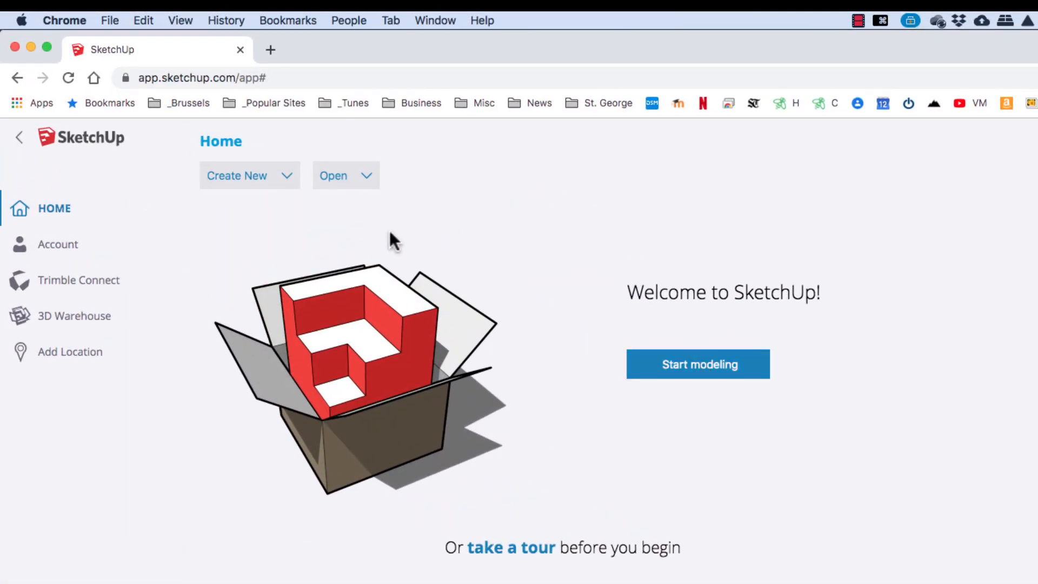
- Review the sources for opening a model and the templates for creating a new one
{"action": "left_click", "coordinate": [366, 187]}
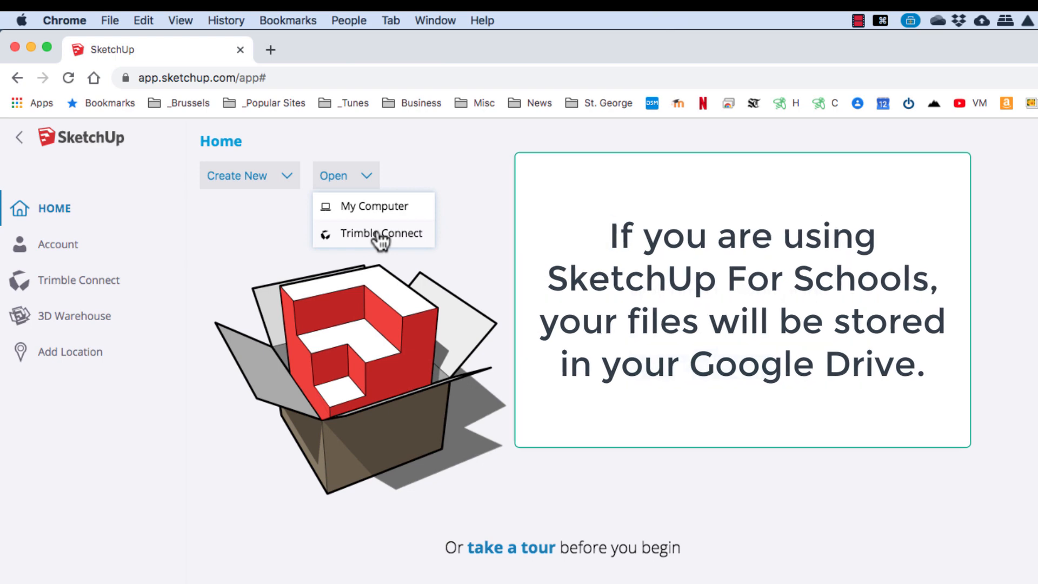
{"action": "left_click", "coordinate": [278, 177]}
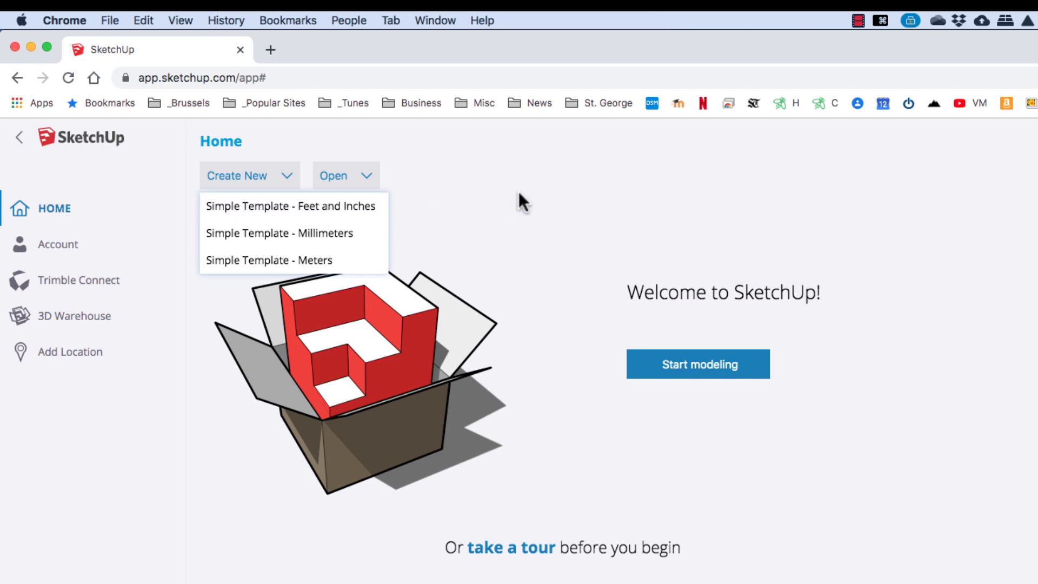
- Take the introductory tour through the home, toolbars, panels, status bar and measurements pages and finish in the modelling workspace
{"action": "left_click", "coordinate": [518, 555]}
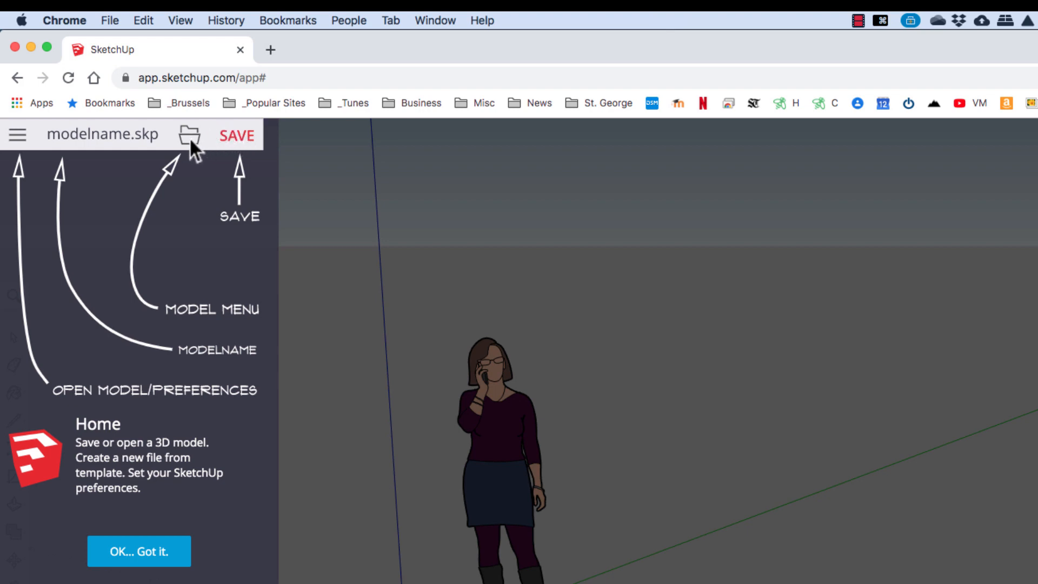
{"action": "left_click", "coordinate": [139, 551]}
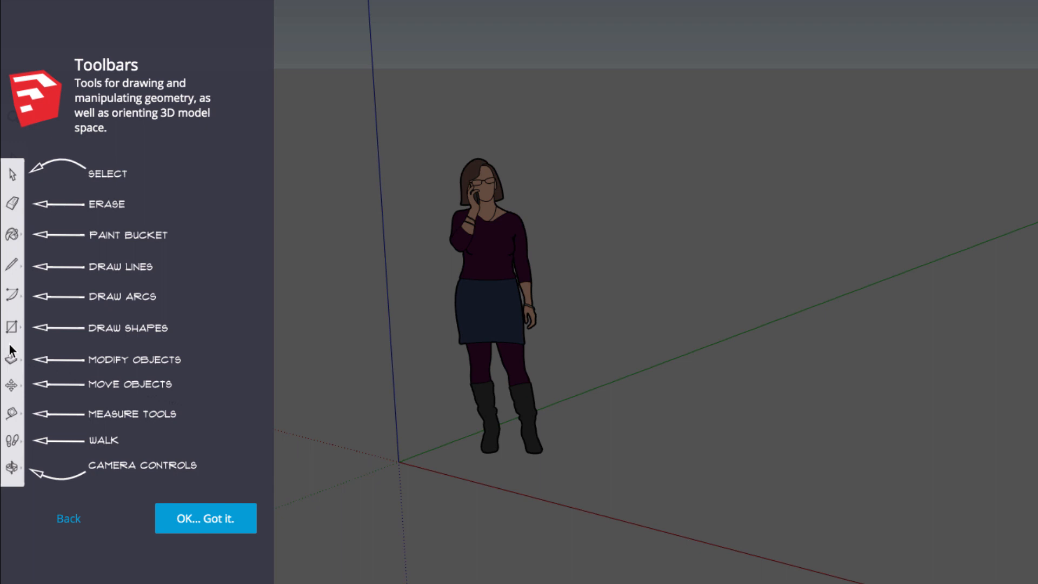
{"action": "left_click", "coordinate": [198, 520]}
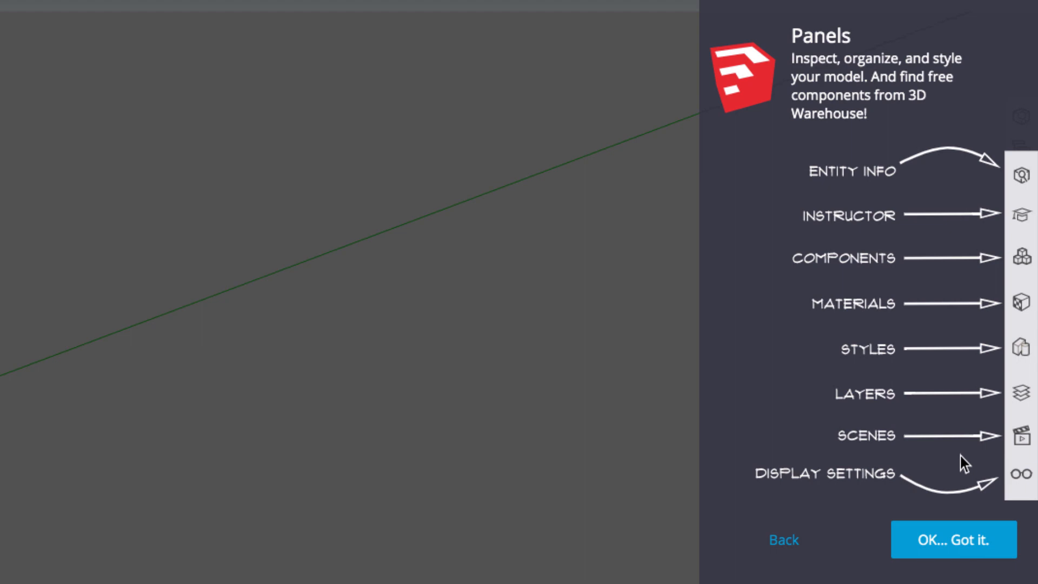
{"action": "left_click", "coordinate": [973, 535]}
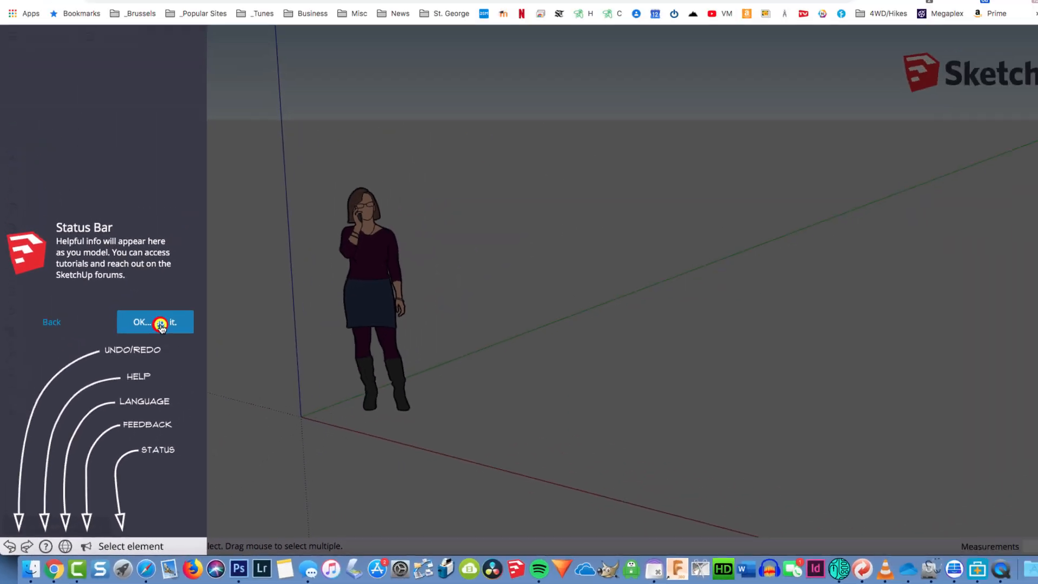
{"action": "left_click", "coordinate": [264, 139]}
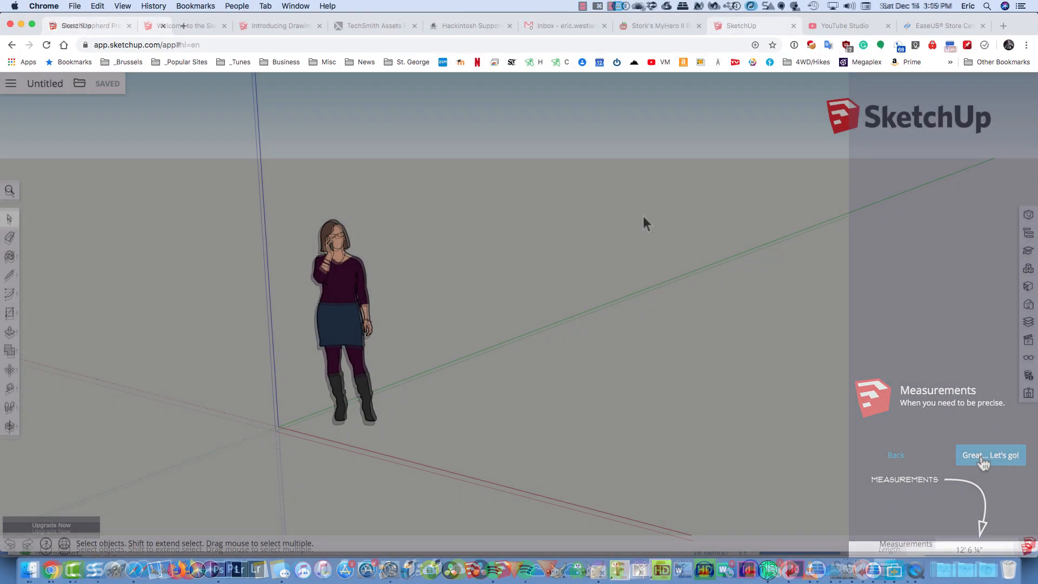
{"action": "left_click", "coordinate": [965, 385]}
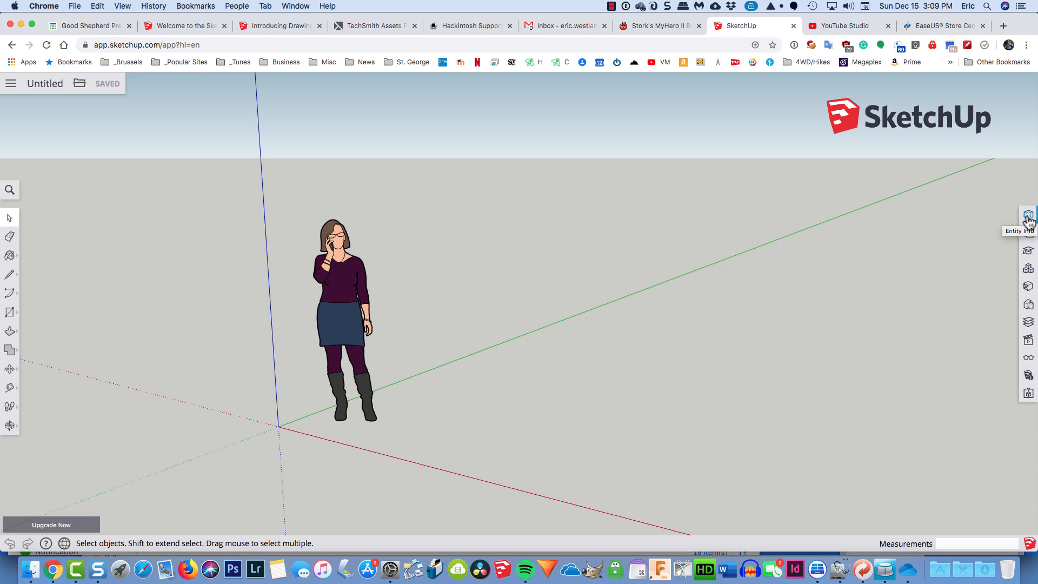
- Look over the Entity Info, Outliner and Instructor panels, closing Outliner and Entity Info
{"action": "left_click", "coordinate": [1028, 215]}
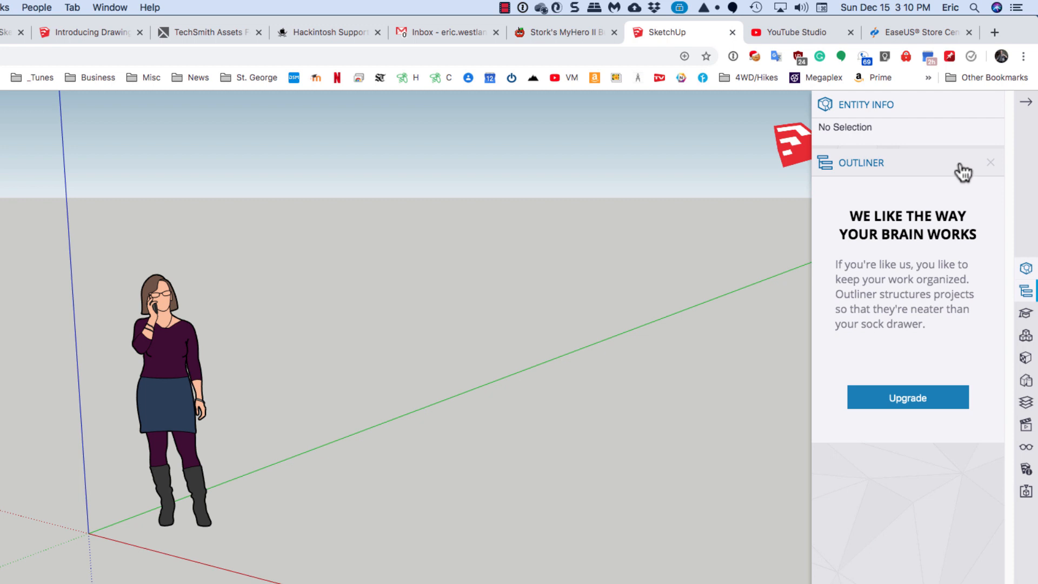
{"action": "left_click", "coordinate": [990, 162]}
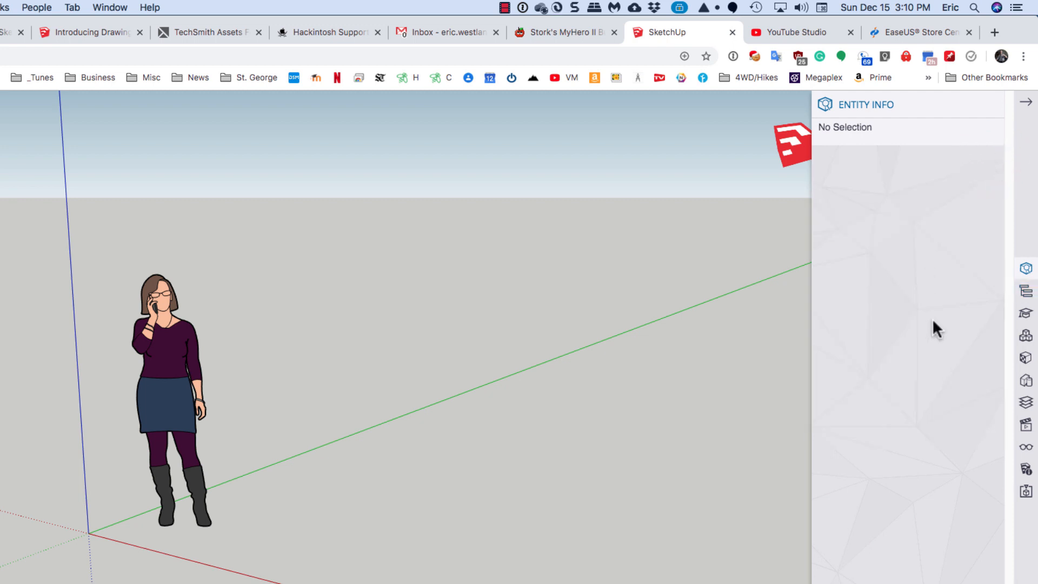
{"action": "left_click", "coordinate": [1024, 313]}
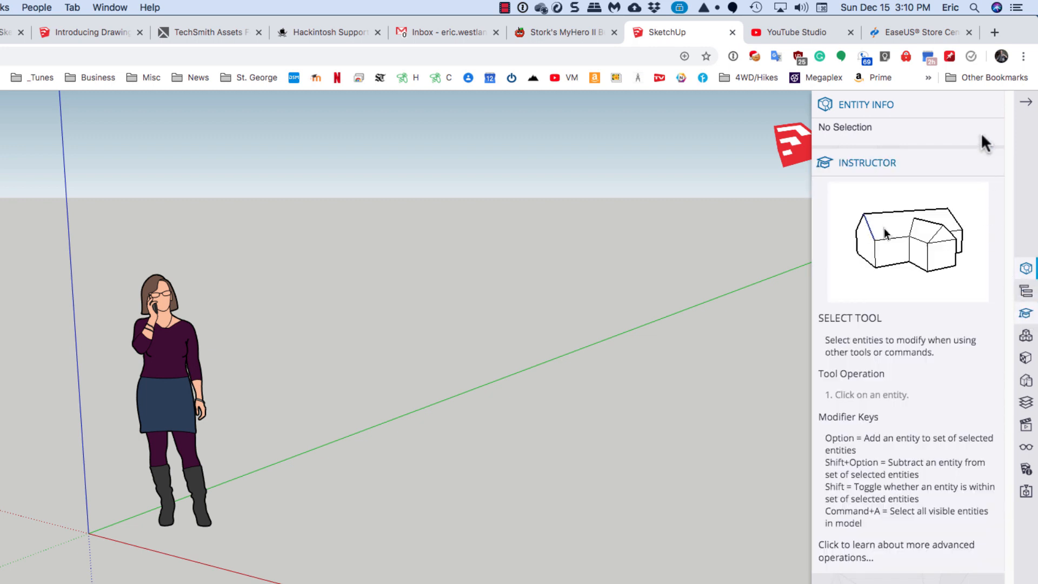
{"action": "left_click", "coordinate": [991, 105]}
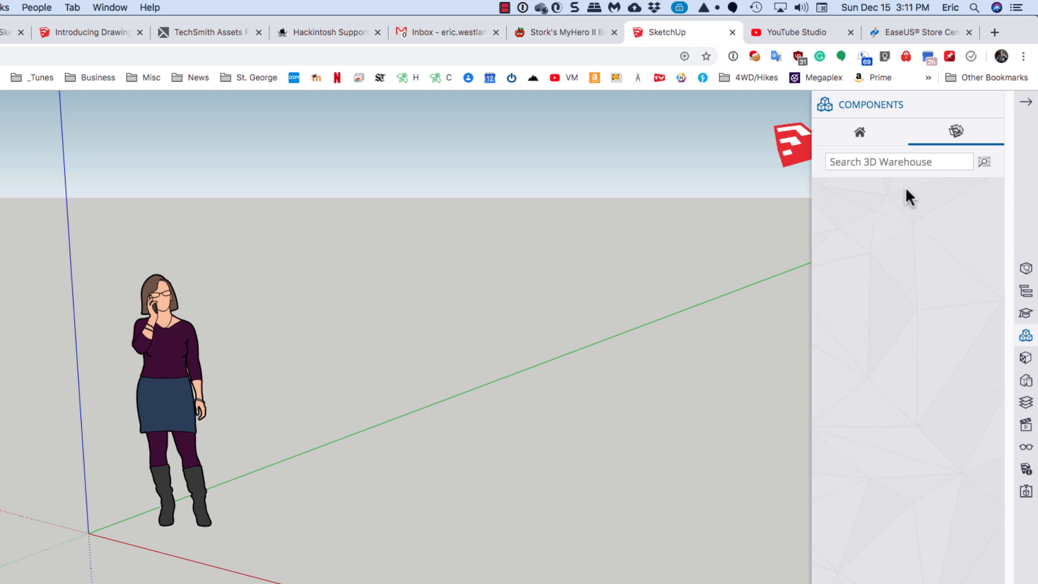
- Look over and close the Materials and Styles panels, and display the Layers and Views panels
{"action": "left_click", "coordinate": [1025, 358]}
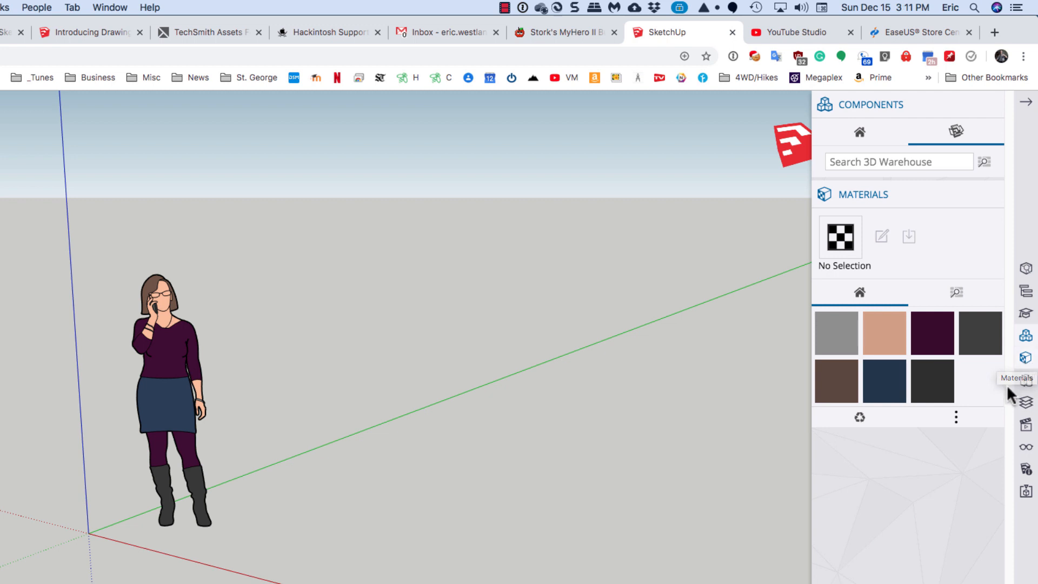
{"action": "left_click", "coordinate": [992, 194]}
{"action": "left_click", "coordinate": [1026, 381]}
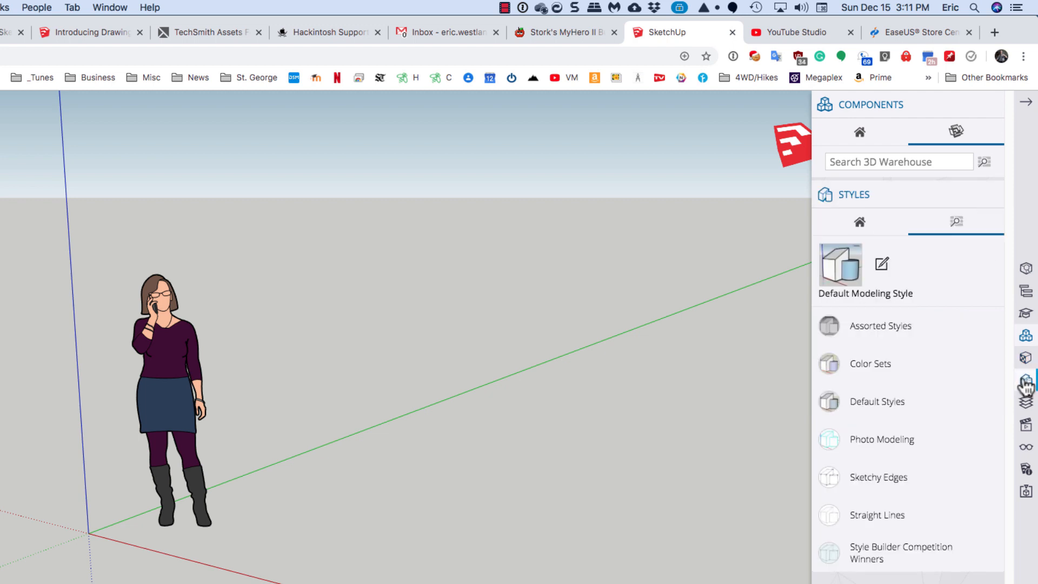
{"action": "left_click", "coordinate": [991, 194]}
{"action": "left_click", "coordinate": [1025, 403]}
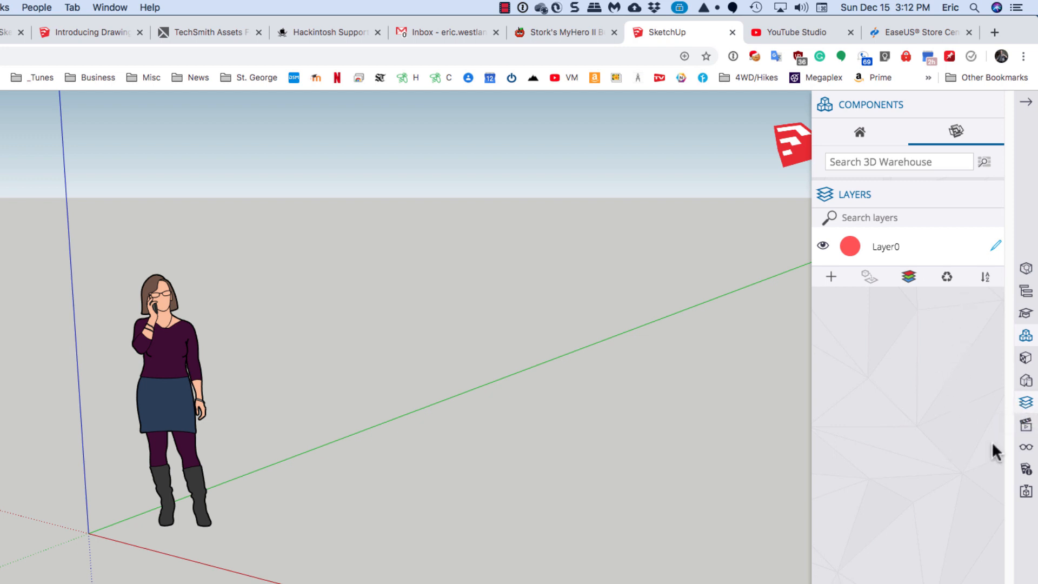
{"action": "left_click", "coordinate": [1026, 422]}
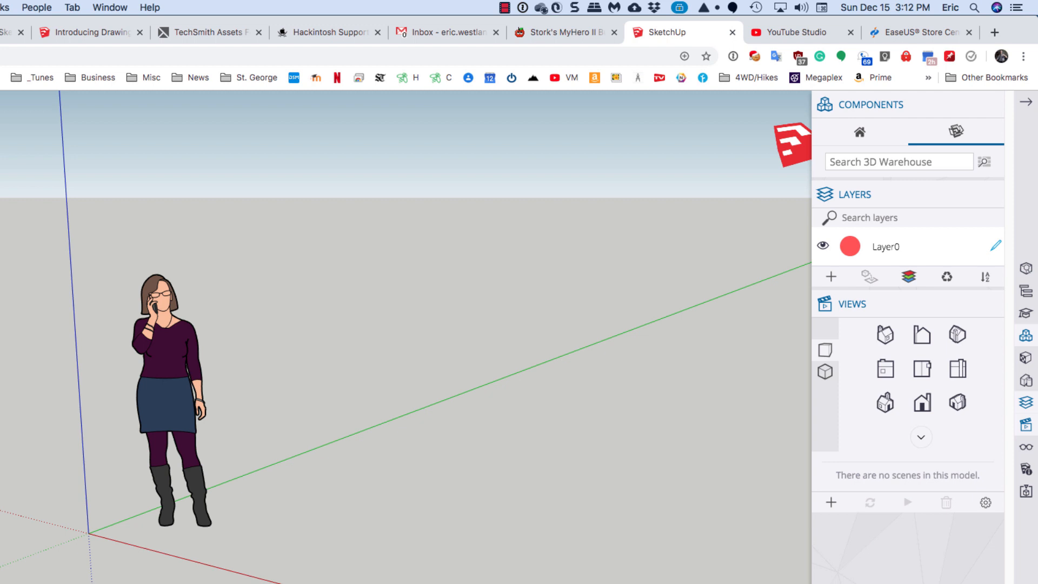
- Draw a rectangle on the ground beside the woman and push/pull it up into a box
{"action": "left_click", "coordinate": [295, 524]}
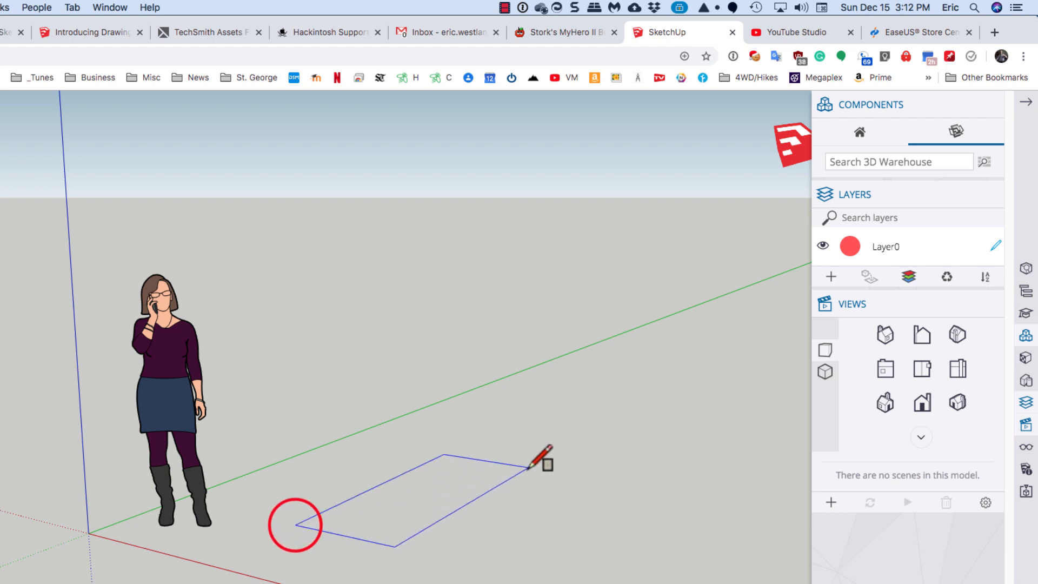
{"action": "left_click", "coordinate": [586, 466]}
{"action": "key", "text": "p"}
{"action": "left_click", "coordinate": [385, 543]}
{"action": "left_click", "coordinate": [481, 367]}
- Draw a centre line across the box's top face and move it up to form a gable roof
{"action": "key", "text": "l"}
{"action": "left_click", "coordinate": [373, 364]}
{"action": "left_click", "coordinate": [519, 320]}
{"action": "left_click", "coordinate": [443, 346]}
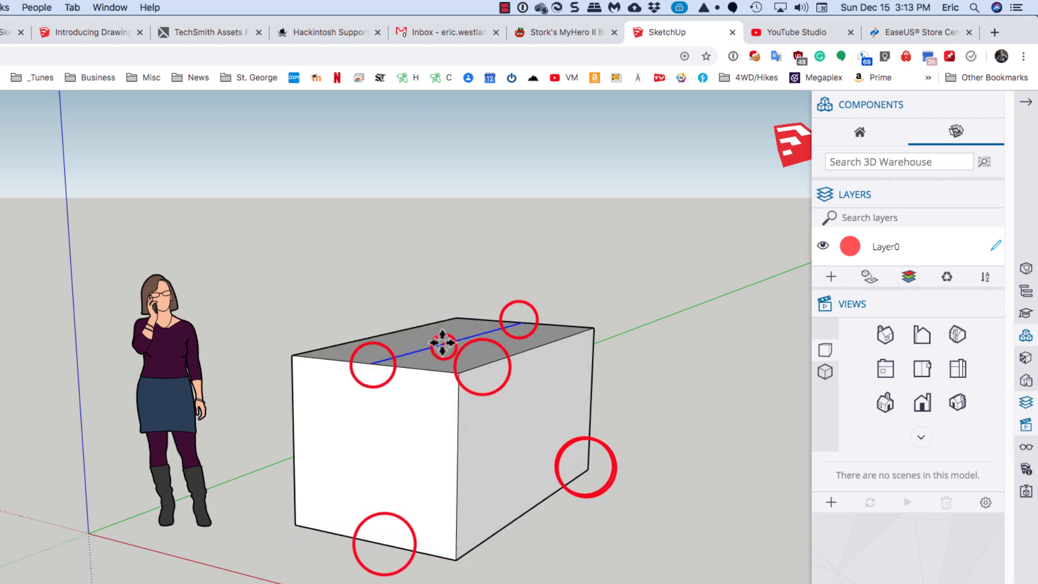
{"action": "left_click", "coordinate": [433, 267]}
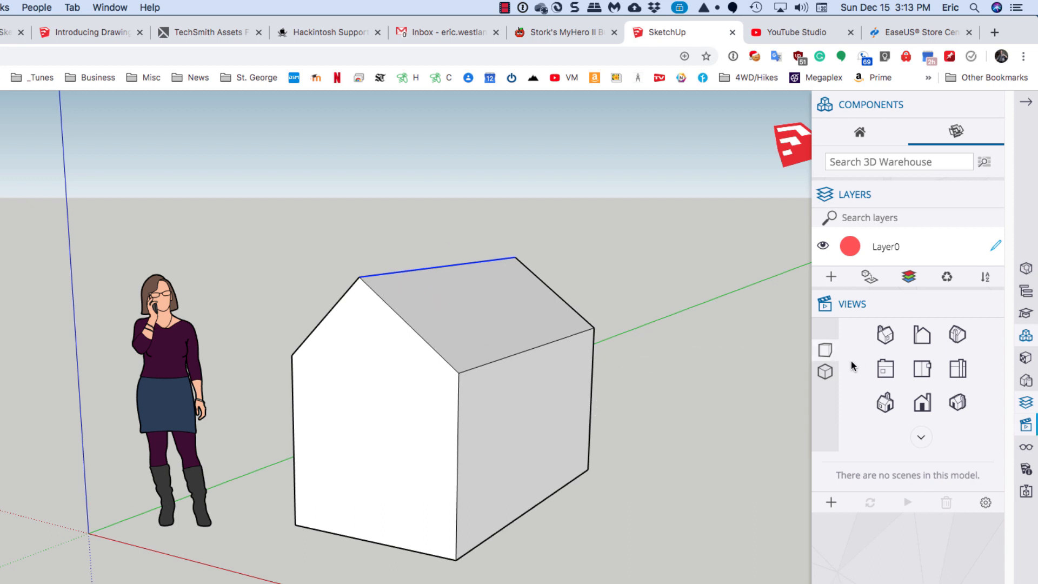
- Compare the house in parallel projection and return to perspective
{"action": "left_click", "coordinate": [824, 373]}
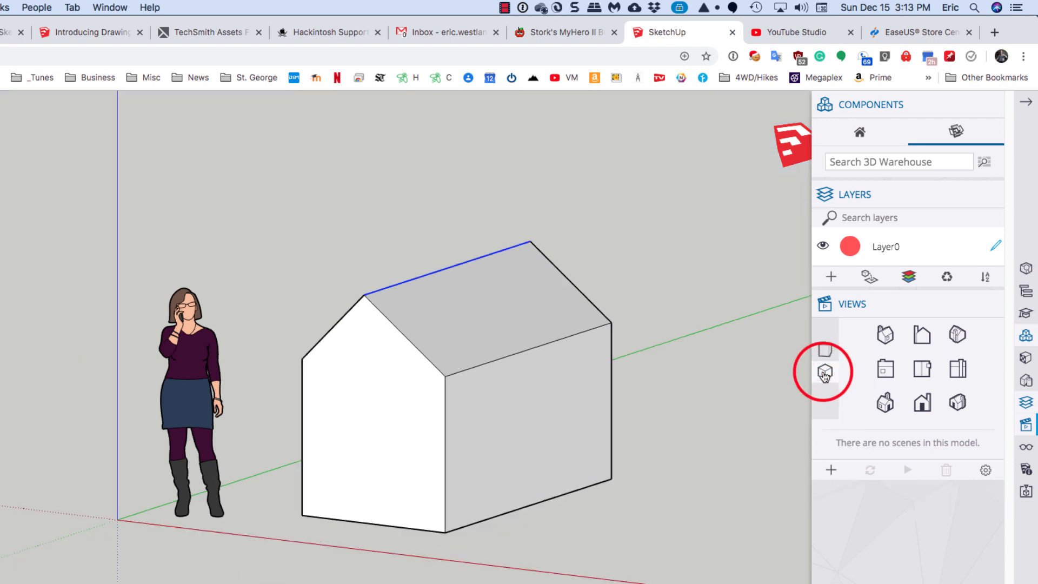
{"action": "left_click", "coordinate": [825, 352]}
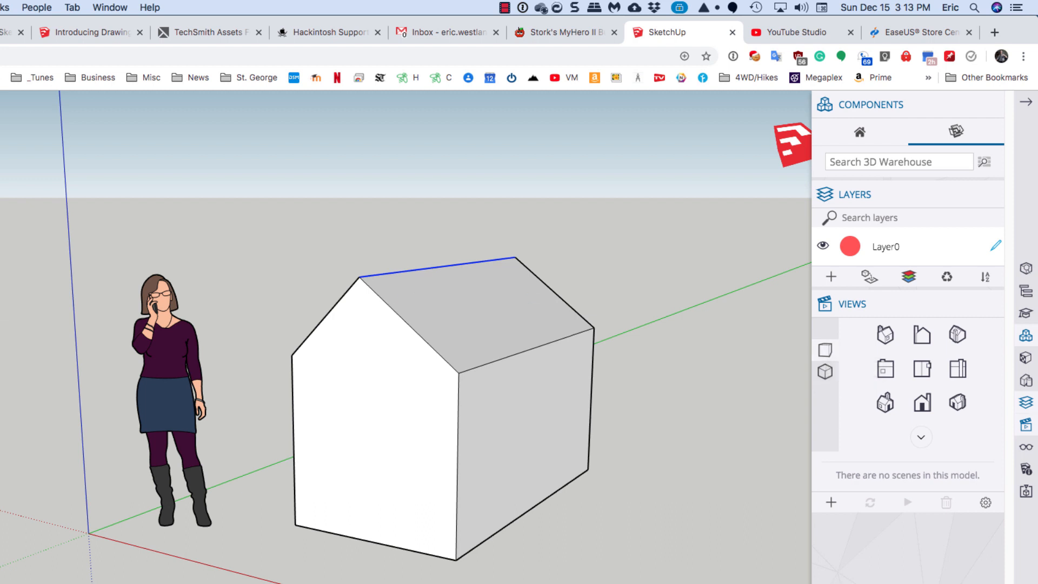
- Draw two lines along the house's eave and roof ridge that extend well beyond its rear end
{"action": "left_click", "coordinate": [558, 339]}
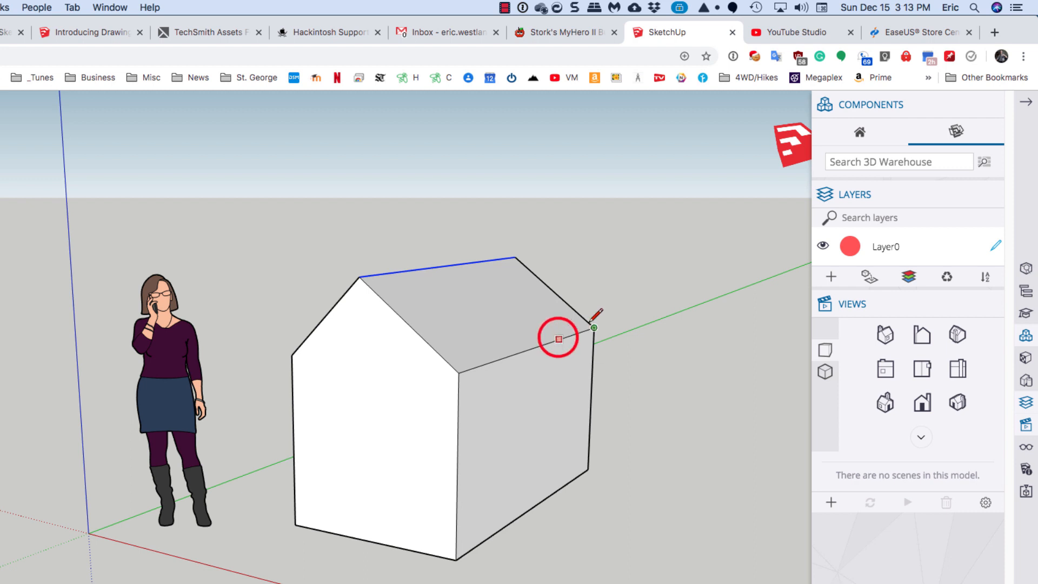
{"action": "left_click", "coordinate": [751, 275]}
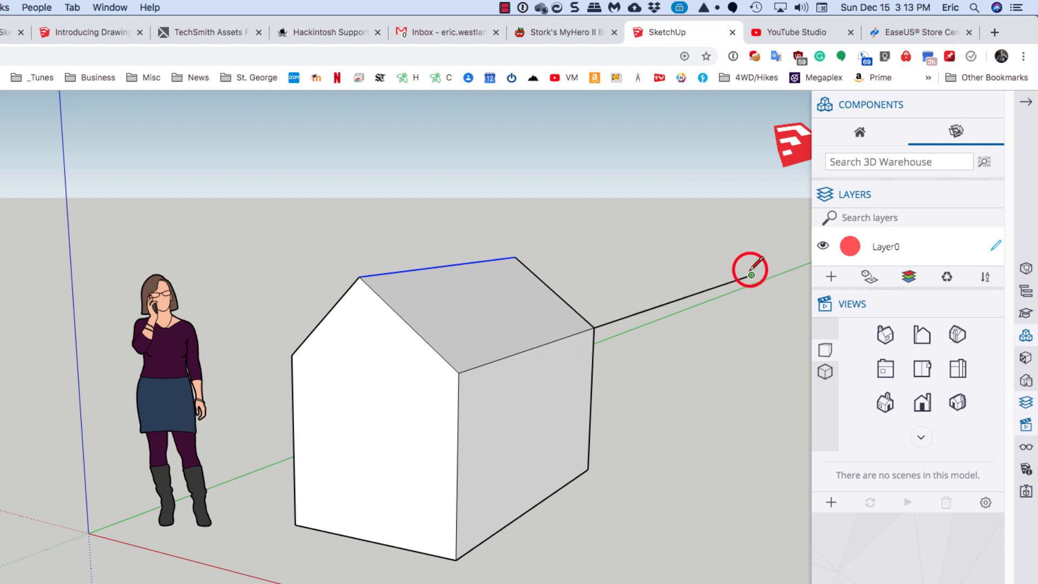
{"action": "key", "text": "Escape"}
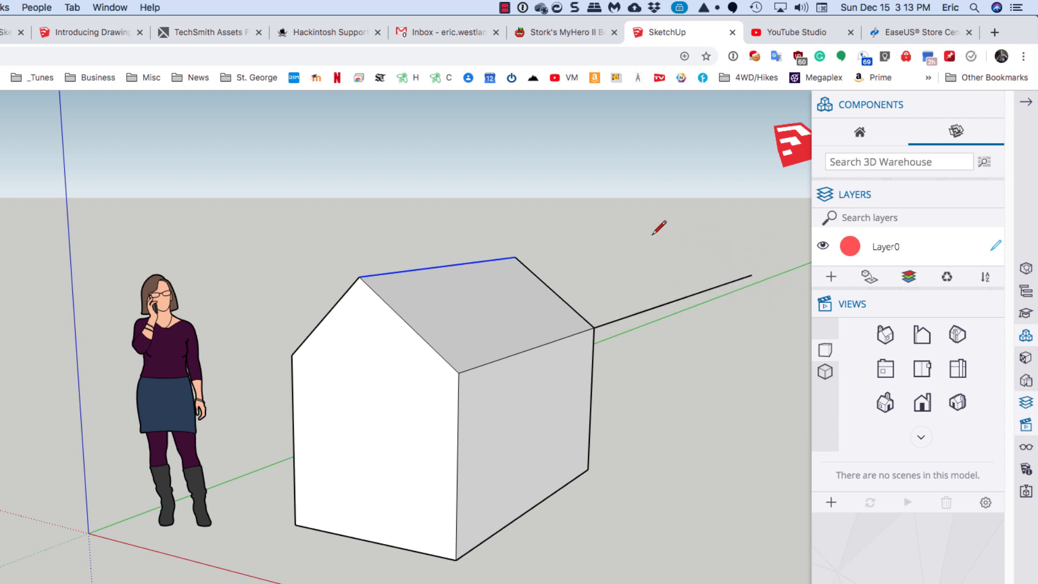
{"action": "left_click", "coordinate": [405, 270]}
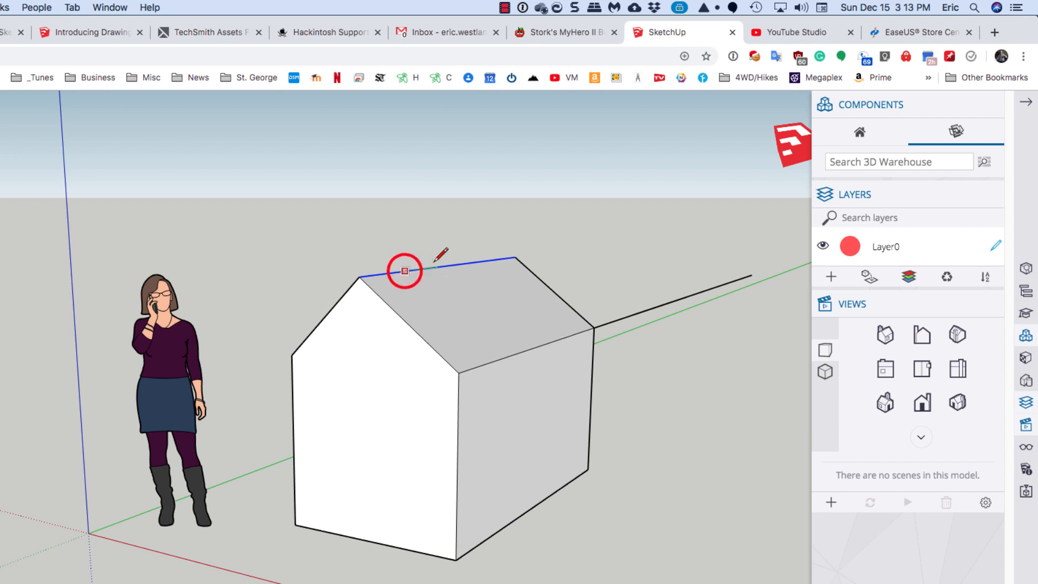
{"action": "left_click", "coordinate": [709, 233]}
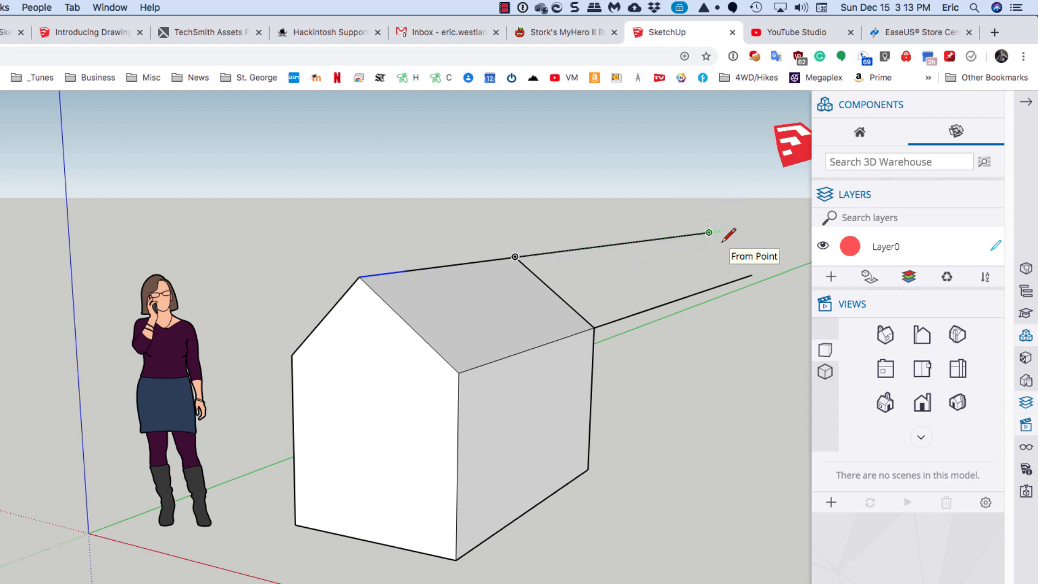
{"action": "key", "text": "space"}
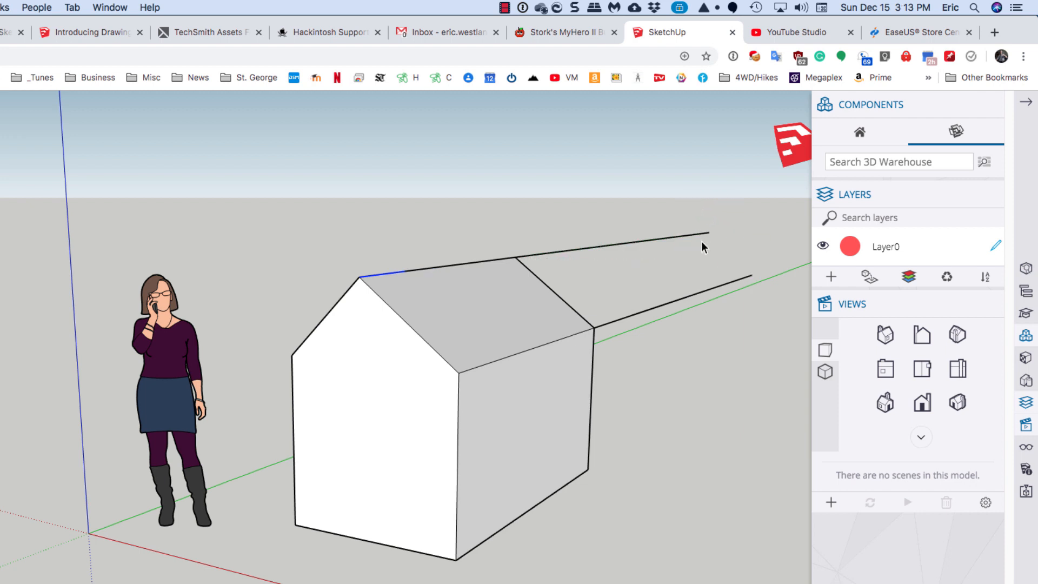
- Switch to parallel projection and view the house through the standard isometric, back, side and top views, finishing with the front view
{"action": "left_click", "coordinate": [826, 373]}
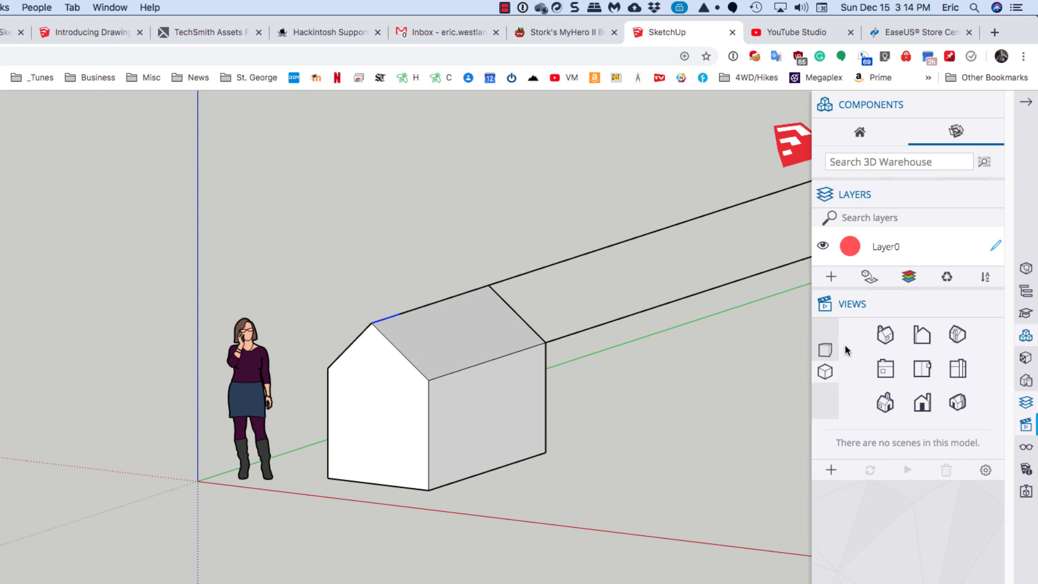
{"action": "left_click", "coordinate": [889, 338]}
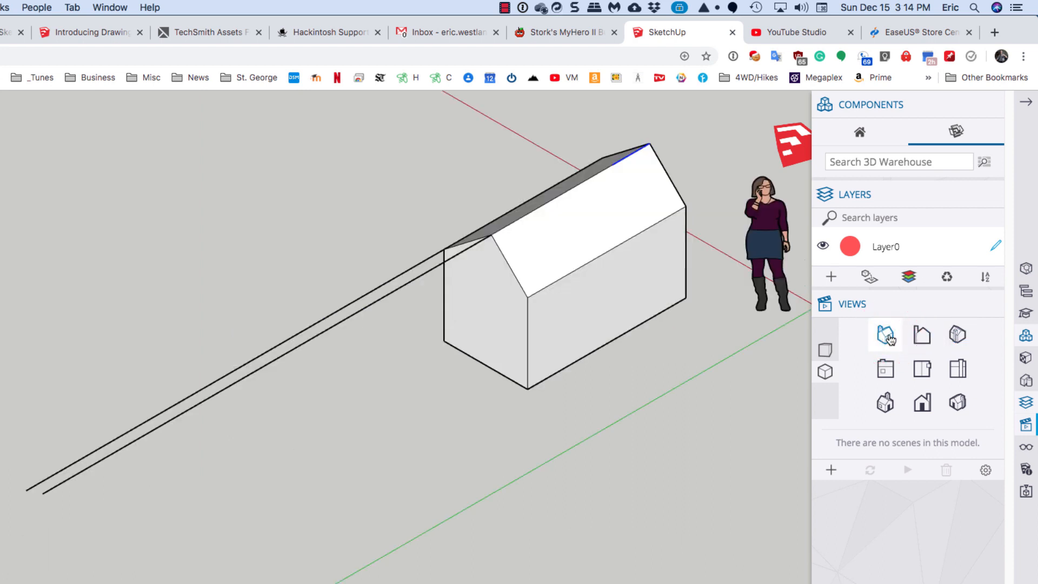
{"action": "left_click", "coordinate": [919, 338]}
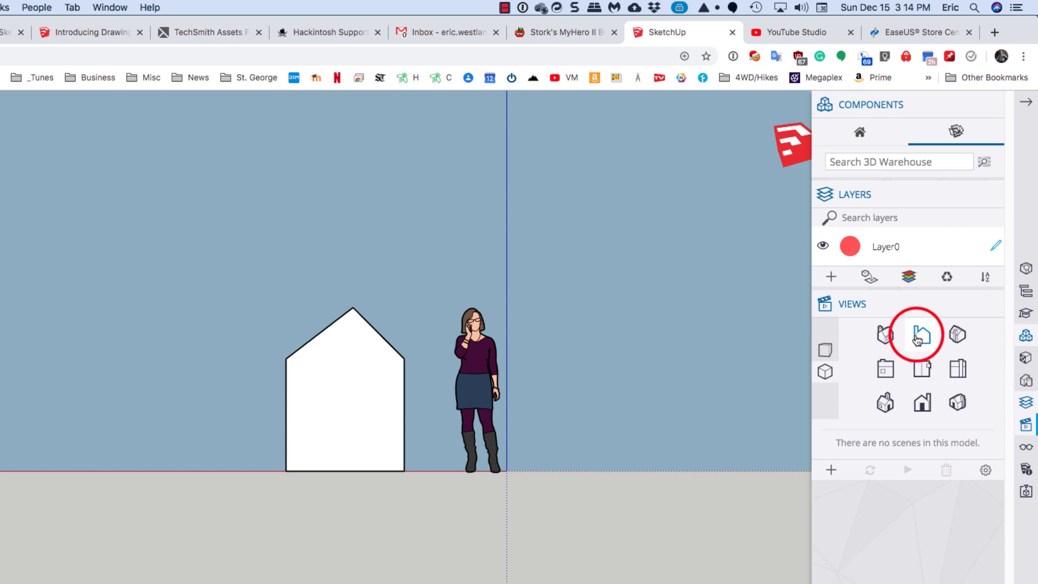
{"action": "left_click", "coordinate": [946, 339]}
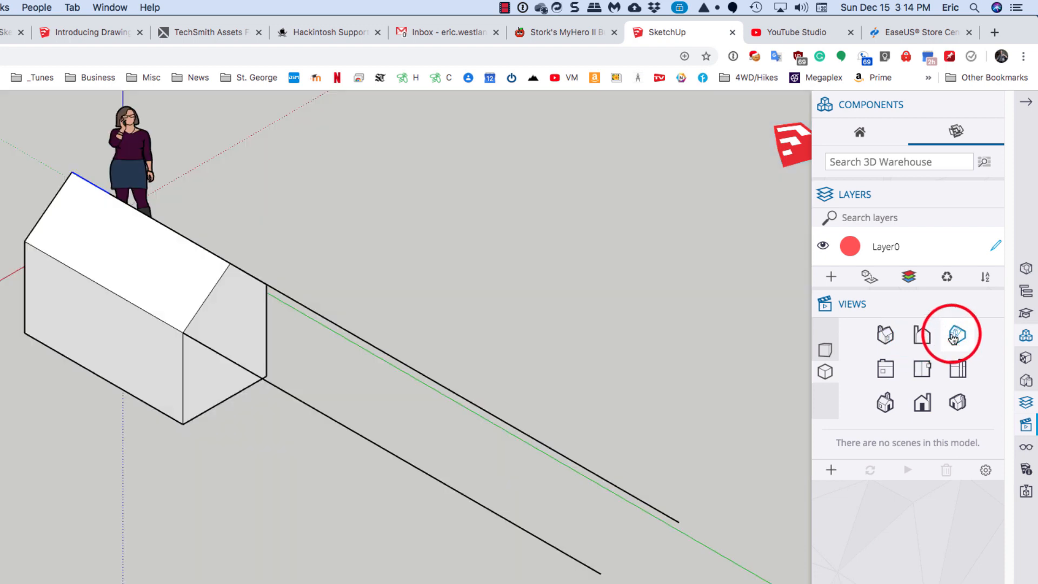
{"action": "left_click", "coordinate": [886, 368]}
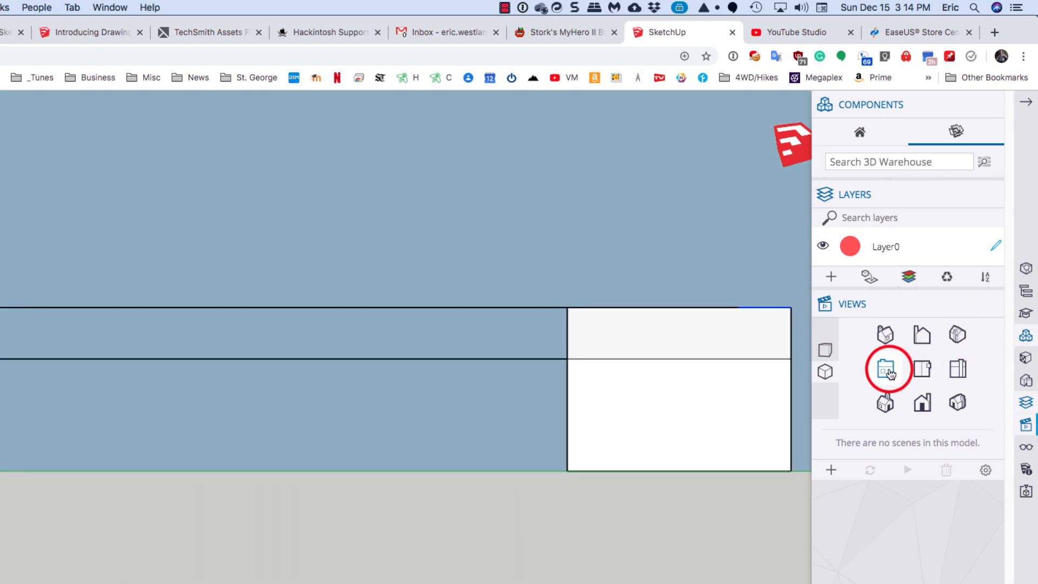
{"action": "left_click", "coordinate": [922, 370]}
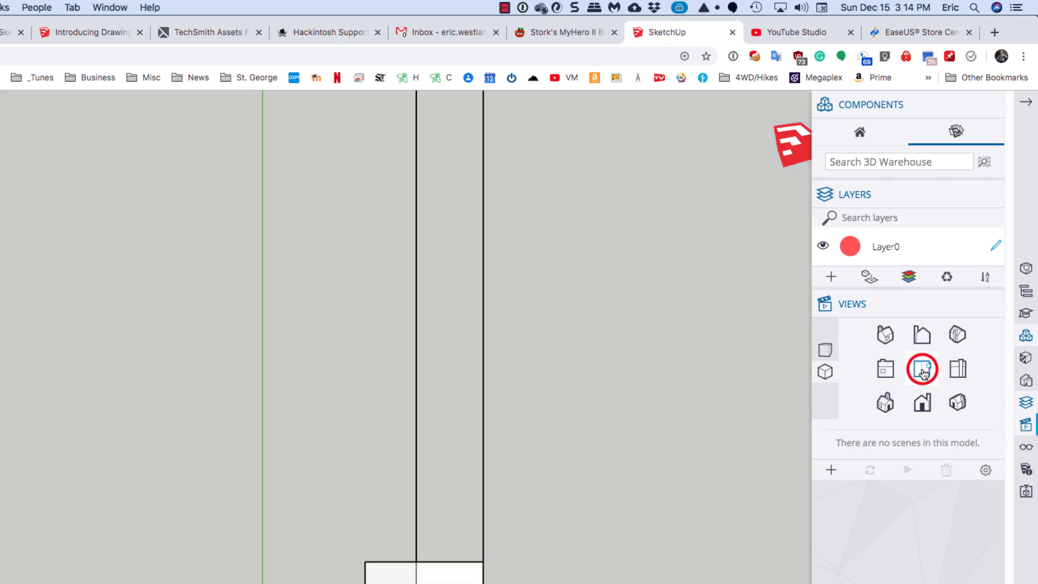
{"action": "left_click", "coordinate": [955, 372]}
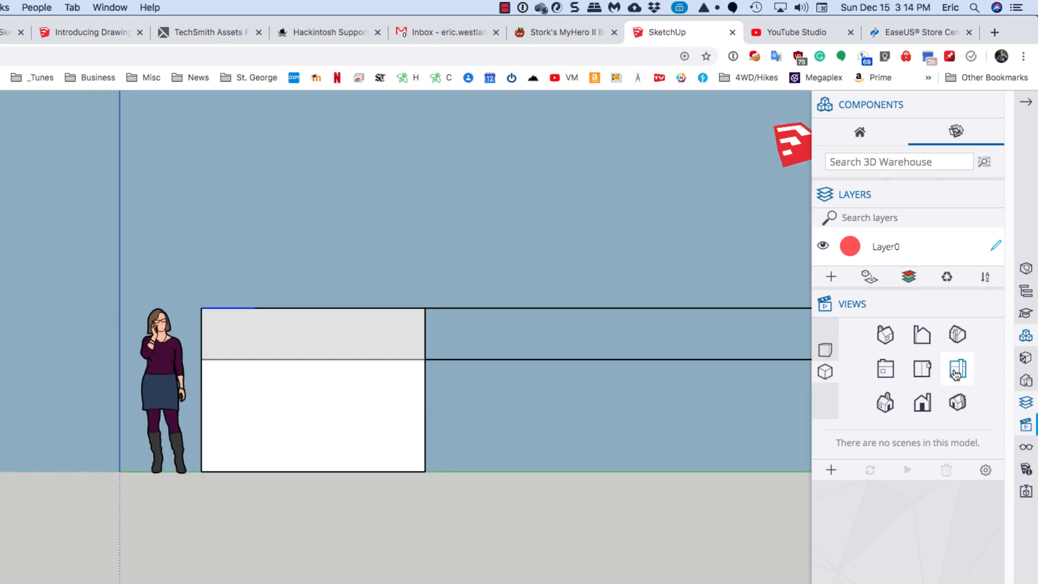
{"action": "left_click", "coordinate": [887, 403]}
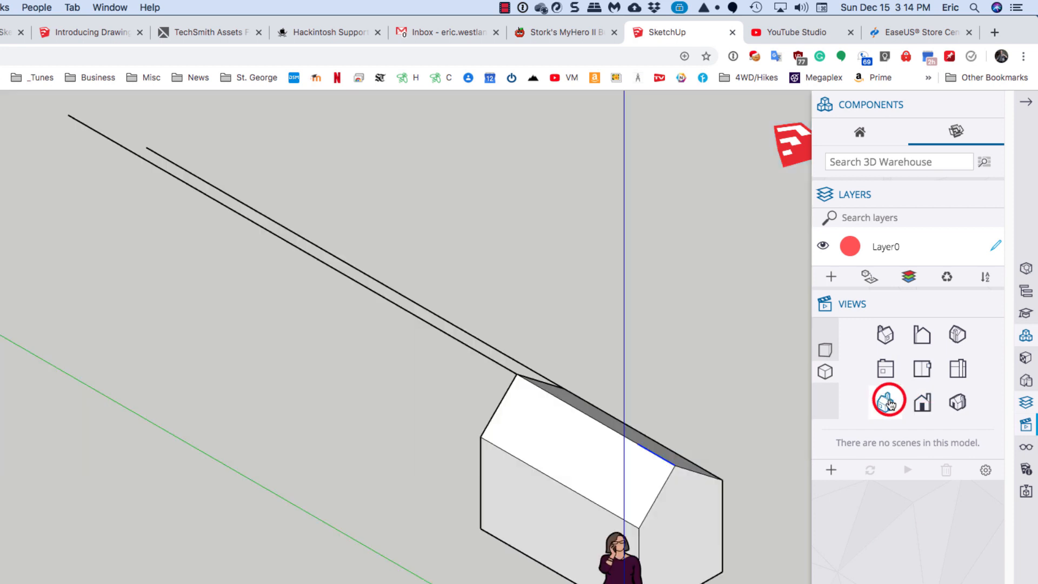
{"action": "left_click", "coordinate": [956, 401]}
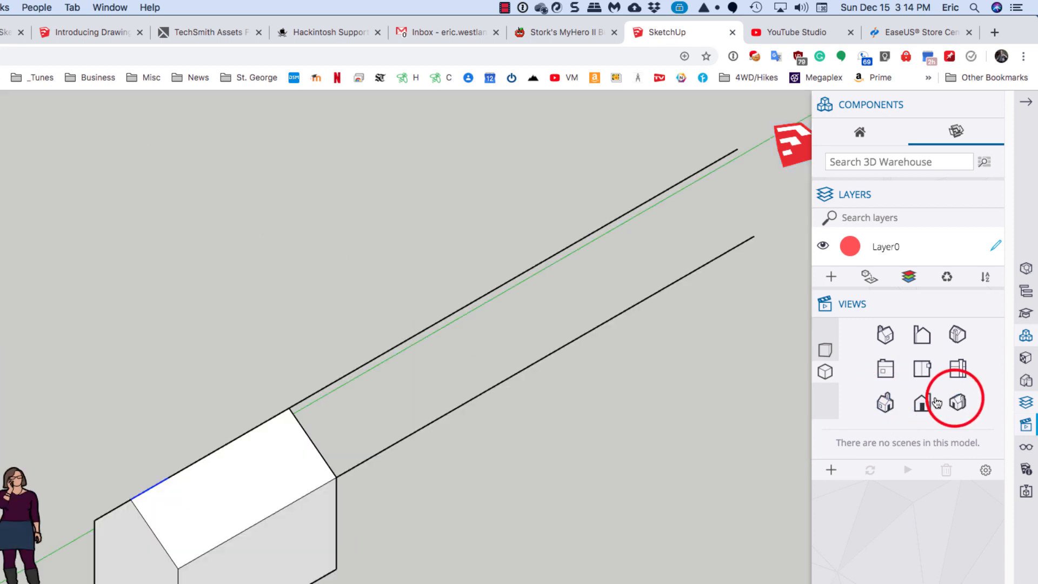
{"action": "left_click", "coordinate": [884, 402]}
{"action": "left_click", "coordinate": [958, 401]}
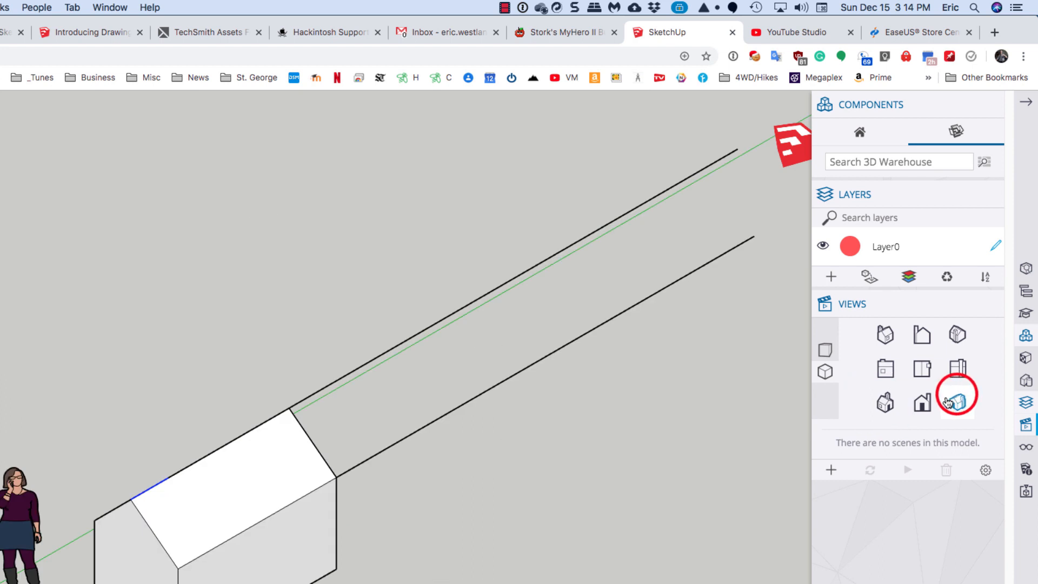
{"action": "left_click", "coordinate": [922, 403]}
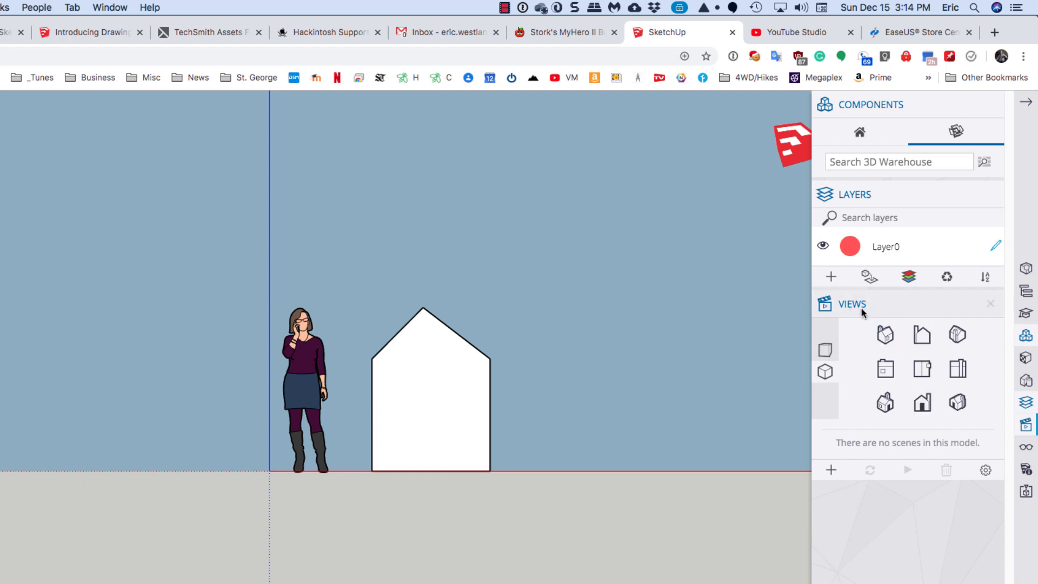
- Open the display settings and toggle the drawing axes off and back on twice
{"action": "left_click", "coordinate": [1025, 447]}
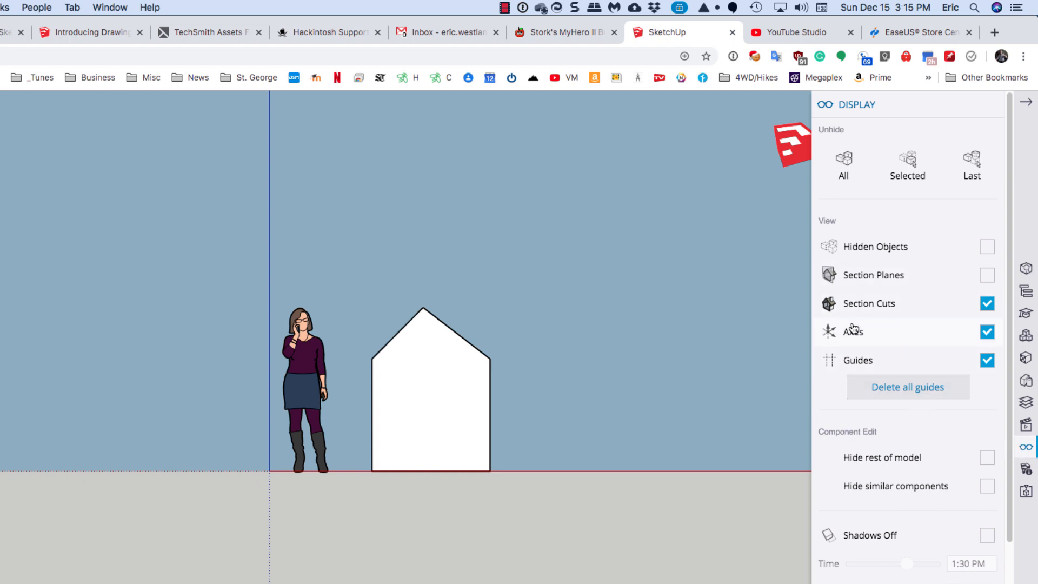
{"action": "left_click", "coordinate": [979, 330]}
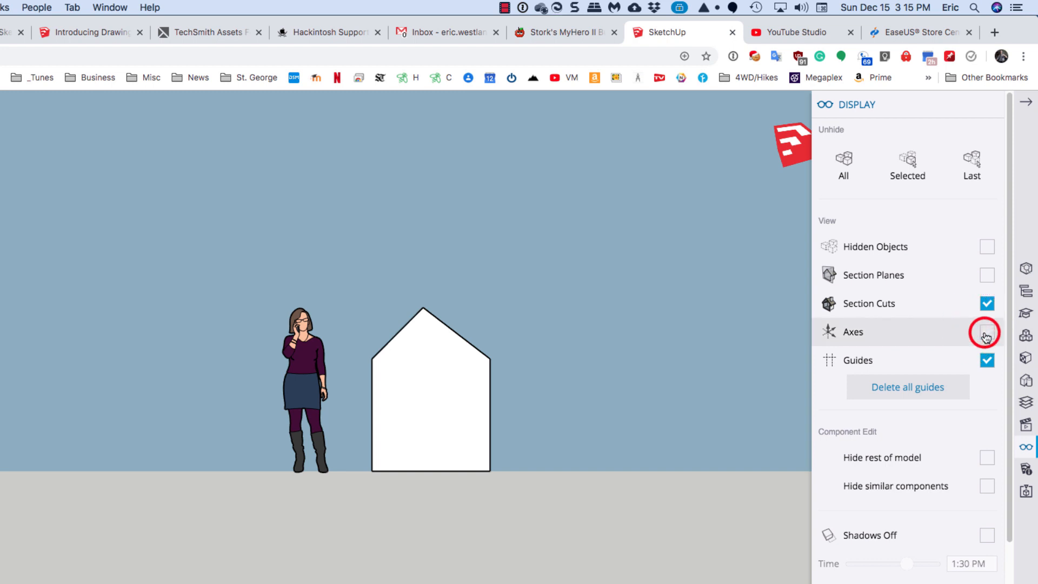
{"action": "left_click", "coordinate": [987, 334]}
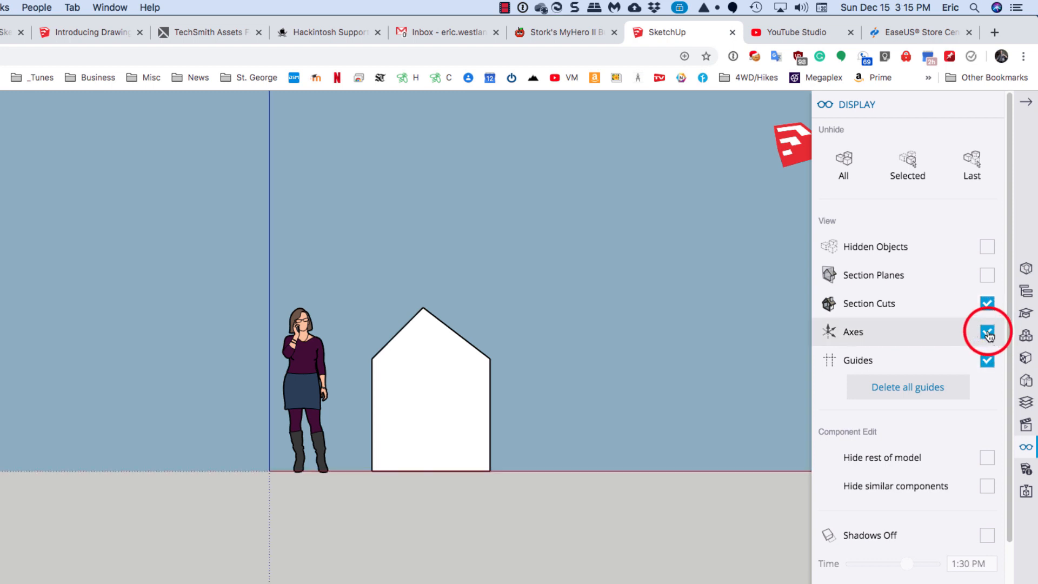
{"action": "left_click", "coordinate": [988, 334]}
{"action": "left_click", "coordinate": [989, 335]}
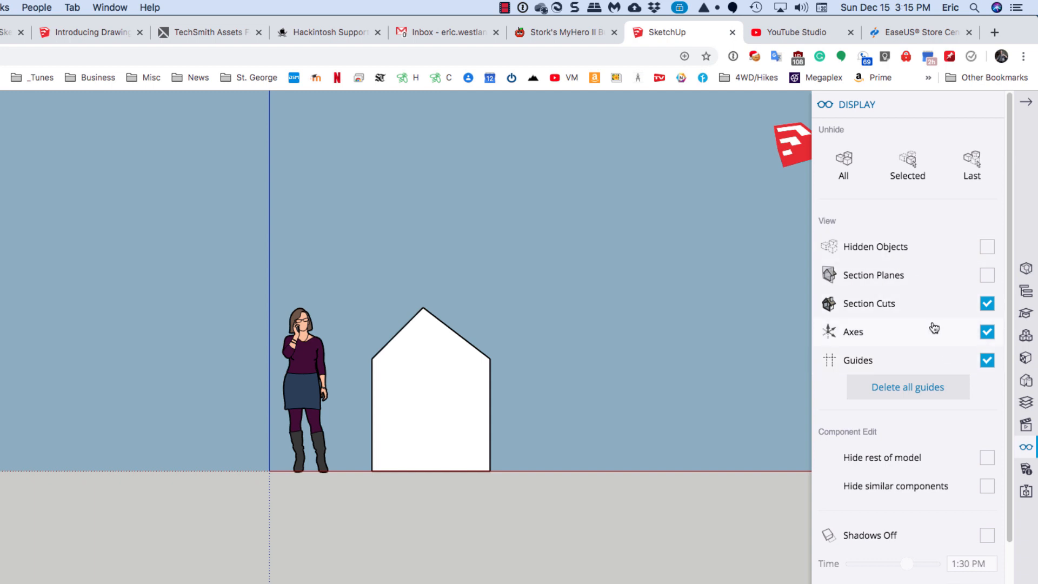
- In the model info, set the length units to decimal feet (0.0') with a precision of 0.00000
{"action": "left_click", "coordinate": [1025, 469]}
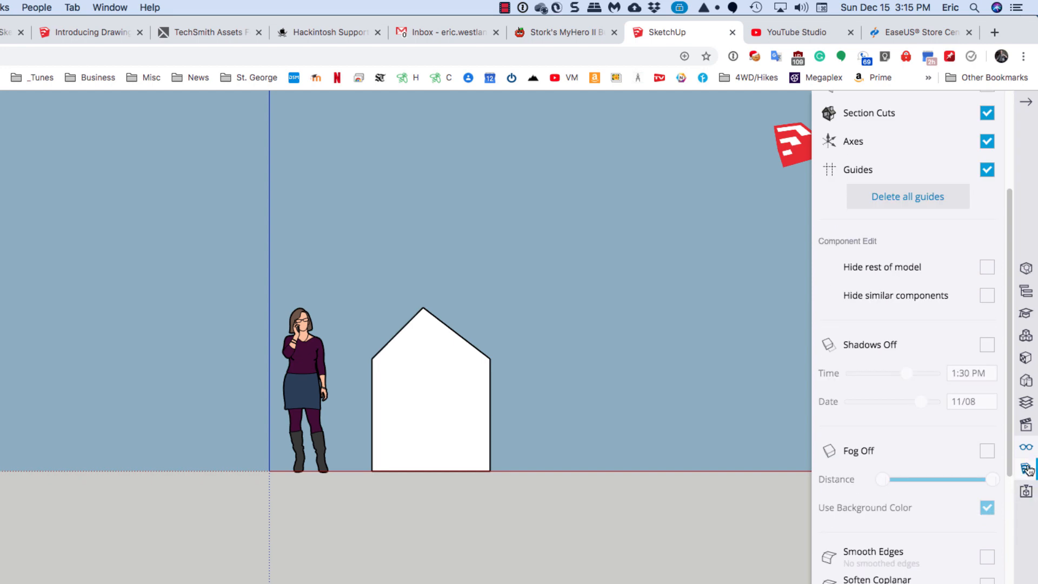
{"action": "scroll", "coordinate": [957, 524], "scroll_direction": "down", "scroll_amount": 10}
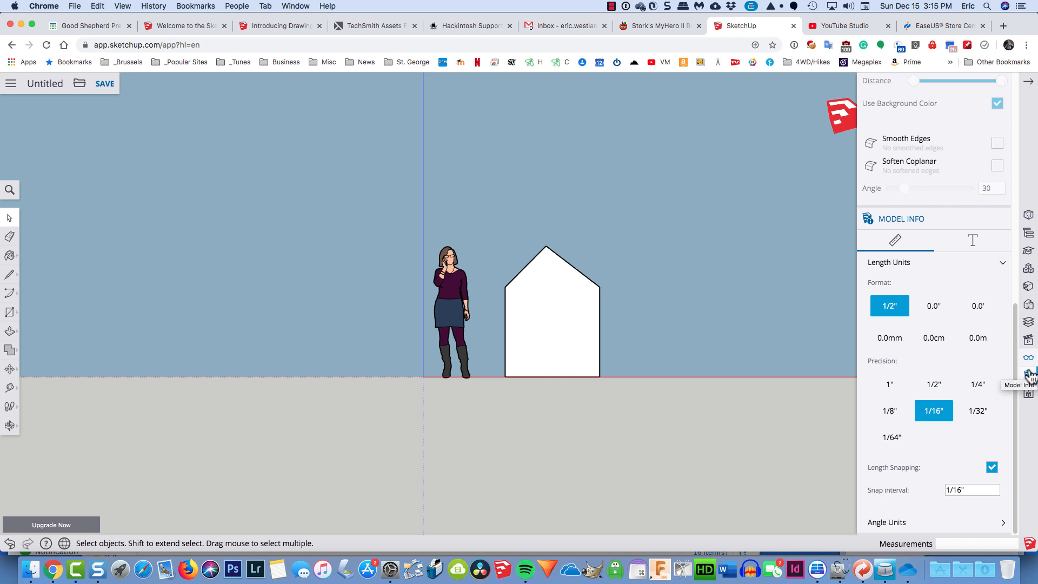
{"action": "left_click", "coordinate": [1029, 375]}
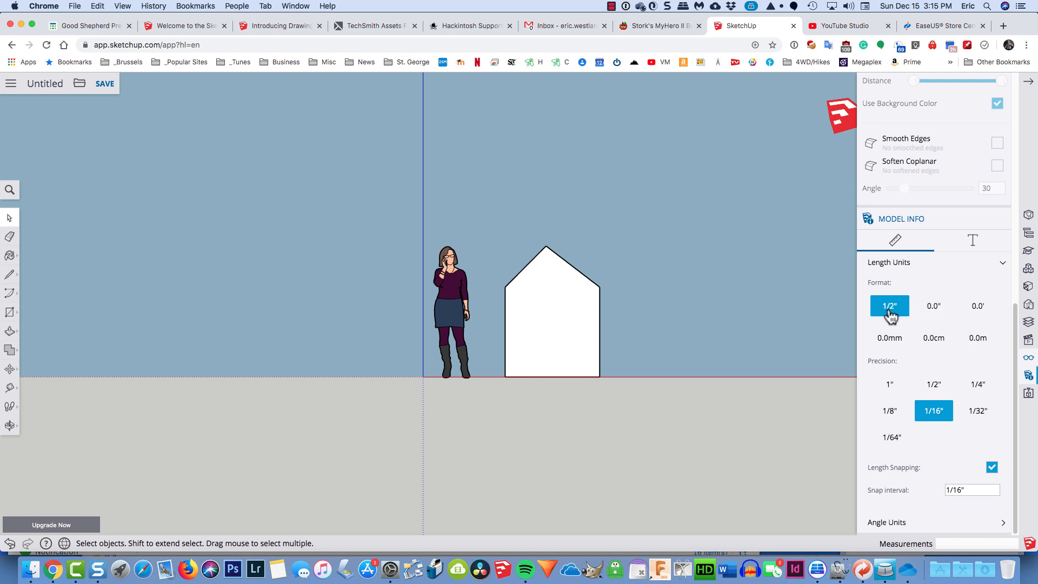
{"action": "left_click", "coordinate": [979, 307]}
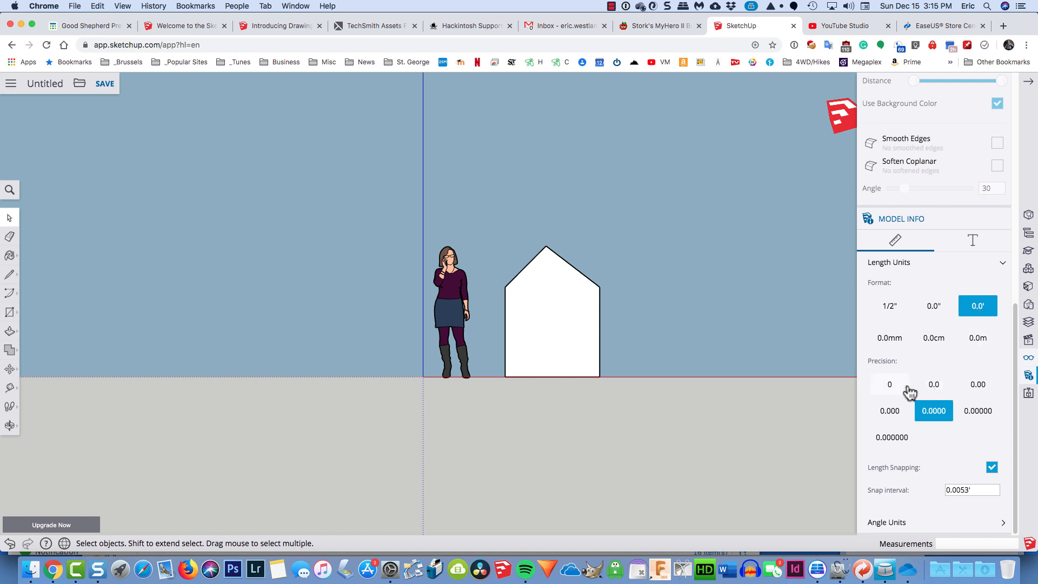
{"action": "left_click", "coordinate": [890, 385]}
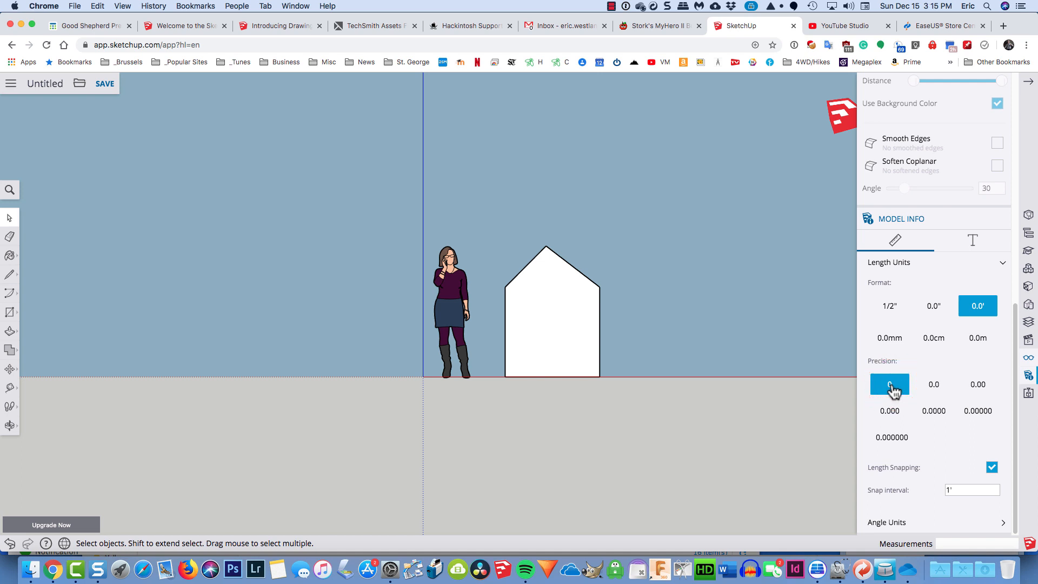
{"action": "left_click", "coordinate": [974, 417]}
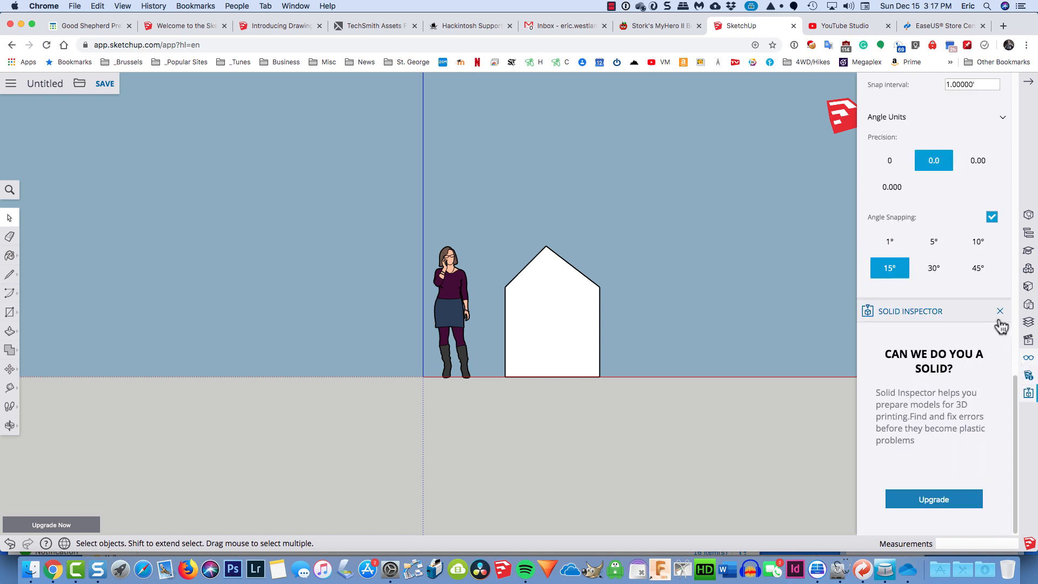
- Close the Solid Inspector and the other open settings, and display only Views and the Instructor
{"action": "left_click", "coordinate": [999, 311]}
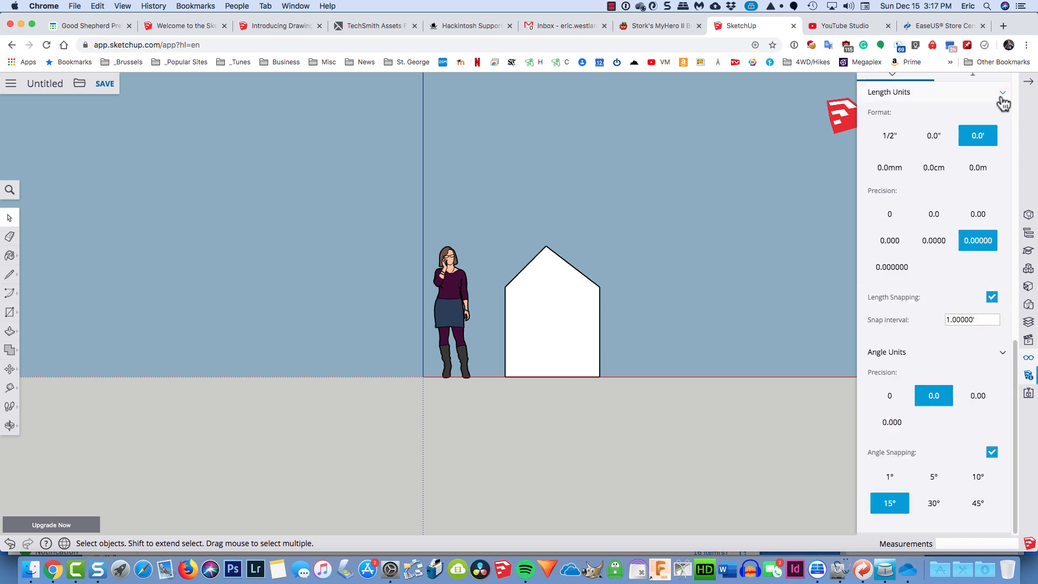
{"action": "scroll", "coordinate": [989, 219], "scroll_direction": "up", "scroll_amount": 6}
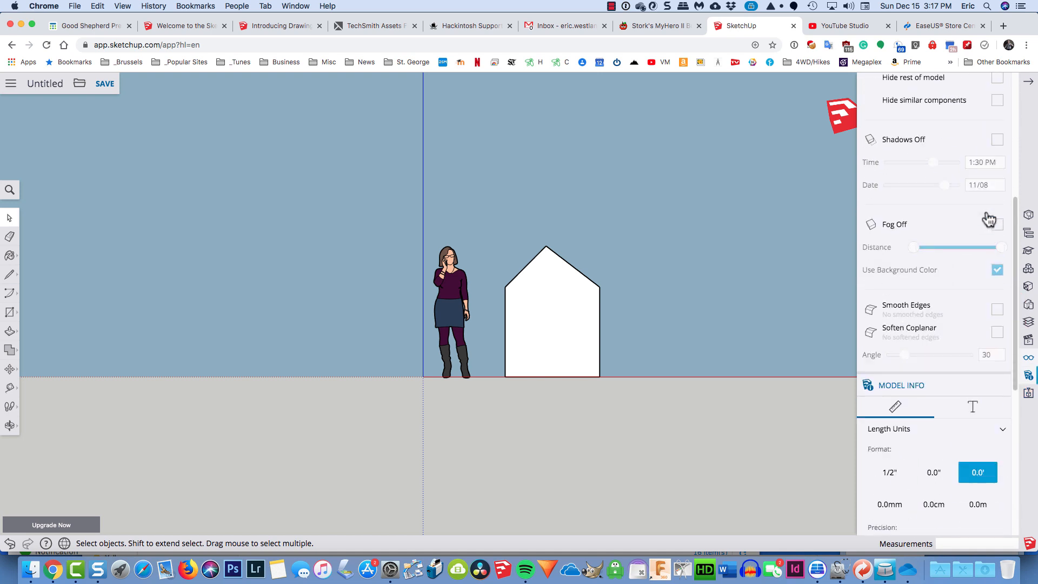
{"action": "left_click", "coordinate": [1028, 82]}
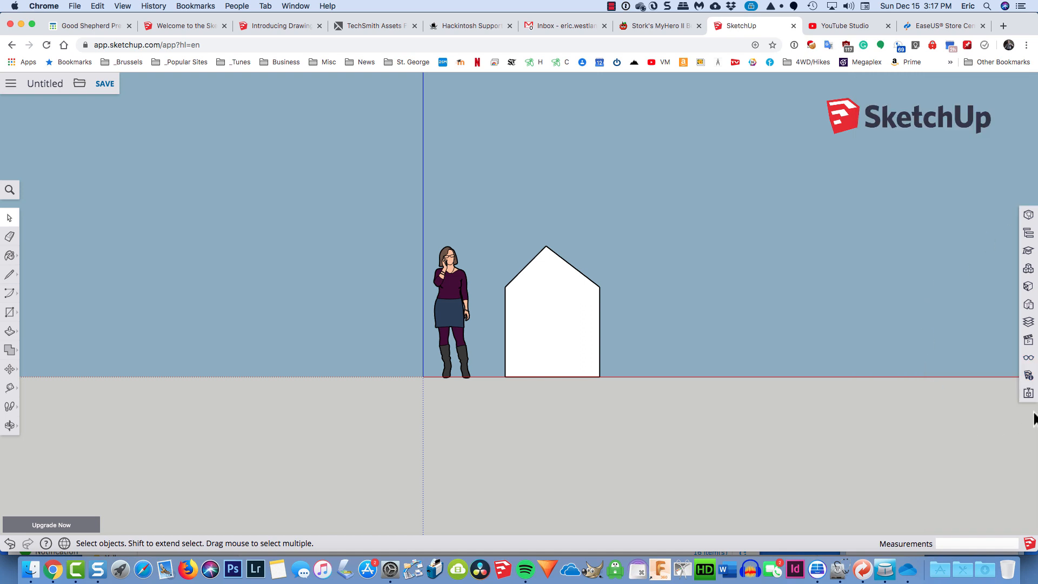
{"action": "left_click", "coordinate": [1027, 342]}
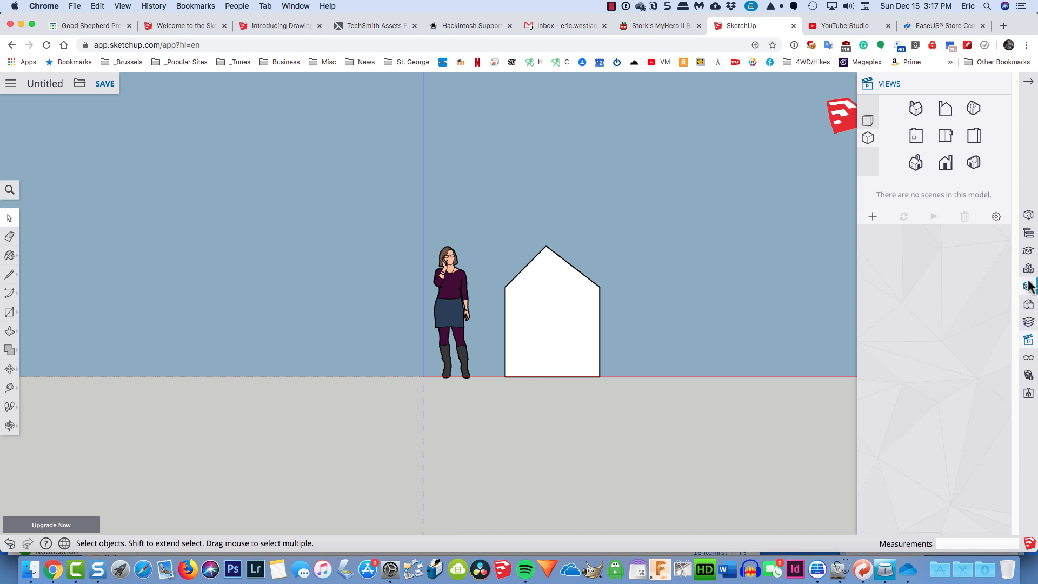
{"action": "left_click", "coordinate": [1028, 251]}
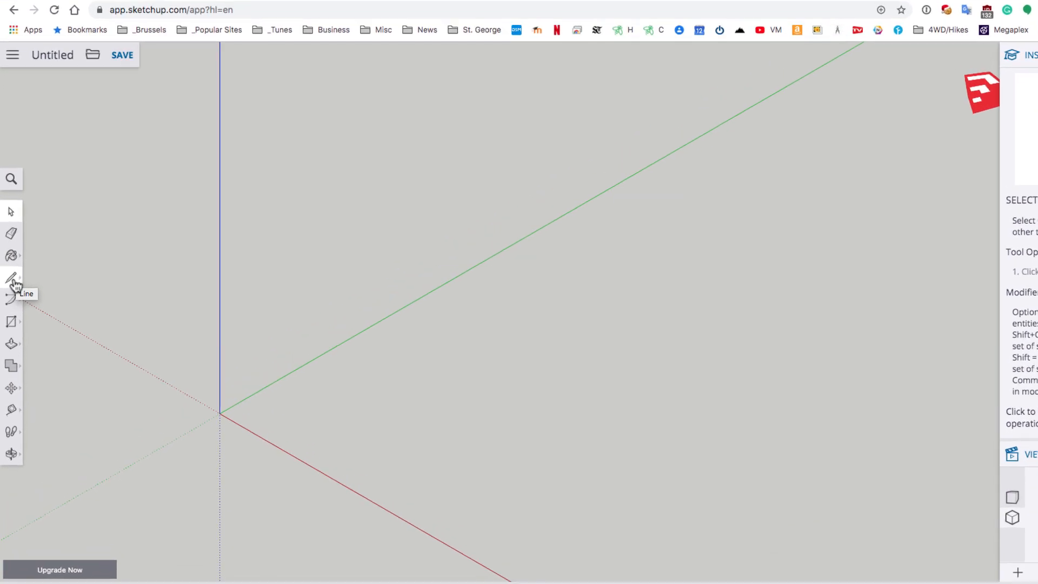
- Draw a closed five-sided outline with the Line tool, starting and ending at the origin, with its second edge vertical along the blue direction
{"action": "left_click", "coordinate": [13, 277]}
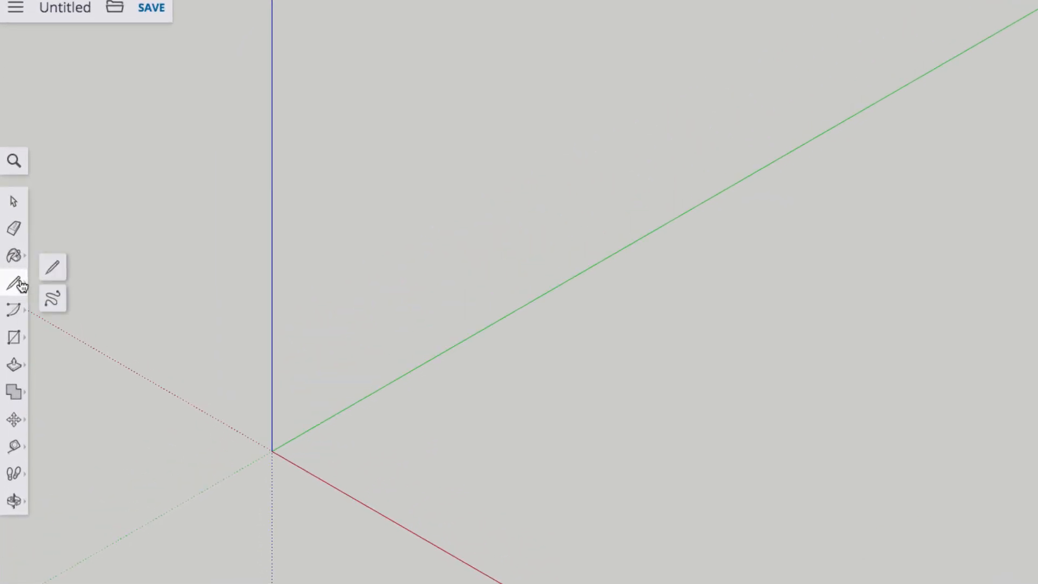
{"action": "left_click", "coordinate": [53, 268]}
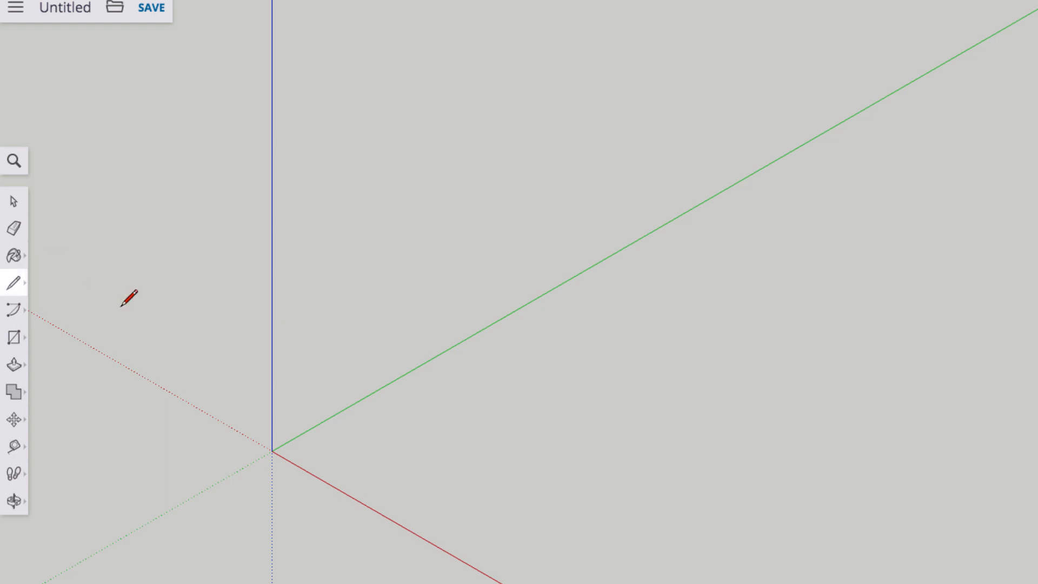
{"action": "left_click", "coordinate": [272, 450]}
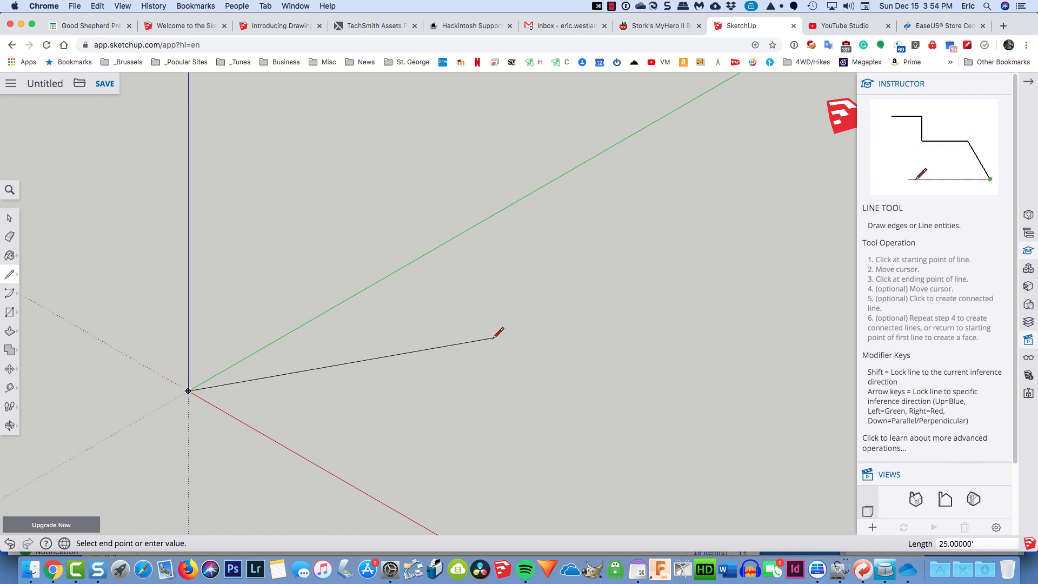
{"action": "left_click", "coordinate": [557, 387]}
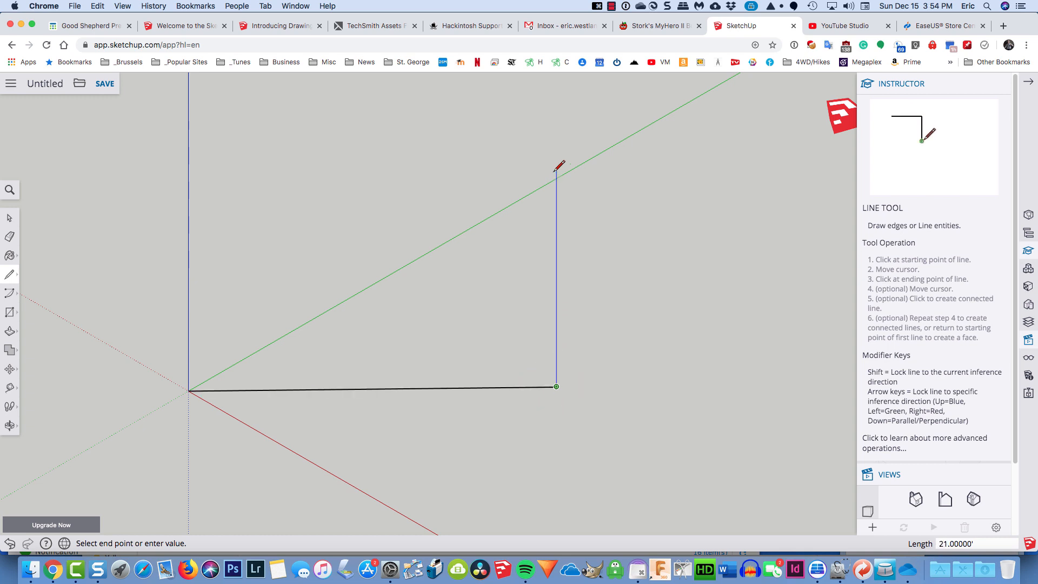
{"action": "left_click", "coordinate": [556, 134]}
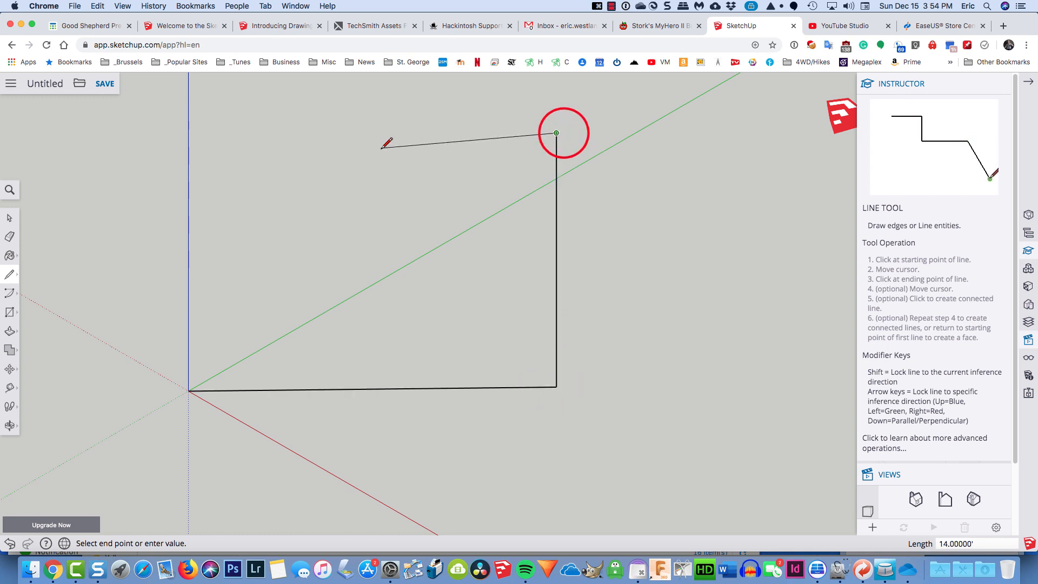
{"action": "left_click", "coordinate": [203, 156]}
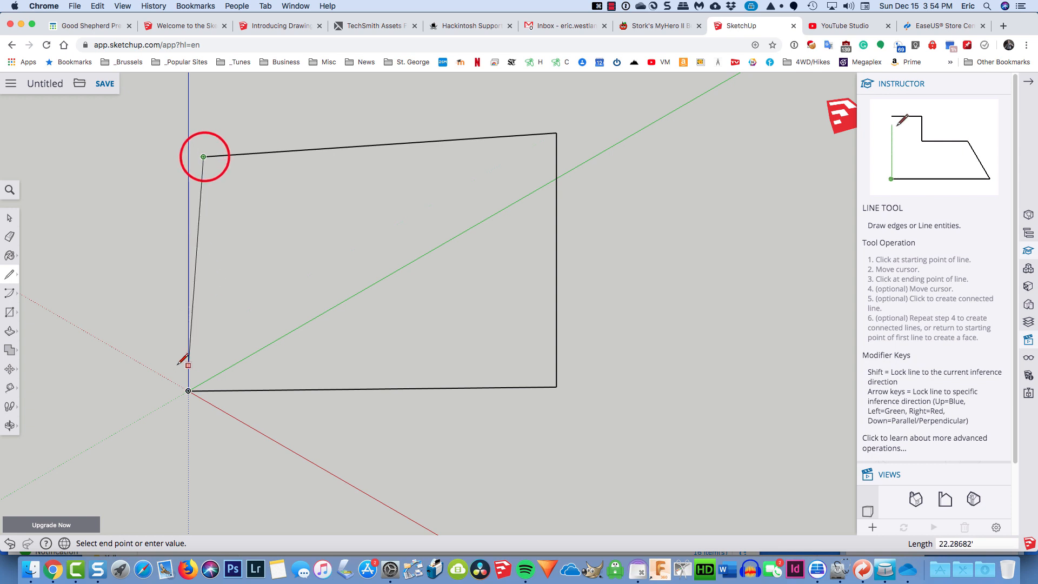
{"action": "left_click", "coordinate": [101, 385]}
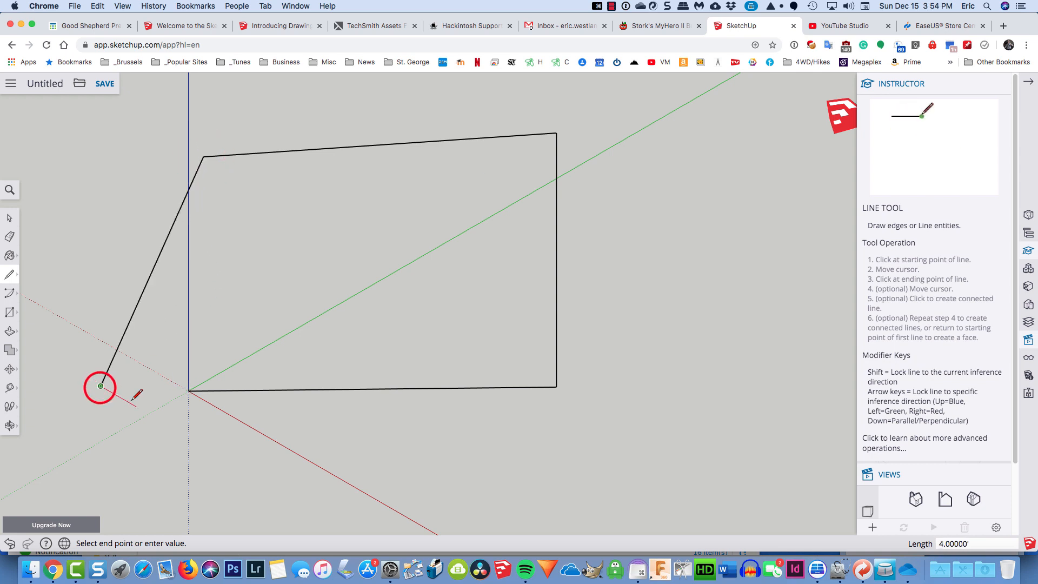
{"action": "left_click", "coordinate": [188, 390]}
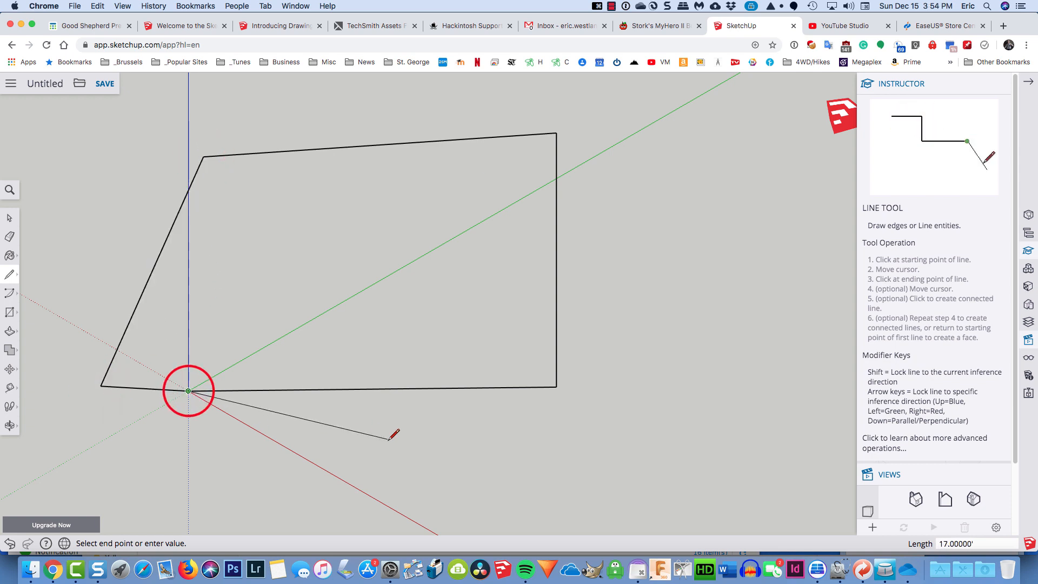
{"action": "key", "text": "Escape"}
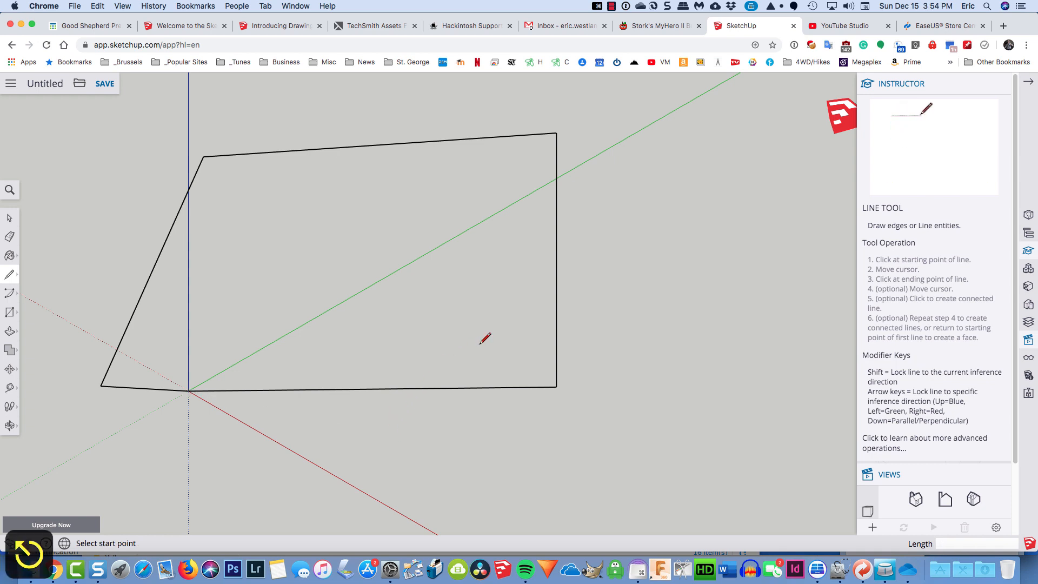
- Orbit around the five-sided outline to examine from several angles whether its edges lie in one plane
{"action": "key", "text": "o"}
{"action": "left_click_drag", "start_coordinate": [478, 341], "coordinate": [319, 352]}
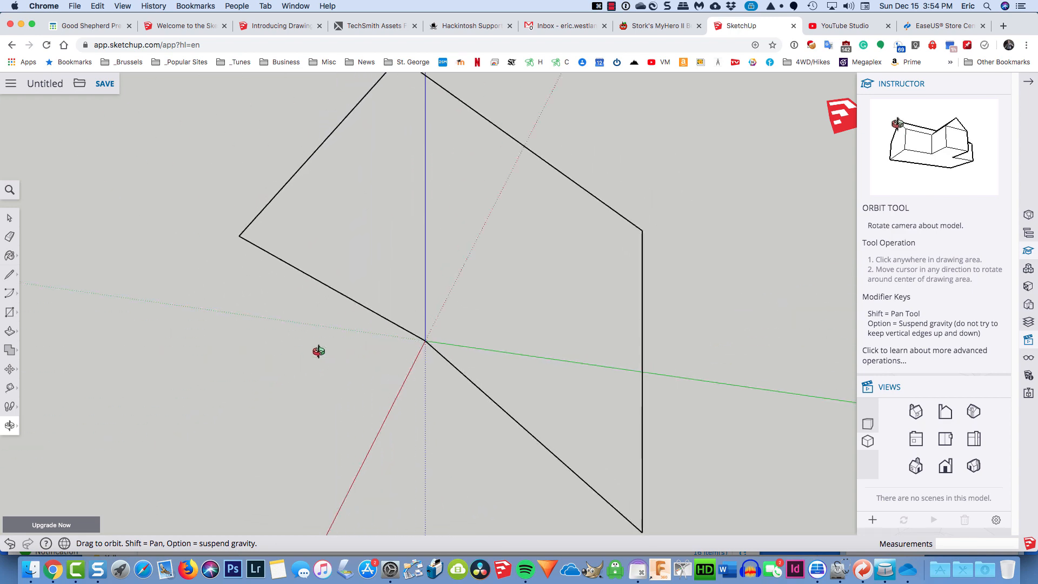
{"action": "middle_click_drag", "start_coordinate": [318, 352], "coordinate": [167, 340]}
{"action": "middle_click_drag", "start_coordinate": [731, 363], "coordinate": [597, 370]}
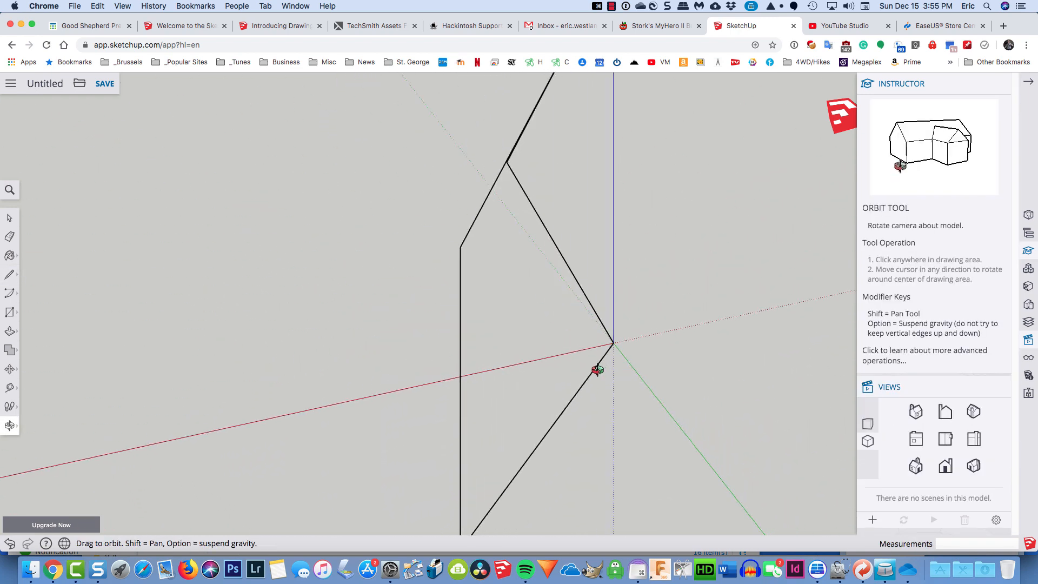
{"action": "mouse_move", "coordinate": [597, 370]}
{"action": "left_mouse_down"}
{"action": "mouse_move", "coordinate": [362, 345]}
{"action": "mouse_move", "coordinate": [463, 368]}
{"action": "mouse_move", "coordinate": [607, 378]}
{"action": "left_mouse_up"}
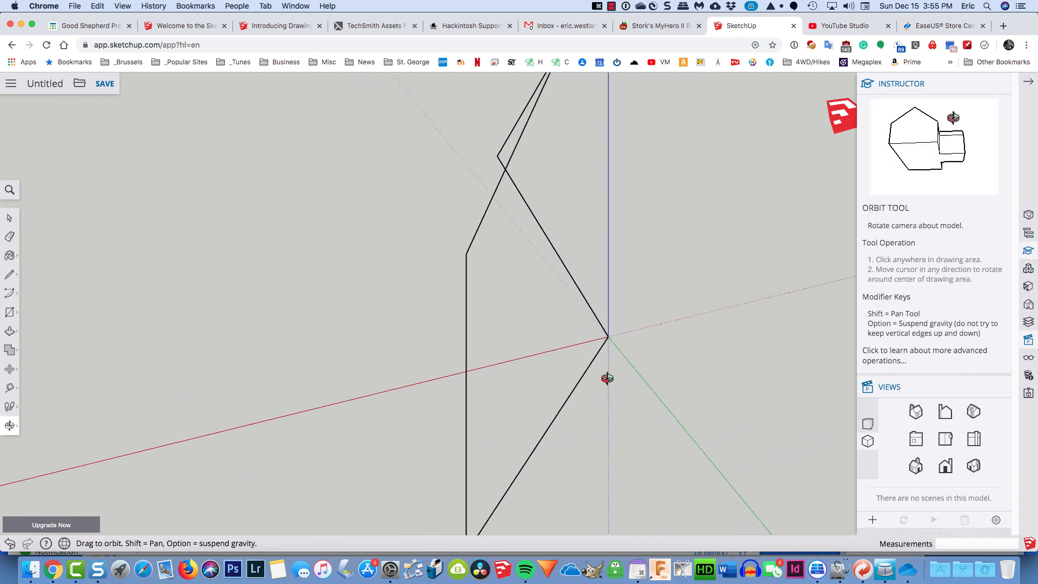
{"action": "mouse_move", "coordinate": [607, 378]}
{"action": "middle_mouse_down"}
{"action": "mouse_move", "coordinate": [739, 366]}
{"action": "mouse_move", "coordinate": [741, 332]}
{"action": "mouse_move", "coordinate": [820, 308]}
{"action": "middle_mouse_up"}
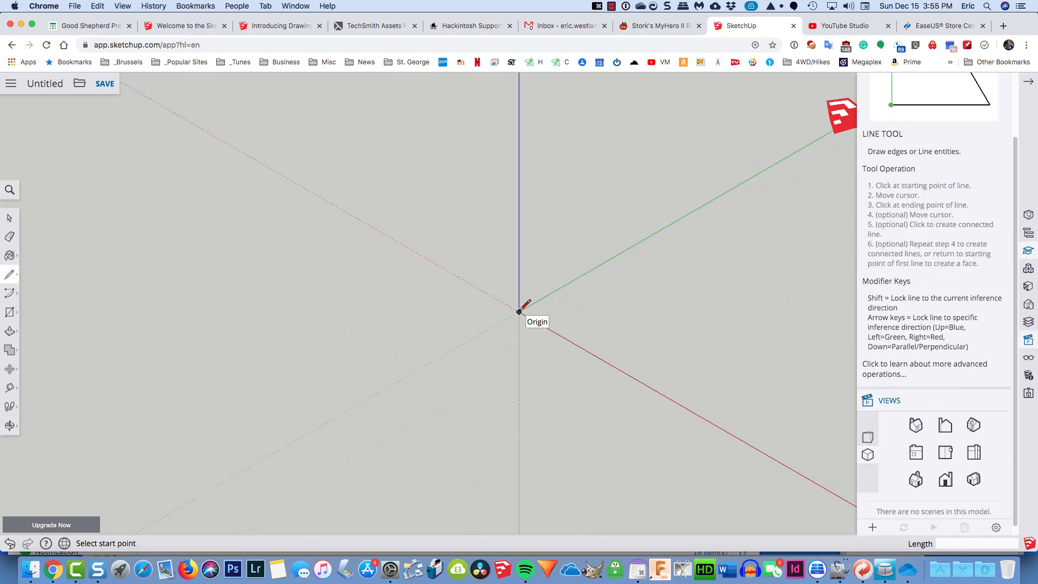
- Draw a 13-foot edge from the origin along the green axis, followed by a connected 5-foot edge in the red direction
{"action": "left_click", "coordinate": [519, 311]}
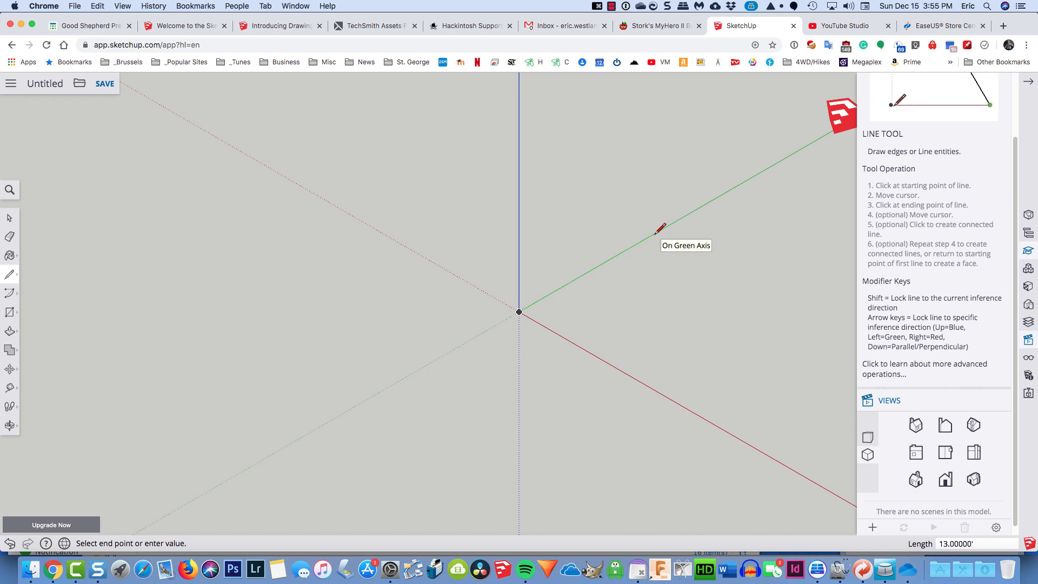
{"action": "key", "text": "super+z"}
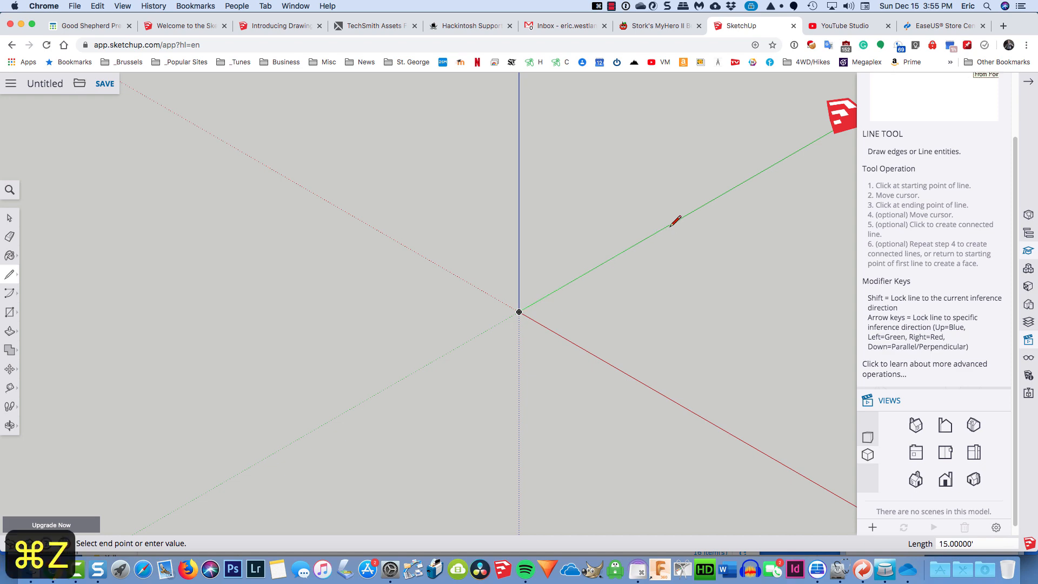
{"action": "left_click", "coordinate": [673, 222]}
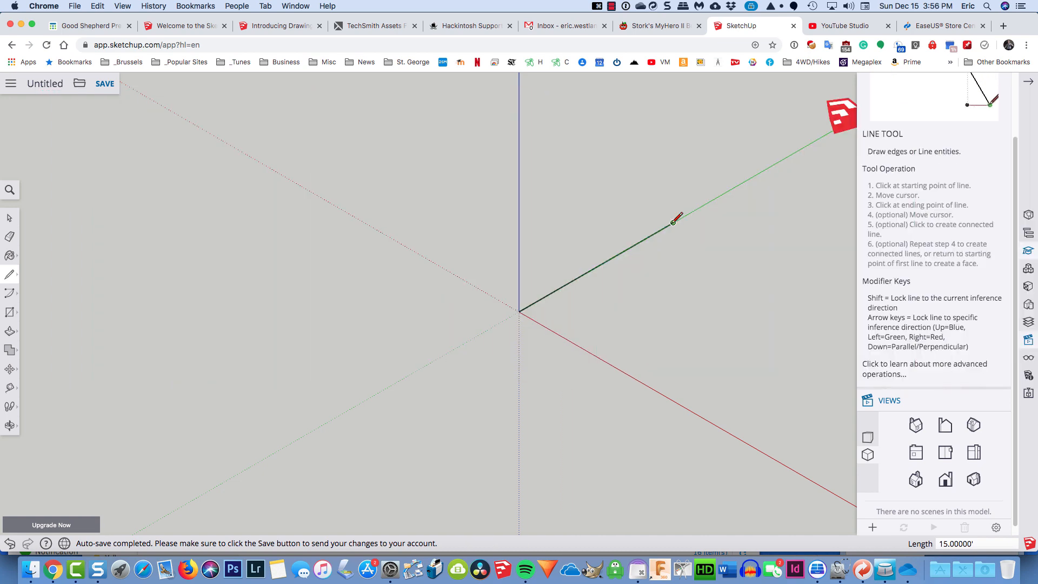
{"action": "type", "text": "13"}
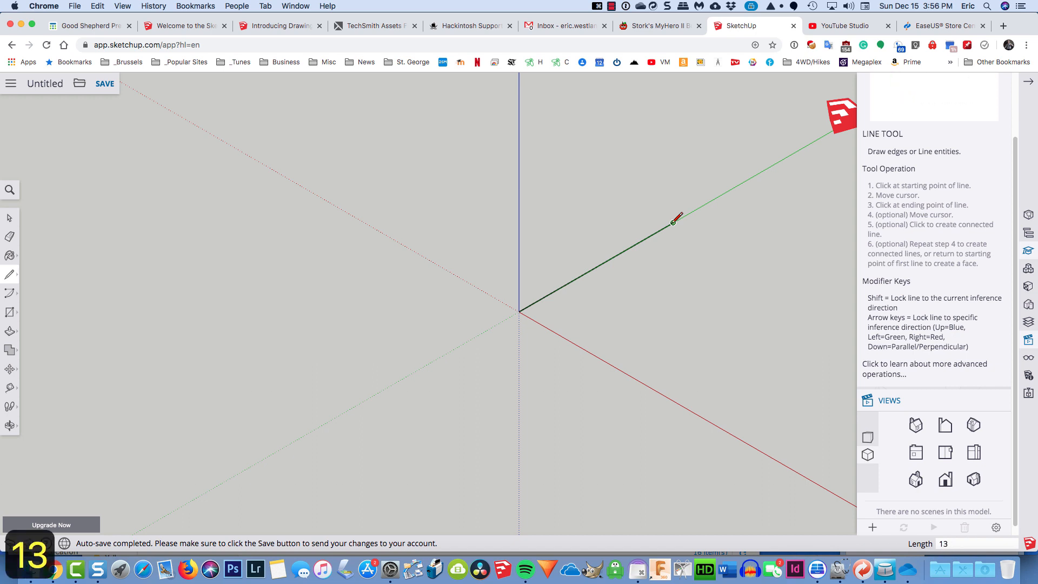
{"action": "key", "text": "Return"}
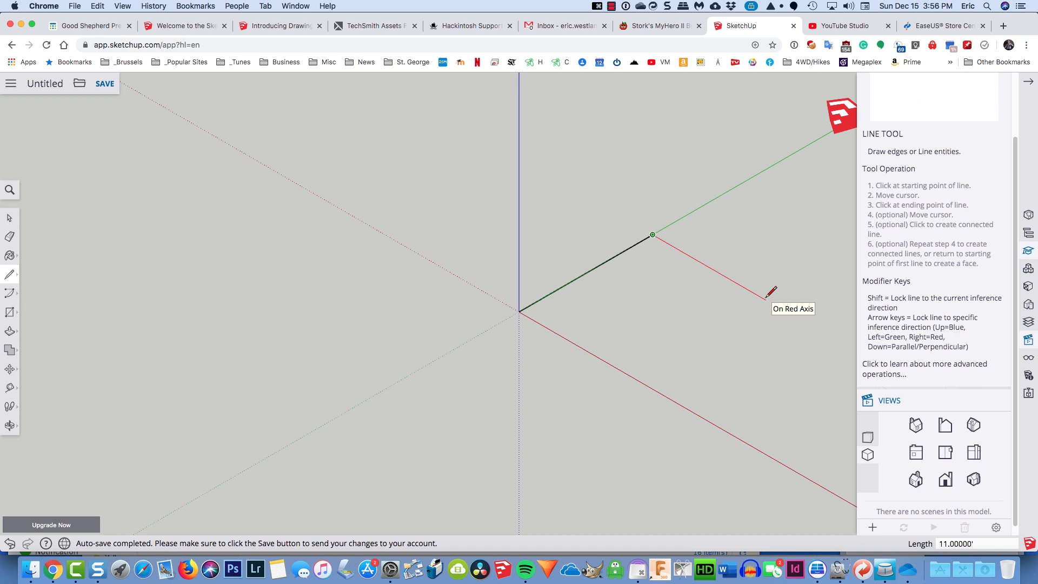
{"action": "type", "text": "5"}
{"action": "key", "text": "Return"}
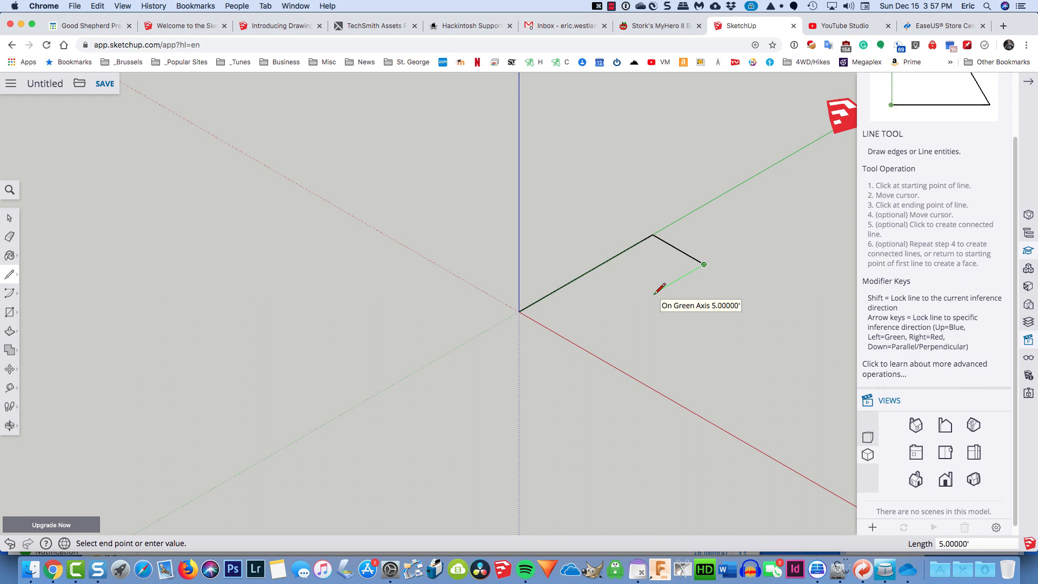
- Continue with a 27" edge back in the green direction and one in the red direction, closing the face at the first edge's midpoint
{"action": "type", "text": "27"}
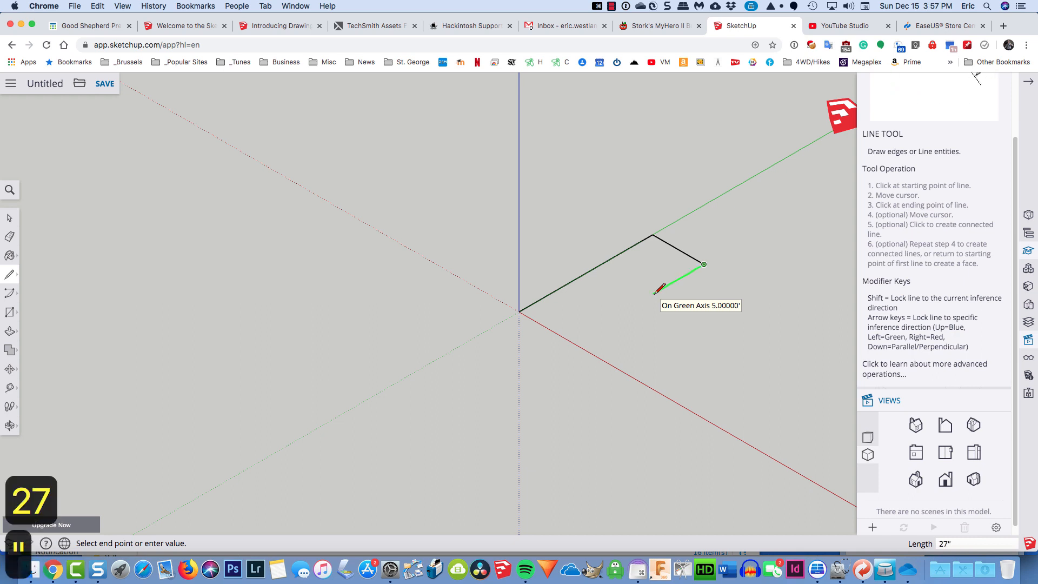
{"action": "type", "text": "\""}
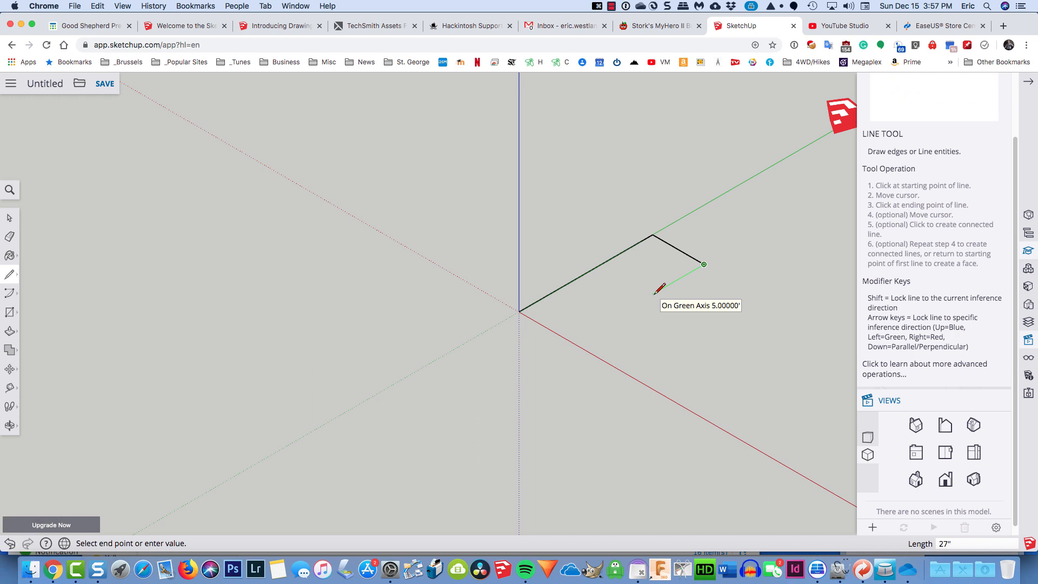
{"action": "key", "text": "Return"}
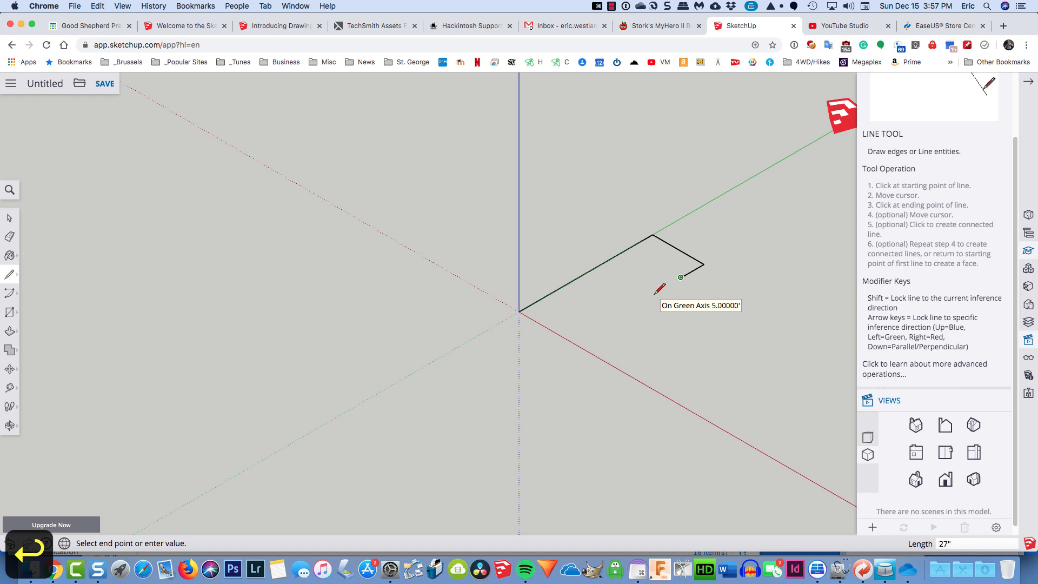
{"action": "left_click", "coordinate": [742, 312]}
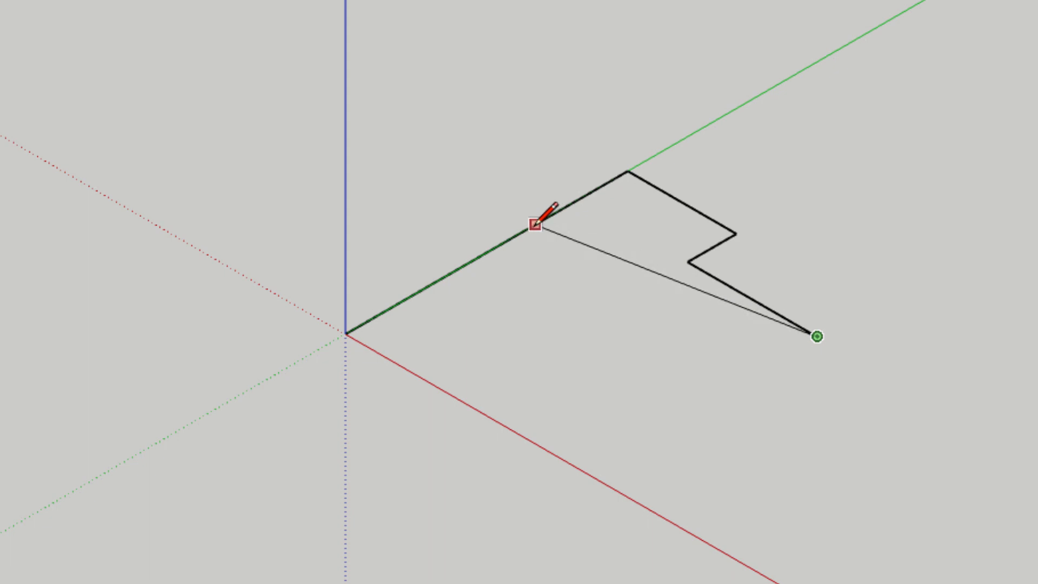
{"action": "left_click", "coordinate": [486, 252]}
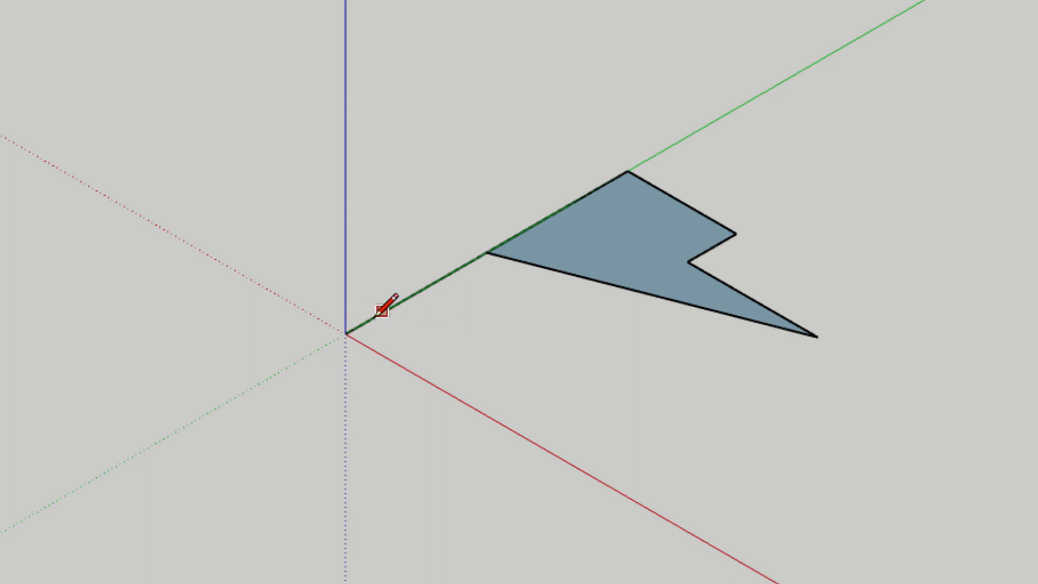
- Draw a second, four-sided face from the first edge's midpoint, with edges in the red and green directions and back to the origin
{"action": "left_click", "coordinate": [486, 252]}
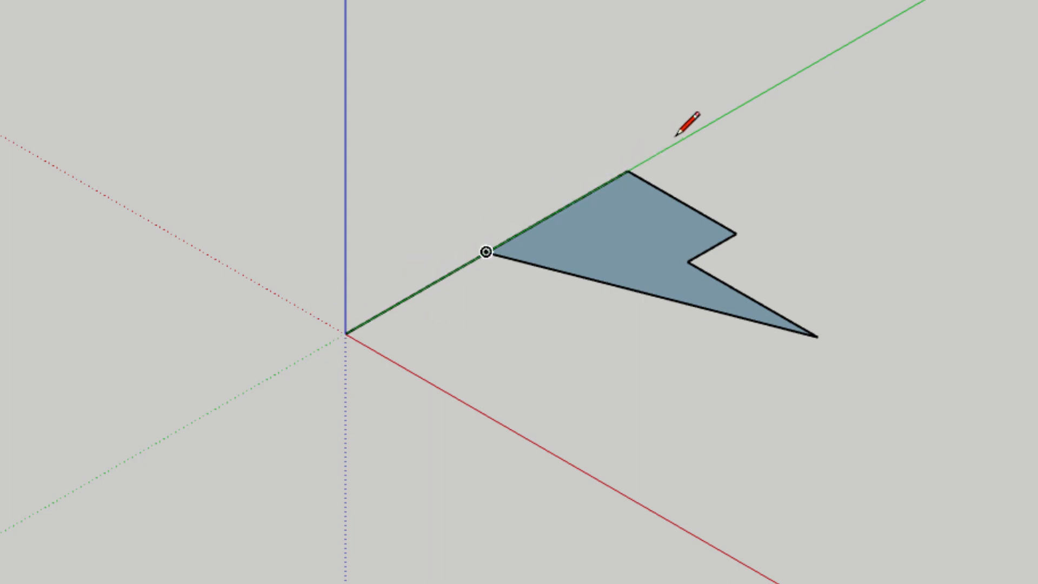
{"action": "left_click", "coordinate": [486, 252]}
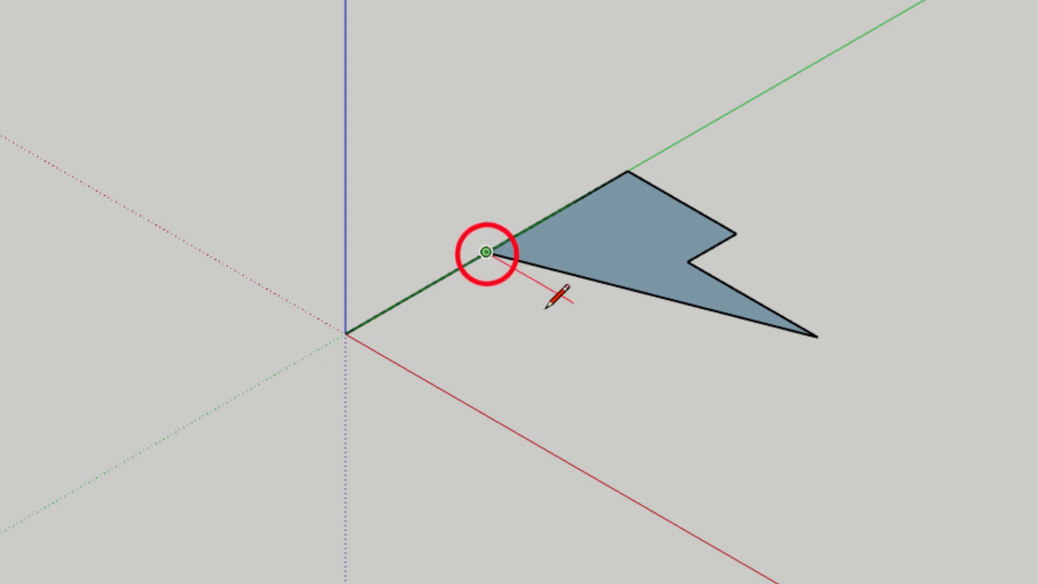
{"action": "left_click", "coordinate": [681, 365]}
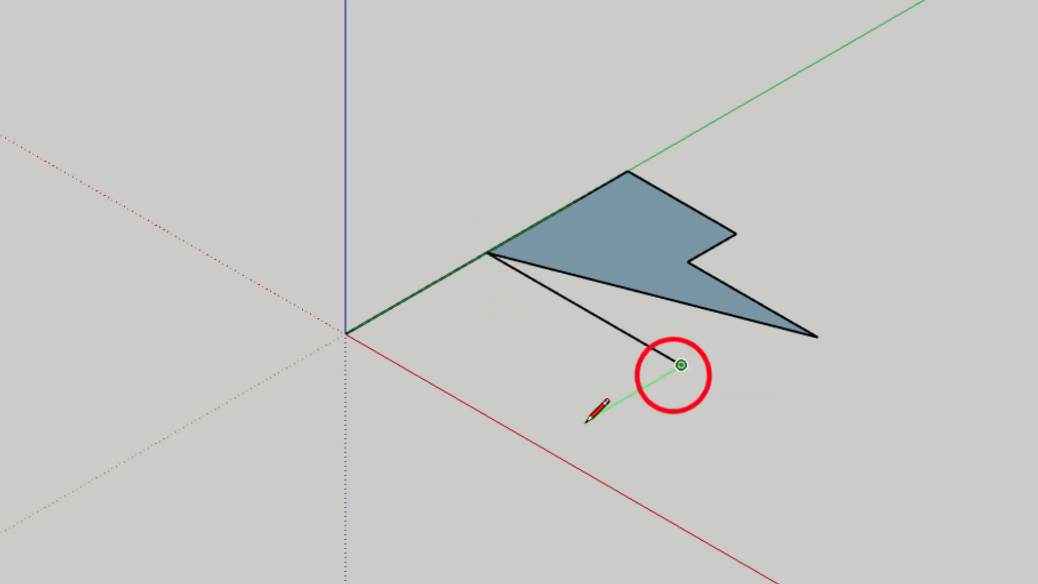
{"action": "left_click", "coordinate": [550, 440]}
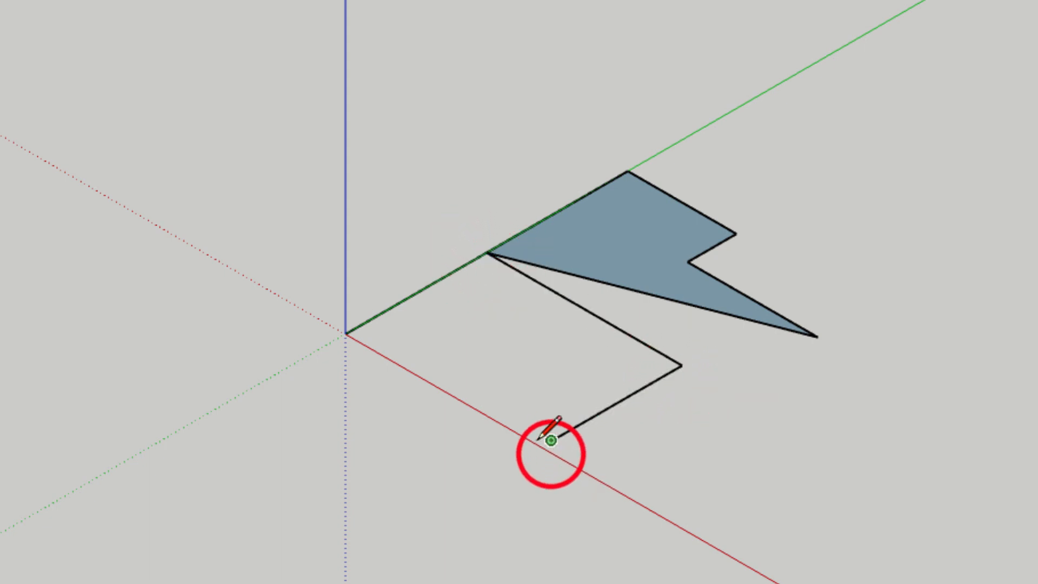
{"action": "left_click", "coordinate": [346, 334]}
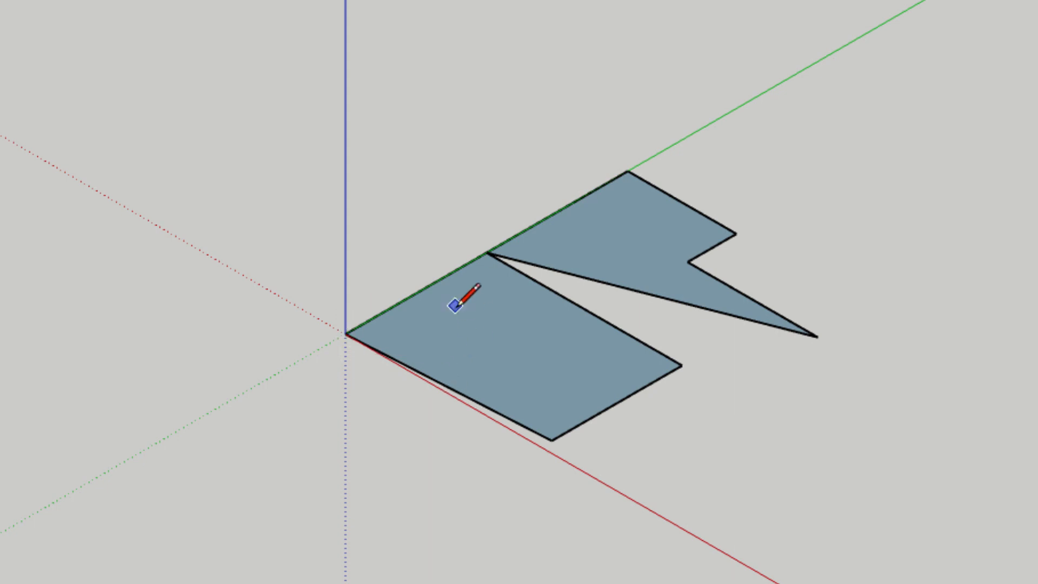
- Select the four-sided face at the origin and the pointed face beside it, one after the other, to check they are separate
{"action": "key", "text": "space"}
{"action": "left_click", "coordinate": [478, 330]}
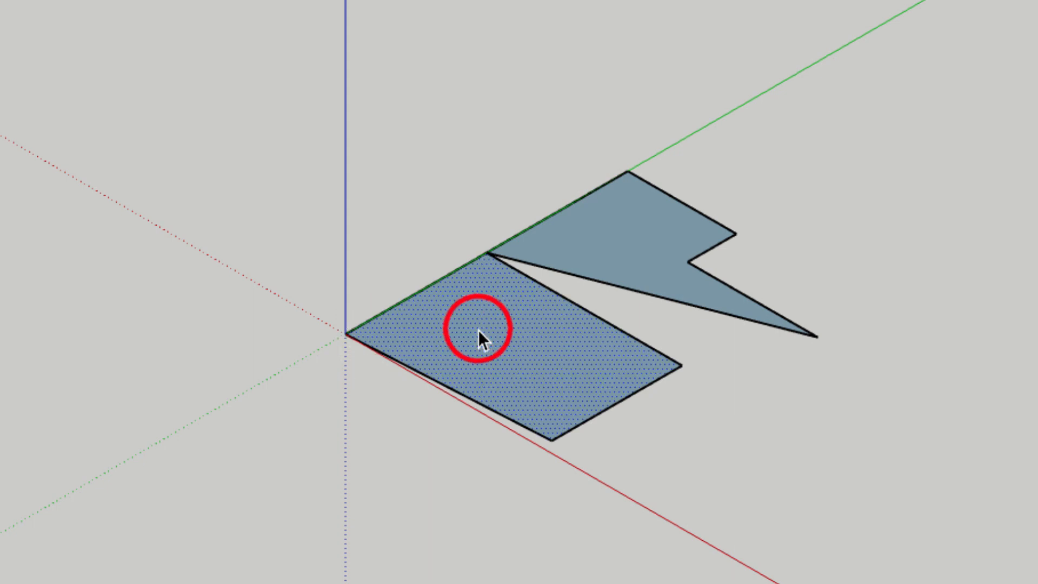
{"action": "left_click", "coordinate": [639, 234]}
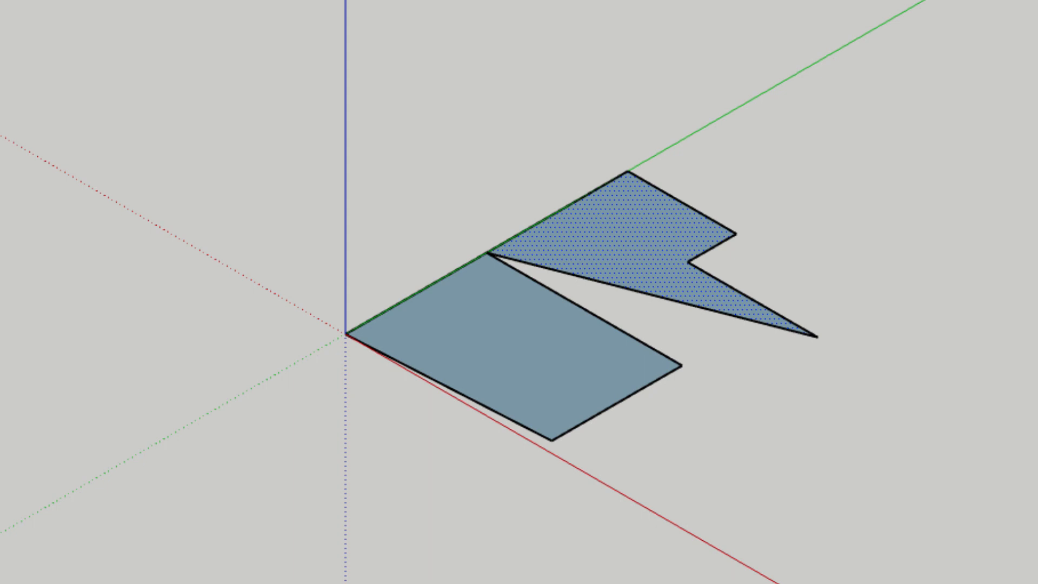
- Draw a line from a point on the pointed face's long slanted edge, collinear with that edge and extending beyond the face's tip
{"action": "scroll", "coordinate": [956, 359], "scroll_direction": "up", "scroll_amount": 6}
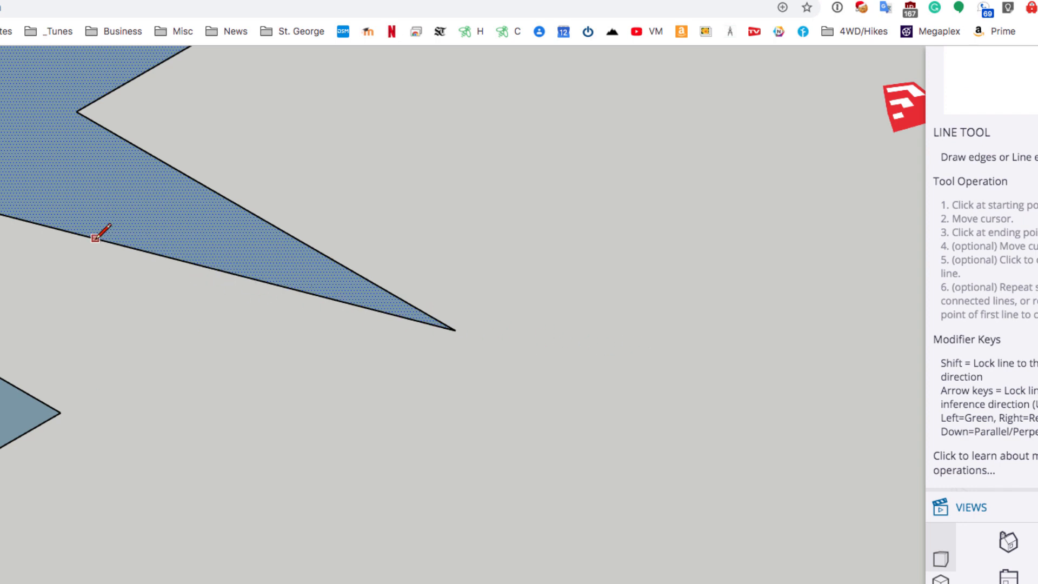
{"action": "left_click", "coordinate": [73, 233]}
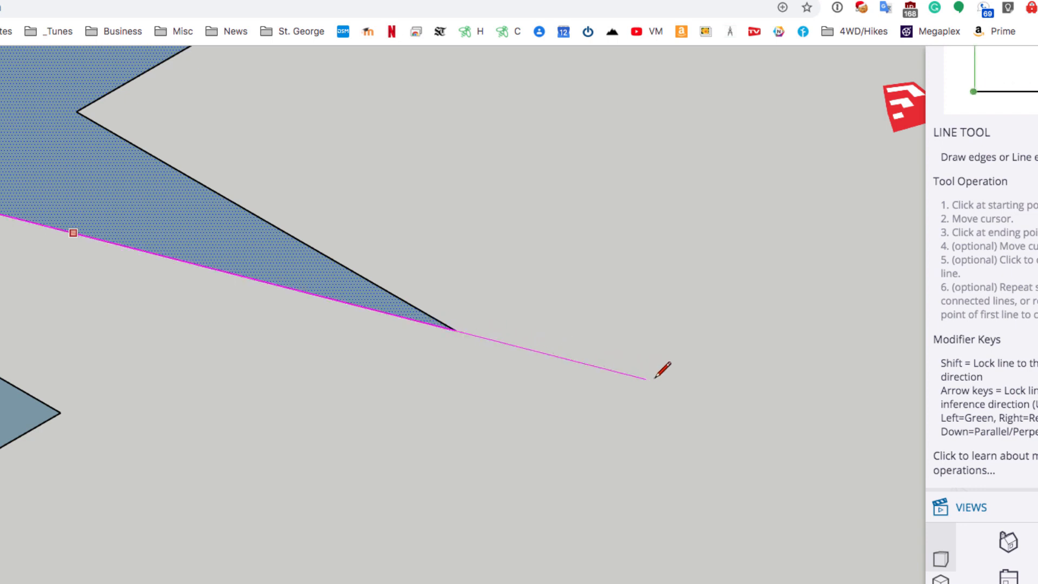
{"action": "left_click", "coordinate": [805, 411]}
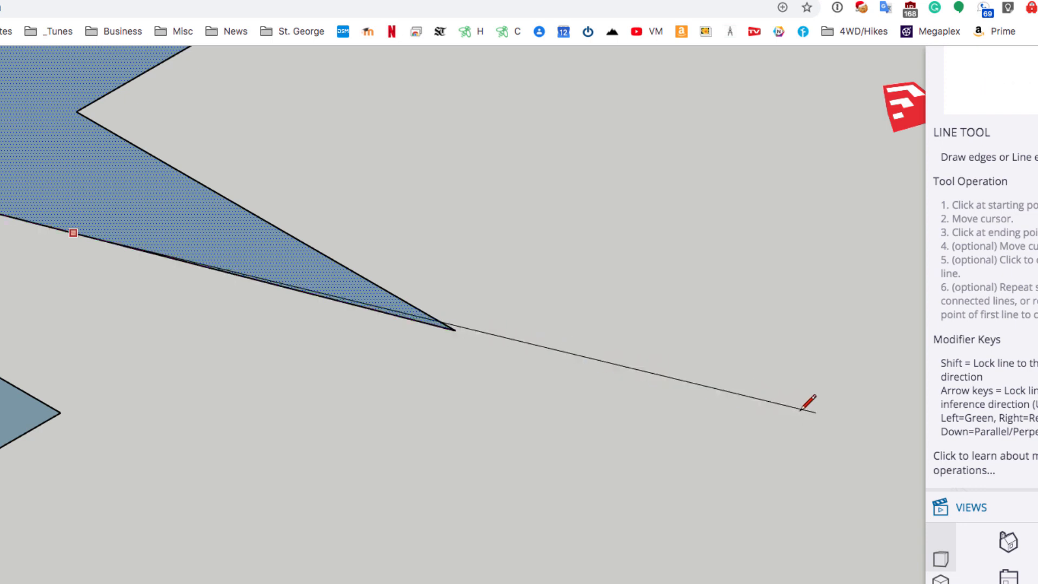
{"action": "left_click", "coordinate": [830, 420]}
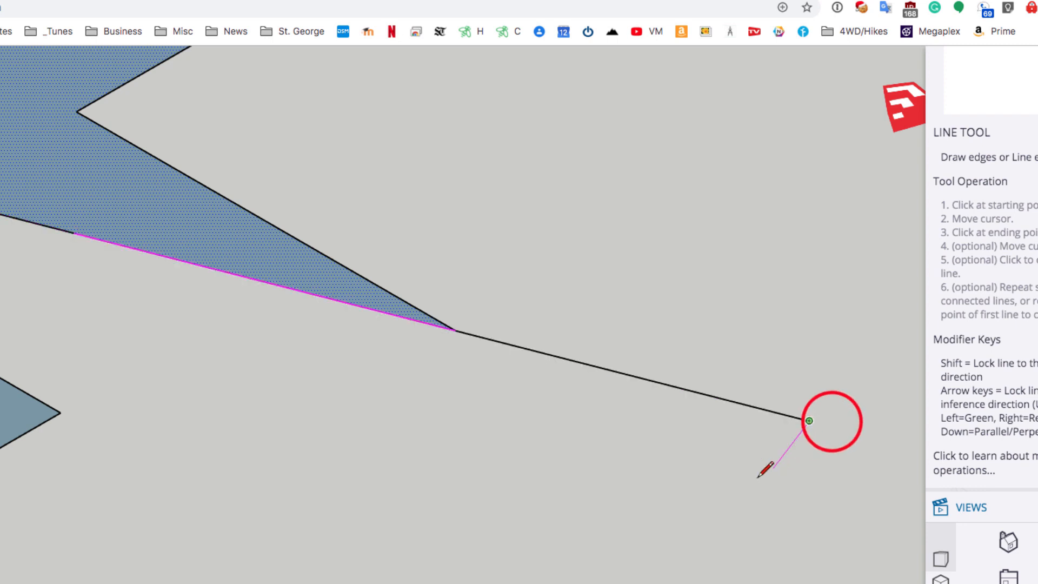
{"action": "key", "text": "space"}
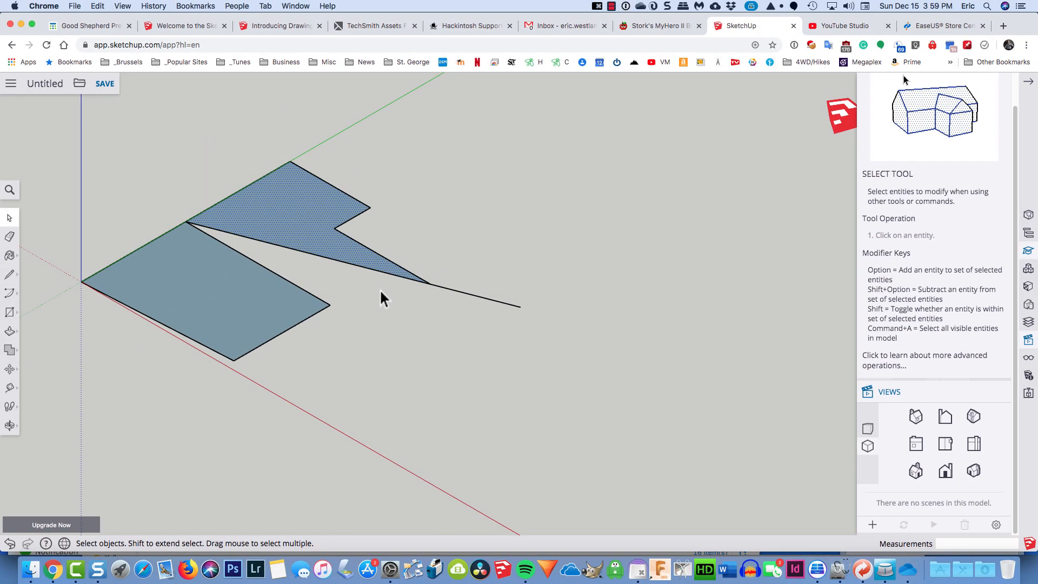
- Select both faces with all their edges and the extended line, and delete them
{"action": "scroll", "coordinate": [380, 292], "scroll_direction": "down", "scroll_amount": 3}
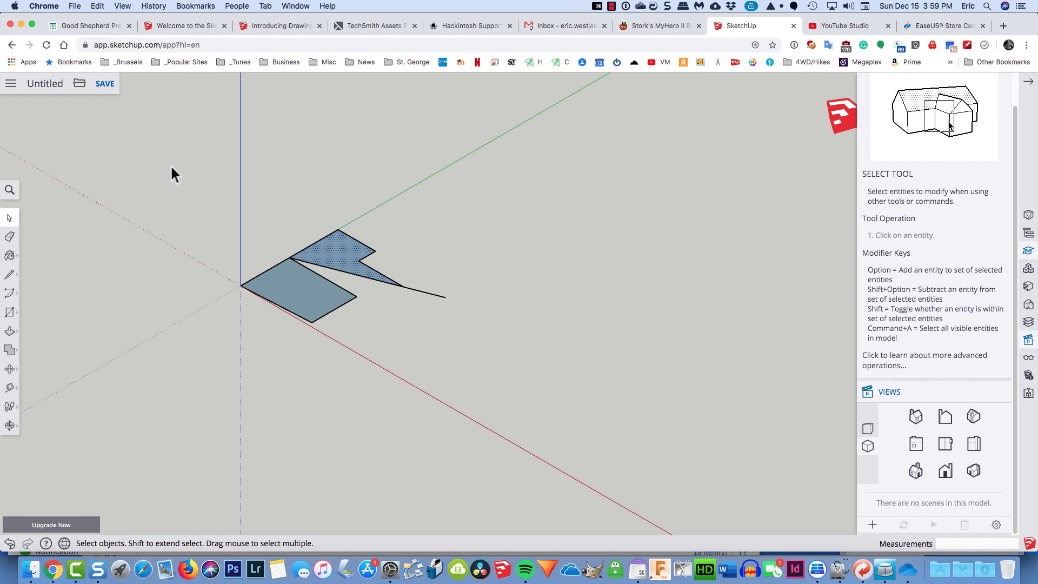
{"action": "left_click_drag", "start_coordinate": [142, 150], "coordinate": [539, 384]}
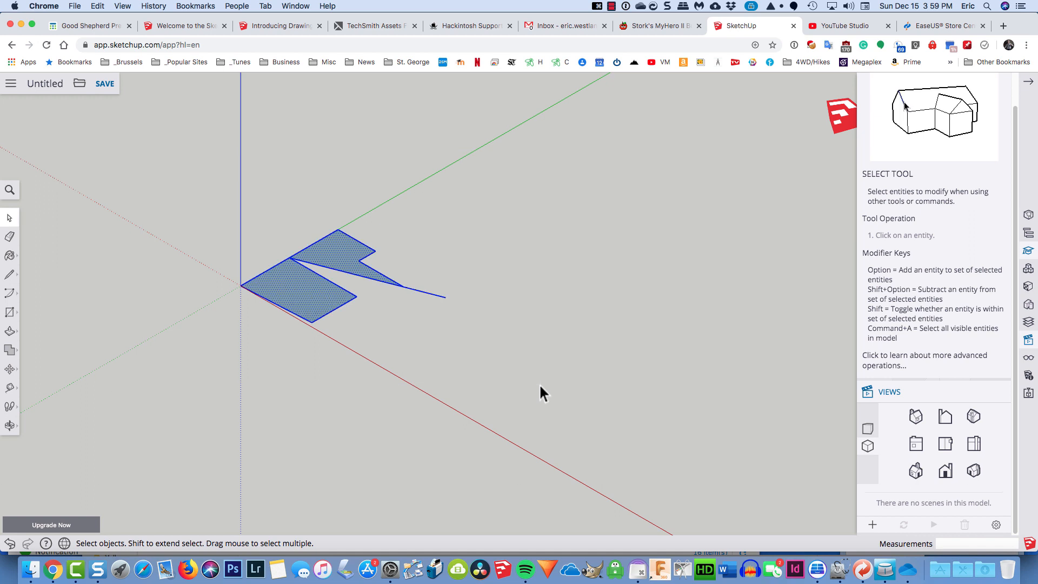
{"action": "key", "text": "Delete"}
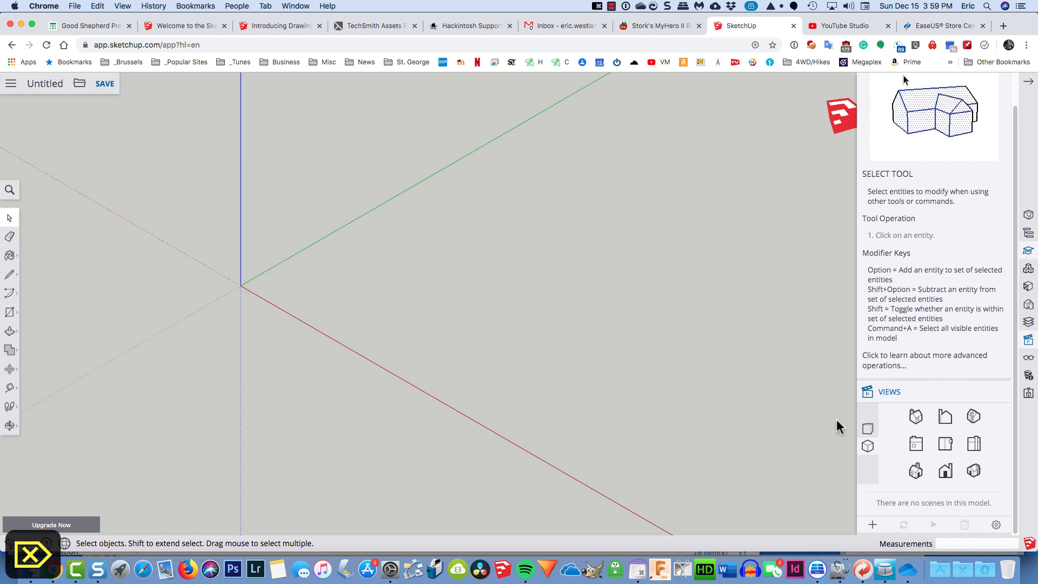
- Switch to the top view and draw a winding open curve with the Freehand tool near the origin, between the red and green axes
{"action": "left_click", "coordinate": [945, 443]}
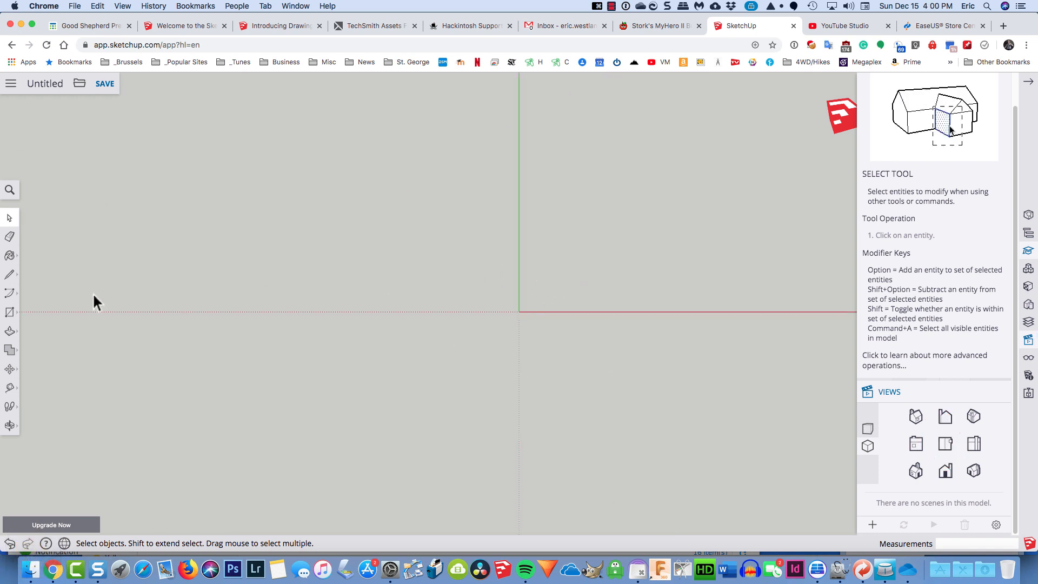
{"action": "left_click", "coordinate": [10, 275]}
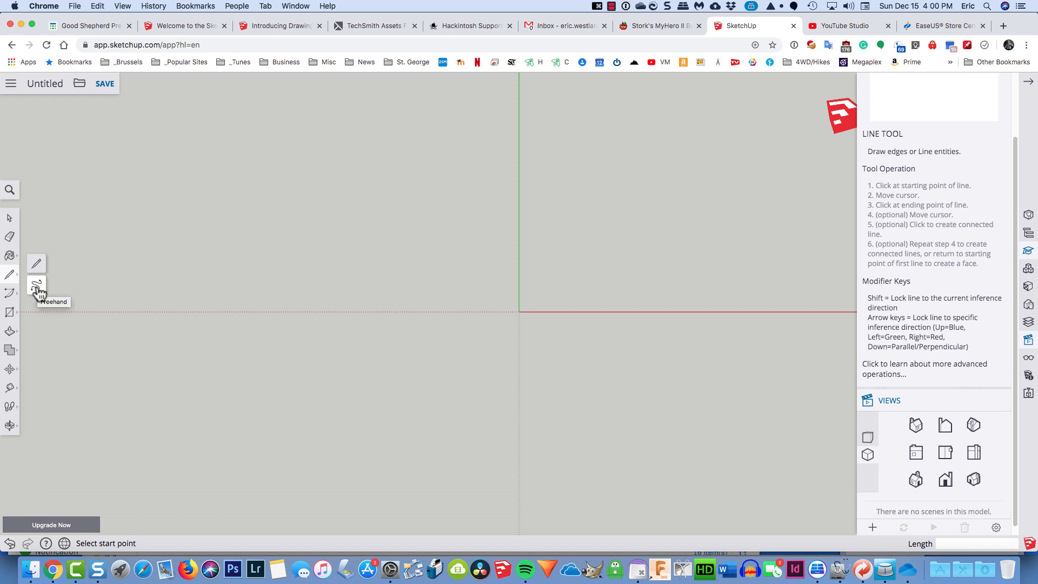
{"action": "left_click", "coordinate": [37, 286]}
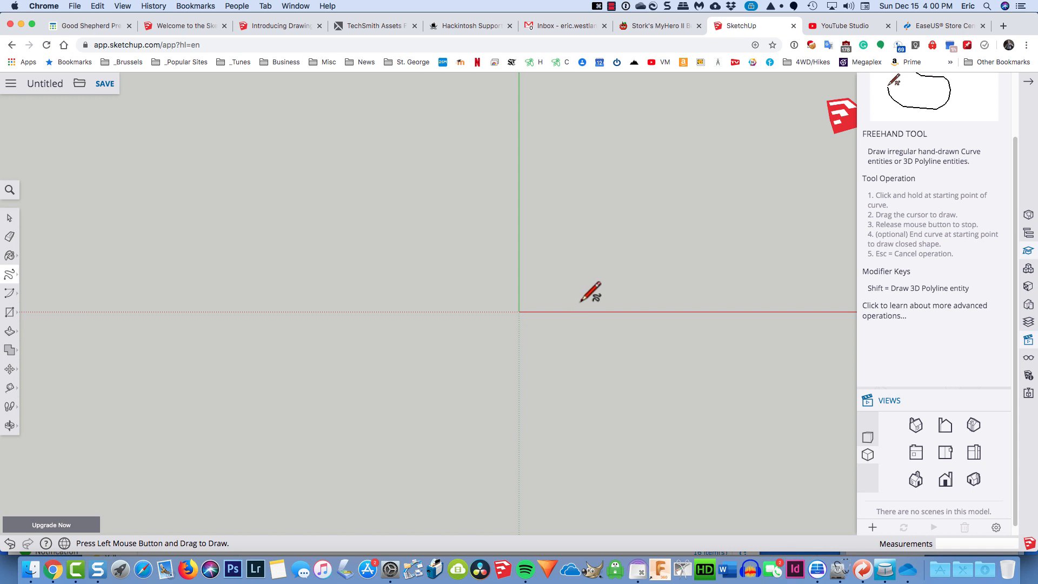
{"action": "mouse_move", "coordinate": [580, 301]}
{"action": "left_mouse_down"}
{"action": "mouse_move", "coordinate": [567, 295]}
{"action": "mouse_move", "coordinate": [583, 285]}
{"action": "mouse_move", "coordinate": [572, 277]}
{"action": "mouse_move", "coordinate": [589, 254]}
{"action": "mouse_move", "coordinate": [558, 247]}
{"action": "mouse_move", "coordinate": [590, 235]}
{"action": "mouse_move", "coordinate": [575, 222]}
{"action": "left_mouse_up"}
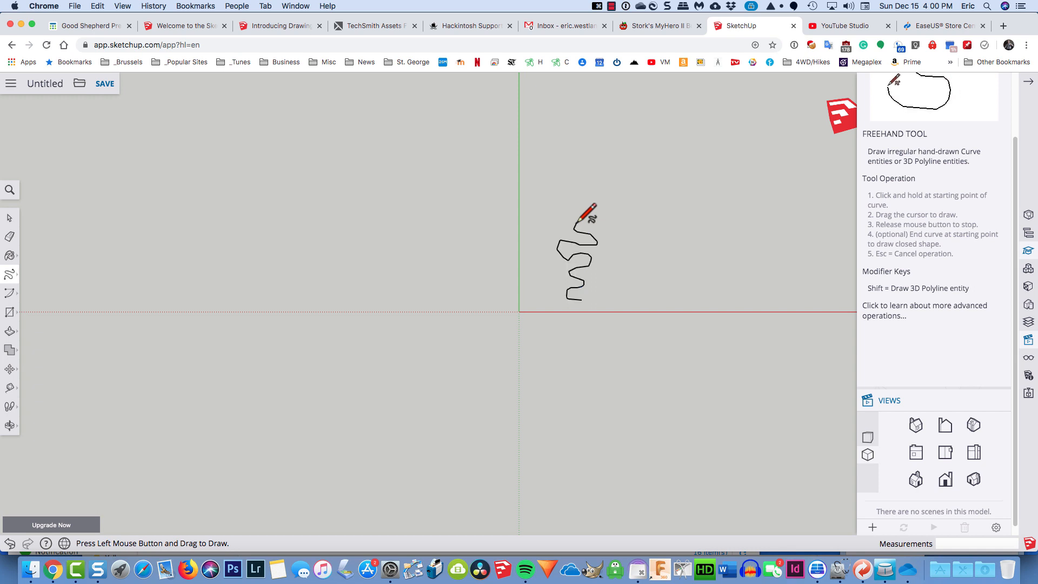
{"action": "key", "text": "space"}
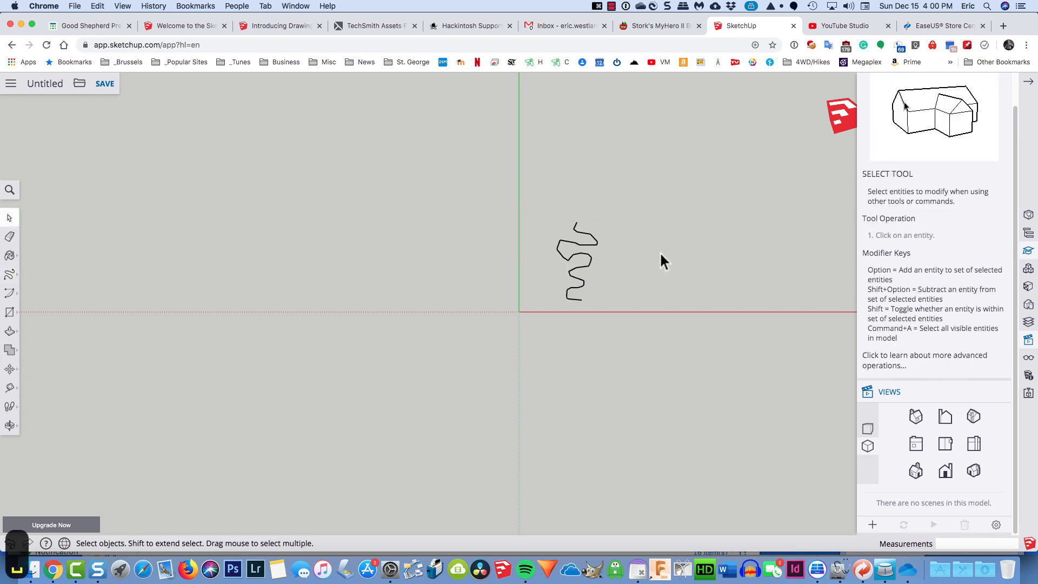
- Explode the winding freehand curve into separate line segments and clear the selection
{"action": "scroll", "coordinate": [618, 262], "scroll_direction": "up", "scroll_amount": 5}
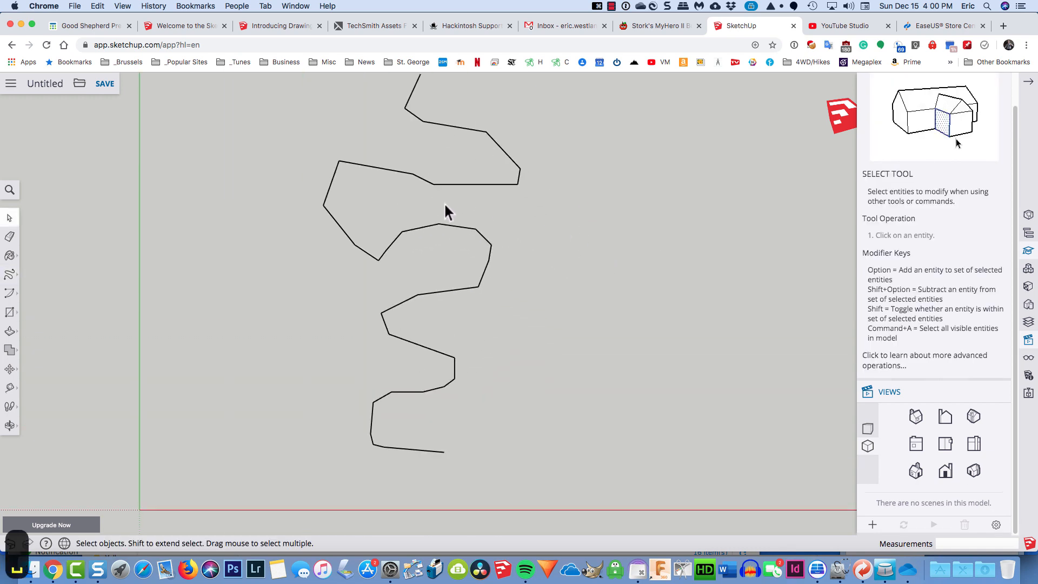
{"action": "scroll", "coordinate": [406, 193], "scroll_direction": "up", "scroll_amount": 3}
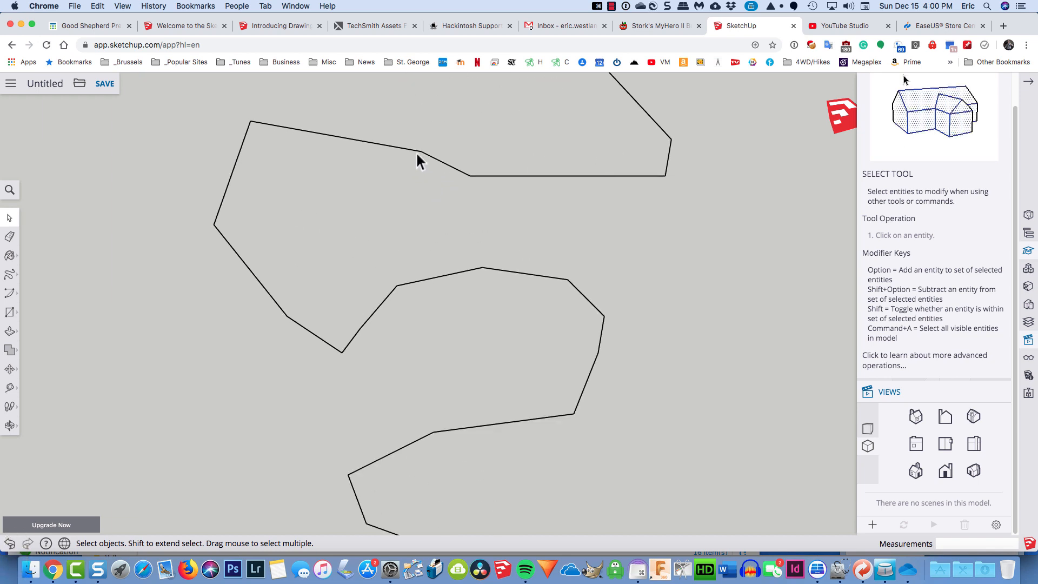
{"action": "left_click", "coordinate": [449, 166]}
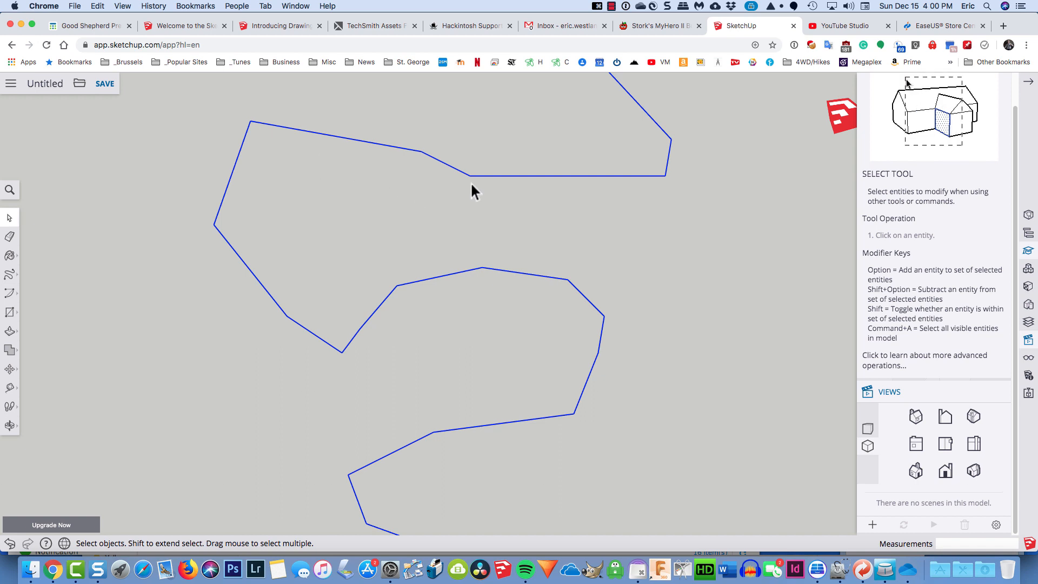
{"action": "right_click", "coordinate": [500, 174]}
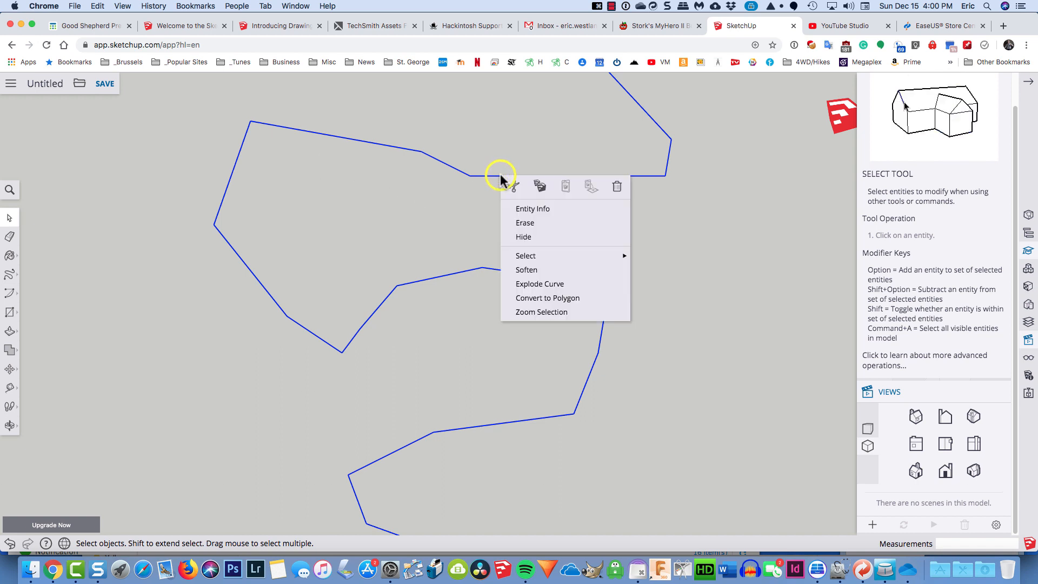
{"action": "left_click", "coordinate": [530, 283]}
{"action": "left_click", "coordinate": [504, 226]}
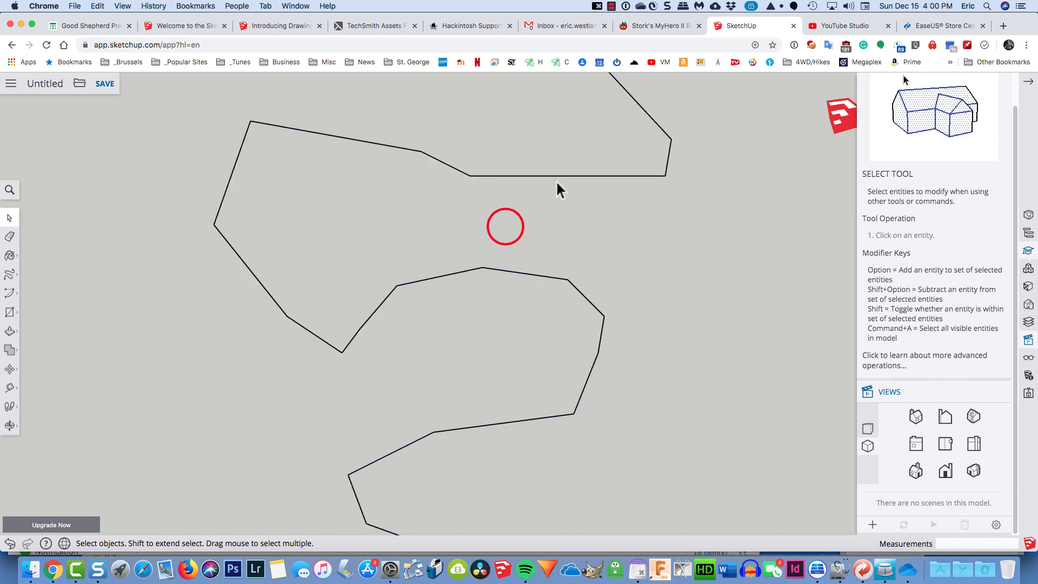
- Select several neighbouring segments of the exploded curve's upper bend, one after the other, to check they are separate
{"action": "left_click", "coordinate": [550, 174]}
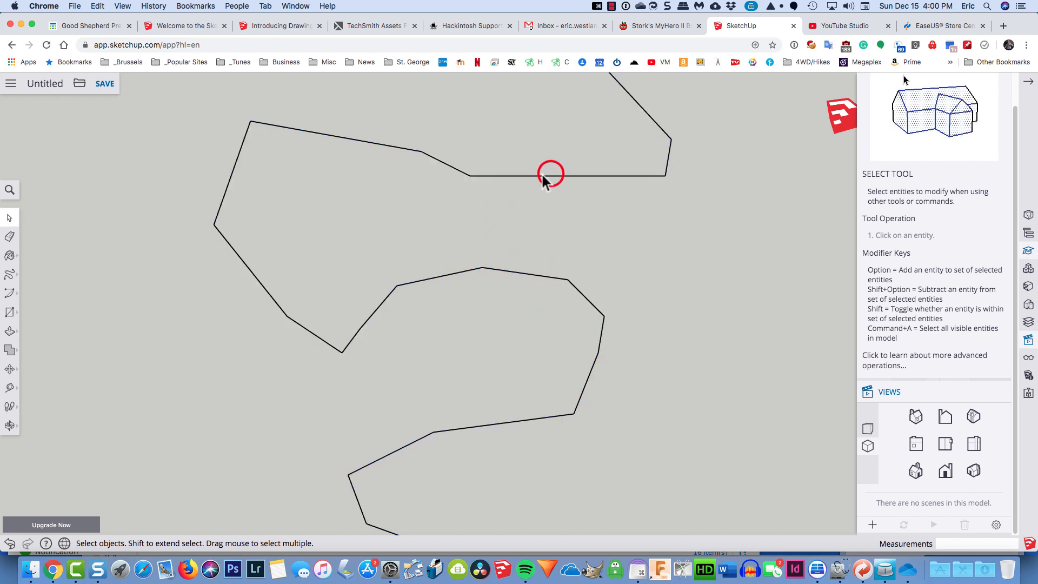
{"action": "left_click", "coordinate": [489, 174]}
{"action": "left_click", "coordinate": [444, 163]}
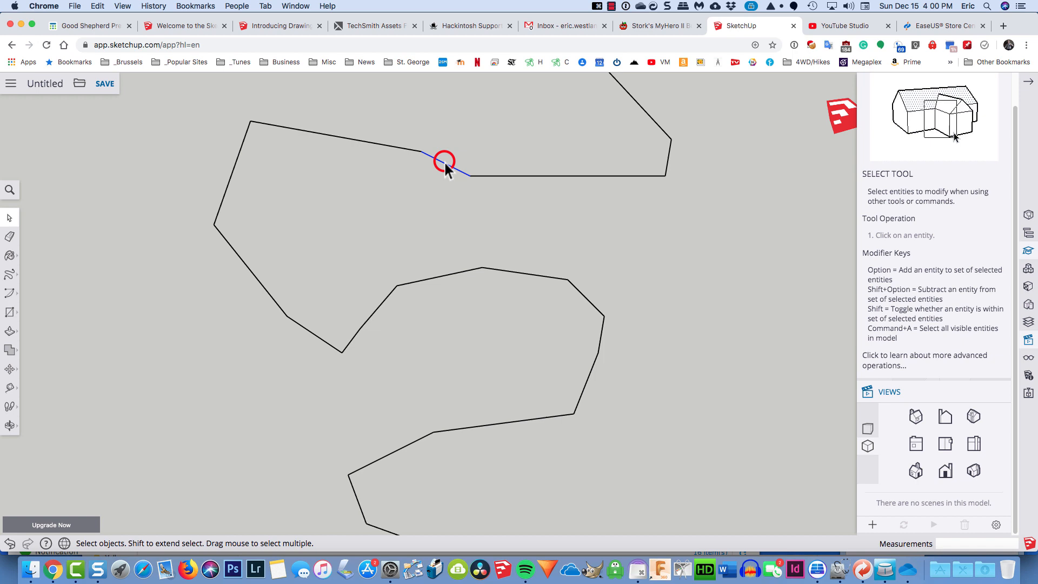
{"action": "left_click", "coordinate": [383, 143]}
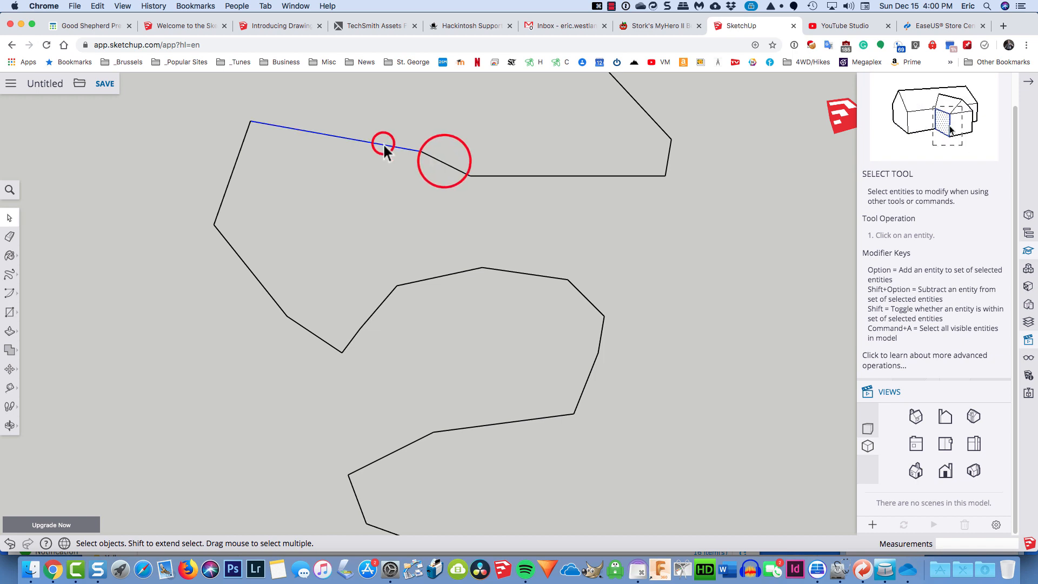
{"action": "left_click", "coordinate": [235, 160]}
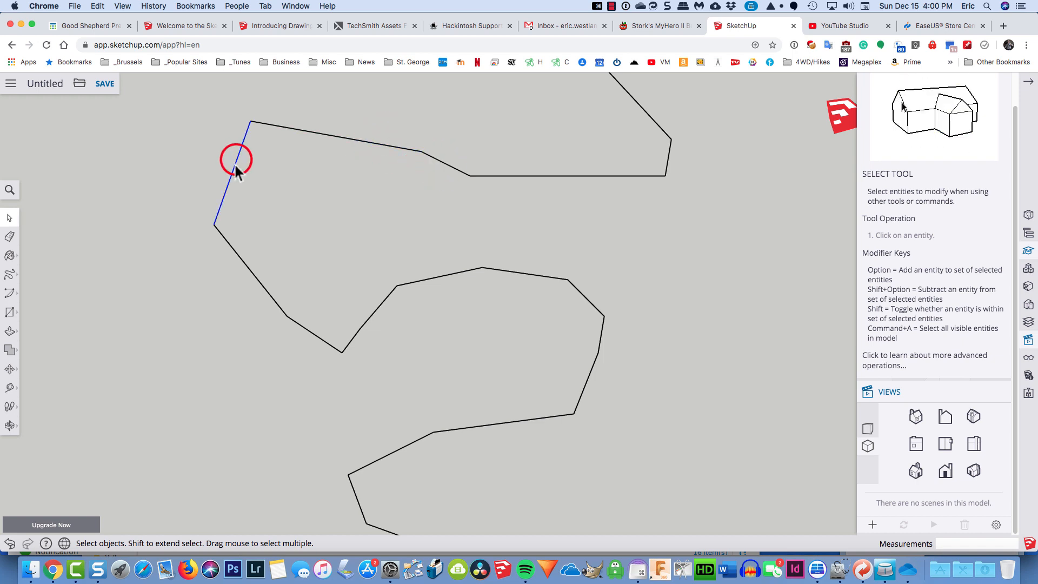
{"action": "left_click", "coordinate": [239, 256]}
- Draw a circle with a radius of about 2.25' beside the freehand curve, above the red axis
{"action": "scroll", "coordinate": [356, 212], "scroll_direction": "down", "scroll_amount": 10}
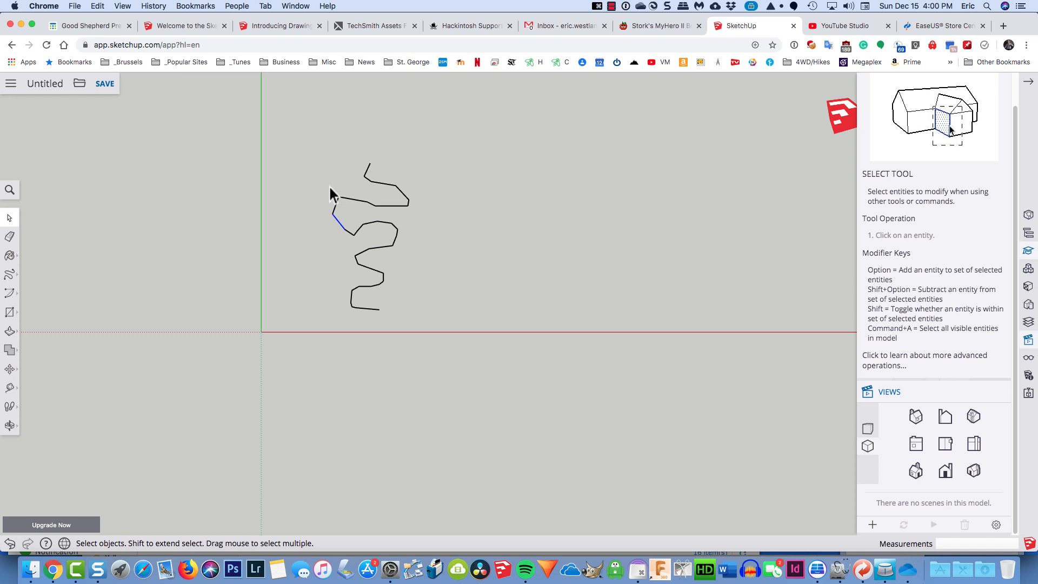
{"action": "key", "text": "c"}
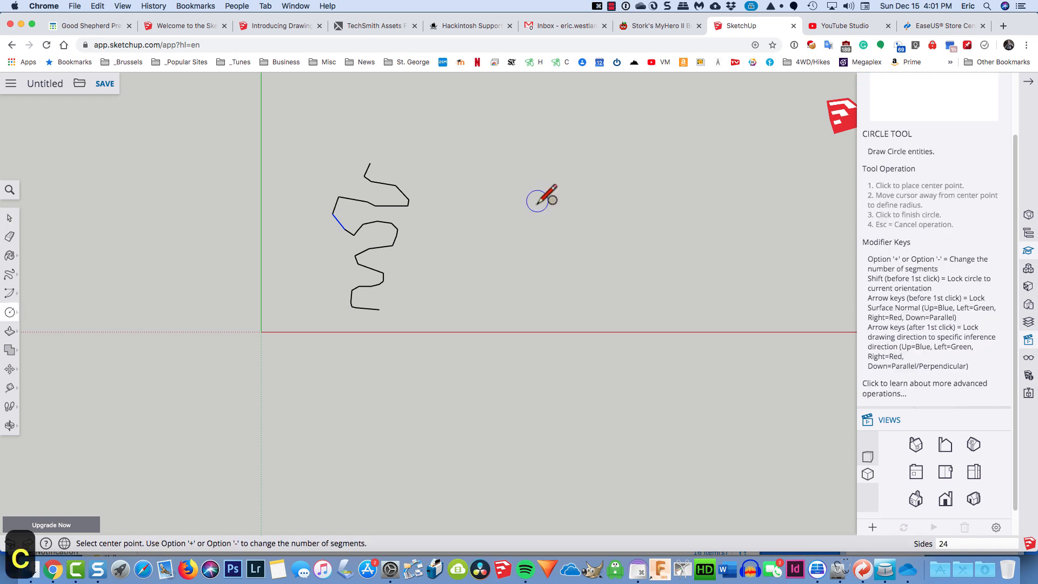
{"action": "left_click", "coordinate": [539, 208]}
{"action": "left_click", "coordinate": [569, 240]}
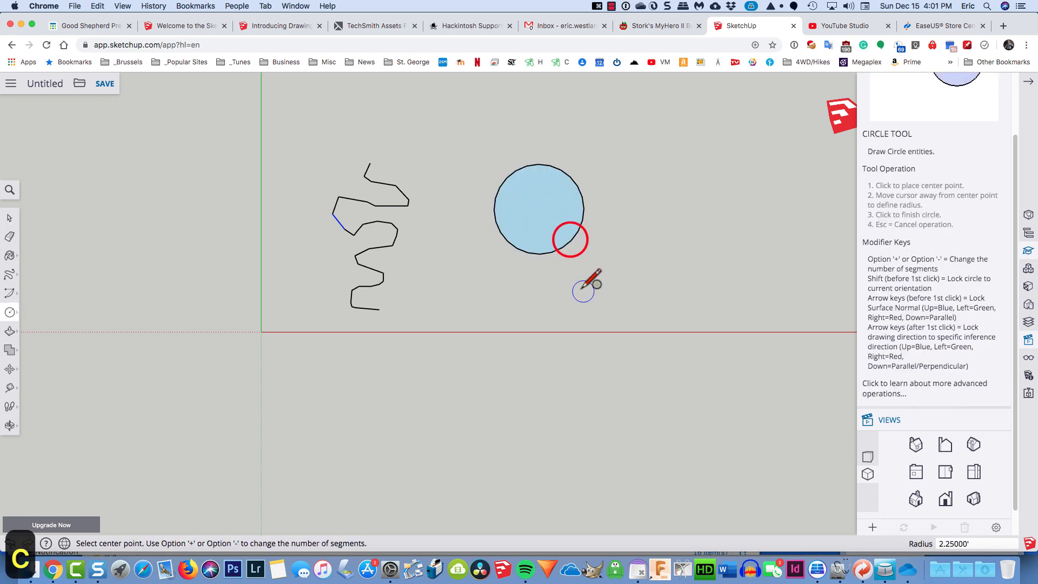
- Select the circle's outline and examine up close how its straight segments belong together as one curve
{"action": "scroll", "coordinate": [583, 231], "scroll_direction": "up", "scroll_amount": 10}
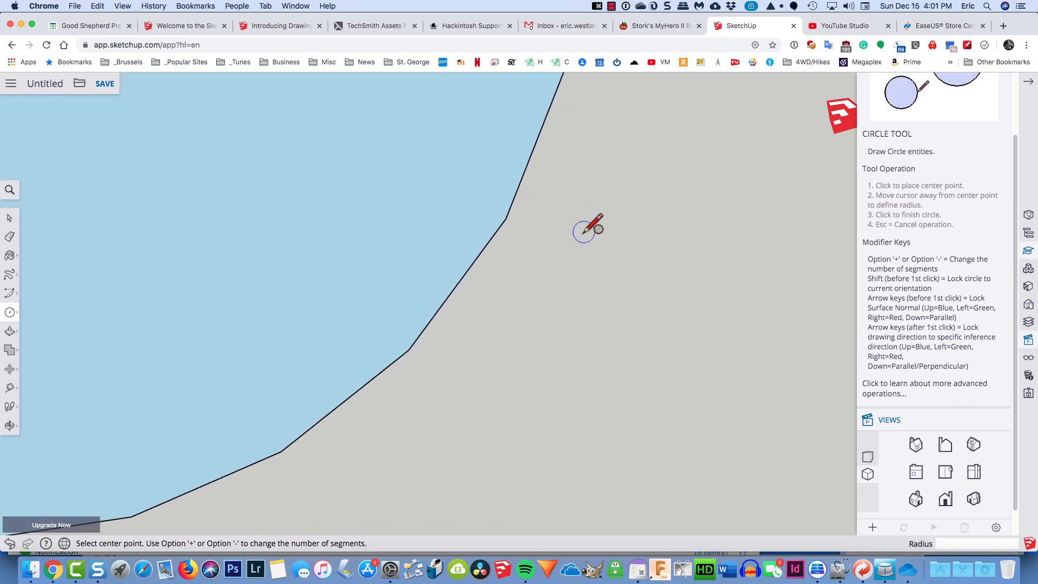
{"action": "scroll", "coordinate": [464, 274], "scroll_direction": "up", "scroll_amount": 5}
{"action": "scroll", "coordinate": [492, 255], "scroll_direction": "up", "scroll_amount": 3}
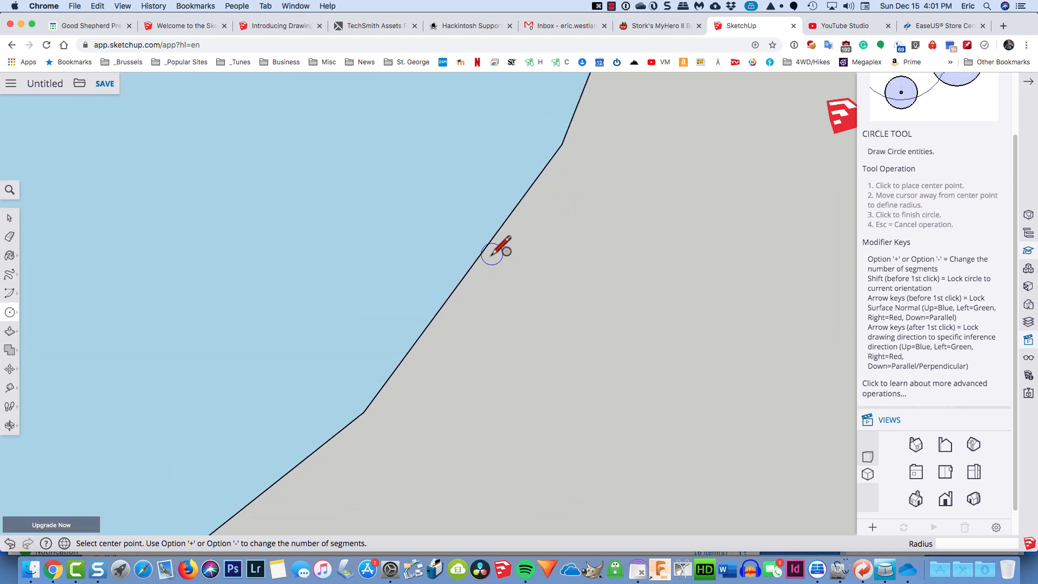
{"action": "key", "text": "space"}
{"action": "left_click", "coordinate": [480, 254]}
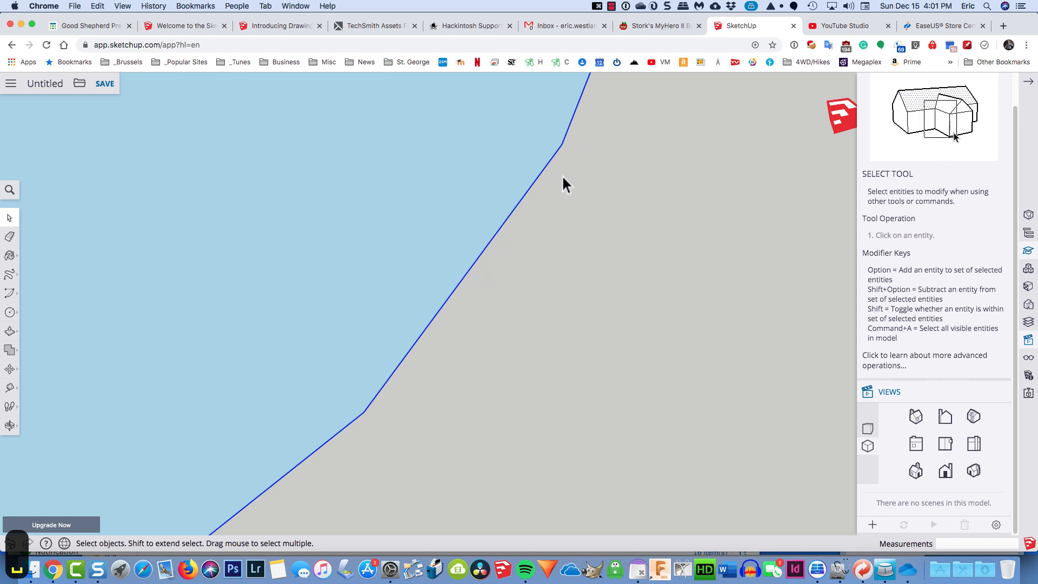
{"action": "scroll", "coordinate": [542, 227], "scroll_direction": "down", "scroll_amount": 3}
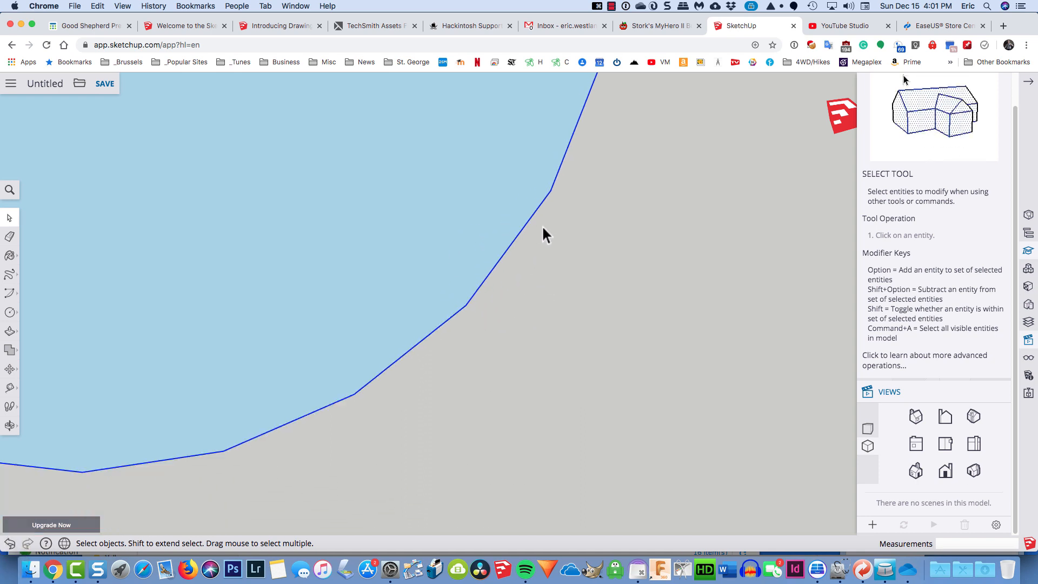
{"action": "scroll", "coordinate": [543, 226], "scroll_direction": "down", "scroll_amount": 10}
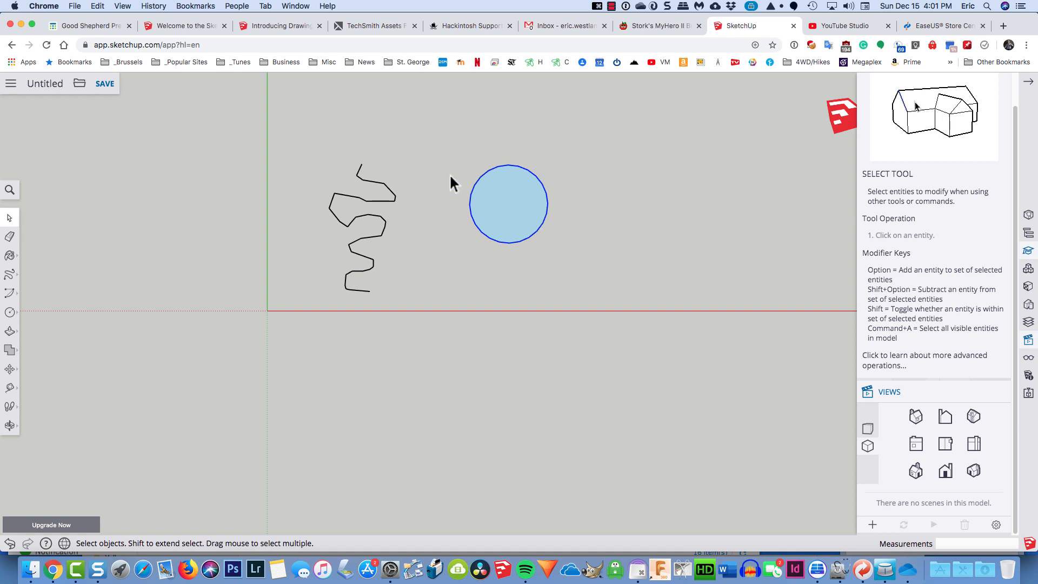
{"action": "scroll", "coordinate": [387, 125], "scroll_direction": "up", "scroll_amount": 3}
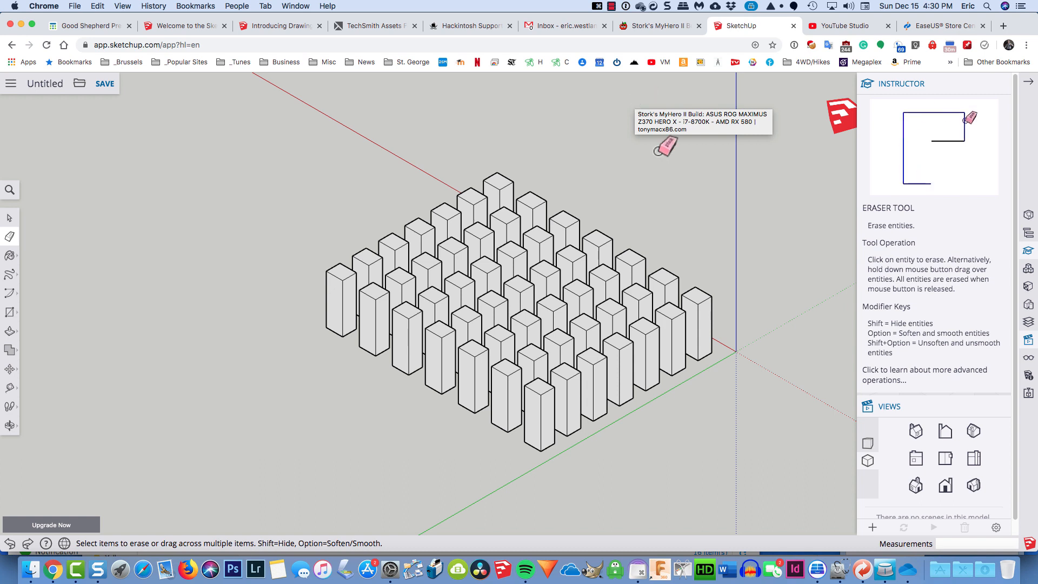
- Select individual faces of the boxes in the row along the green axis, one after the other, and clear the selection
{"action": "key", "text": "space"}
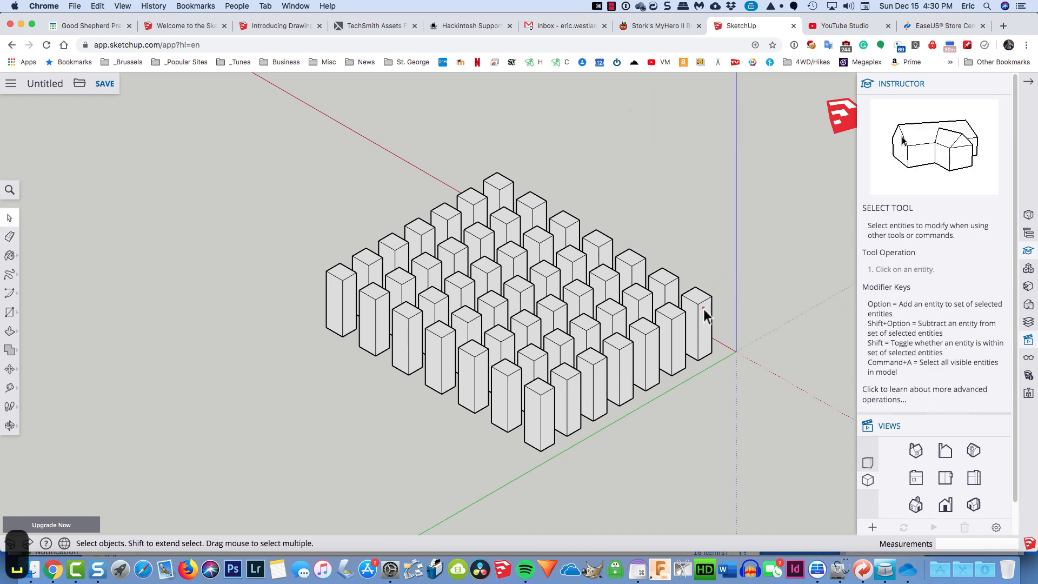
{"action": "triple_click", "coordinate": [670, 317]}
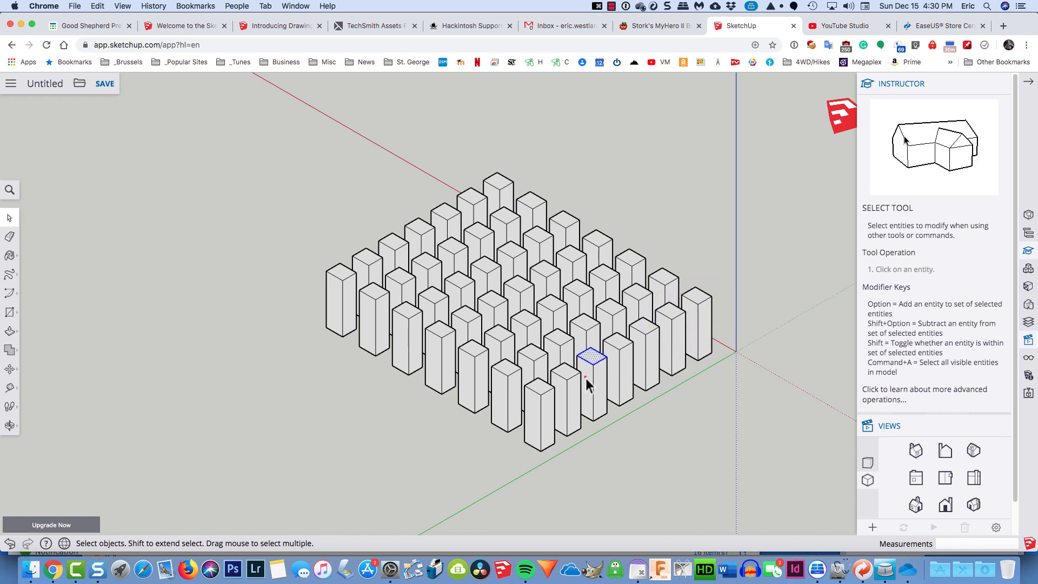
{"action": "left_click", "coordinate": [585, 378]}
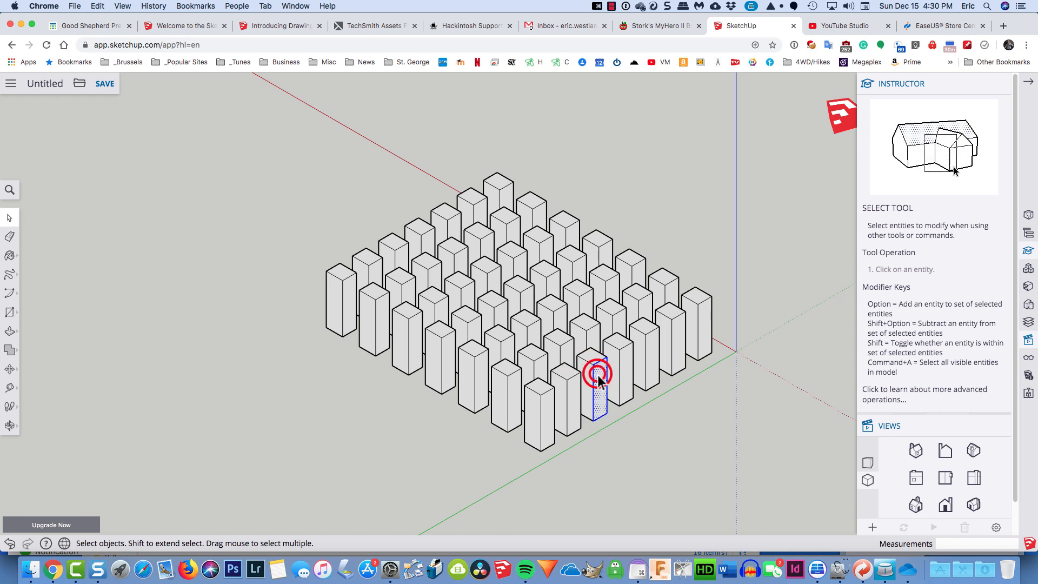
{"action": "left_click", "coordinate": [655, 428]}
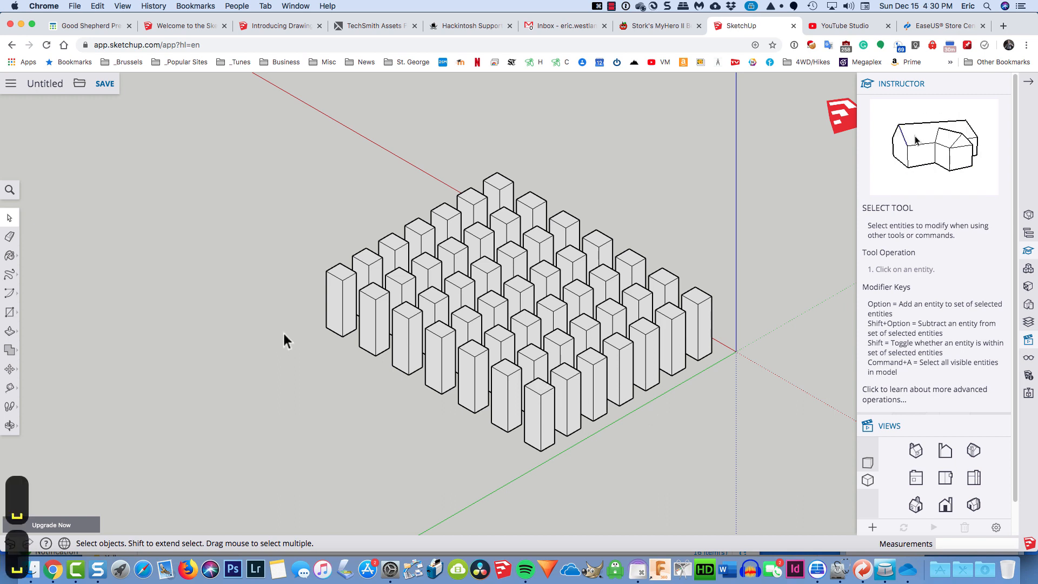
- Draw a single slanted line in the empty space beyond the grid of boxes, then select and delete it
{"action": "key", "text": "l"}
{"action": "left_click", "coordinate": [178, 201]}
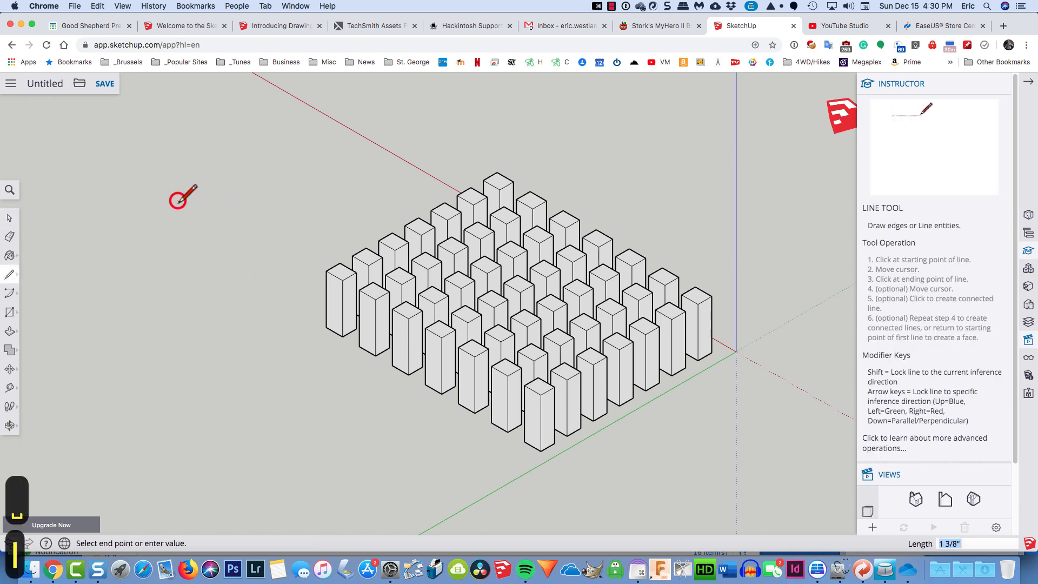
{"action": "left_click", "coordinate": [308, 166]}
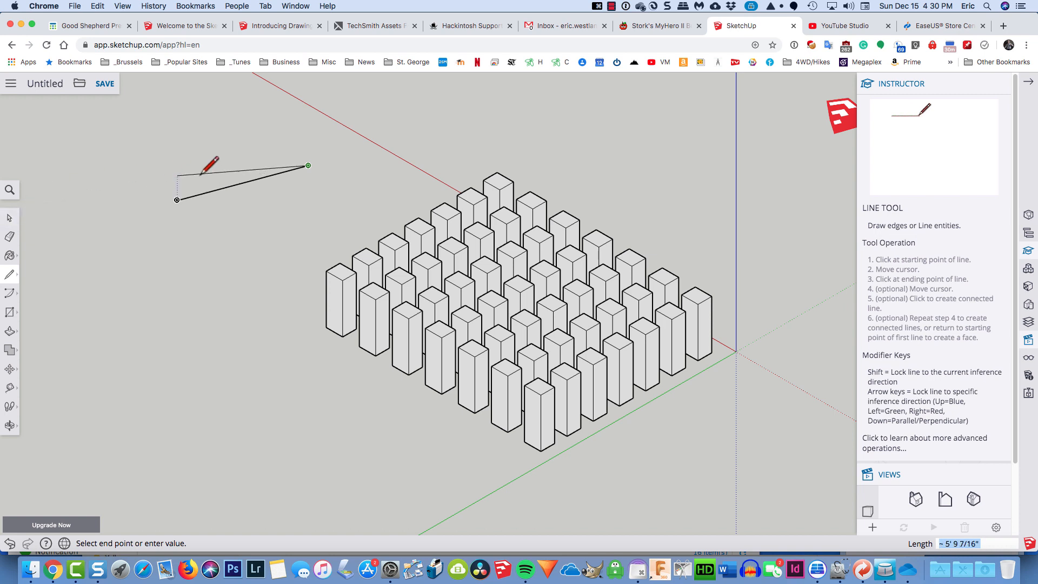
{"action": "key", "text": "space"}
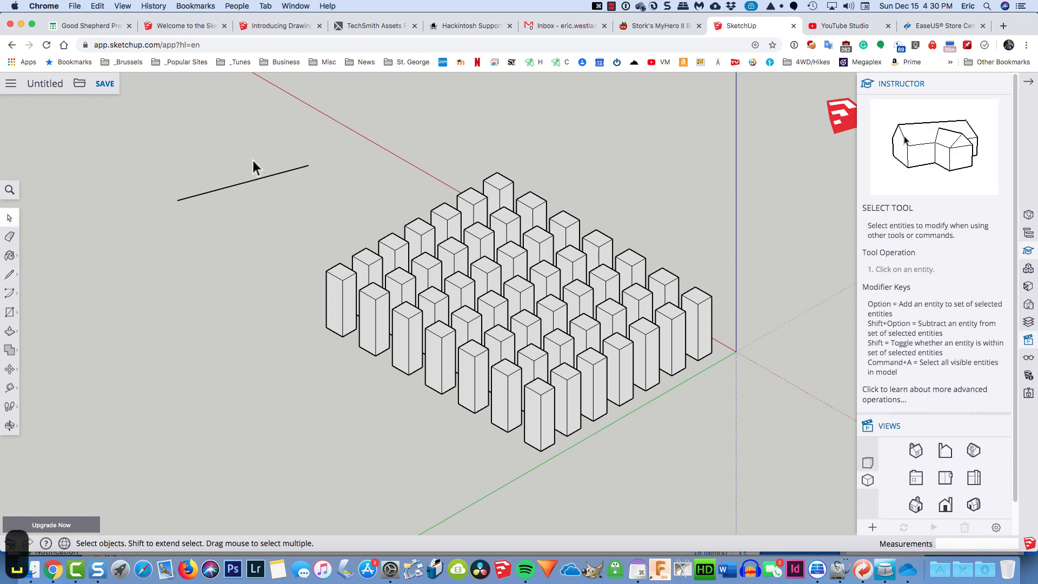
{"action": "left_click", "coordinate": [255, 180]}
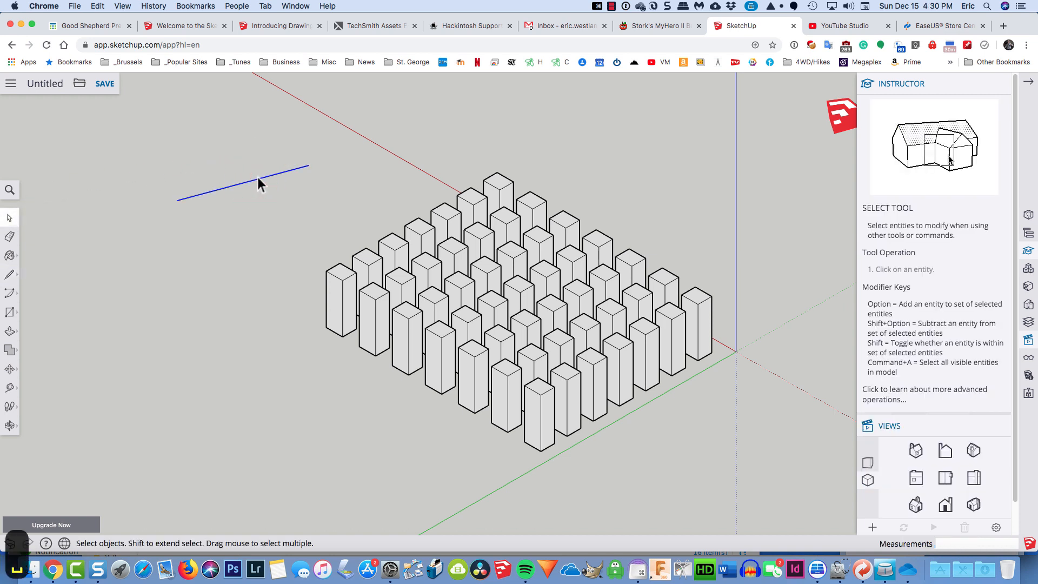
{"action": "key", "text": "Delete"}
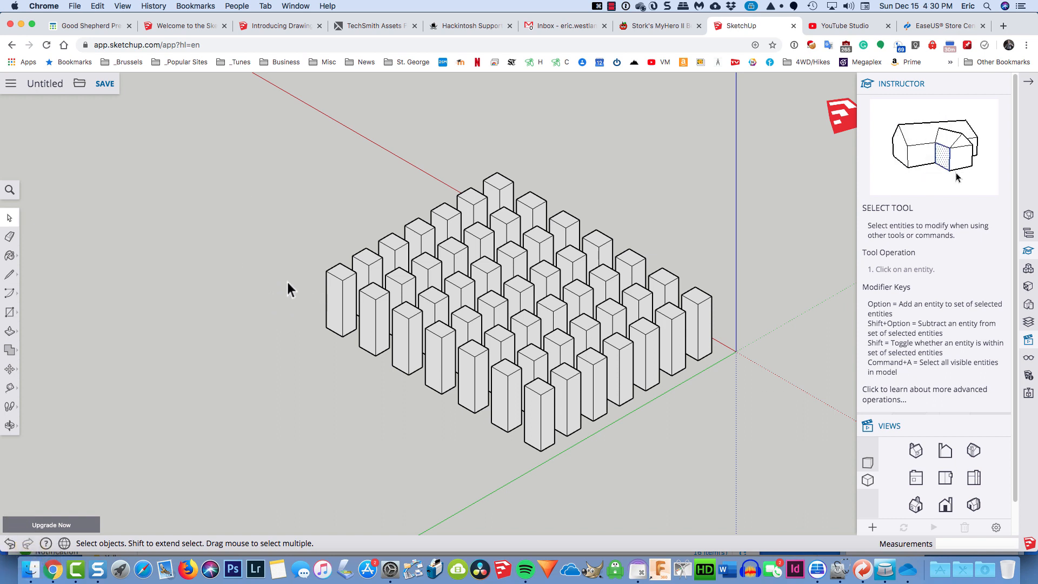
- Select the leftmost corner box's side and top faces and two of its vertical edges, one at a time
{"action": "left_click", "coordinate": [335, 288]}
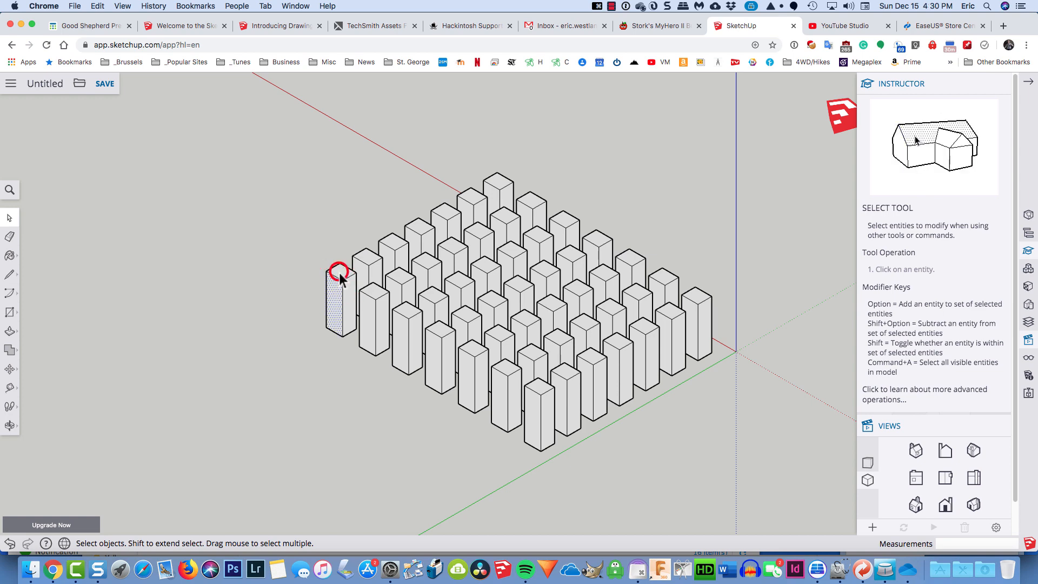
{"action": "left_click", "coordinate": [341, 270]}
{"action": "scroll", "coordinate": [322, 310], "scroll_direction": "up", "scroll_amount": 8}
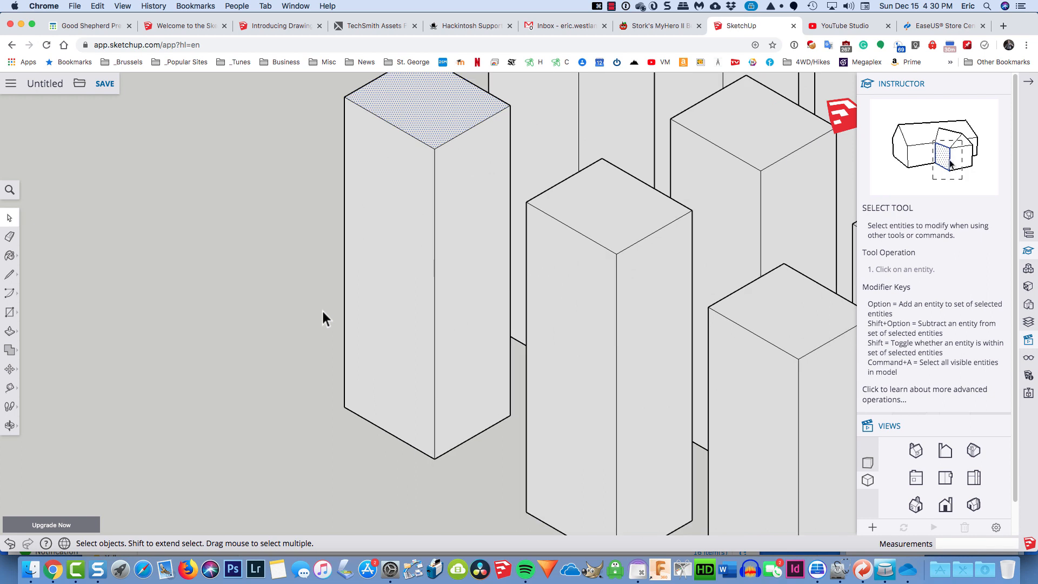
{"action": "scroll", "coordinate": [323, 300], "scroll_direction": "down", "scroll_amount": 5}
{"action": "scroll", "coordinate": [323, 301], "scroll_direction": "up", "scroll_amount": 5}
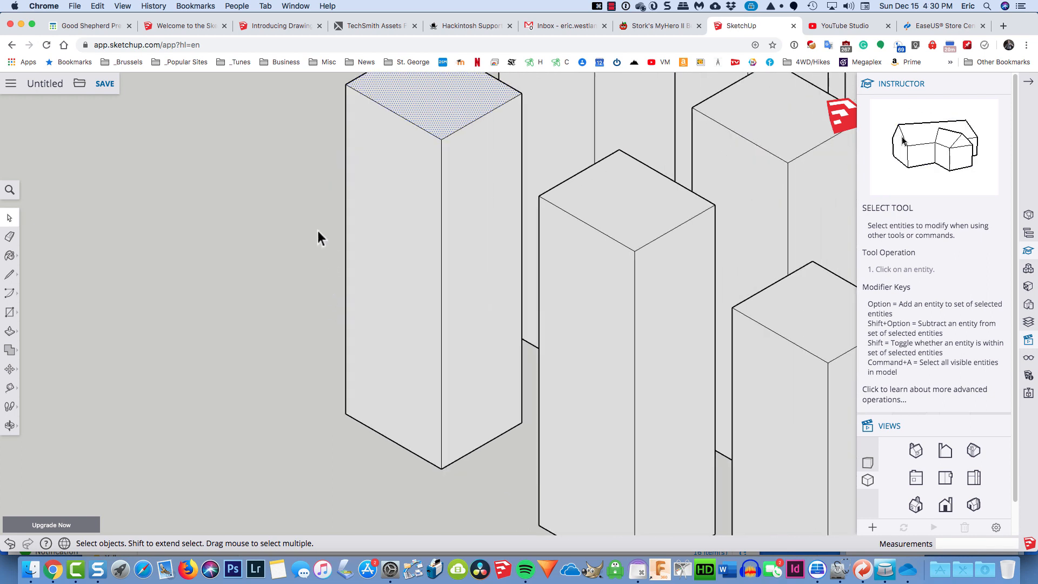
{"action": "left_click", "coordinate": [301, 222]}
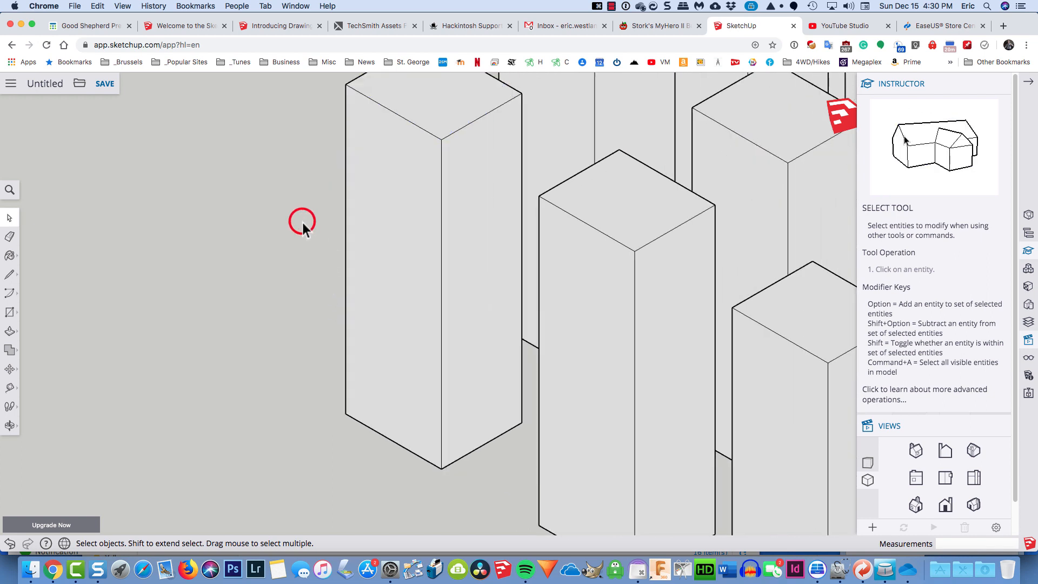
{"action": "left_click", "coordinate": [346, 224]}
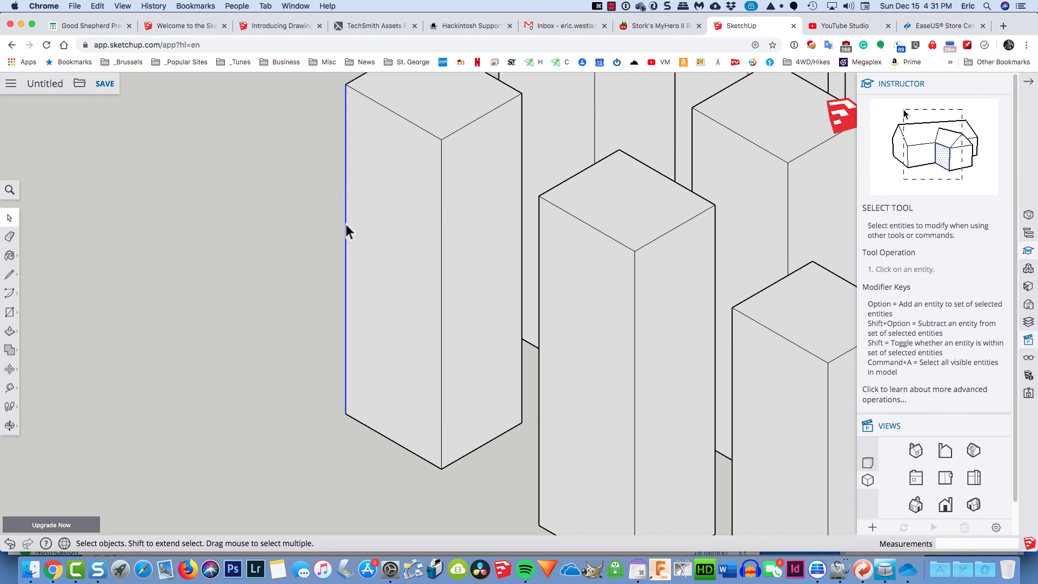
{"action": "left_click", "coordinate": [380, 241]}
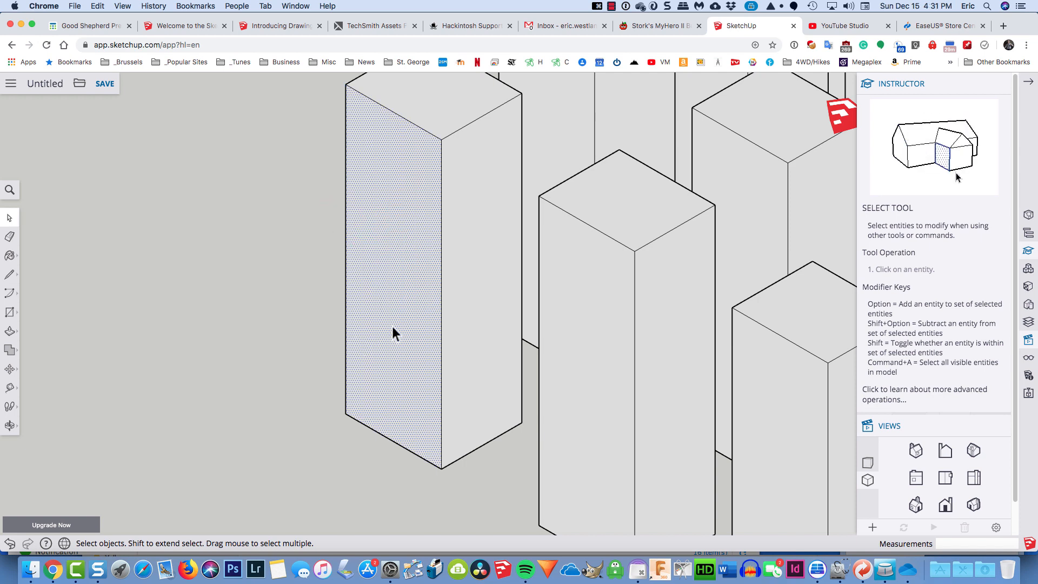
{"action": "left_click", "coordinate": [485, 274]}
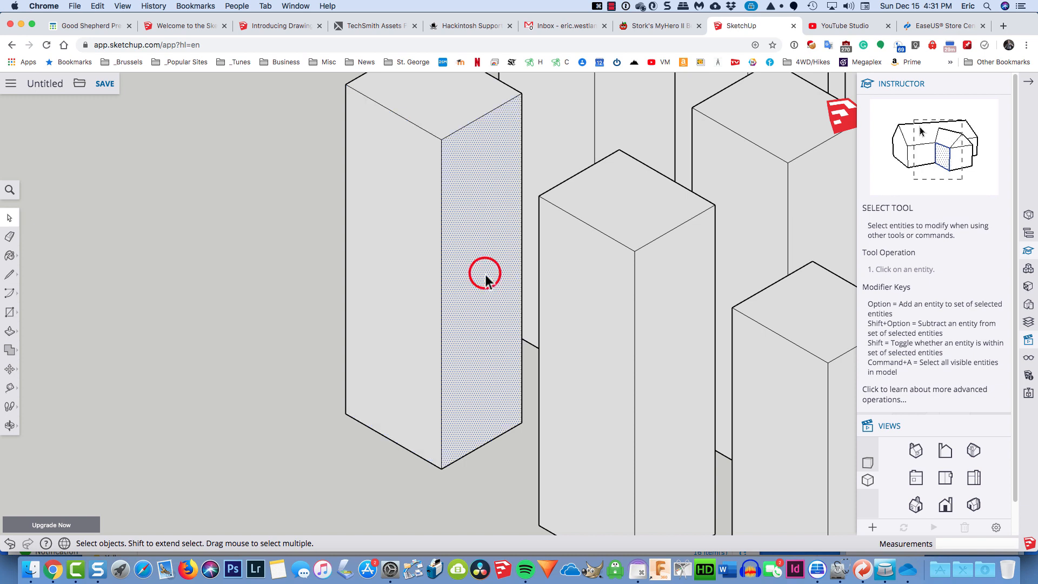
{"action": "left_click", "coordinate": [441, 278]}
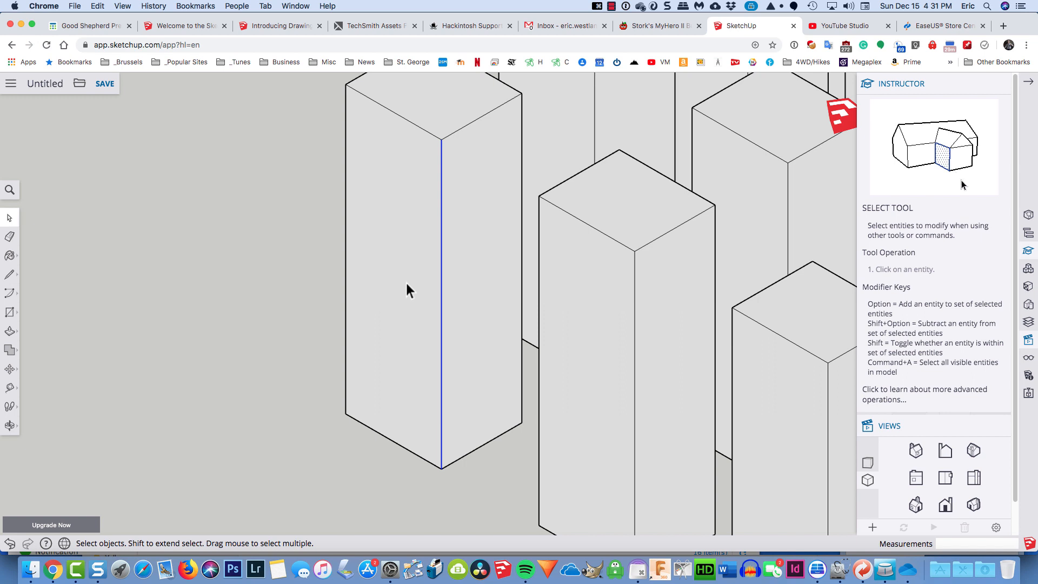
- Add the remaining three edges around the leftmost corner box's left side face to the selection, then clear the selection
{"action": "left_click", "coordinate": [346, 258], "text": "shift"}
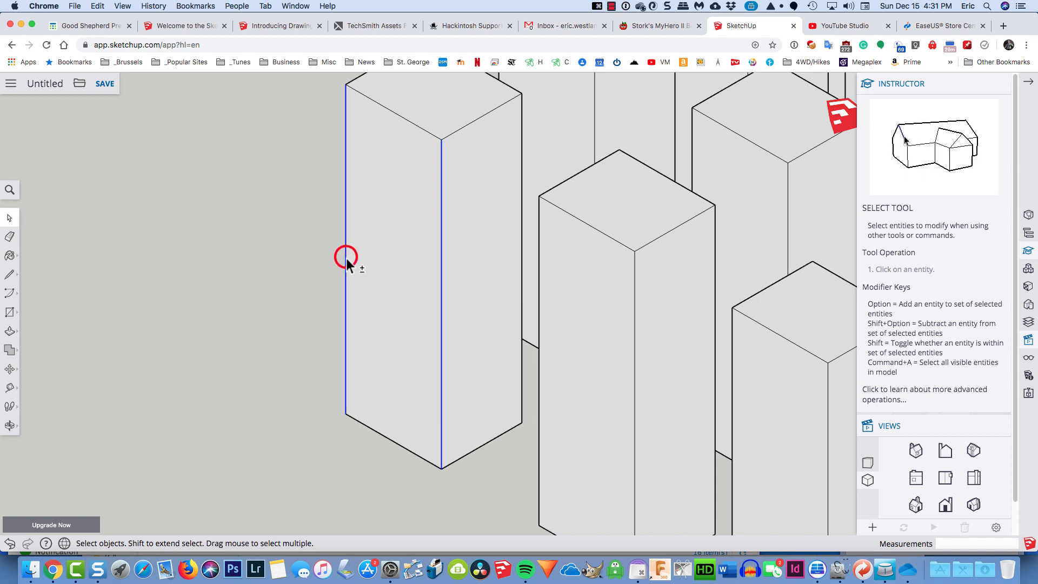
{"action": "left_click", "coordinate": [384, 107], "text": "shift"}
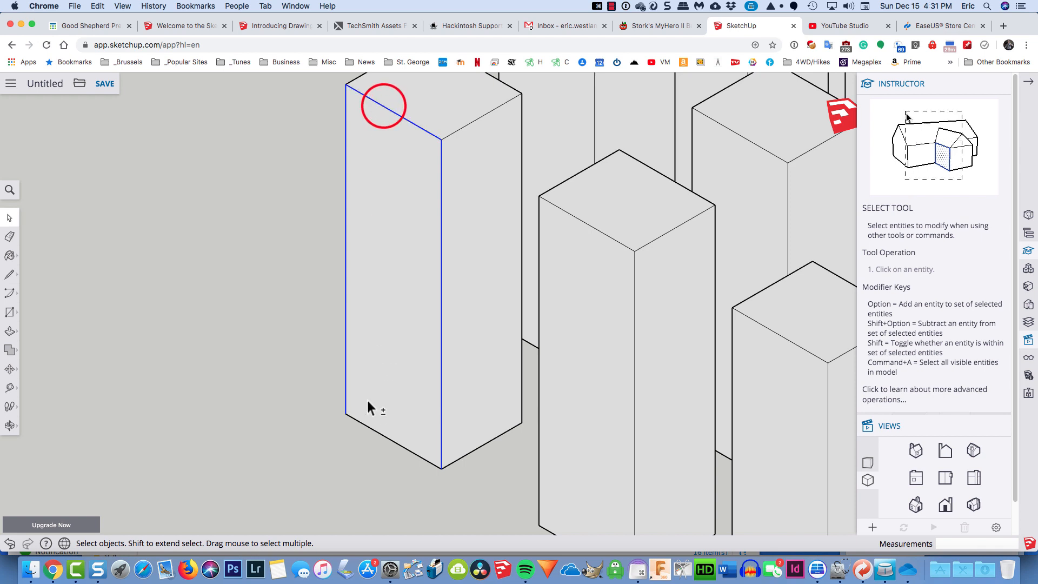
{"action": "left_click", "coordinate": [369, 428], "text": "shift"}
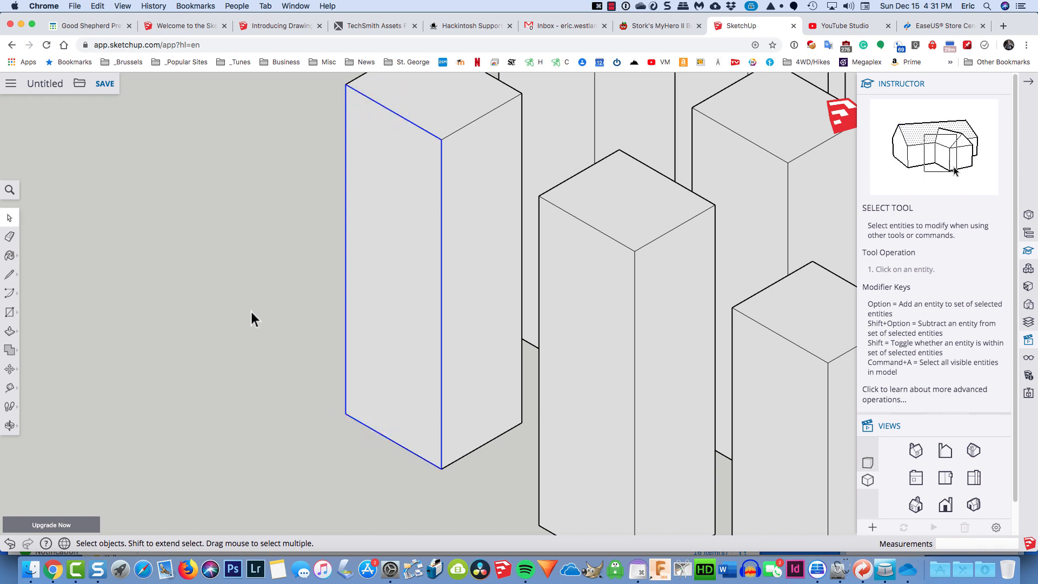
{"action": "scroll", "coordinate": [251, 311], "scroll_direction": "down", "scroll_amount": 4}
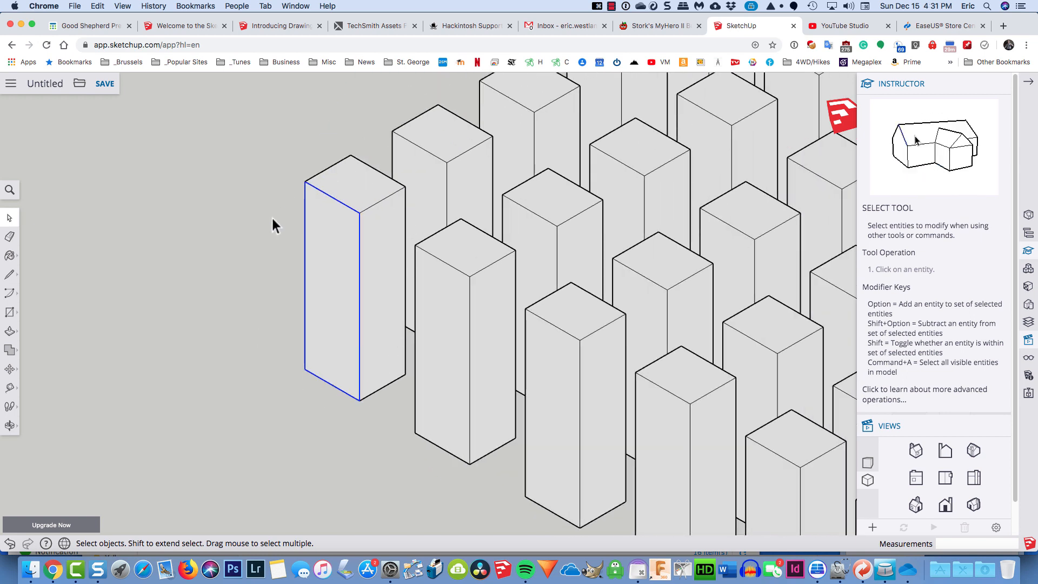
{"action": "left_click", "coordinate": [239, 233]}
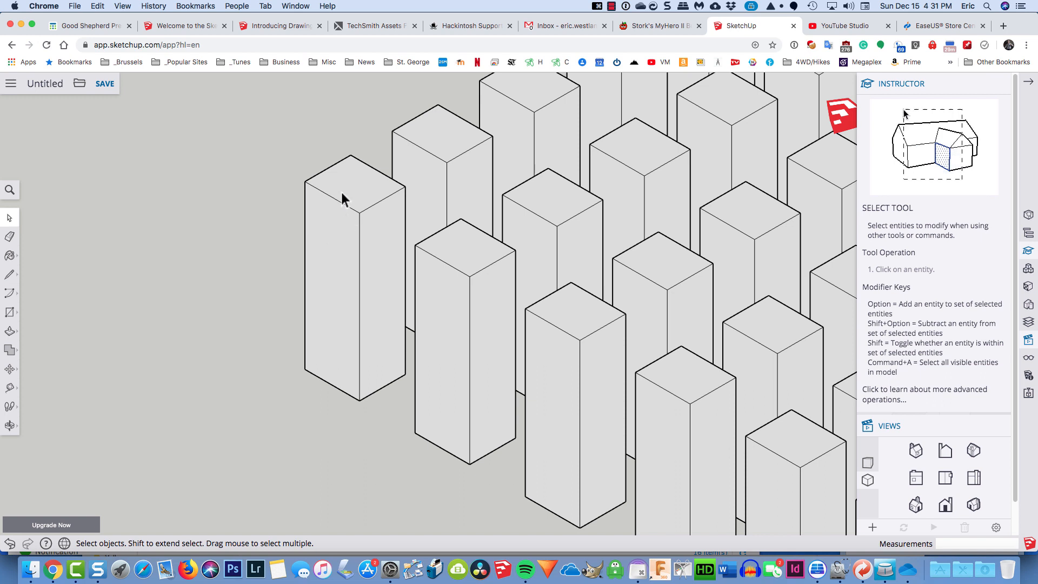
- Select the leftmost corner box's left side face, extending the selection to its bounding edges and then to the whole connected box
{"action": "left_click", "coordinate": [321, 221]}
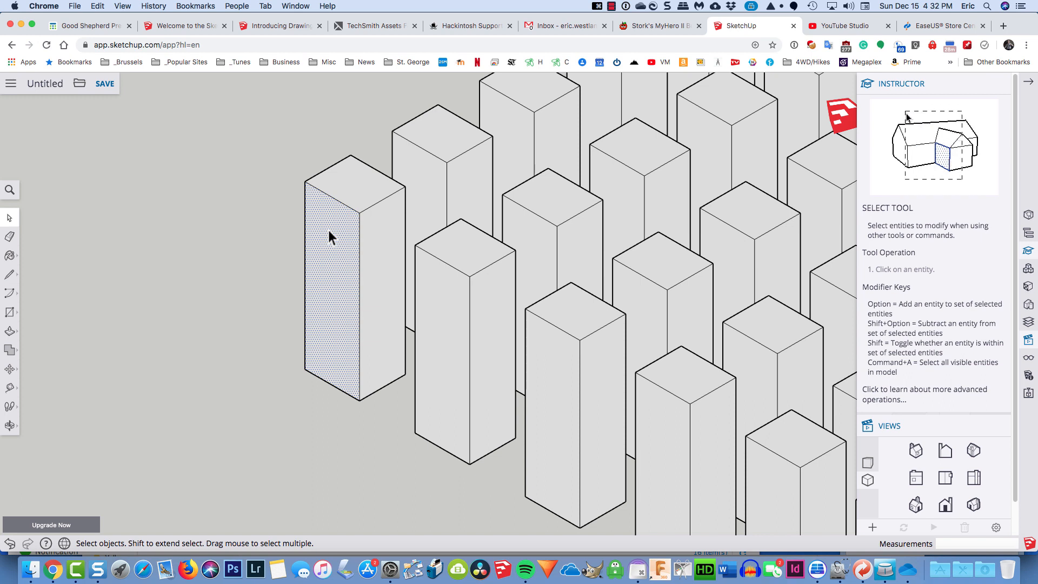
{"action": "left_click", "coordinate": [329, 229]}
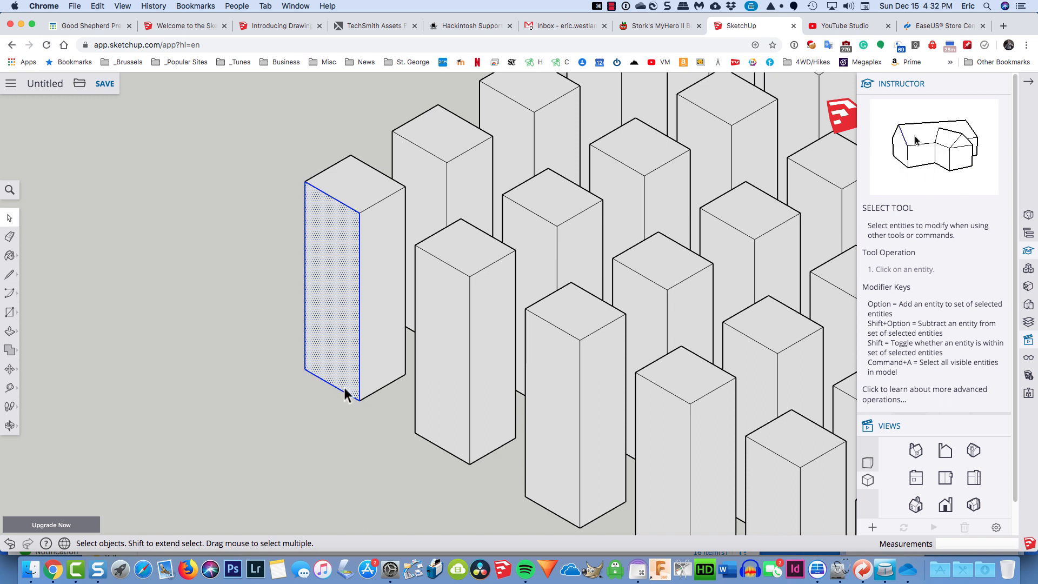
{"action": "triple_click", "coordinate": [336, 268]}
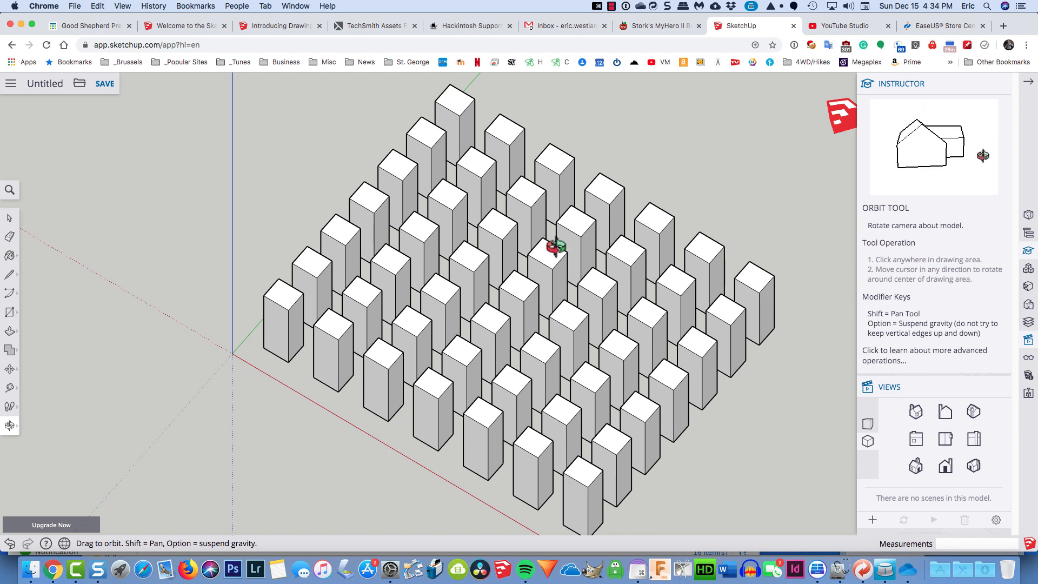
- In the top view, window-select the box at the upper end of the green axis and inspect it in an isometric view
{"action": "left_click", "coordinate": [947, 441]}
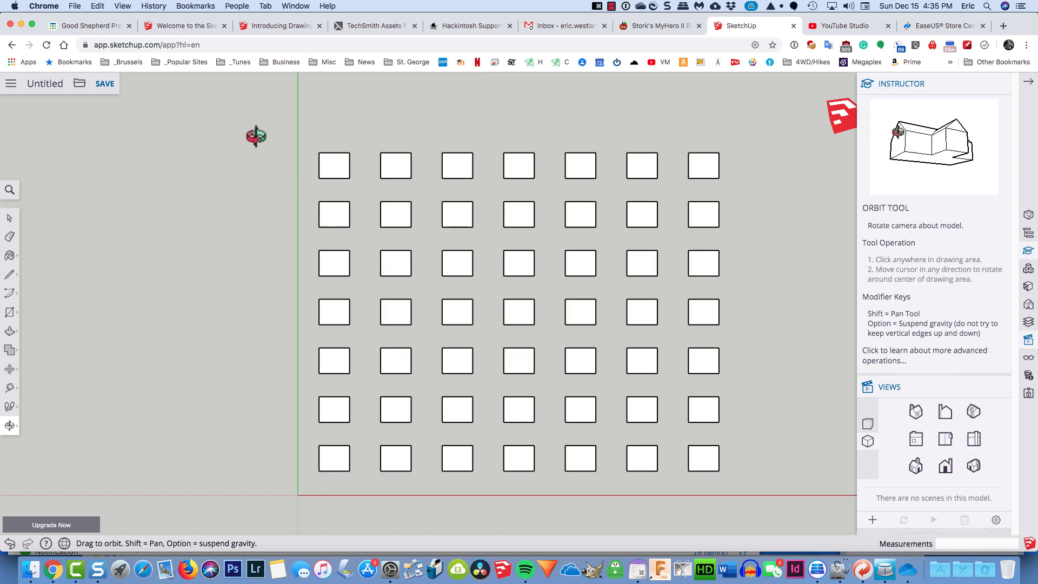
{"action": "key", "text": "space"}
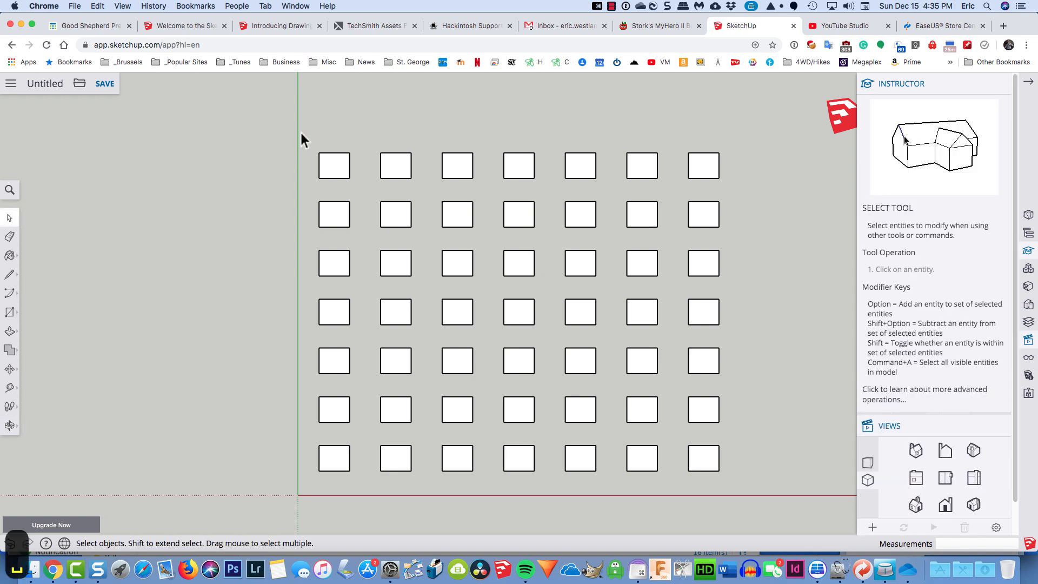
{"action": "left_click_drag", "start_coordinate": [302, 131], "coordinate": [362, 192]}
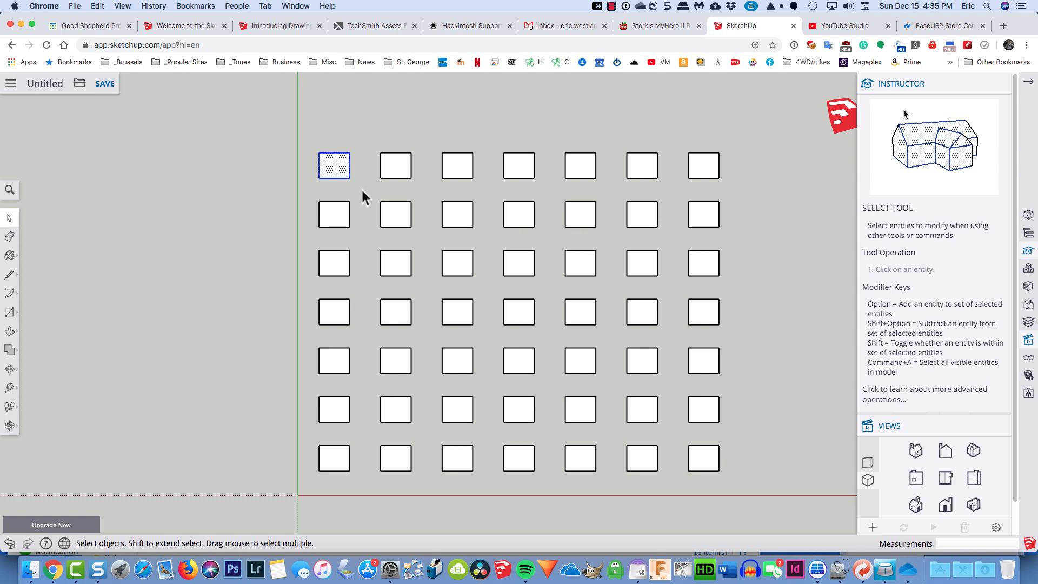
{"action": "left_click", "coordinate": [912, 450]}
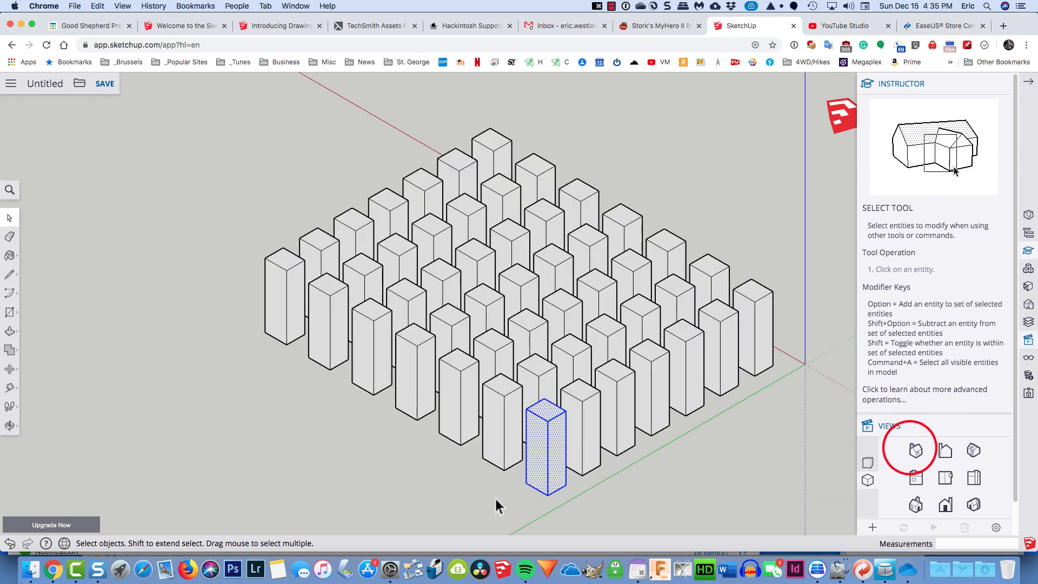
- Return to the top view, window-select the entire uppermost row of boxes from left to right, then clear the selection
{"action": "left_click", "coordinate": [944, 478]}
{"action": "left_click", "coordinate": [718, 109]}
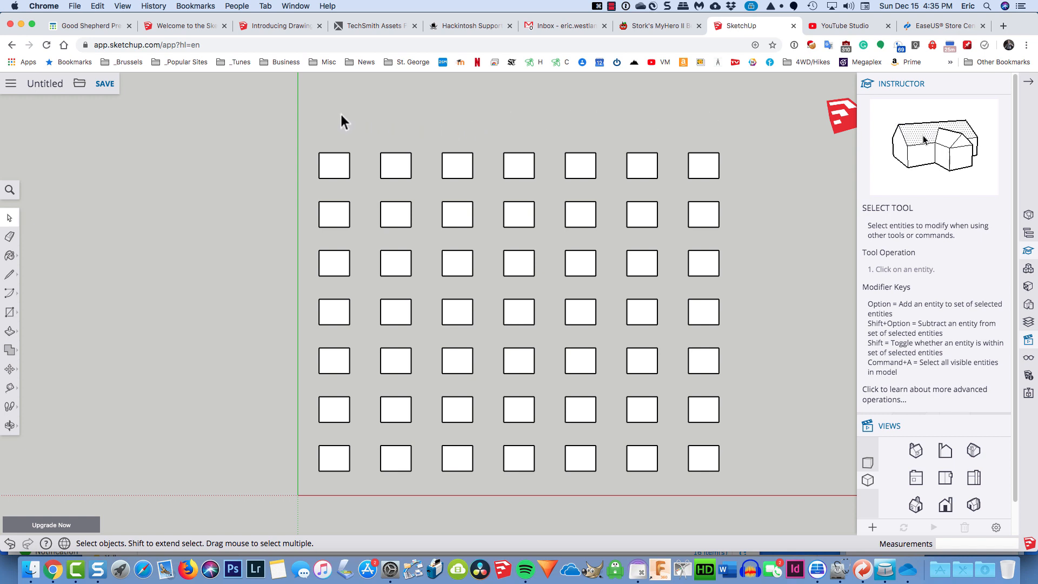
{"action": "left_click", "coordinate": [272, 110]}
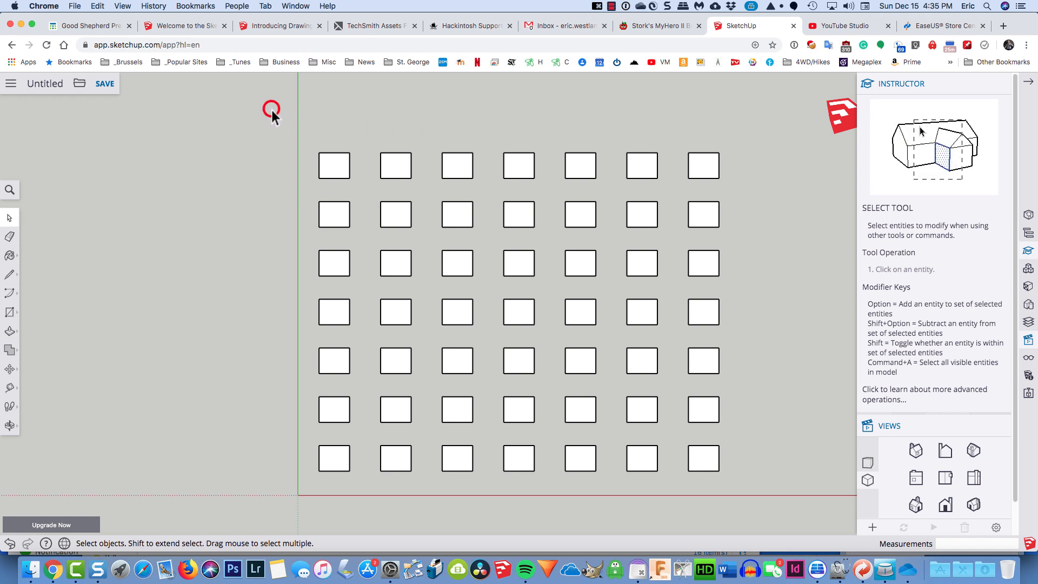
{"action": "left_click_drag", "start_coordinate": [271, 109], "coordinate": [754, 190]}
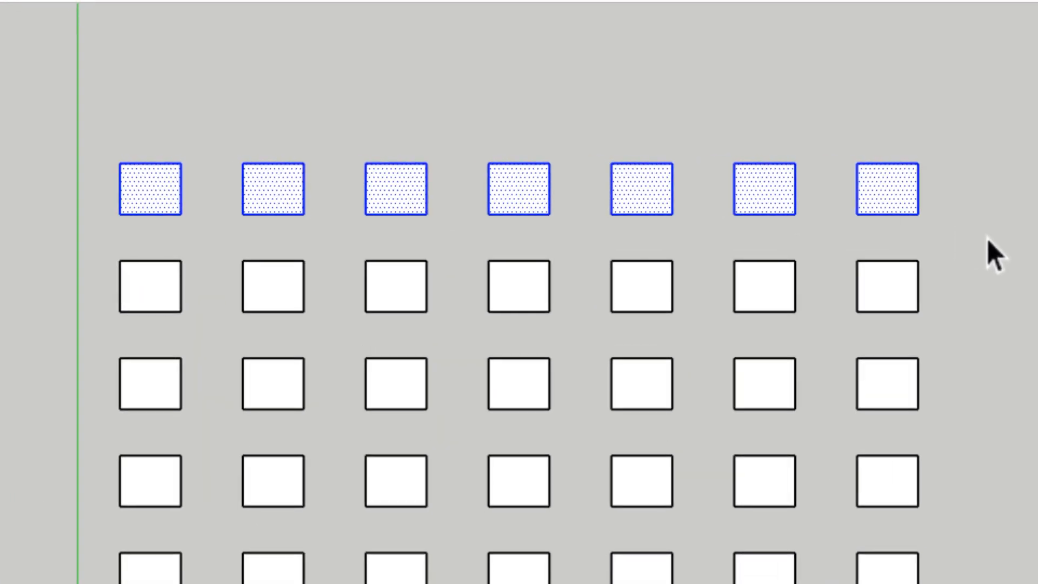
{"action": "left_click", "coordinate": [993, 223]}
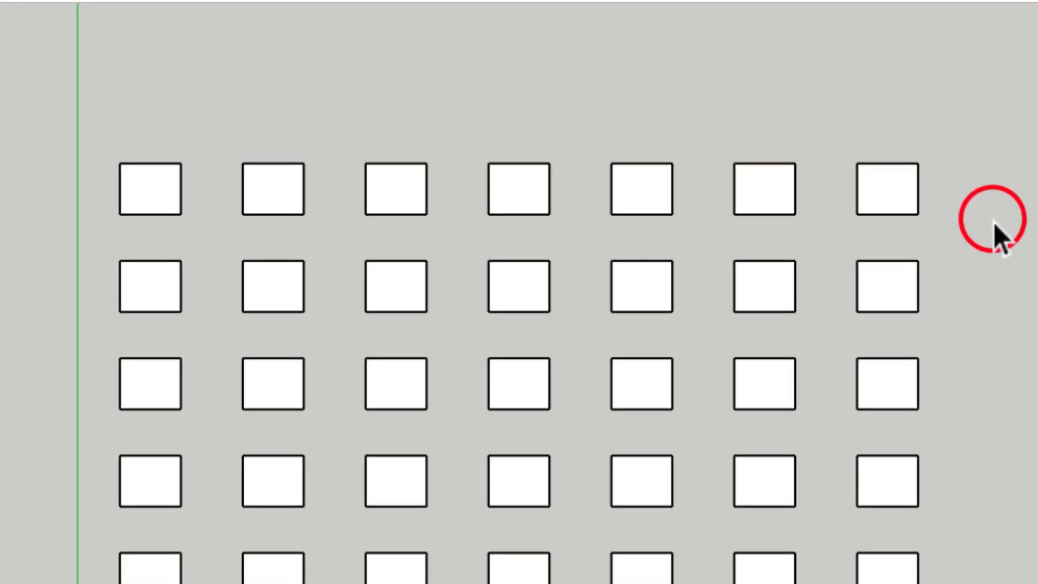
- Window-select across only the upper half of the uppermost row, inspect the selection in an isometric view, then clear it in top view
{"action": "left_click_drag", "start_coordinate": [46, 62], "coordinate": [967, 201]}
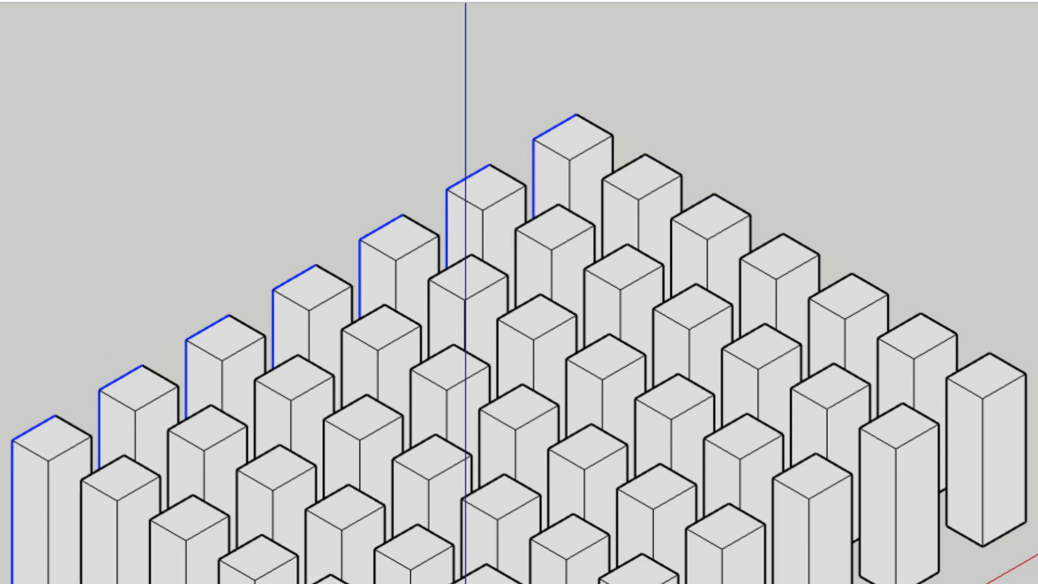
{"action": "key", "text": "super+1"}
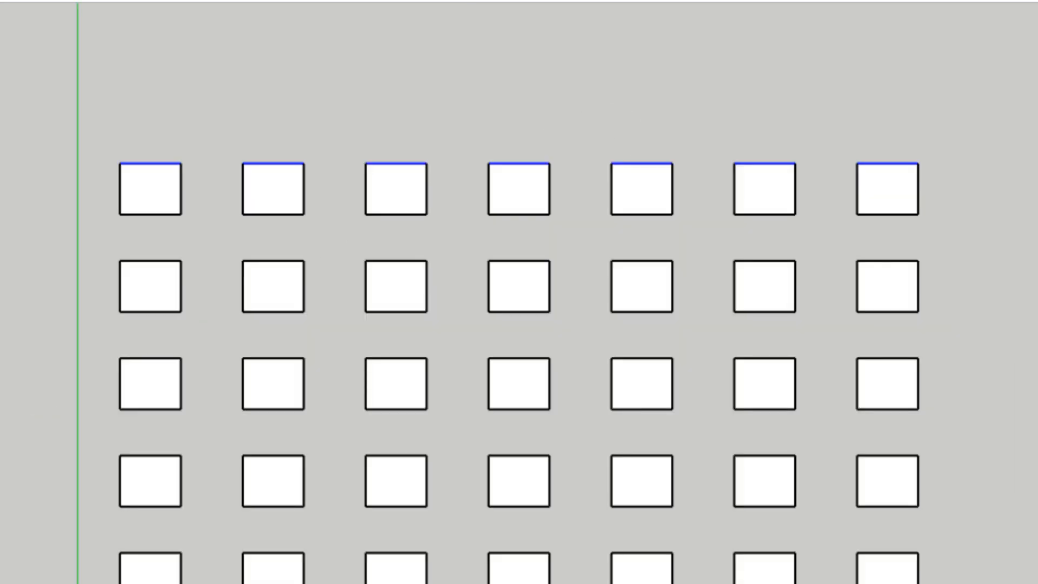
{"action": "key", "text": "super+shift+a"}
- Select the uppermost row and then the second row with right-to-left crossing selections over part of the boxes, clearing each selection
{"action": "left_click_drag", "start_coordinate": [1009, 60], "coordinate": [69, 198]}
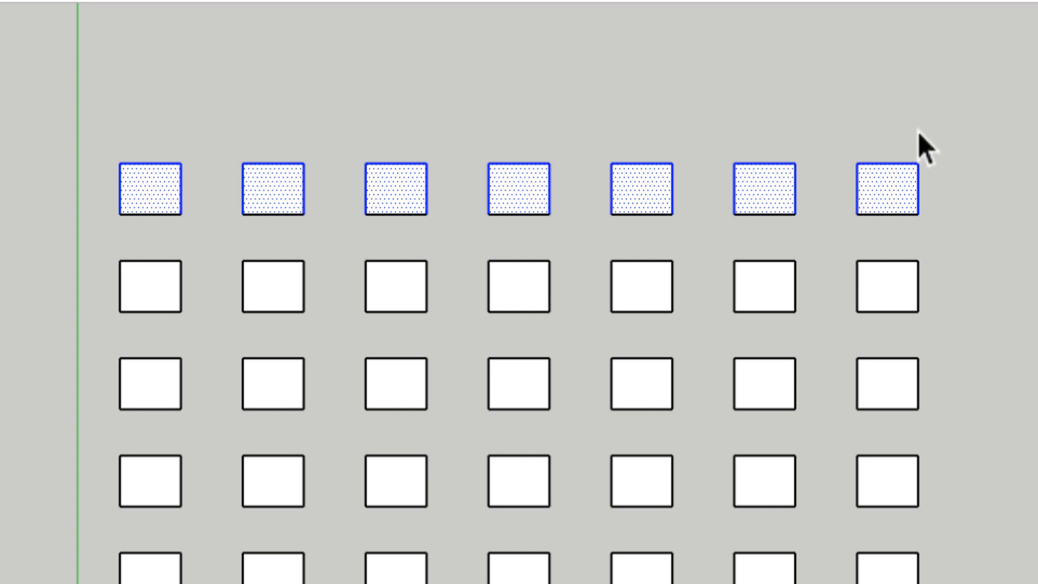
{"action": "left_click", "coordinate": [971, 230]}
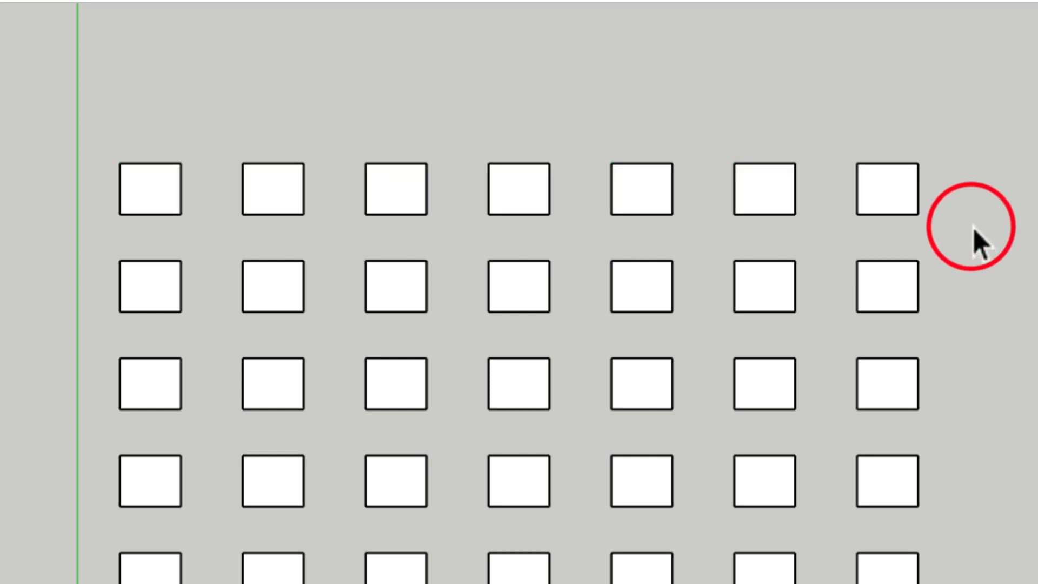
{"action": "left_click_drag", "start_coordinate": [972, 226], "coordinate": [101, 304]}
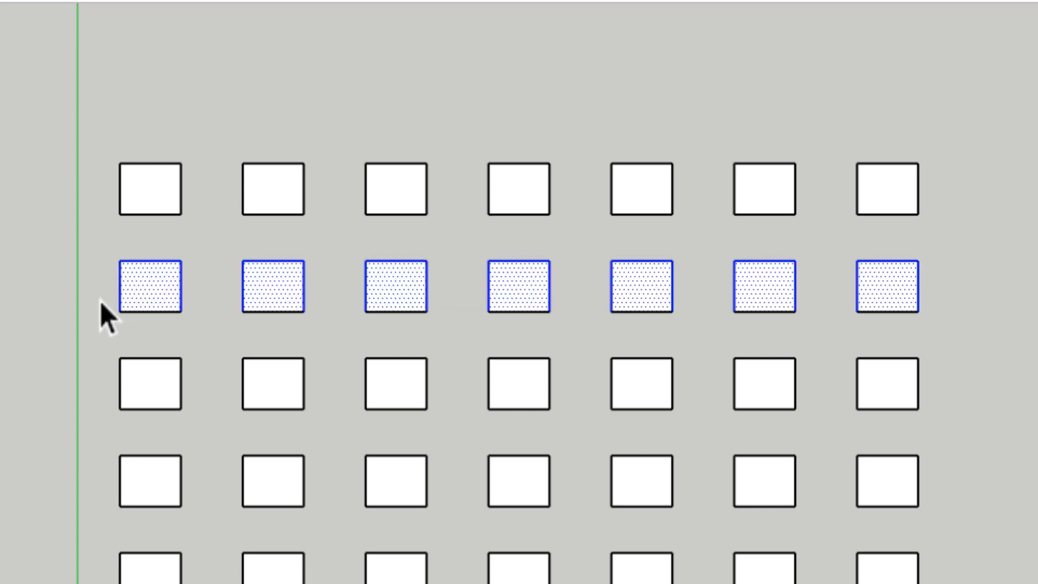
{"action": "left_click", "coordinate": [1, 200]}
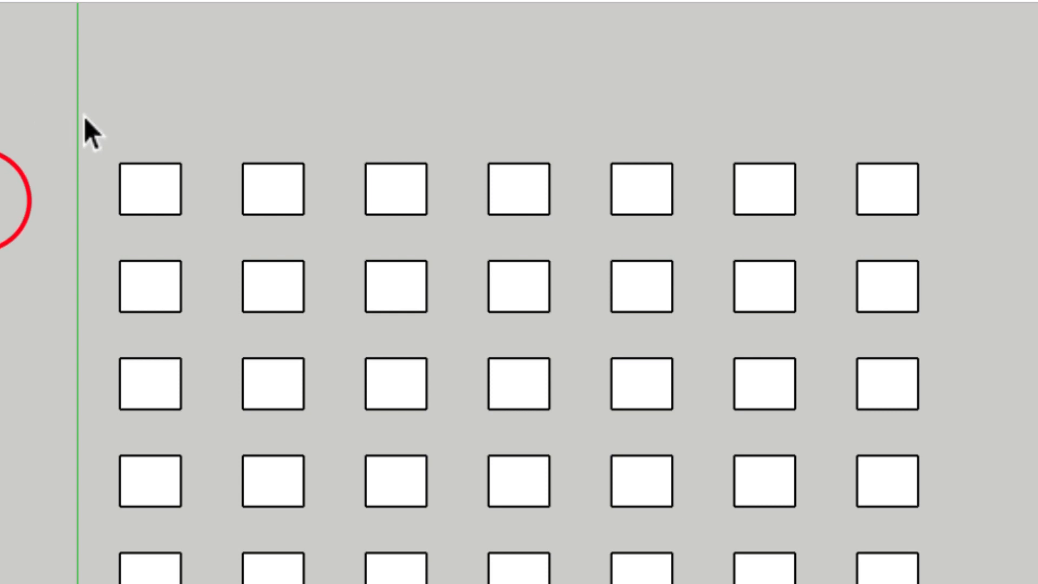
- Draw a left-to-right selection window over the upper half of the uppermost row, then switch to an isometric view
{"action": "left_click_drag", "start_coordinate": [77, 105], "coordinate": [972, 198]}
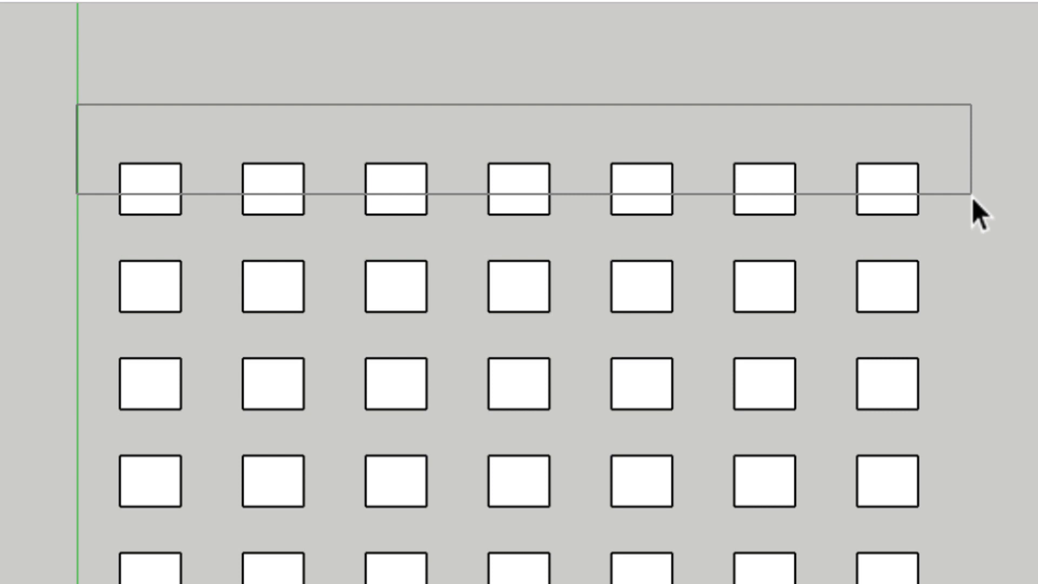
{"action": "left_click_drag", "start_coordinate": [972, 197], "coordinate": [973, 196]}
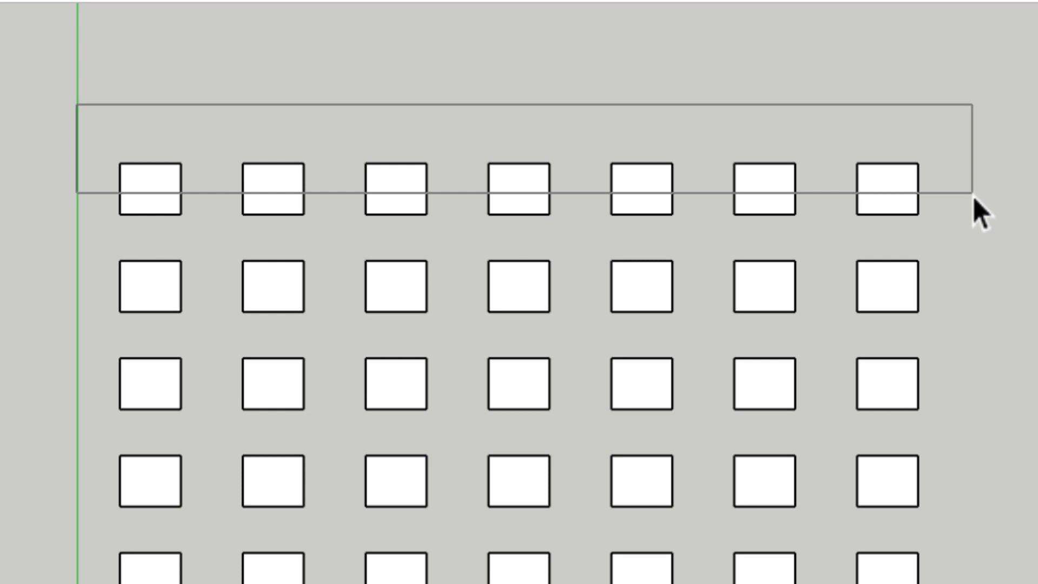
{"action": "left_click_drag", "start_coordinate": [973, 197], "coordinate": [973, 196]}
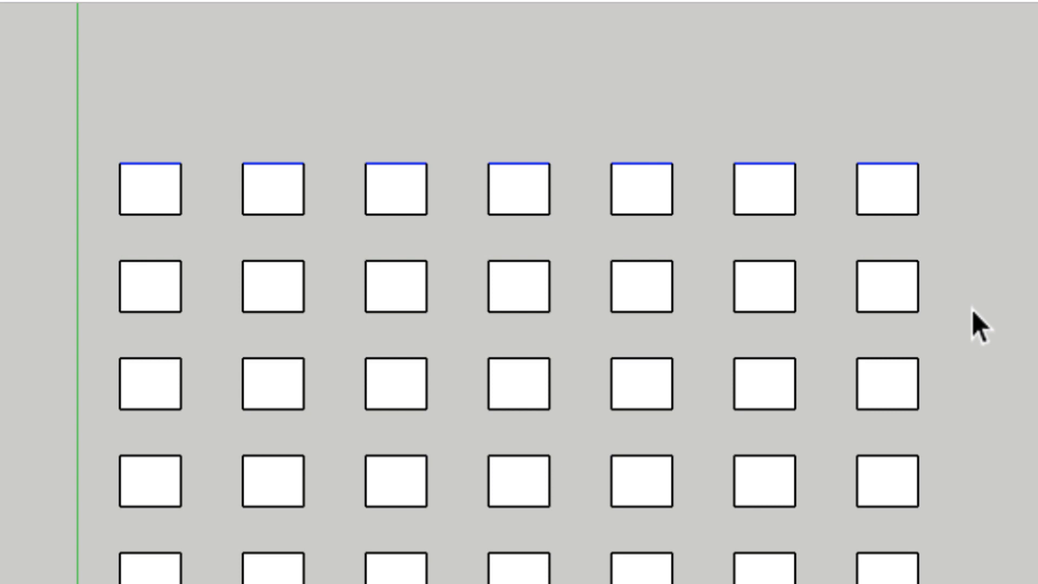
{"action": "key", "text": "super+7"}
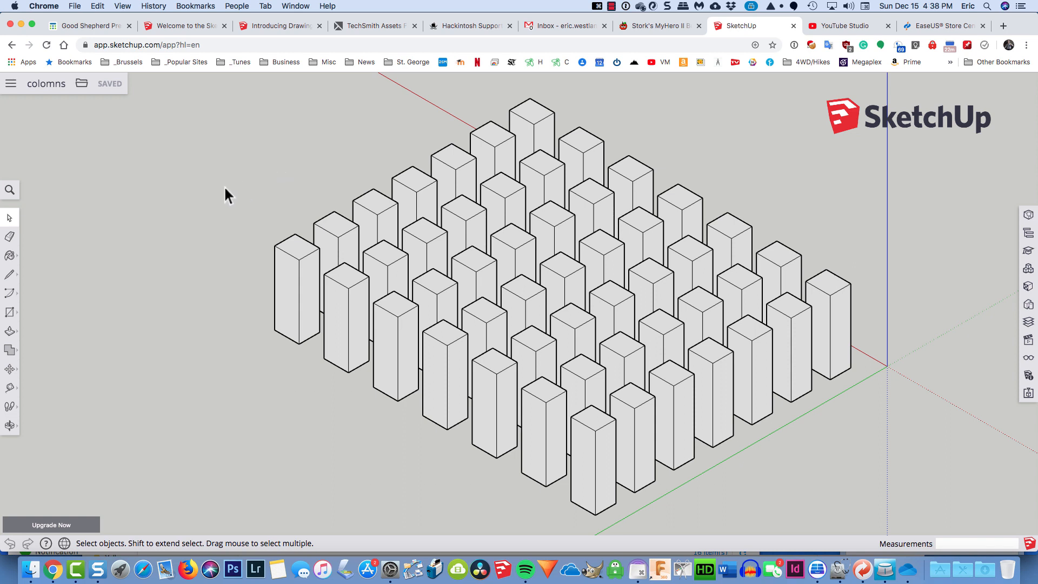
- Erase the leftmost corner box edge by edge with the Eraser until all of its edges and faces are removed
{"action": "left_click", "coordinate": [9, 236]}
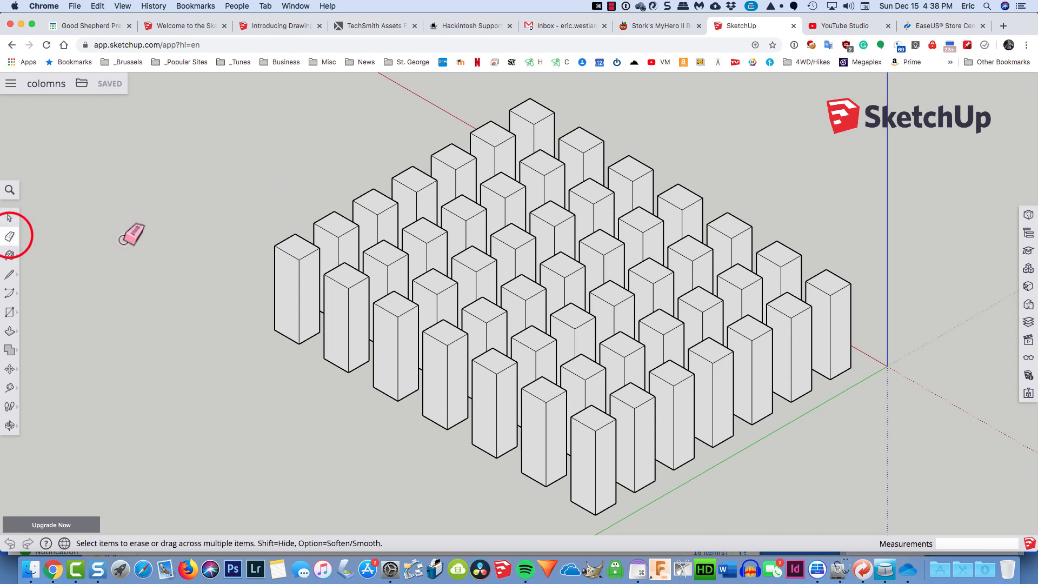
{"action": "left_click", "coordinate": [287, 253]}
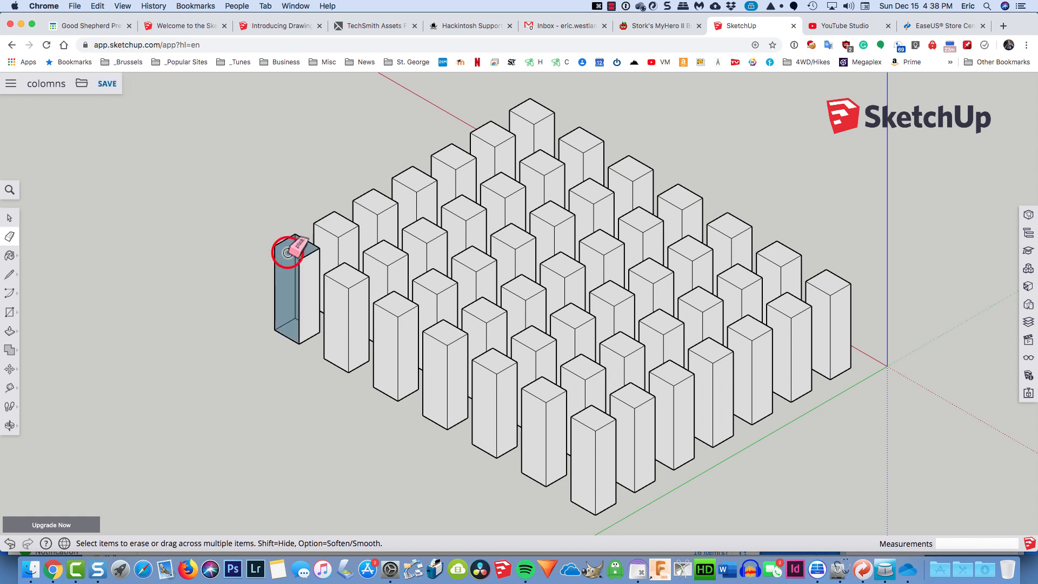
{"action": "left_click", "coordinate": [301, 278]}
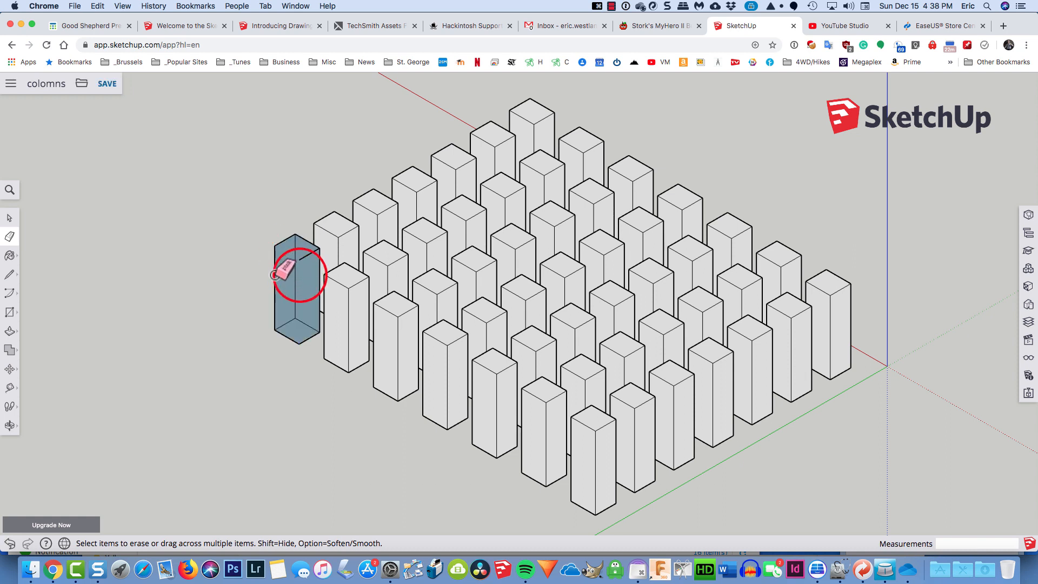
{"action": "left_click", "coordinate": [274, 273]}
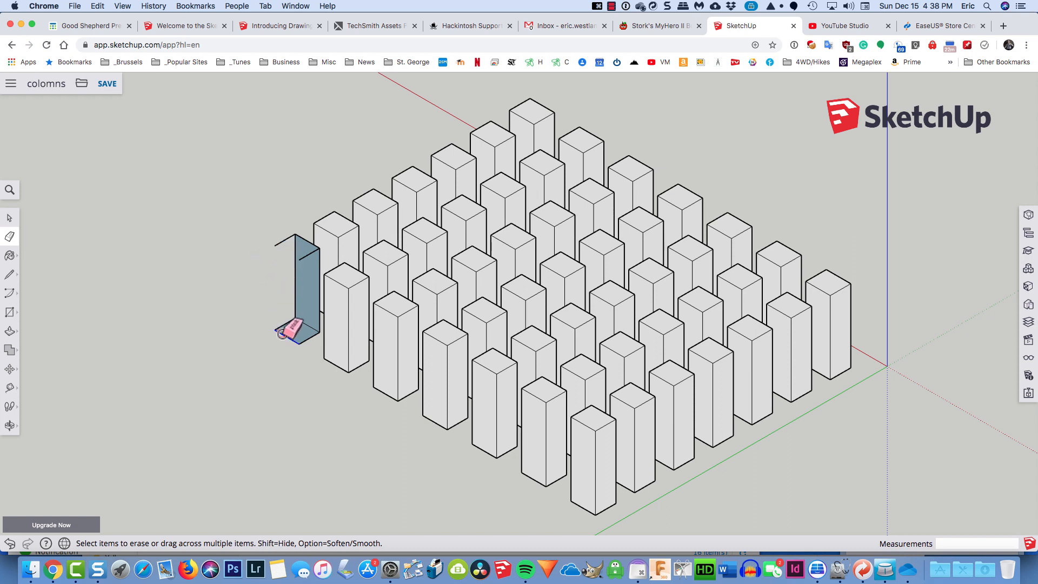
{"action": "left_click", "coordinate": [281, 334]}
{"action": "left_click", "coordinate": [307, 339]}
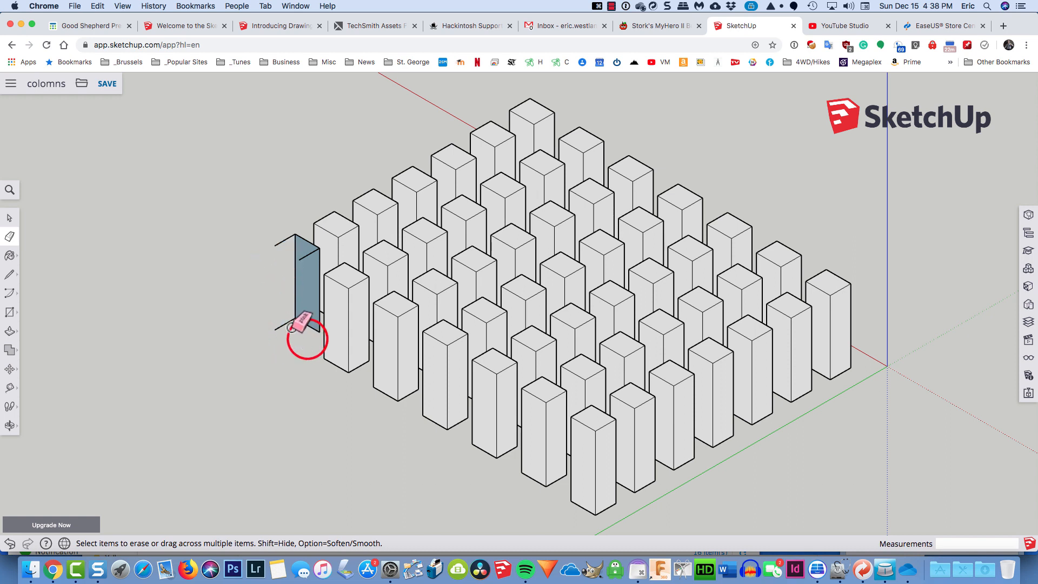
{"action": "left_click", "coordinate": [286, 323]}
{"action": "left_click", "coordinate": [312, 325]}
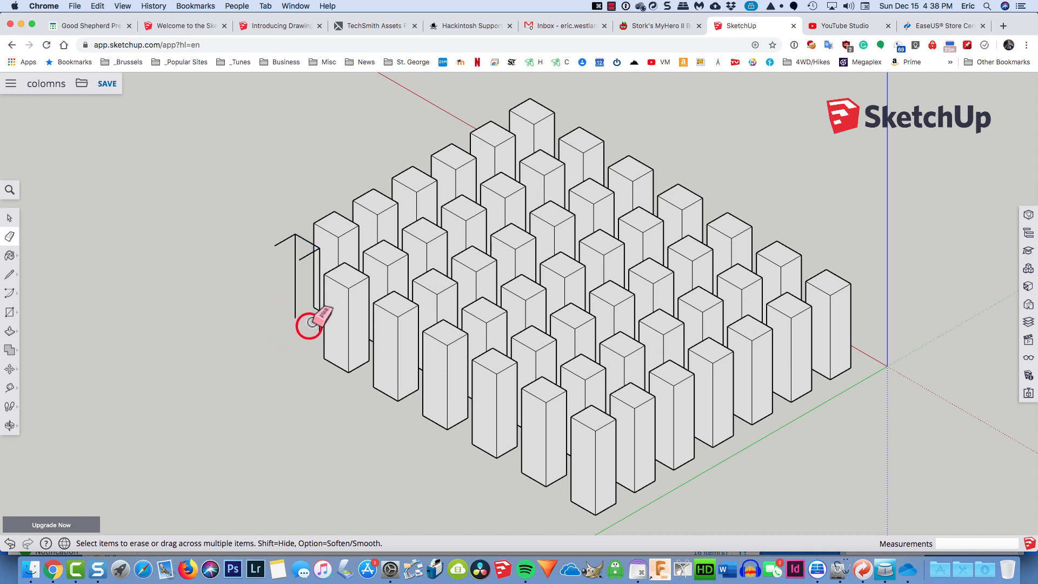
{"action": "left_click", "coordinate": [320, 287]}
{"action": "left_click", "coordinate": [308, 254]}
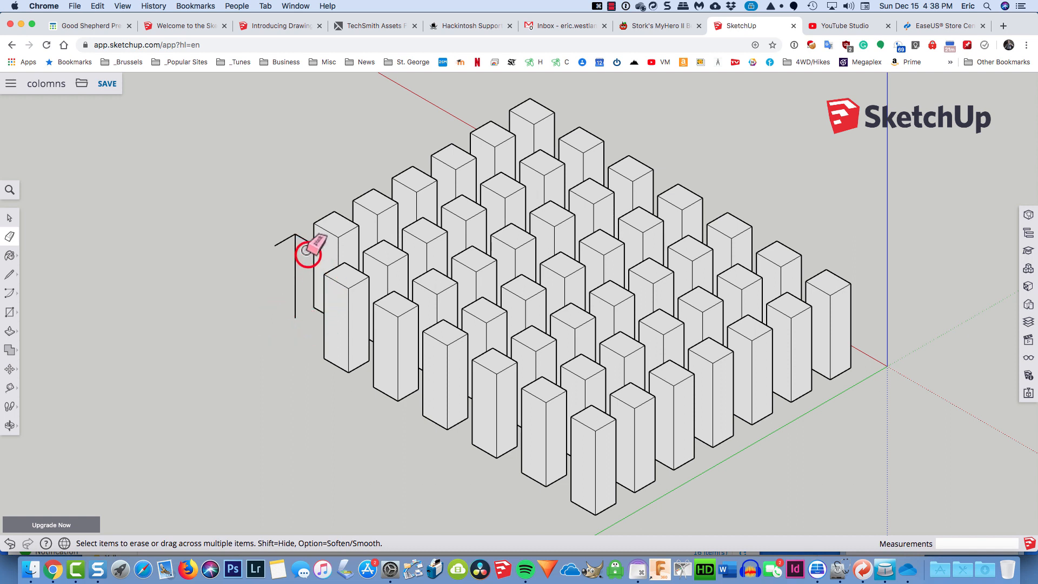
{"action": "left_click", "coordinate": [303, 240]}
{"action": "left_click", "coordinate": [288, 239]}
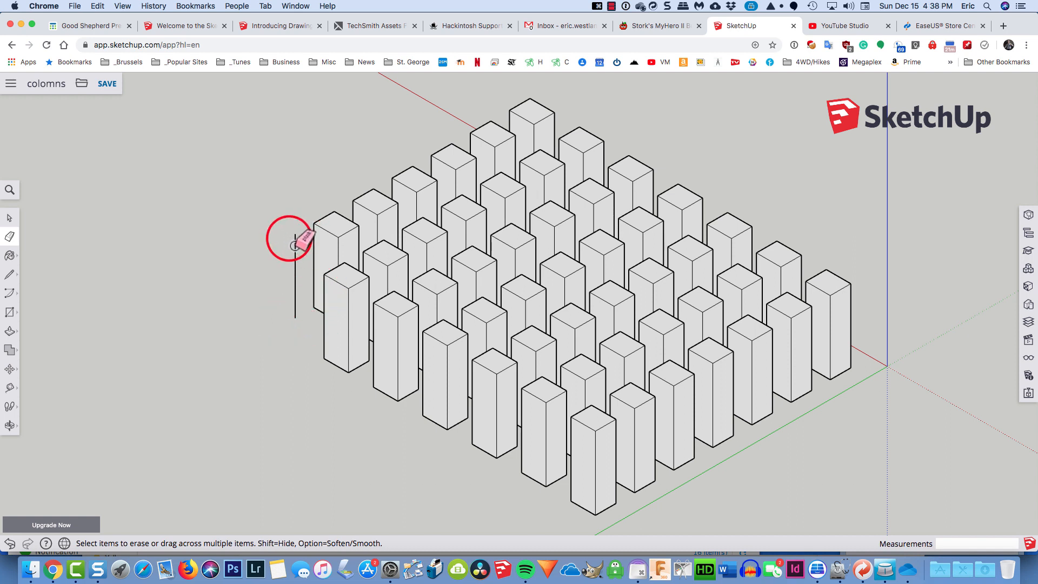
{"action": "left_click", "coordinate": [295, 250]}
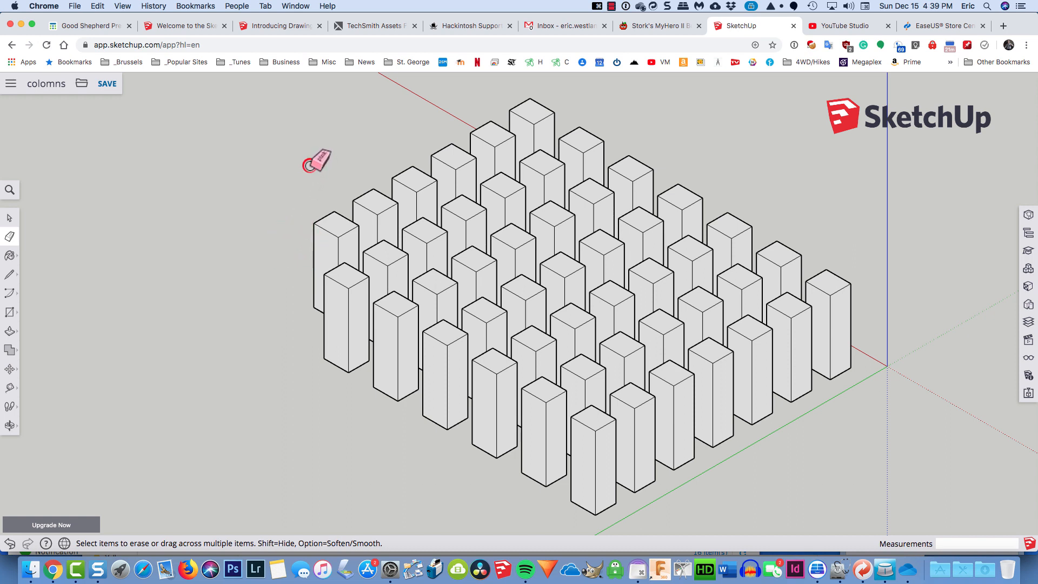
- Sweep the Eraser freehand through the middle of the box array to erase edges and faces of many boxes
{"action": "mouse_move", "coordinate": [310, 168]}
{"action": "left_mouse_down"}
{"action": "mouse_move", "coordinate": [357, 204]}
{"action": "mouse_move", "coordinate": [616, 332]}
{"action": "mouse_move", "coordinate": [732, 323]}
{"action": "mouse_move", "coordinate": [569, 273]}
{"action": "mouse_move", "coordinate": [412, 184]}
{"action": "mouse_move", "coordinate": [535, 219]}
{"action": "mouse_move", "coordinate": [709, 311]}
{"action": "mouse_move", "coordinate": [603, 279]}
{"action": "mouse_move", "coordinate": [622, 228]}
{"action": "mouse_move", "coordinate": [511, 233]}
{"action": "mouse_move", "coordinate": [593, 199]}
{"action": "mouse_move", "coordinate": [405, 185]}
{"action": "mouse_move", "coordinate": [566, 219]}
{"action": "mouse_move", "coordinate": [551, 237]}
{"action": "mouse_move", "coordinate": [461, 189]}
{"action": "mouse_move", "coordinate": [308, 156]}
{"action": "left_mouse_up"}
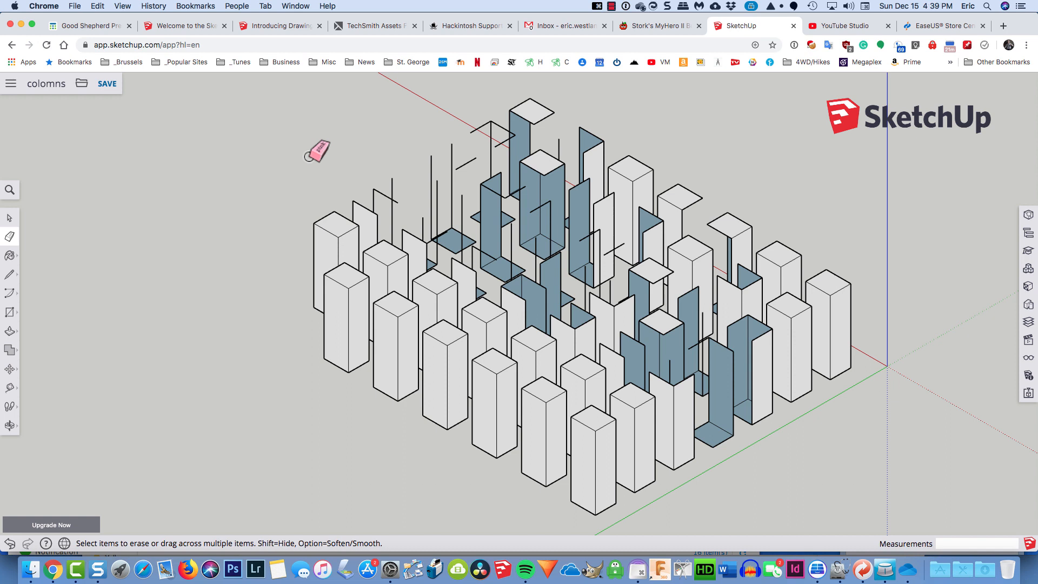
{"action": "key", "text": "space"}
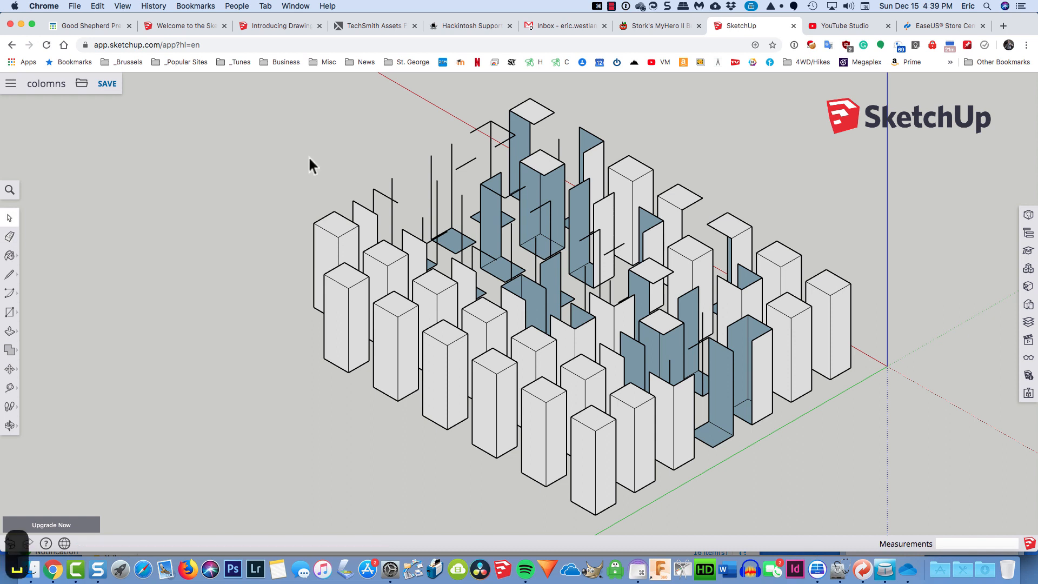
{"action": "key", "text": "e"}
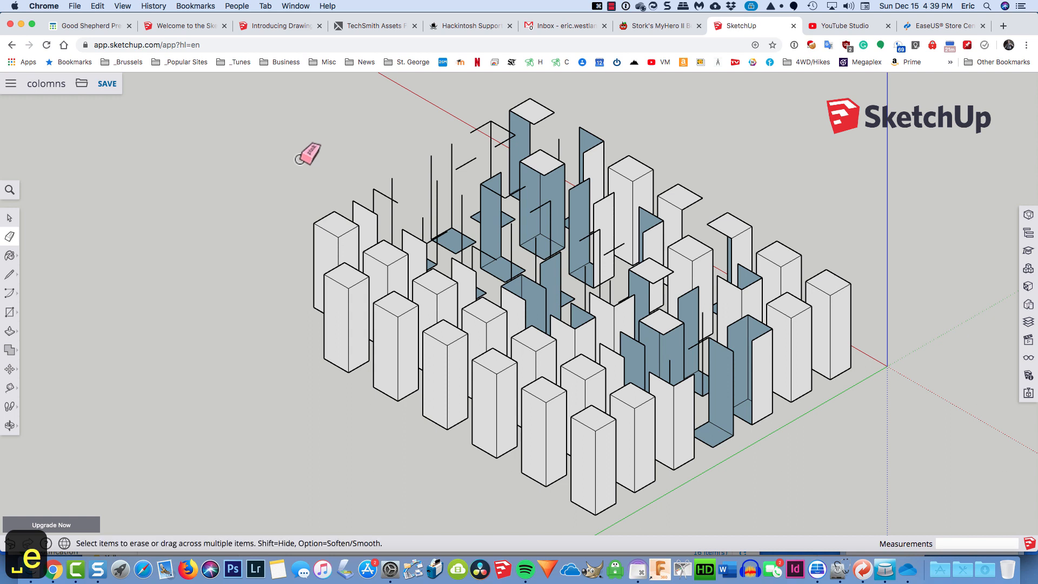
- Select most of the boxes and leftover edges with a left-to-right window, delete them, and undo the deletion
{"action": "left_click", "coordinate": [11, 218]}
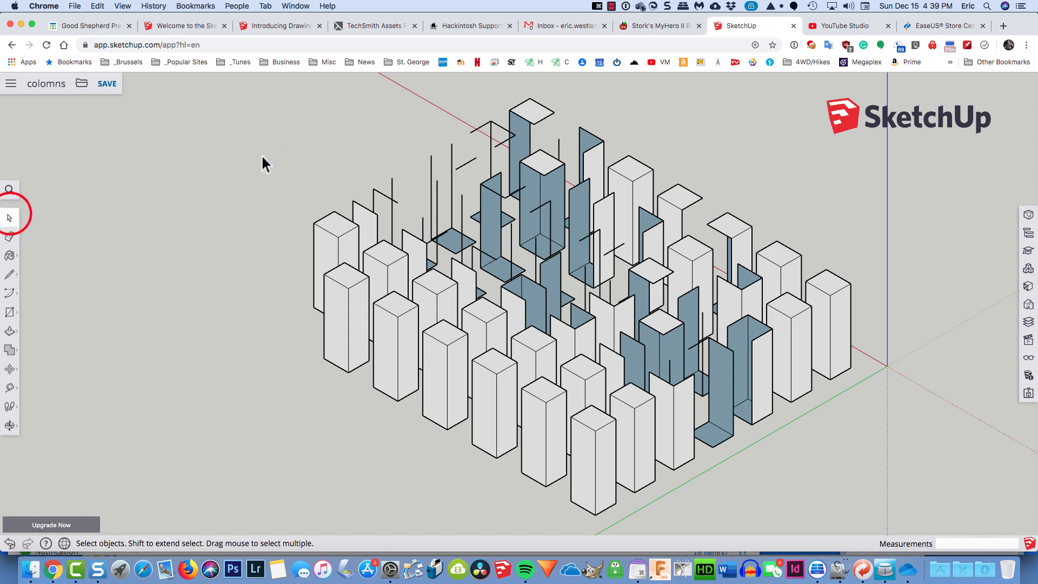
{"action": "left_click_drag", "start_coordinate": [217, 134], "coordinate": [868, 517]}
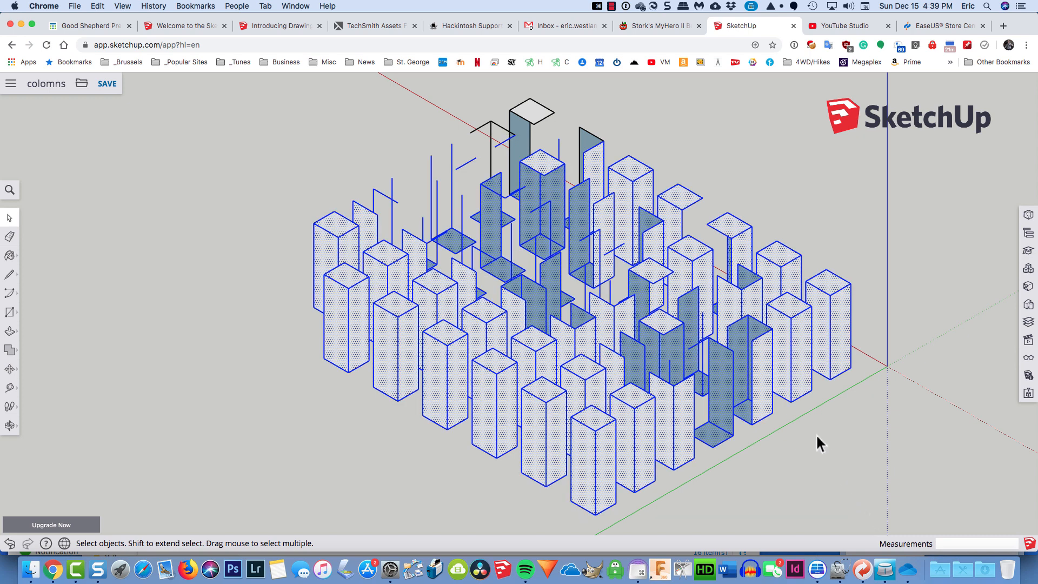
{"action": "key", "text": "Delete"}
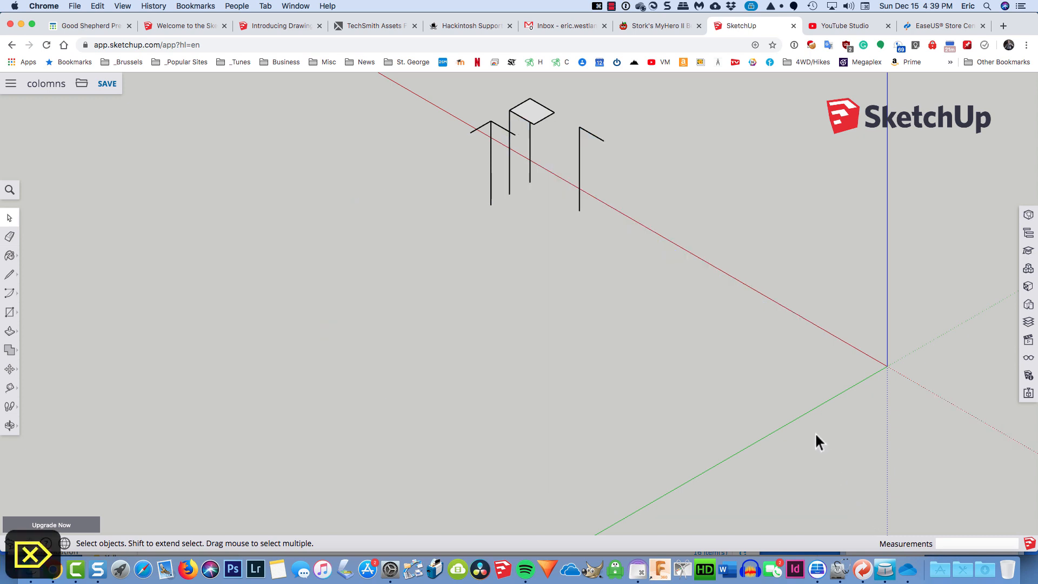
{"action": "key", "text": "super+z"}
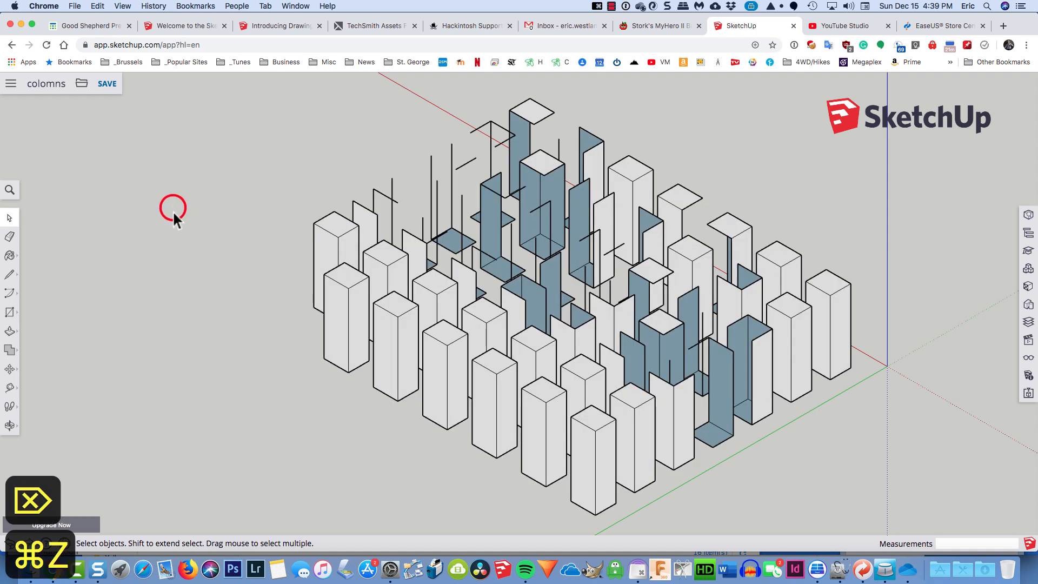
- Delete the whole leftmost box of the front row, and one side face with its bounding edges on the box behind it
{"action": "left_click", "coordinate": [331, 311]}
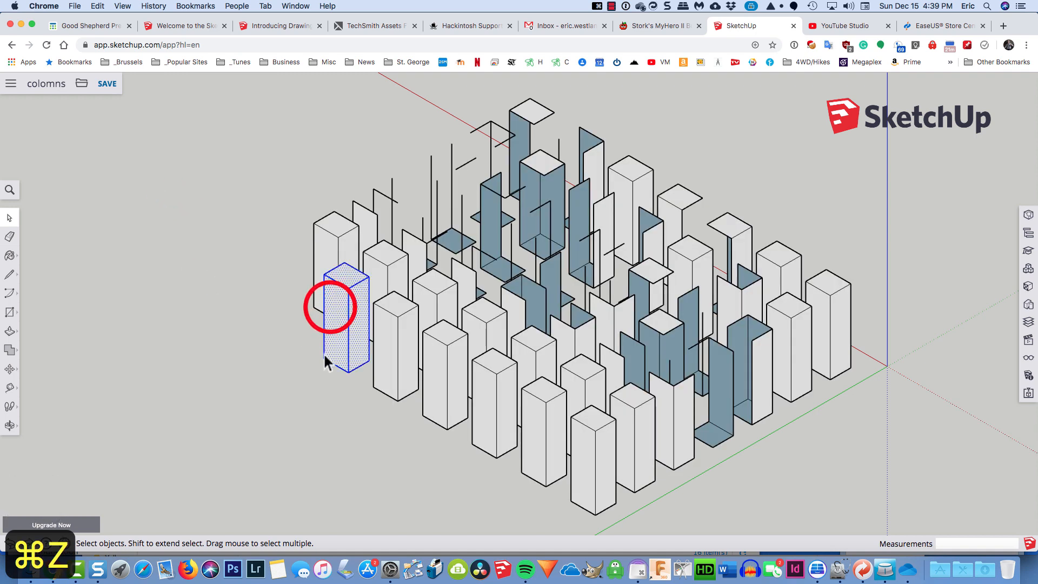
{"action": "key", "text": "Delete"}
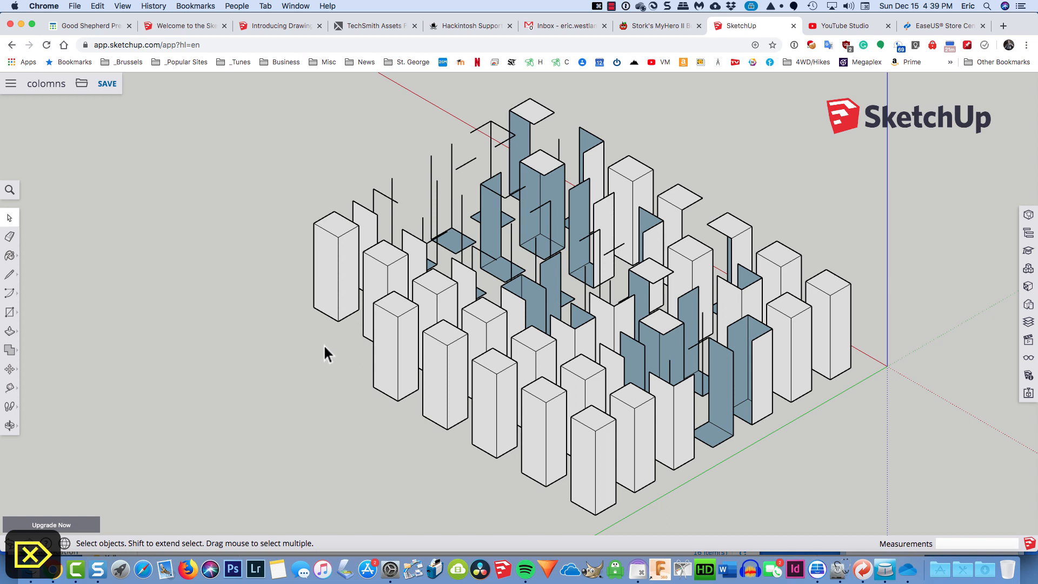
{"action": "left_click", "coordinate": [347, 264]}
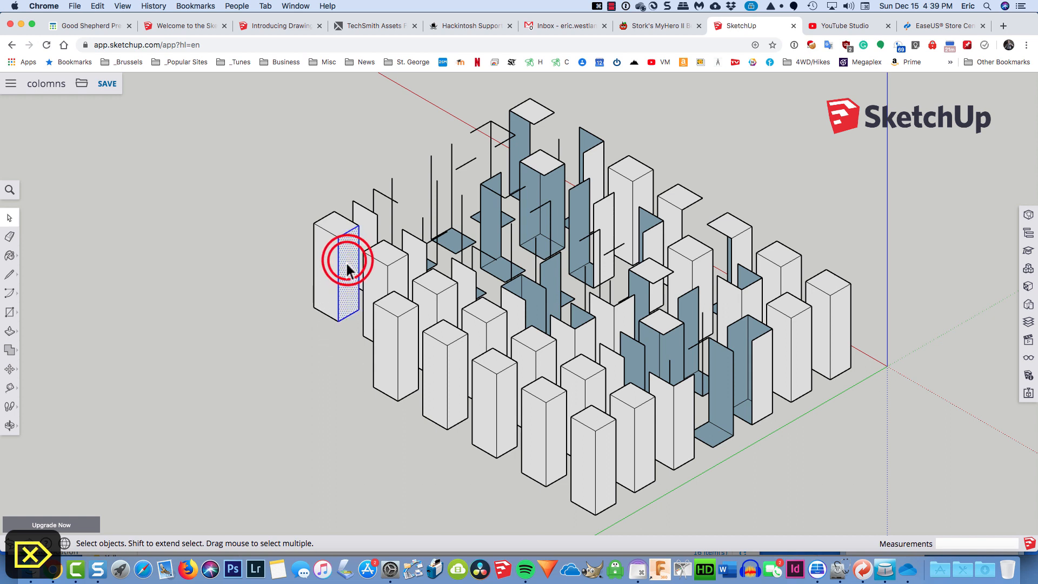
{"action": "key", "text": "Delete"}
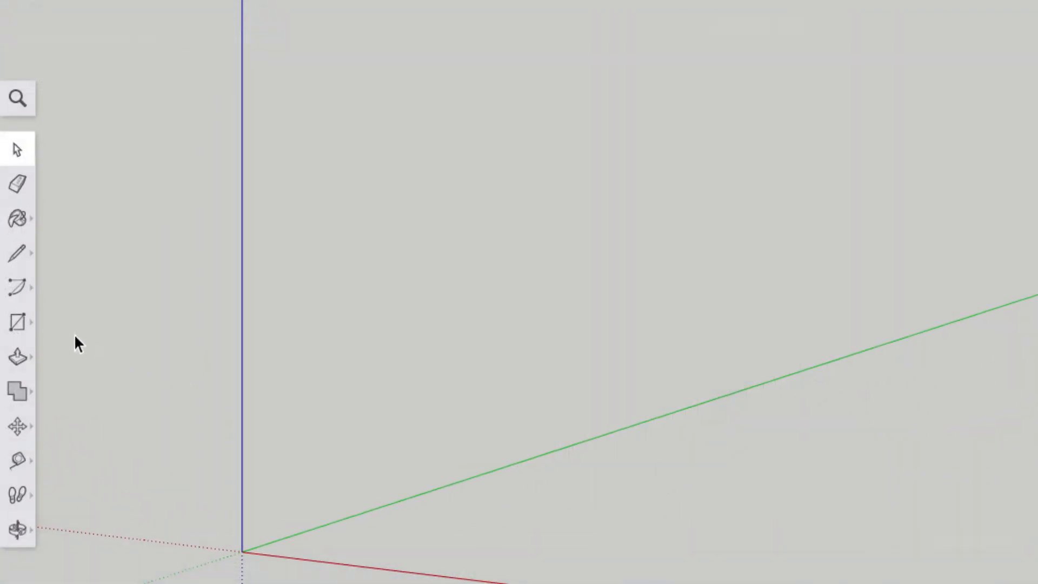
- Draw a rectangle on the ground plane starting at the origin, with dimensions 4,14
{"action": "left_click", "coordinate": [25, 323]}
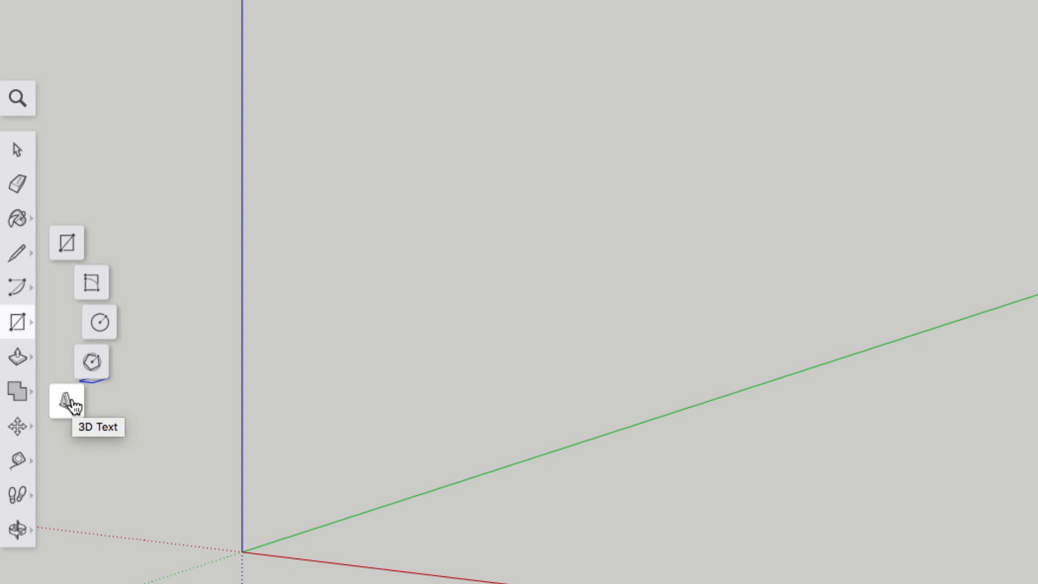
{"action": "left_click", "coordinate": [76, 247]}
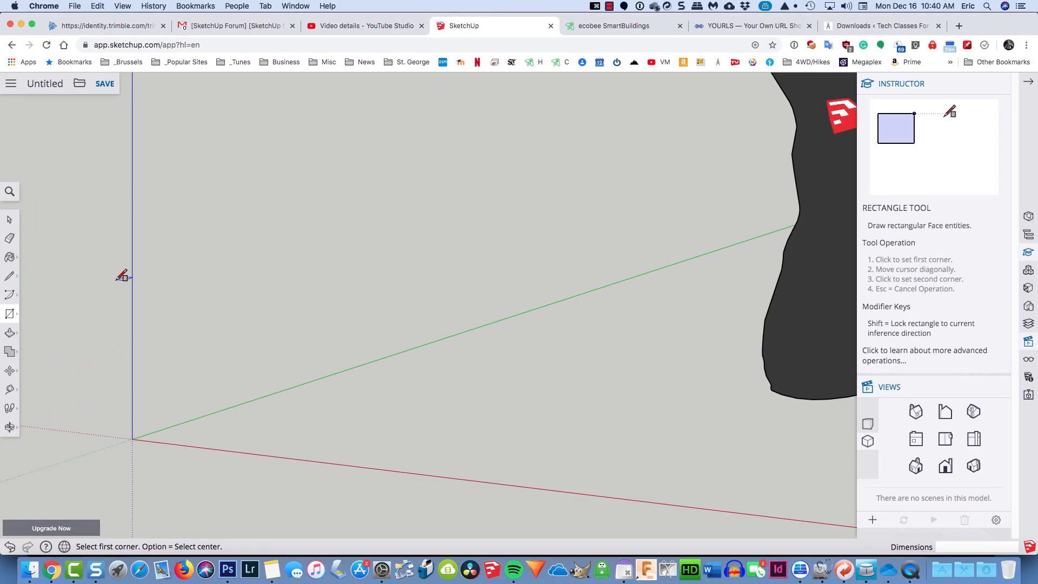
{"action": "left_click", "coordinate": [132, 439]}
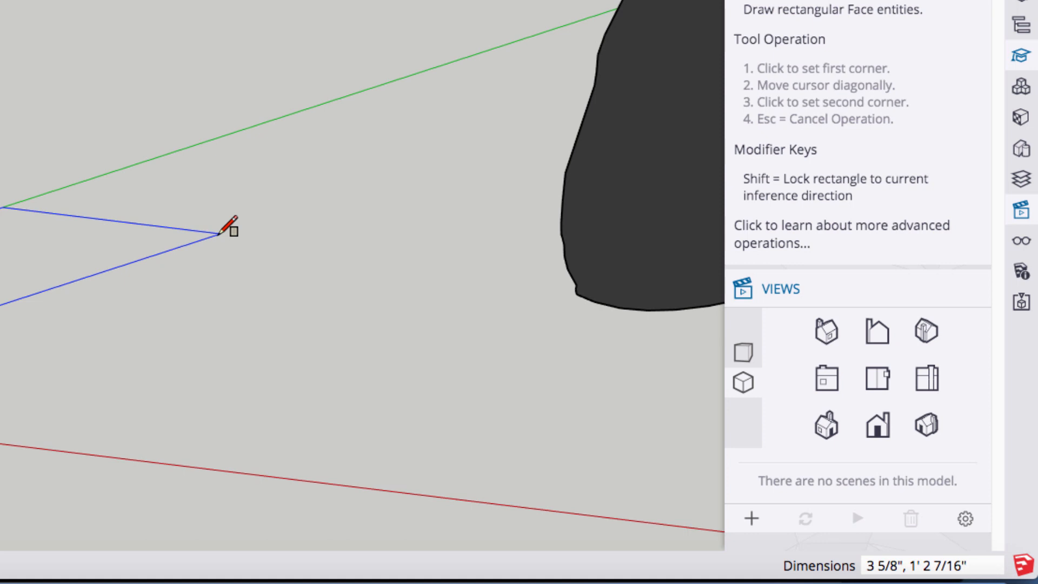
{"action": "type", "text": "4,14"}
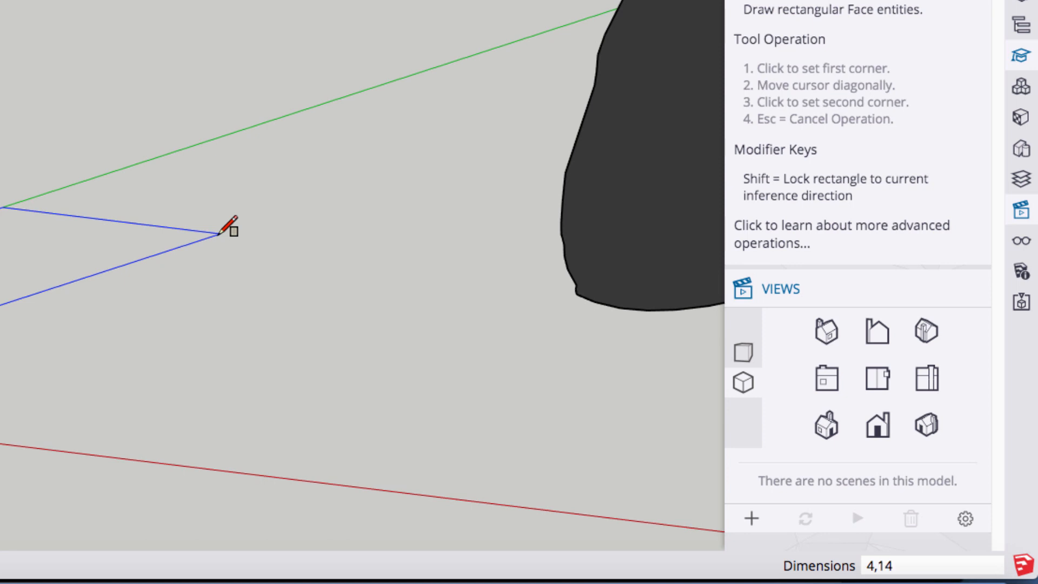
{"action": "key", "text": "Return"}
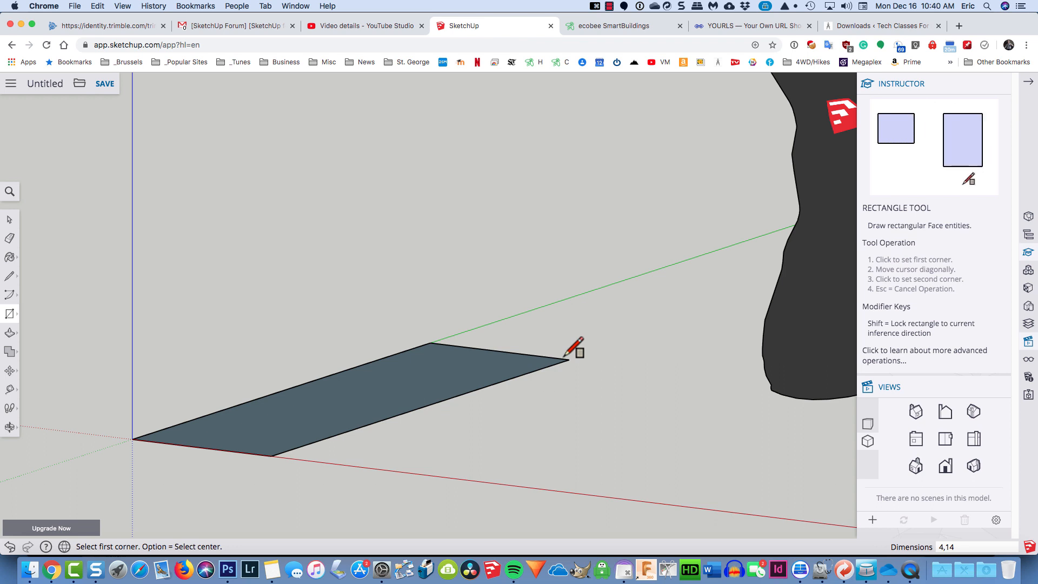
- Change the just-drawn rectangle's dimensions to 14,4, and undo the rectangle
{"action": "type", "text": "14,"}
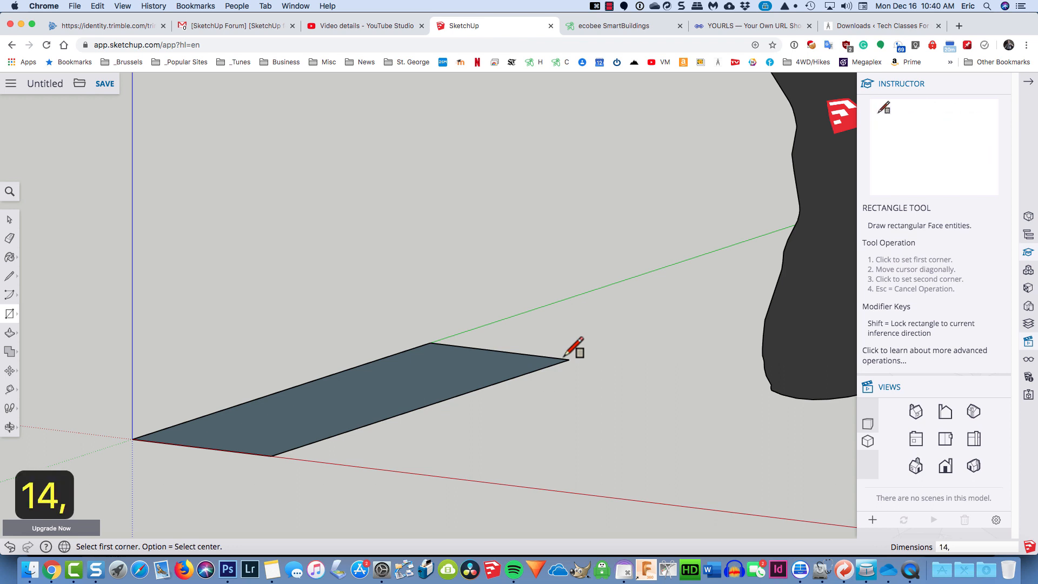
{"action": "type", "text": "4"}
{"action": "key", "text": "Return"}
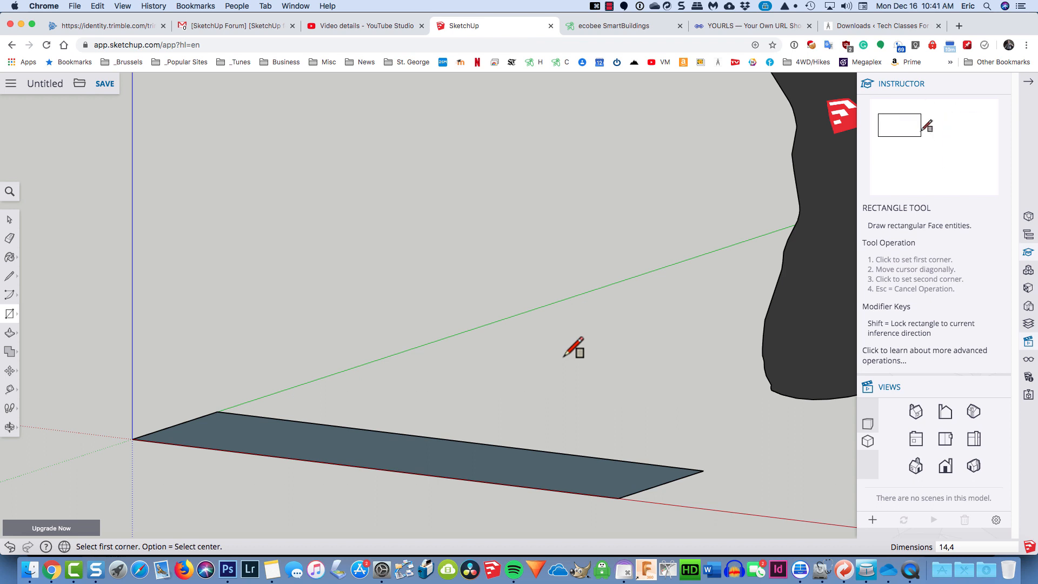
{"action": "key", "text": "super+z"}
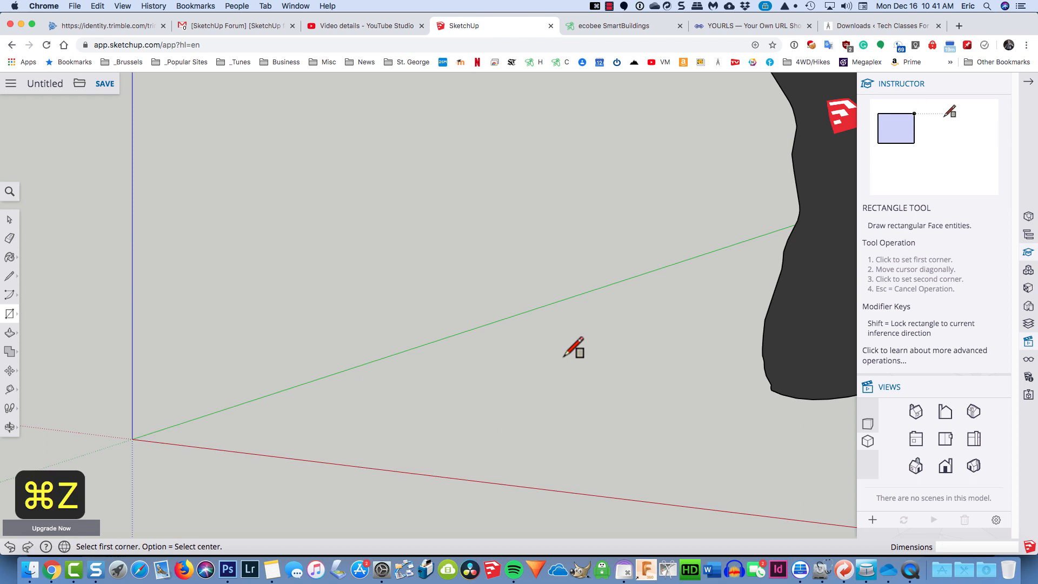
- Draw an upright rectangle from the origin, about 1' 2 3/4" by 7", trying the blue and red plane locks before locking it to green
{"action": "left_click", "coordinate": [132, 438]}
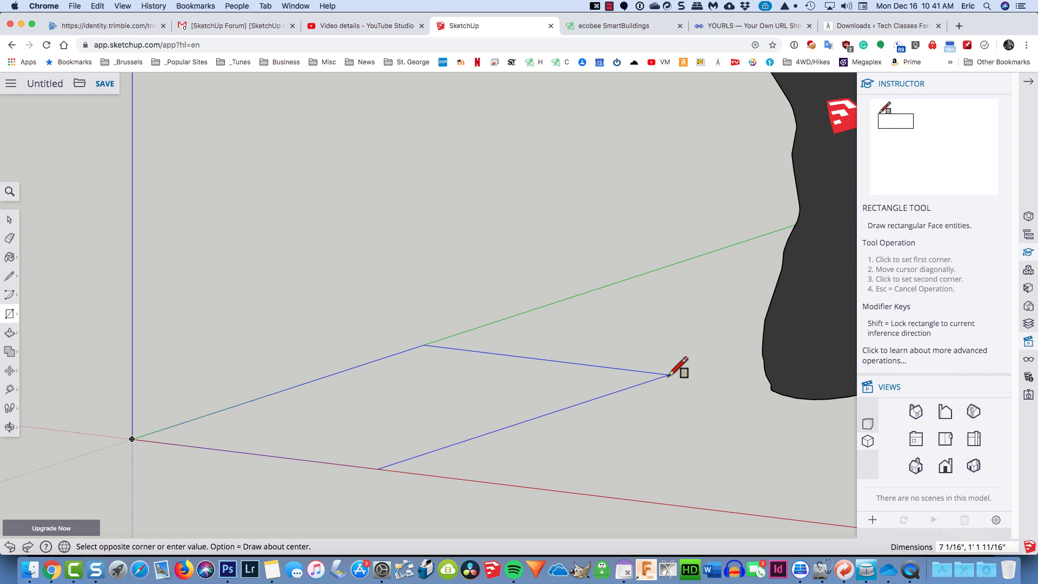
{"action": "key", "text": "shift"}
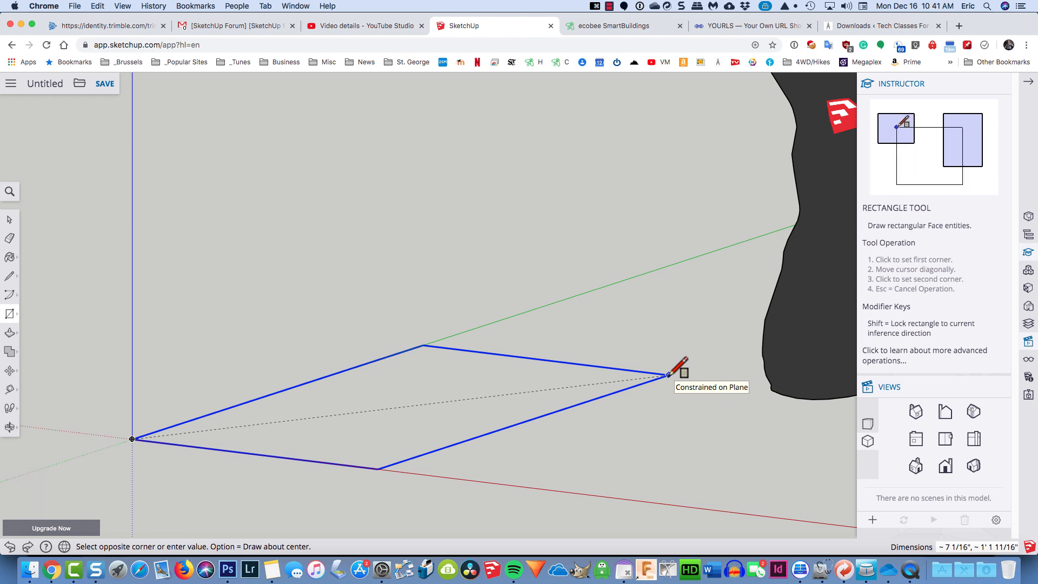
{"action": "key", "text": "Right"}
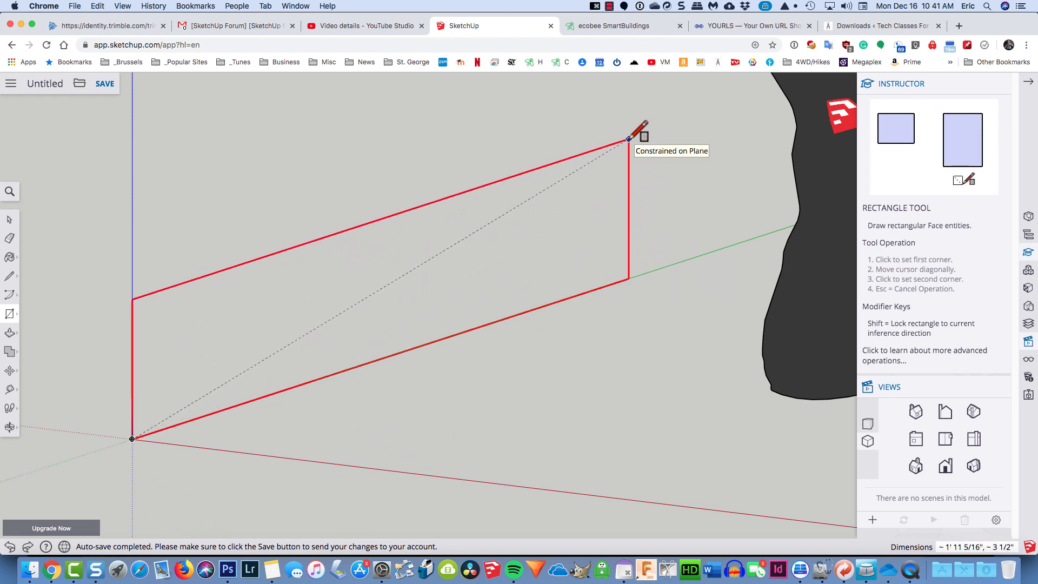
{"action": "key", "text": "Left"}
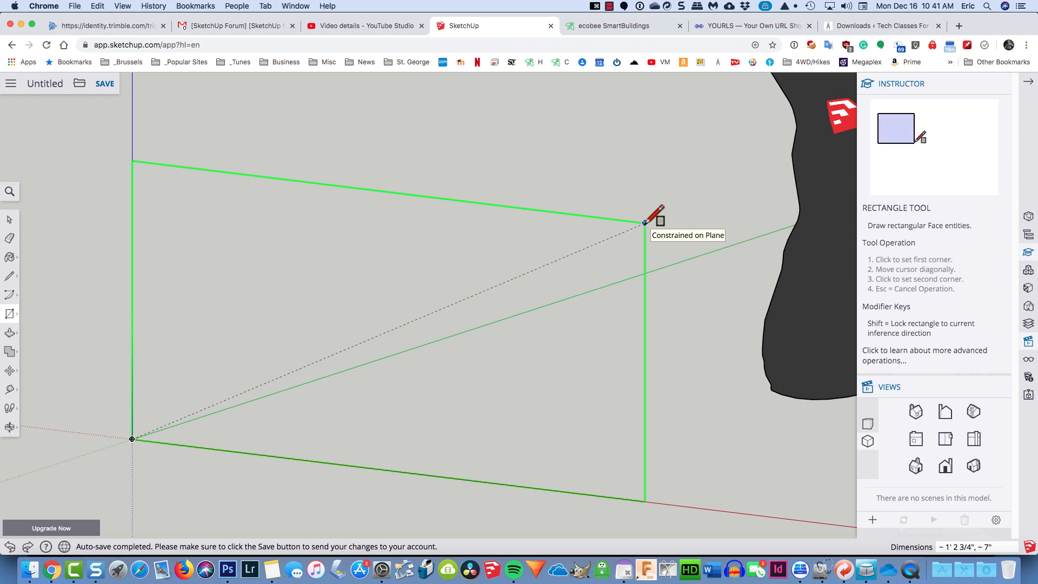
{"action": "left_click", "coordinate": [645, 222]}
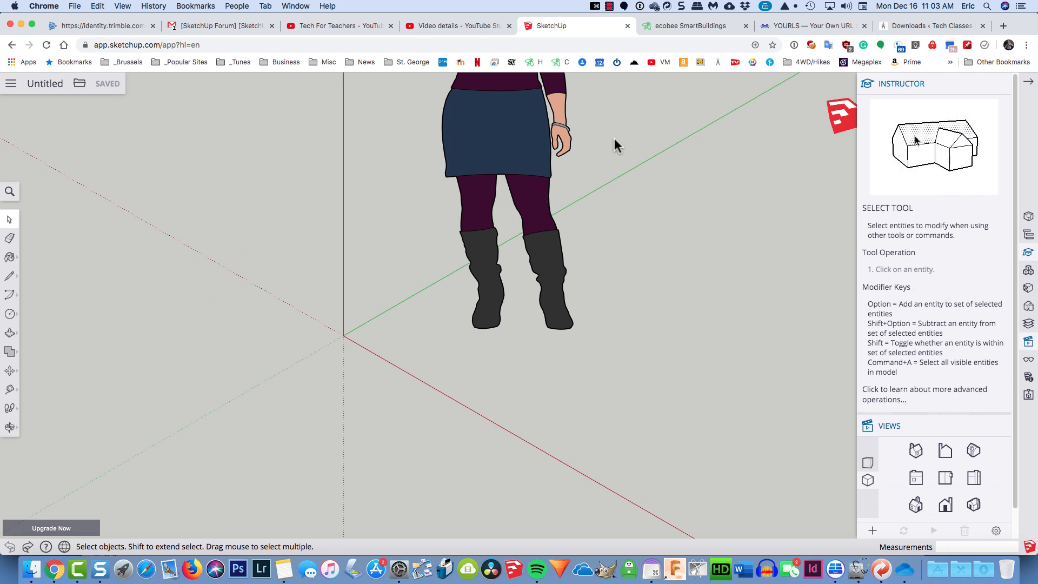
- Draw a circle centred on the origin, radius about 1' 11 3/8", cycling its orientation lock through green and red and ending on blue
{"action": "key", "text": "c"}
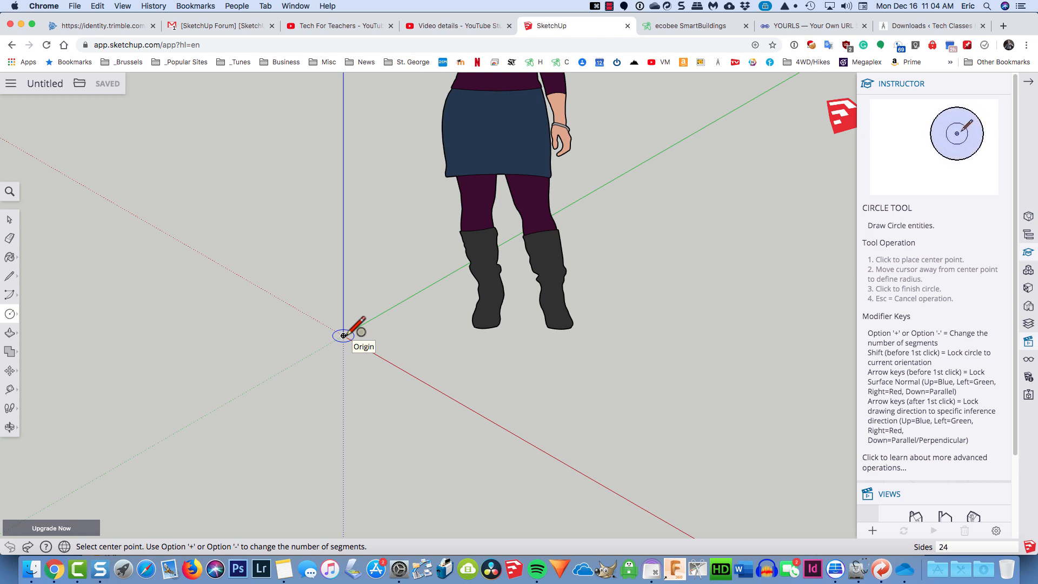
{"action": "key", "text": "Left"}
{"action": "key", "text": "Right"}
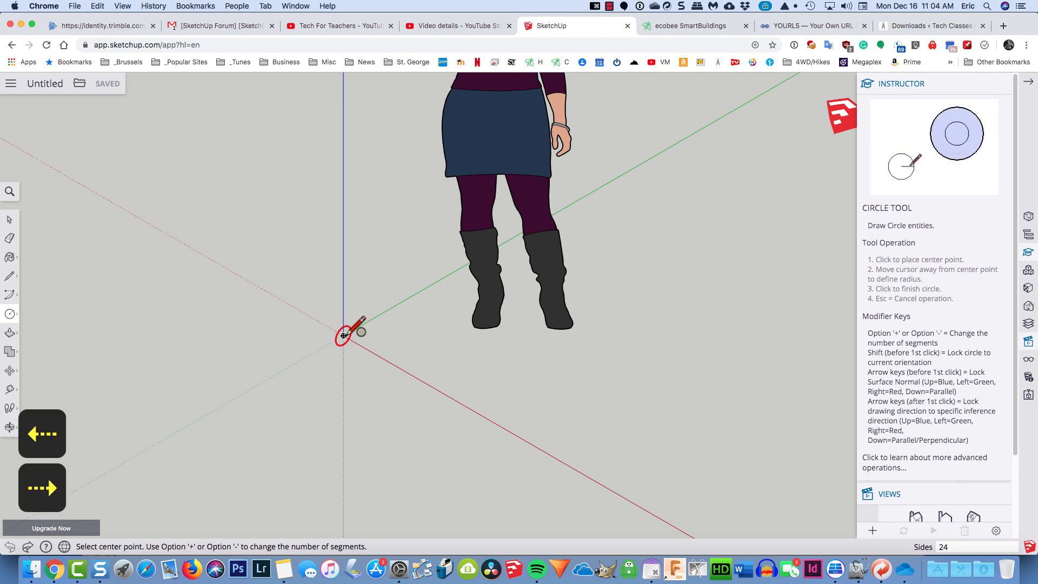
{"action": "key", "text": "Up"}
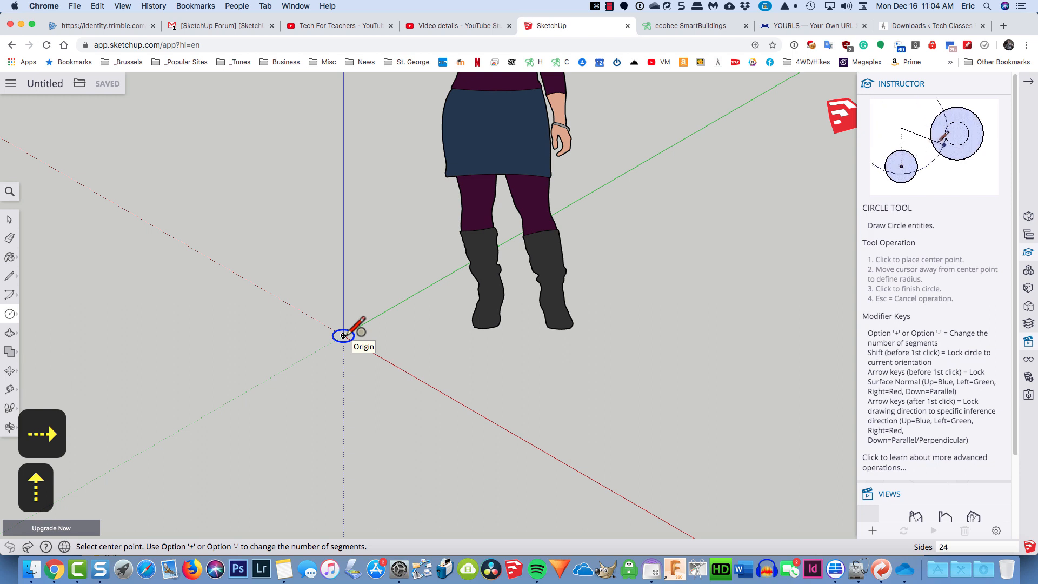
{"action": "key", "text": "Left"}
{"action": "key", "text": "Right"}
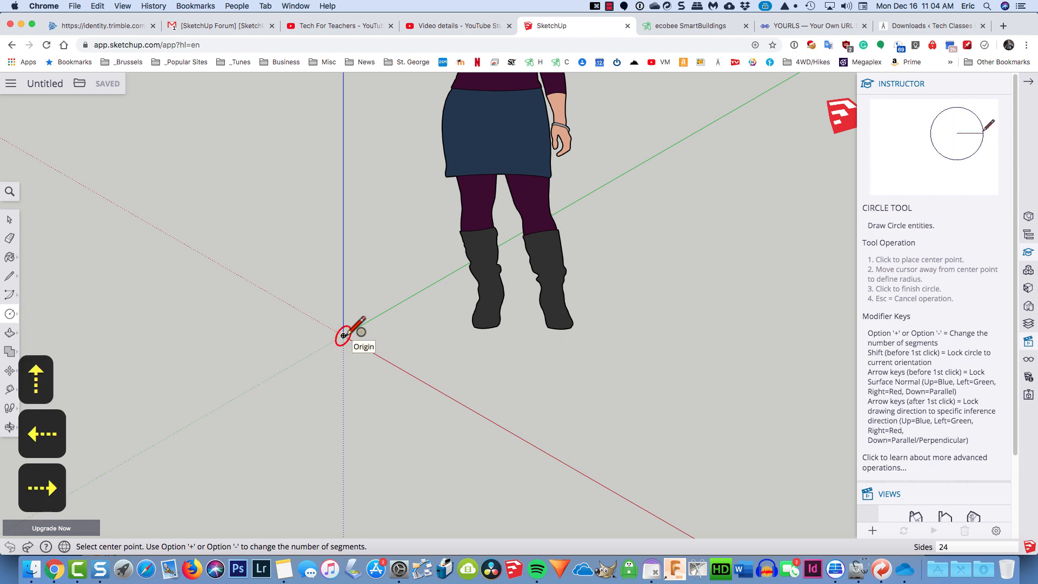
{"action": "key", "text": "Up"}
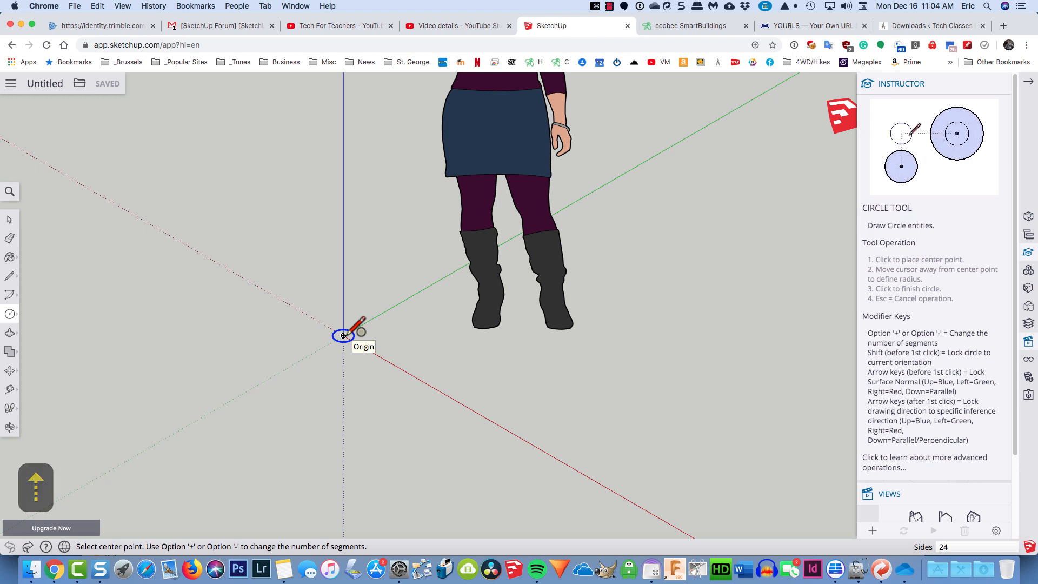
{"action": "left_click", "coordinate": [343, 335]}
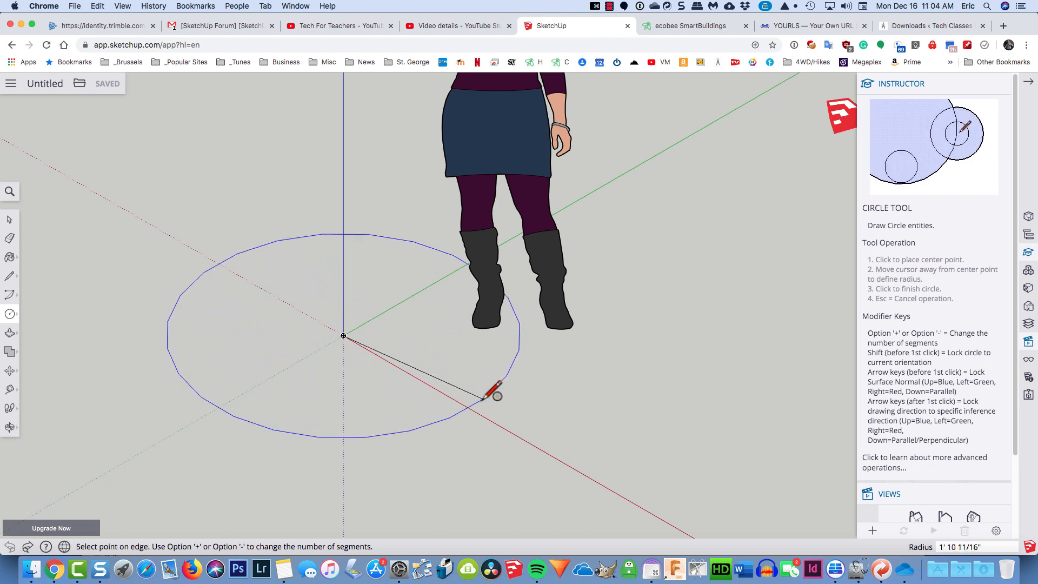
{"action": "left_click", "coordinate": [483, 405]}
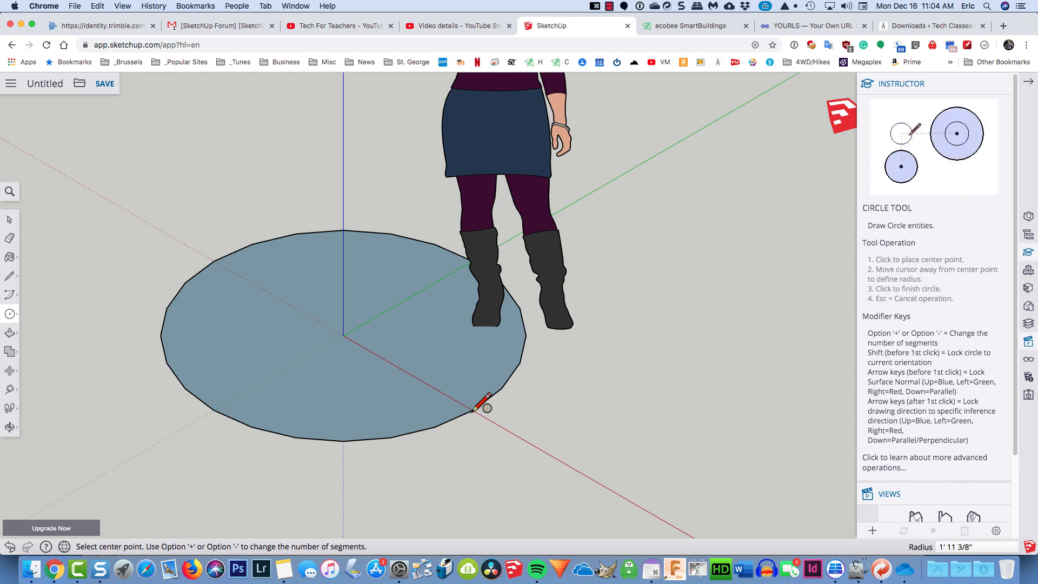
- Resize the just-drawn circle to a radius of 1', and set the radius to 24
{"action": "type", "text": "1'"}
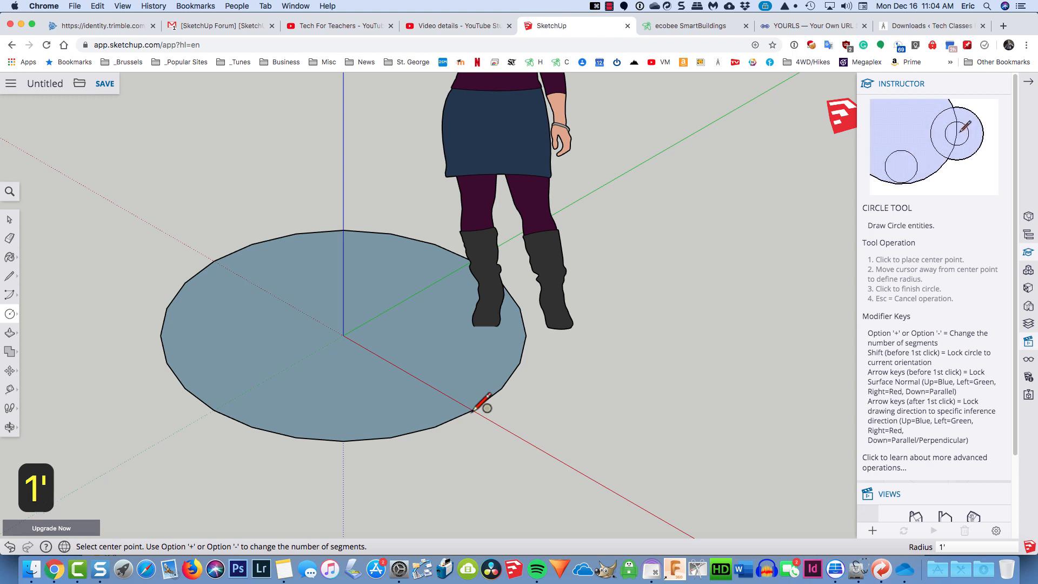
{"action": "key", "text": "Return"}
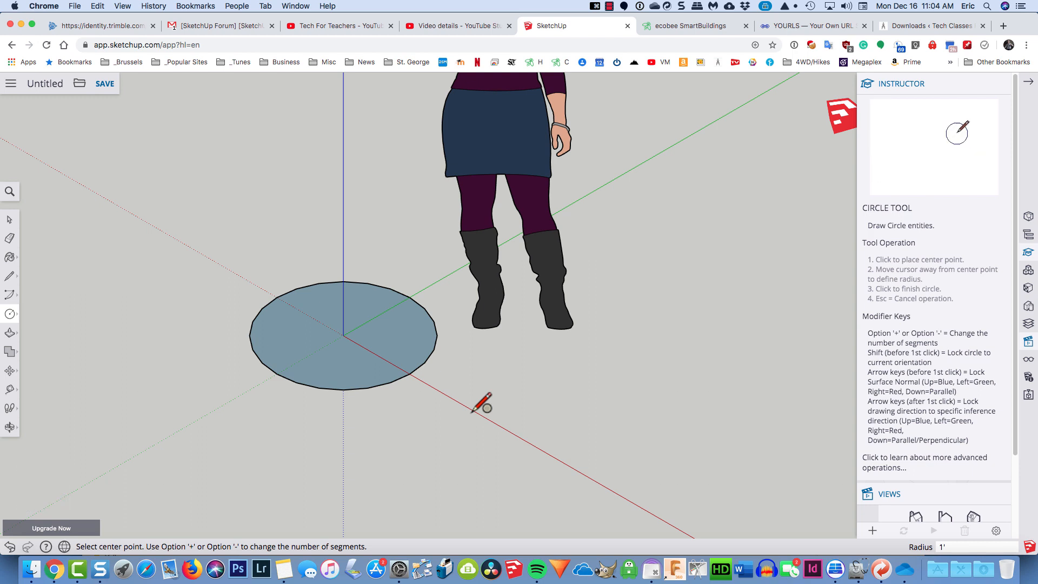
{"action": "type", "text": "24"}
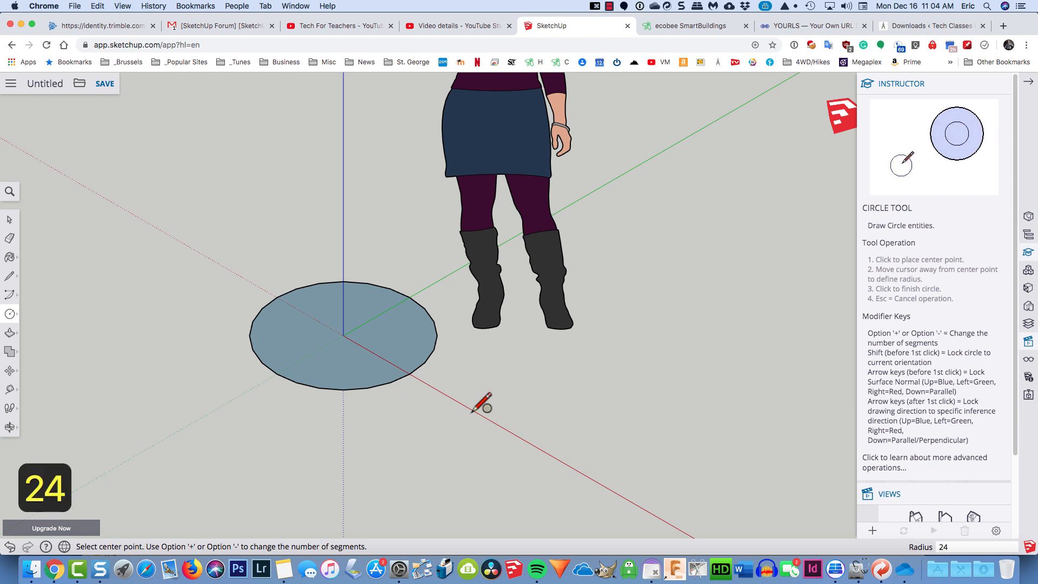
{"action": "key", "text": "Return"}
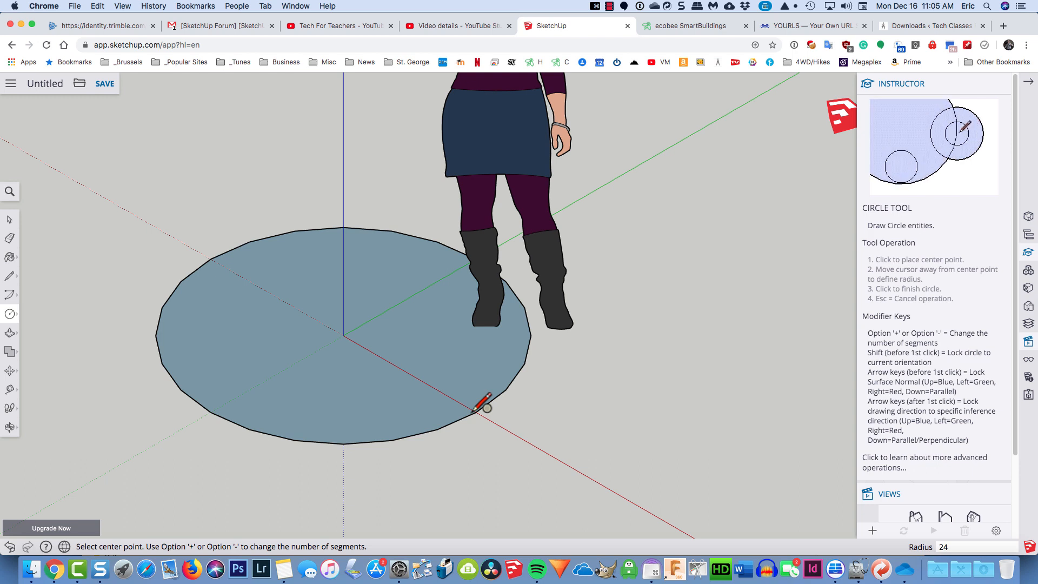
- Select the circle's edge and examine close up the straight segments that form it
{"action": "scroll", "coordinate": [474, 410], "scroll_direction": "up", "scroll_amount": 5}
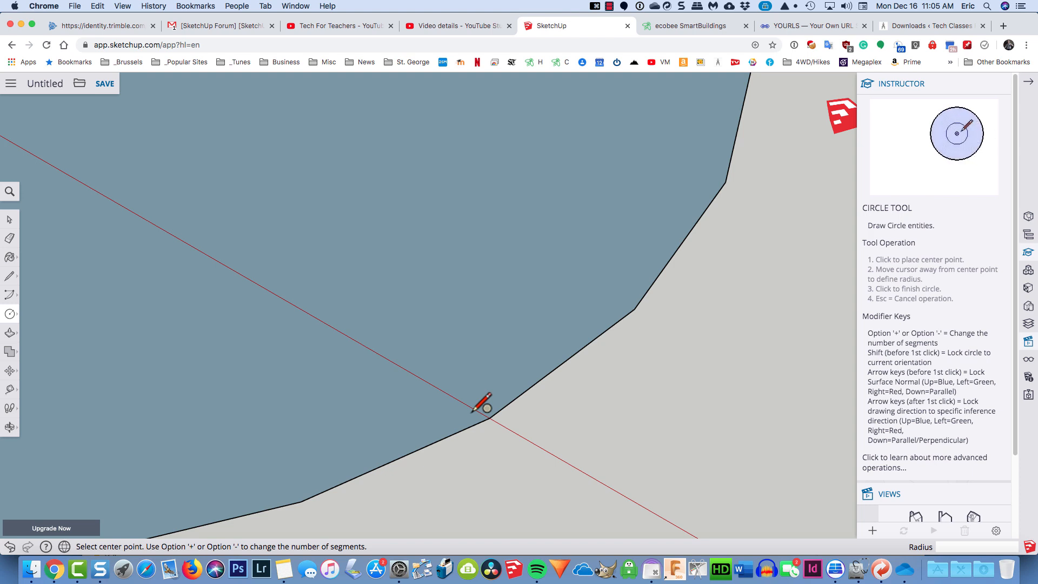
{"action": "key", "text": "space"}
{"action": "left_click", "coordinate": [513, 404]}
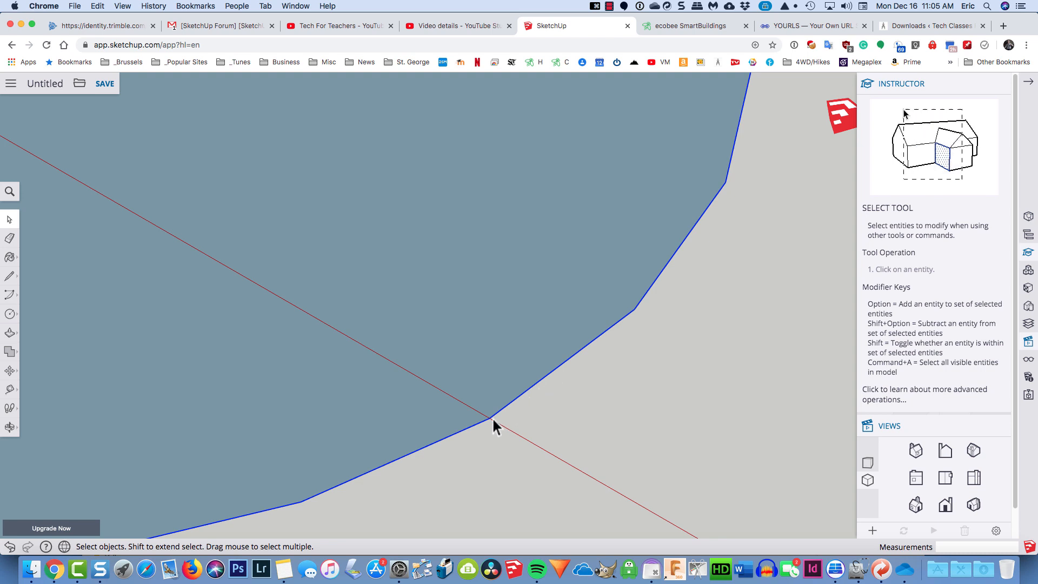
{"action": "scroll", "coordinate": [571, 387], "scroll_direction": "down", "scroll_amount": 6}
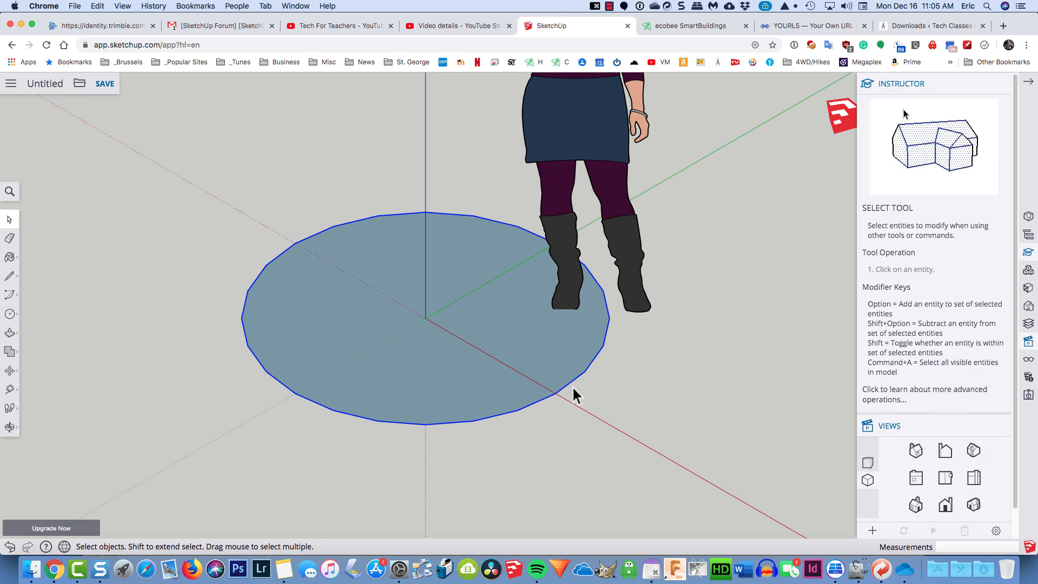
- Draw a 100-sided circle centred on the origin, slightly larger than the existing one, with a radius of about 2' 1 3/16"
{"action": "key", "text": "c"}
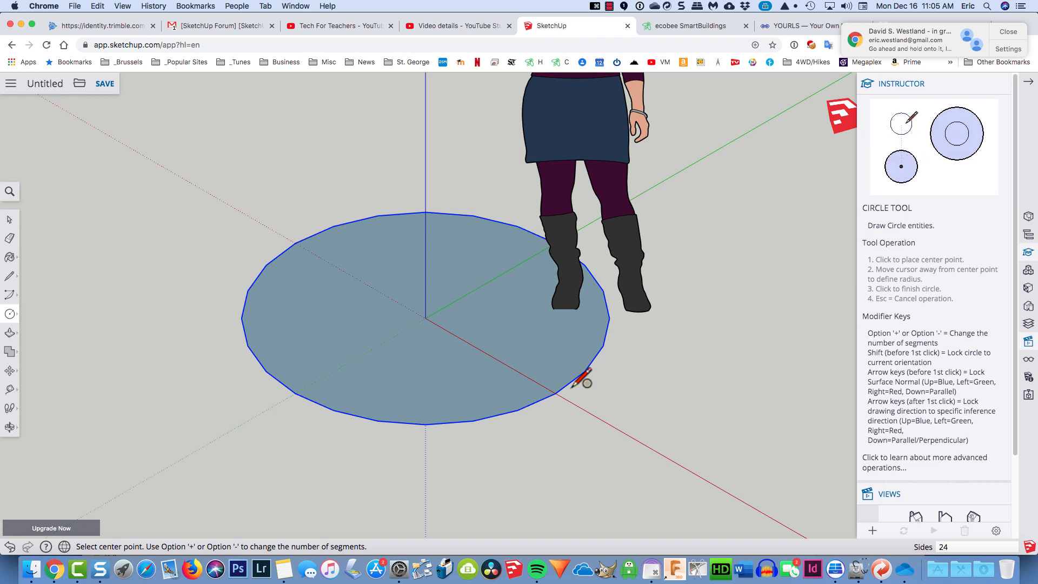
{"action": "type", "text": "1"}
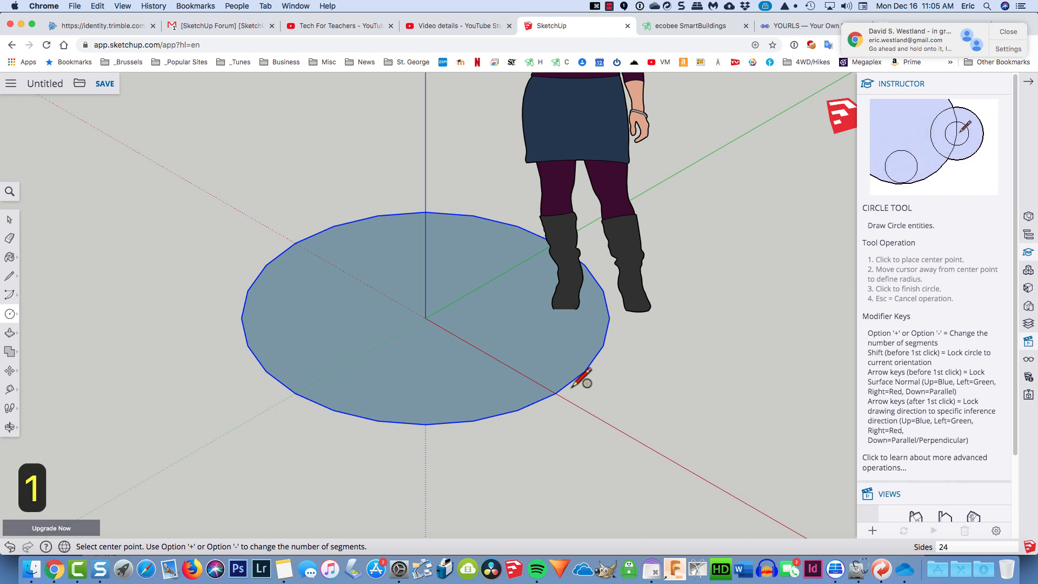
{"action": "type", "text": "00"}
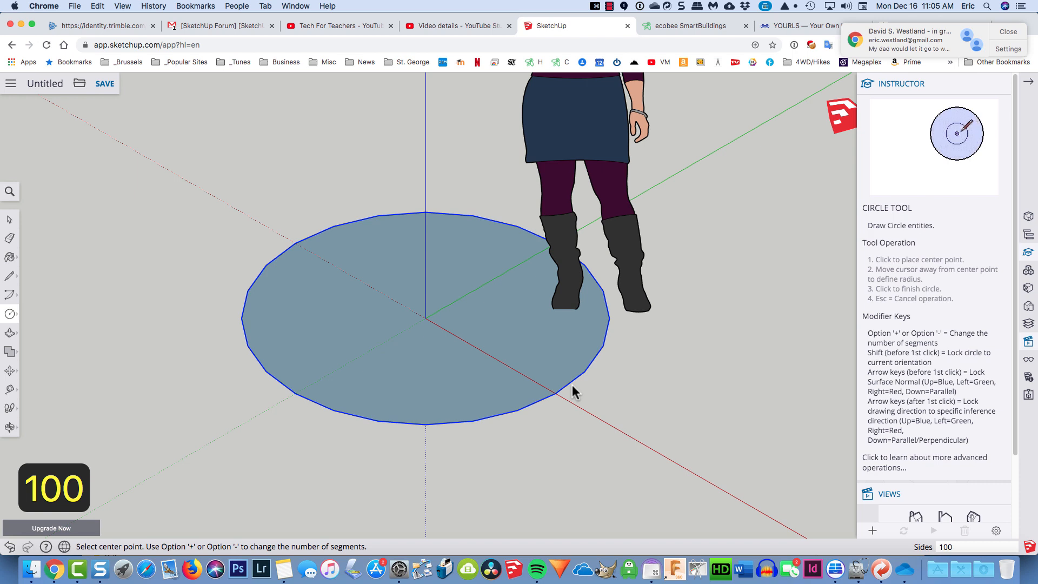
{"action": "key", "text": "Return"}
{"action": "scroll", "coordinate": [572, 378], "scroll_direction": "up", "scroll_amount": 2}
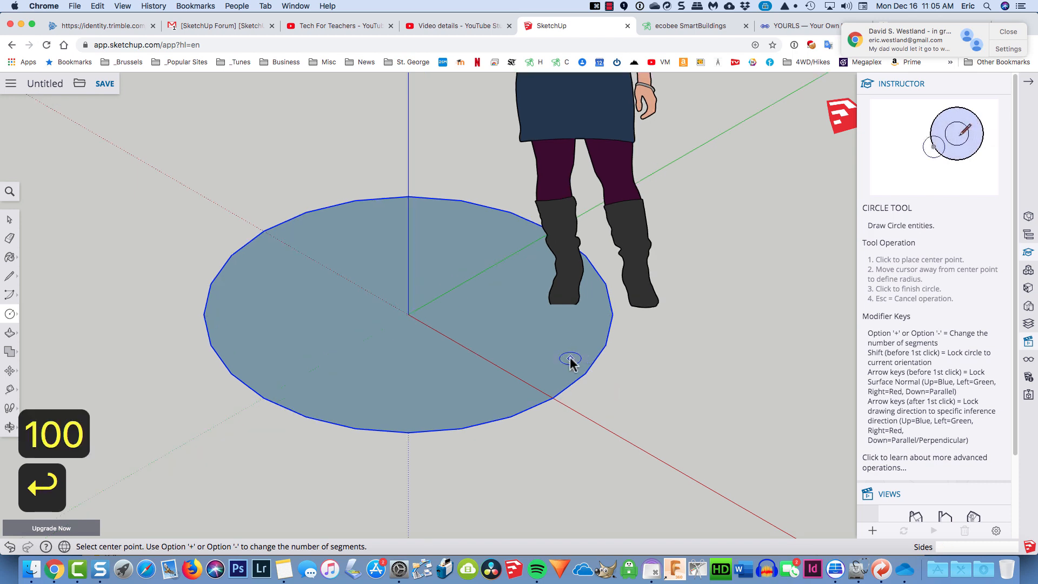
{"action": "left_click", "coordinate": [408, 315]}
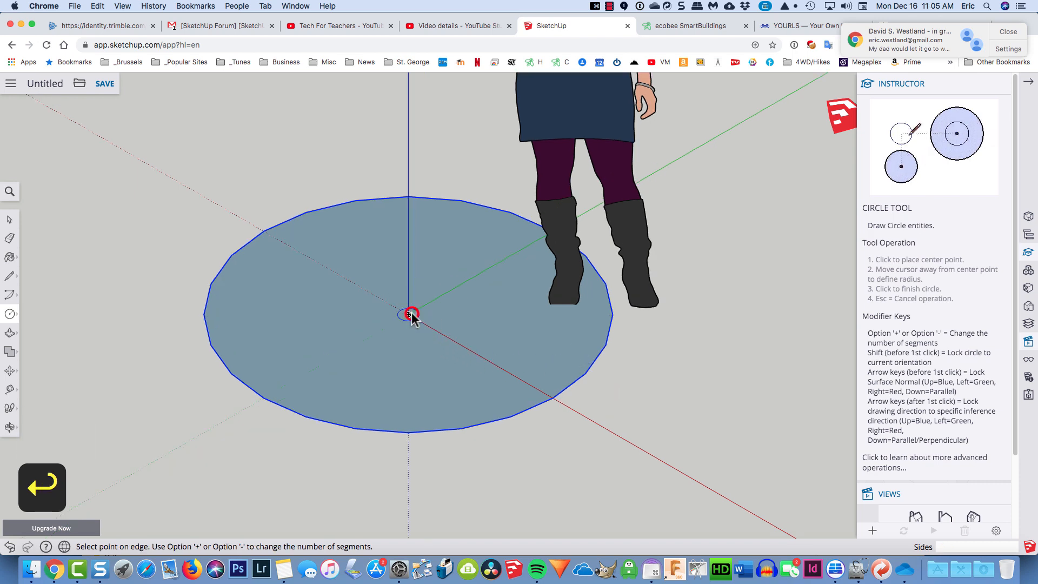
{"action": "left_click", "coordinate": [503, 424]}
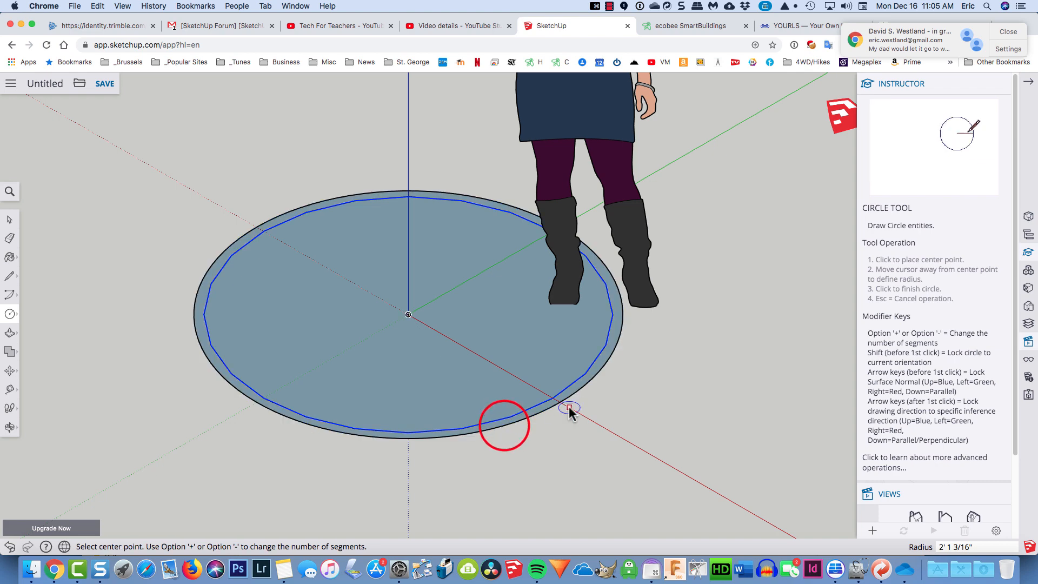
- Compare the outer circle's edge with the inner circle's segmented edge up close, and clear the selection
{"action": "scroll", "coordinate": [569, 411], "scroll_direction": "up", "scroll_amount": 5}
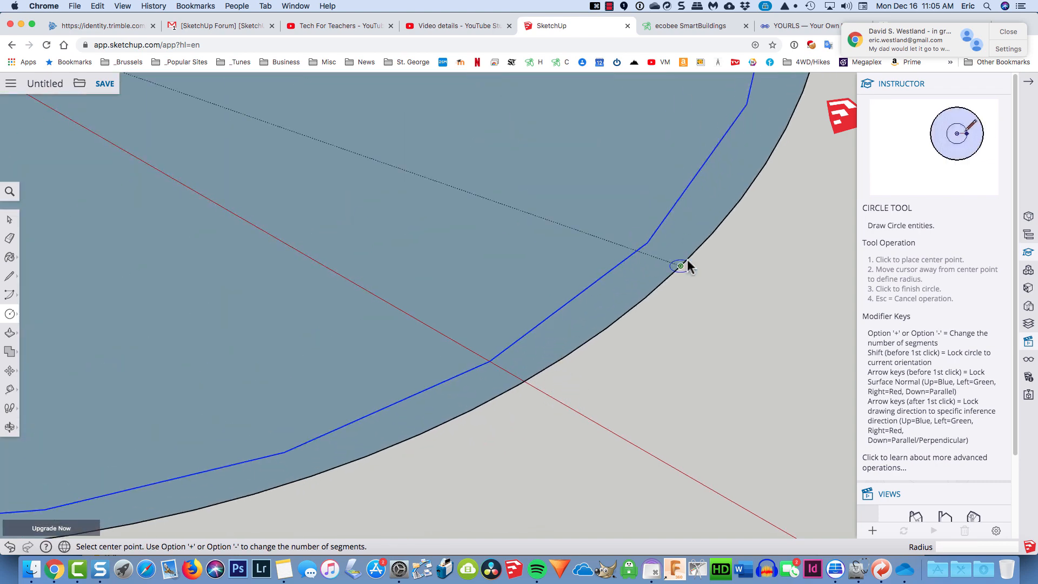
{"action": "scroll", "coordinate": [228, 309], "scroll_direction": "down", "scroll_amount": 5}
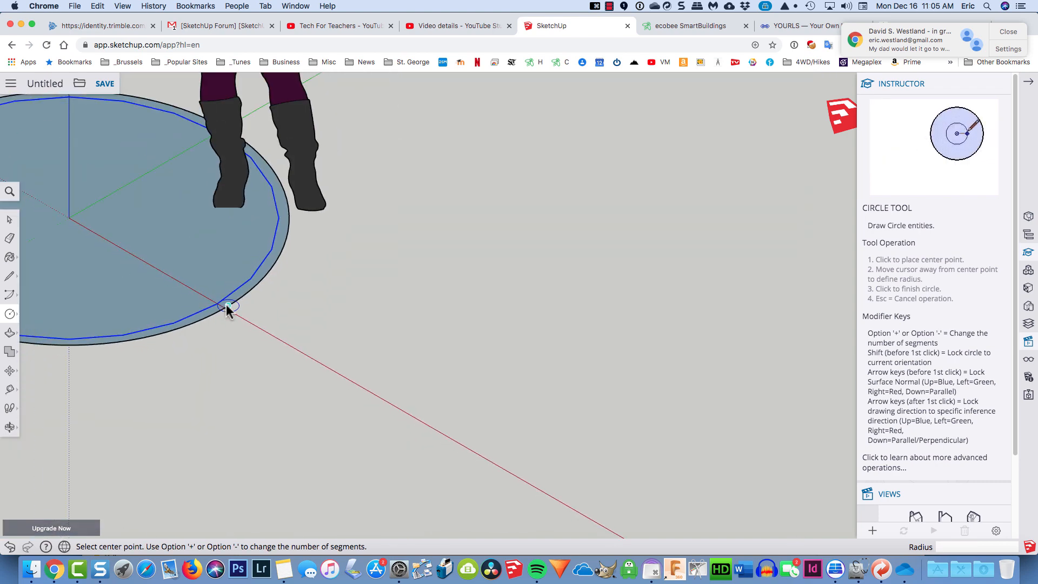
{"action": "key", "text": "o"}
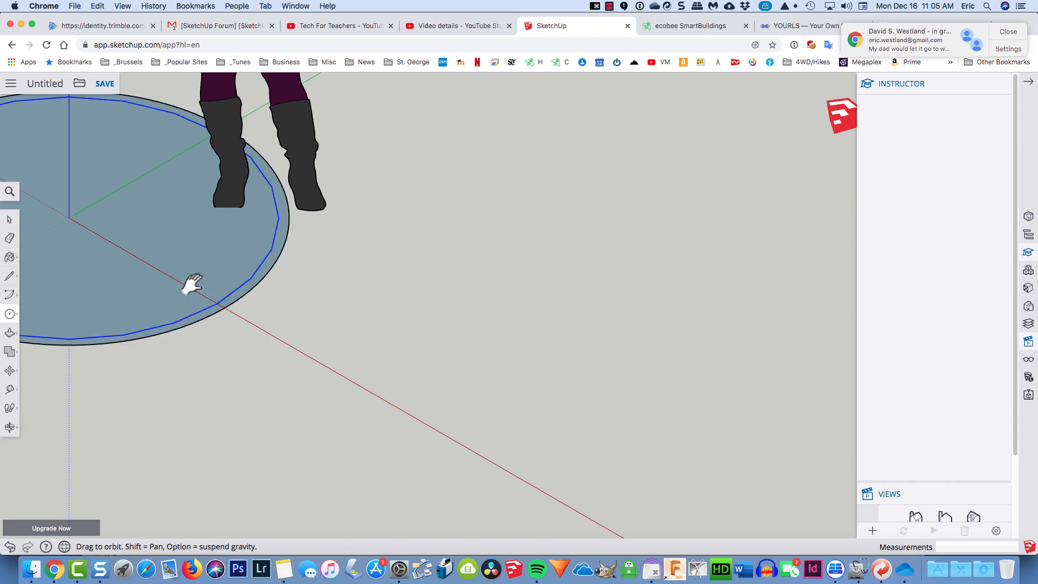
{"action": "middle_click_drag", "start_coordinate": [192, 284], "coordinate": [560, 367], "text": "shift"}
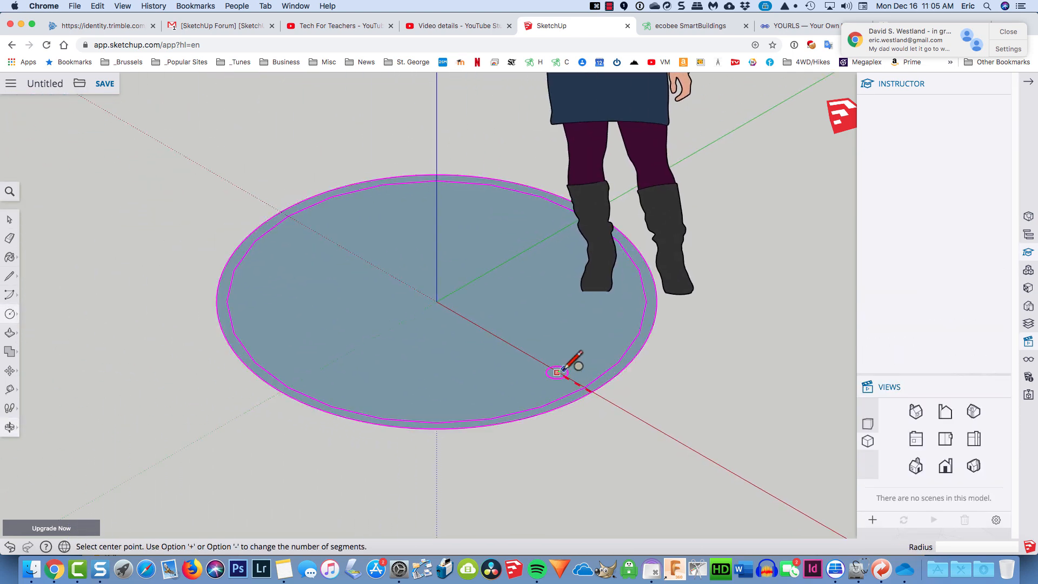
{"action": "scroll", "coordinate": [571, 388], "scroll_direction": "up", "scroll_amount": 1}
{"action": "key", "text": "space"}
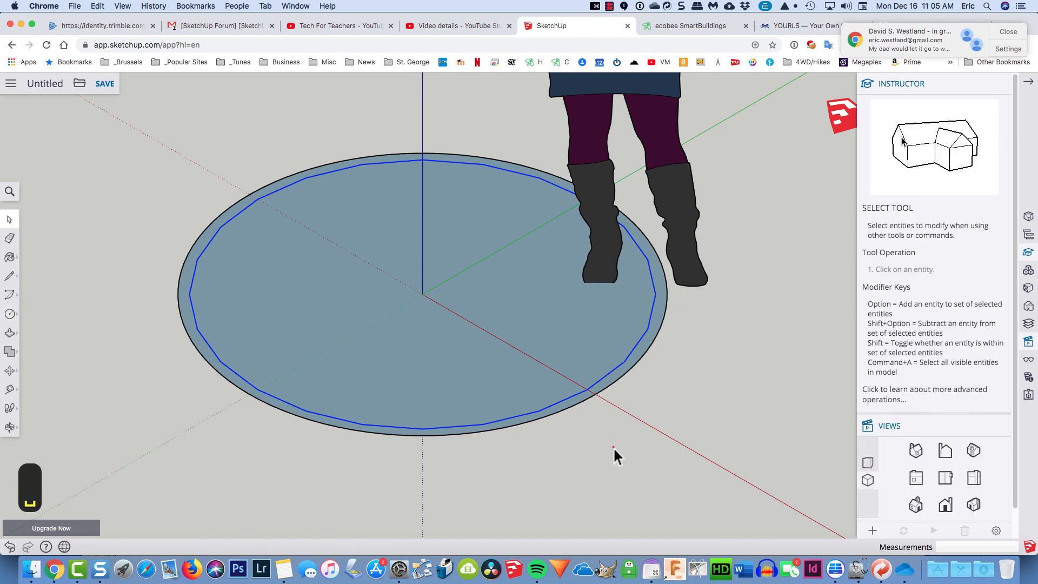
{"action": "left_click", "coordinate": [614, 449]}
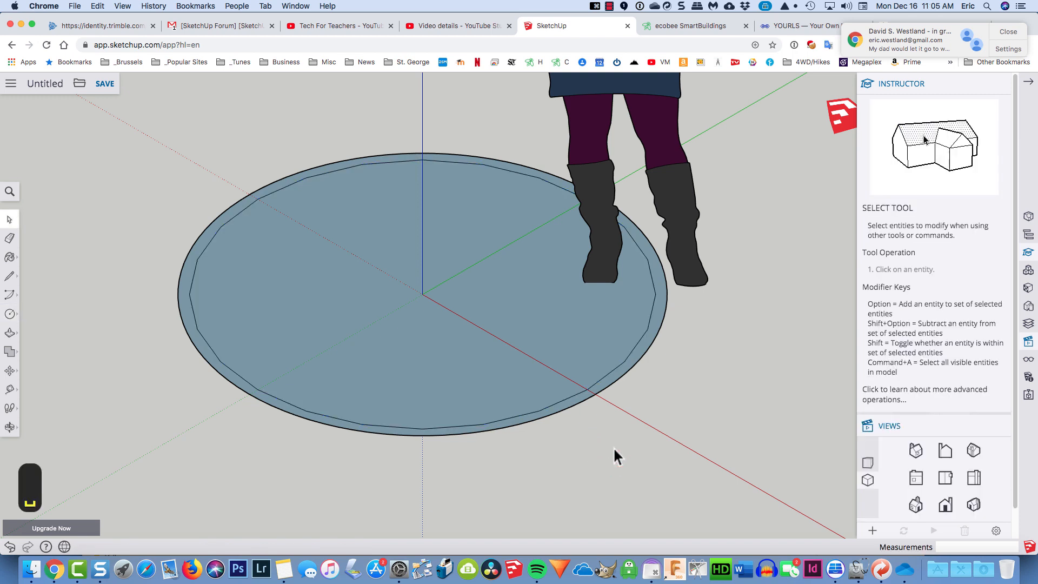
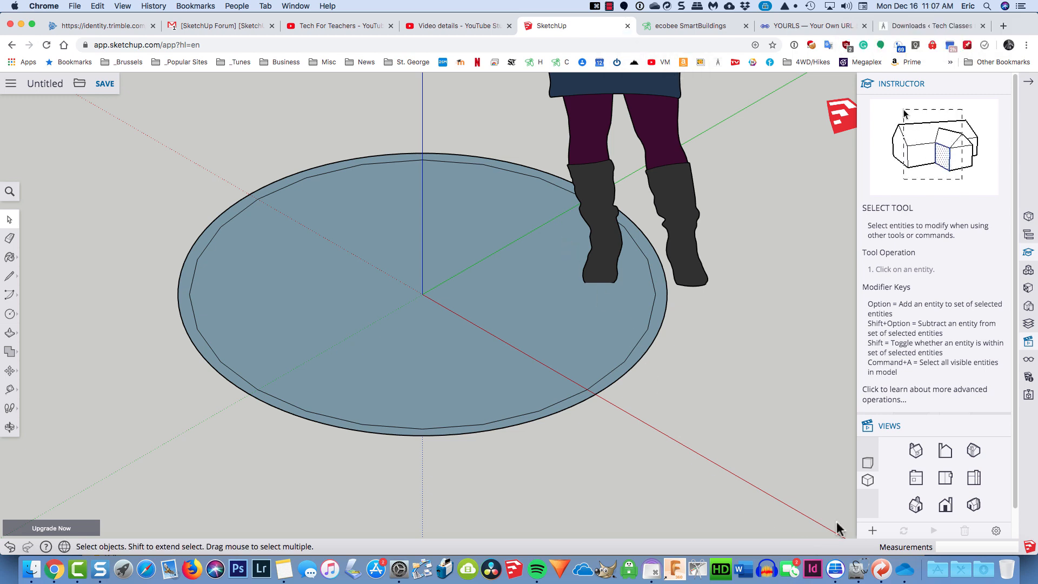
- In the top view, delete the outer 100-sided circle and the face of the inner circle
{"action": "left_click", "coordinate": [945, 478]}
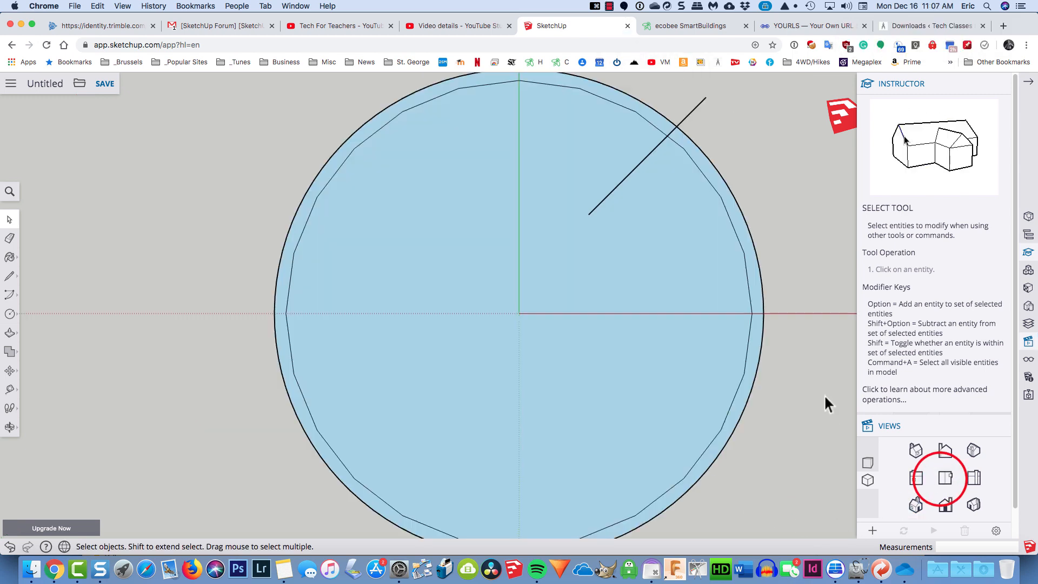
{"action": "left_click", "coordinate": [356, 136]}
{"action": "key", "text": "Delete"}
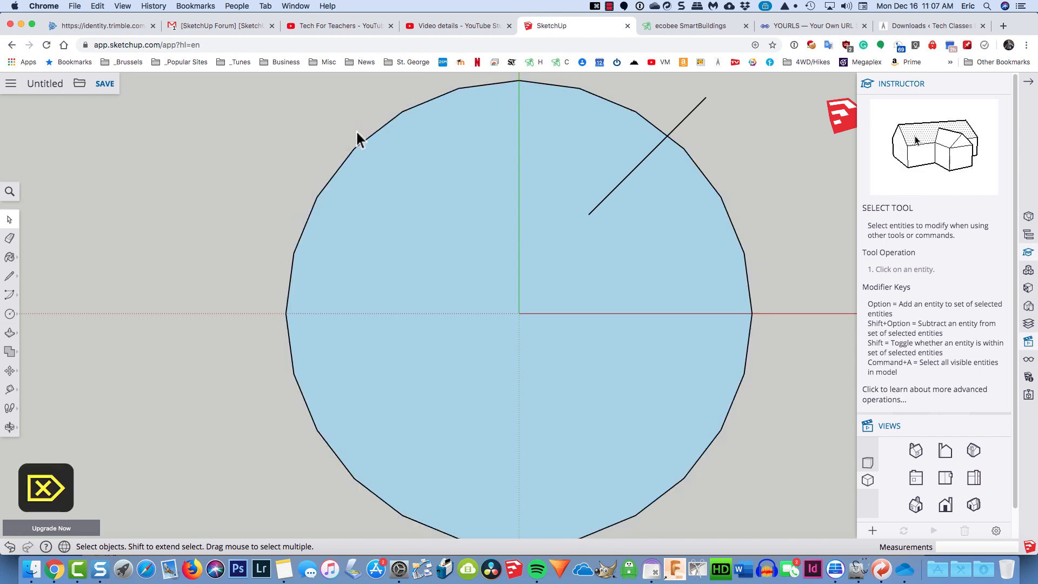
{"action": "left_click", "coordinate": [427, 204]}
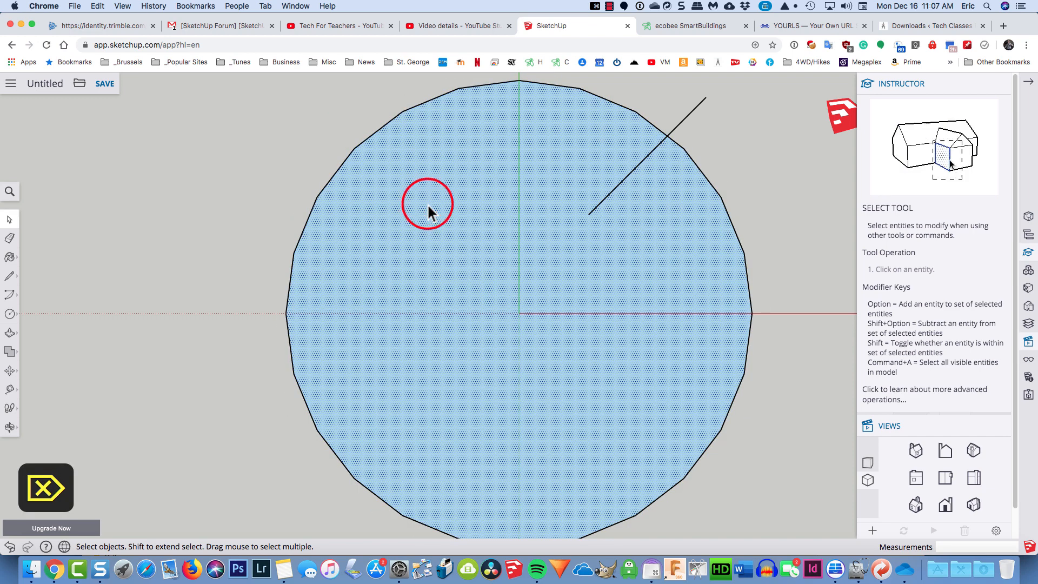
{"action": "key", "text": "Delete"}
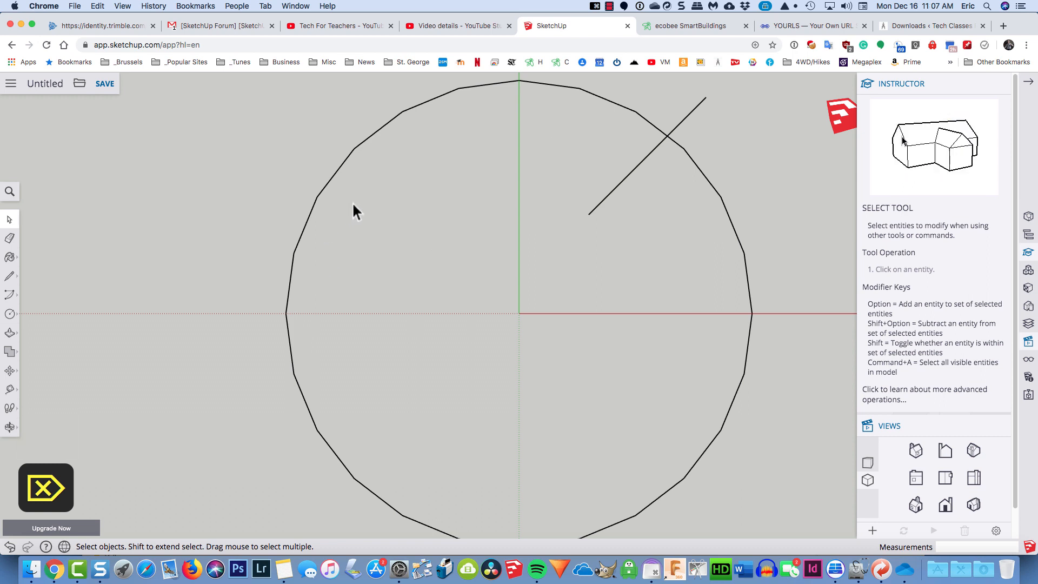
{"action": "left_click", "coordinate": [9, 277]}
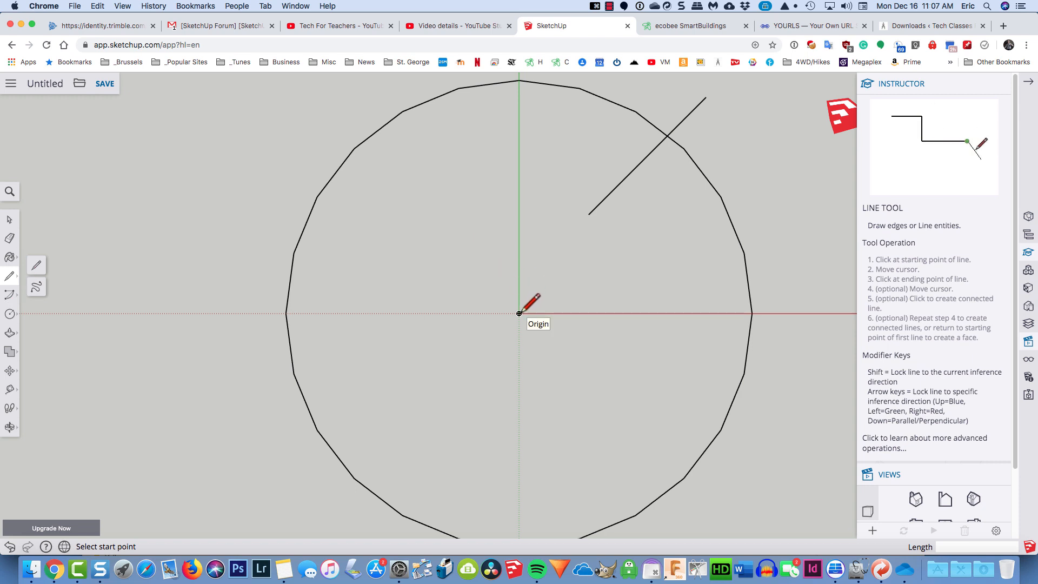
{"action": "left_click", "coordinate": [519, 313]}
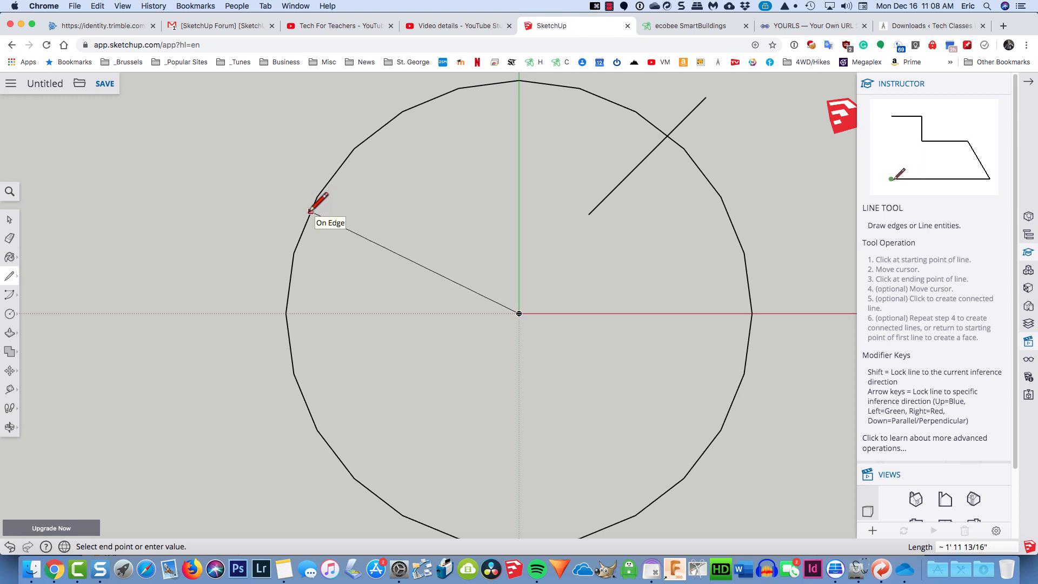
{"action": "key", "text": "Escape"}
- Draw a separate 24-sided circle below the red axis, clear of the large circle, with a radius of about 1' 3 3/16"
{"action": "scroll", "coordinate": [269, 204], "scroll_direction": "down", "scroll_amount": 3}
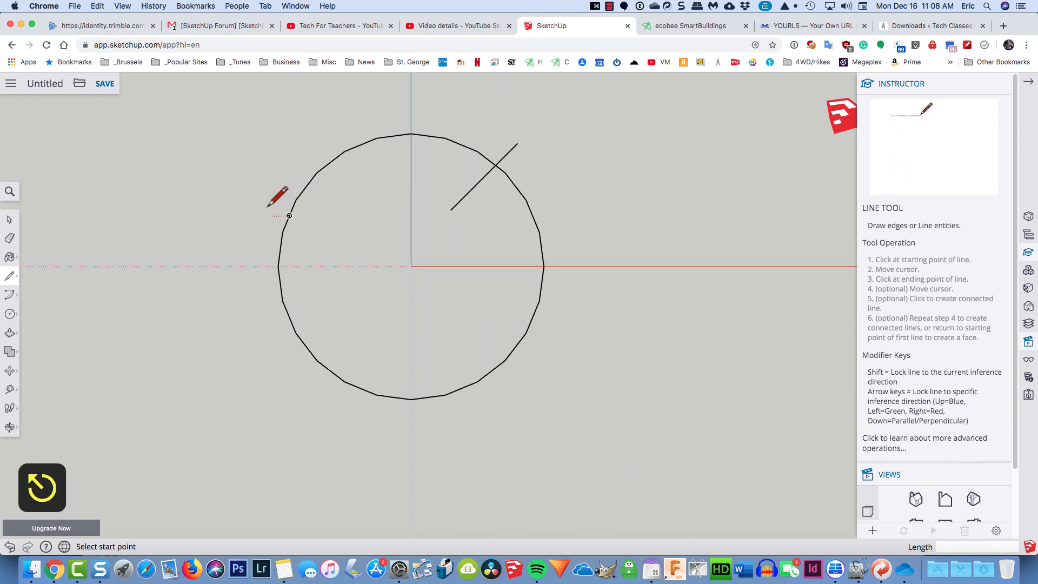
{"action": "scroll", "coordinate": [268, 206], "scroll_direction": "up", "scroll_amount": 1}
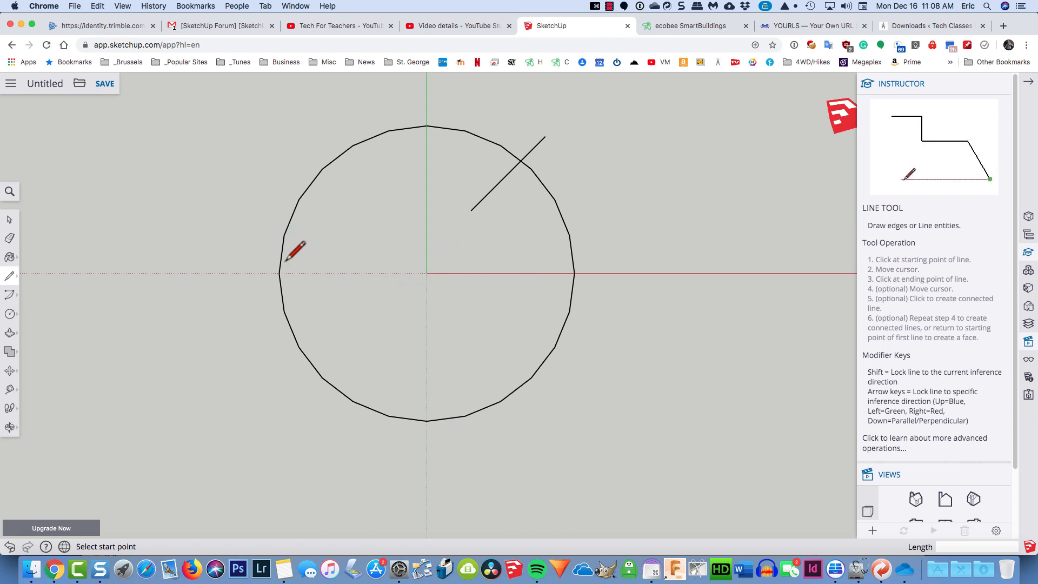
{"action": "key", "text": "c"}
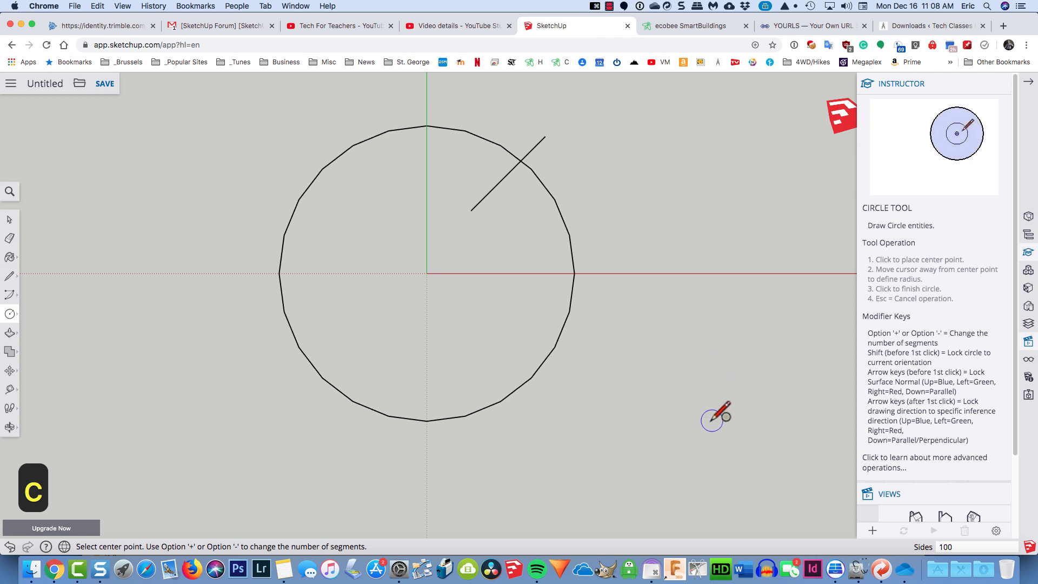
{"action": "key", "text": "Return"}
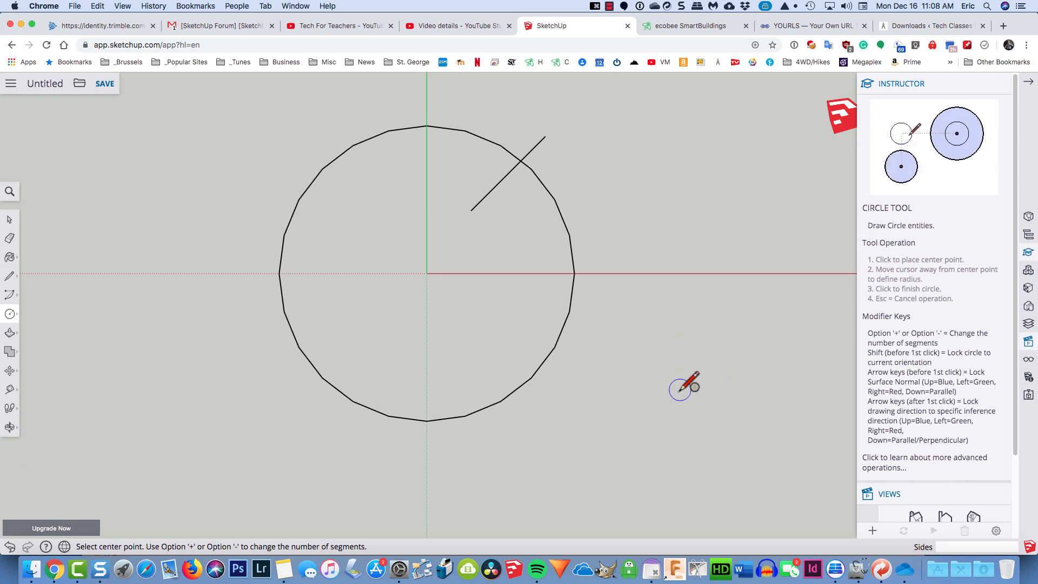
{"action": "type", "text": "24"}
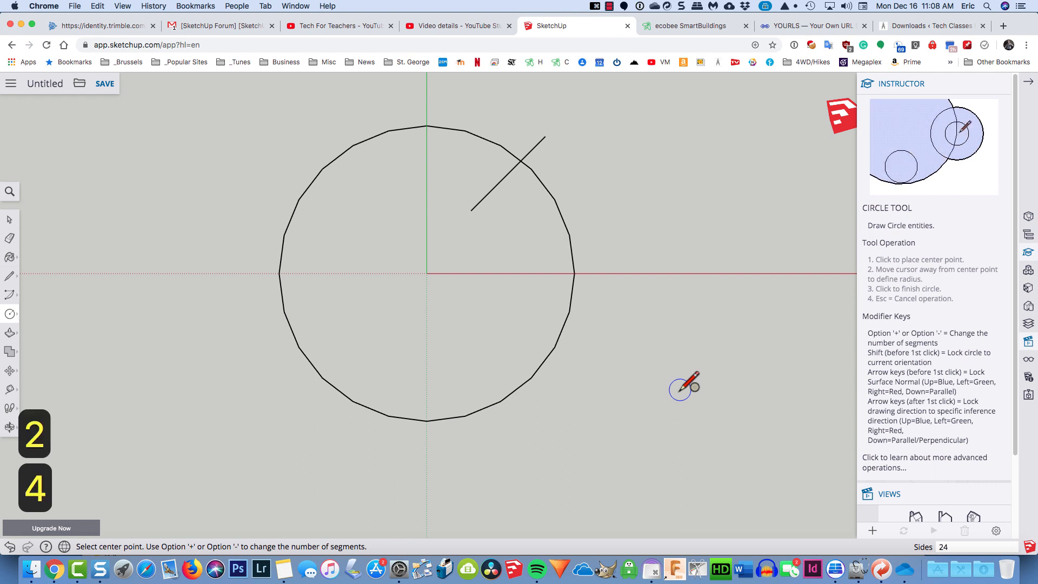
{"action": "key", "text": "Return"}
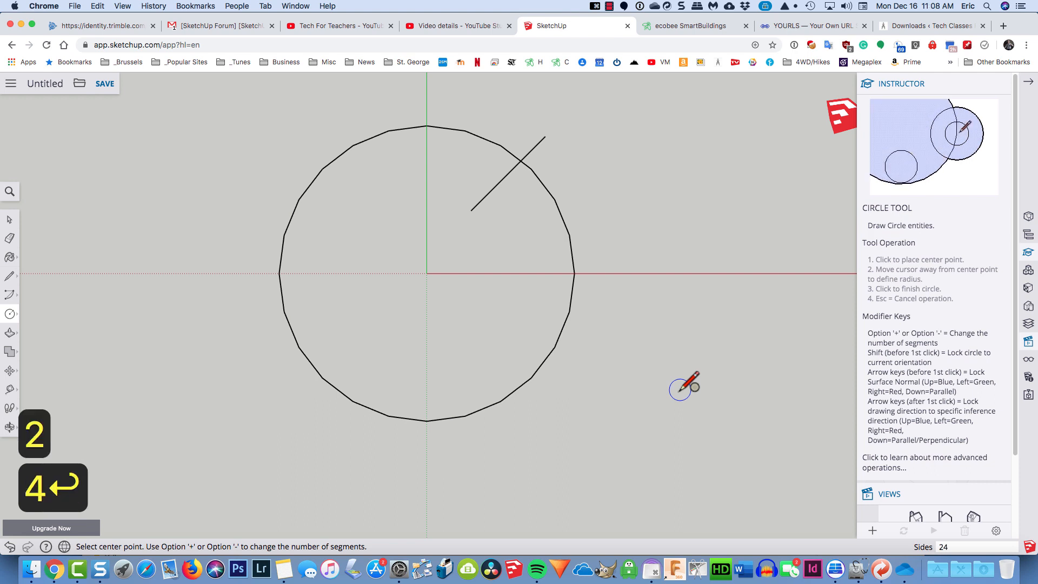
{"action": "left_click", "coordinate": [718, 435]}
{"action": "left_click", "coordinate": [715, 343]}
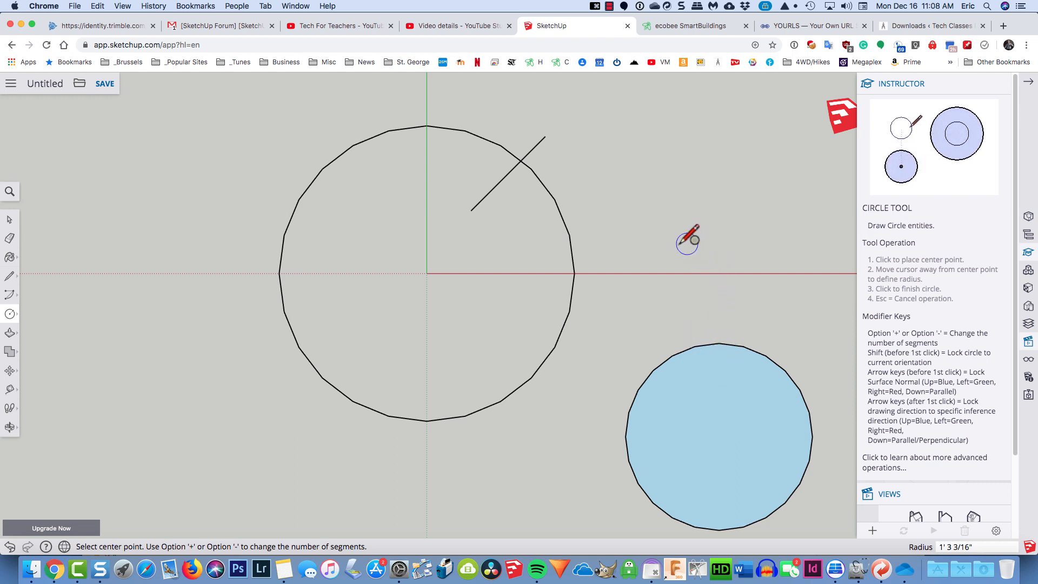
- Start a line at the centre of the smaller, filled circle
{"action": "left_click", "coordinate": [9, 278]}
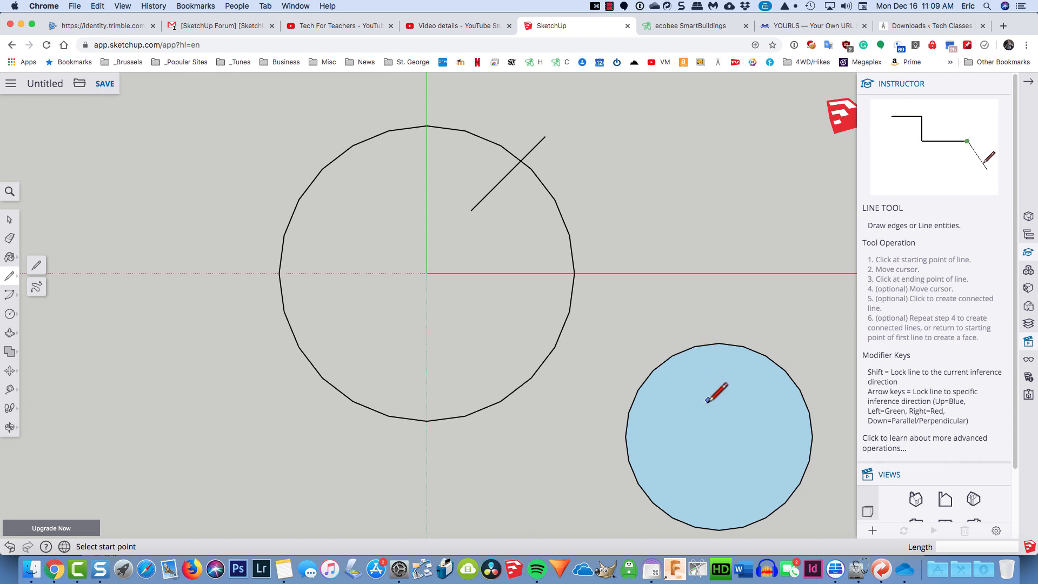
{"action": "left_click", "coordinate": [718, 436]}
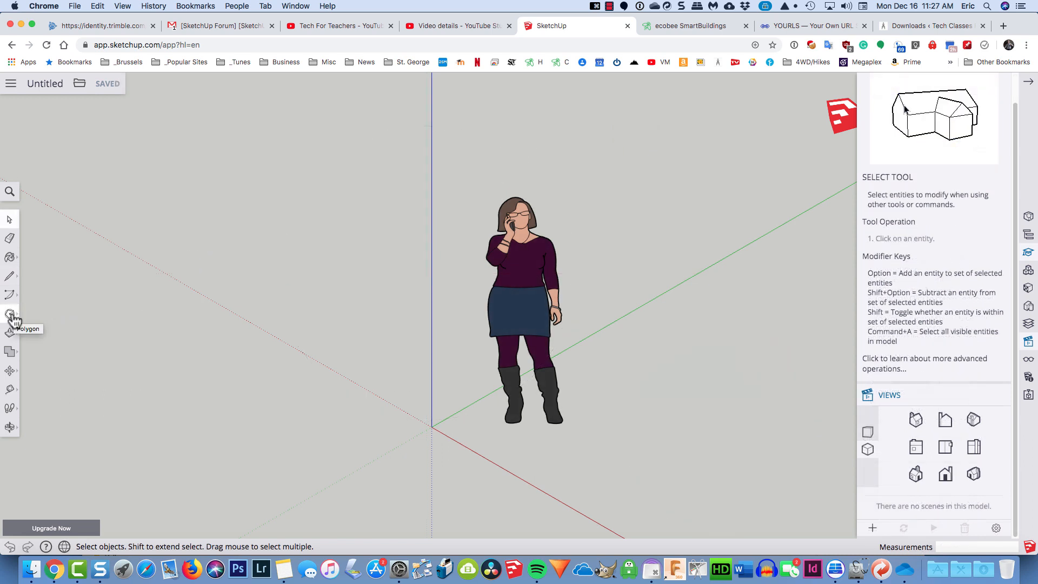
- Start the Polygon tool, try 8 sides, and settle on 5 sides
{"action": "left_click", "coordinate": [11, 314]}
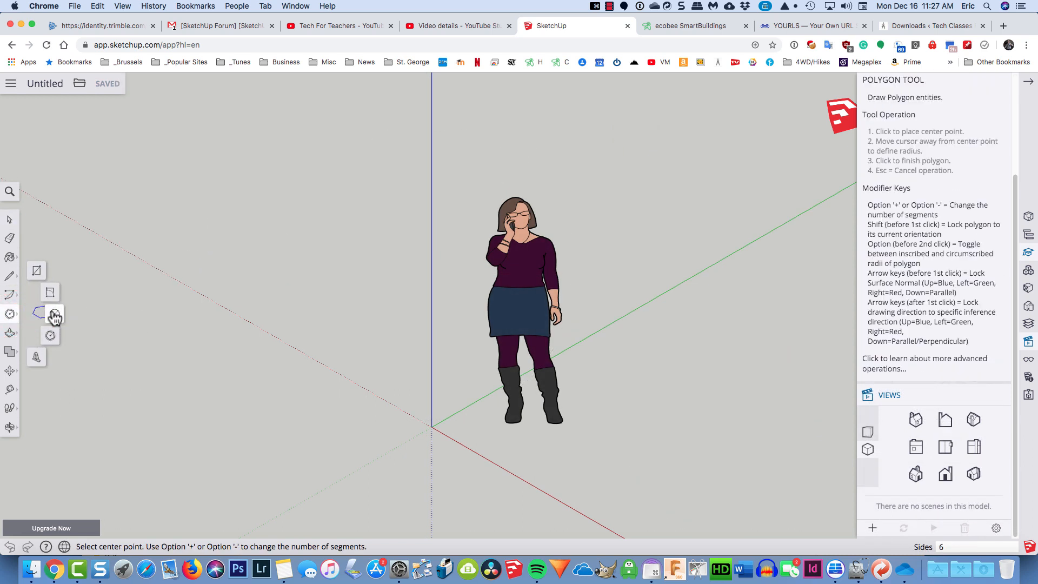
{"action": "left_click", "coordinate": [51, 336]}
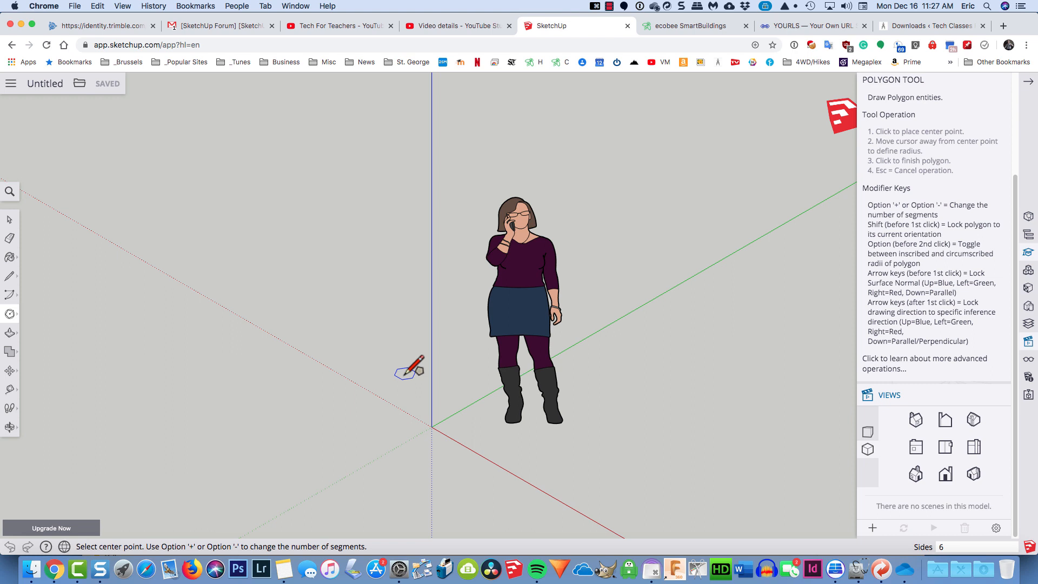
{"action": "type", "text": "8"}
{"action": "key", "text": "Return"}
{"action": "type", "text": "5"}
{"action": "key", "text": "Return"}
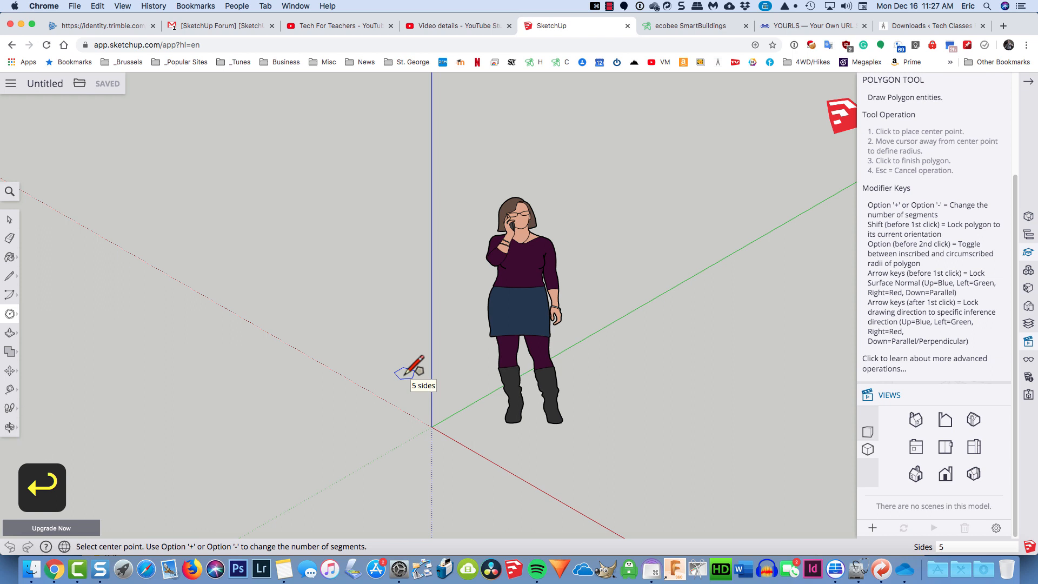
- Try locking the polygon's orientation to the red and green axes, and finish with it locked to the blue axis
{"action": "key", "text": "Up"}
{"action": "key", "text": "Right"}
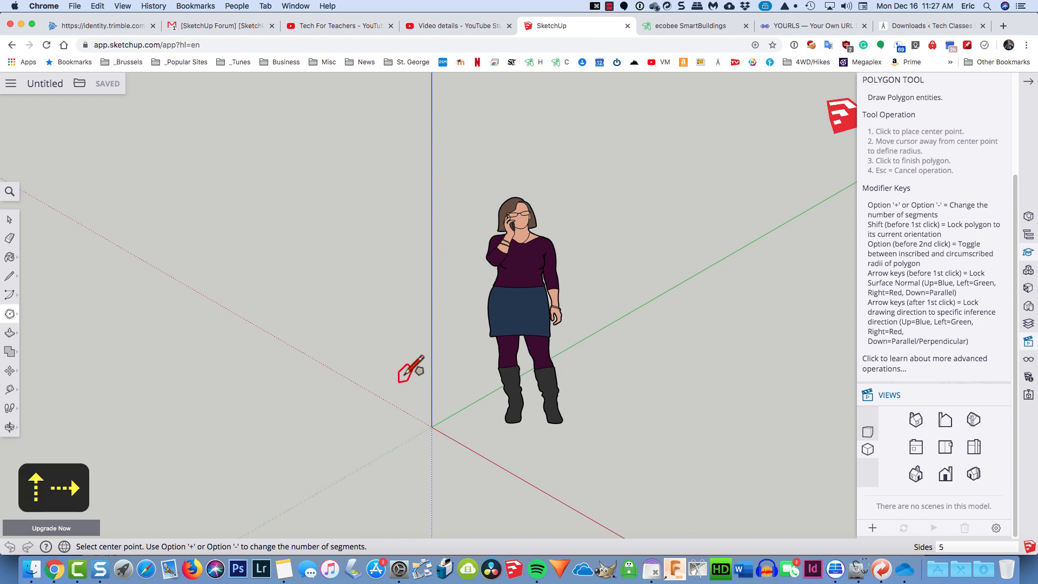
{"action": "key", "text": "Left"}
{"action": "key", "text": "Right"}
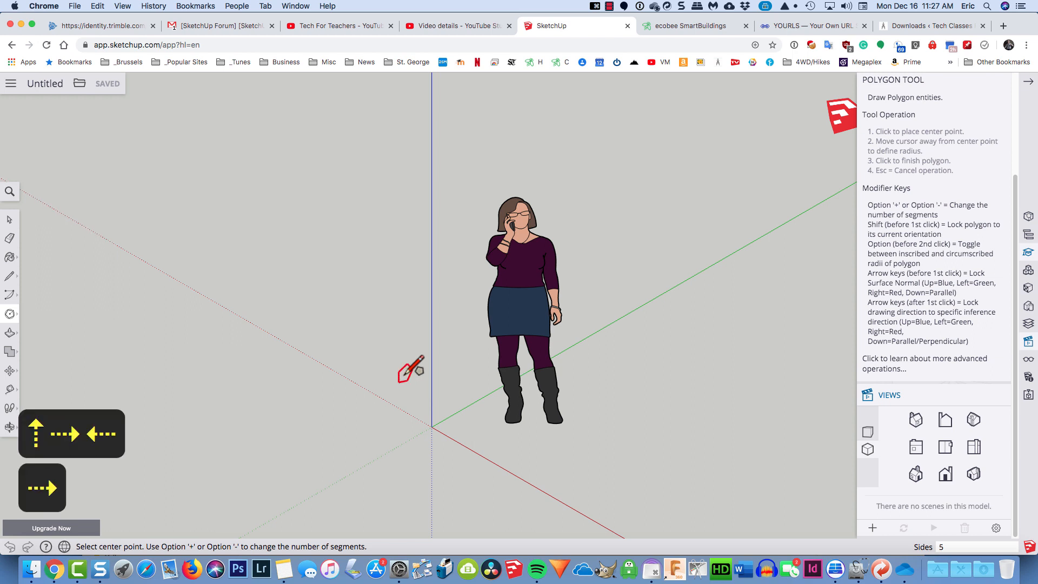
{"action": "key", "text": "Up"}
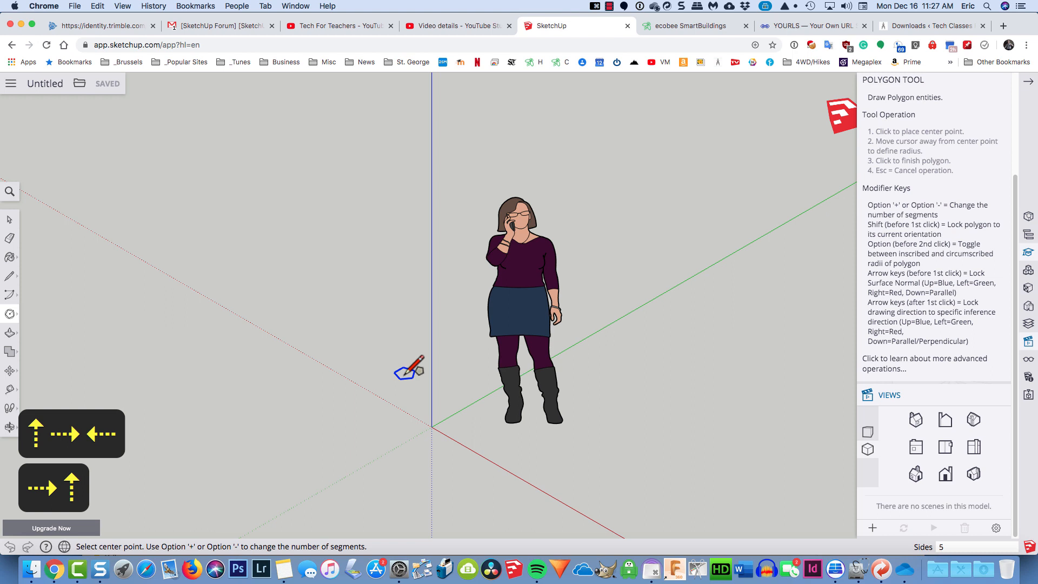
- Draw a pentagon centred on the origin with an inscribed radius of about 4' 3 1/16", and undo it in the top view
{"action": "left_click", "coordinate": [432, 427]}
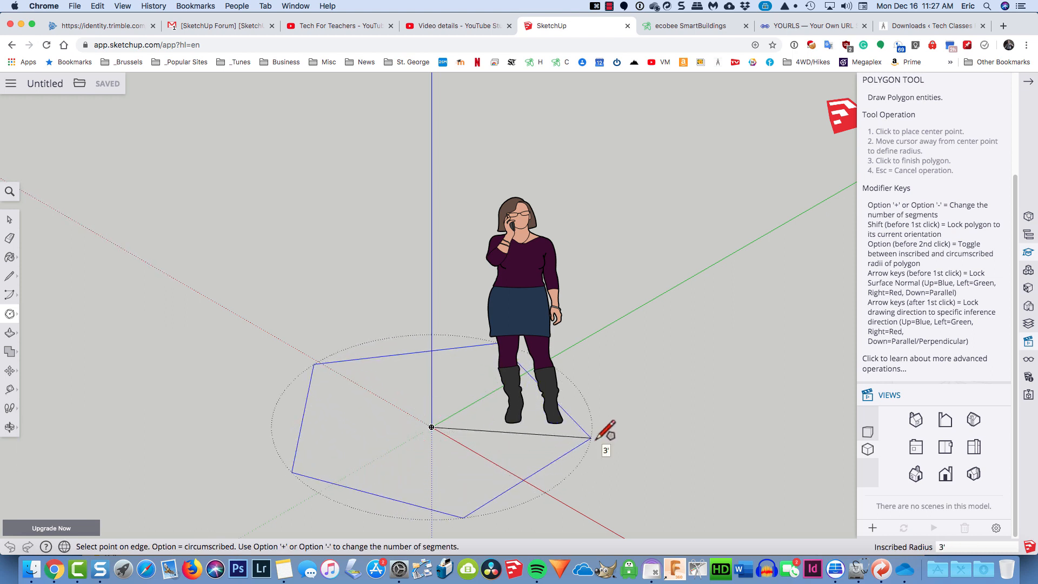
{"action": "left_click", "coordinate": [651, 393]}
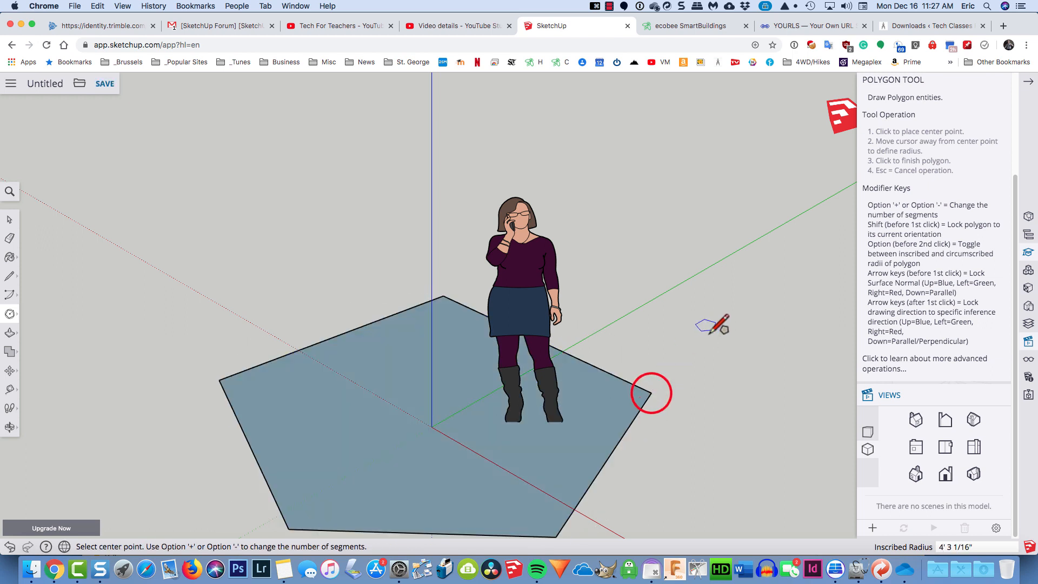
{"action": "left_click", "coordinate": [946, 447]}
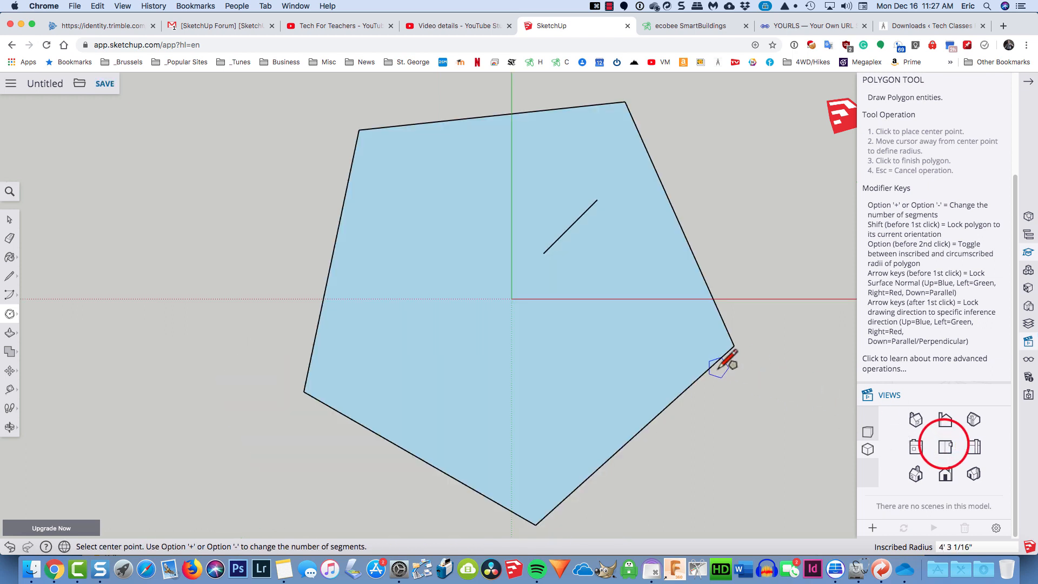
{"action": "key", "text": "super+z"}
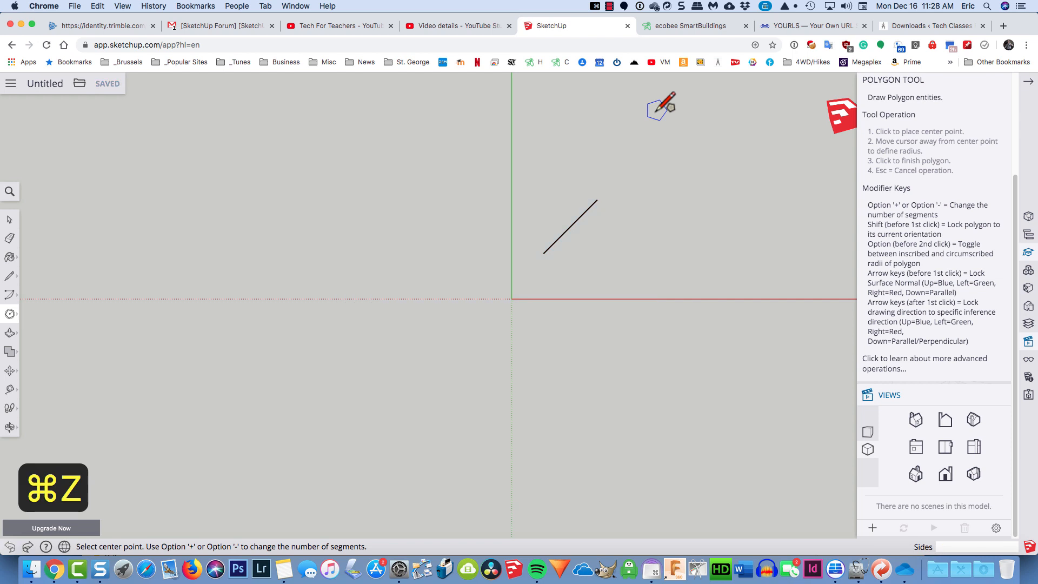
- Start a pentagon at the origin and switch back and forth between inscribed and circumscribed radius to compare the two
{"action": "left_click", "coordinate": [511, 299]}
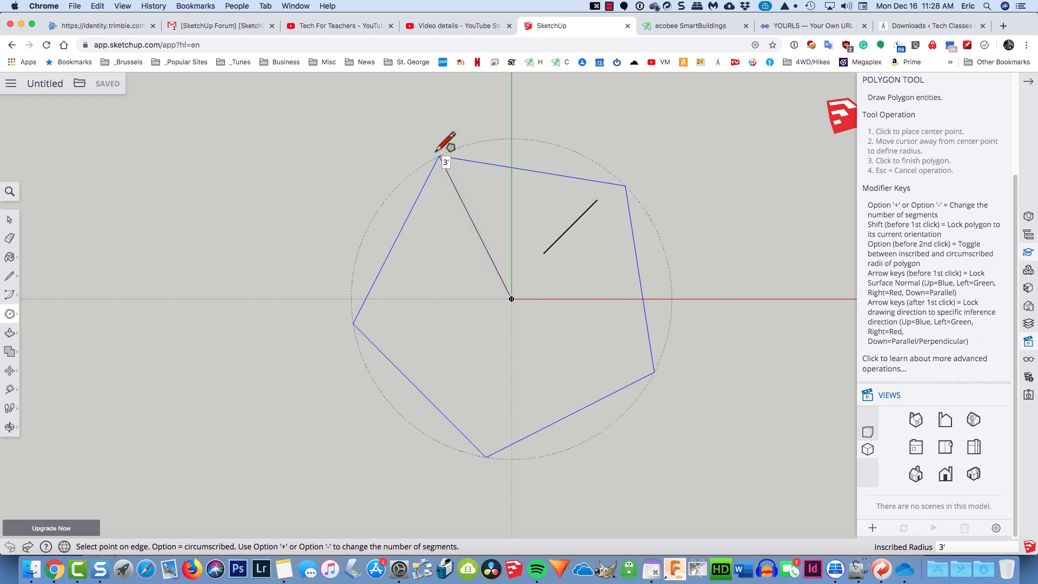
{"action": "key", "text": "alt"}
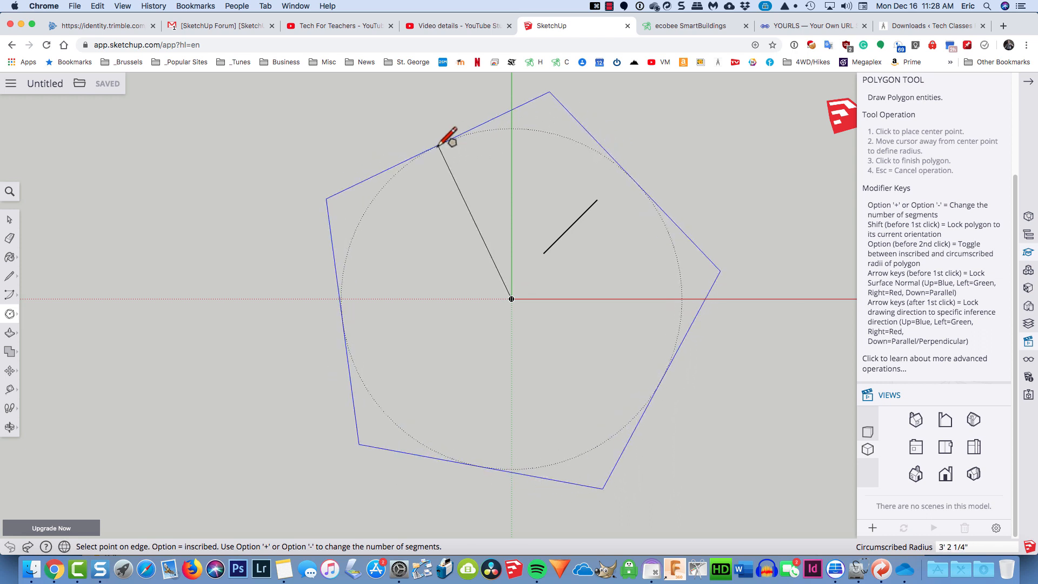
{"action": "key", "text": "alt"}
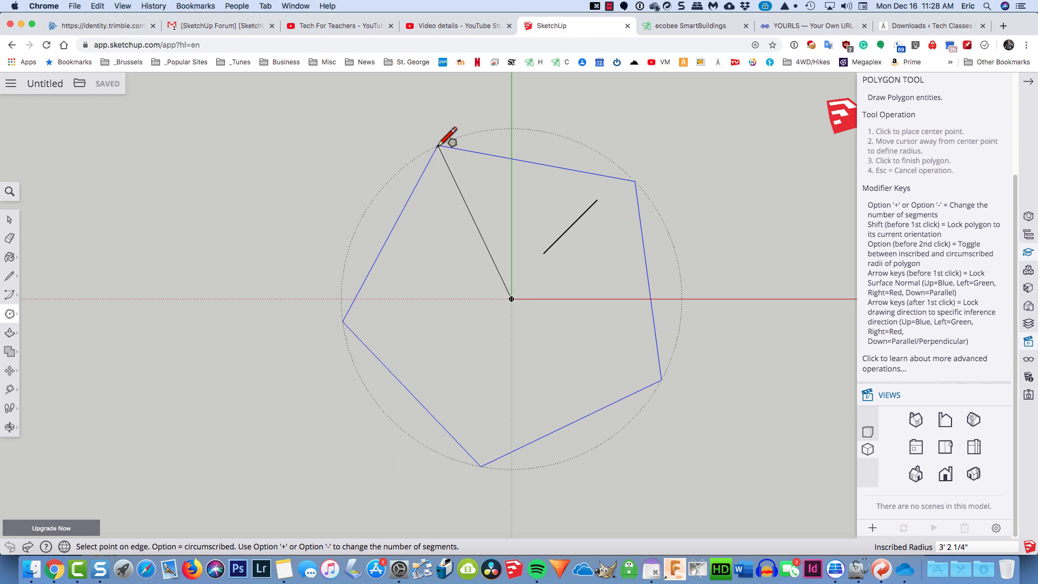
{"action": "key", "text": "alt"}
{"action": "key", "text": "alt"}
{"action": "key", "text": "alt"}
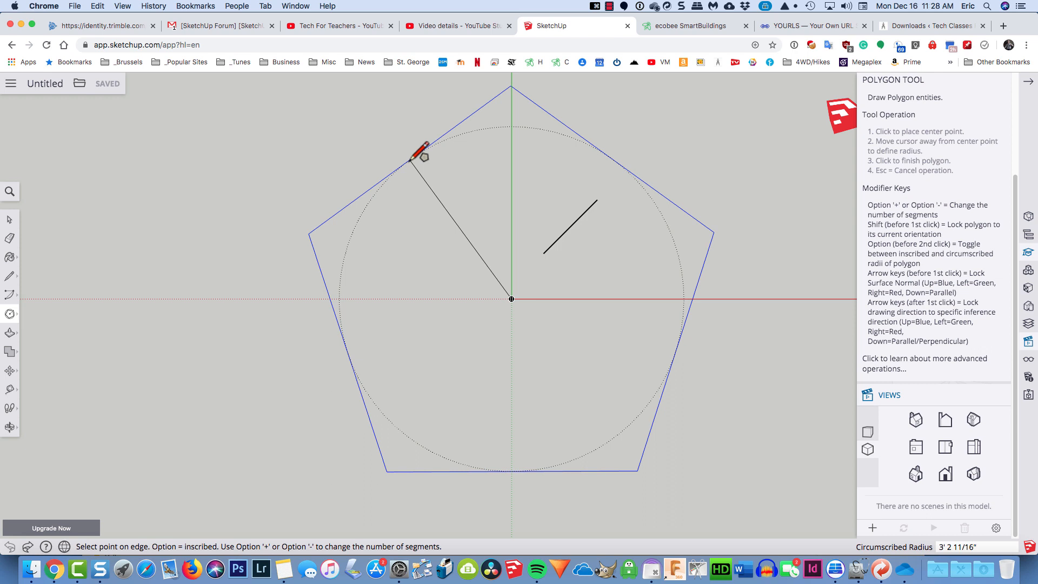
{"action": "key", "text": "alt"}
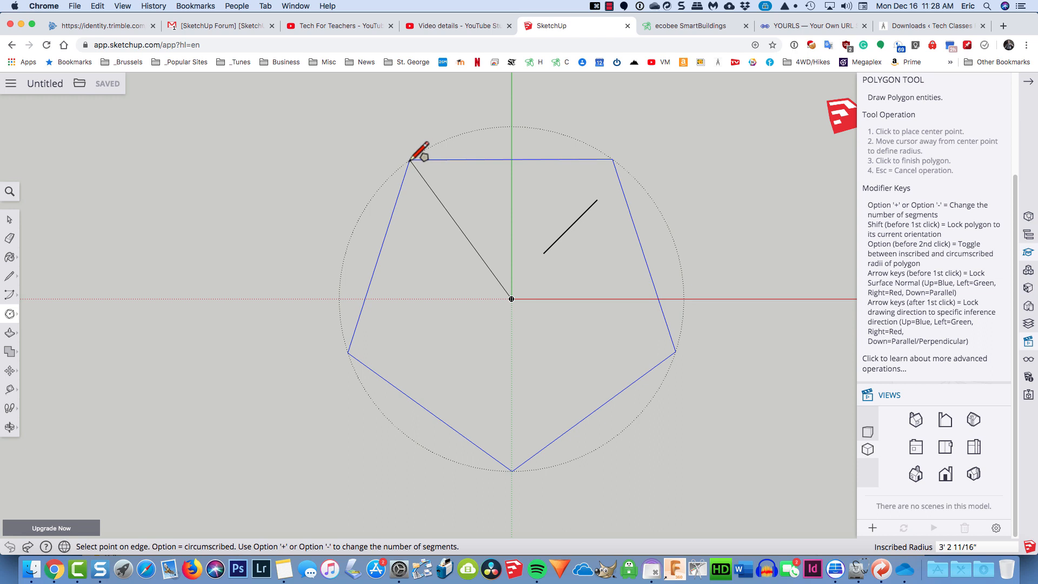
{"action": "key", "text": "alt"}
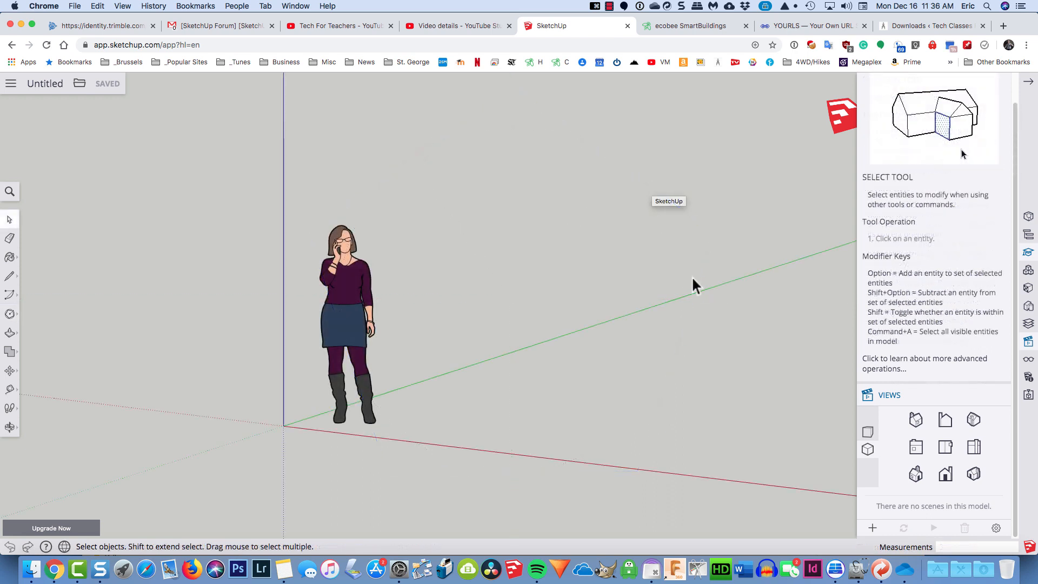
- In the top view, delete the scale figure near the origin
{"action": "left_click", "coordinate": [943, 448]}
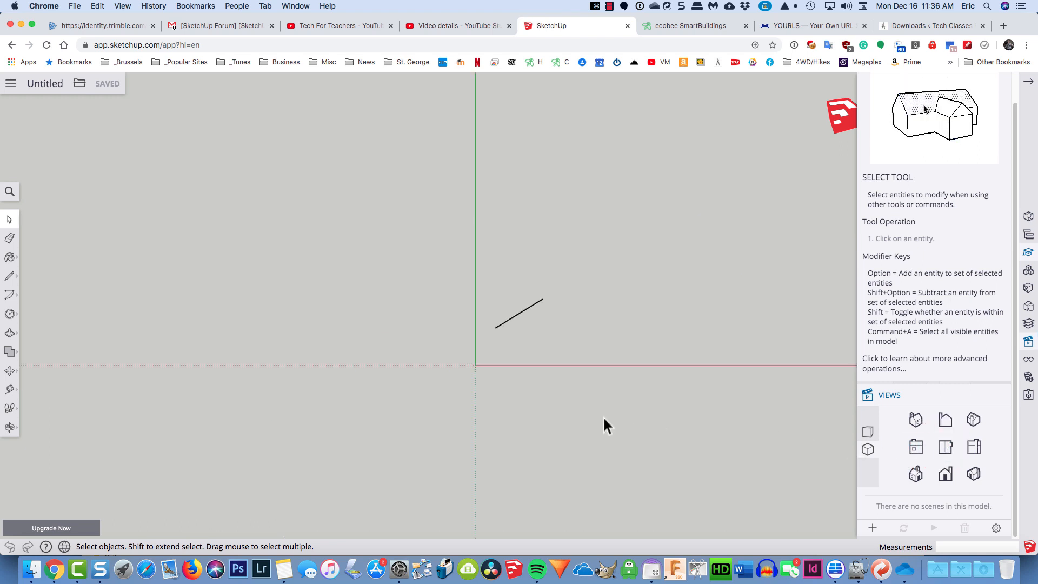
{"action": "middle_click_drag", "start_coordinate": [733, 409], "coordinate": [334, 452], "text": "shift"}
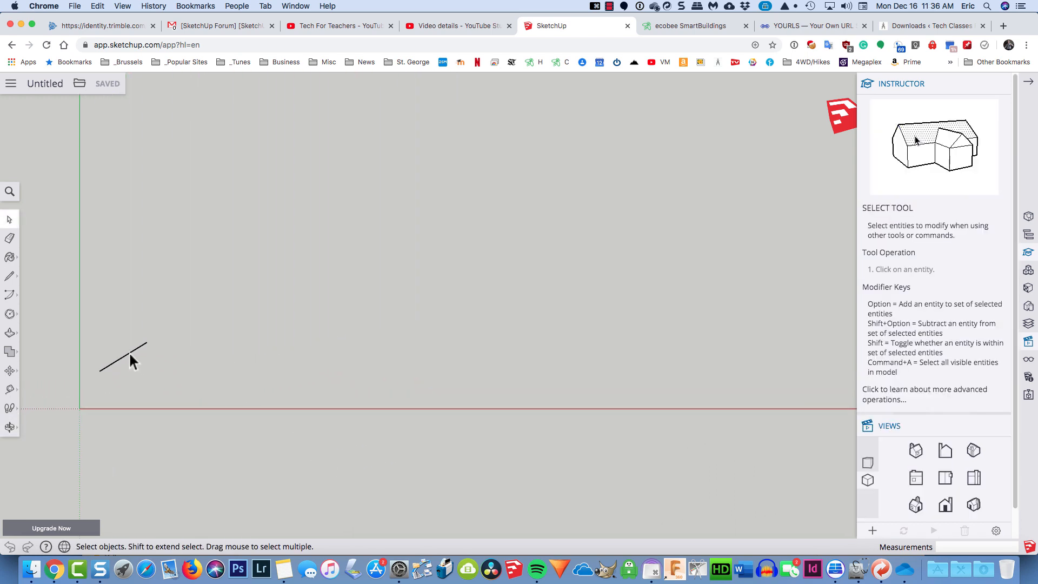
{"action": "key", "text": "Delete"}
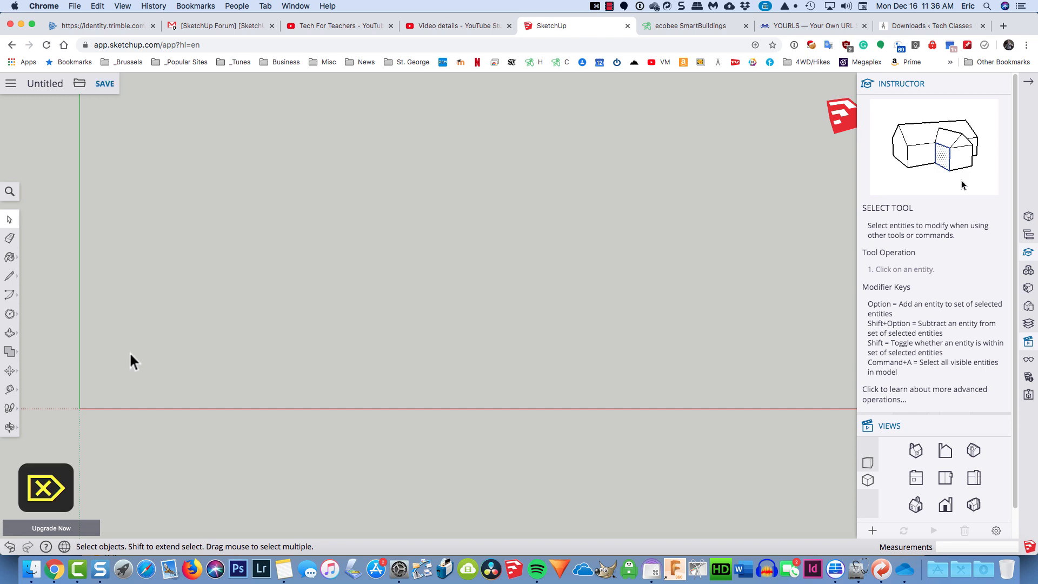
- Draw a 45-degree centre-point arc around the origin, starting on the red axis, and undo it
{"action": "left_click", "coordinate": [12, 296]}
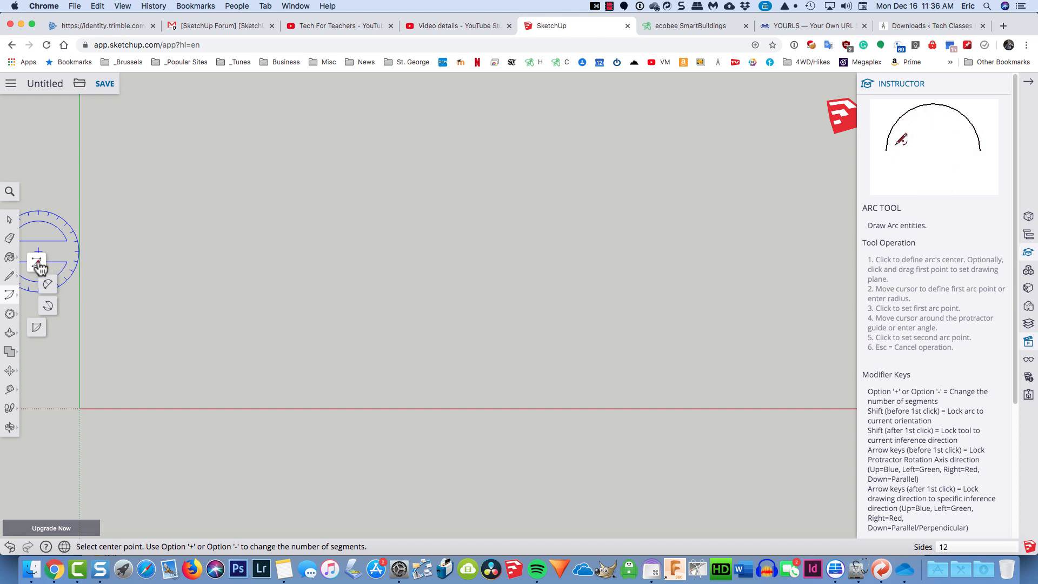
{"action": "left_click", "coordinate": [38, 263]}
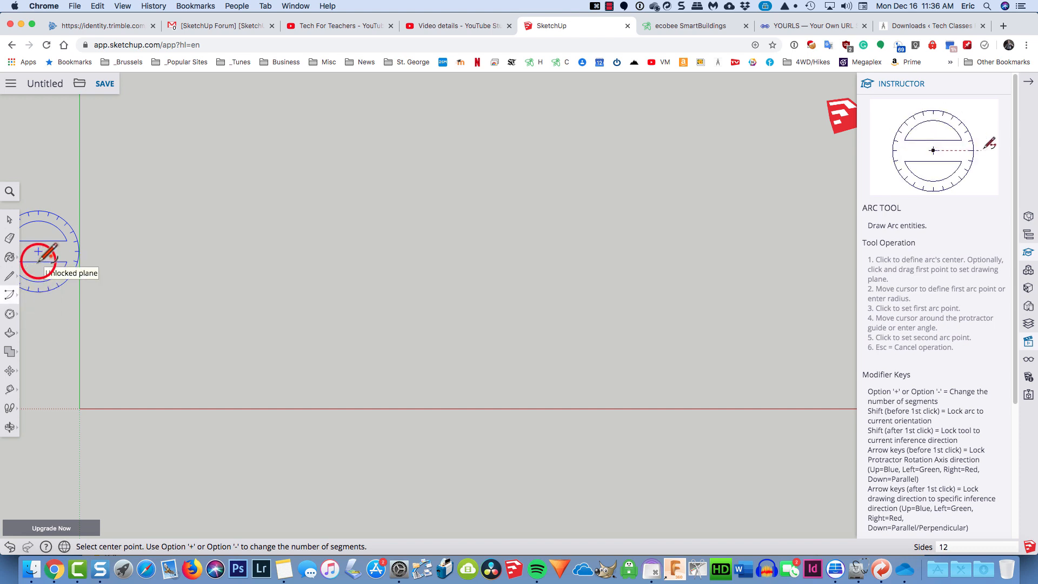
{"action": "left_click", "coordinate": [79, 409]}
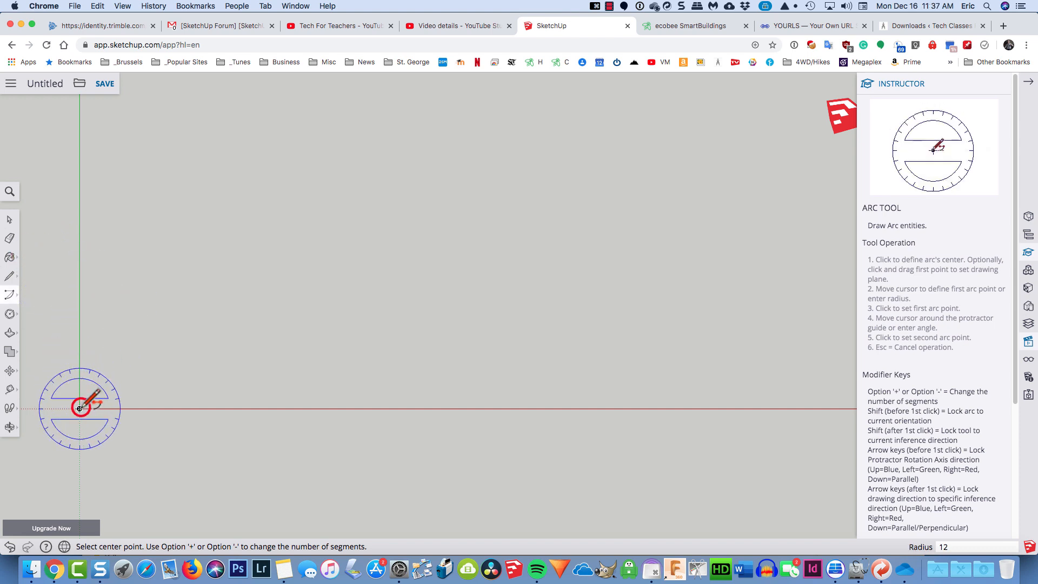
{"action": "left_click", "coordinate": [254, 409]}
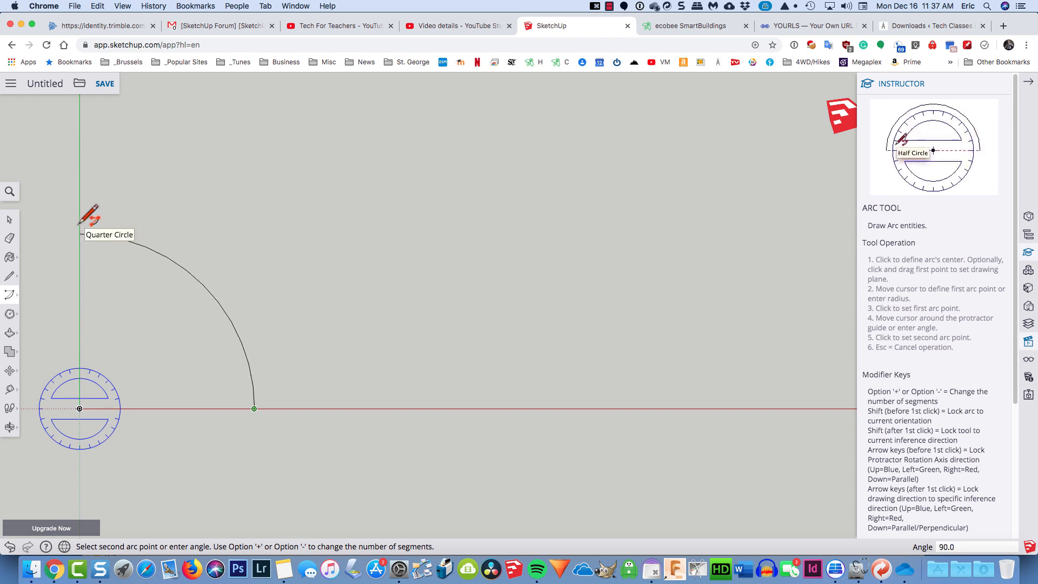
{"action": "key", "text": "Return"}
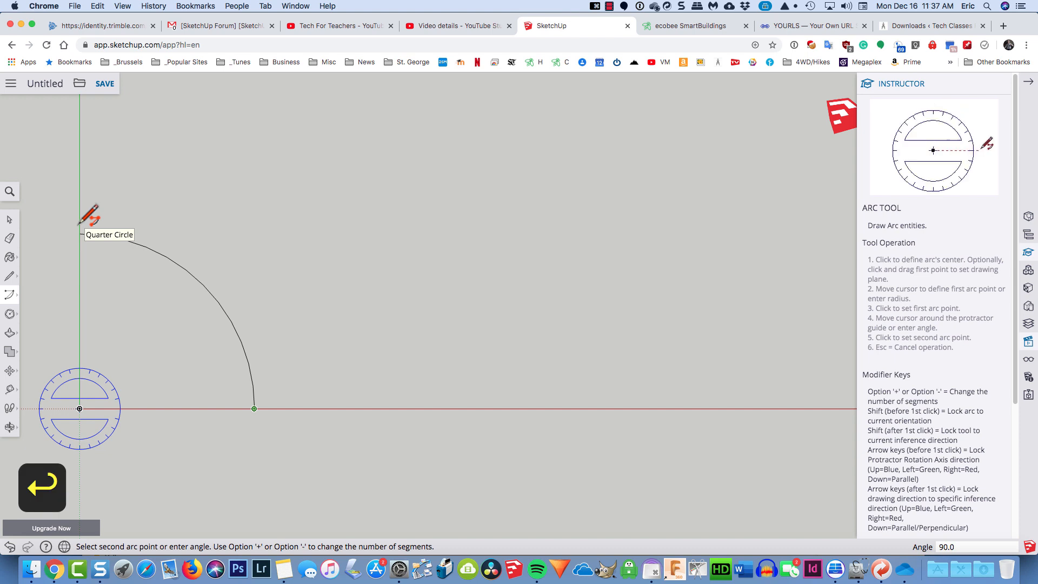
{"action": "type", "text": "45"}
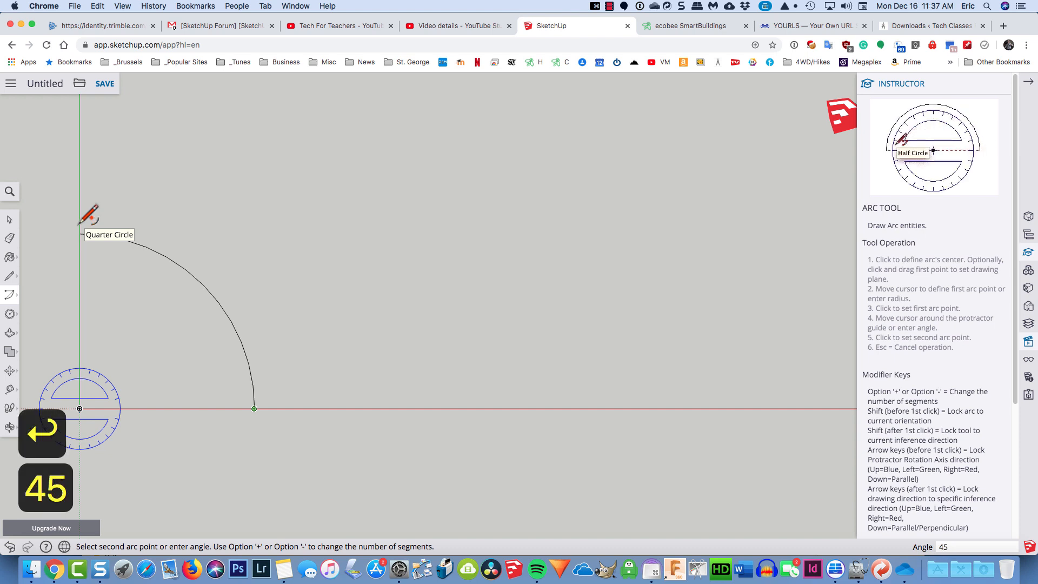
{"action": "key", "text": "Return"}
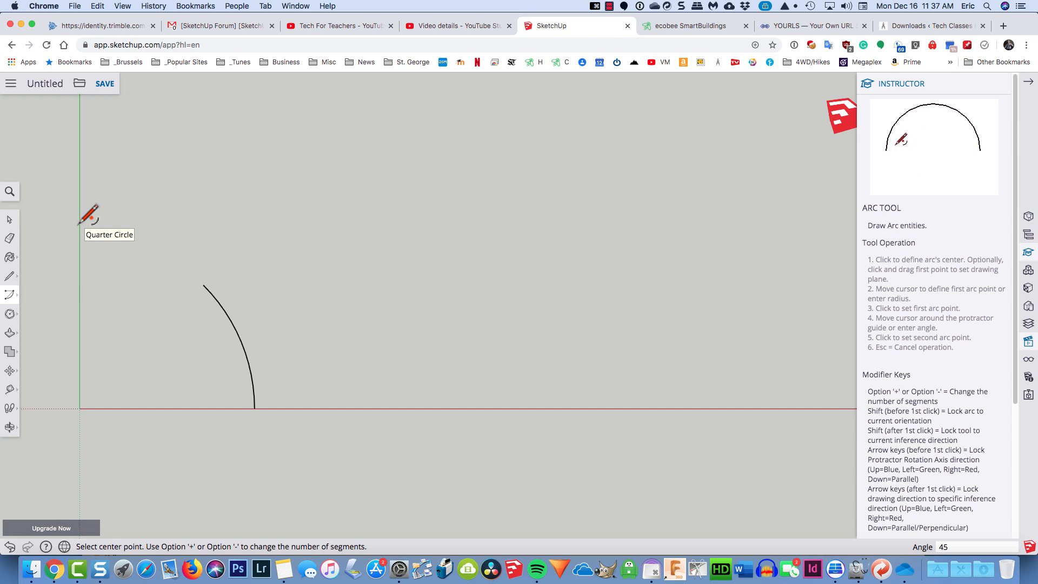
{"action": "key", "text": "super+z"}
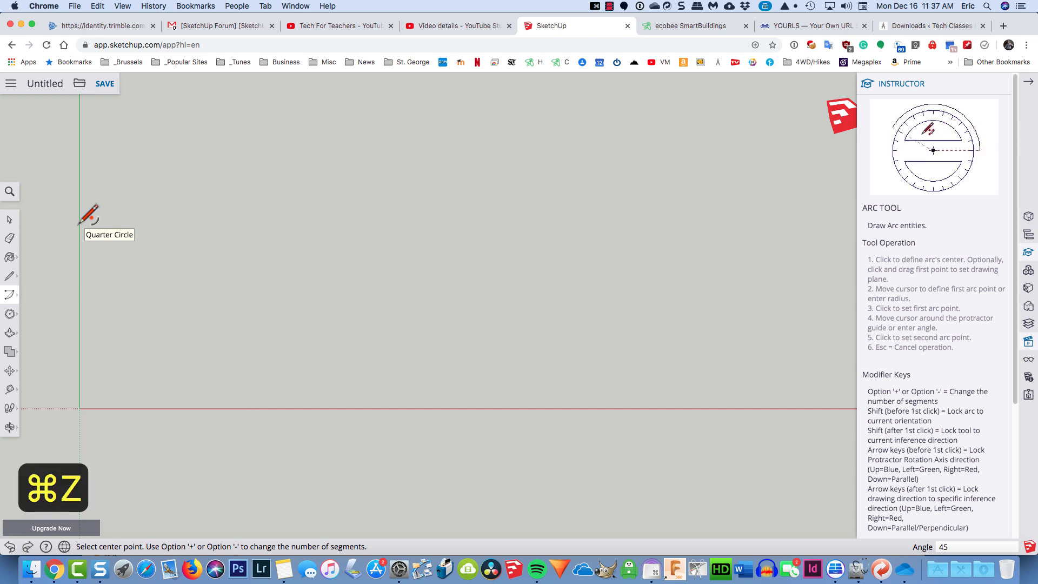
- Draw a rectangle from the origin, about 5' 6 13/16" along the red axis by 4' 1 1/4" along the green axis
{"action": "key", "text": "r"}
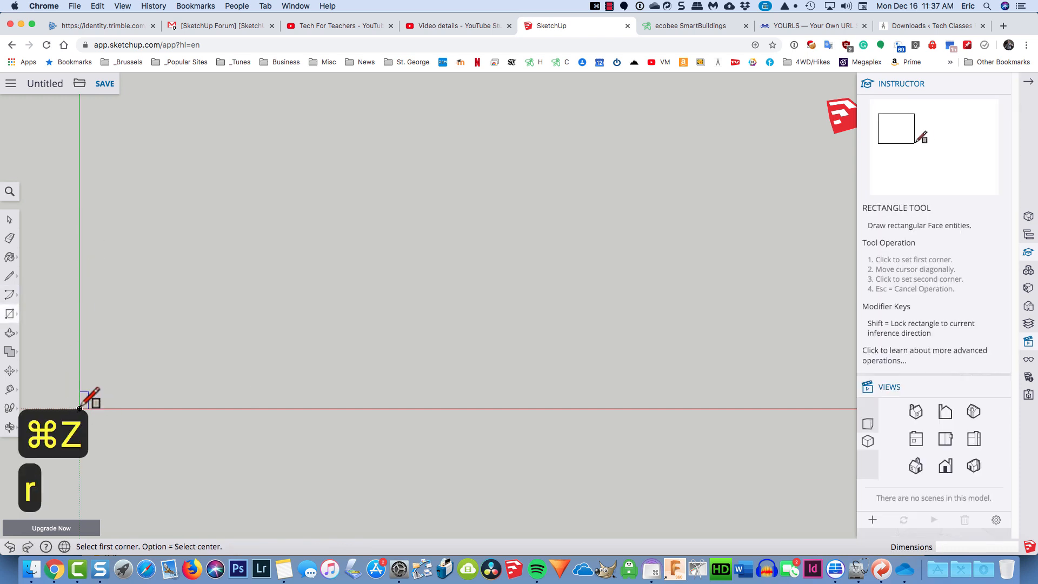
{"action": "left_click", "coordinate": [80, 409]}
{"action": "left_click", "coordinate": [297, 248]}
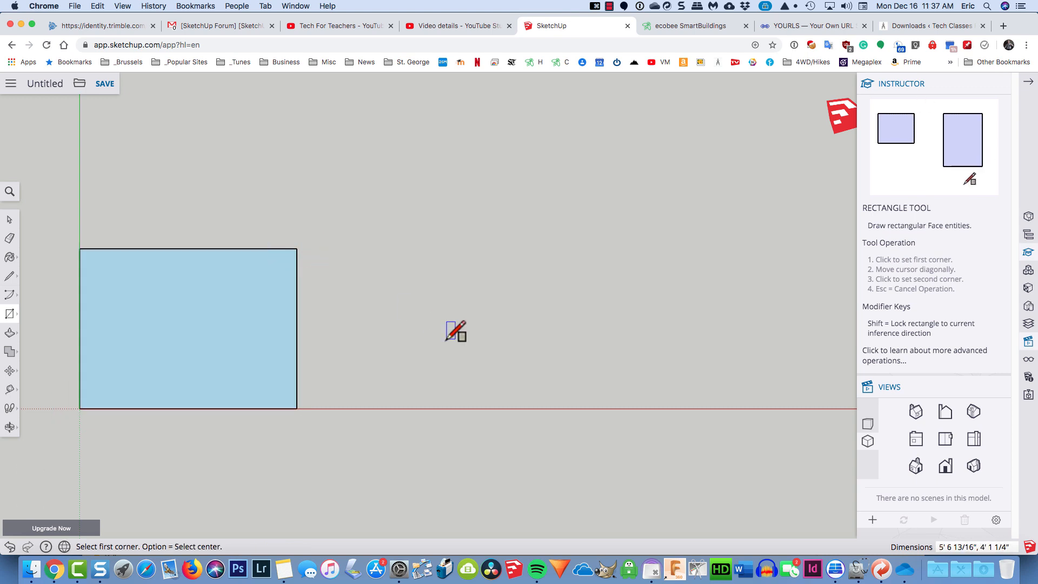
- Add a half-circle 2-point arc across the rectangle's edge farthest from the red axis, bulging outward about 2' 9 7/16"
{"action": "left_click", "coordinate": [9, 294]}
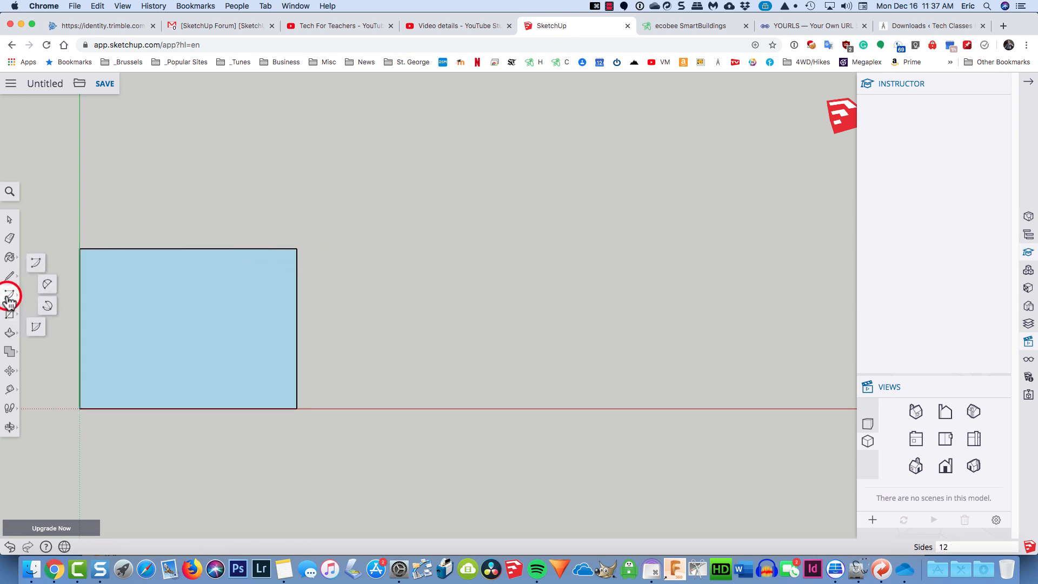
{"action": "left_click", "coordinate": [51, 283]}
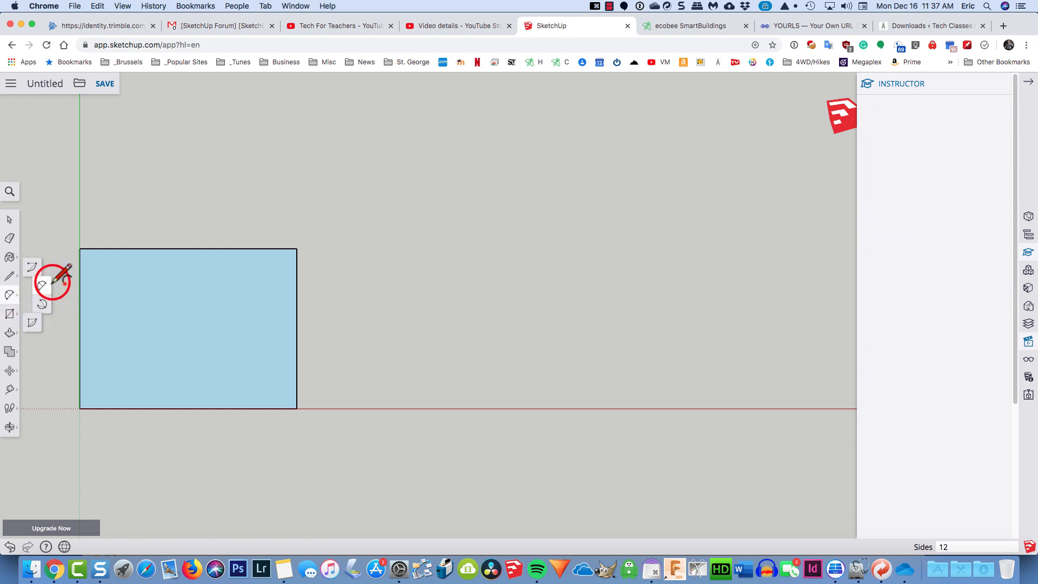
{"action": "left_click", "coordinate": [80, 249]}
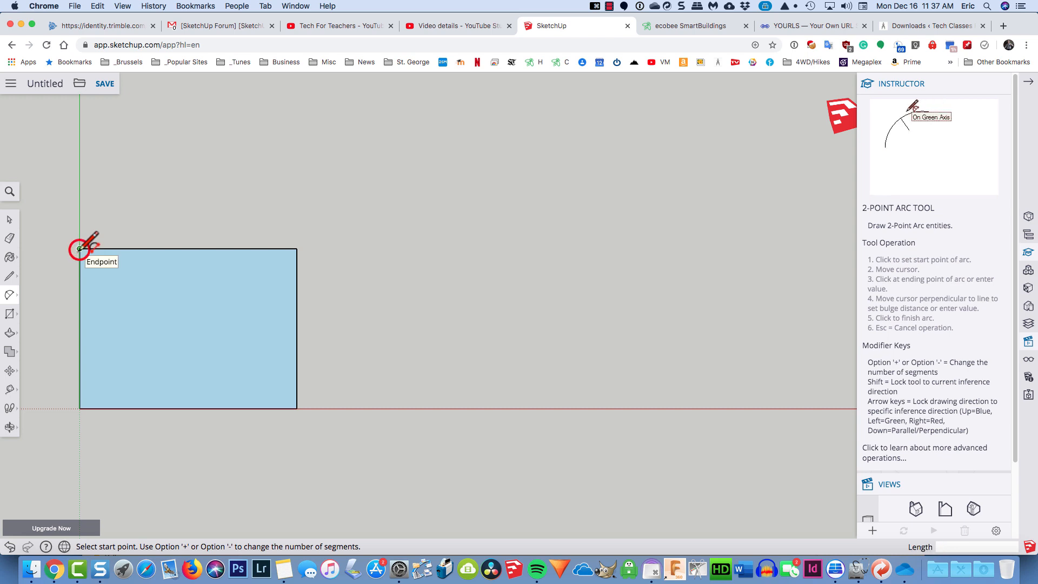
{"action": "left_click", "coordinate": [296, 249]}
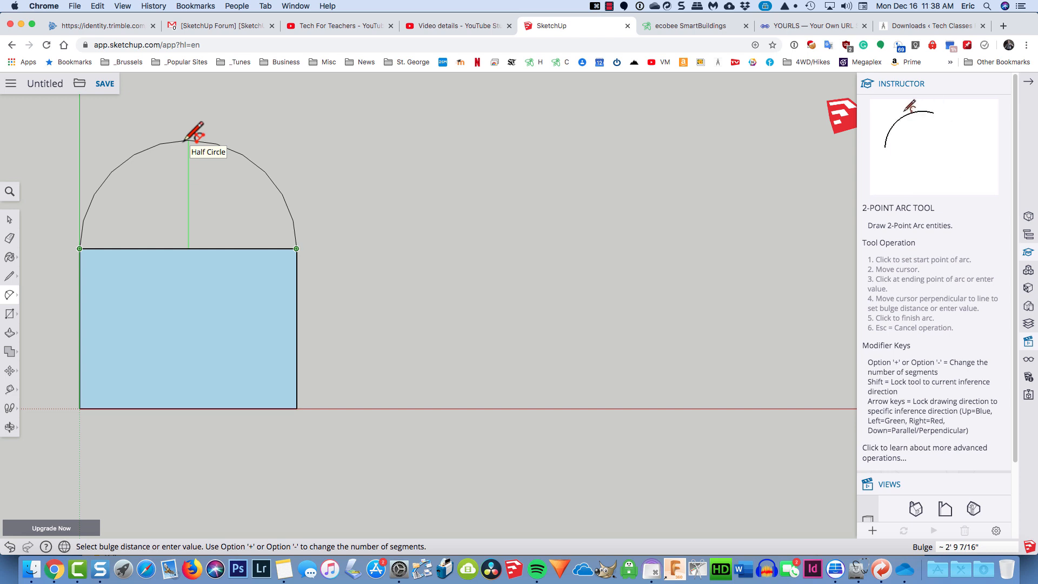
{"action": "left_click", "coordinate": [184, 140]}
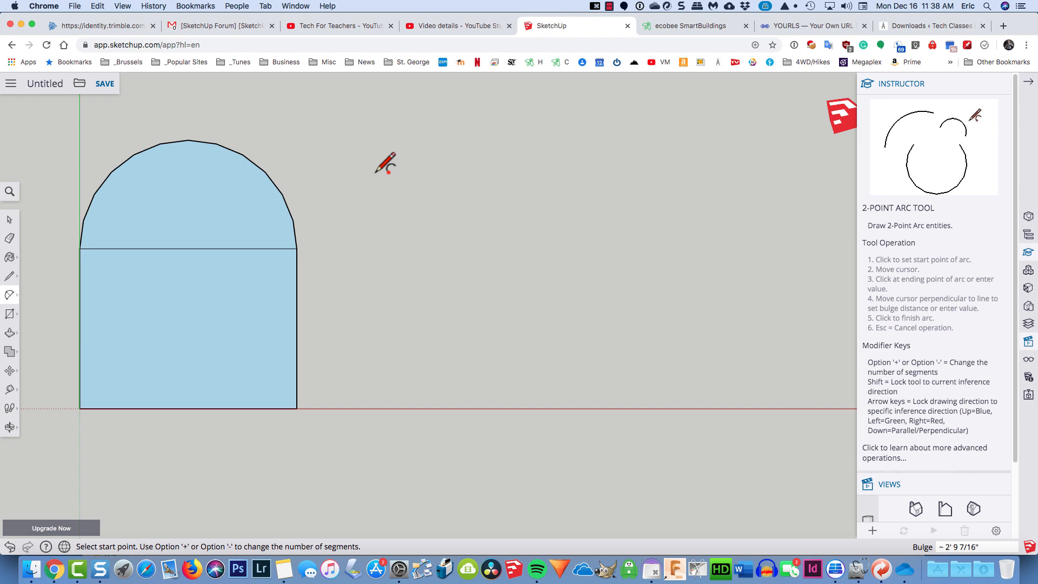
- Draw a pie to the right of the arched shape, centred on the red axis, starting along it and sweeping about 92 degrees
{"action": "left_click", "coordinate": [10, 295]}
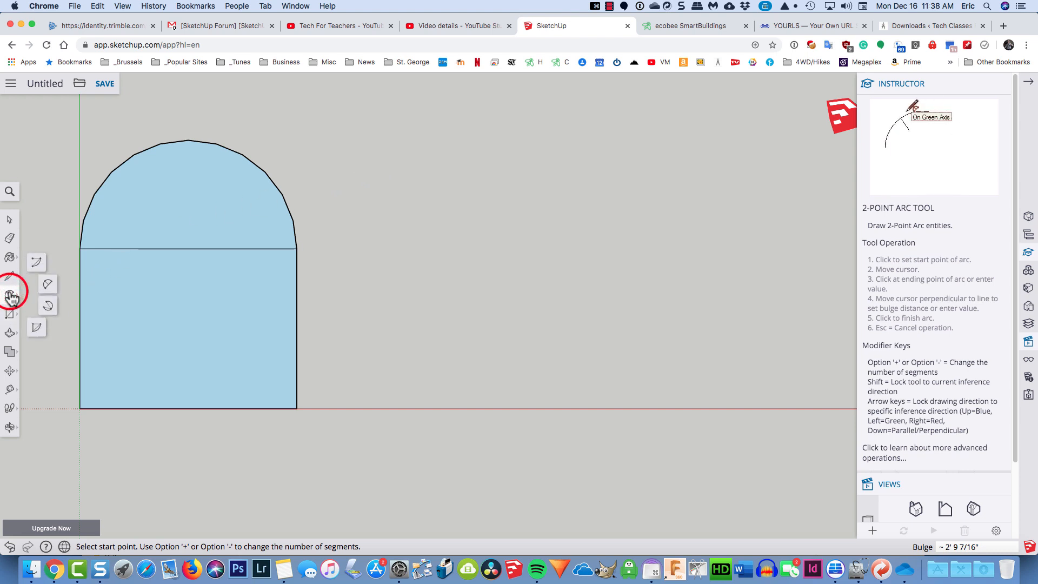
{"action": "left_click", "coordinate": [37, 327]}
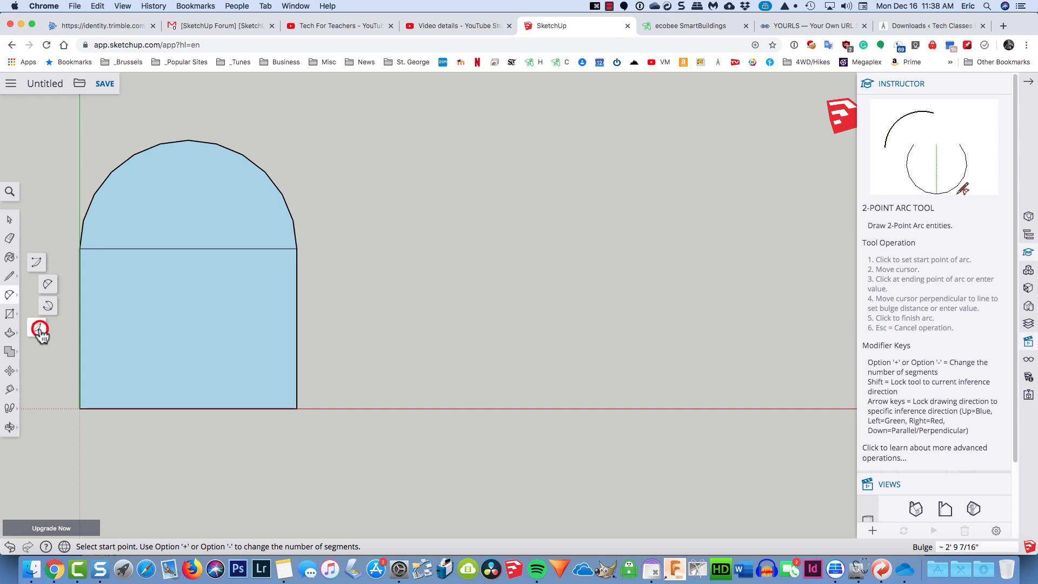
{"action": "left_click", "coordinate": [446, 409]}
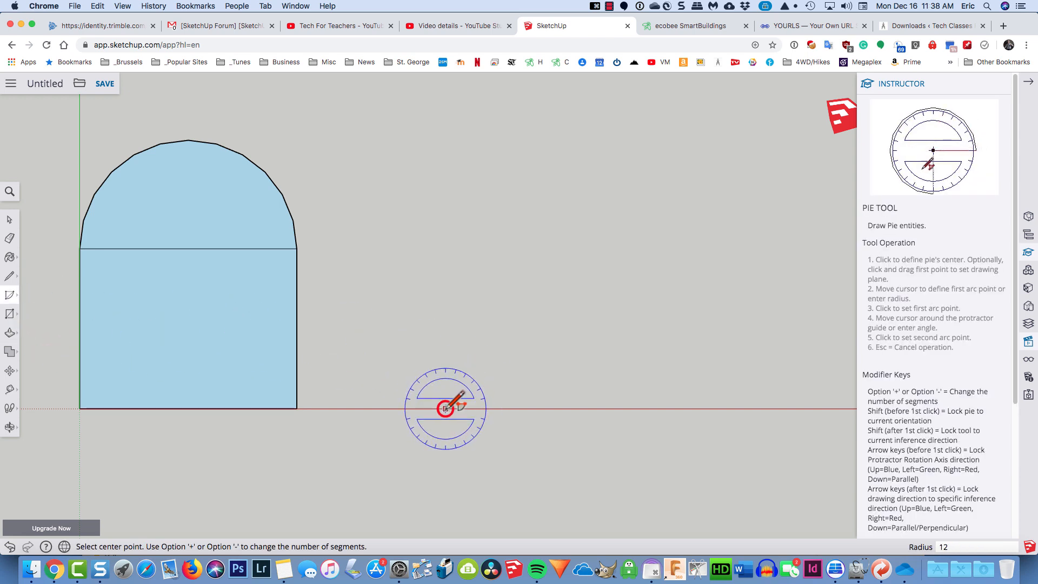
{"action": "left_click", "coordinate": [693, 408]}
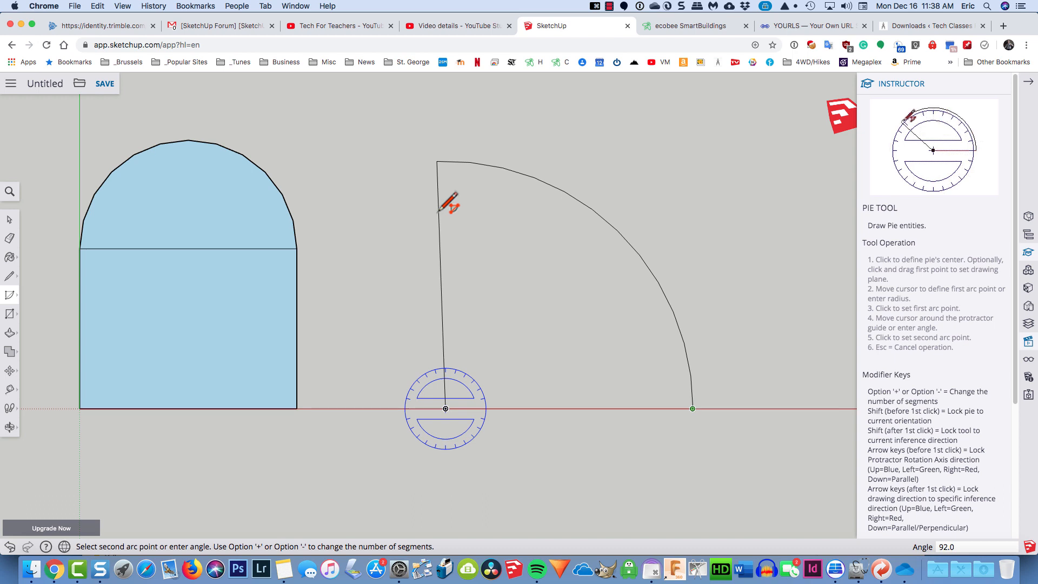
{"action": "left_click", "coordinate": [442, 209]}
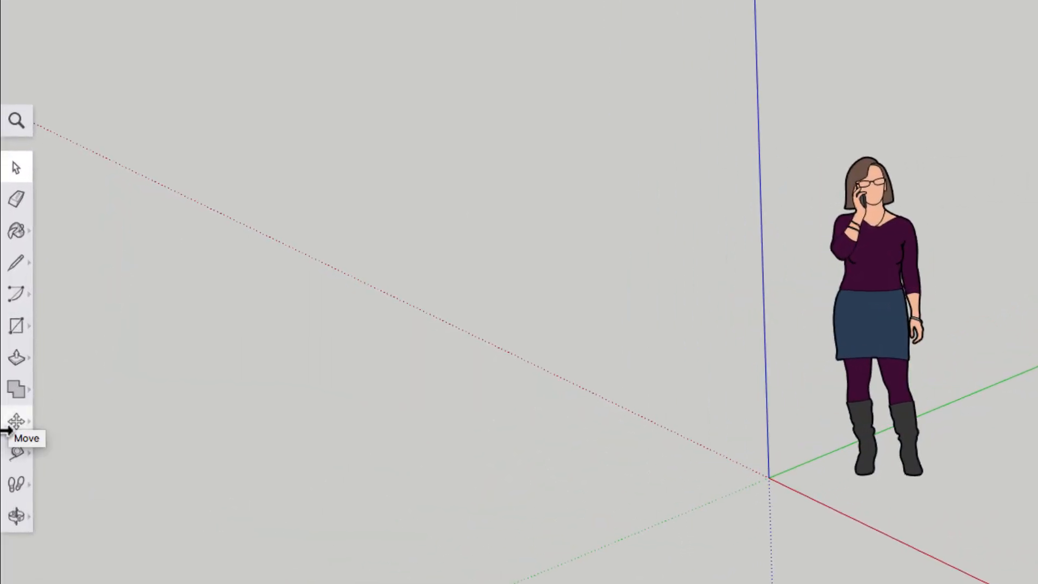
- Draw a rectangle from the origin with dimensions 1.5,5.5, and re-enter them as 5.5,1.5 so its long side follows the red axis
{"action": "left_click", "coordinate": [16, 422]}
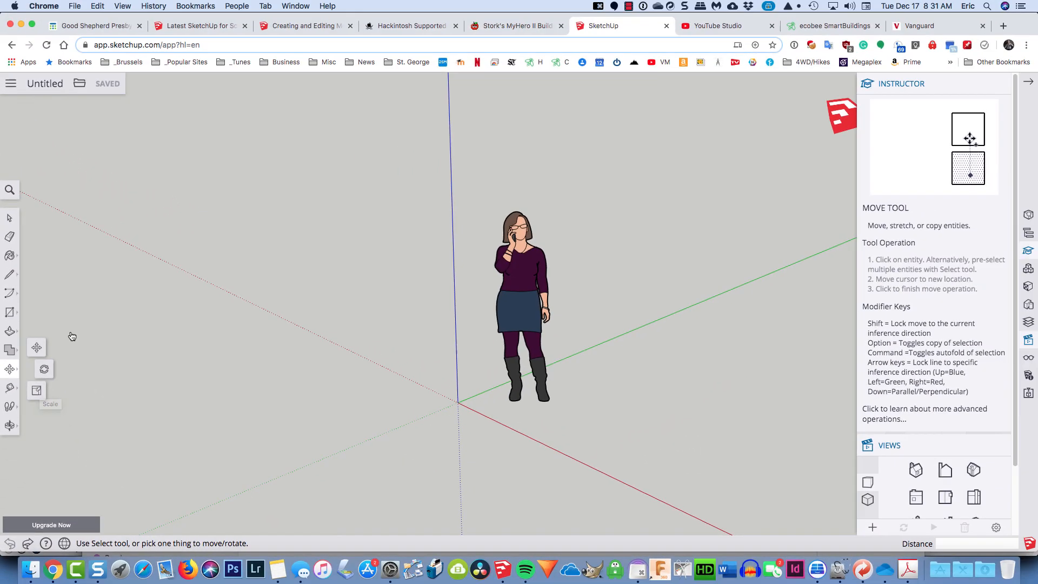
{"action": "key", "text": "space"}
{"action": "key", "text": "r"}
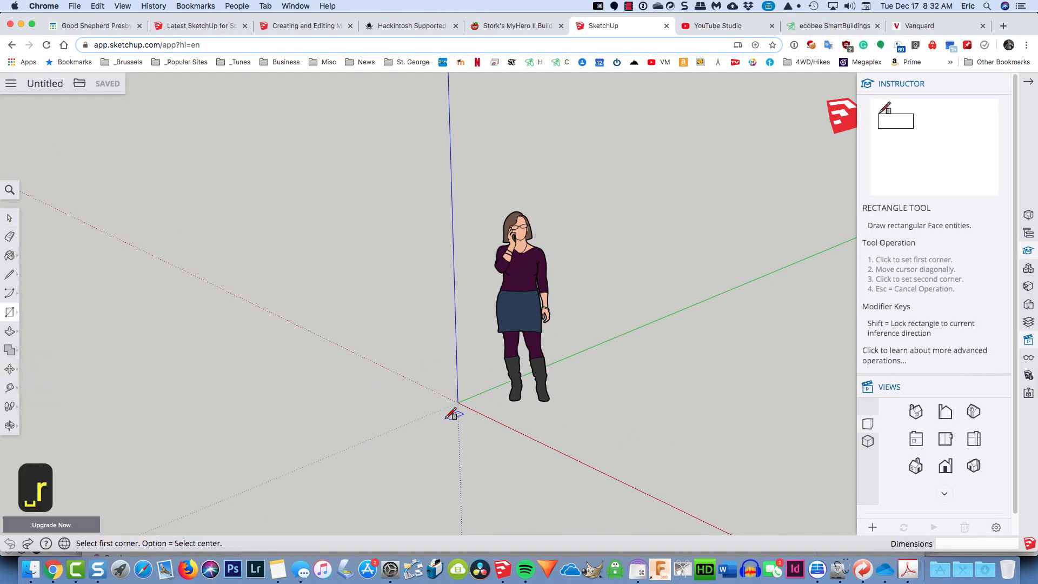
{"action": "left_click", "coordinate": [458, 402]}
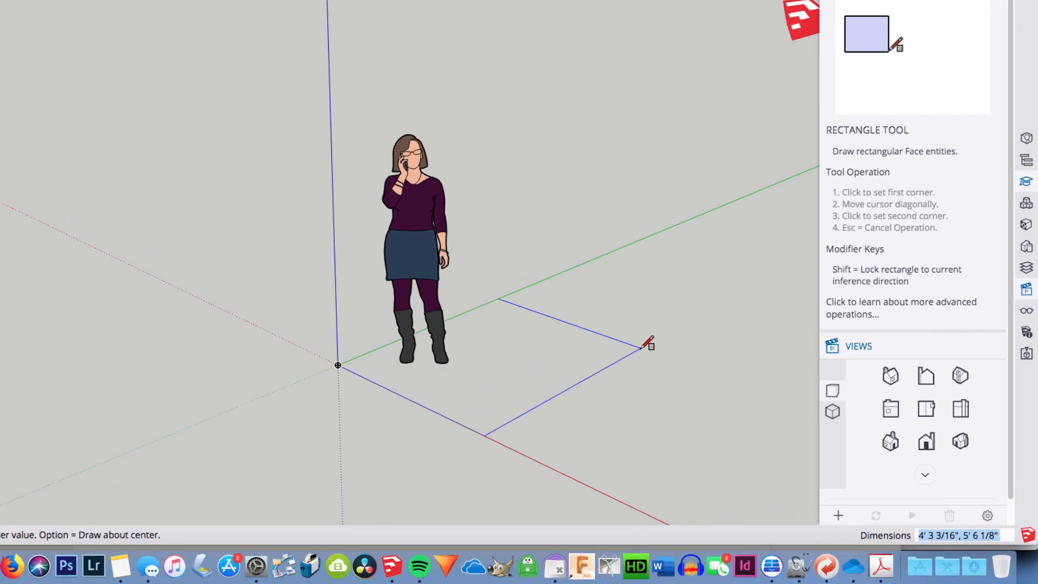
{"action": "type", "text": "1"}
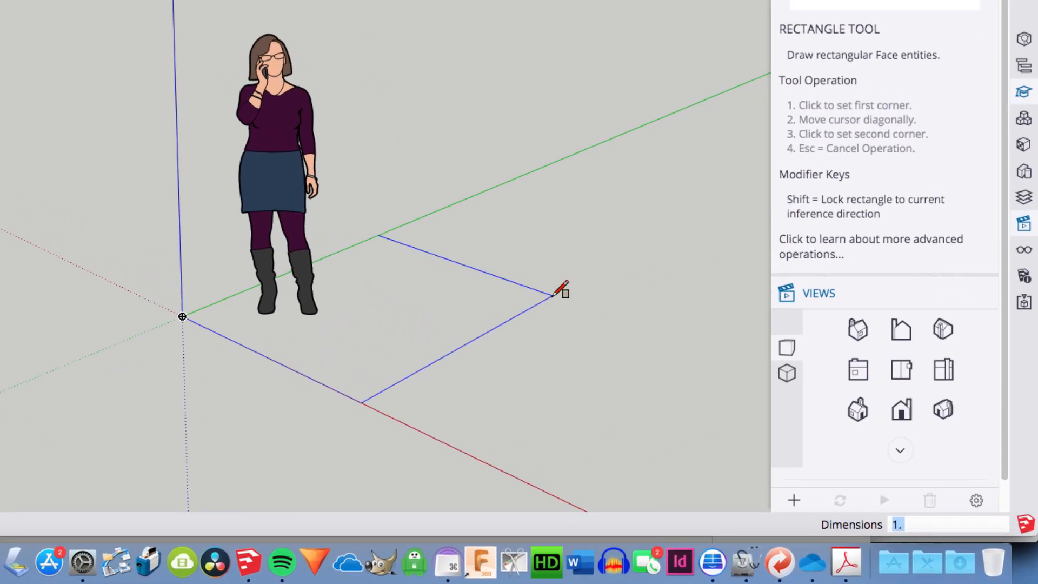
{"action": "type", "text": ".5,5.5"}
{"action": "key", "text": "Return"}
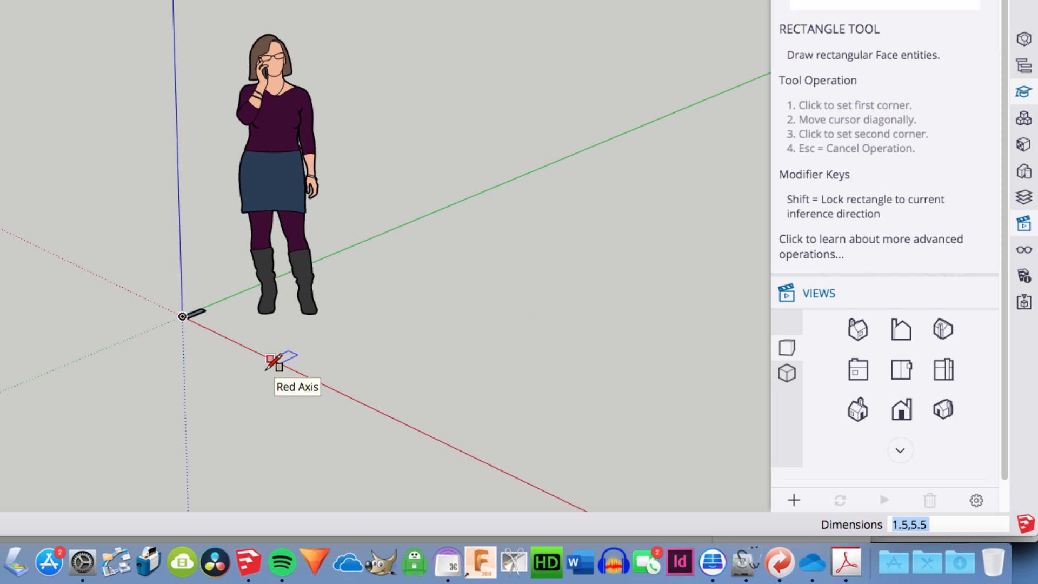
{"action": "type", "text": "5.5,1.5"}
{"action": "key", "text": "space"}
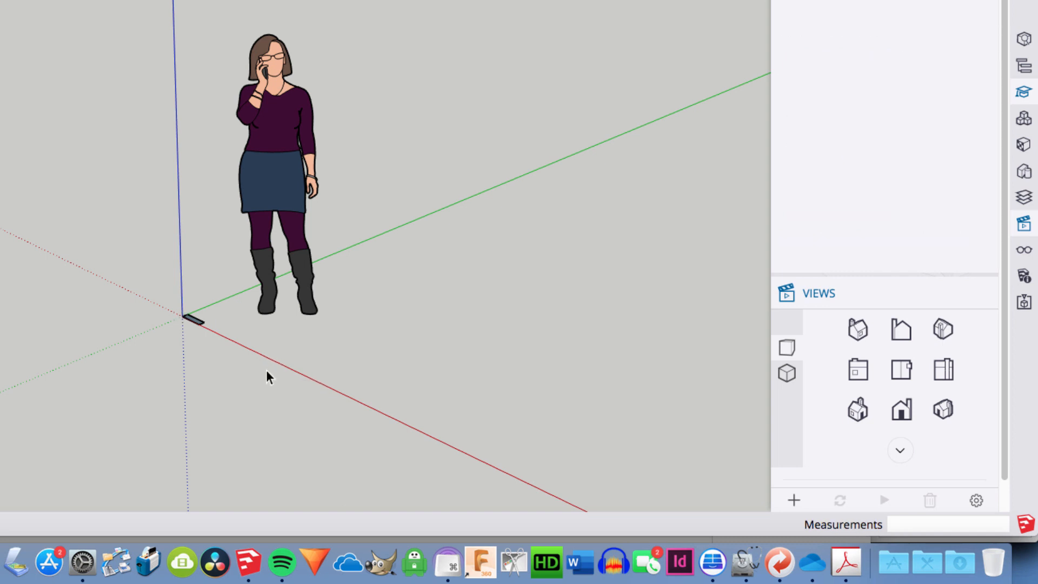
- Select the small rectangle's face and edges and move it by its origin corner about 1' 8" away from the origin
{"action": "scroll", "coordinate": [213, 362], "scroll_direction": "up", "scroll_amount": 5}
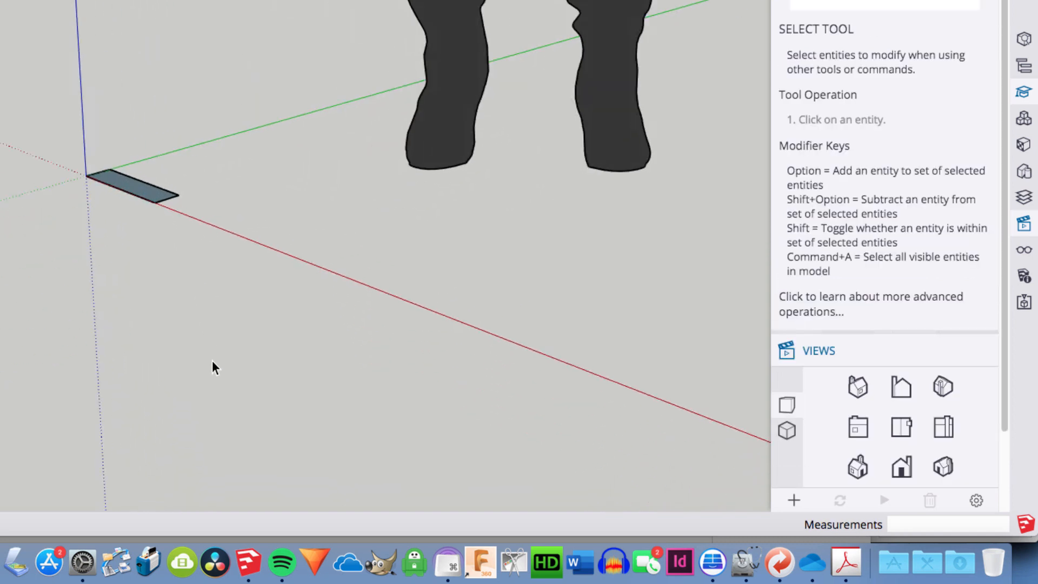
{"action": "double_click", "coordinate": [111, 170]}
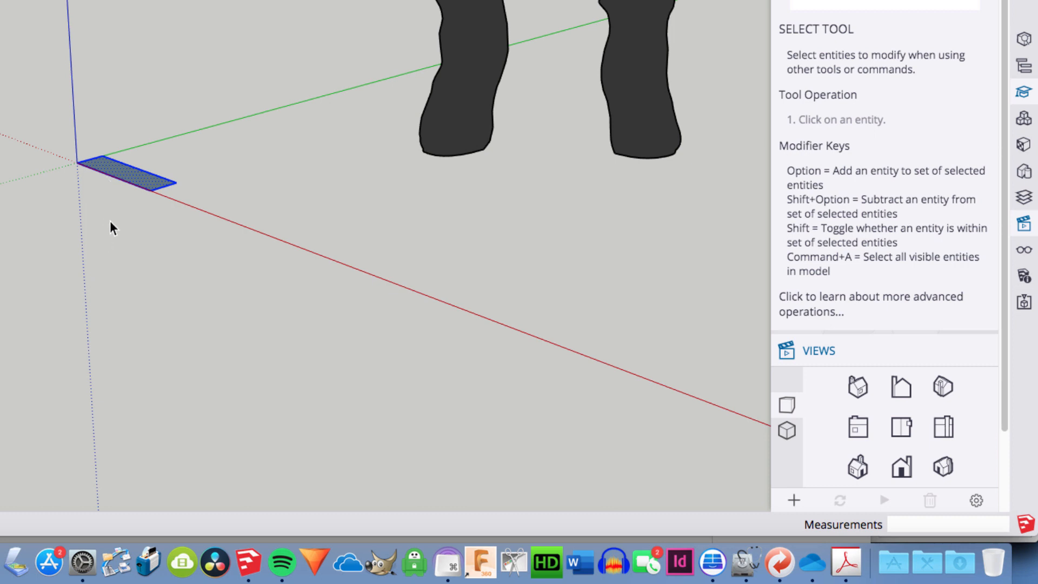
{"action": "key", "text": "m"}
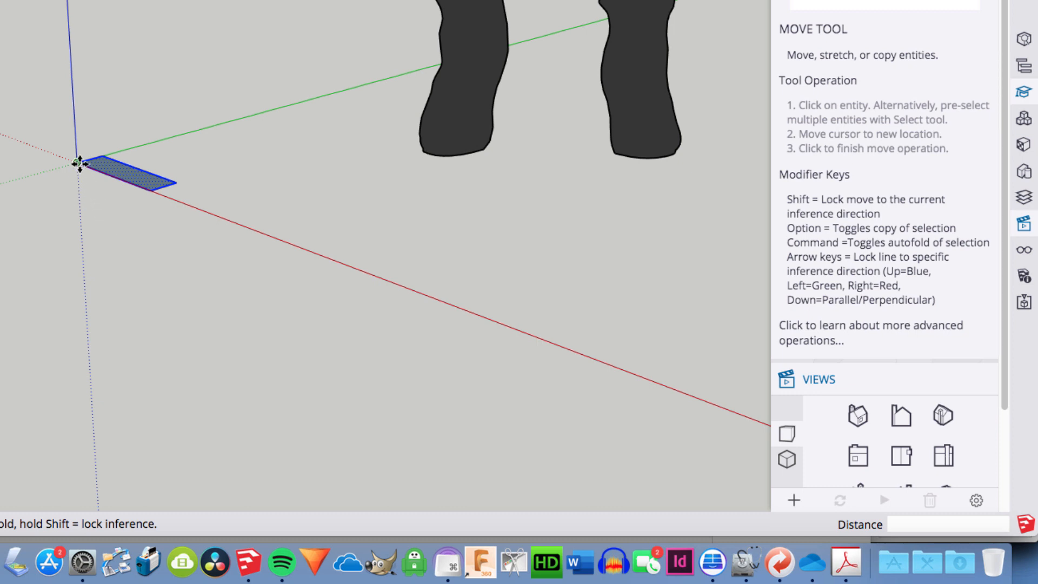
{"action": "left_click_drag", "start_coordinate": [79, 163], "coordinate": [480, 238]}
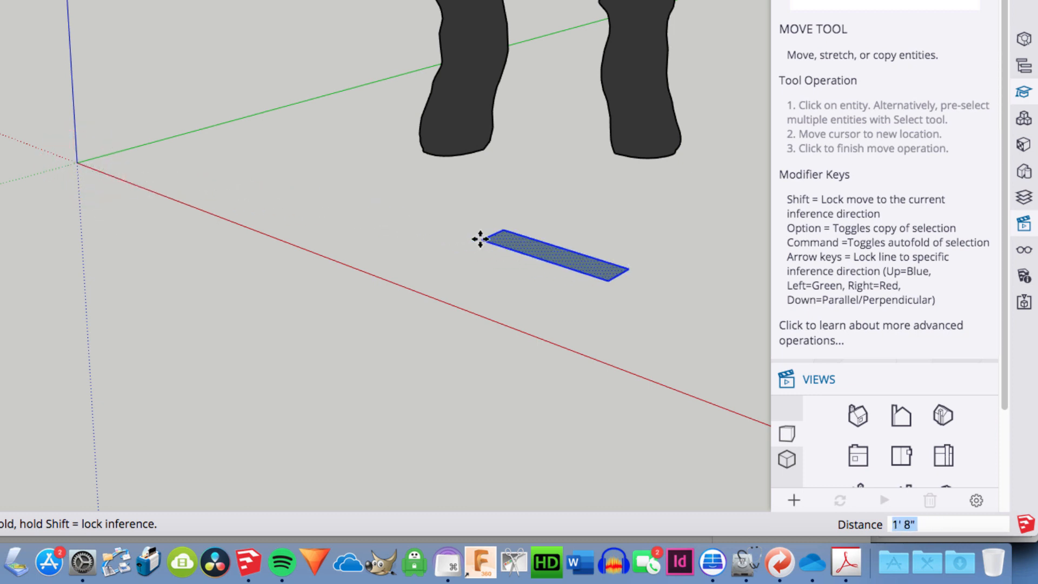
{"action": "left_click", "coordinate": [480, 238]}
- Move the rectangle about 1' 1 9/16" by its near long-edge corner, and return it to the origin by its original corner
{"action": "left_click", "coordinate": [603, 280]}
{"action": "left_click", "coordinate": [368, 180]}
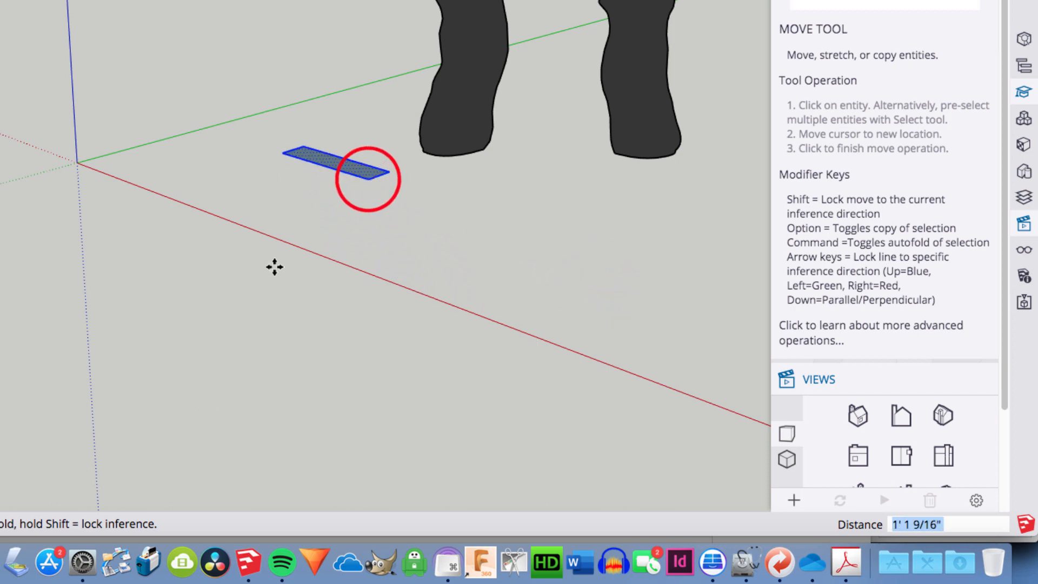
{"action": "left_click", "coordinate": [282, 155]}
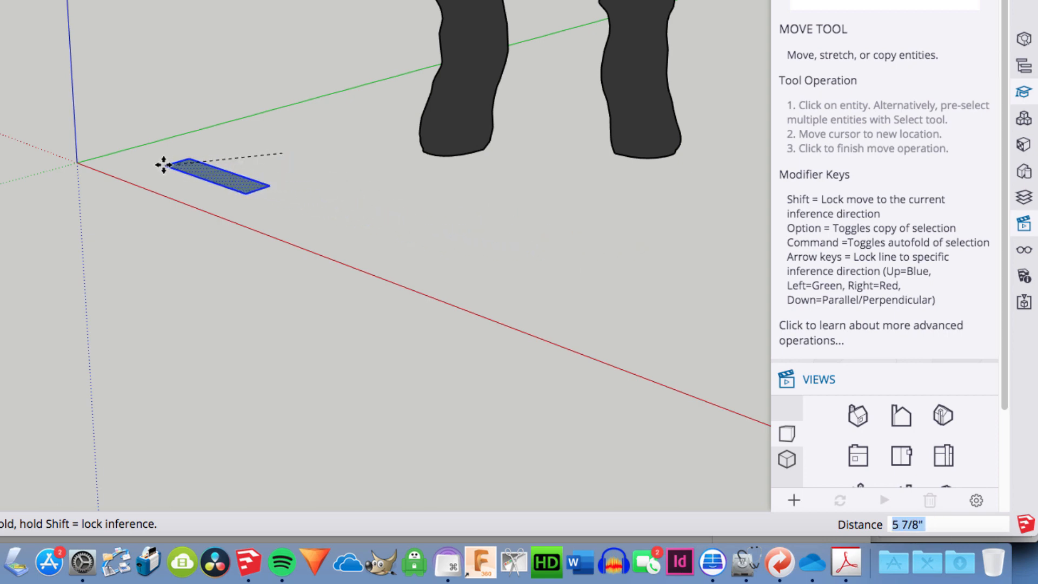
{"action": "left_click", "coordinate": [77, 162]}
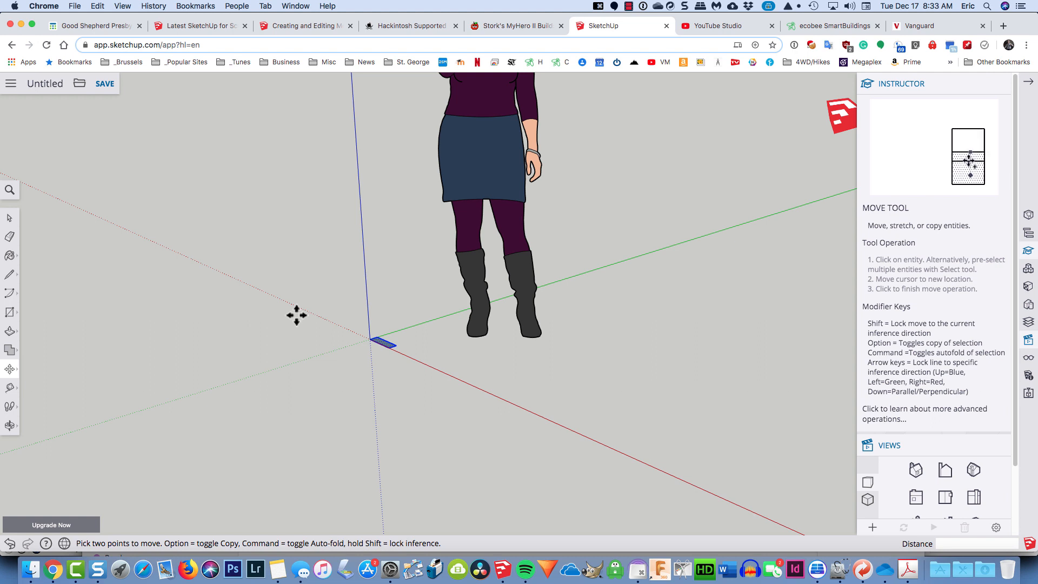
- Push/Pull the rectangle upward 36 inches into a post
{"action": "key", "text": "p"}
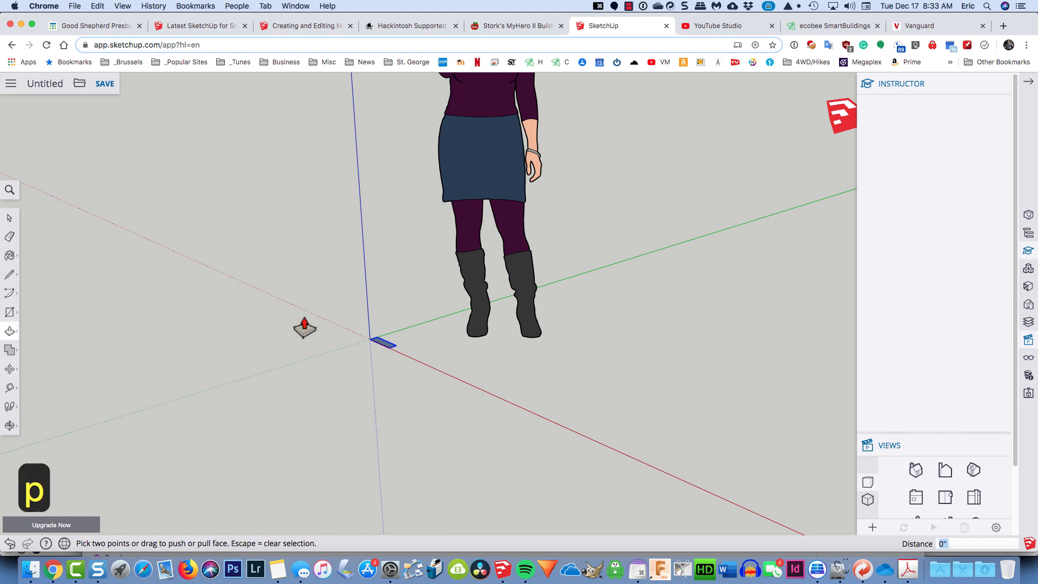
{"action": "left_click", "coordinate": [383, 343]}
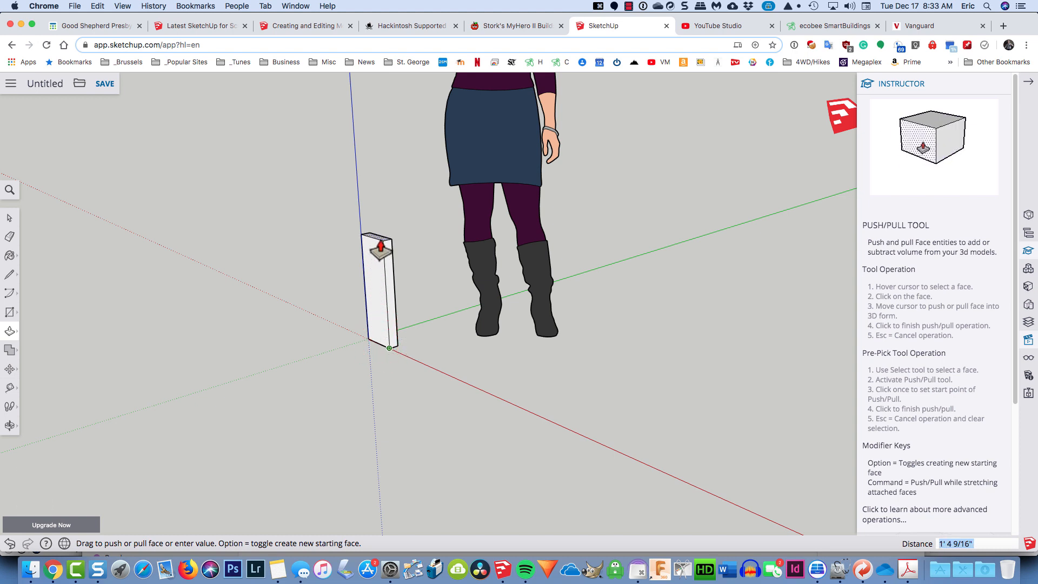
{"action": "type", "text": "3'"}
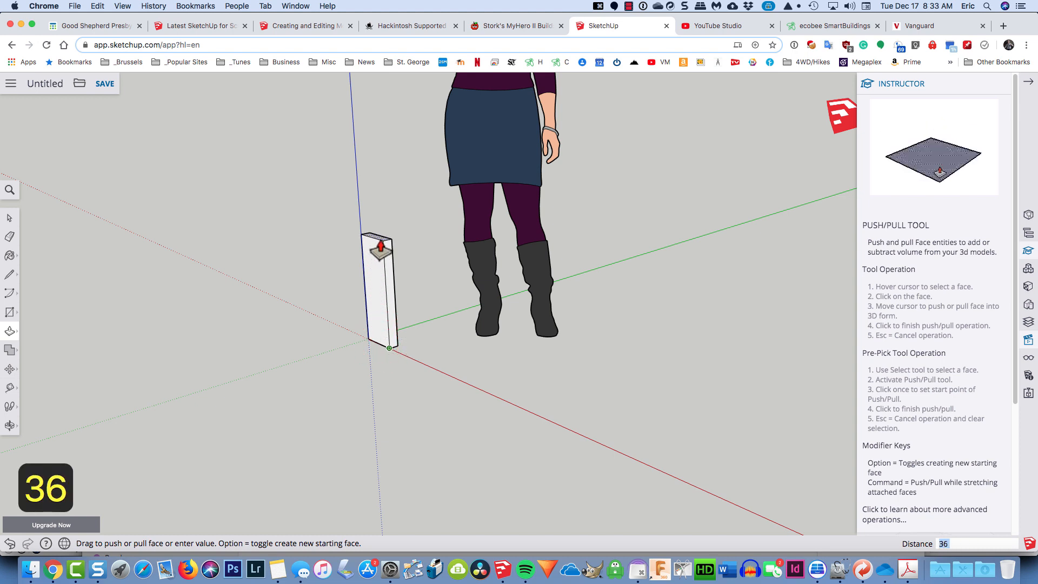
{"action": "key", "text": "Return"}
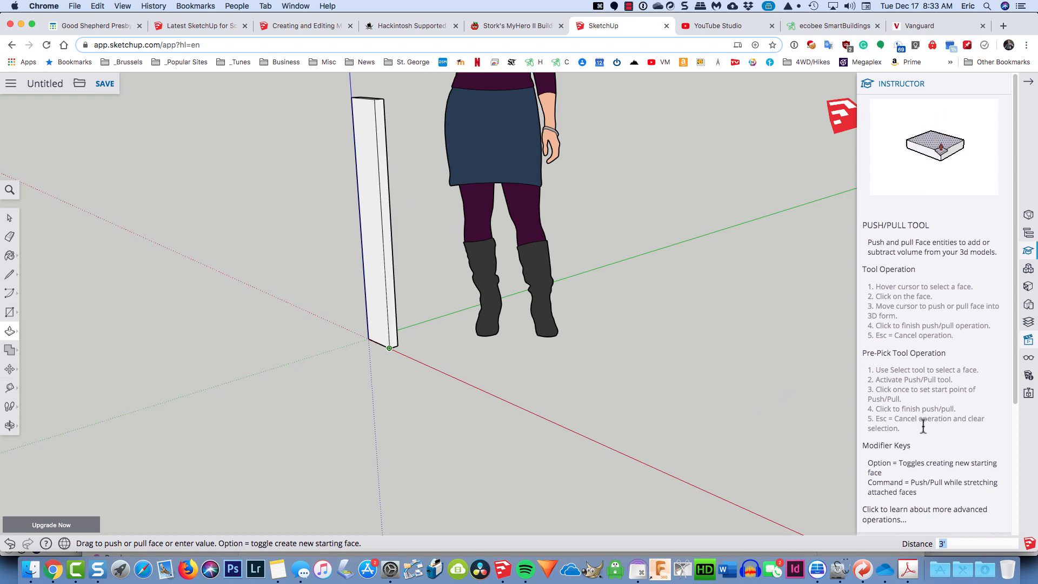
- Switch the camera to parallel projection and show the post's top face in an isometric view
{"action": "scroll", "coordinate": [922, 424], "scroll_direction": "down", "scroll_amount": 4}
{"action": "left_click", "coordinate": [869, 420]}
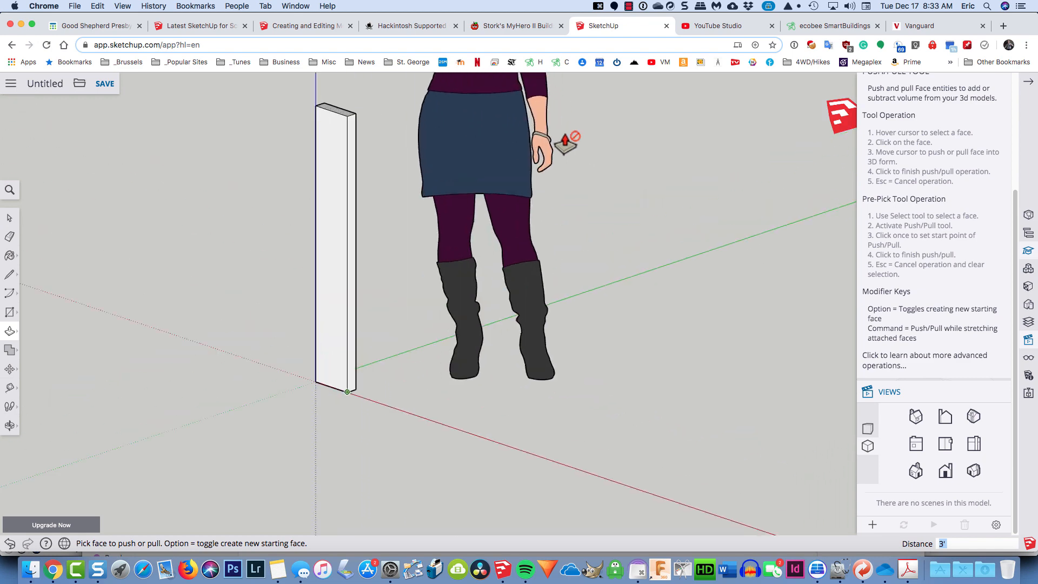
{"action": "left_click", "coordinate": [916, 470]}
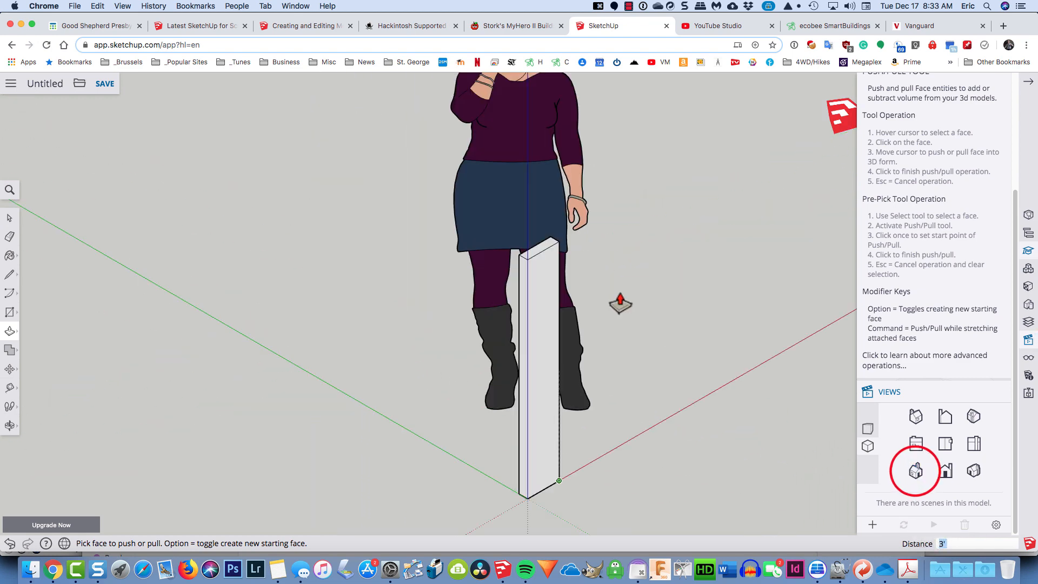
{"action": "scroll", "coordinate": [542, 255], "scroll_direction": "up", "scroll_amount": 5}
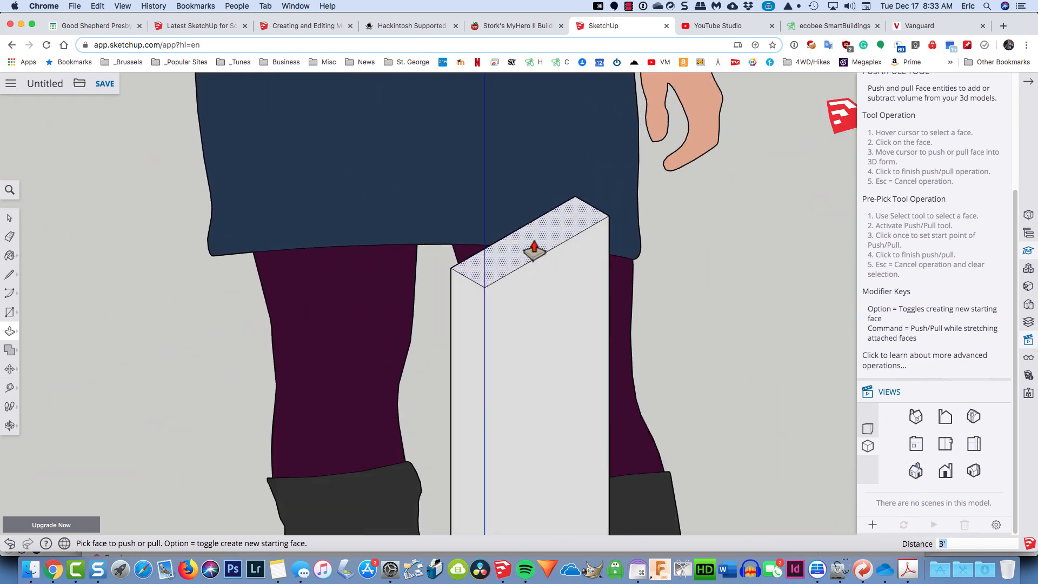
- Draw a line across the post's top face between the midpoints of its two long edges
{"action": "key", "text": "space"}
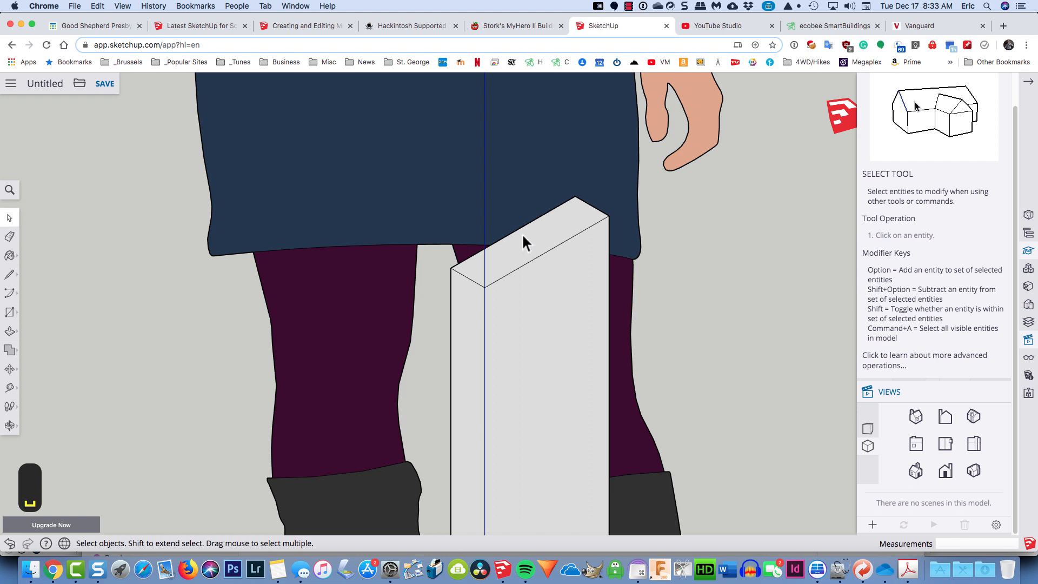
{"action": "key", "text": "l"}
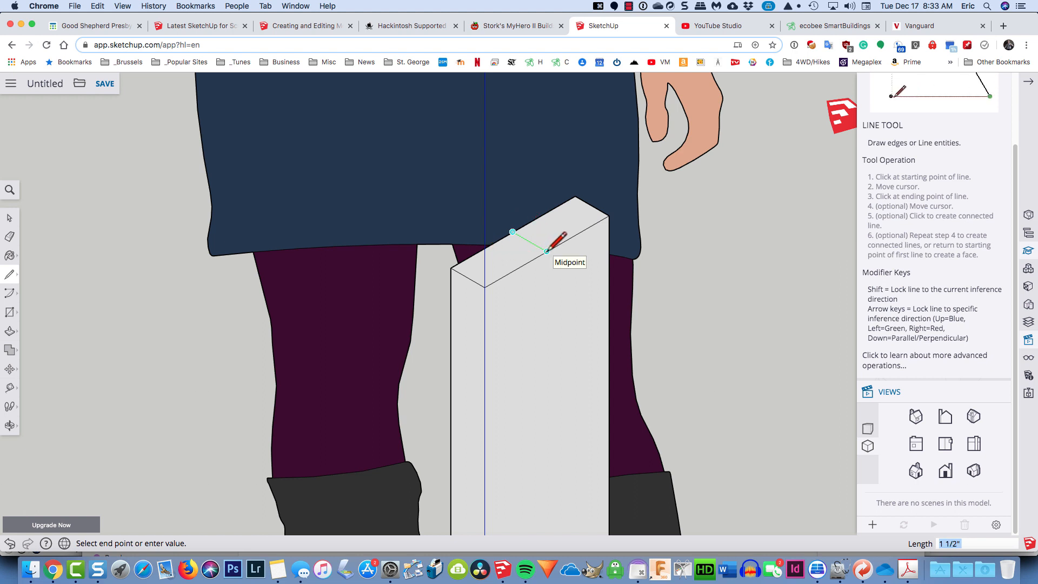
{"action": "left_click", "coordinate": [547, 251]}
{"action": "key", "text": "space"}
- Select each half of the divided top face in turn and clear the selection
{"action": "left_click", "coordinate": [507, 250]}
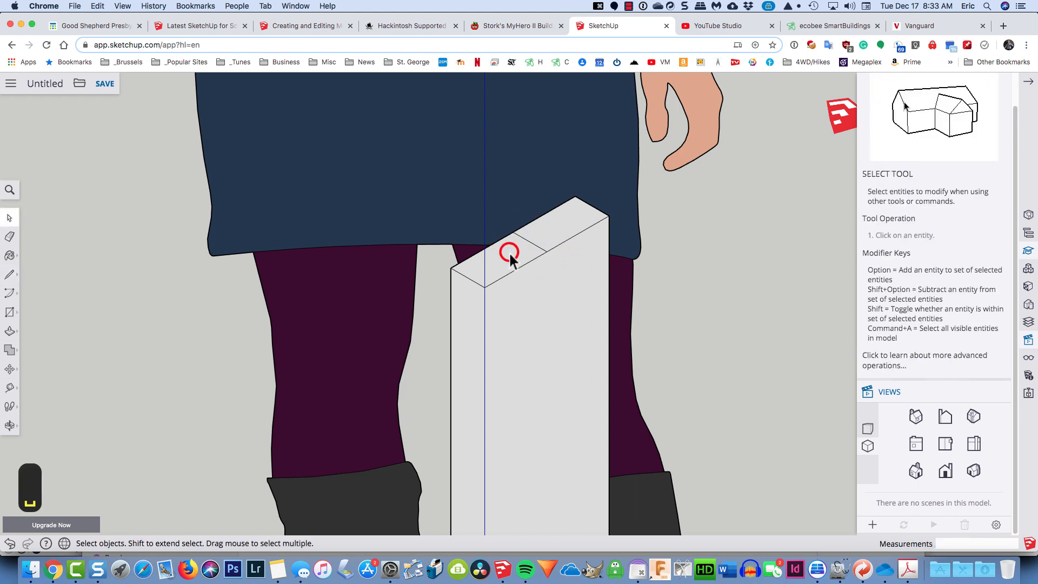
{"action": "left_click", "coordinate": [556, 221]}
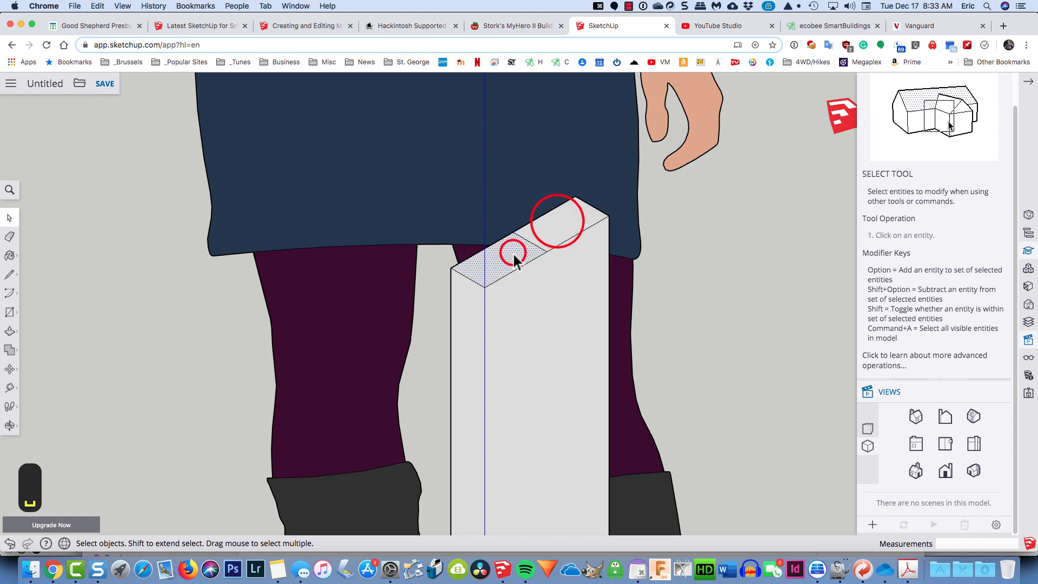
{"action": "left_click", "coordinate": [512, 250]}
{"action": "left_click", "coordinate": [687, 236]}
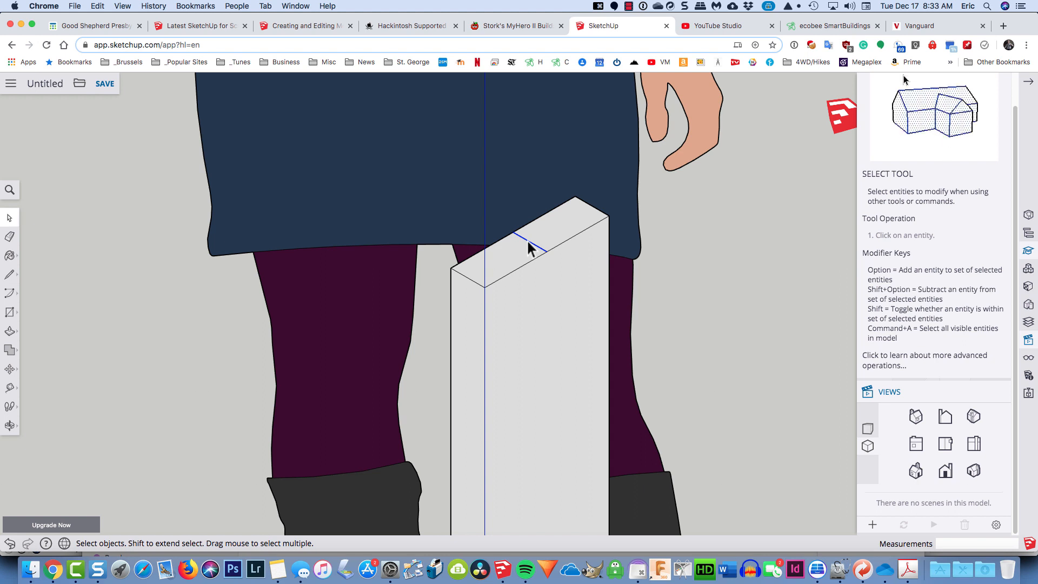
- Move the centre line of the top face up the blue axis about 2 1/2" to form a peak
{"action": "key", "text": "m"}
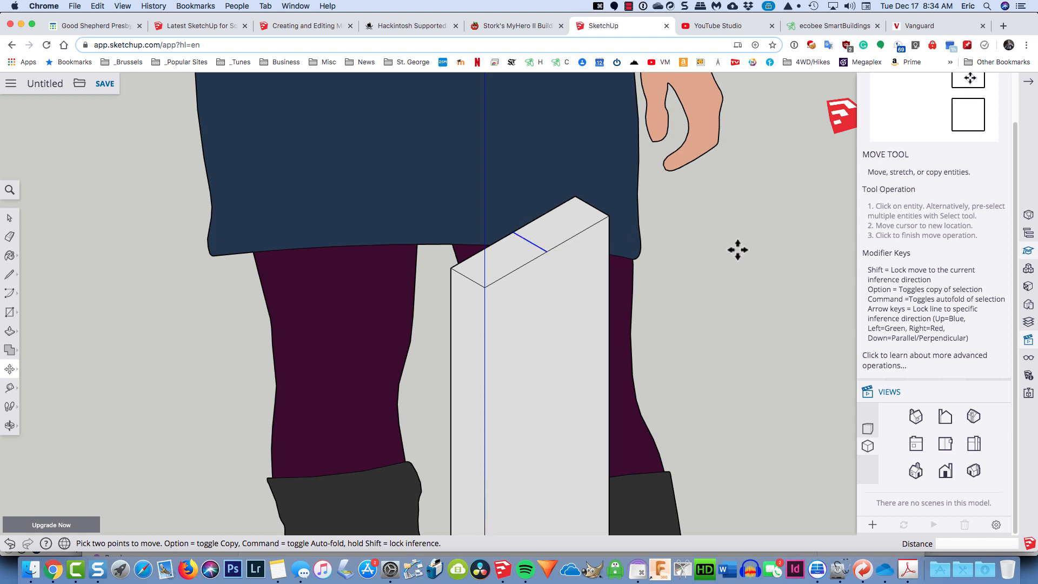
{"action": "left_click", "coordinate": [689, 252]}
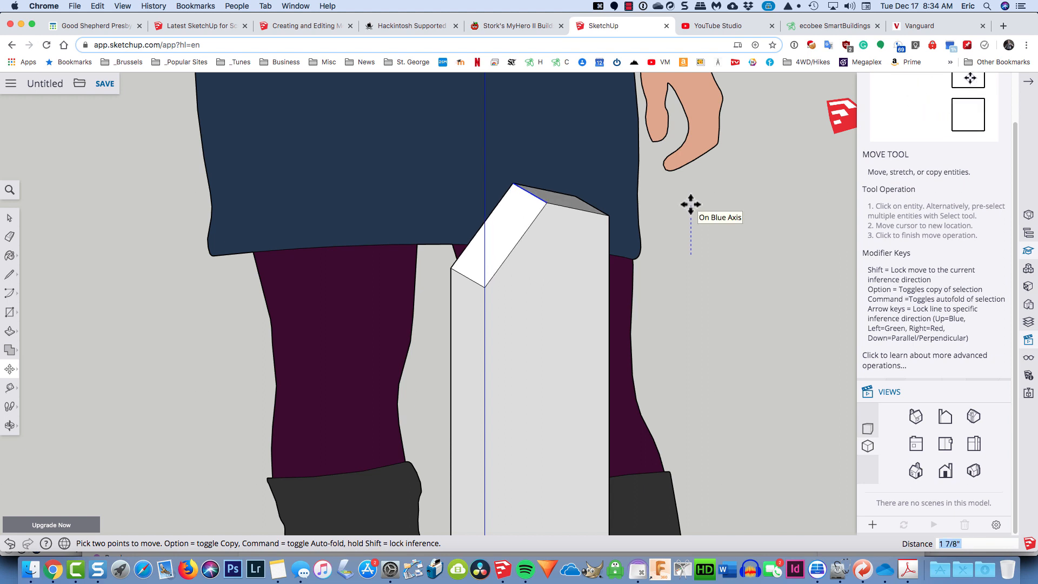
{"action": "key", "text": "Escape"}
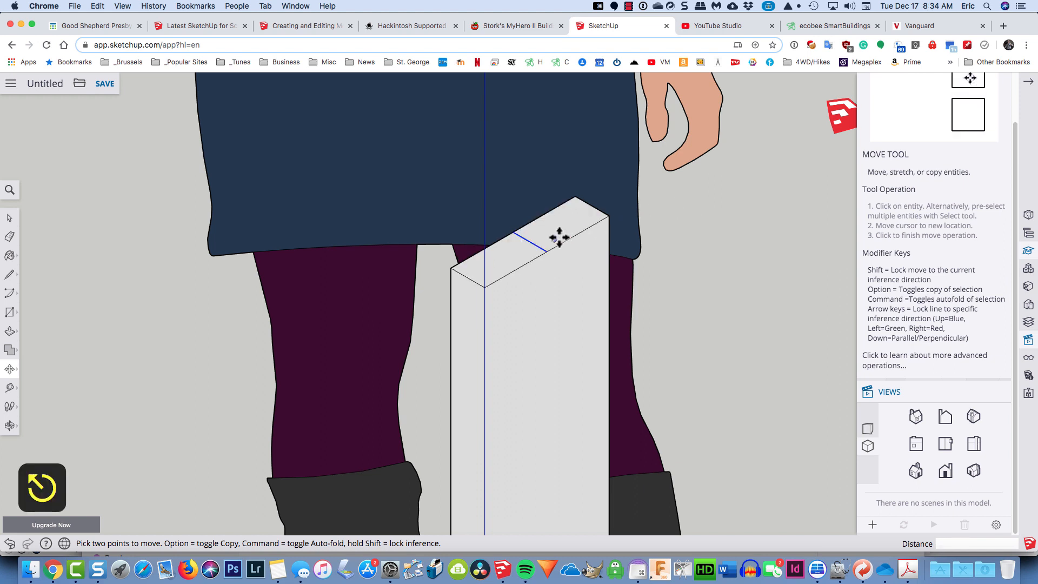
{"action": "left_click", "coordinate": [534, 238]}
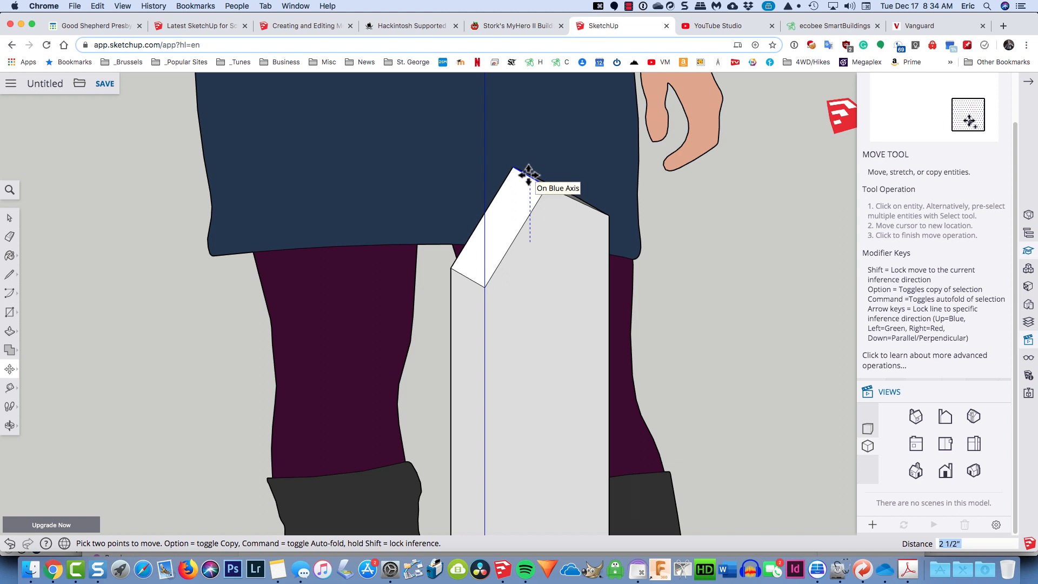
{"action": "left_click", "coordinate": [528, 175]}
{"action": "scroll", "coordinate": [737, 287], "scroll_direction": "down", "scroll_amount": 5}
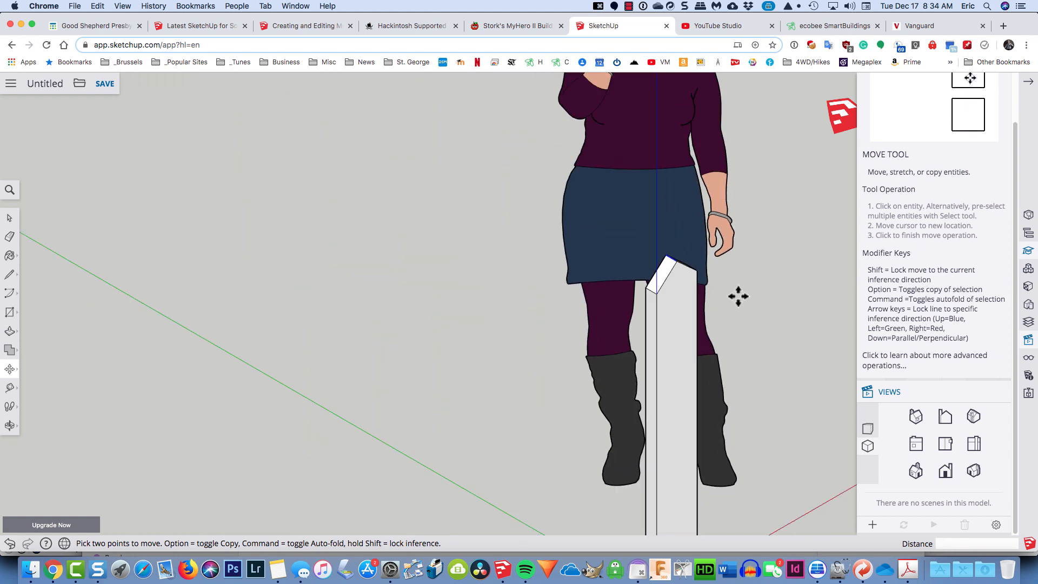
- Copy the whole peaked post about 9 9/16" along the red axis with the Move tool
{"action": "middle_click_drag", "start_coordinate": [734, 352], "coordinate": [306, 267], "text": "shift"}
{"action": "key", "text": "m"}
{"action": "scroll", "coordinate": [305, 266], "scroll_direction": "down", "scroll_amount": 5}
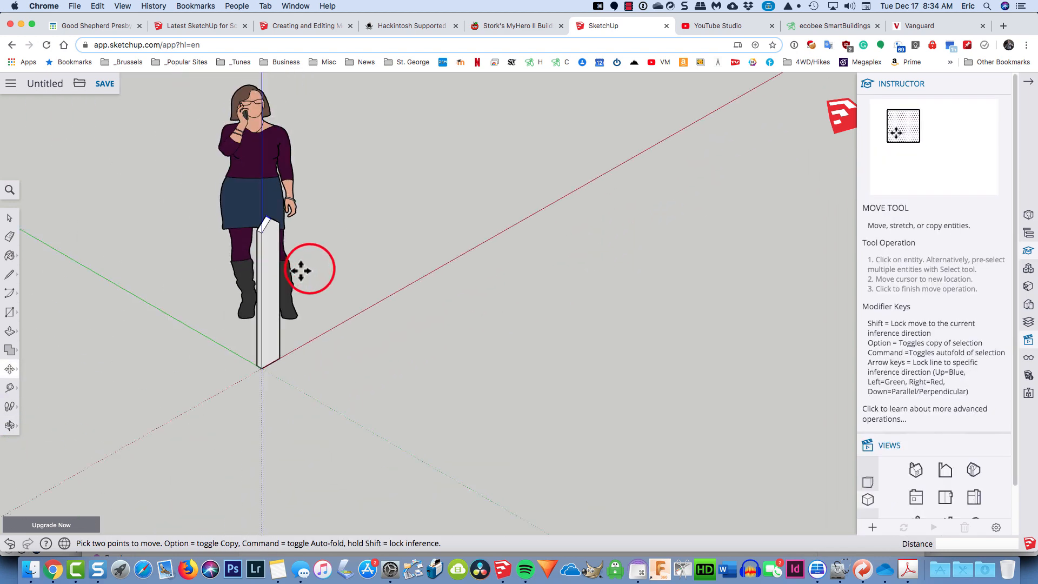
{"action": "key", "text": "space"}
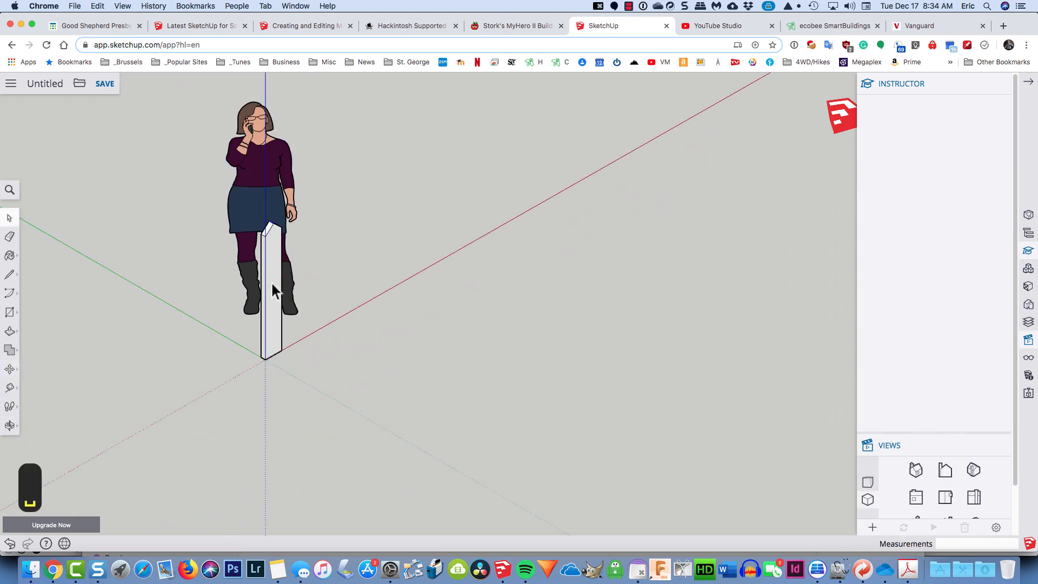
{"action": "left_click", "coordinate": [271, 280]}
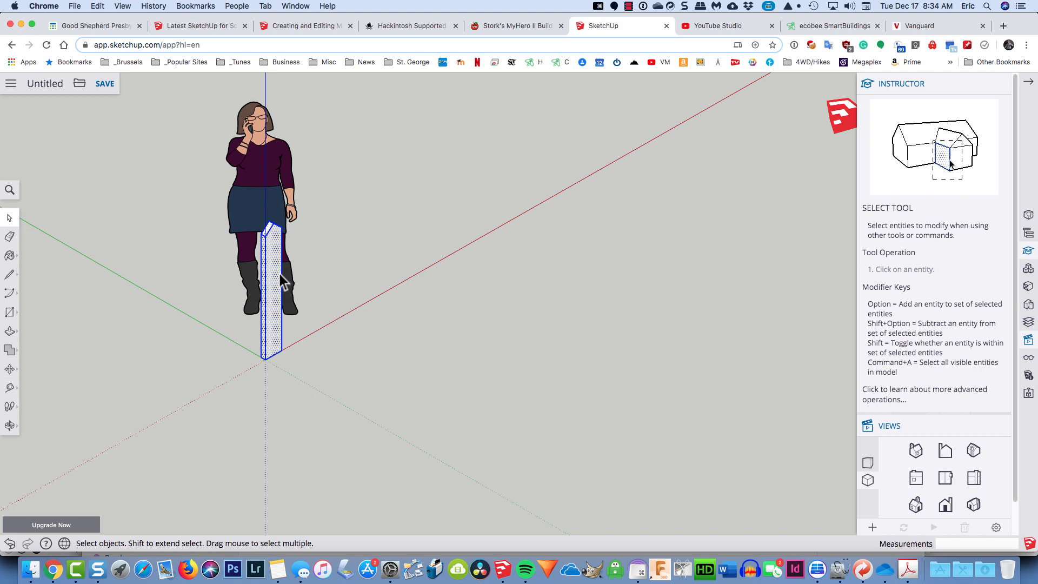
{"action": "key", "text": "m"}
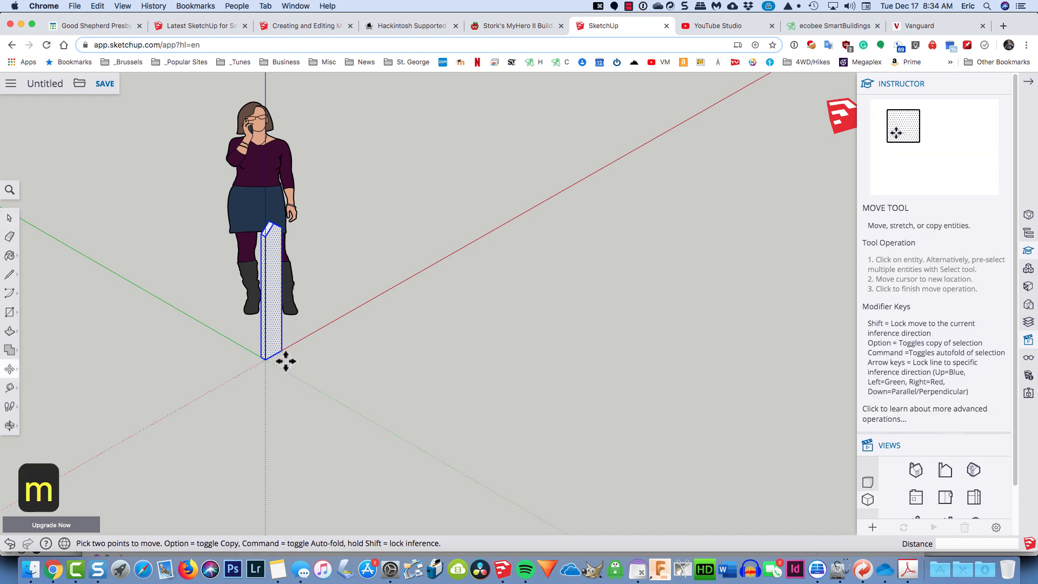
{"action": "left_click", "coordinate": [282, 350]}
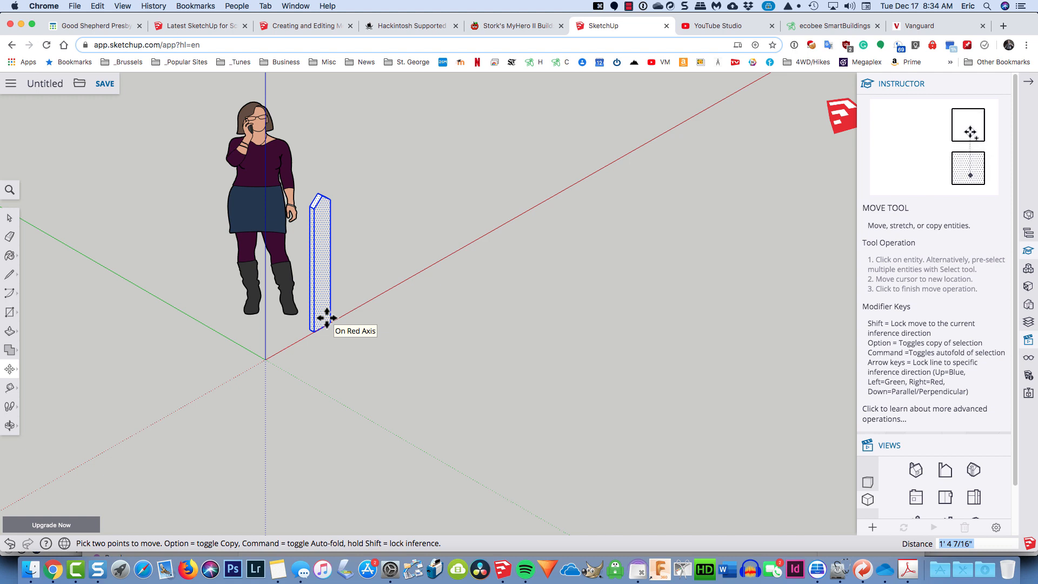
{"action": "key", "text": "alt"}
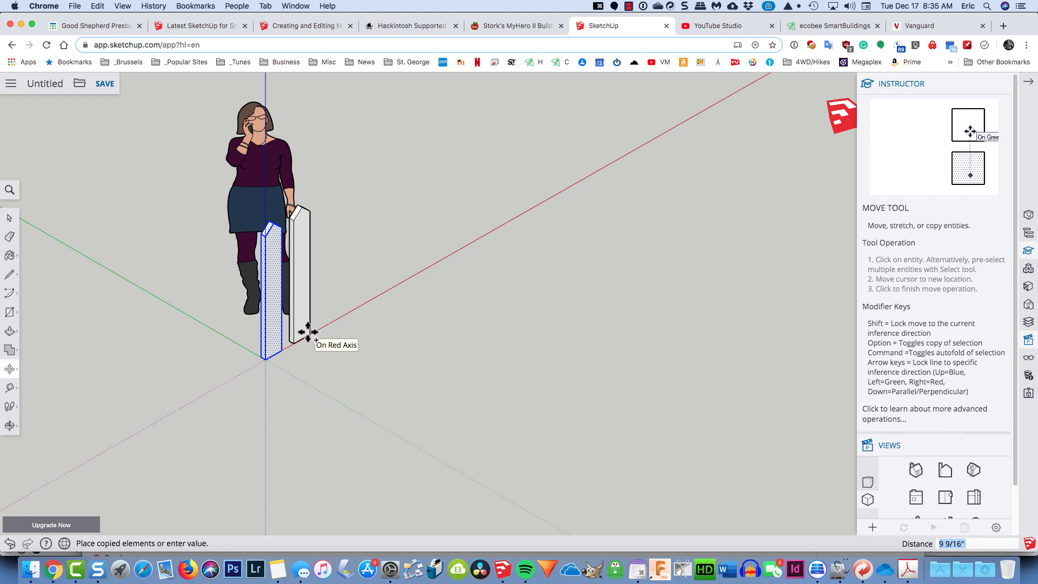
{"action": "left_click", "coordinate": [307, 331]}
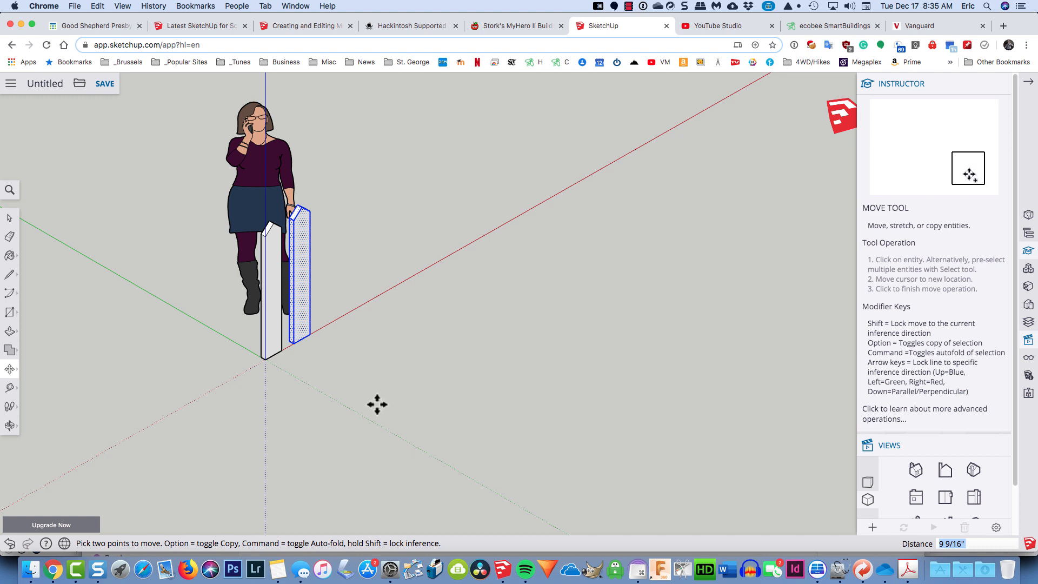
- Select both posts without the figure, copy them and paste the pair farther along the red axis
{"action": "key", "text": "space"}
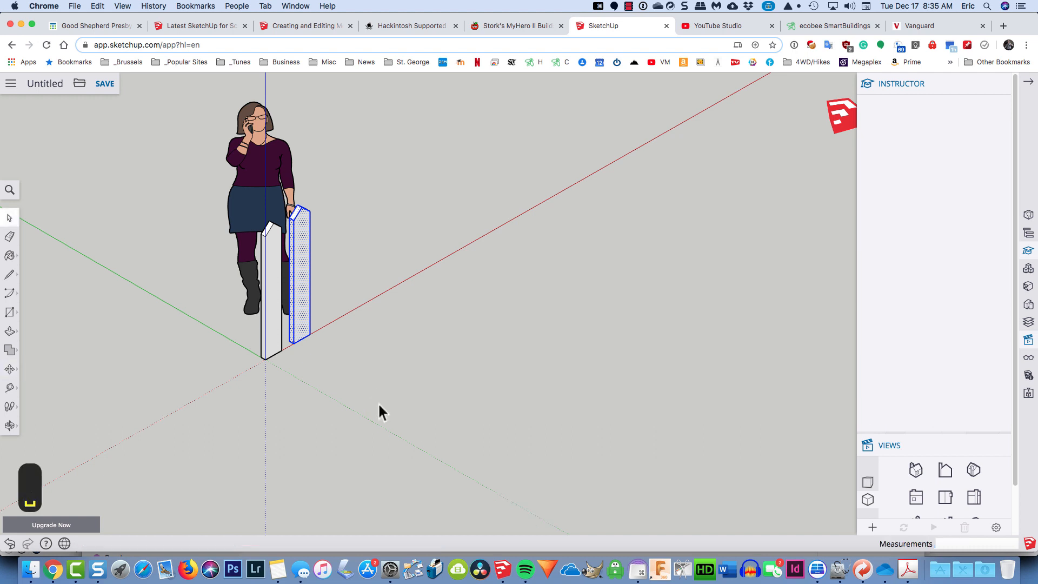
{"action": "left_click_drag", "start_coordinate": [345, 177], "coordinate": [241, 376]}
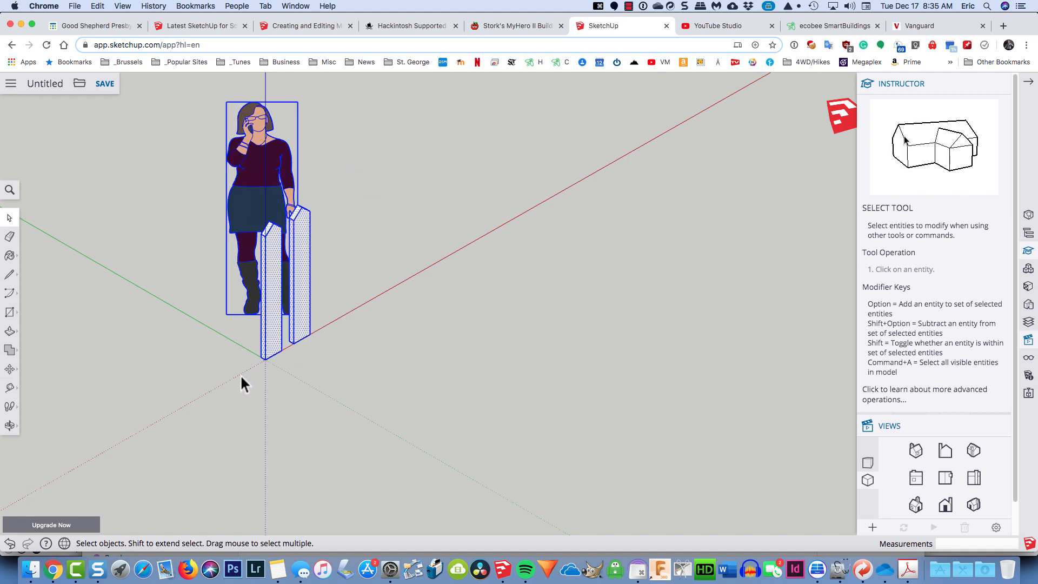
{"action": "left_click", "coordinate": [258, 173], "text": "shift"}
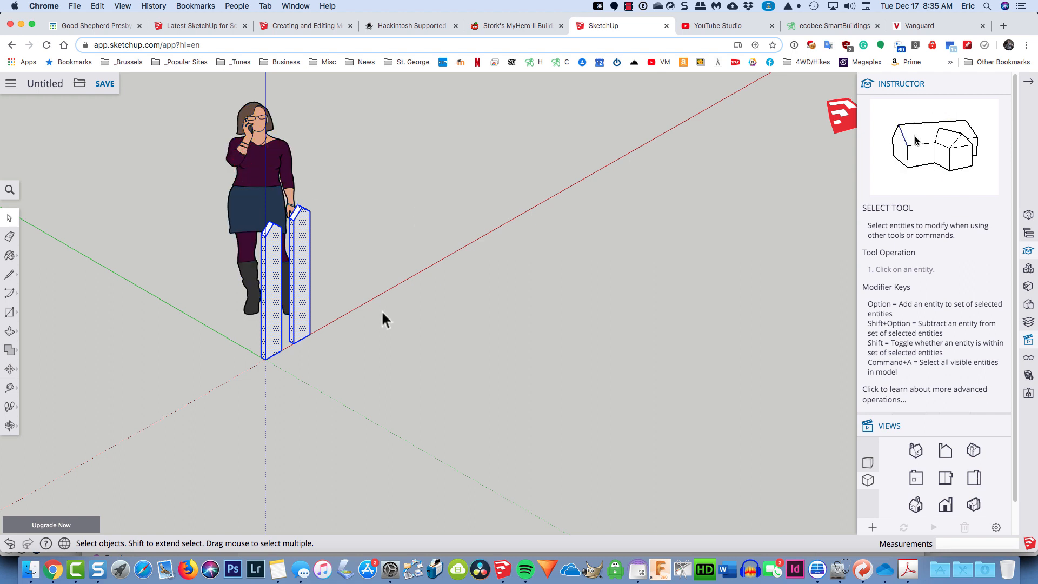
{"action": "key", "text": "super+c"}
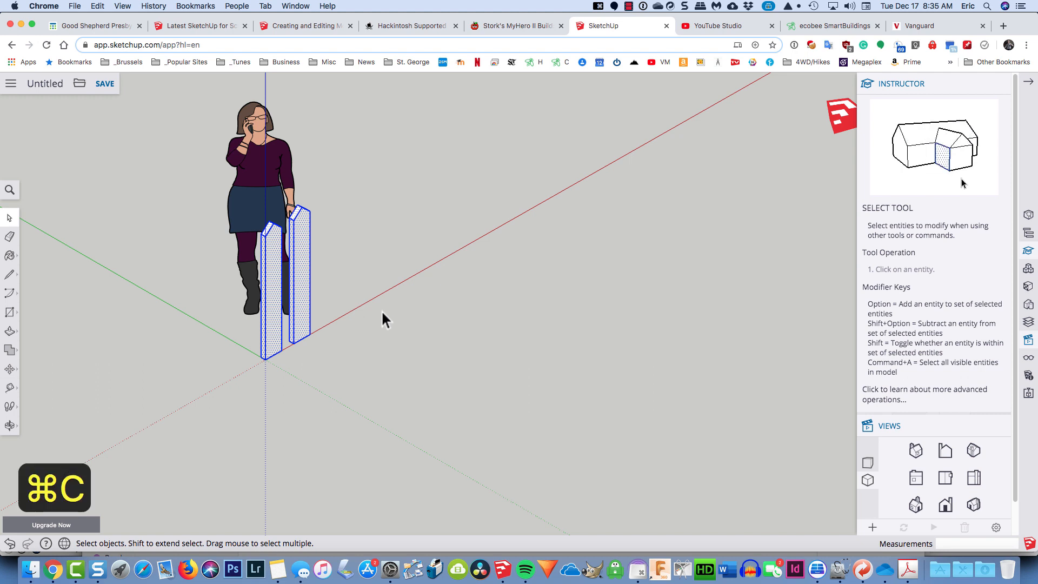
{"action": "key", "text": "super+v"}
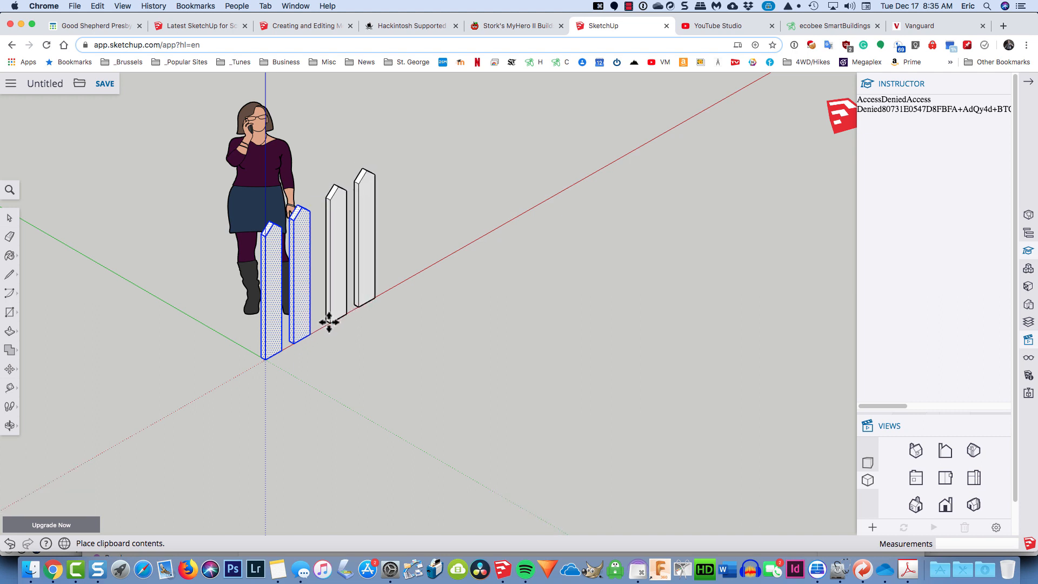
{"action": "left_click", "coordinate": [328, 323]}
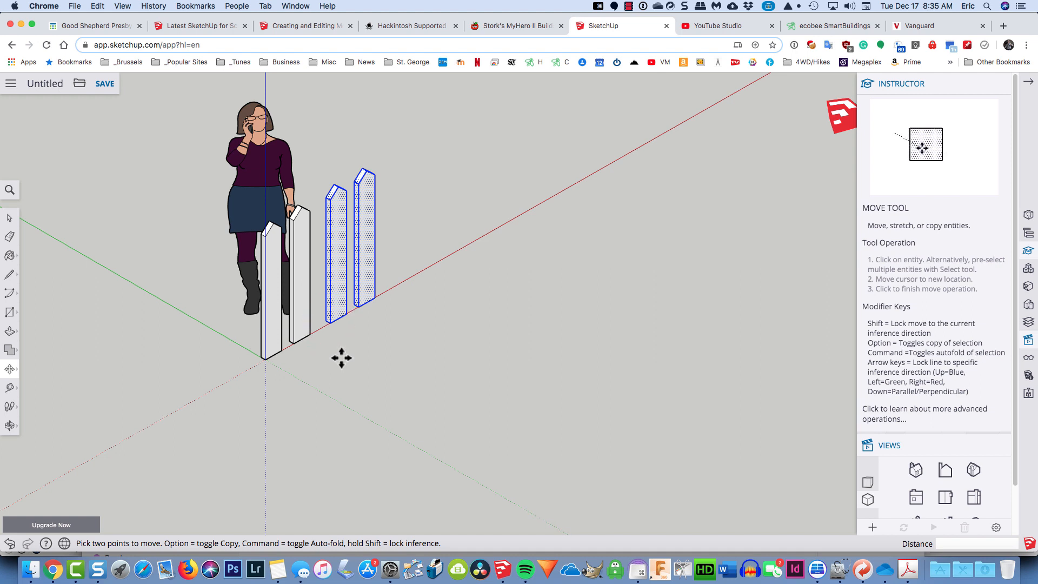
- Paste two more pairs of posts along the red axis to extend the row
{"action": "key", "text": "super+v"}
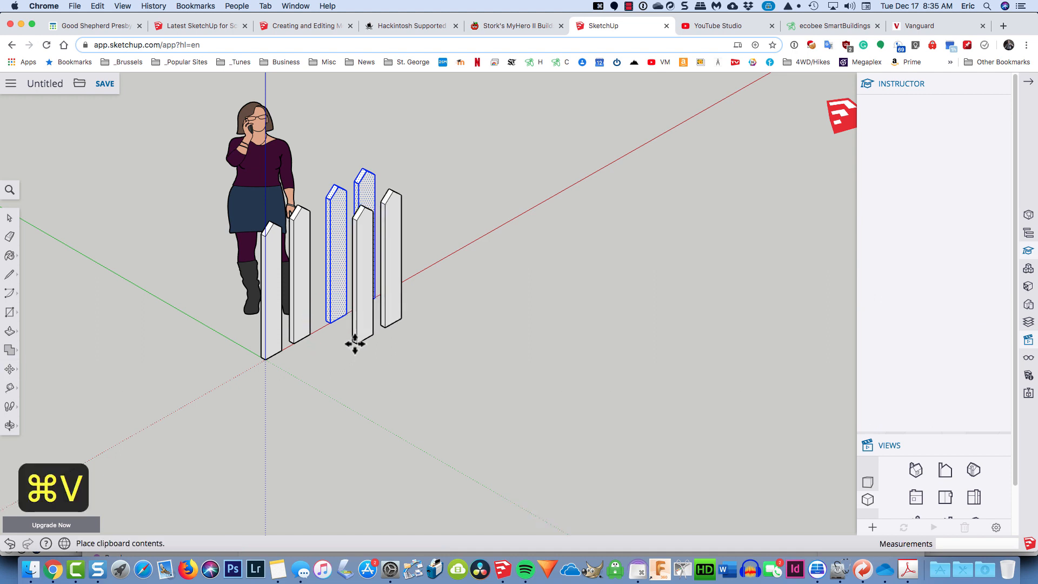
{"action": "left_click", "coordinate": [390, 290]}
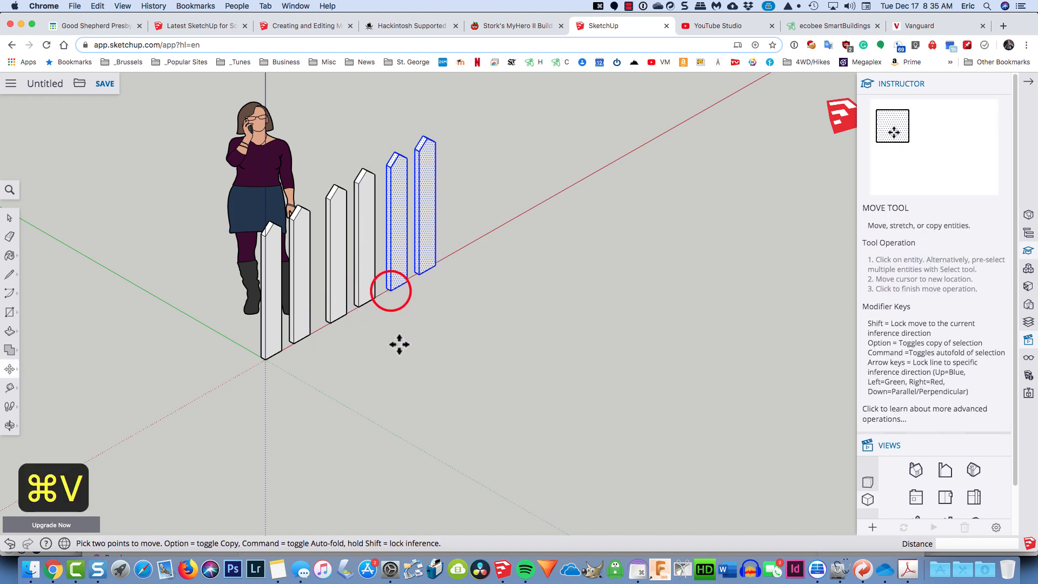
{"action": "key", "text": "super+v"}
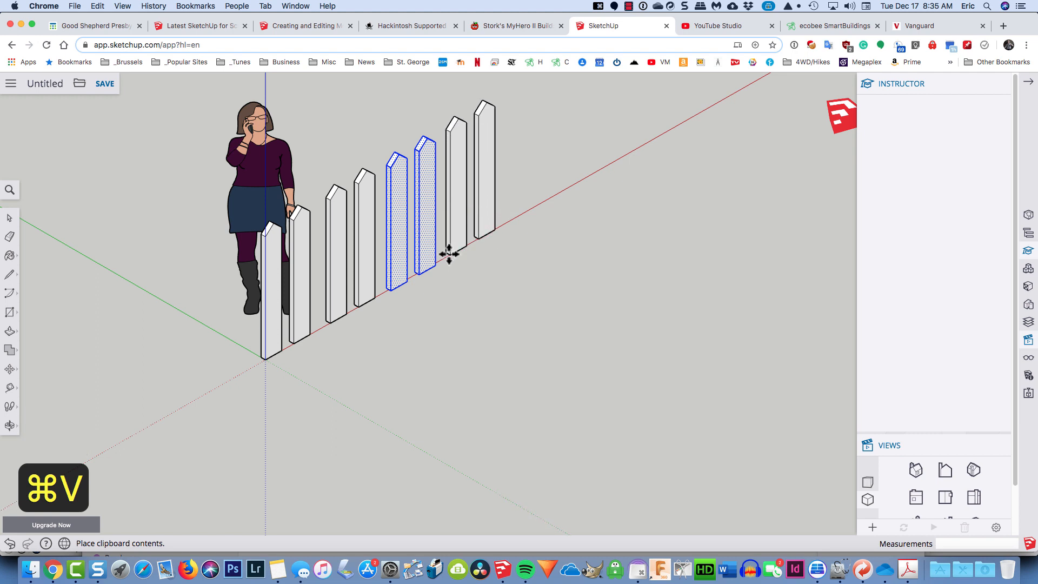
{"action": "left_click", "coordinate": [451, 258]}
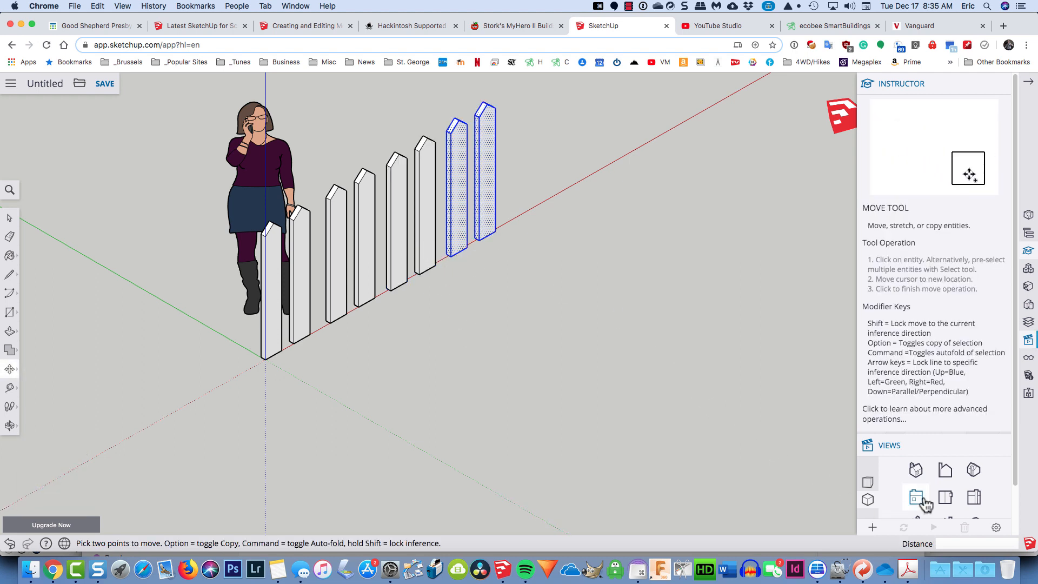
- Check the row's alignment in top view and undo all the copied and pasted posts
{"action": "left_click", "coordinate": [940, 495]}
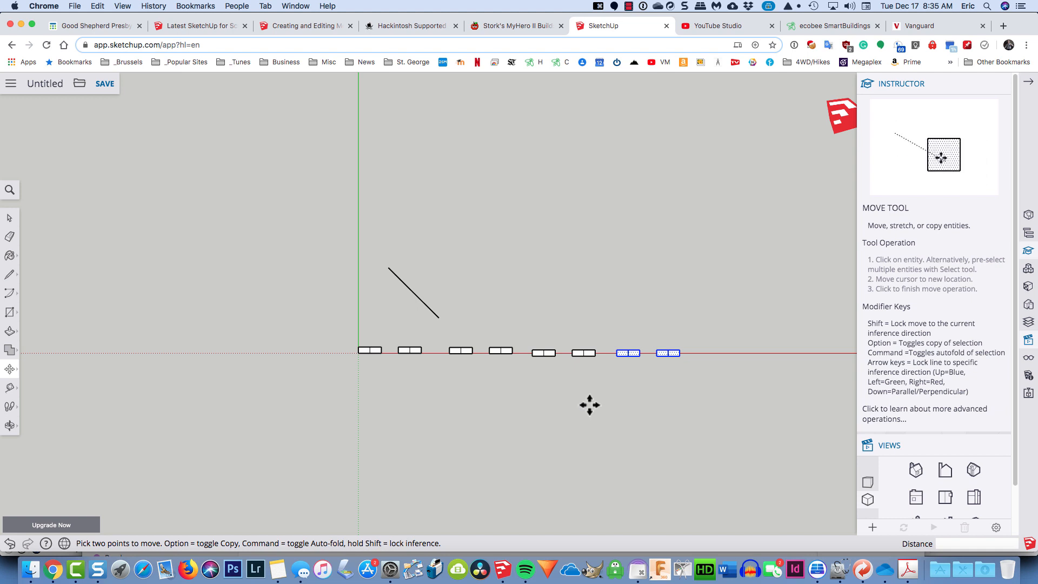
{"action": "key", "text": "super+z"}
{"action": "key", "text": "super+z"}
{"action": "key", "text": "super+z"}
{"action": "key", "text": "super+z"}
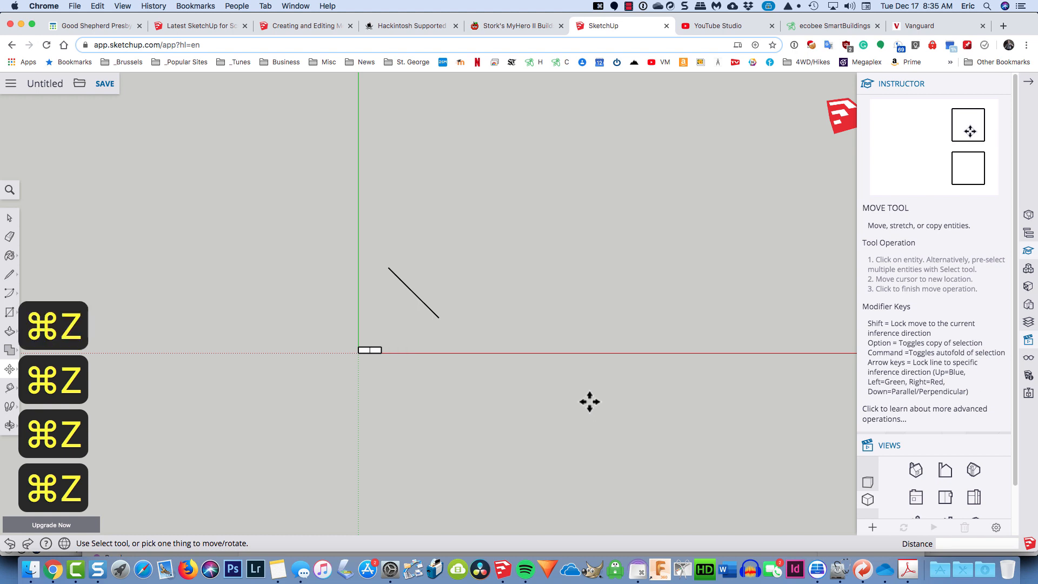
- Show the model in an isometric view, select the whole post and start the Move tool for it
{"action": "scroll", "coordinate": [918, 508], "scroll_direction": "down", "scroll_amount": 2}
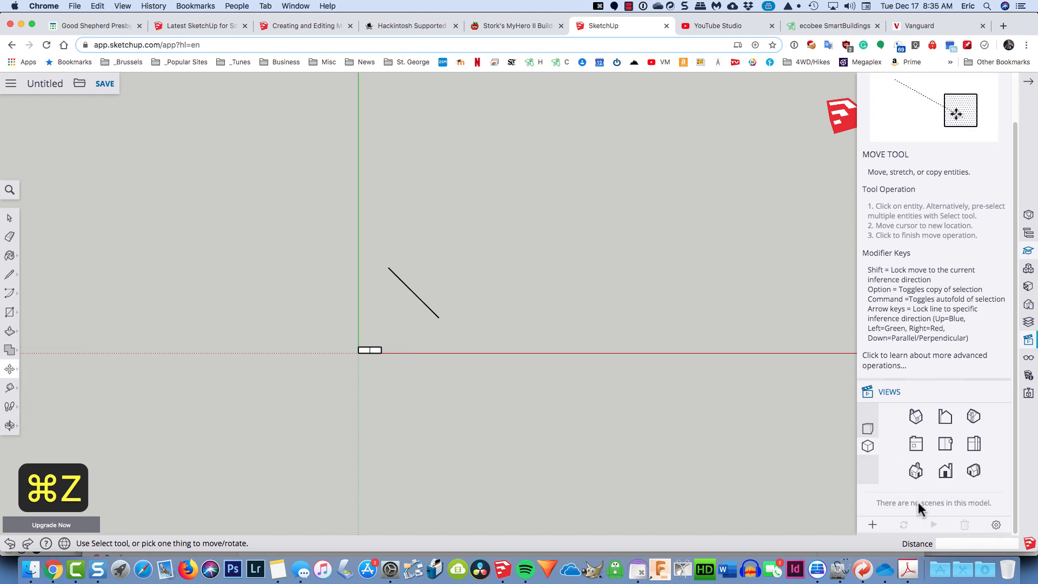
{"action": "left_click", "coordinate": [915, 471]}
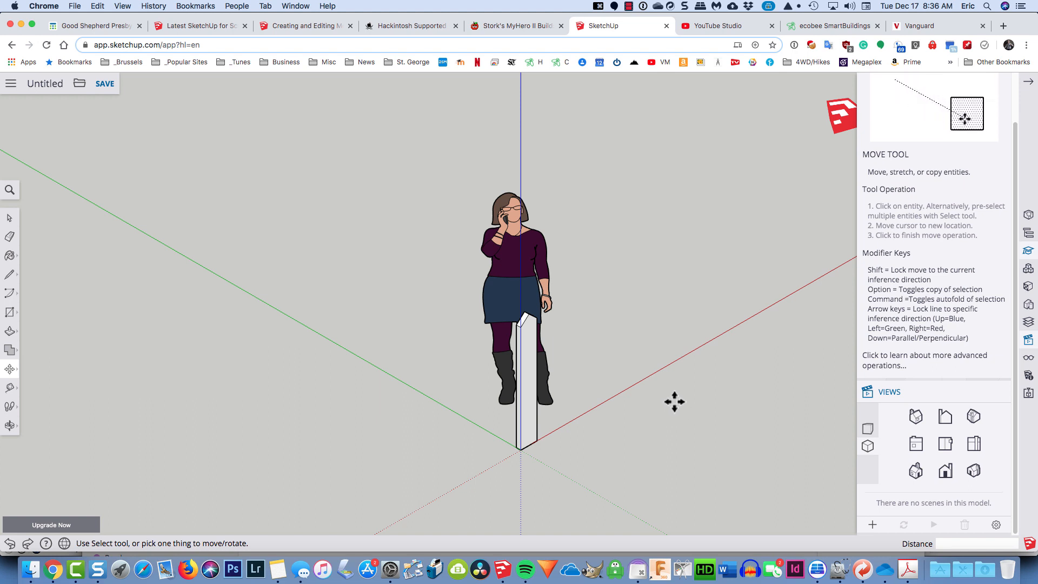
{"action": "key", "text": "space"}
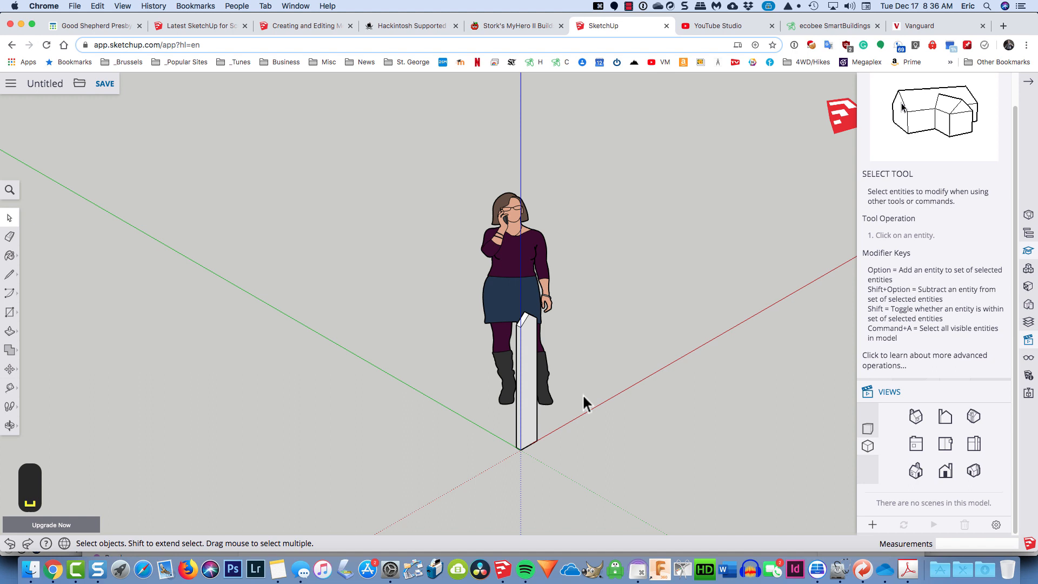
{"action": "left_click", "coordinate": [525, 394]}
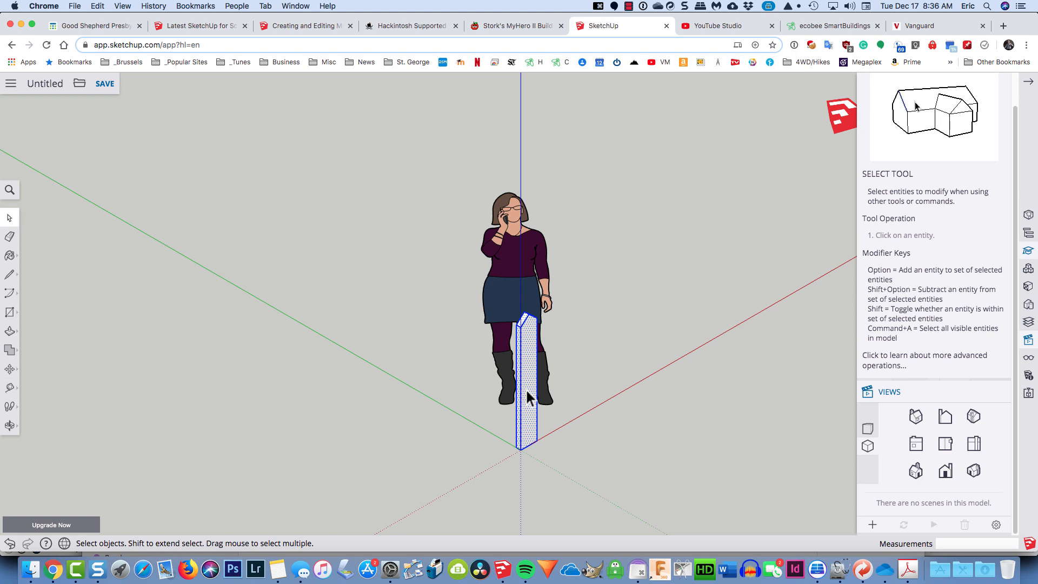
{"action": "key", "text": "m"}
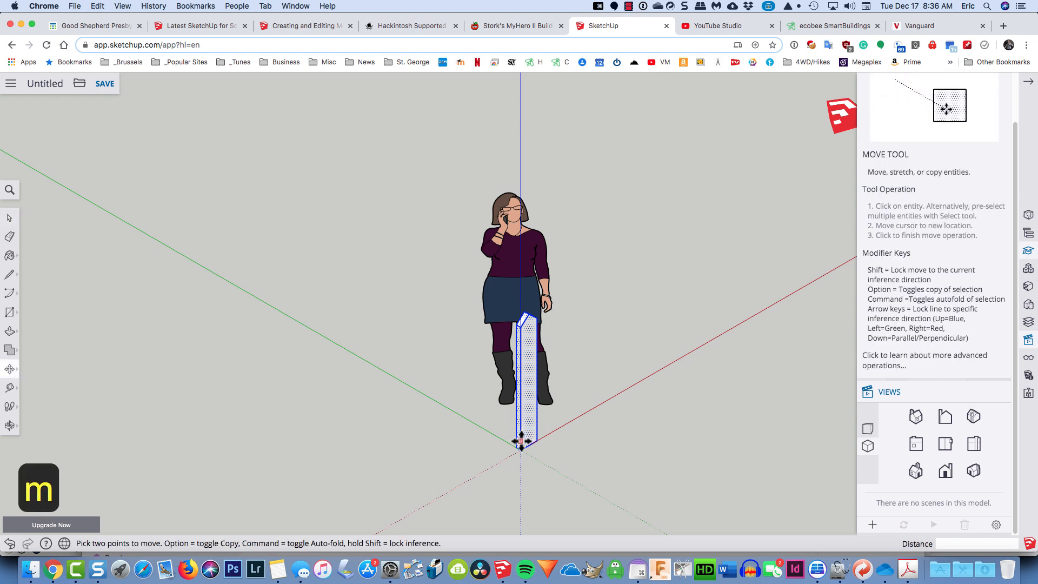
- Copy the fence picket about 8' 2 5/8" along the red axis and divide that distance into 10 equally spaced copies
{"action": "left_click", "coordinate": [539, 441]}
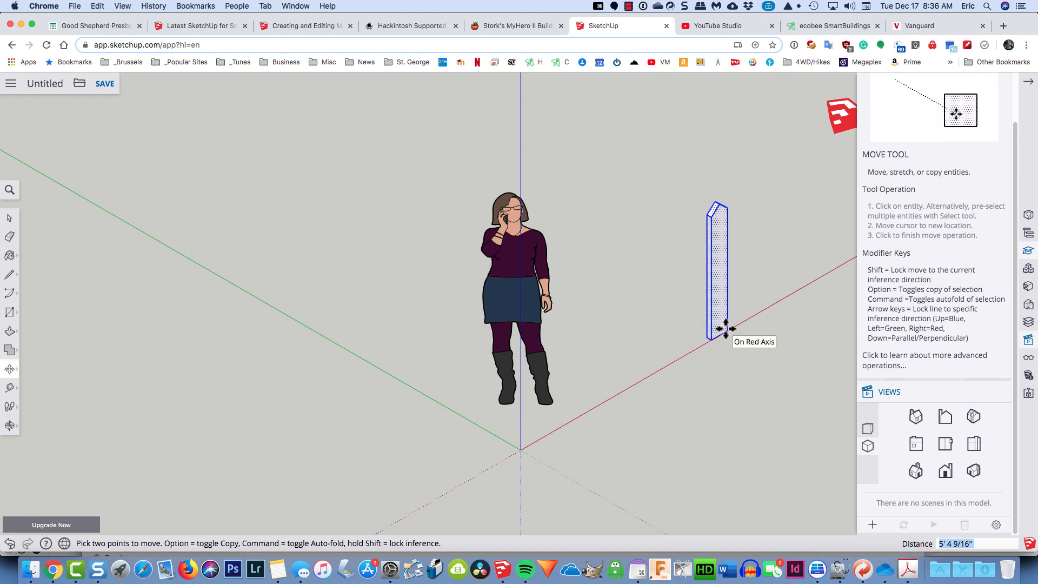
{"action": "key", "text": "alt"}
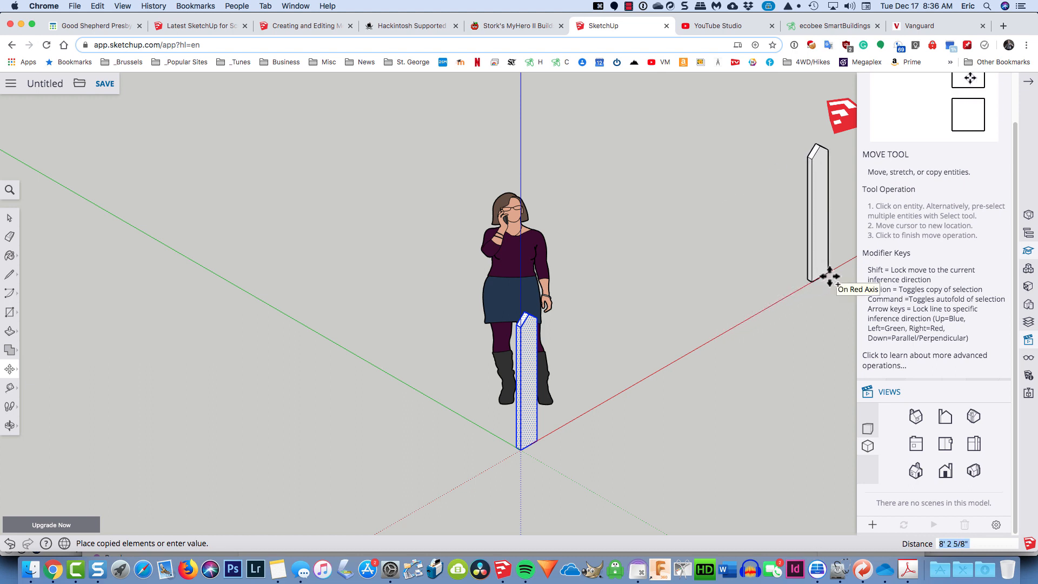
{"action": "left_click", "coordinate": [830, 276]}
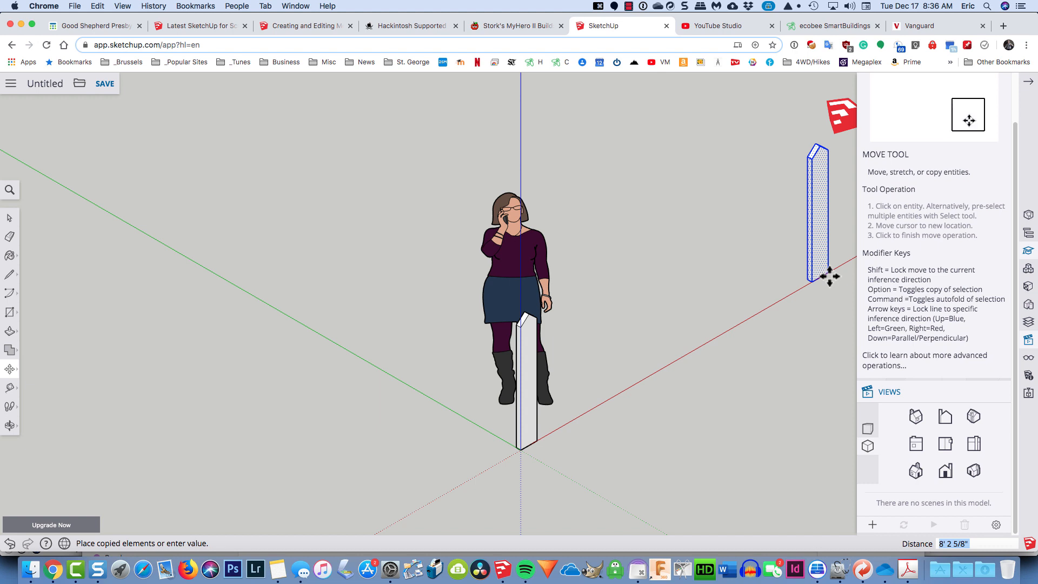
{"action": "type", "text": "10"}
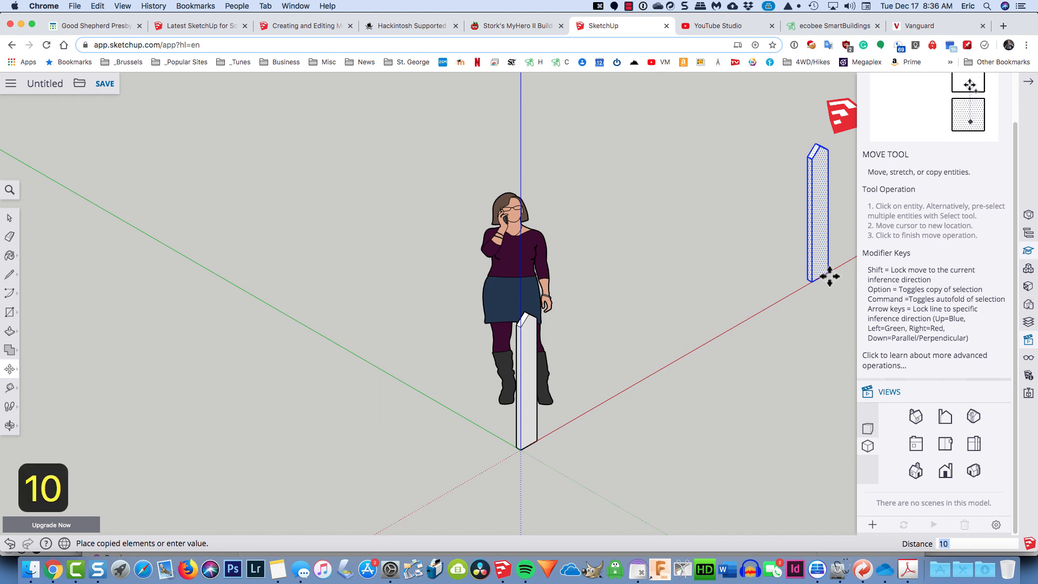
{"action": "type", "text": "/"}
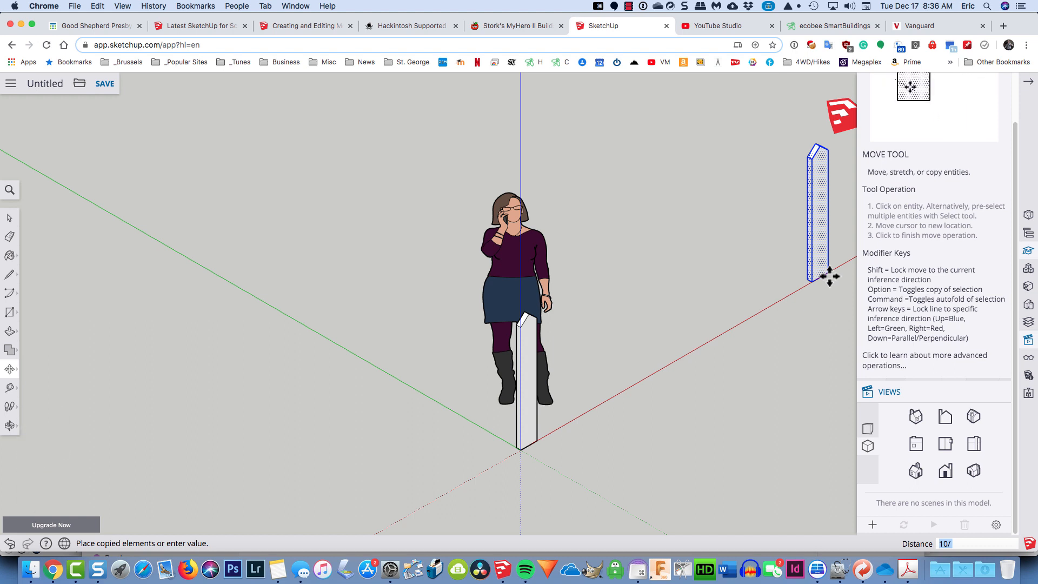
{"action": "key", "text": "Return"}
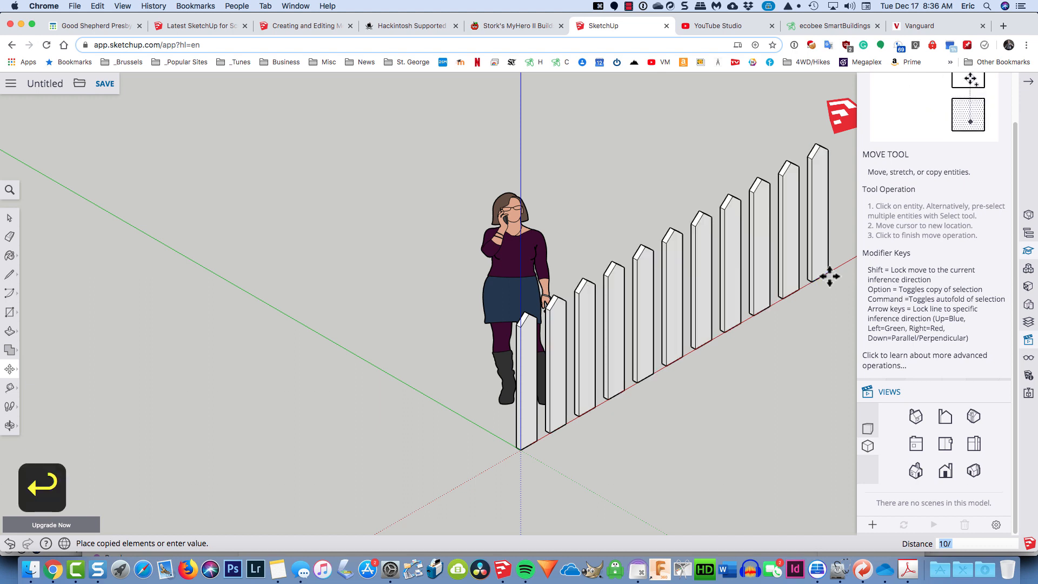
- Try redividing the picket array into 11, 12 and 13 equal spaces over the same length
{"action": "left_click", "coordinate": [943, 443]}
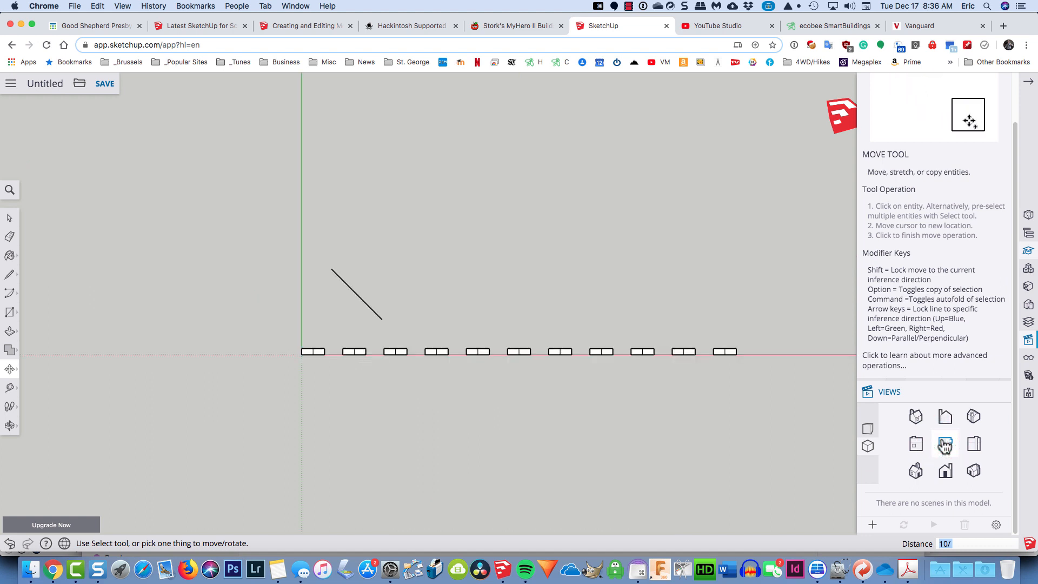
{"action": "left_click", "coordinate": [915, 470]}
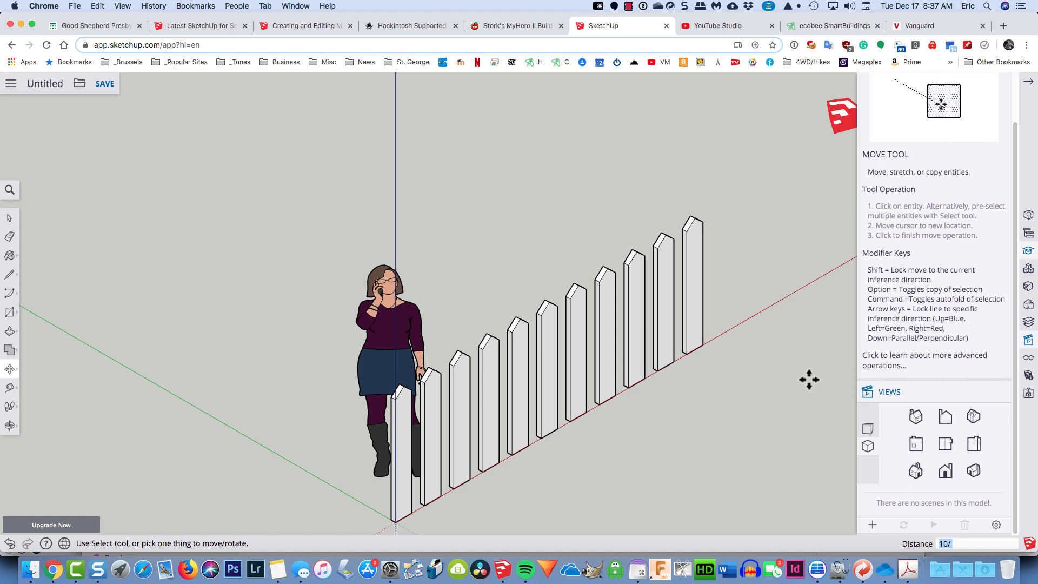
{"action": "type", "text": "1"}
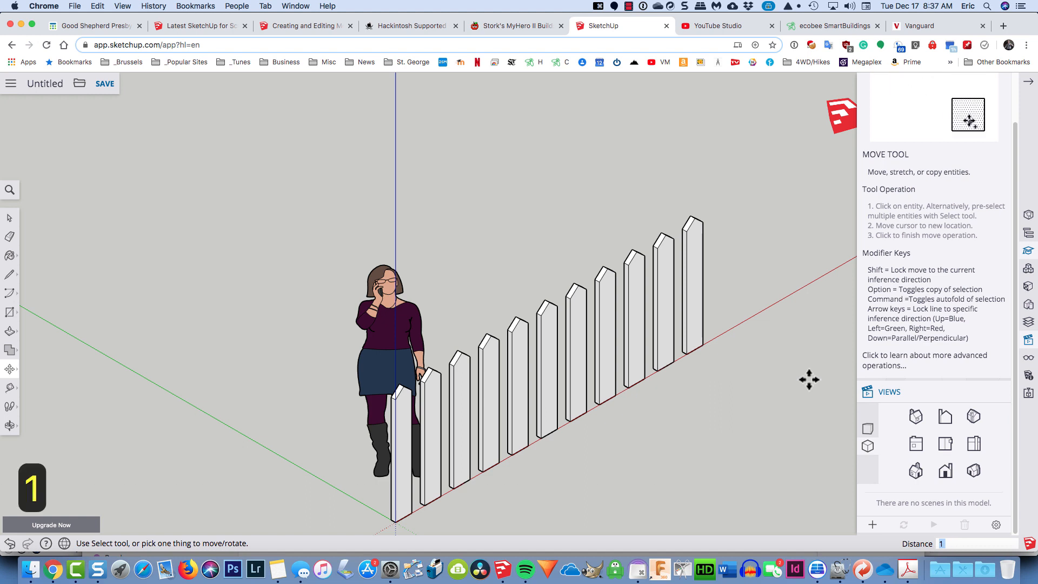
{"action": "type", "text": "1/"}
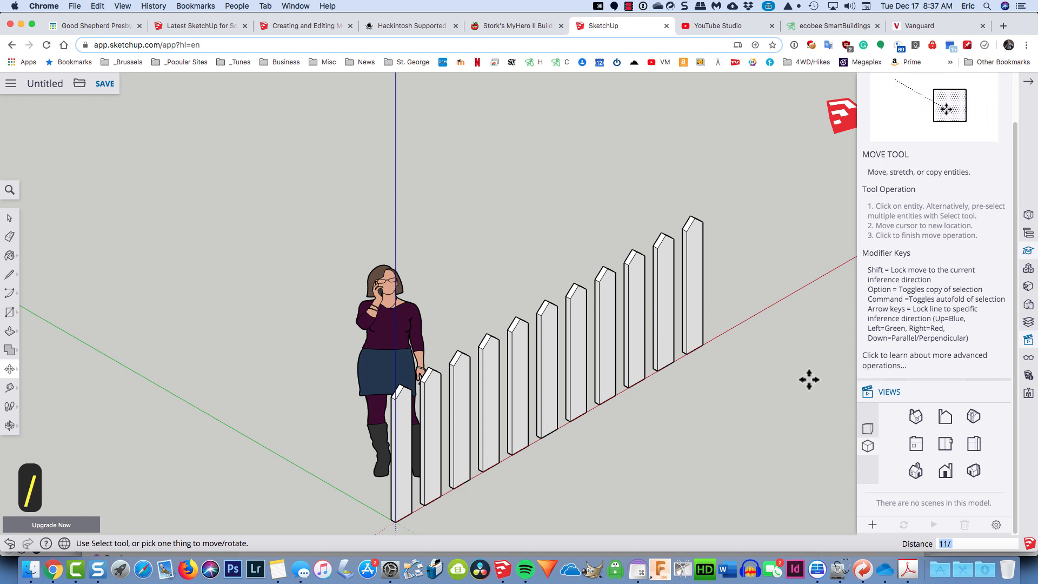
{"action": "key", "text": "Return"}
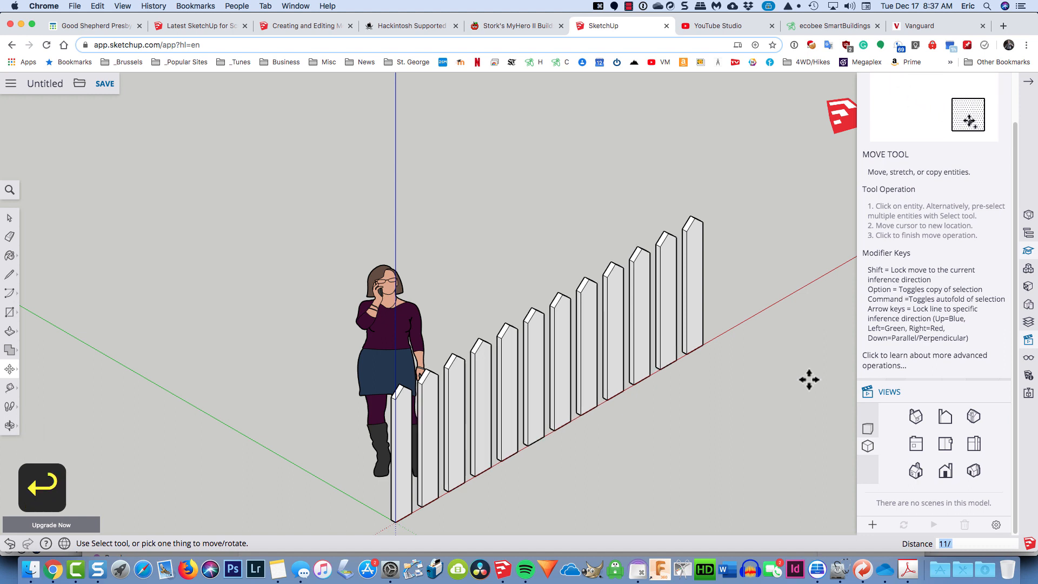
{"action": "type", "text": "12/"}
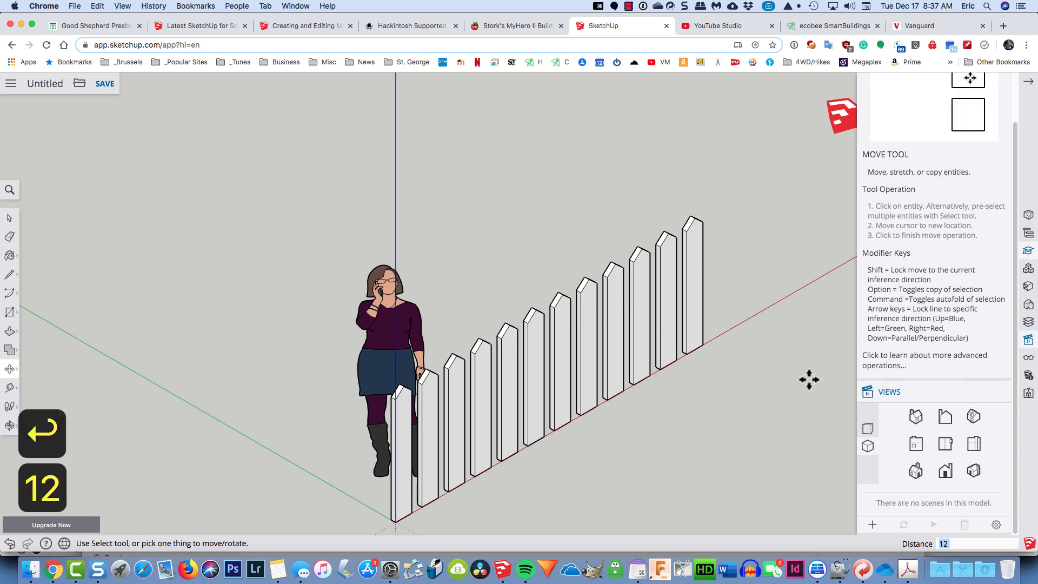
{"action": "key", "text": "Return"}
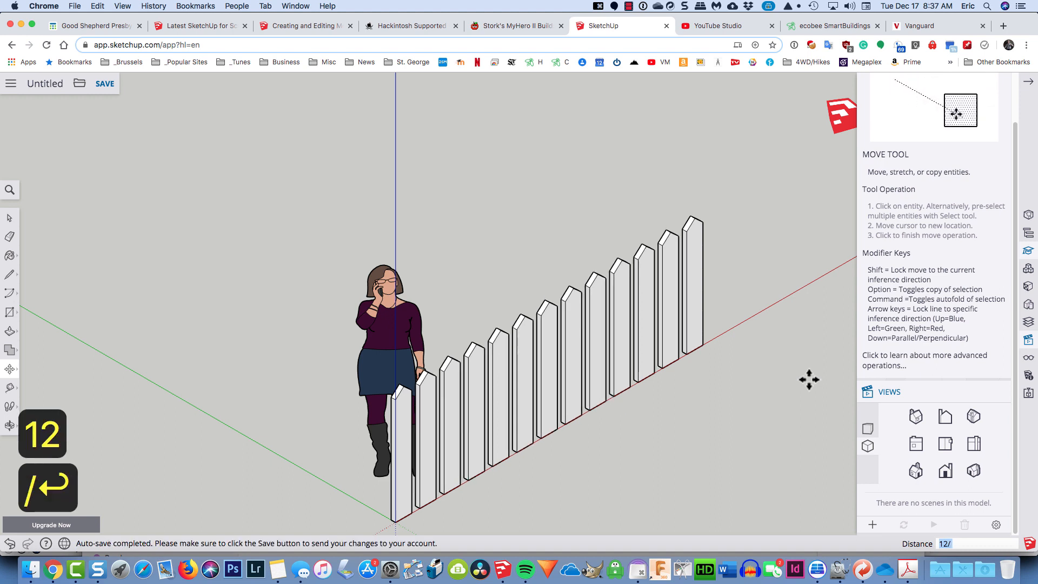
{"action": "type", "text": "1"}
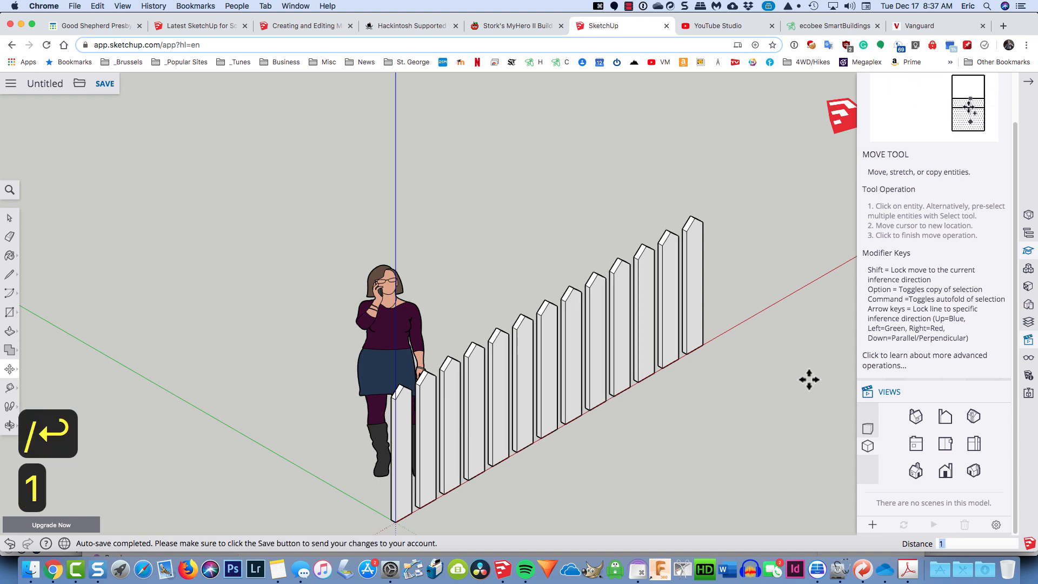
{"action": "type", "text": "3/"}
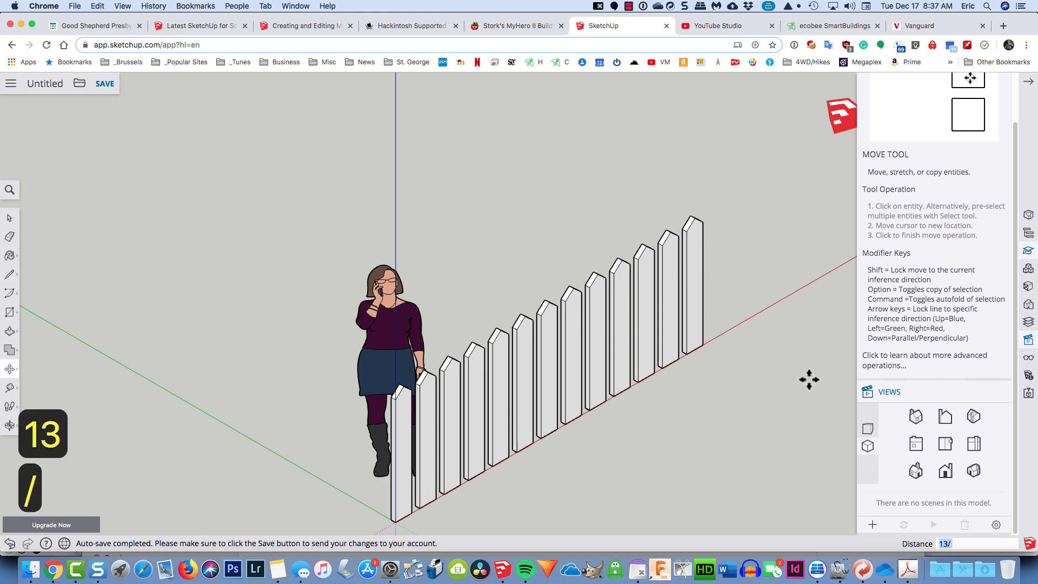
{"action": "key", "text": "Return"}
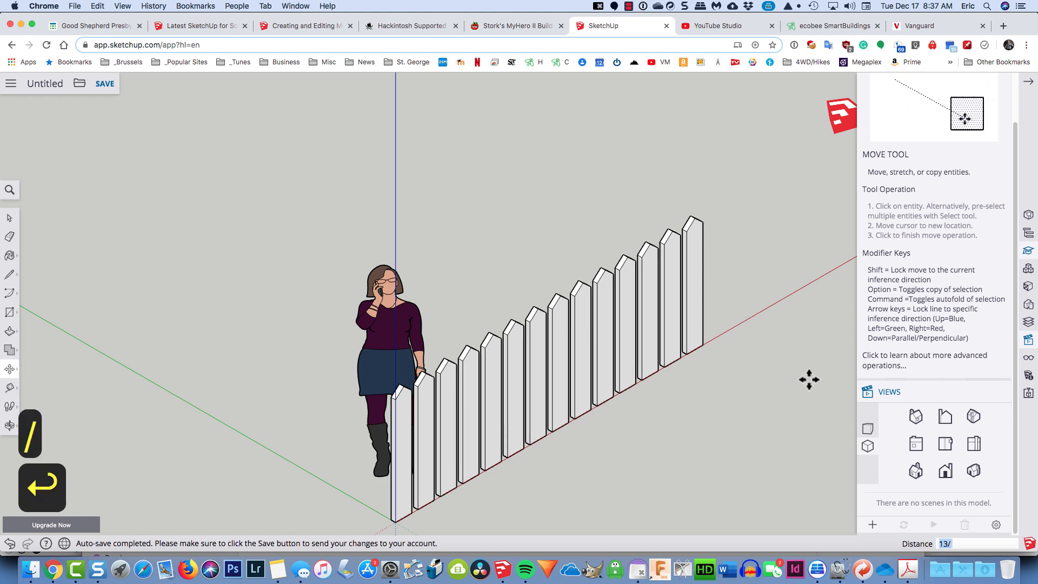
- Redivide the picket array into 15 equal spaces
{"action": "type", "text": "15"}
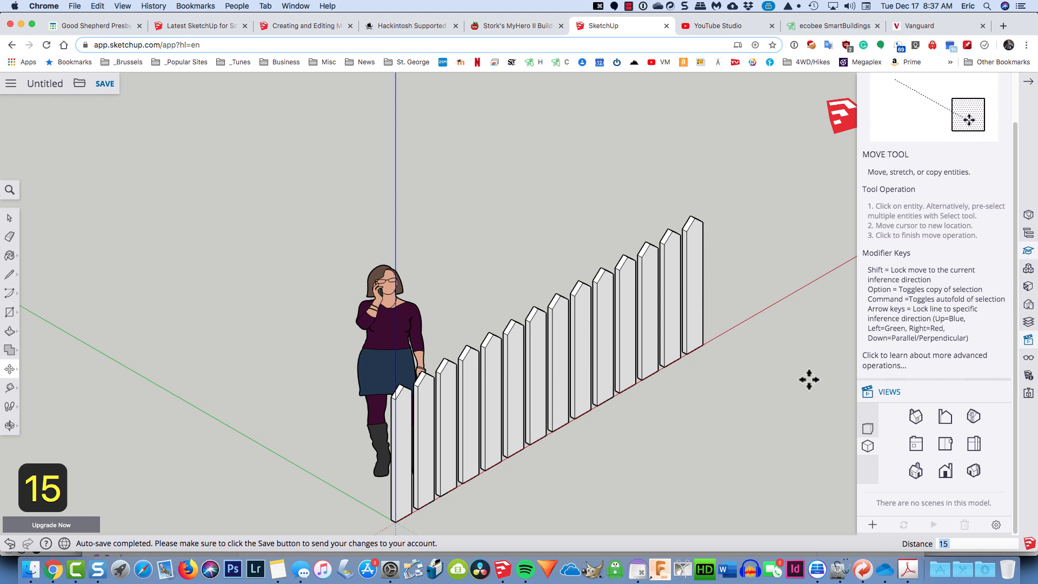
{"action": "type", "text": "/"}
{"action": "key", "text": "Return"}
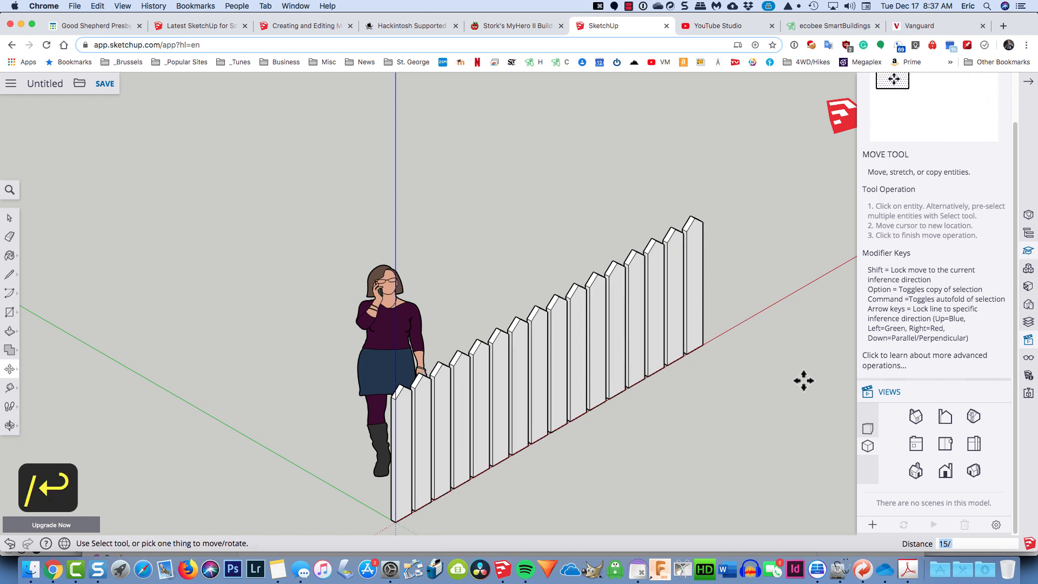
- Rotate the last picket clockwise in plan about its outer corner on the red axis, making it perpendicular to the fence
{"action": "middle_click_drag", "start_coordinate": [805, 381], "coordinate": [394, 413]}
{"action": "scroll", "coordinate": [394, 413], "scroll_direction": "up", "scroll_amount": 5}
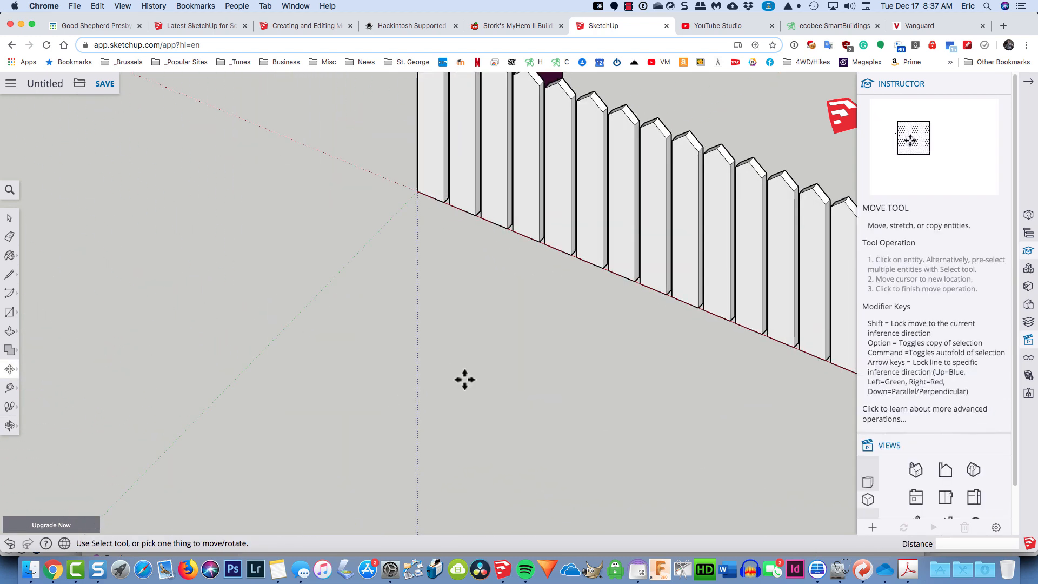
{"action": "scroll", "coordinate": [660, 336], "scroll_direction": "down", "scroll_amount": 8}
{"action": "scroll", "coordinate": [795, 304], "scroll_direction": "up", "scroll_amount": 8}
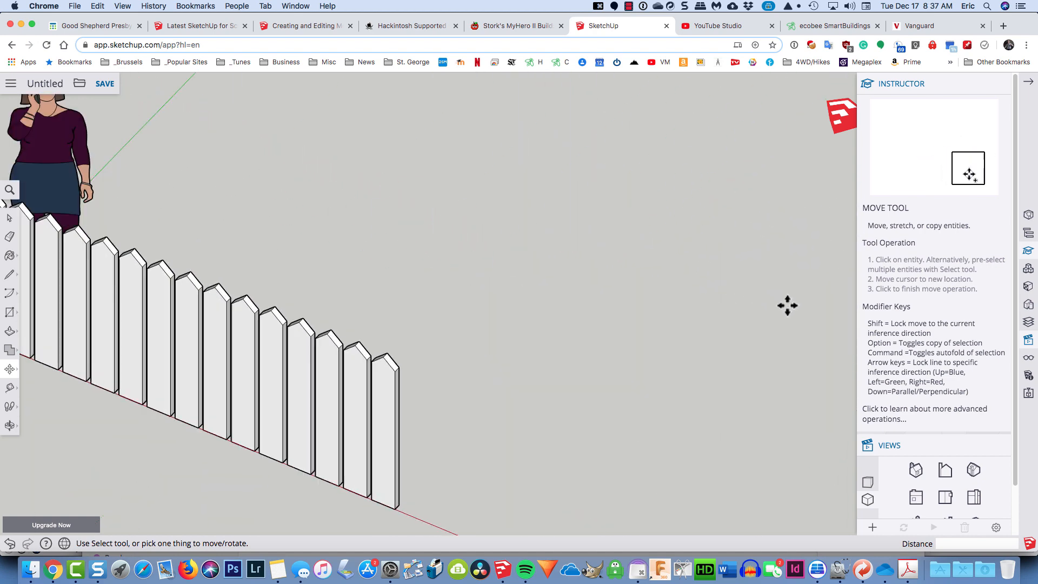
{"action": "scroll", "coordinate": [508, 343], "scroll_direction": "down", "scroll_amount": 4}
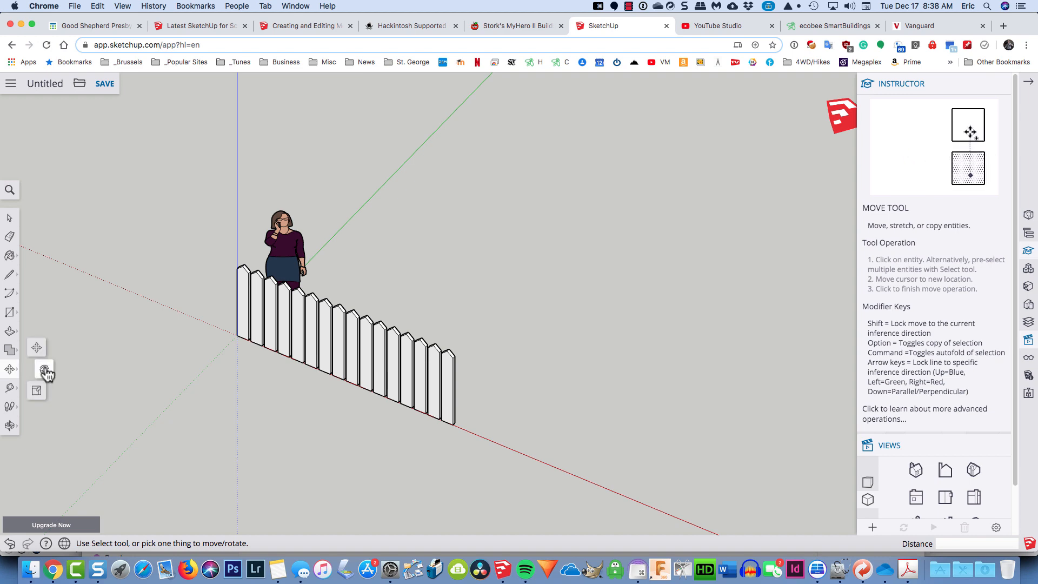
{"action": "left_click", "coordinate": [43, 367]}
{"action": "key", "text": "space"}
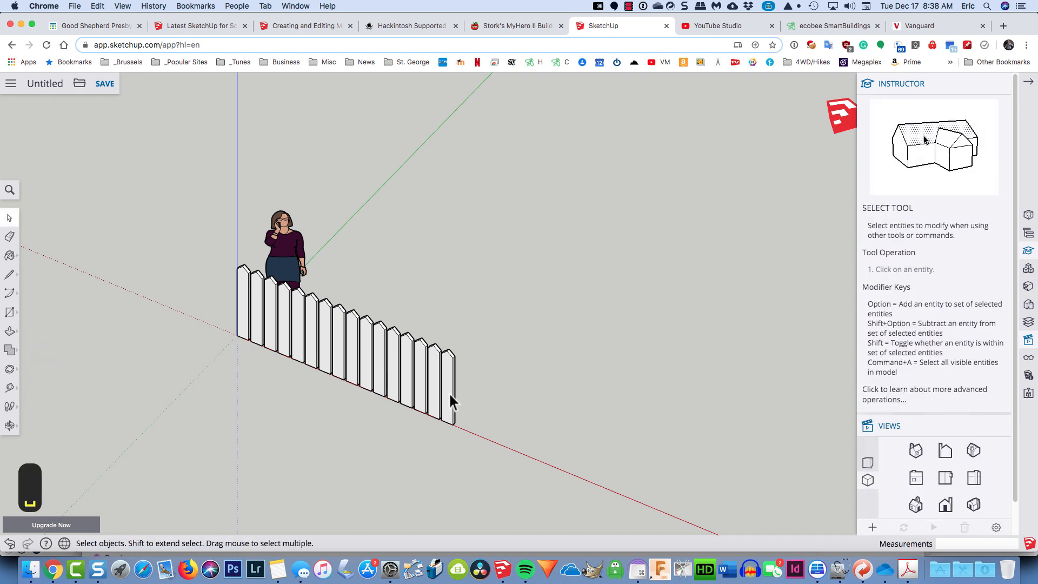
{"action": "left_click", "coordinate": [449, 391]}
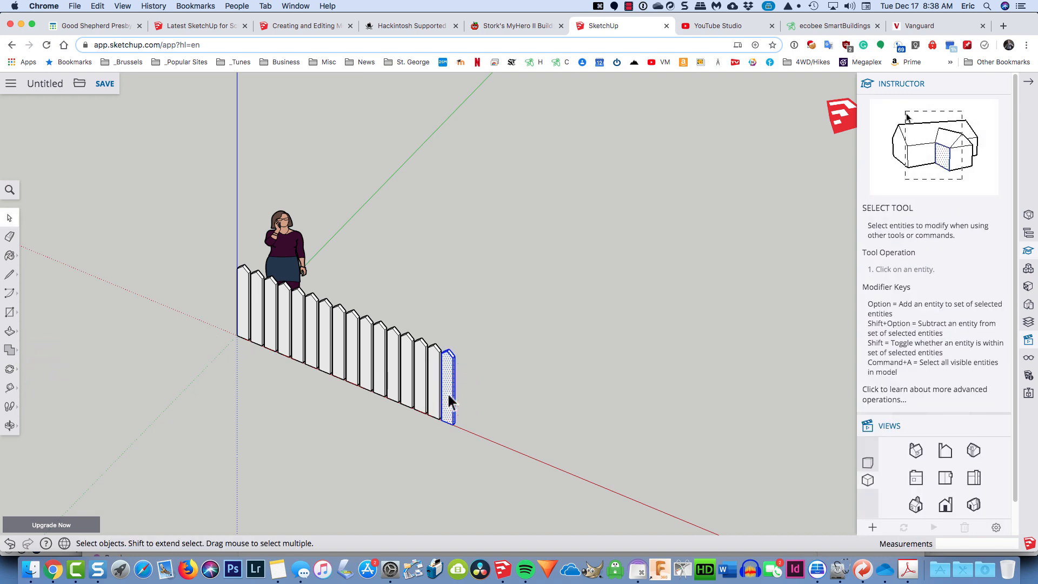
{"action": "left_click", "coordinate": [942, 477]}
{"action": "scroll", "coordinate": [696, 340], "scroll_direction": "up", "scroll_amount": 8}
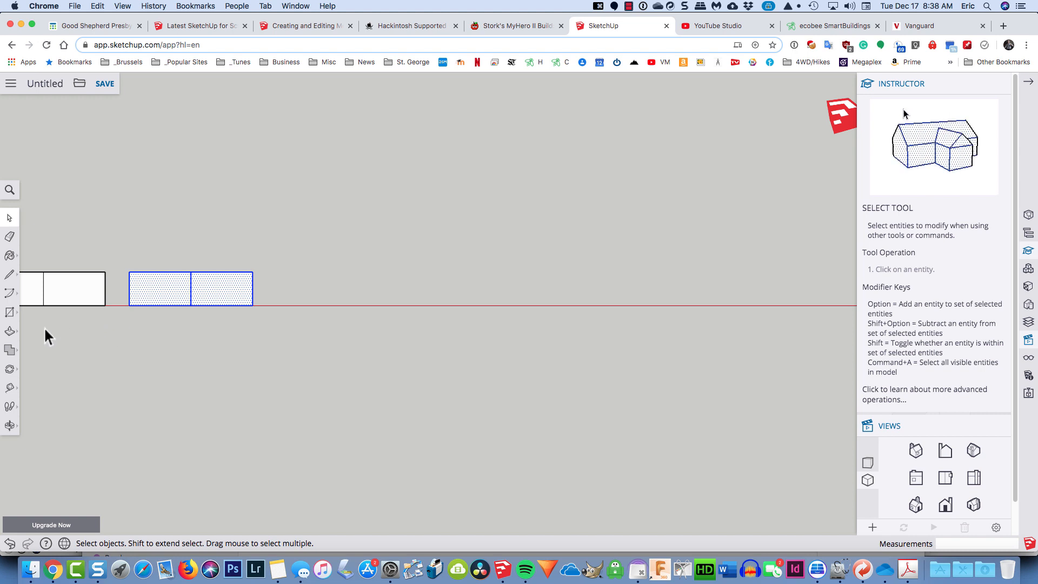
{"action": "left_click", "coordinate": [9, 370]}
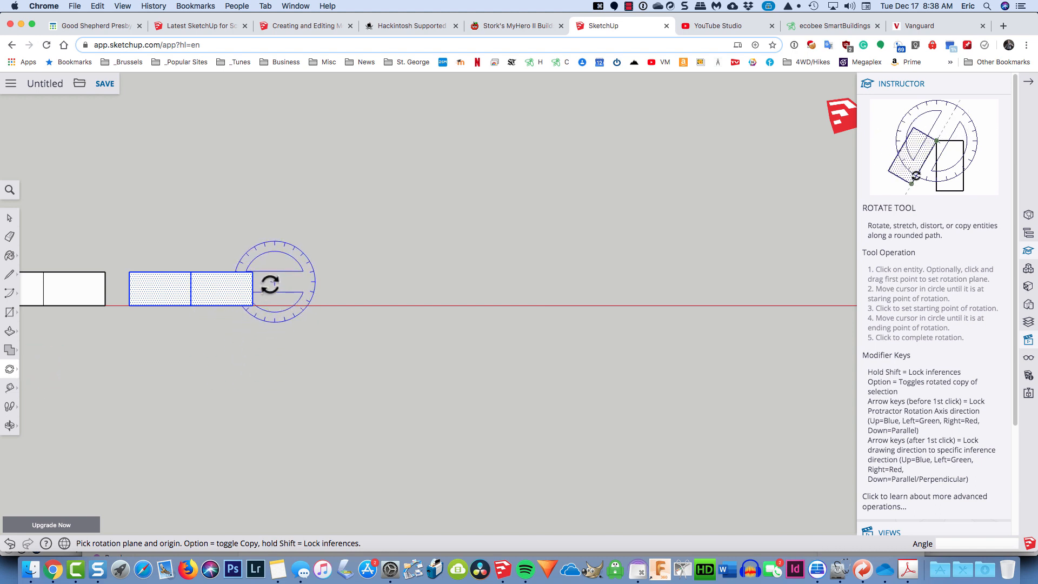
{"action": "left_click", "coordinate": [253, 305]}
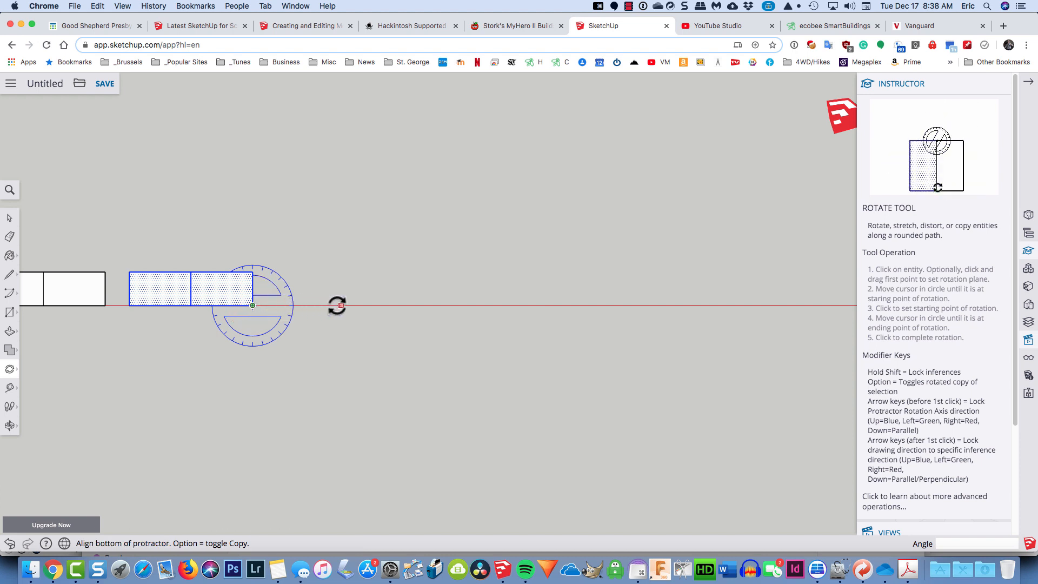
{"action": "left_click", "coordinate": [360, 305]}
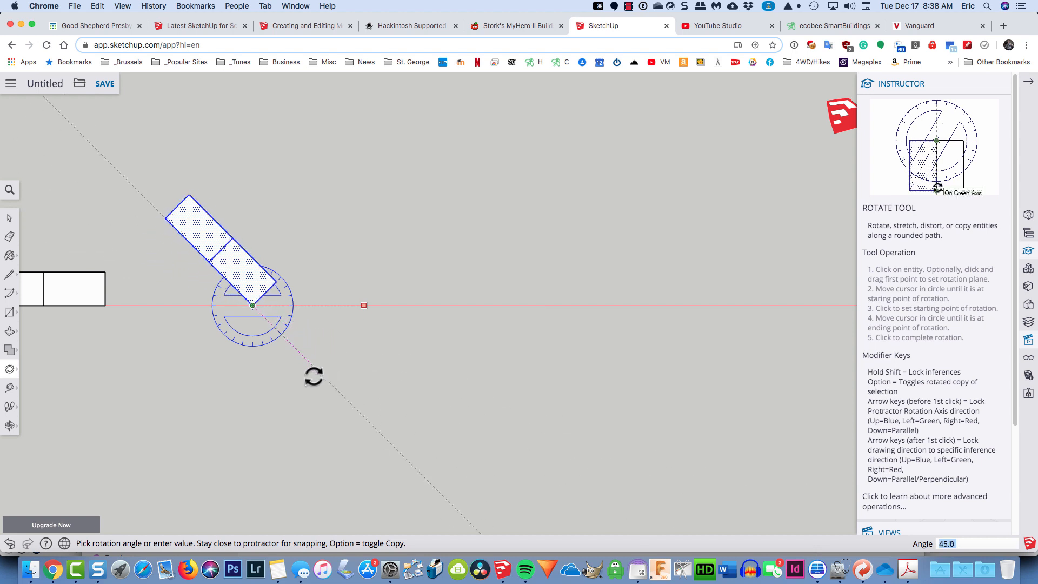
{"action": "left_click", "coordinate": [247, 396]}
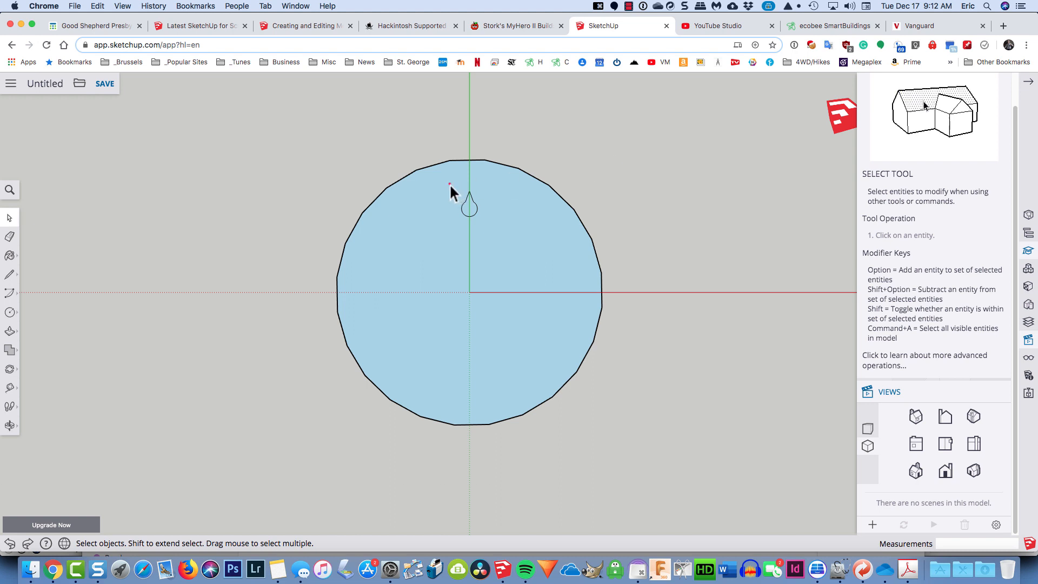
- Create a copy of the teardrop shape rotated 30 degrees about the circle's center
{"action": "left_click_drag", "start_coordinate": [458, 194], "coordinate": [490, 225]}
{"action": "key", "text": "q"}
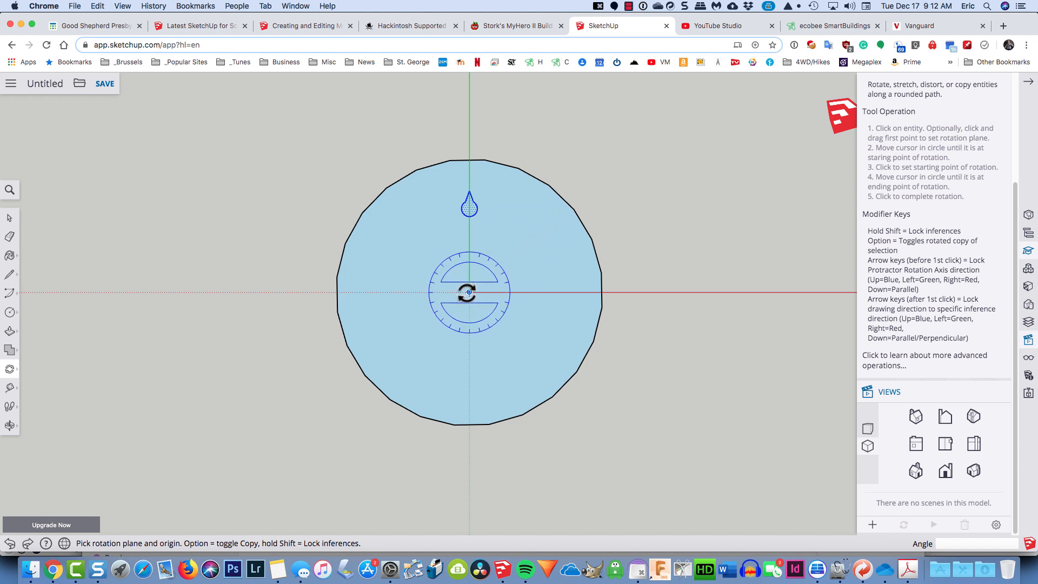
{"action": "left_click_drag", "start_coordinate": [469, 292], "coordinate": [475, 146]}
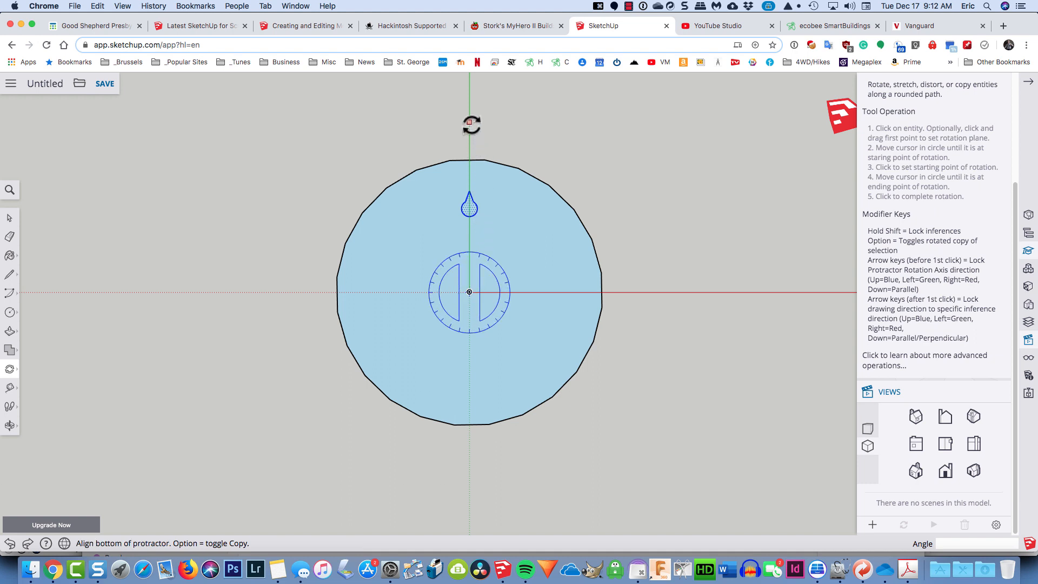
{"action": "left_click", "coordinate": [563, 94]}
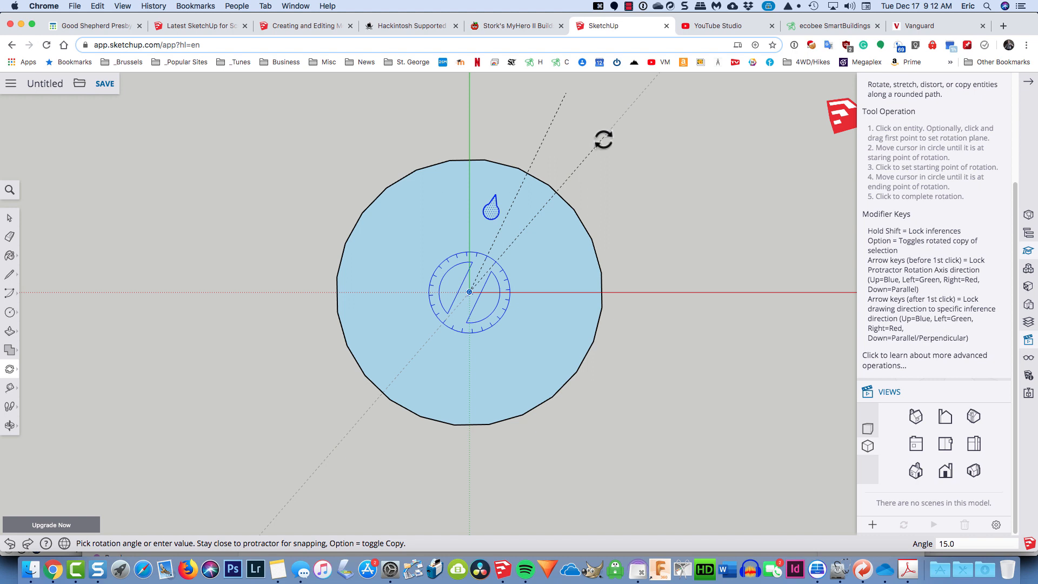
{"action": "key", "text": "alt"}
{"action": "type", "text": "30"}
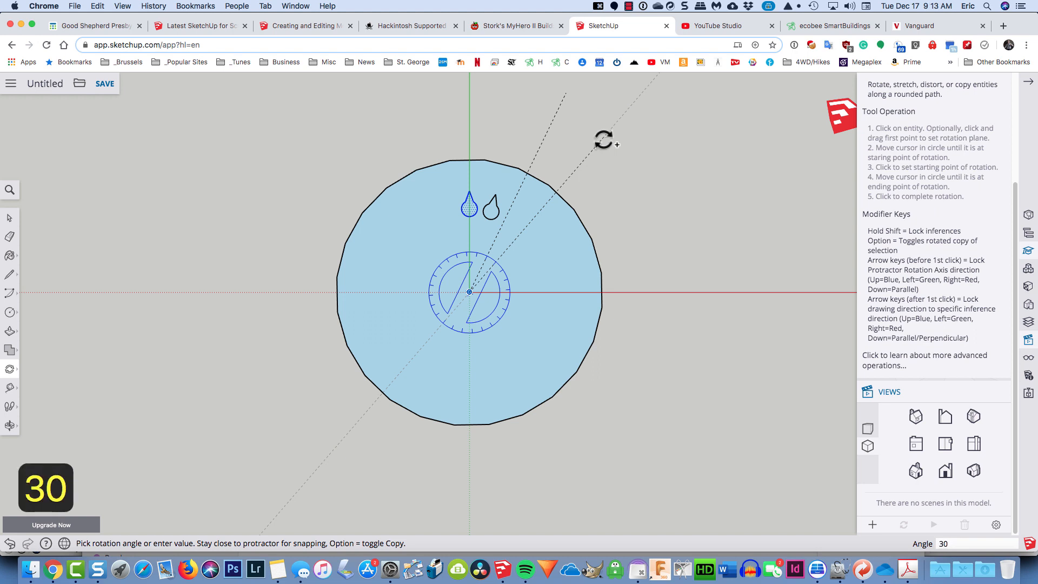
{"action": "key", "text": "Return"}
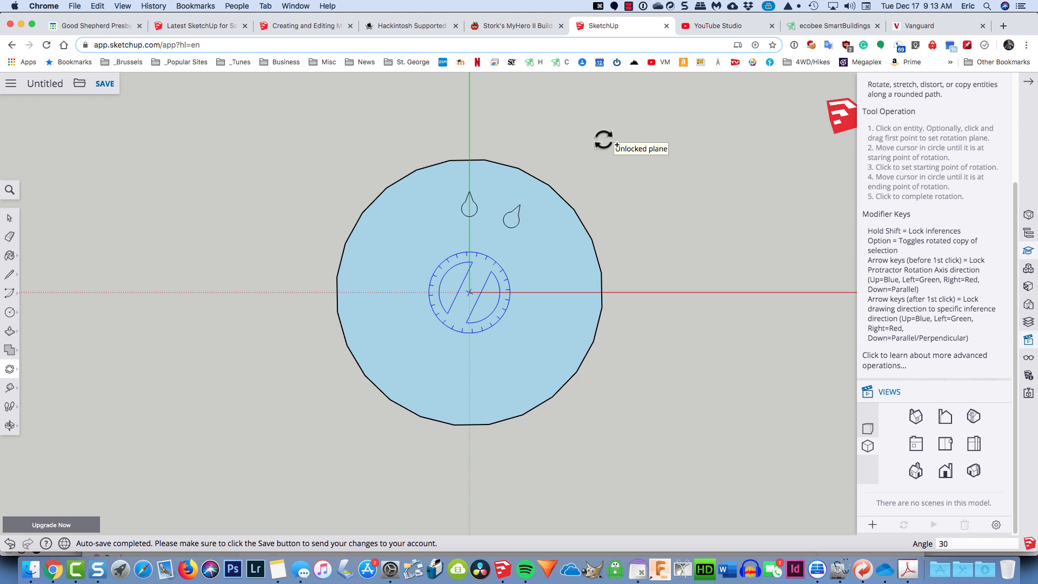
- Multiply the rotated teardrop copy by 11 to array it around the circle
{"action": "type", "text": "11"}
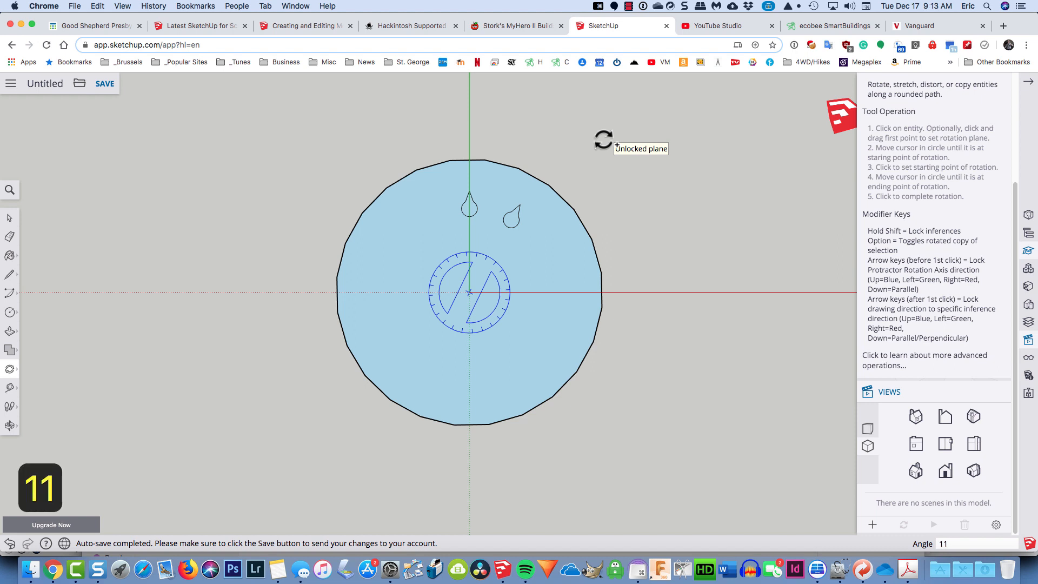
{"action": "type", "text": "x"}
{"action": "key", "text": "Return"}
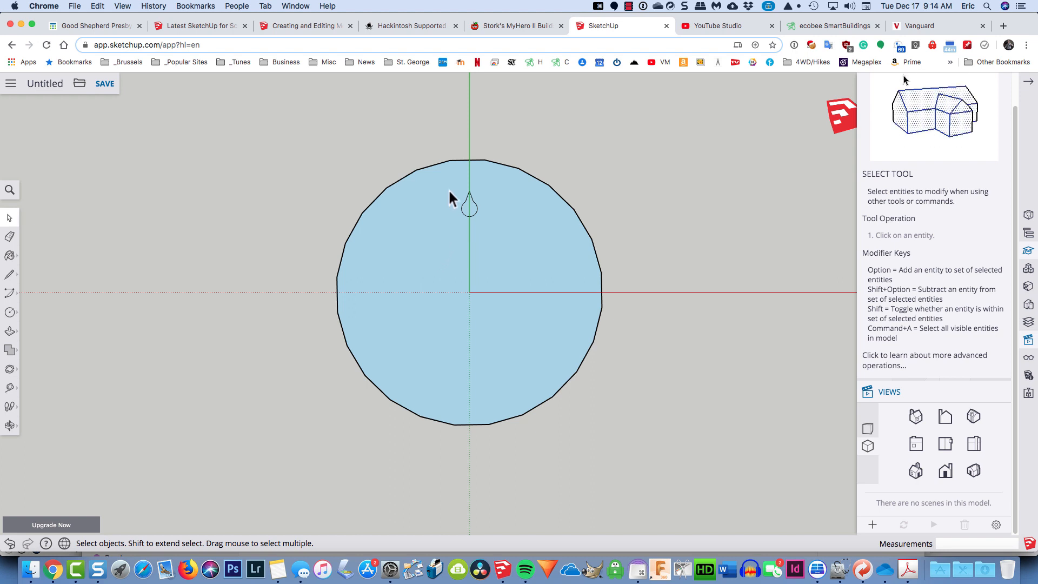
- Copy the teardrop by rotating it 90 degrees clockwise about the circle's center, and divide the span into 6 equal spaces
{"action": "left_click_drag", "start_coordinate": [448, 186], "coordinate": [488, 223]}
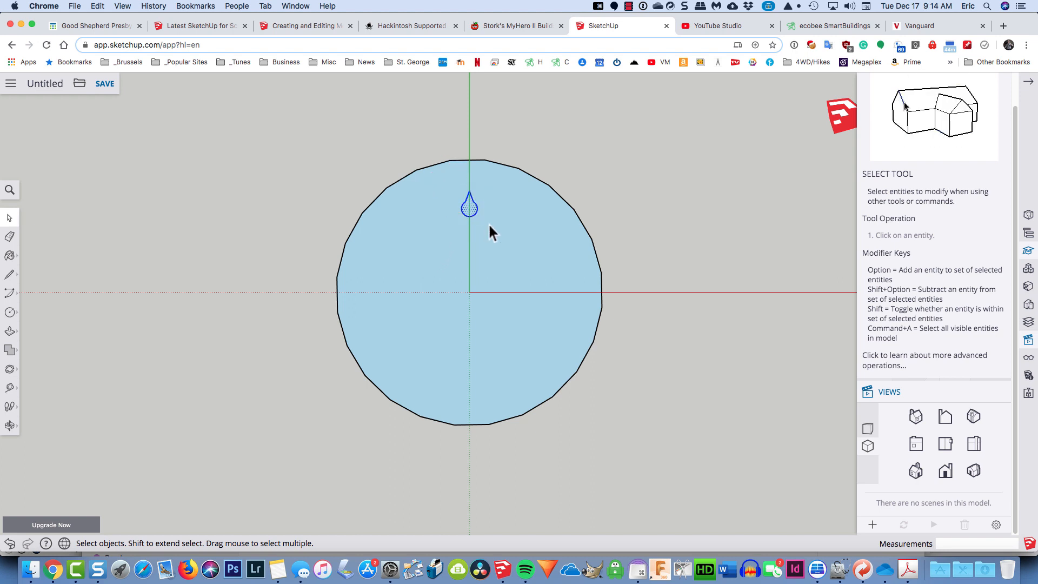
{"action": "key", "text": "q"}
{"action": "left_click", "coordinate": [469, 292]}
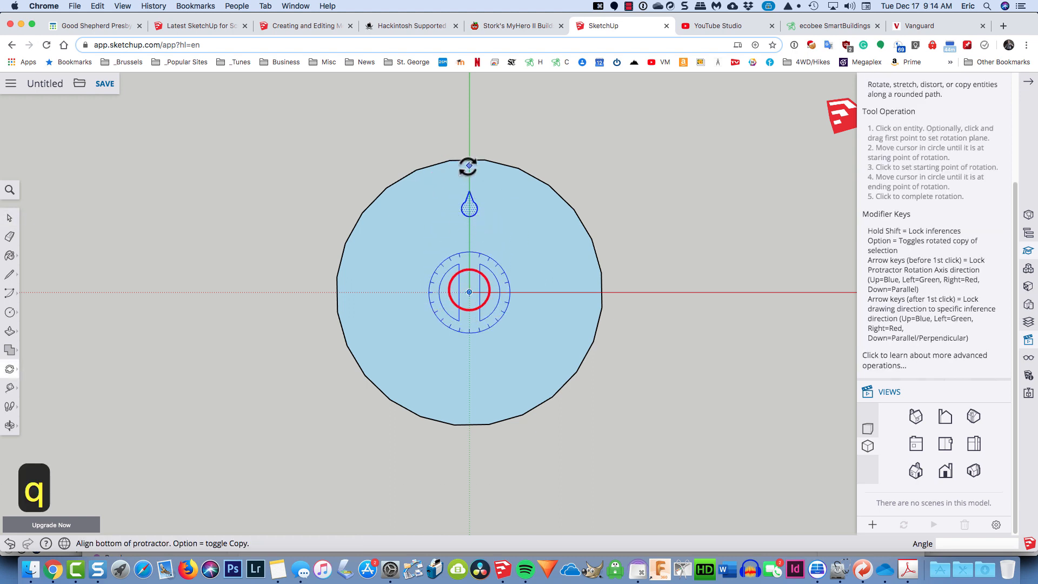
{"action": "left_click", "coordinate": [469, 114]}
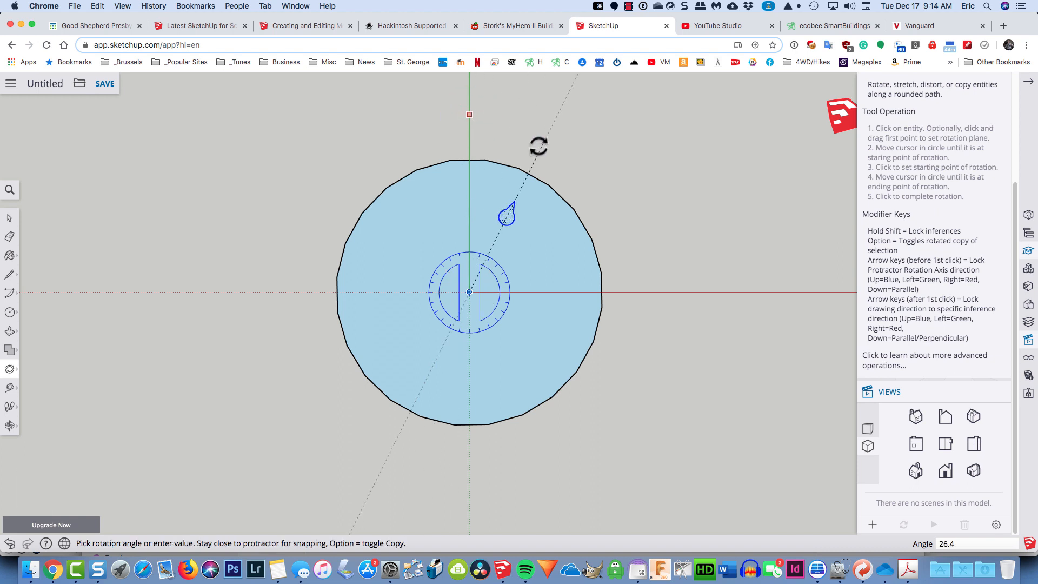
{"action": "key", "text": "alt"}
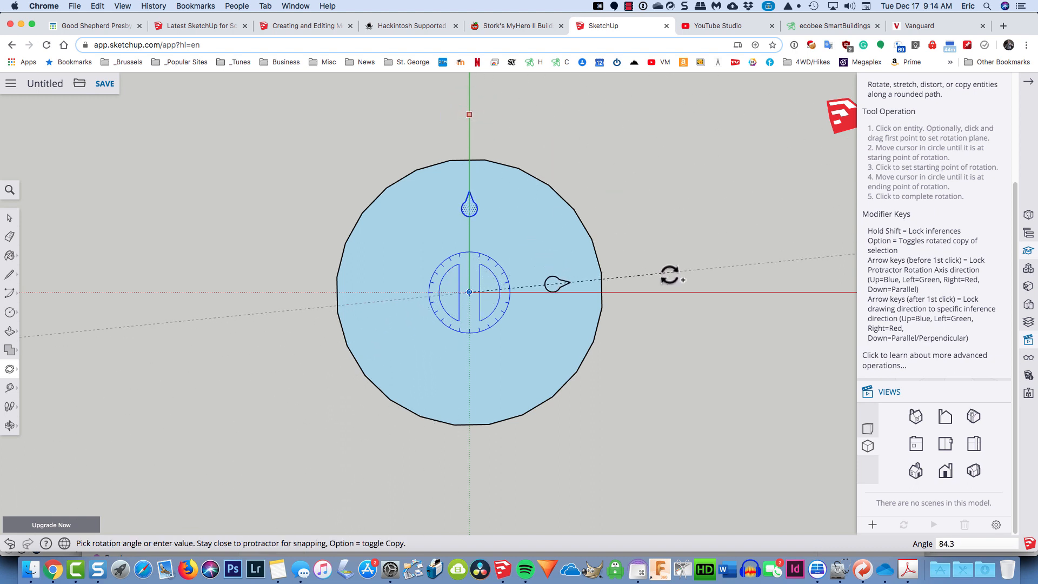
{"action": "left_click", "coordinate": [670, 295]}
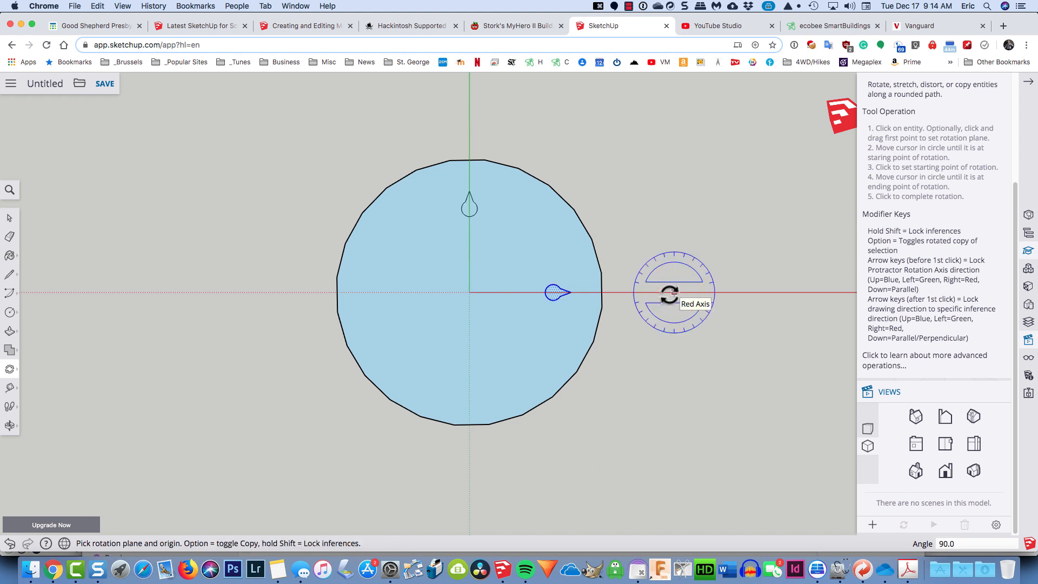
{"action": "type", "text": "6/"}
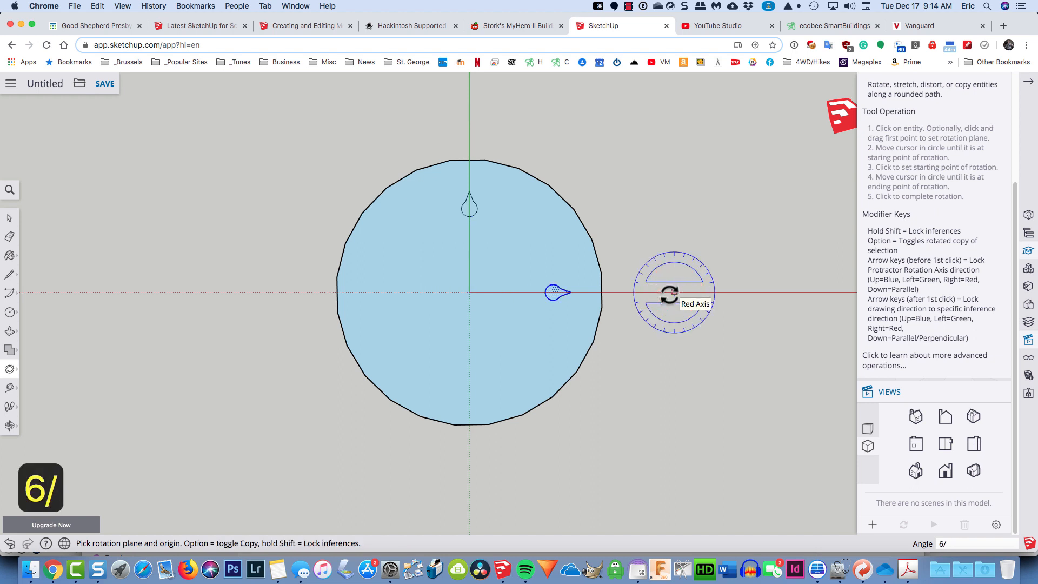
{"action": "key", "text": "Return"}
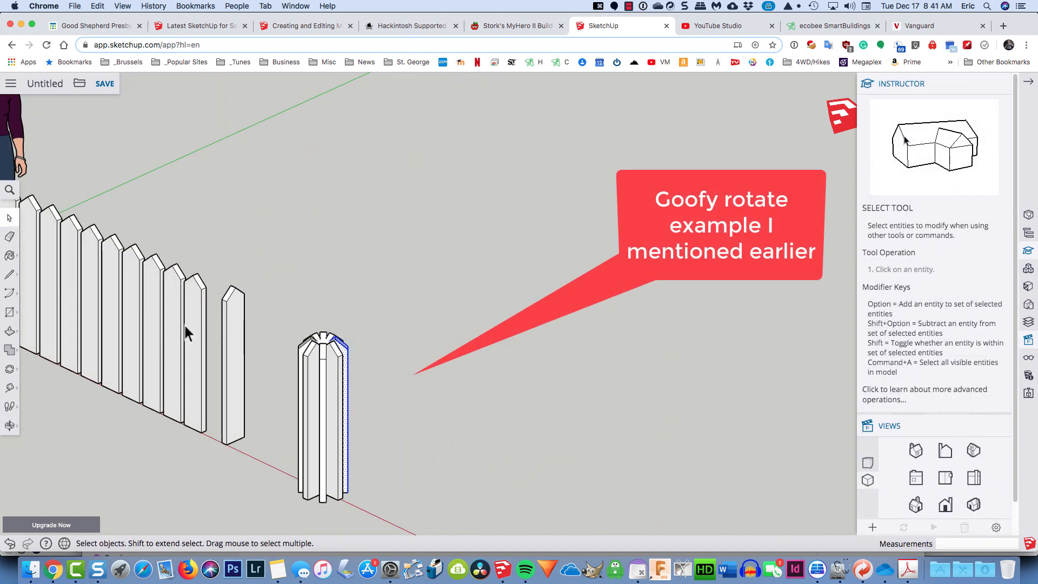
{"action": "key", "text": "m"}
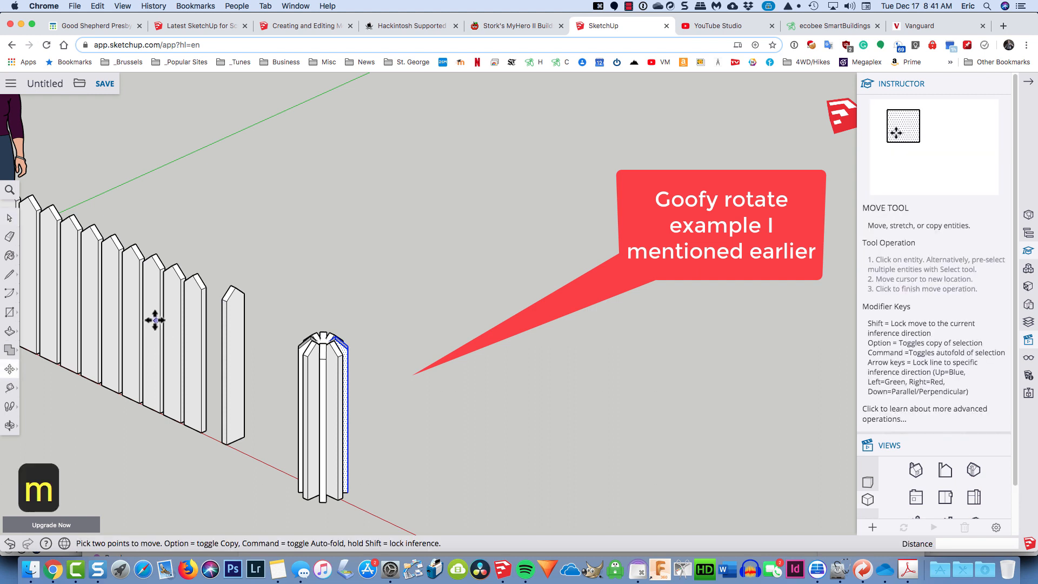
{"action": "left_click", "coordinate": [244, 436]}
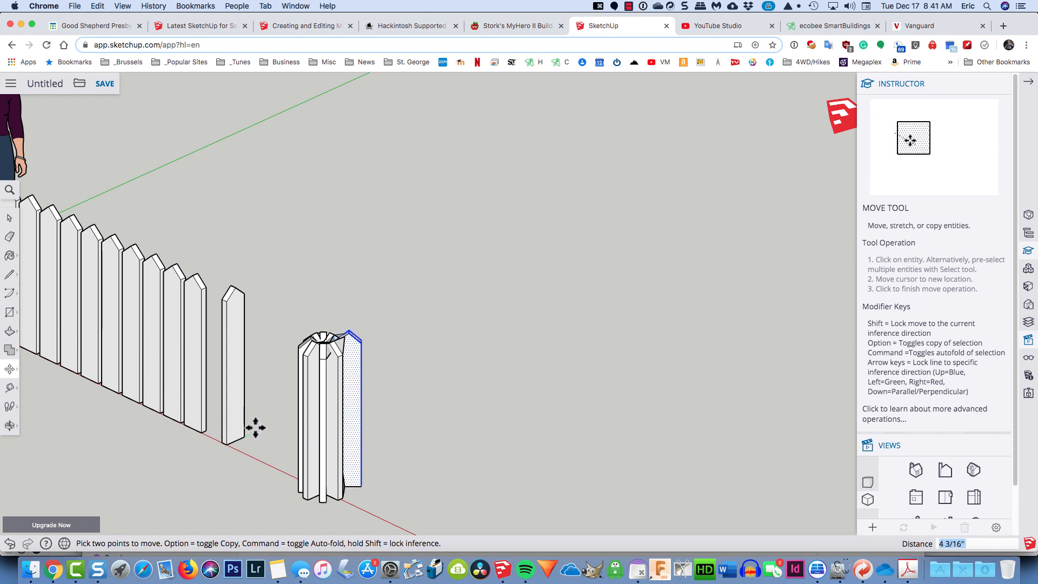
{"action": "key", "text": "Escape"}
- Copy the perpendicular picket about 6 3/8" along the green axis and multiply the copy by 10
{"action": "key", "text": "space"}
{"action": "left_click", "coordinate": [233, 417]}
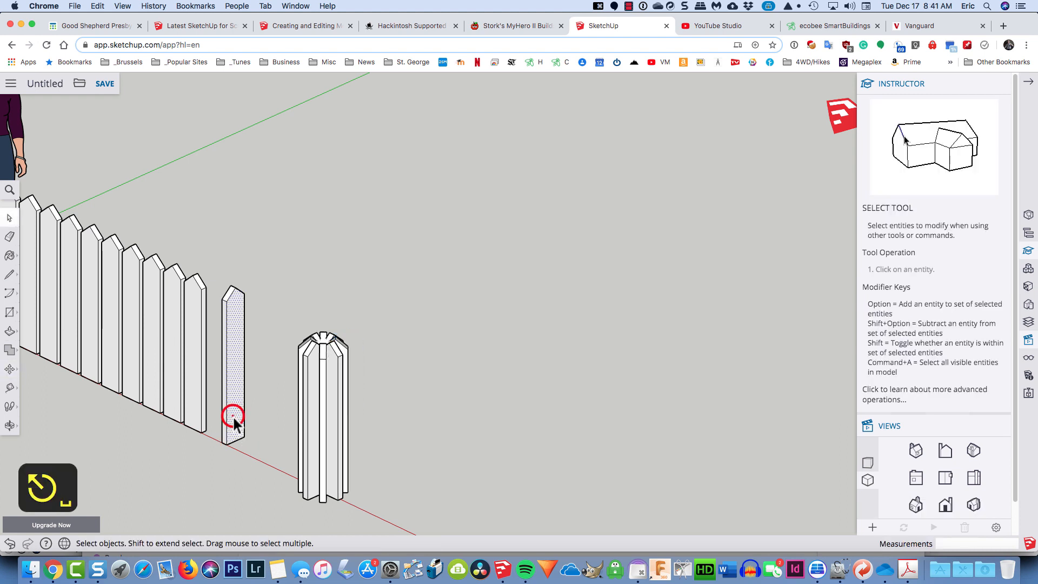
{"action": "key", "text": "m"}
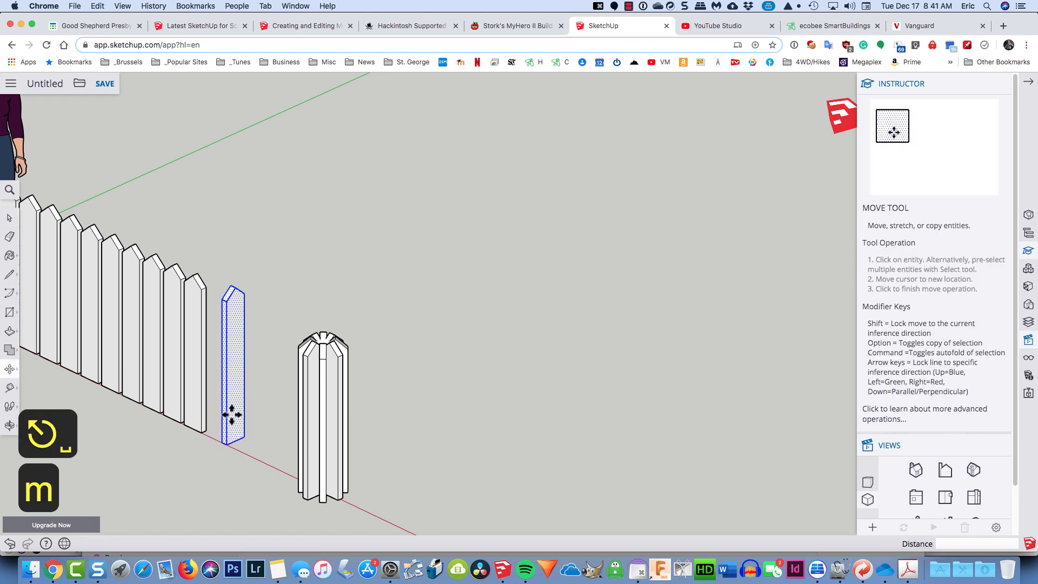
{"action": "left_click", "coordinate": [240, 432]}
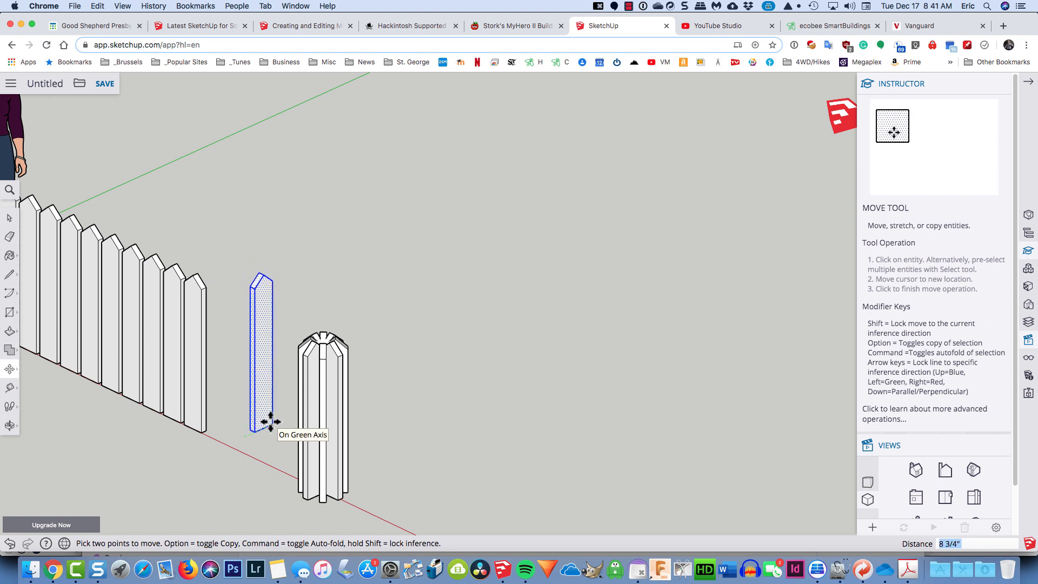
{"action": "key", "text": "alt"}
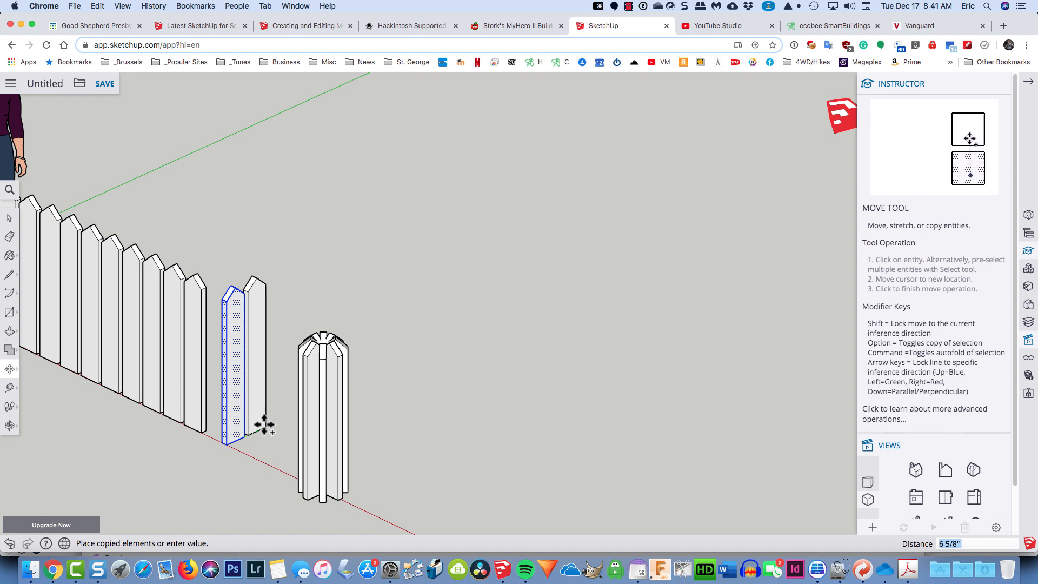
{"action": "scroll", "coordinate": [263, 425], "scroll_direction": "up", "scroll_amount": 5}
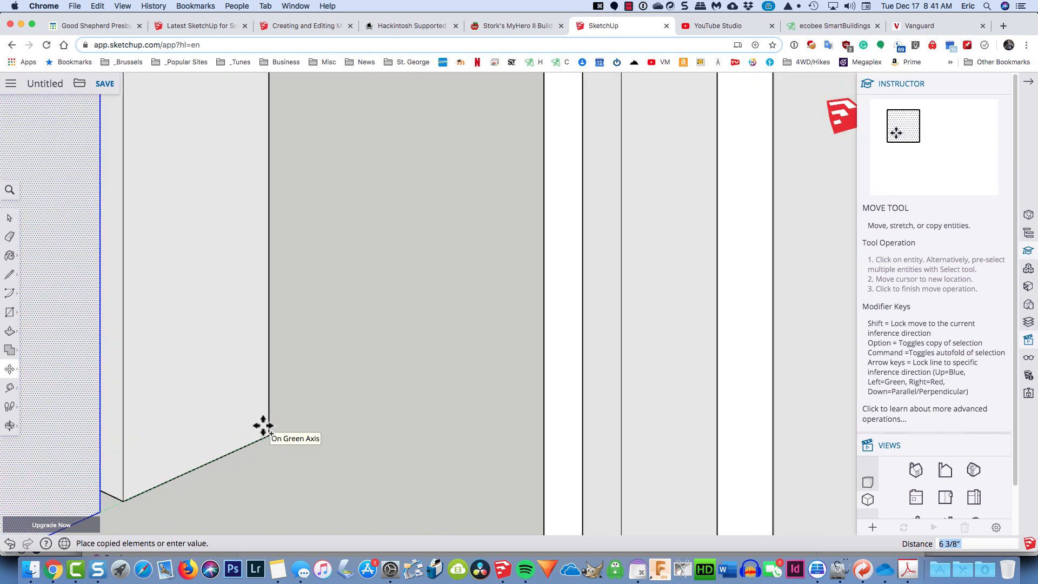
{"action": "left_click", "coordinate": [261, 430]}
{"action": "scroll", "coordinate": [263, 430], "scroll_direction": "down", "scroll_amount": 5}
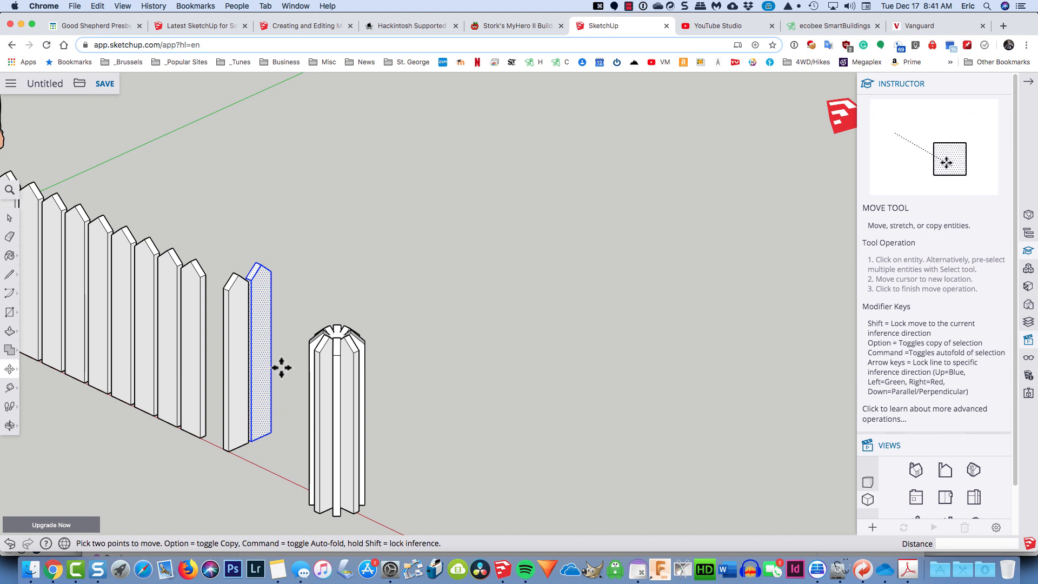
{"action": "type", "text": "10x"}
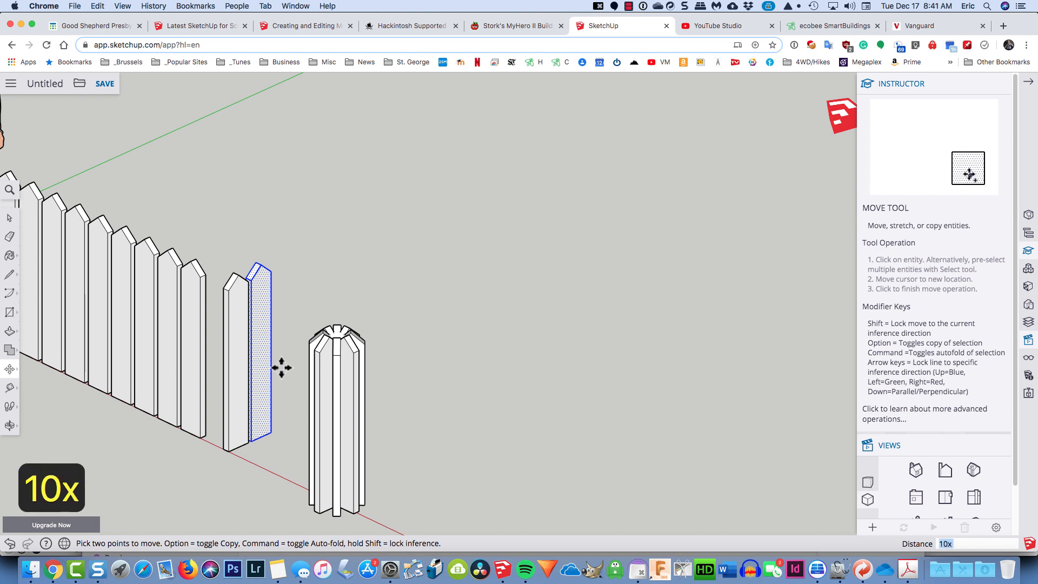
{"action": "key", "text": "Return"}
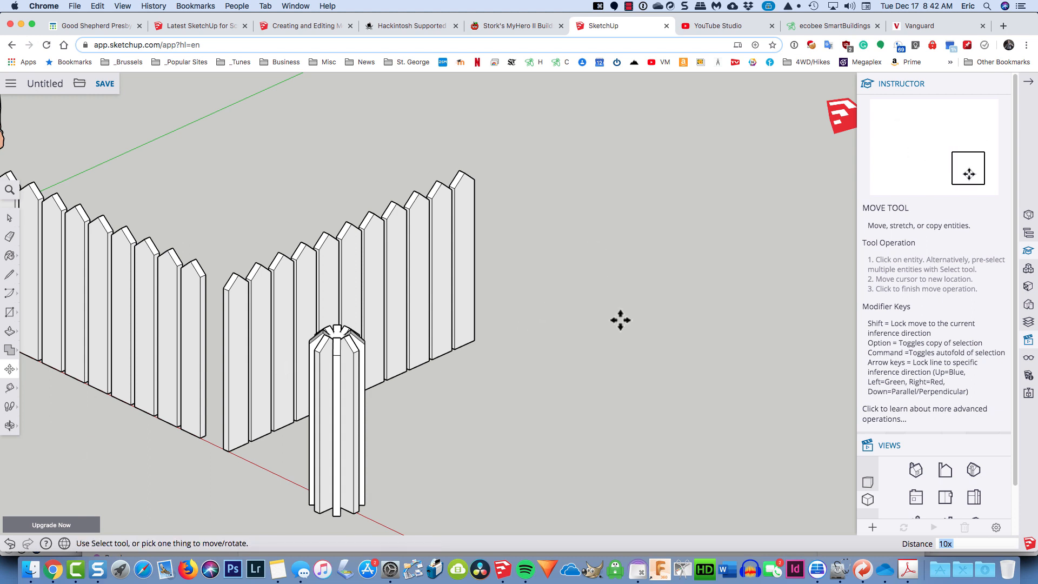
- In plan view, move the whole perpendicular picket row about 5 7/16" along the red axis toward the end of the first fence row
{"action": "left_click", "coordinate": [944, 500]}
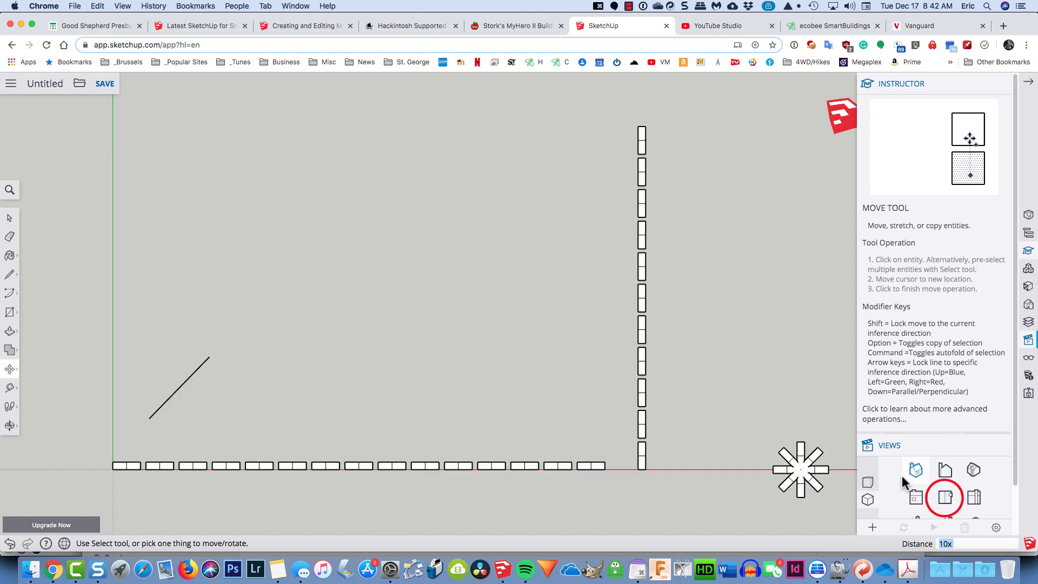
{"action": "key", "text": "space"}
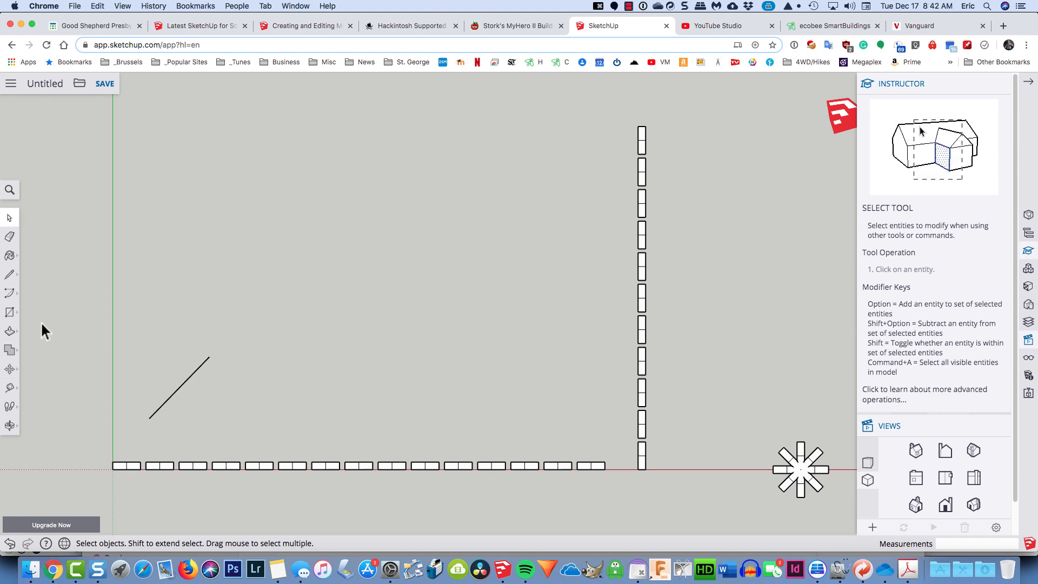
{"action": "left_click_drag", "start_coordinate": [663, 104], "coordinate": [627, 481]}
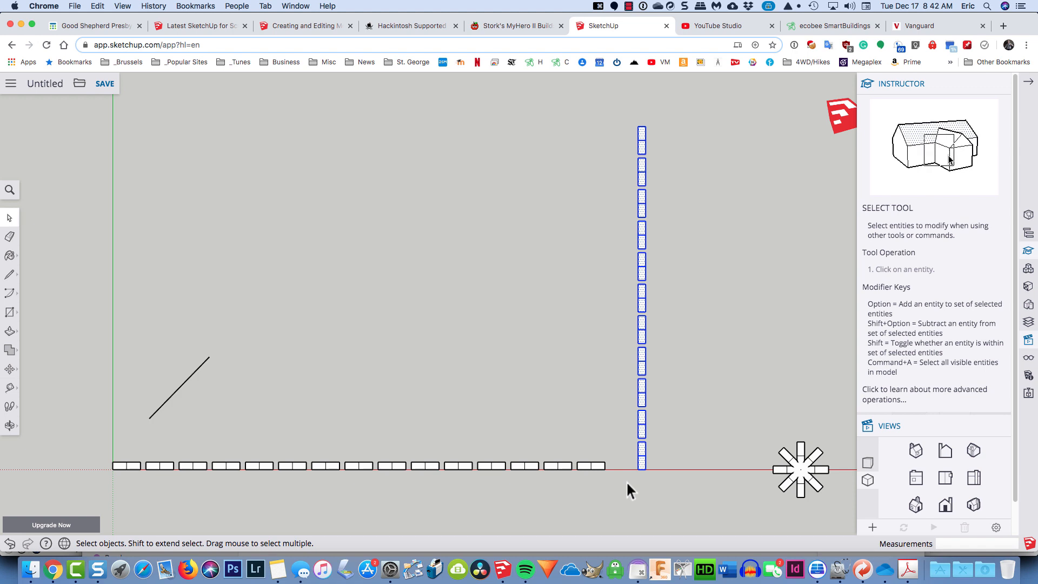
{"action": "key", "text": "m"}
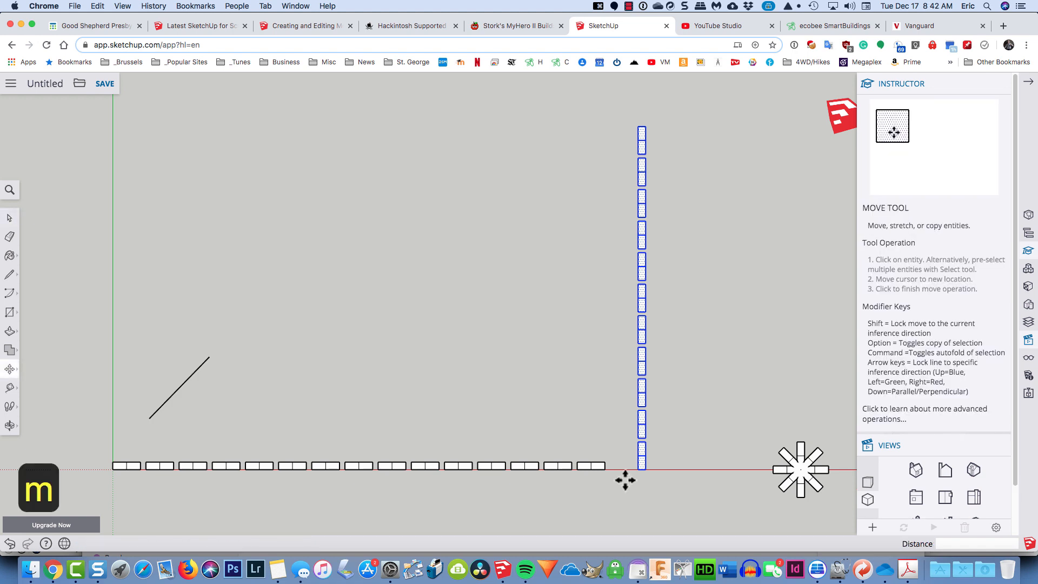
{"action": "left_click", "coordinate": [638, 469]}
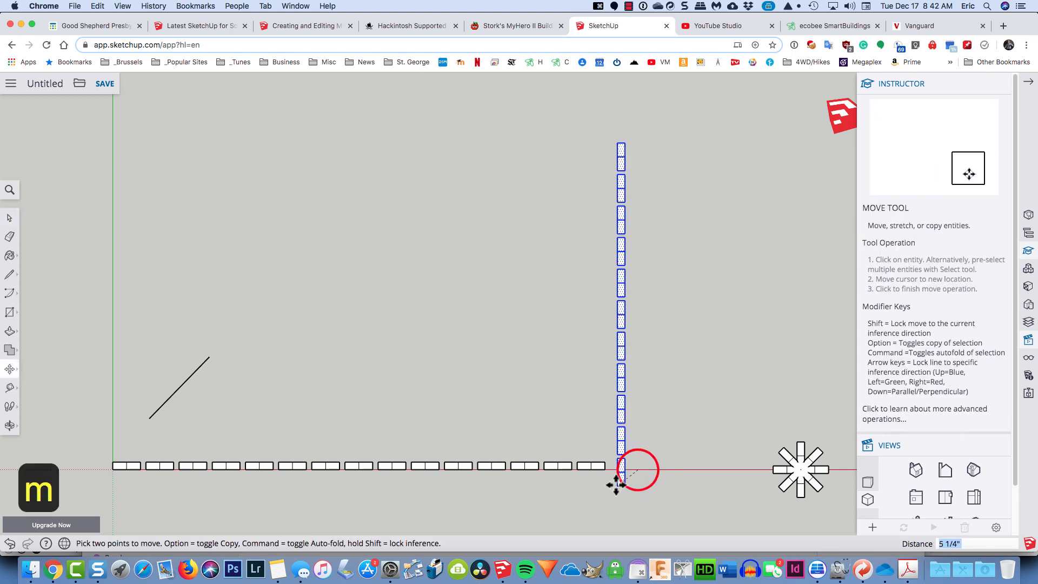
{"action": "scroll", "coordinate": [626, 466], "scroll_direction": "up", "scroll_amount": 5}
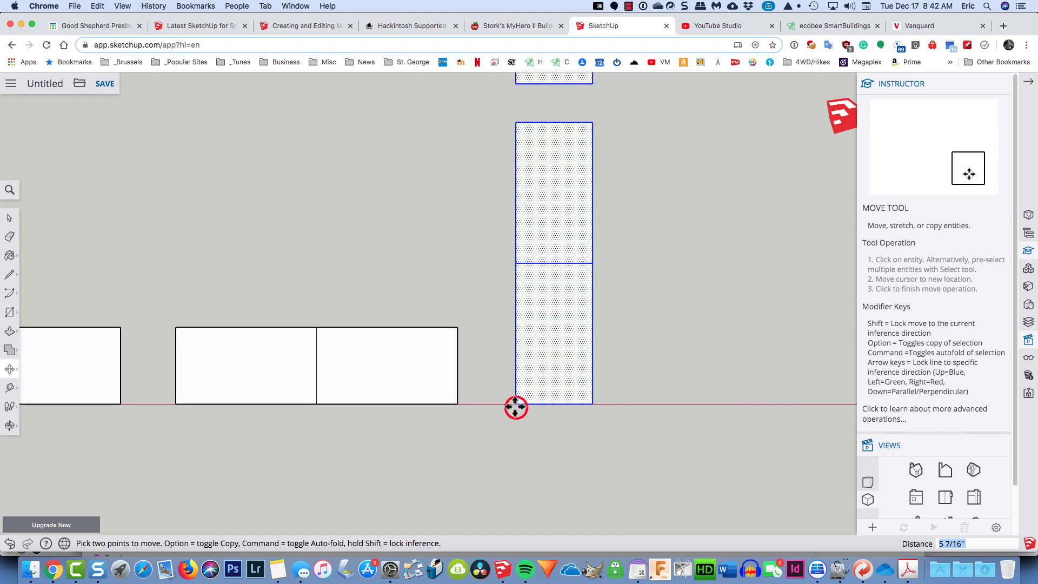
{"action": "left_click", "coordinate": [515, 406]}
{"action": "scroll", "coordinate": [527, 442], "scroll_direction": "down", "scroll_amount": 2}
{"action": "scroll", "coordinate": [532, 446], "scroll_direction": "down", "scroll_amount": 5}
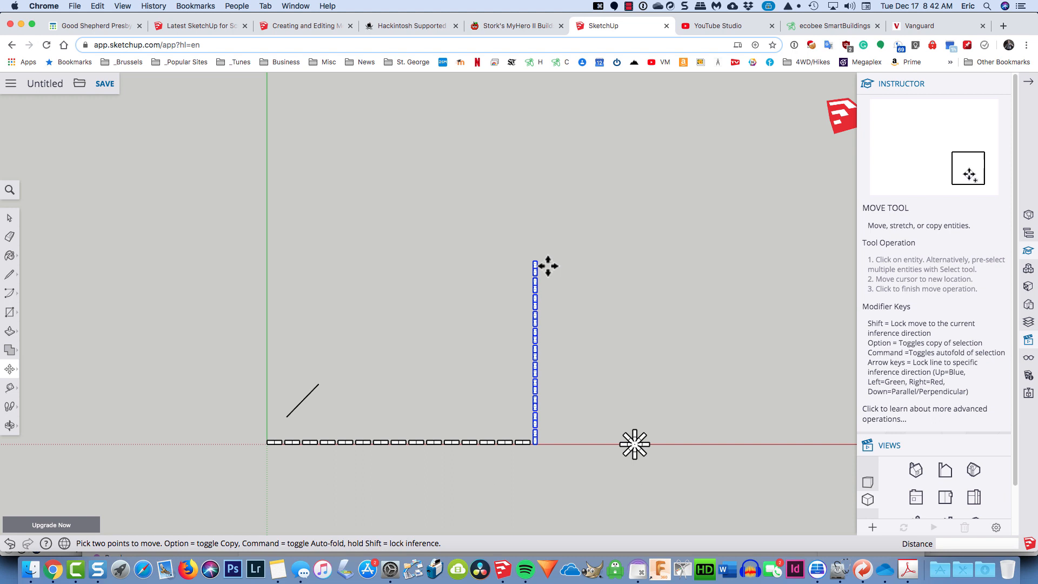
- Create a copy of the perpendicular picket row rotated 90 degrees clockwise in plan about the inner corner of its far end
{"action": "key", "text": "q"}
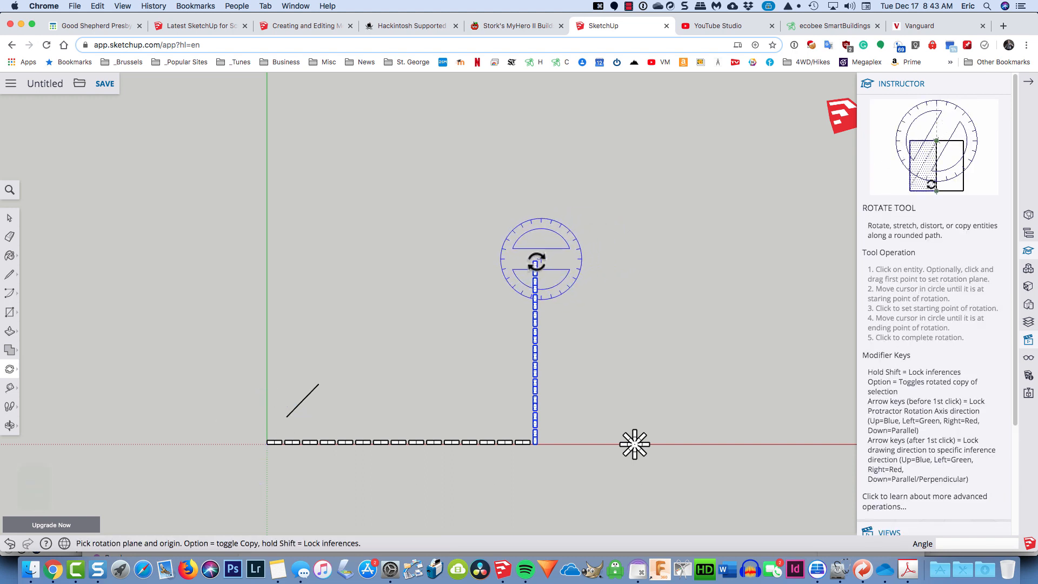
{"action": "scroll", "coordinate": [540, 259], "scroll_direction": "up", "scroll_amount": 5}
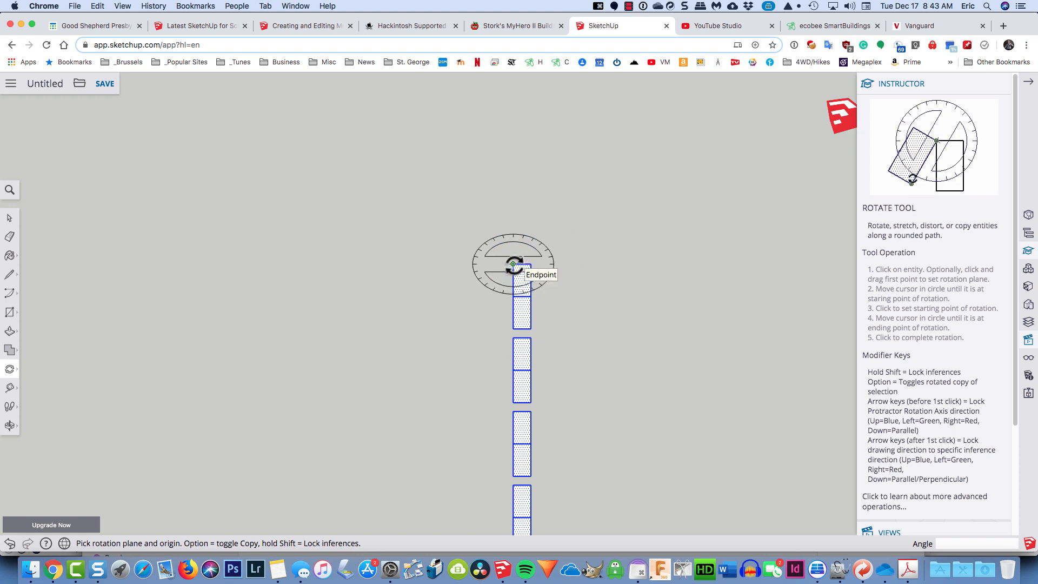
{"action": "key", "text": "Right"}
{"action": "key", "text": "Up"}
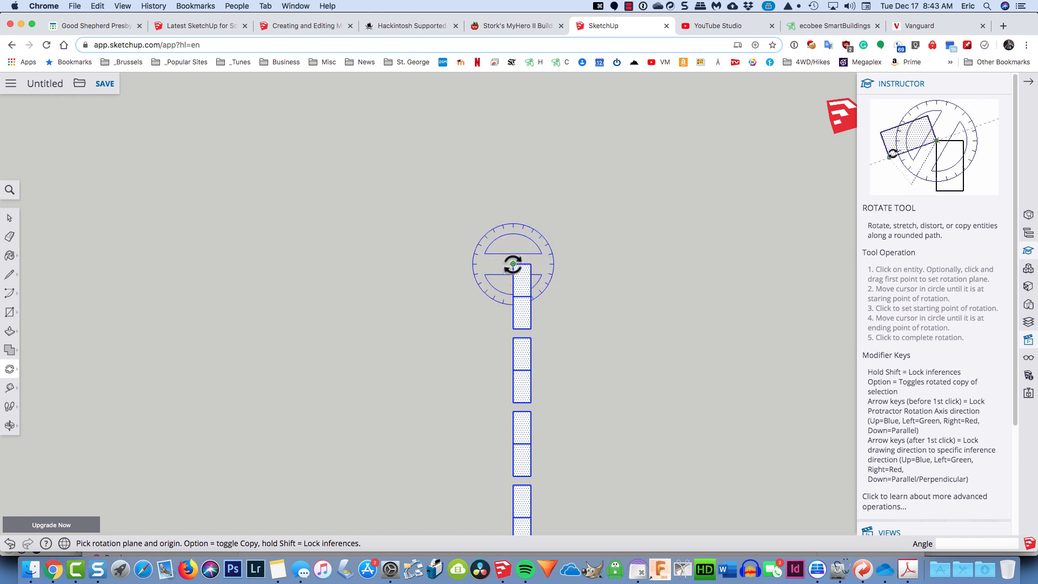
{"action": "left_click", "coordinate": [513, 264]}
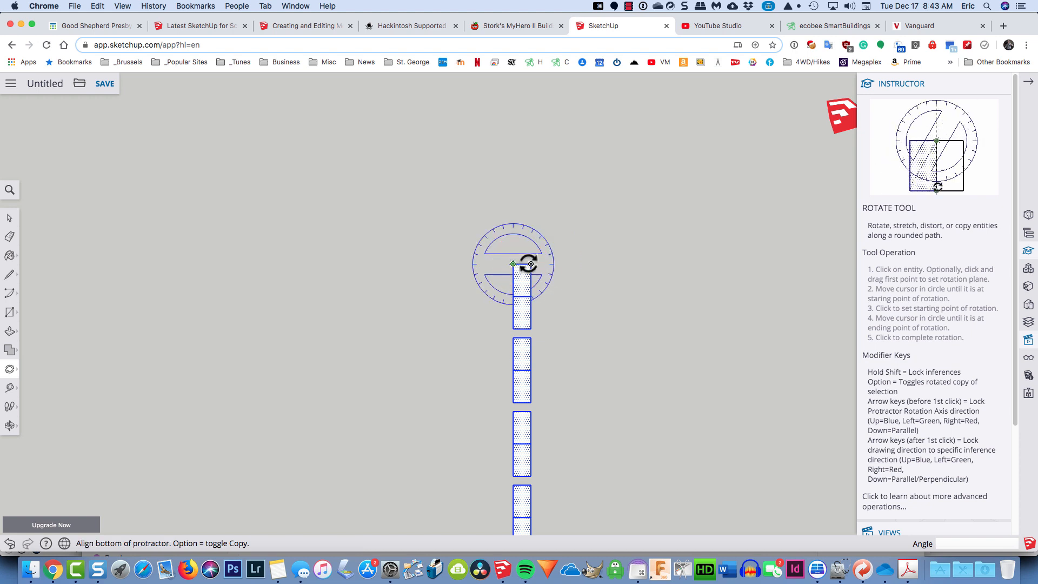
{"action": "left_click", "coordinate": [614, 264]}
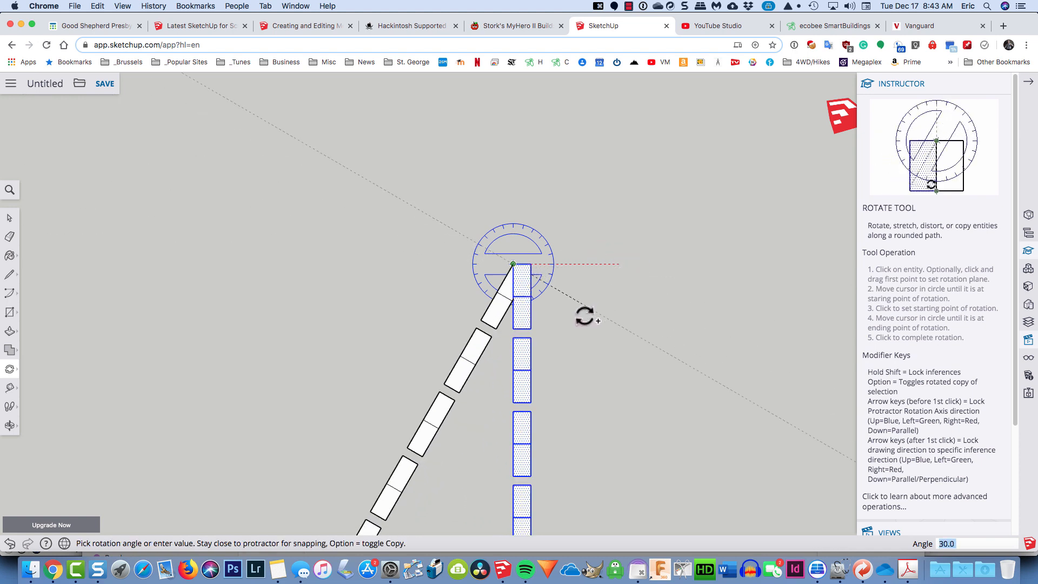
{"action": "left_click", "coordinate": [512, 350]}
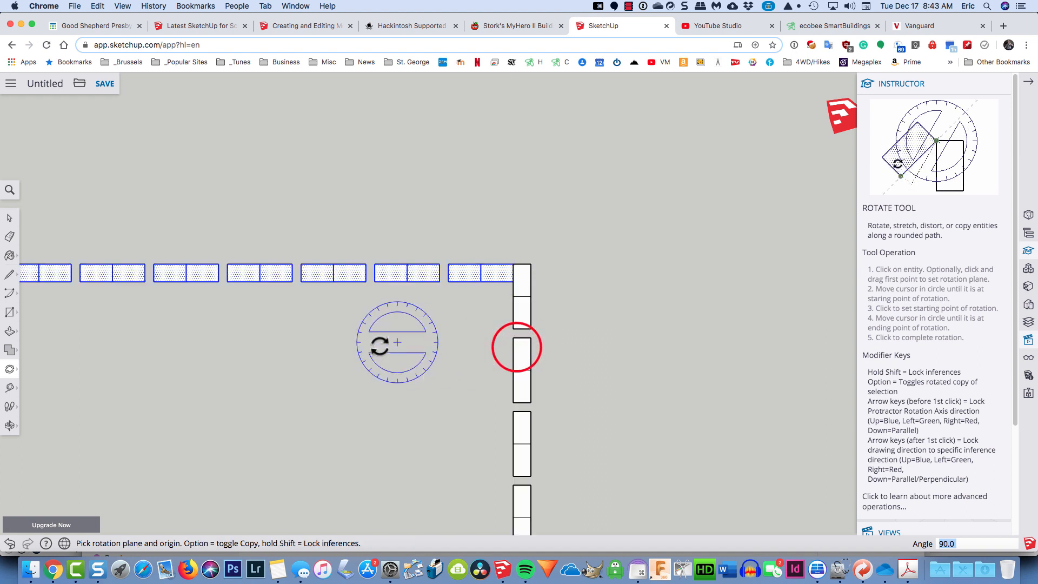
- Create a copy of the selected picket row rotated 90 degrees clockwise in plan about the inner corner of its far end
{"action": "scroll", "coordinate": [331, 358], "scroll_direction": "down", "scroll_amount": 2}
{"action": "scroll", "coordinate": [333, 358], "scroll_direction": "down", "scroll_amount": 2}
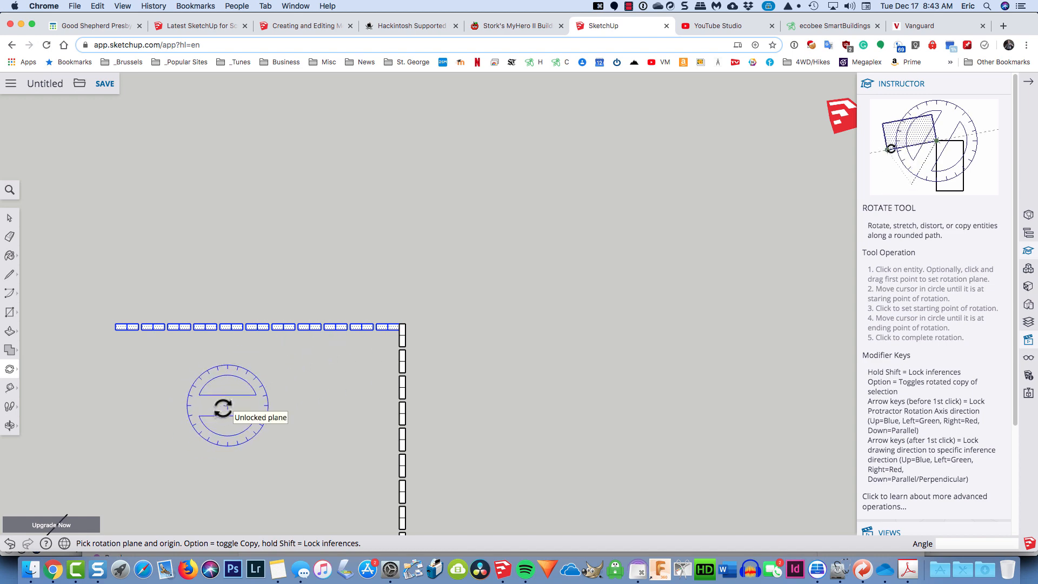
{"action": "scroll", "coordinate": [115, 442], "scroll_direction": "up", "scroll_amount": 1}
{"action": "middle_click_drag", "start_coordinate": [115, 443], "coordinate": [323, 253], "text": "shift"}
{"action": "scroll", "coordinate": [323, 253], "scroll_direction": "up", "scroll_amount": 1}
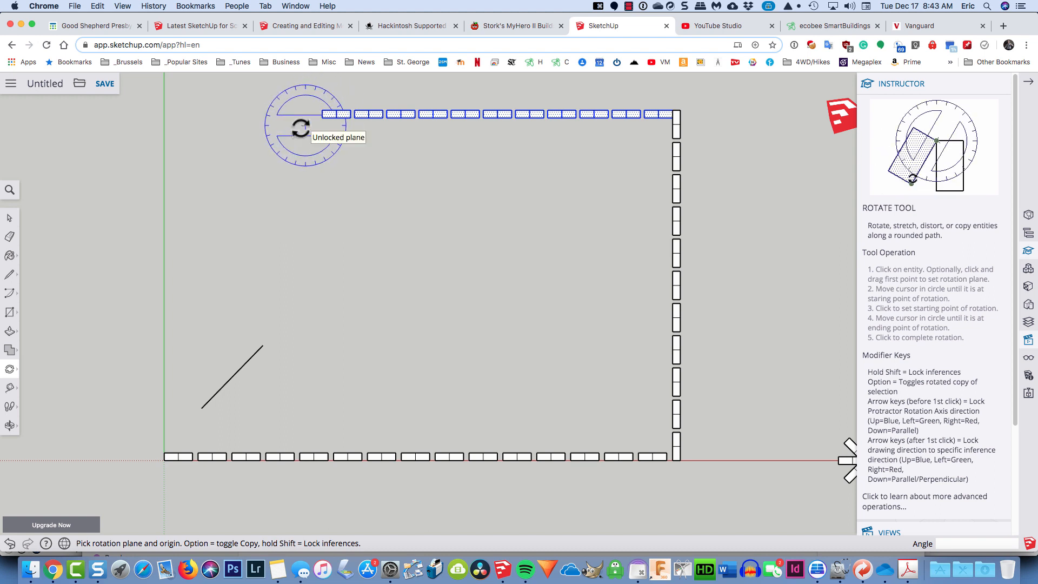
{"action": "key", "text": "shift"}
{"action": "key", "text": "Left"}
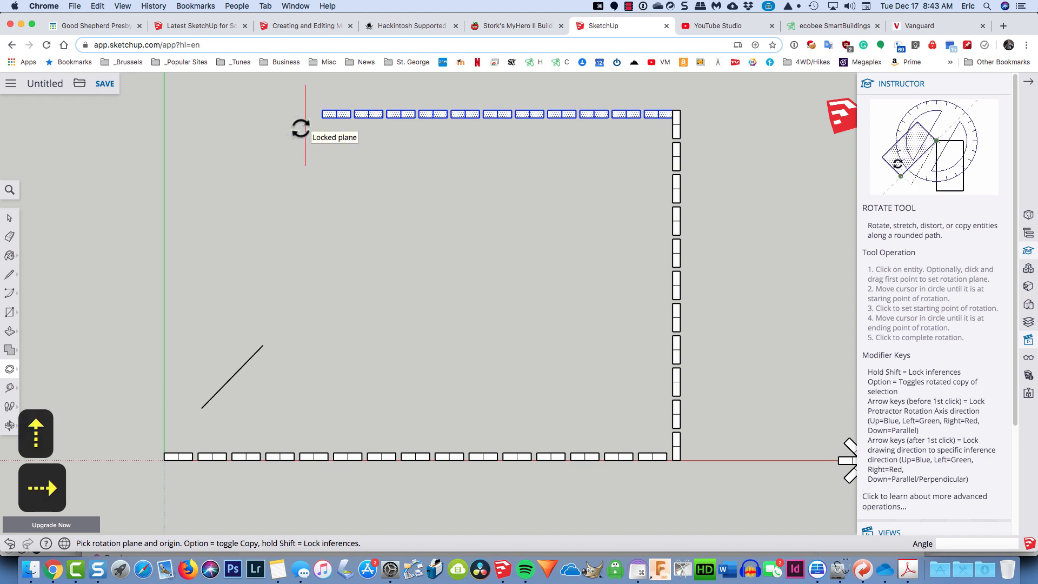
{"action": "key", "text": "shift"}
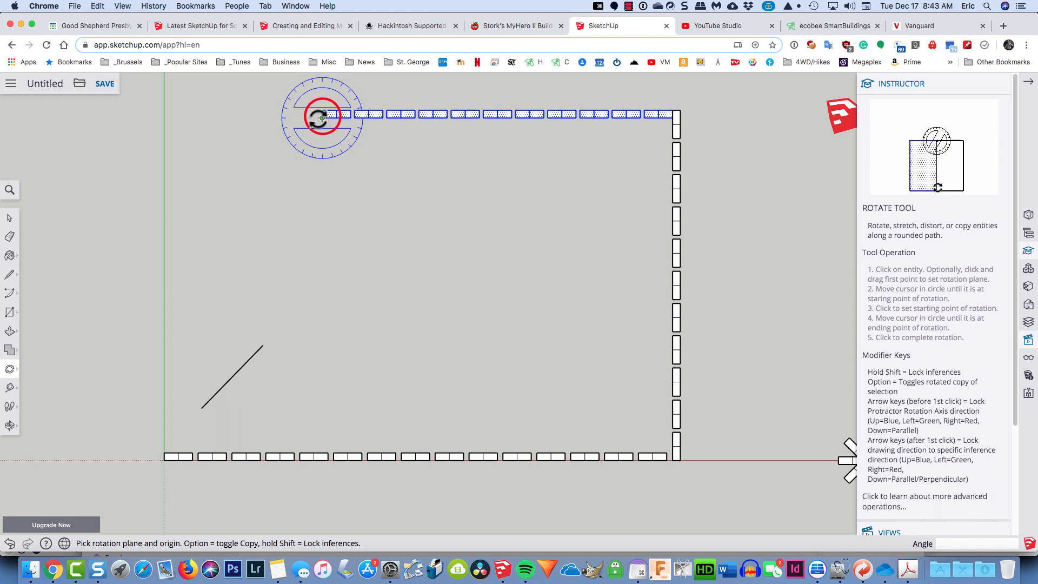
{"action": "left_click", "coordinate": [323, 117]}
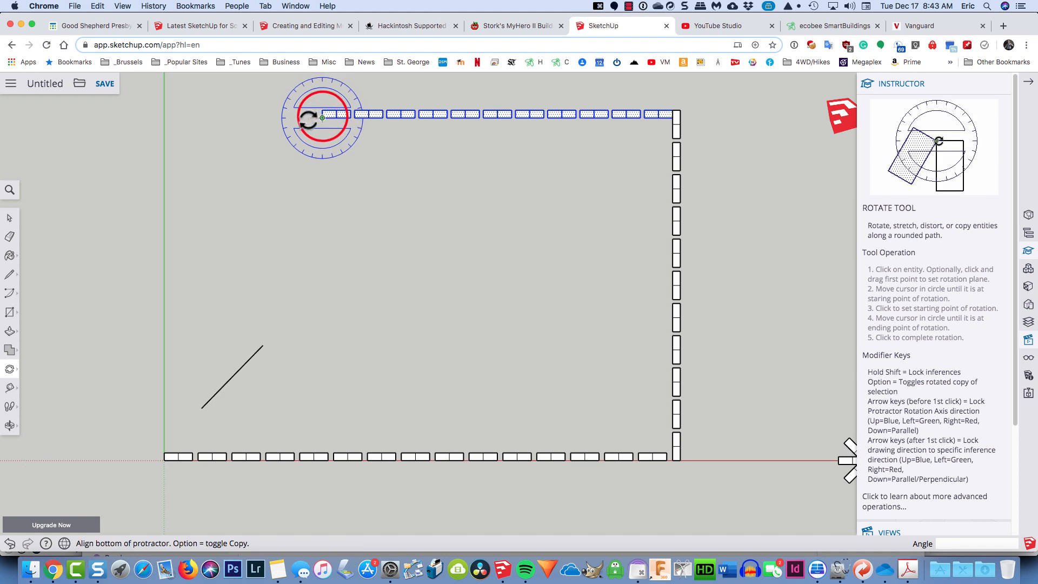
{"action": "left_click", "coordinate": [215, 119]}
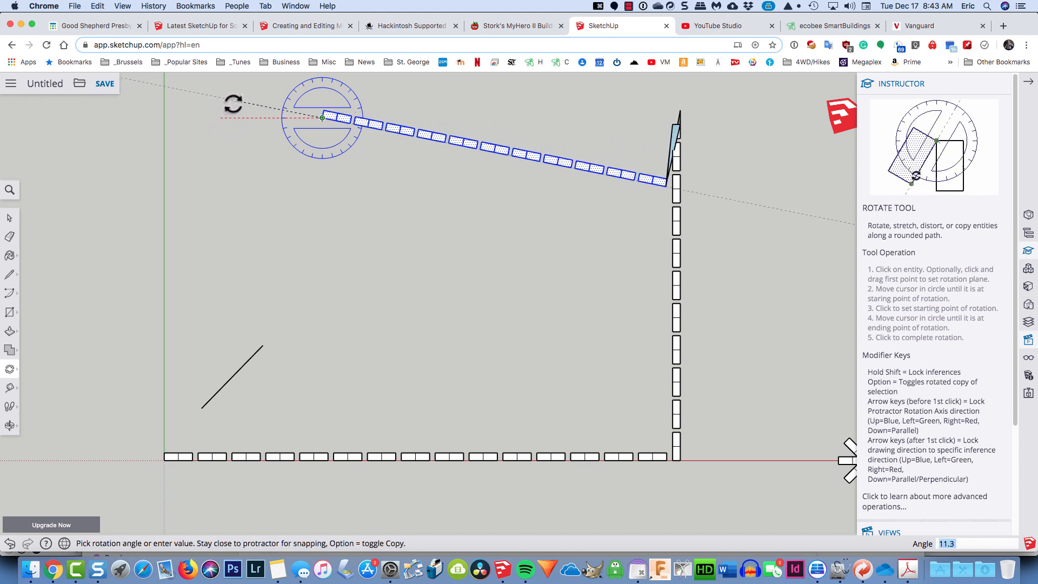
{"action": "key", "text": "alt"}
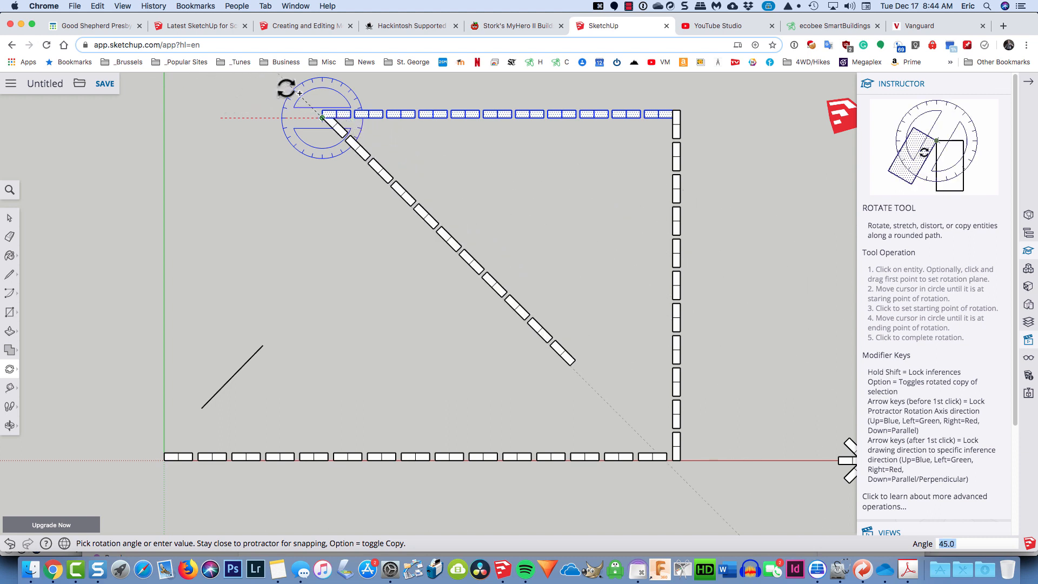
{"action": "left_click", "coordinate": [319, 92]}
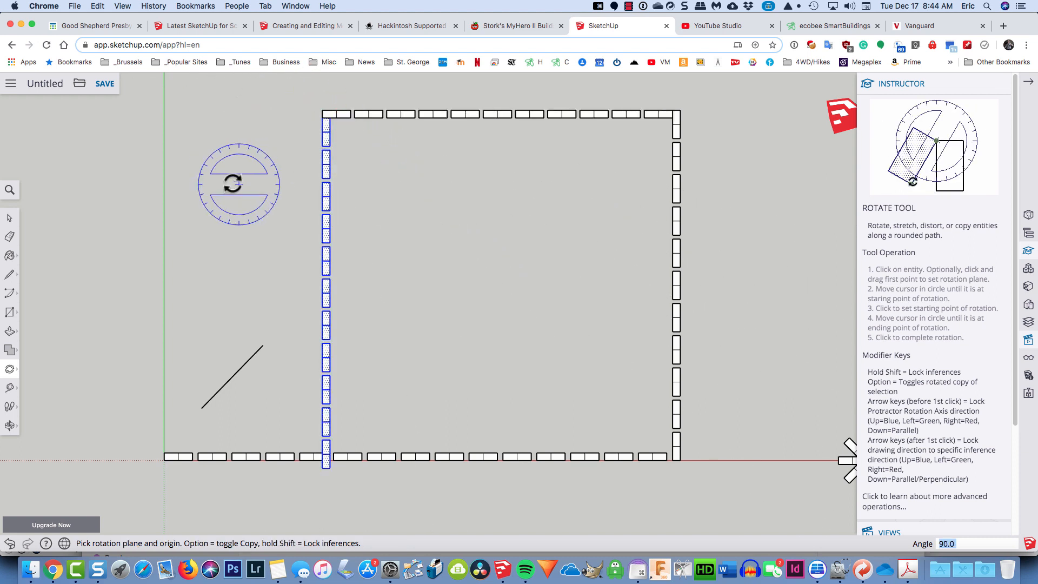
{"action": "scroll", "coordinate": [920, 494], "scroll_direction": "down", "scroll_amount": 5}
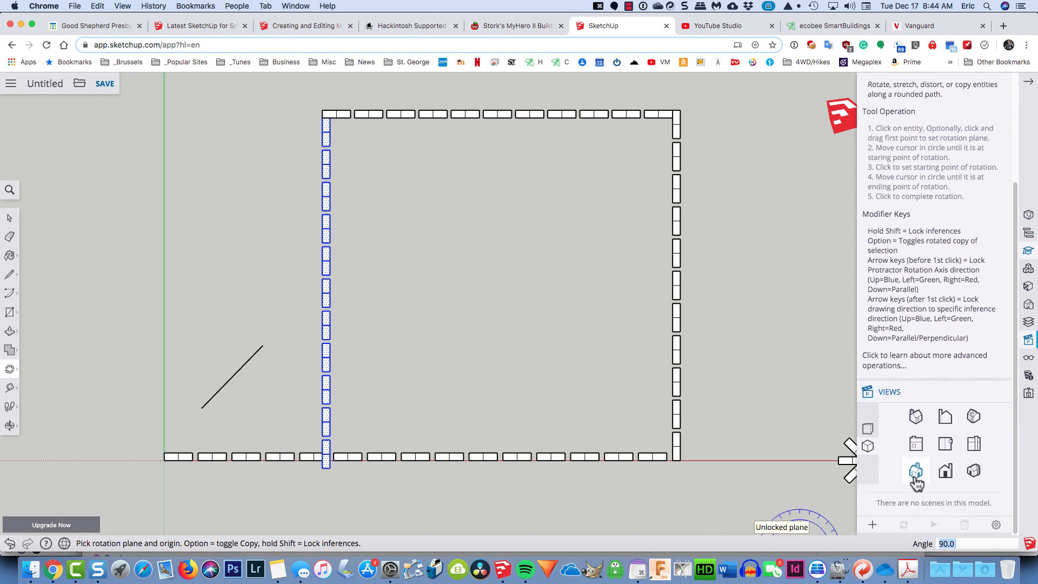
{"action": "left_click", "coordinate": [915, 470]}
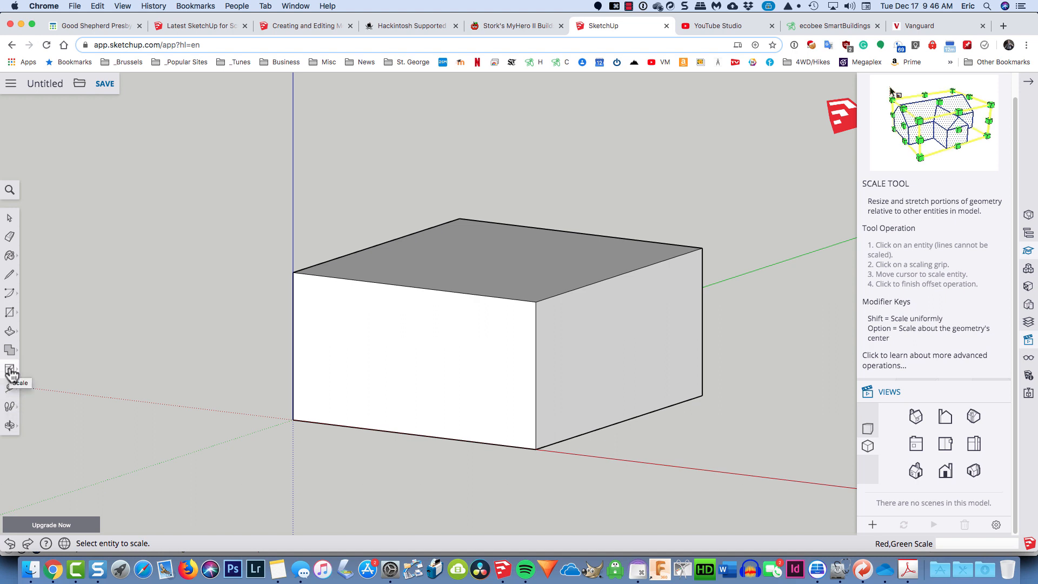
- Scale the box's front face uniformly to 0.50 toward its diagonally opposite corner, and undo the scaling
{"action": "left_click", "coordinate": [11, 373]}
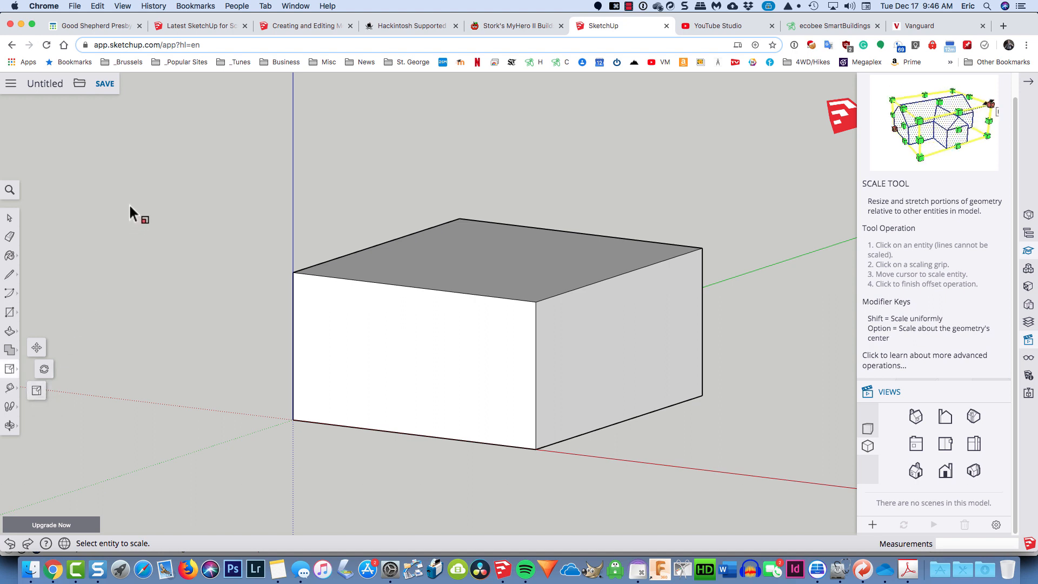
{"action": "key", "text": "space"}
{"action": "left_click", "coordinate": [386, 342]}
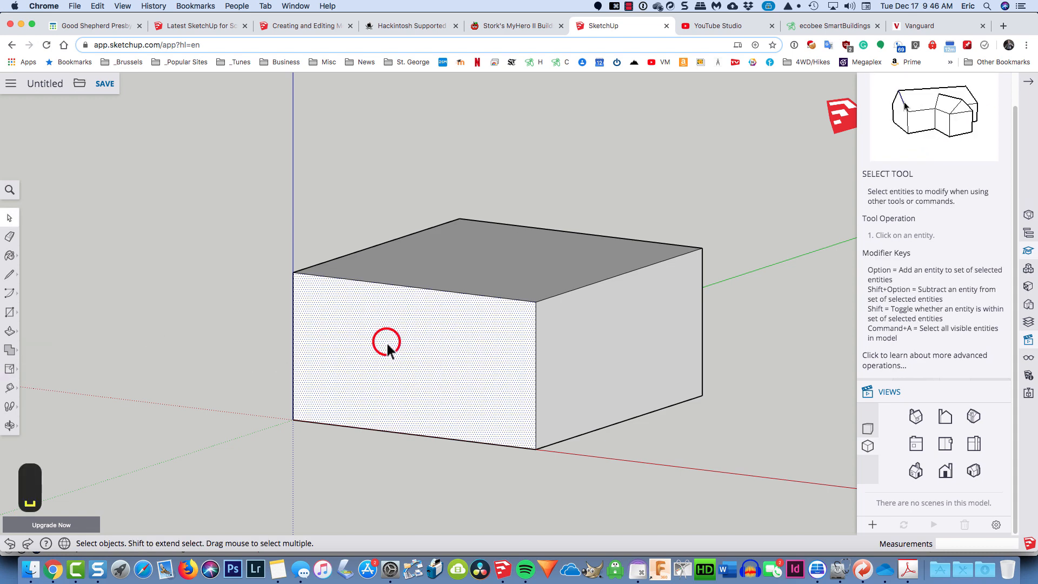
{"action": "key", "text": "s"}
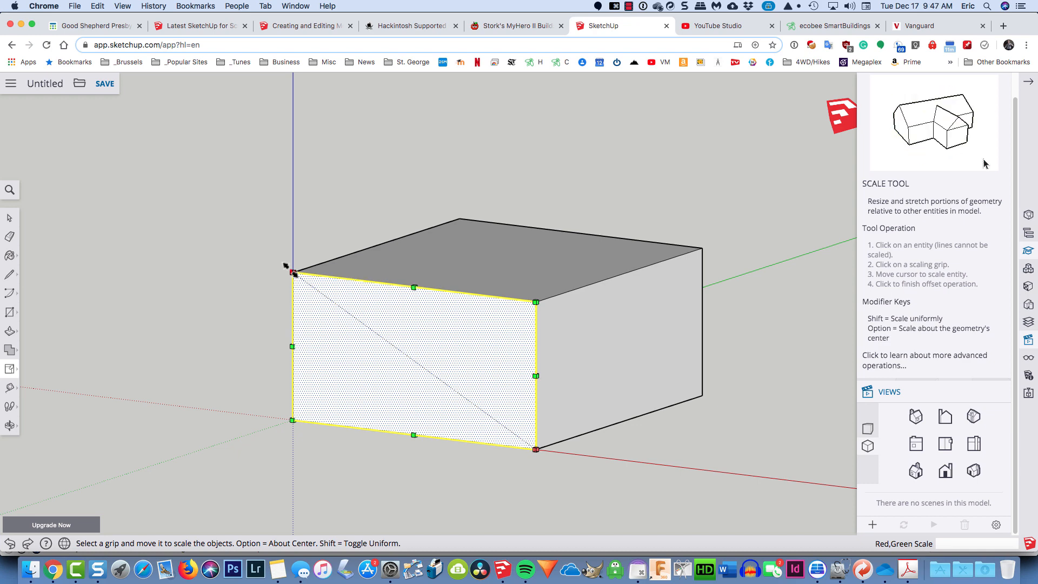
{"action": "left_click", "coordinate": [292, 272]}
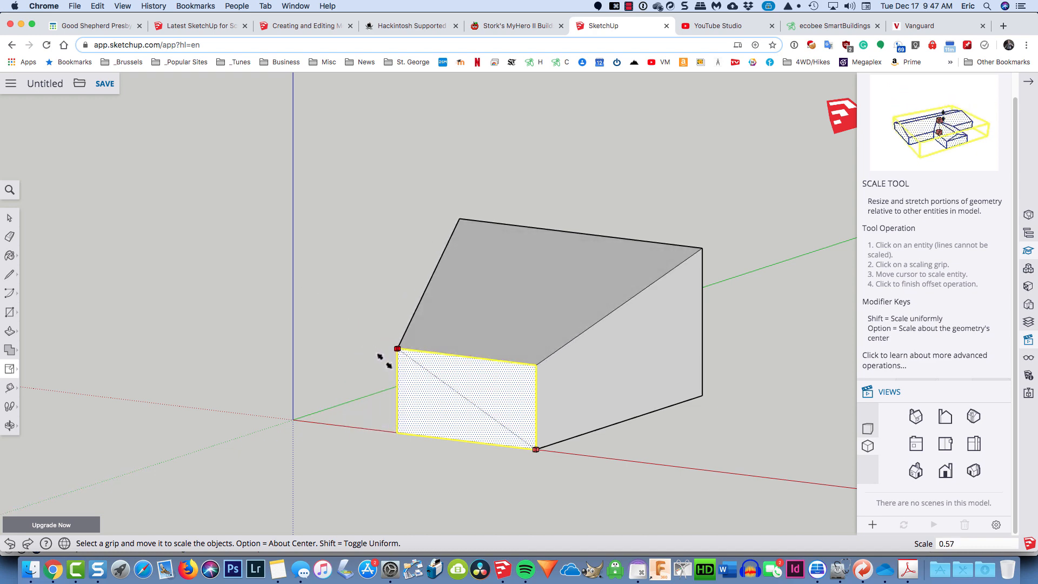
{"action": "left_click", "coordinate": [392, 369]}
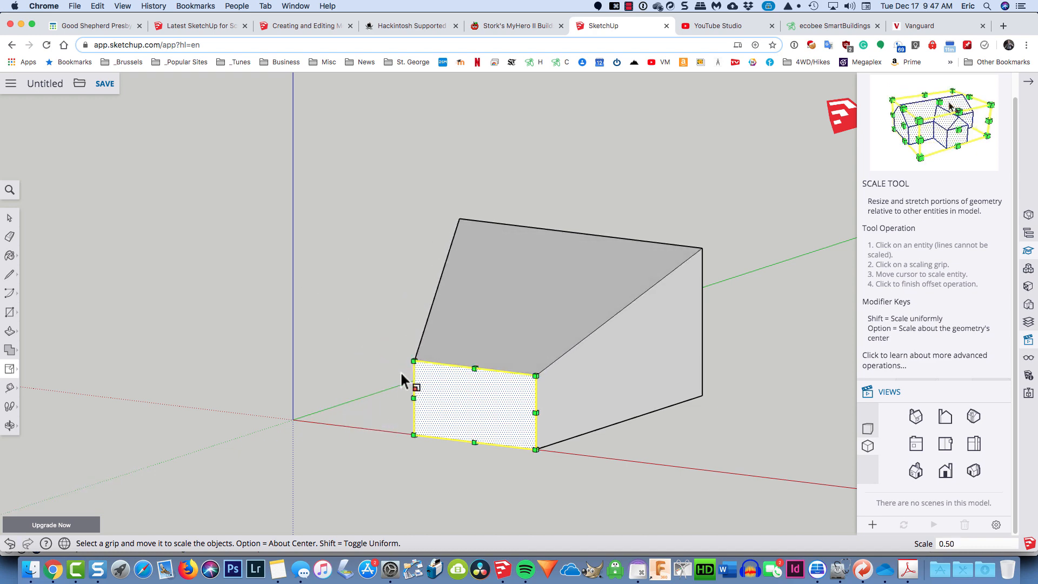
{"action": "key", "text": "super+z"}
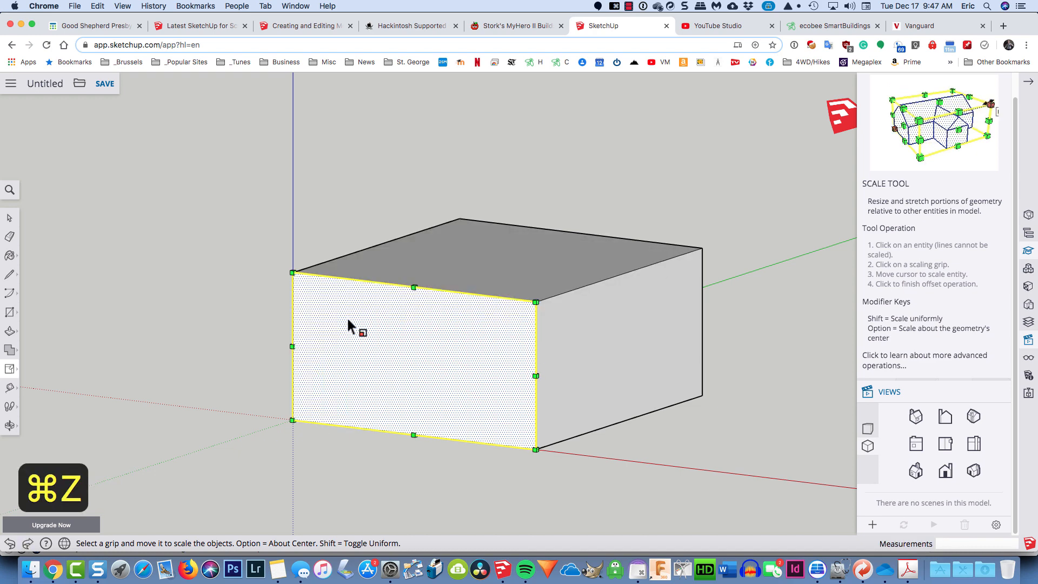
- Scale the box's front face uniformly to 0.36 about its center, undo the scaling and clear the selection
{"action": "left_click", "coordinate": [292, 272]}
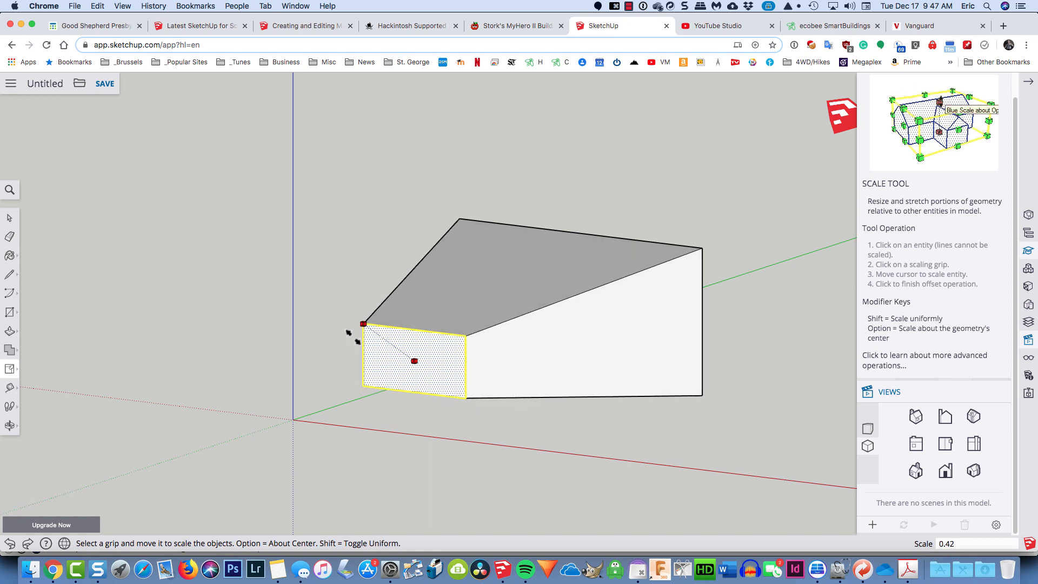
{"action": "left_click", "coordinate": [358, 342]}
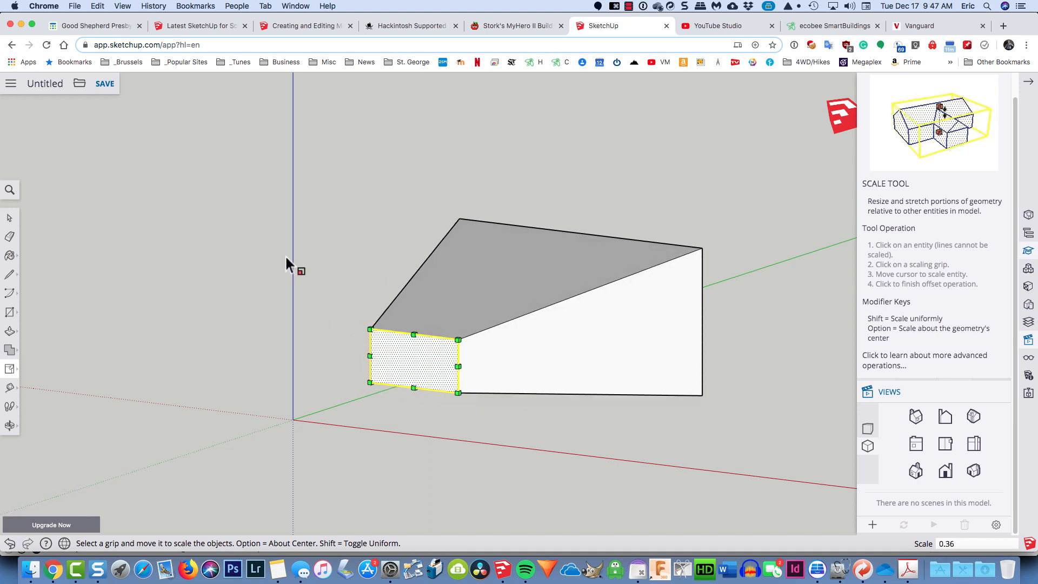
{"action": "key", "text": "super+z"}
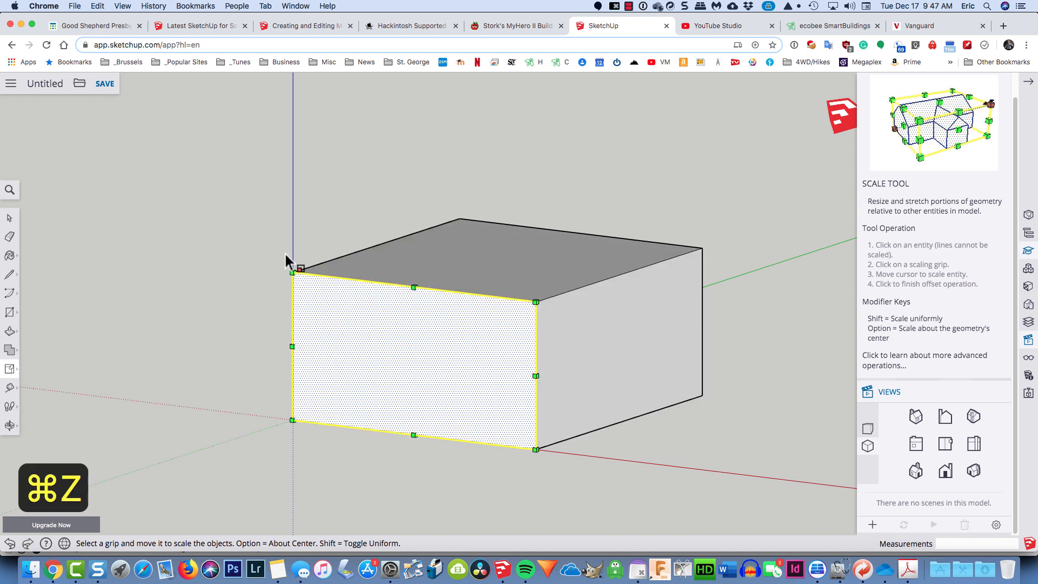
{"action": "left_click", "coordinate": [223, 209]}
{"action": "key", "text": "space"}
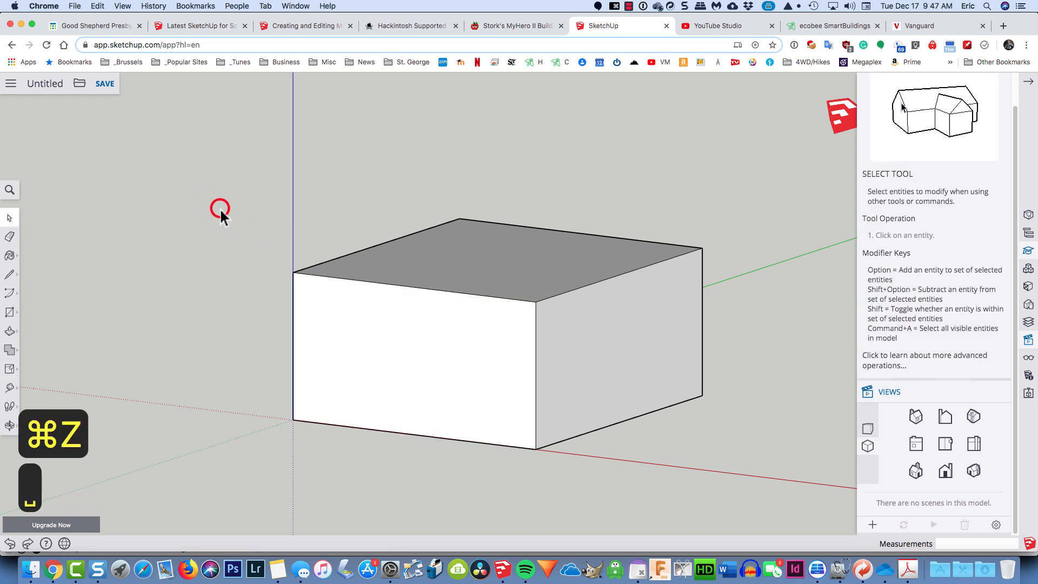
- Select the whole box and try scaling it along the blue axis and uniformly from an upper front corner
{"action": "triple_click", "coordinate": [393, 333]}
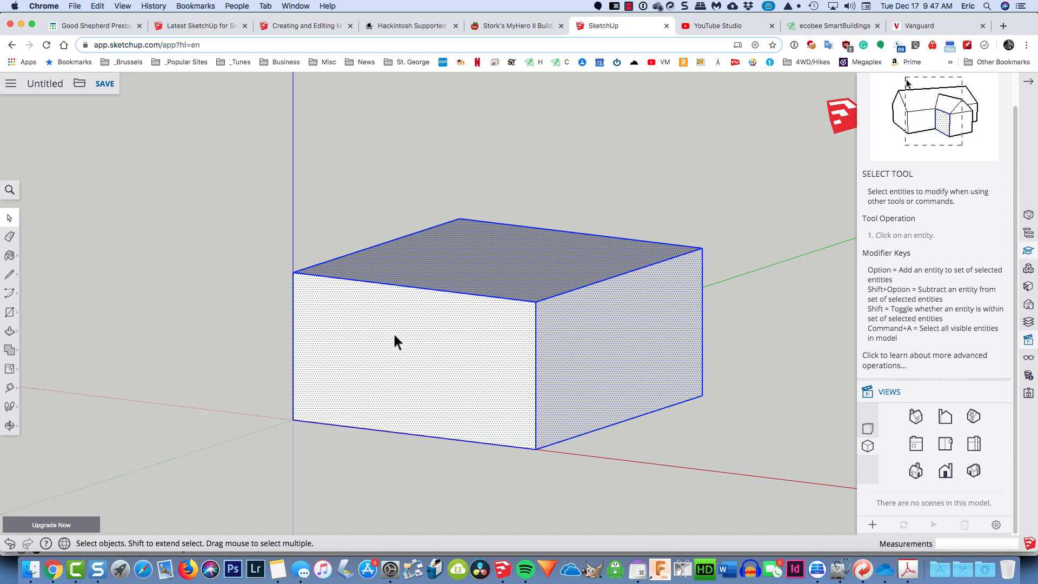
{"action": "key", "text": "s"}
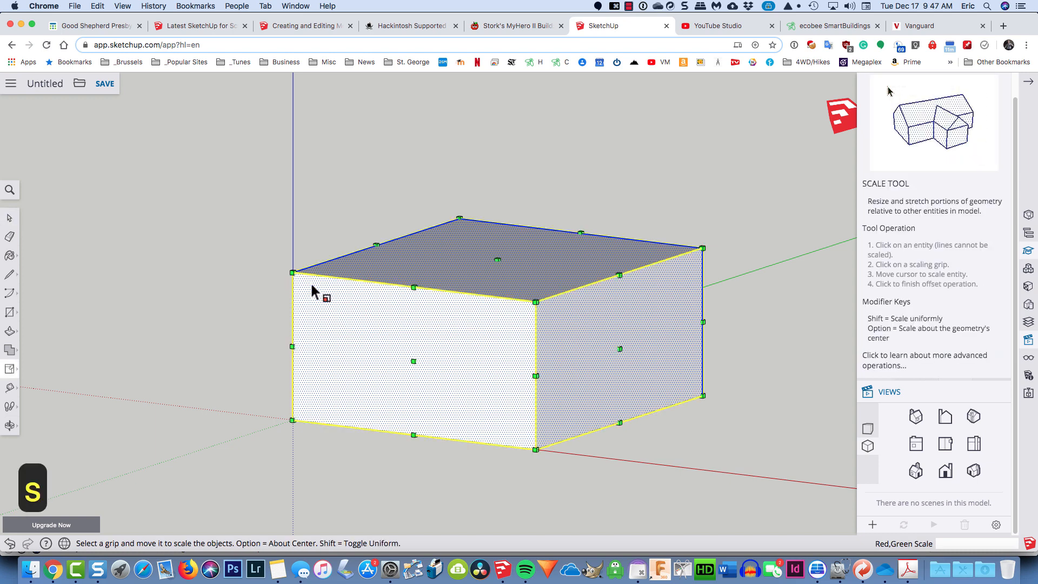
{"action": "left_click", "coordinate": [496, 257]}
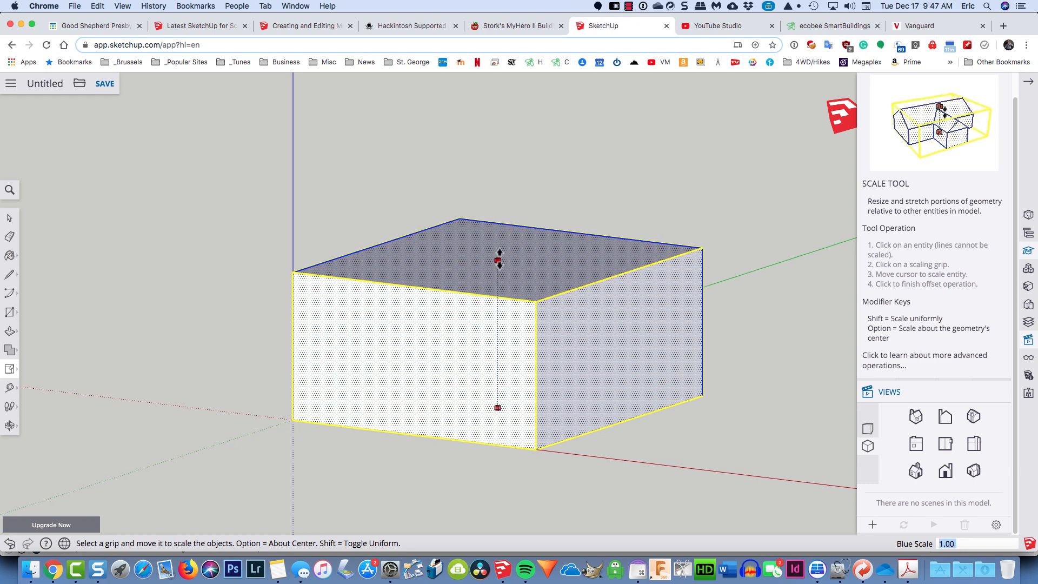
{"action": "left_click", "coordinate": [500, 259]}
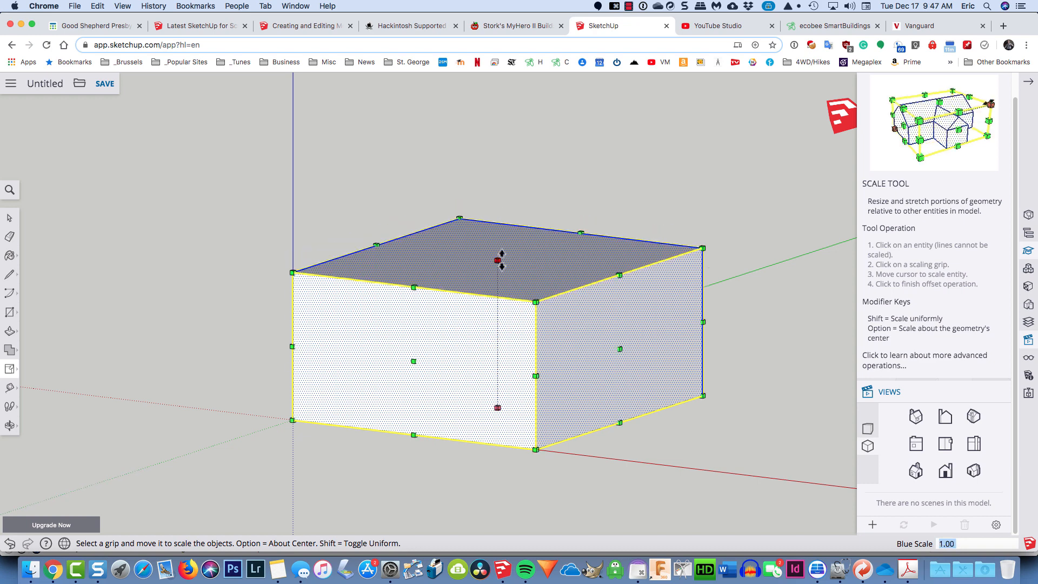
{"action": "left_click", "coordinate": [294, 272]}
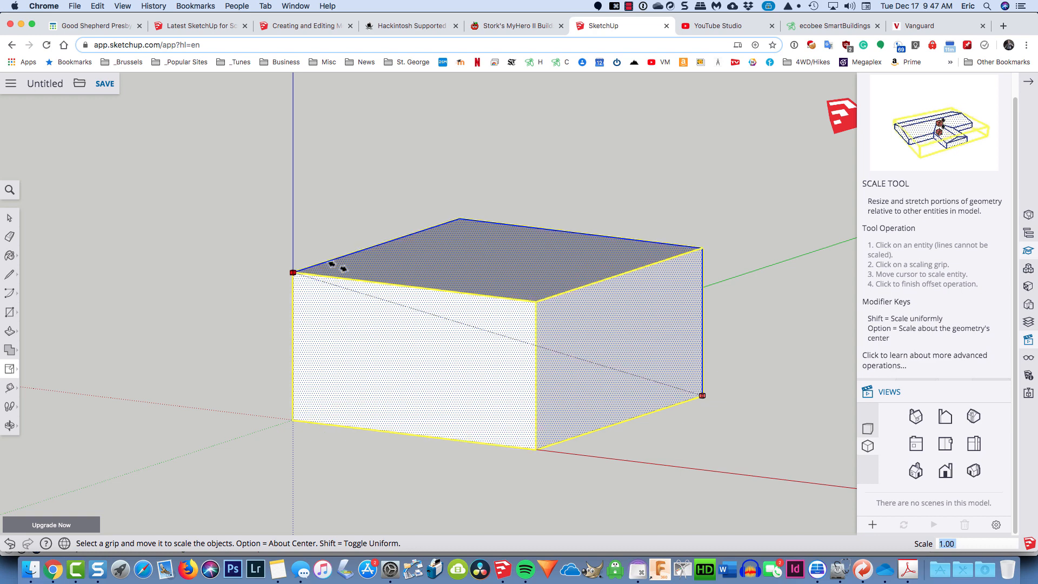
{"action": "left_click", "coordinate": [342, 270]}
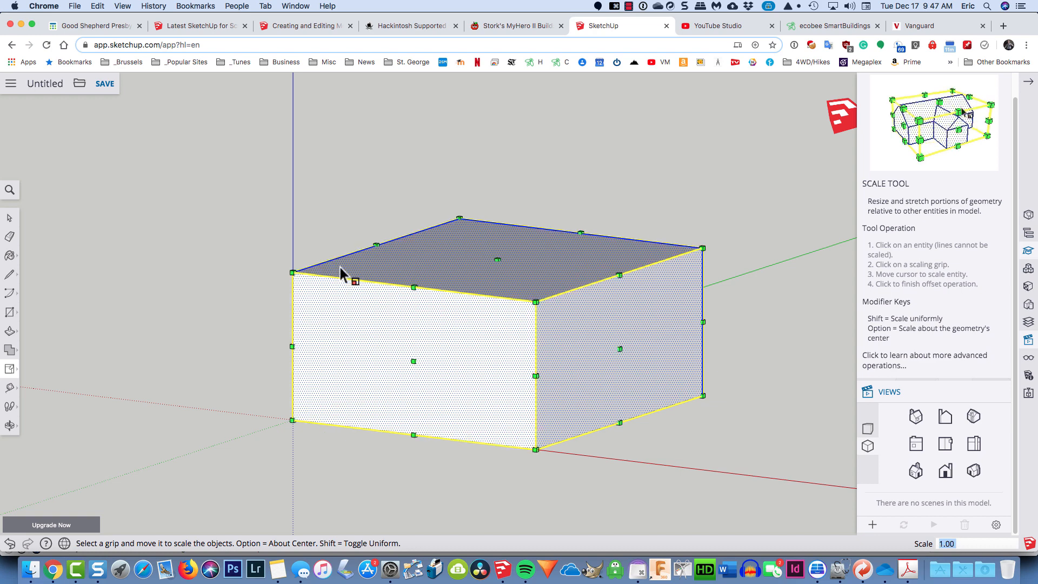
- Try scaling the whole box uniformly about its center, and along the green axis from its front face
{"action": "left_click", "coordinate": [292, 272], "text": "alt"}
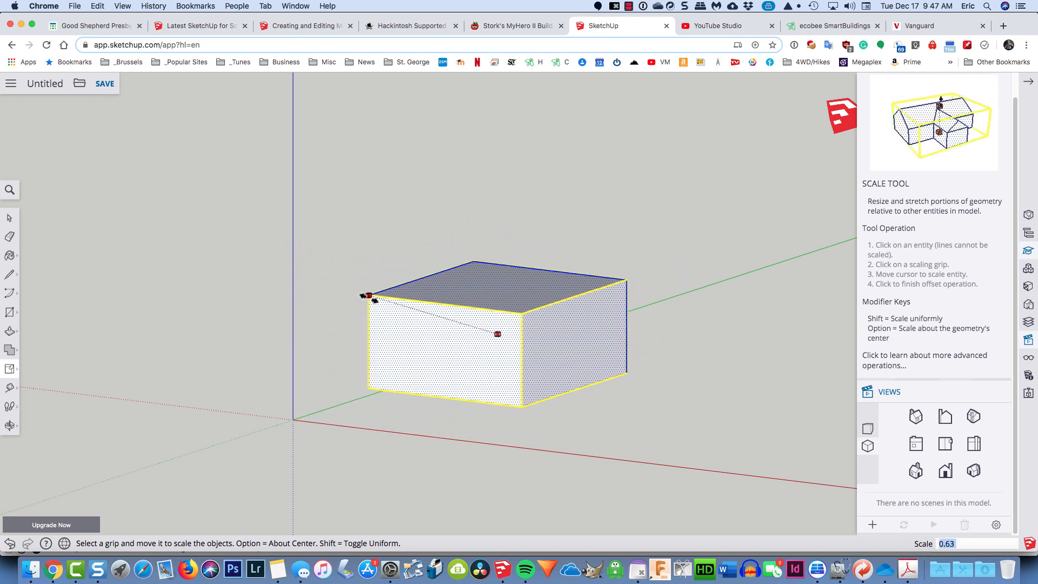
{"action": "left_click", "coordinate": [315, 263]}
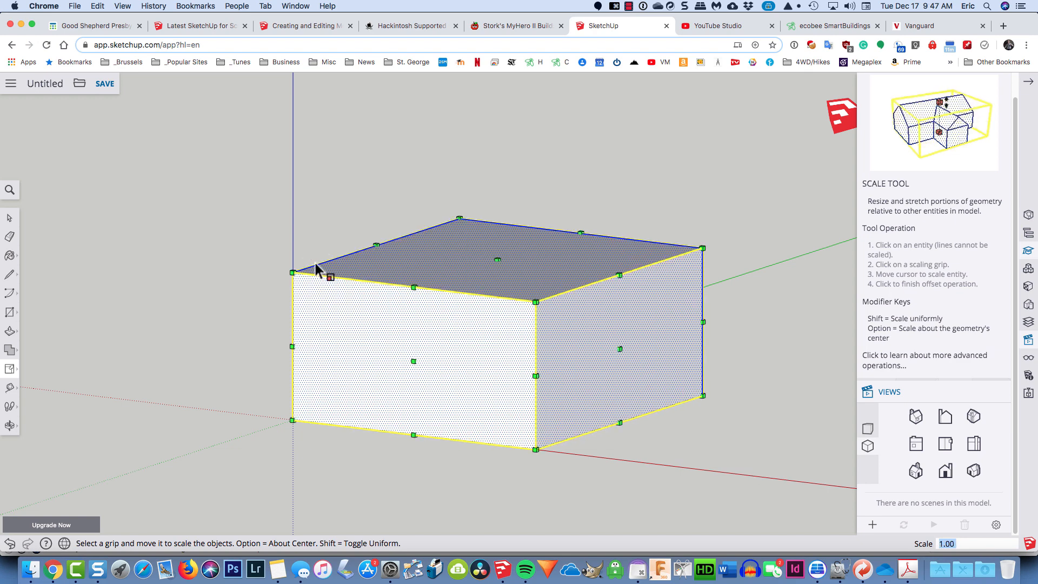
{"action": "left_click", "coordinate": [413, 361]}
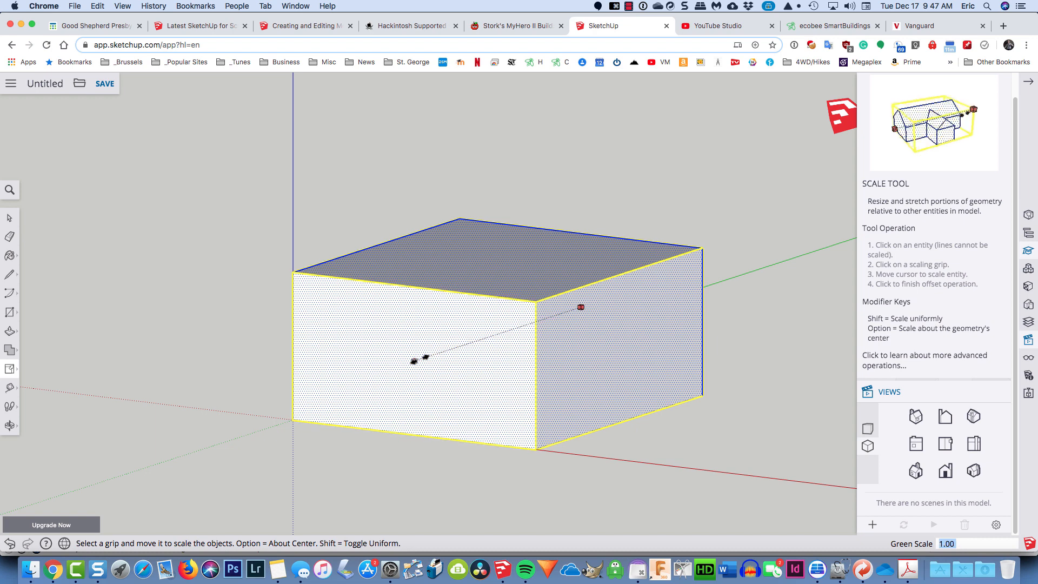
{"action": "left_click", "coordinate": [415, 361]}
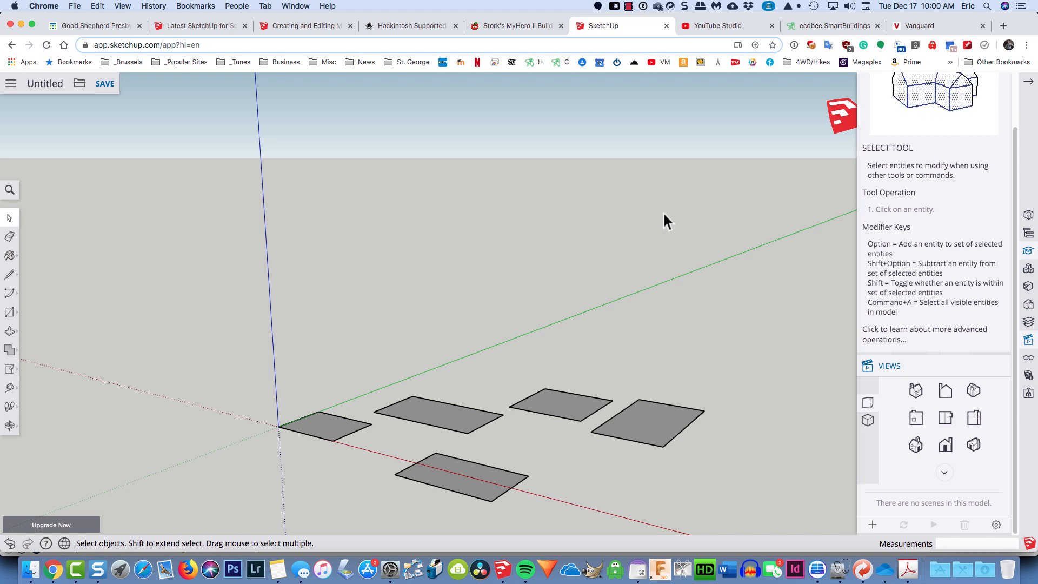
- In parallel projection, push/pull the rectangle at the origin upward about 2' 2 13/16"
{"action": "left_click", "coordinate": [868, 421]}
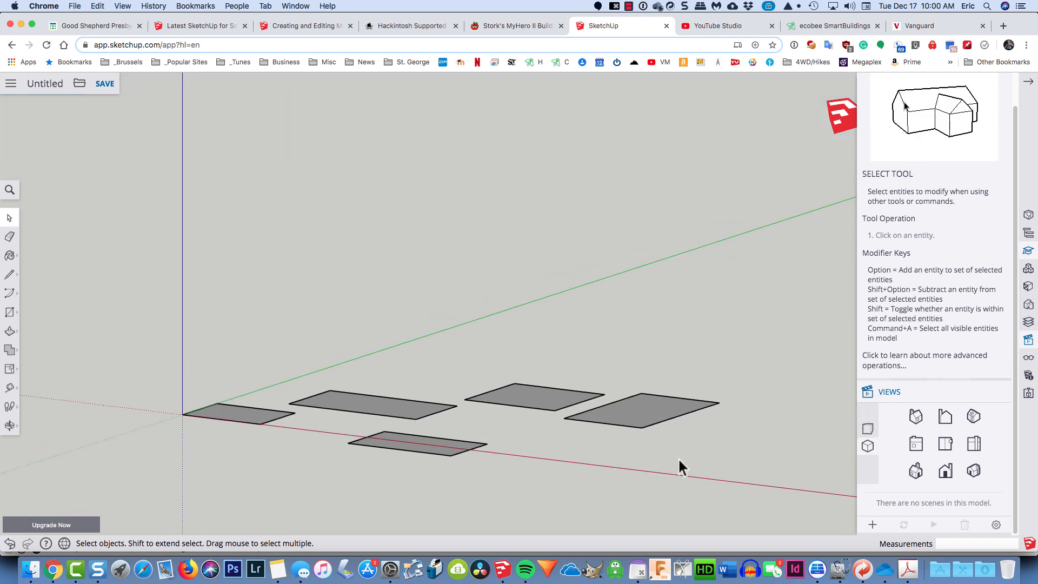
{"action": "key", "text": "s"}
{"action": "left_click", "coordinate": [10, 331]}
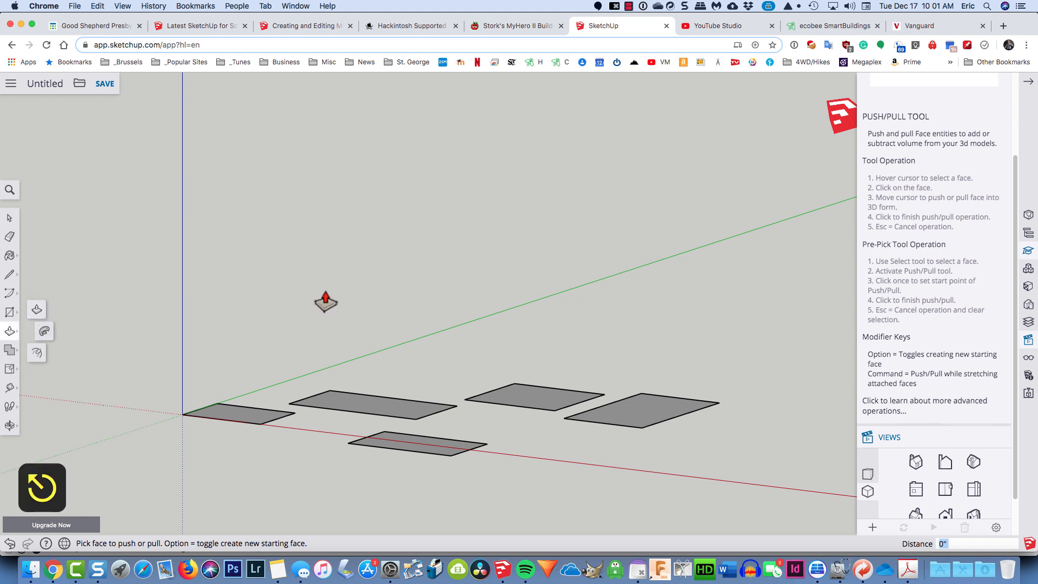
{"action": "key", "text": "p"}
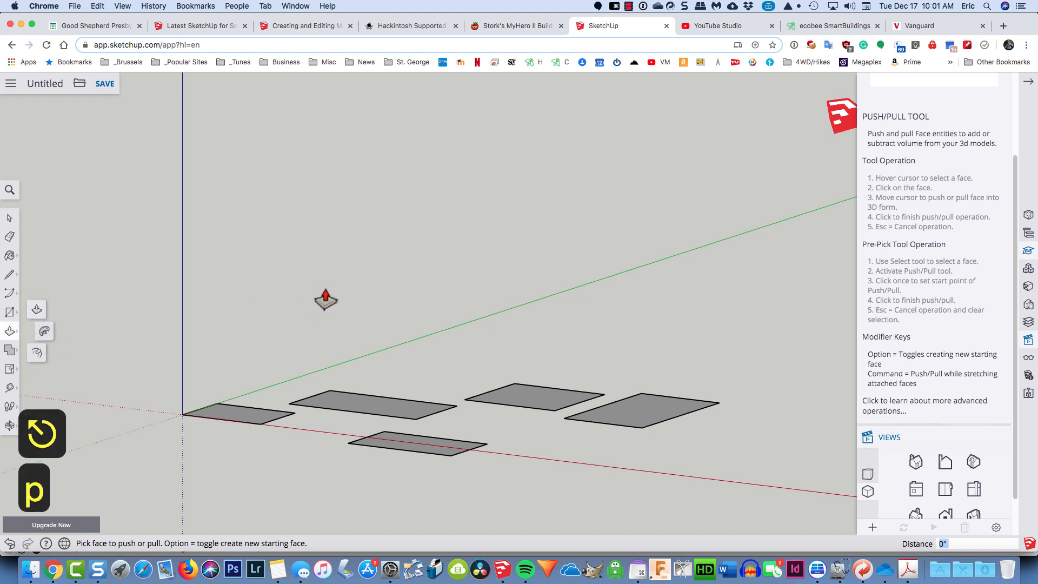
{"action": "left_click", "coordinate": [231, 420]}
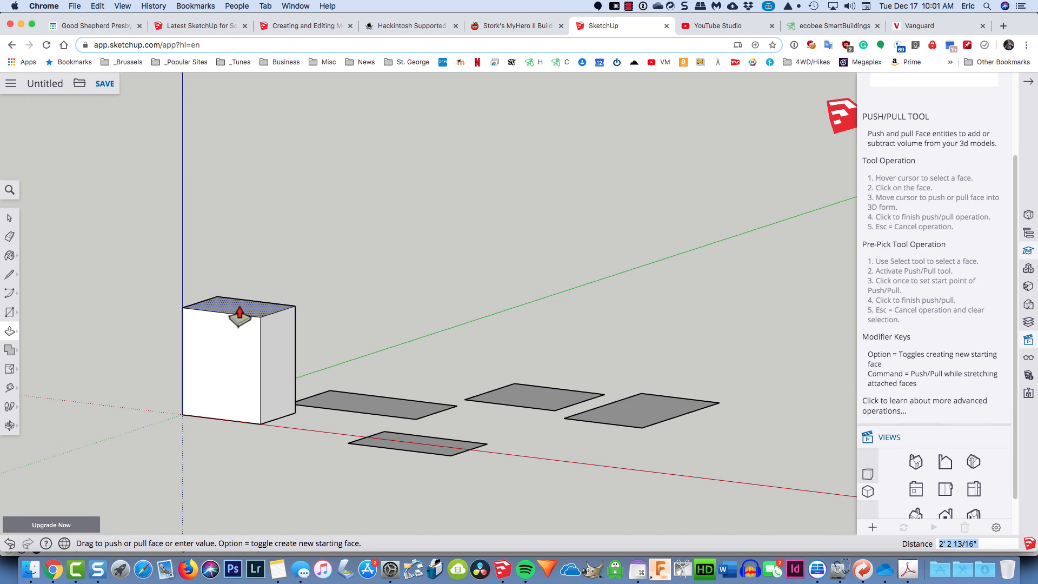
{"action": "left_click", "coordinate": [239, 315]}
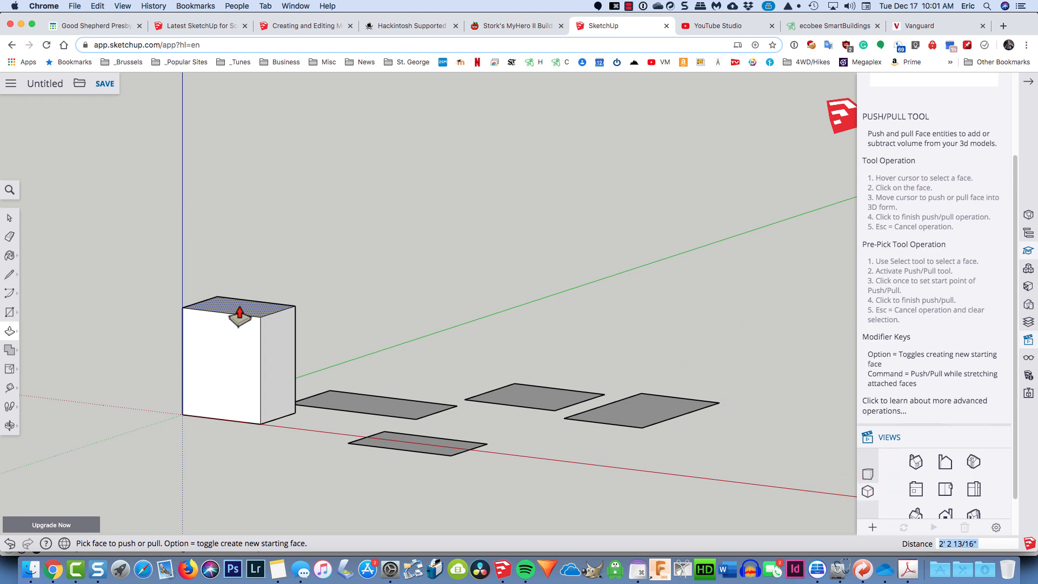
- Set the origin box's height to 36 inches and extrude the next two rectangles behind it to the same height with Push/Pull
{"action": "type", "text": "36"}
{"action": "key", "text": "Return"}
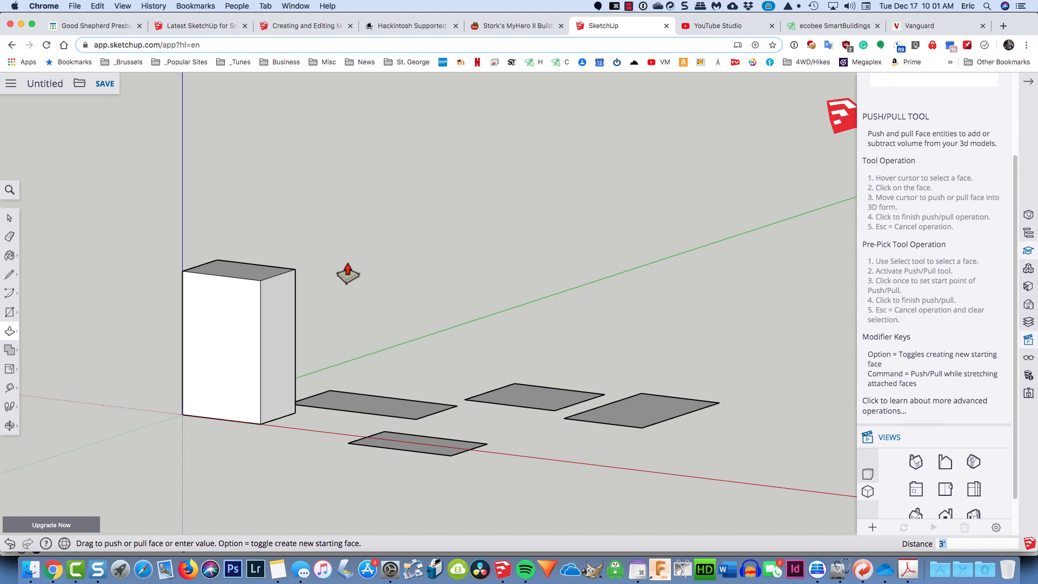
{"action": "double_click", "coordinate": [346, 404]}
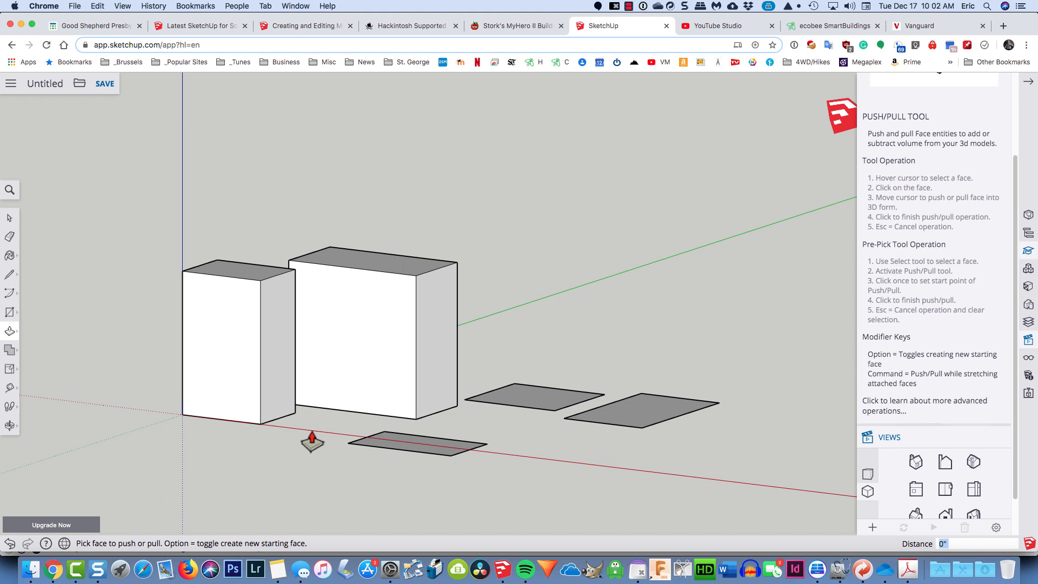
{"action": "left_click", "coordinate": [533, 397]}
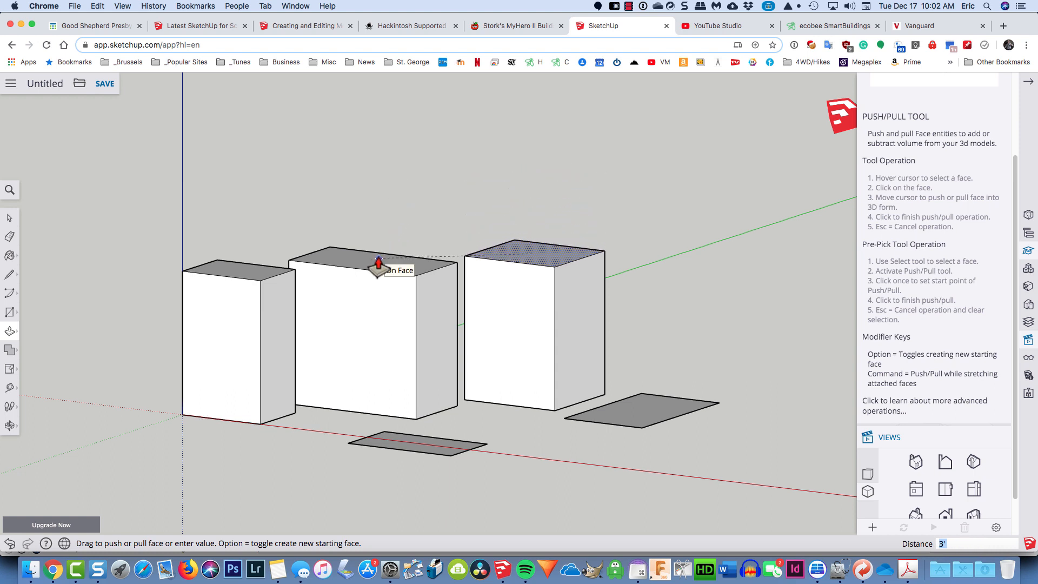
{"action": "left_click", "coordinate": [378, 264]}
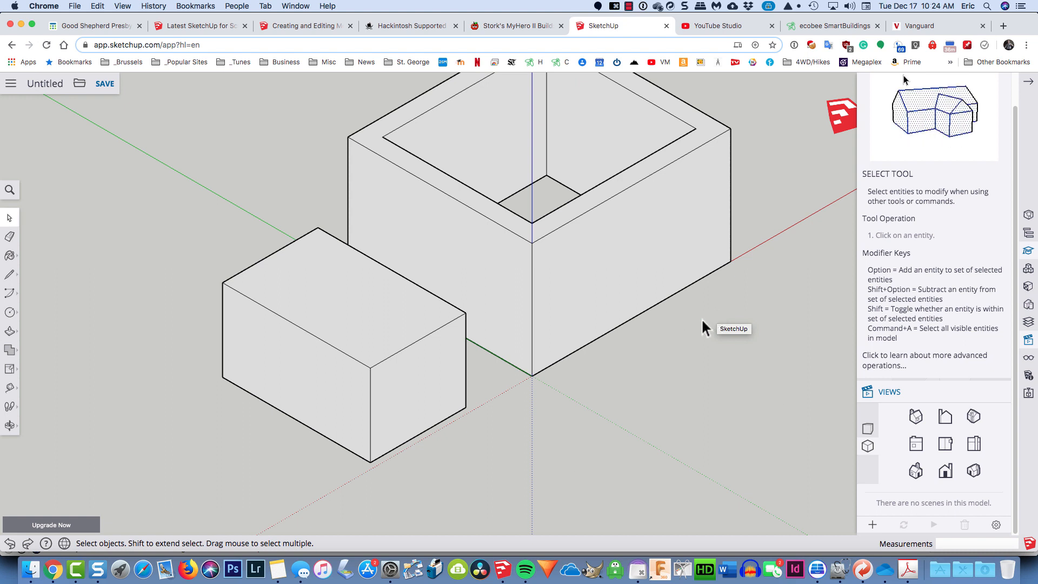
{"action": "key", "text": "p"}
{"action": "left_click_drag", "start_coordinate": [433, 397], "coordinate": [440, 424]}
{"action": "left_click_drag", "start_coordinate": [403, 371], "coordinate": [429, 421]}
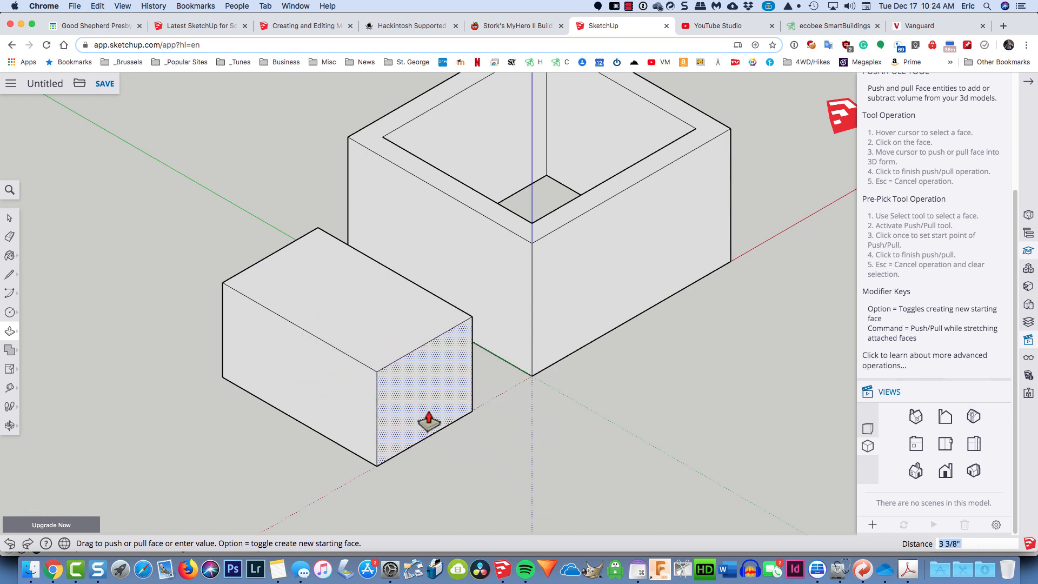
{"action": "key", "text": "Escape"}
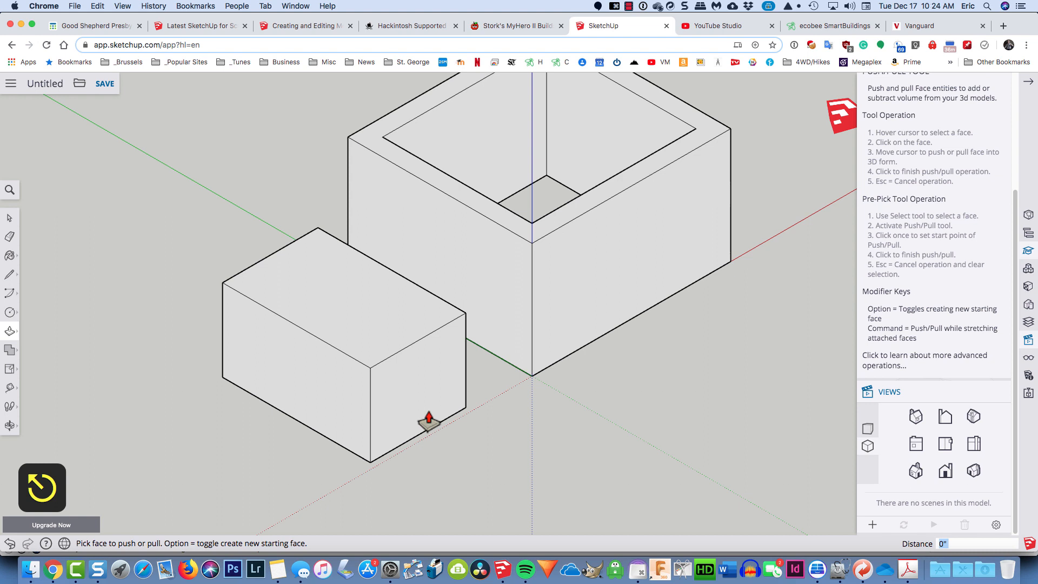
- Draw a diagonal line on the small box's end face from the front vertical edge's midpoint to the face's top edge
{"action": "key", "text": "l"}
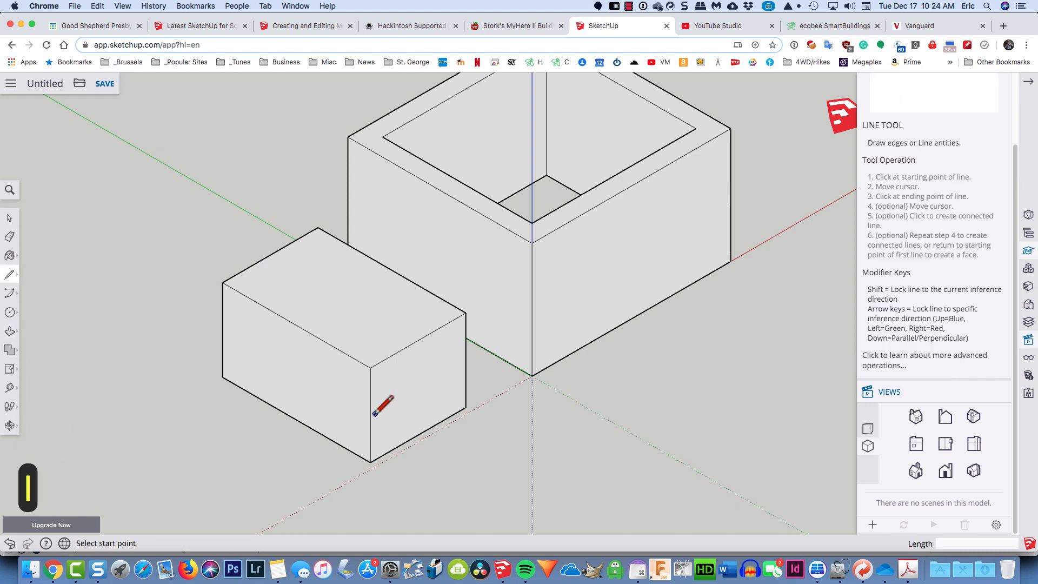
{"action": "left_click", "coordinate": [370, 415]}
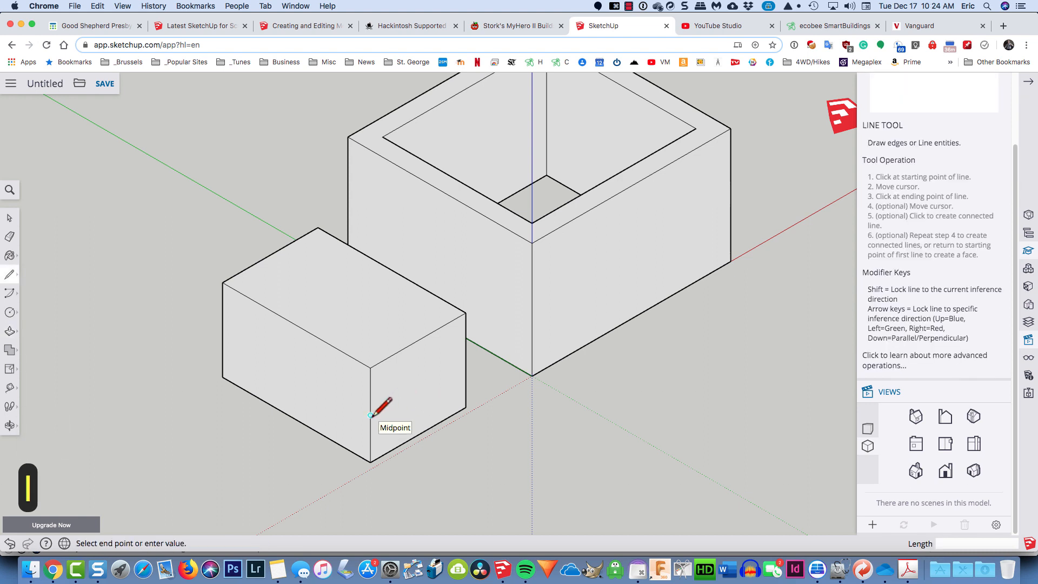
{"action": "left_click", "coordinate": [411, 343]}
- Select the corner triangle on the small box's end face and push it 36 inches into the box
{"action": "key", "text": "space"}
{"action": "left_click", "coordinate": [388, 370]}
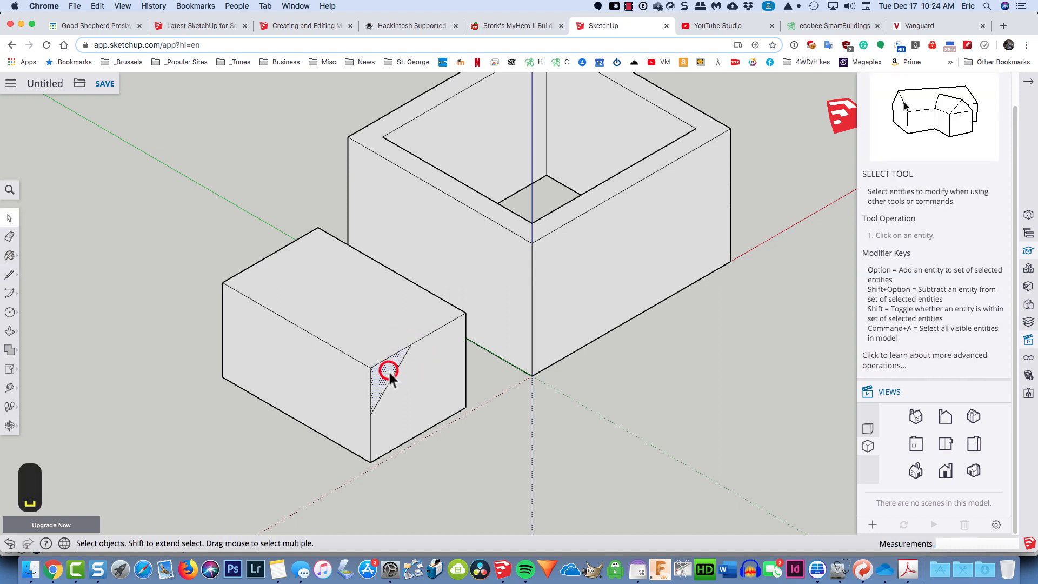
{"action": "left_click", "coordinate": [426, 392]}
{"action": "left_click", "coordinate": [380, 371]}
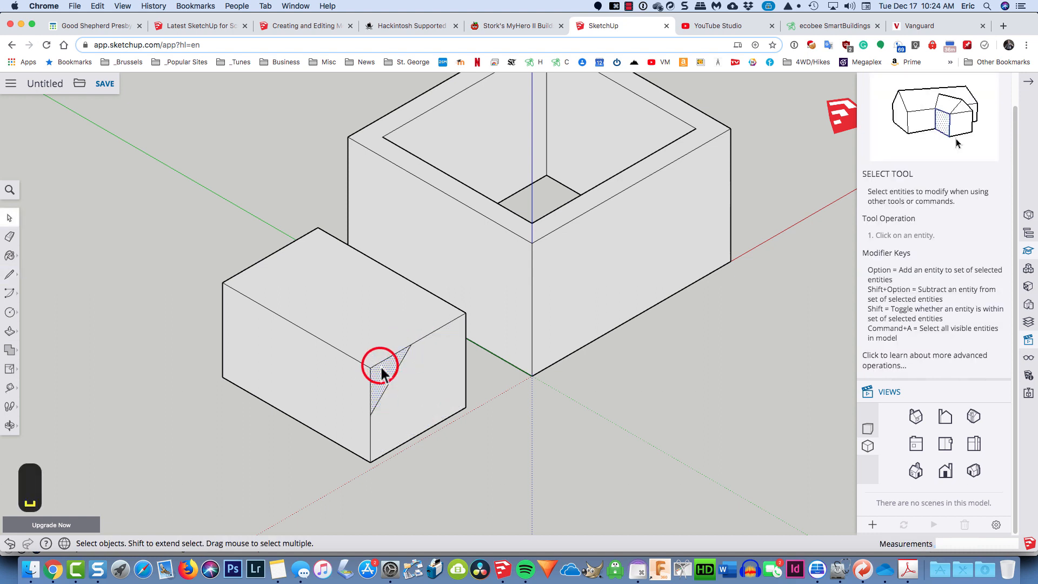
{"action": "key", "text": "p"}
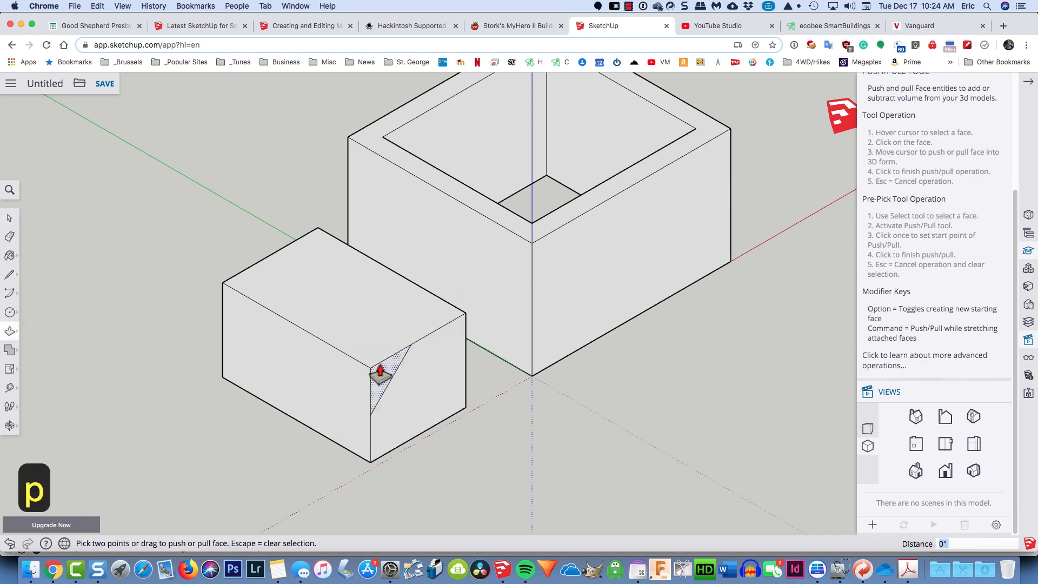
{"action": "left_click", "coordinate": [383, 376]}
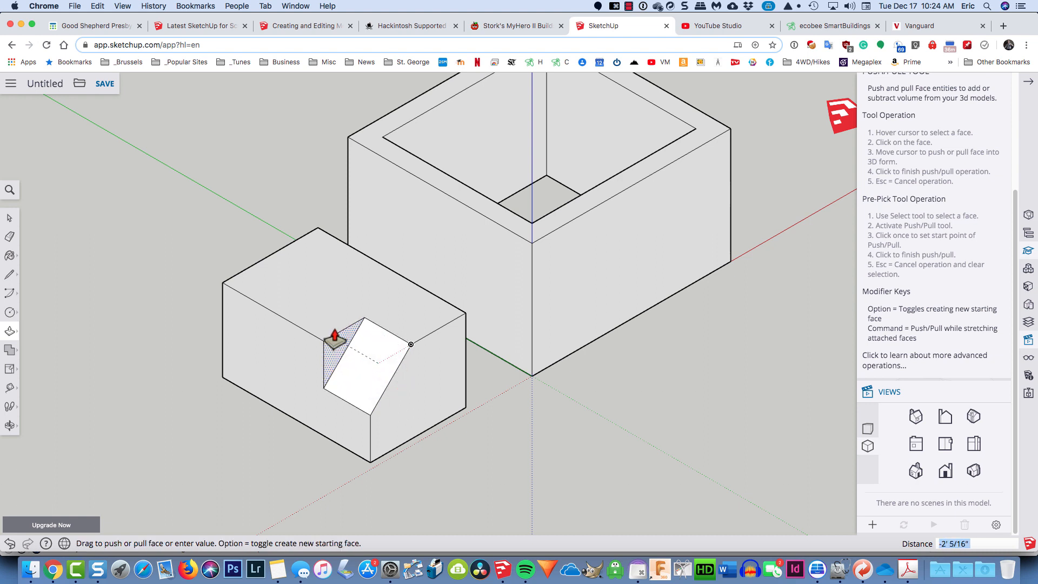
{"action": "type", "text": "36"}
{"action": "key", "text": "Return"}
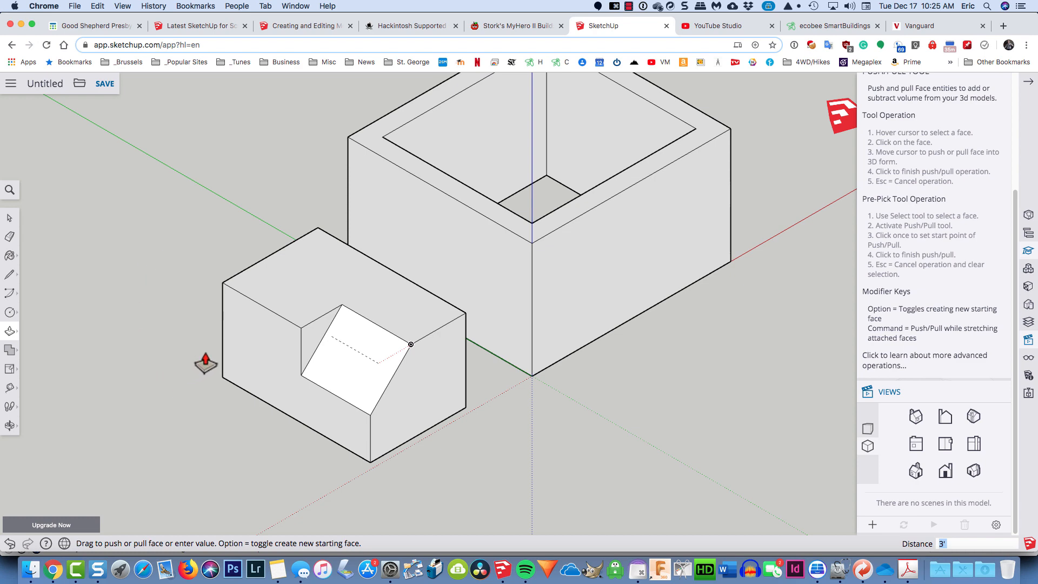
- Push the recessed triangle the remaining 3' 4 7/8" to the box's far end, cutting away the whole upper corner
{"action": "scroll", "coordinate": [205, 362], "scroll_direction": "up", "scroll_amount": 2}
{"action": "scroll", "coordinate": [205, 362], "scroll_direction": "up", "scroll_amount": 3}
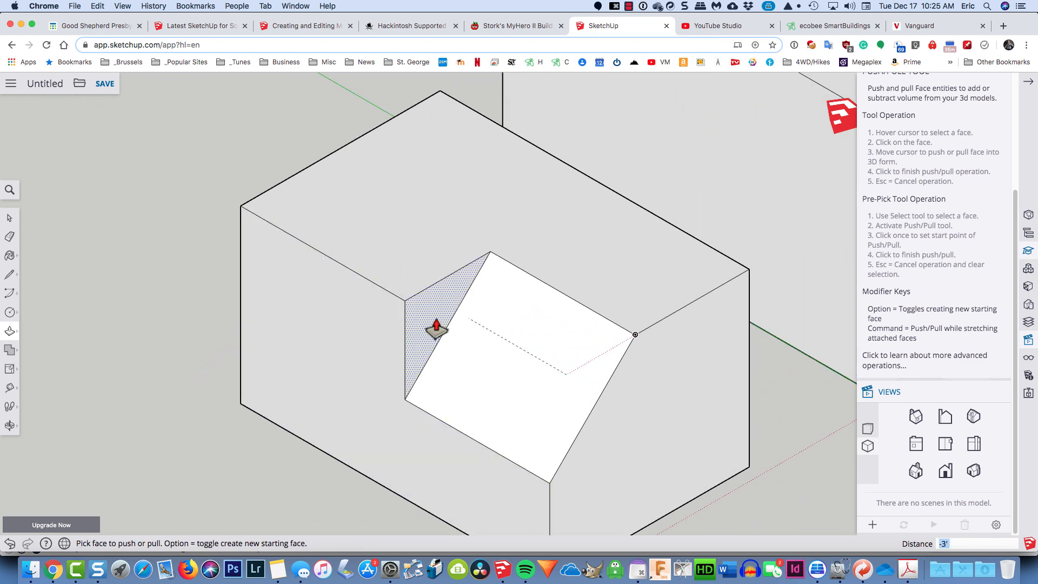
{"action": "left_click", "coordinate": [436, 328]}
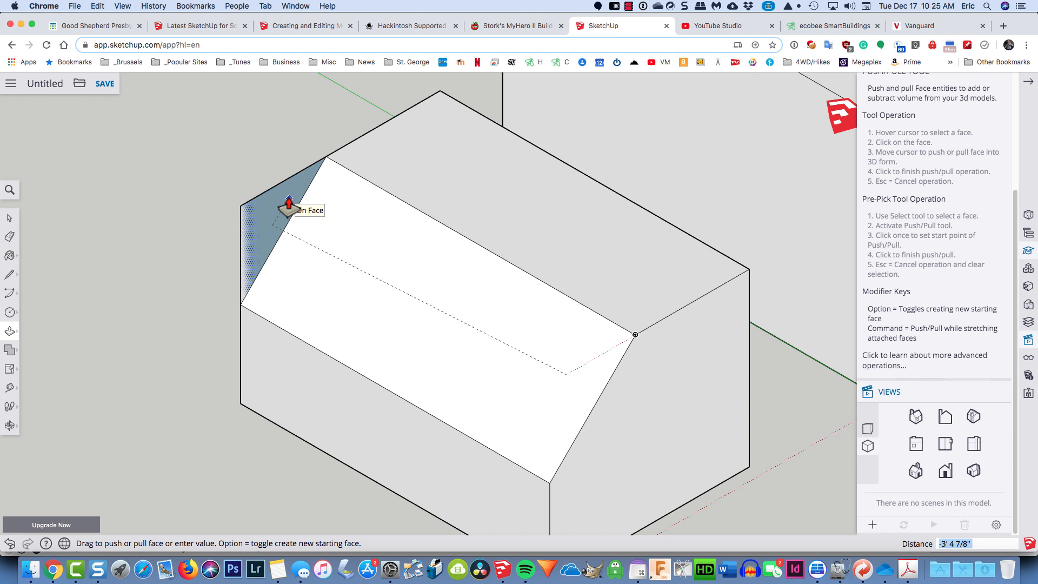
{"action": "left_click", "coordinate": [289, 204]}
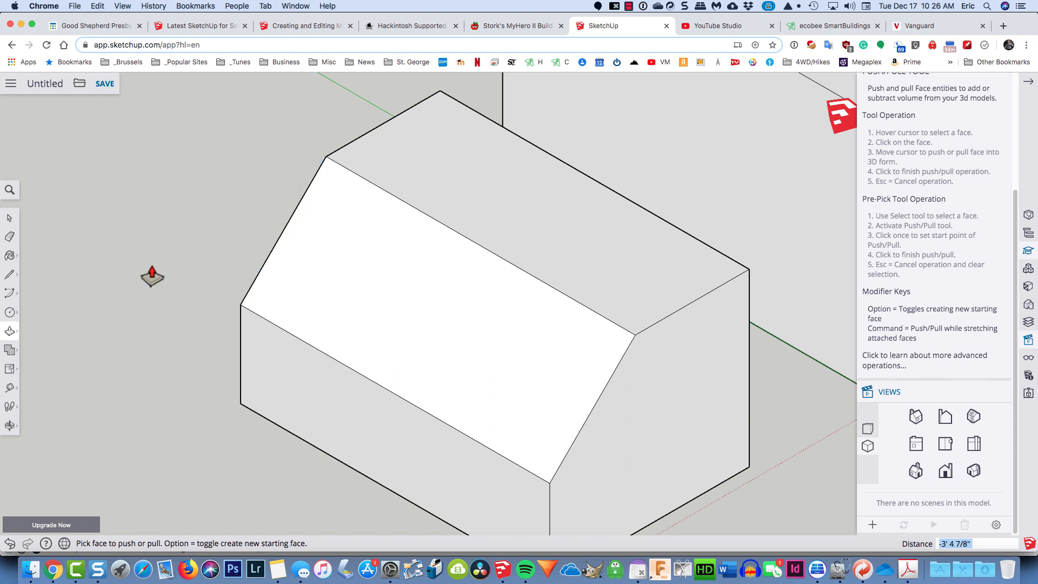
- Draw a rectangle about 3' 2" by 1' 10" on the hollow box's front wall beside the red axis
{"action": "scroll", "coordinate": [152, 277], "scroll_direction": "down", "scroll_amount": 5}
{"action": "scroll", "coordinate": [426, 234], "scroll_direction": "up", "scroll_amount": 3}
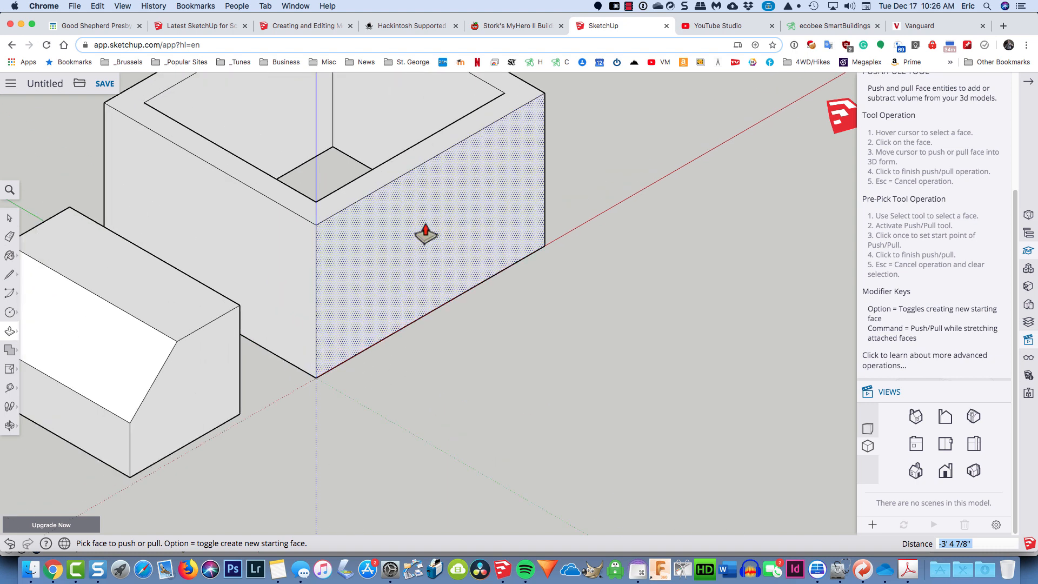
{"action": "key", "text": "r"}
{"action": "left_click", "coordinate": [388, 216]}
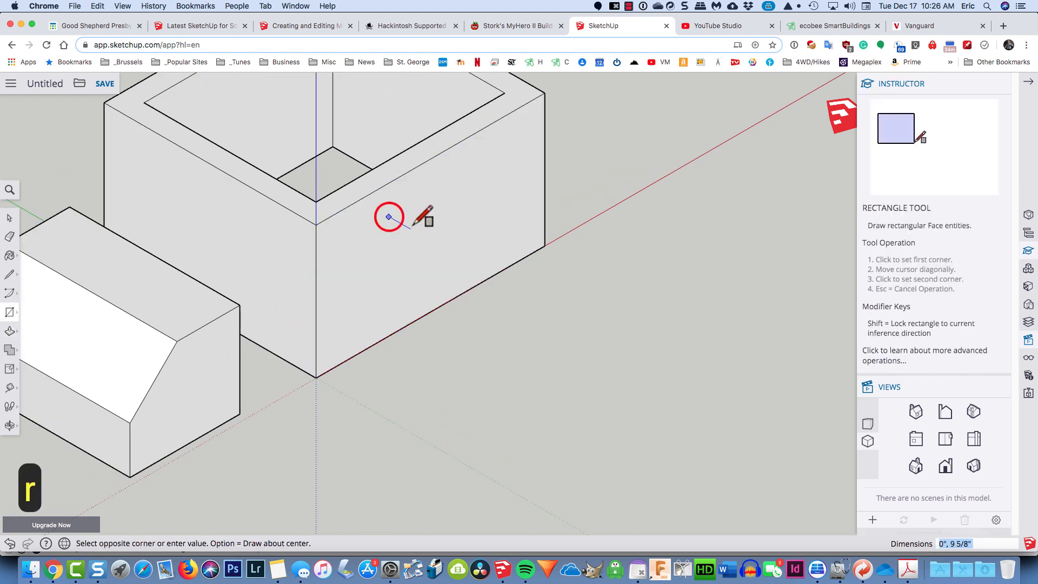
{"action": "left_click", "coordinate": [474, 226]}
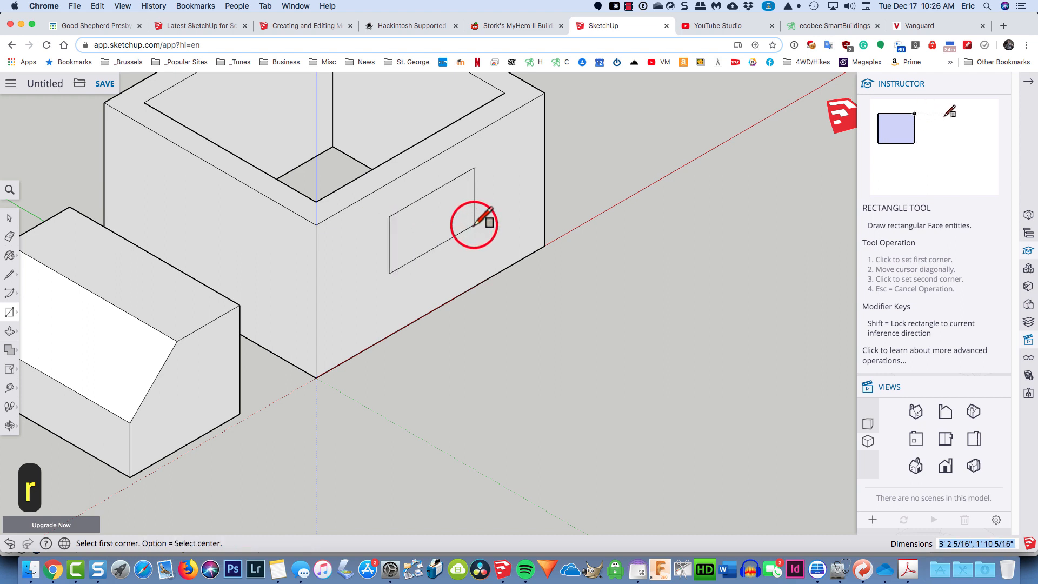
- Push the wall rectangle about 9" through to the inner face to cut a window opening
{"action": "key", "text": "p"}
{"action": "left_click", "coordinate": [454, 226]}
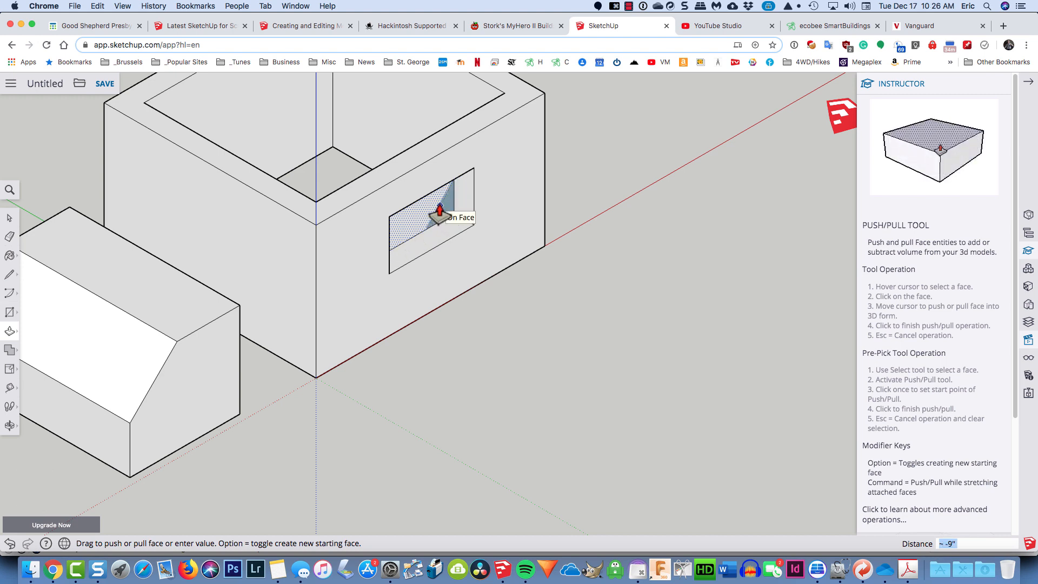
{"action": "left_click", "coordinate": [438, 210]}
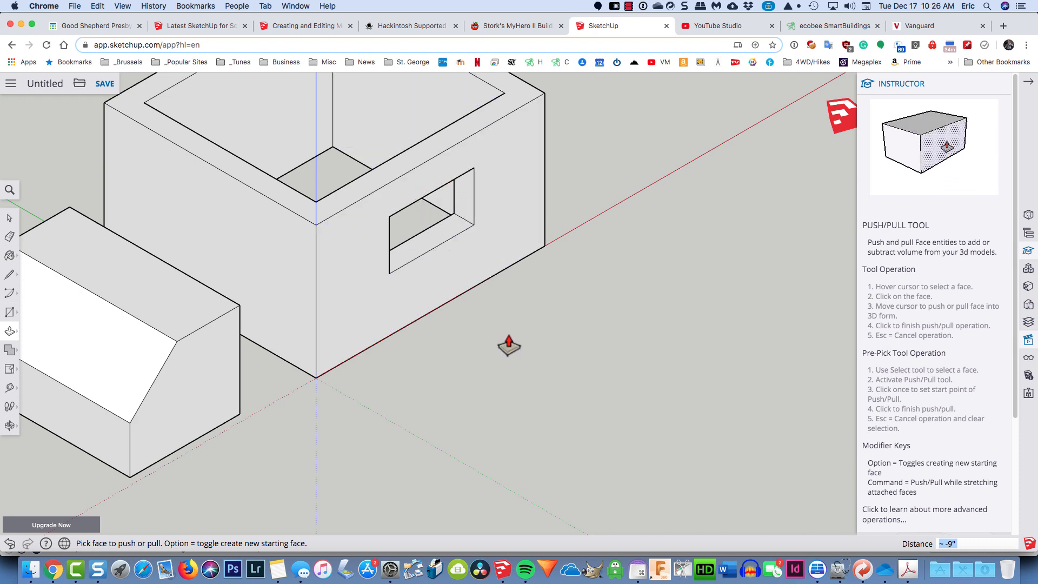
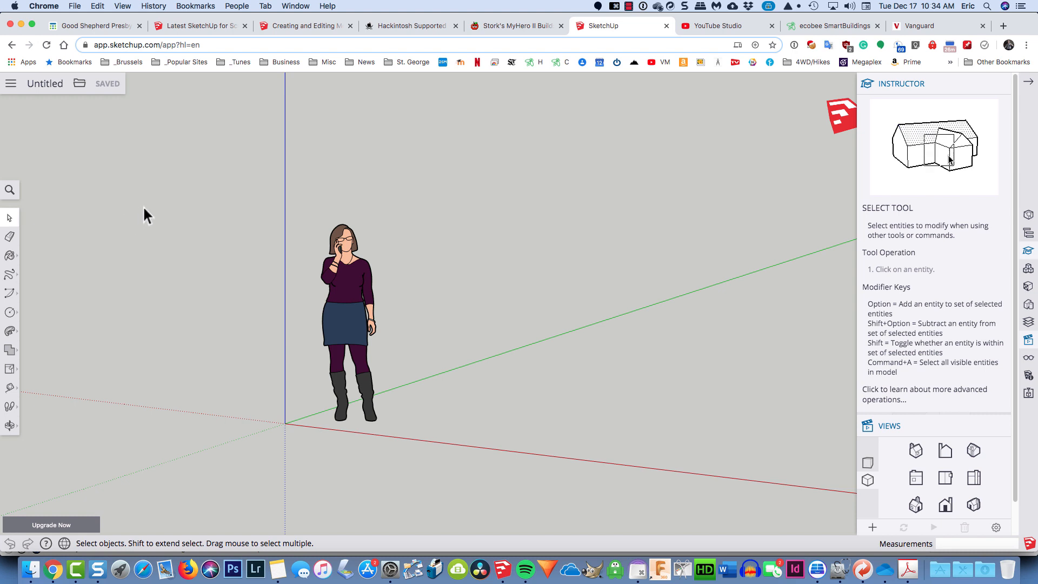
- Draw a line from the origin up the blue axis and a connected line from its upper end parallel to the green axis
{"action": "key", "text": "l"}
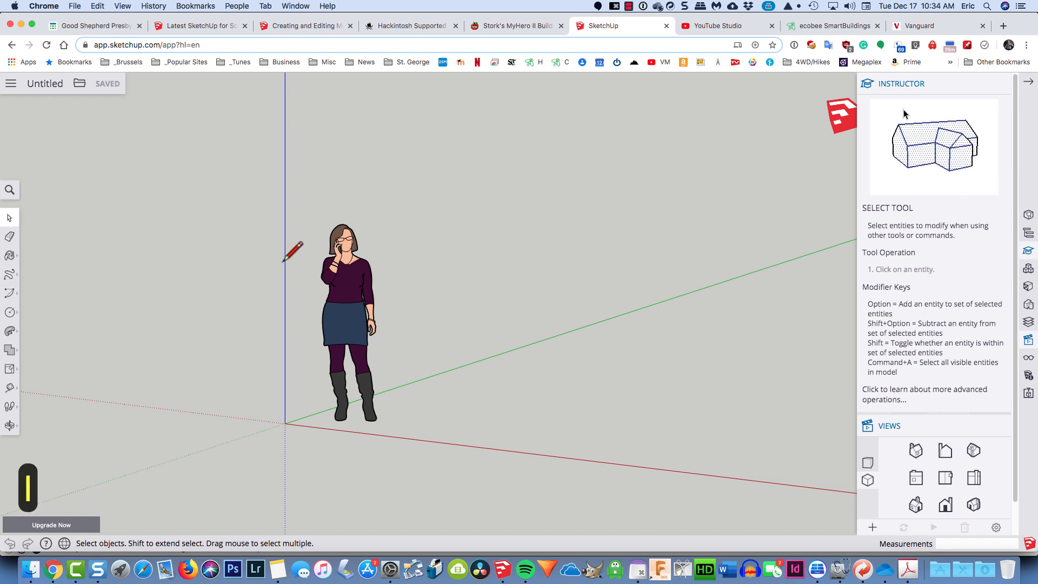
{"action": "left_click", "coordinate": [285, 424]}
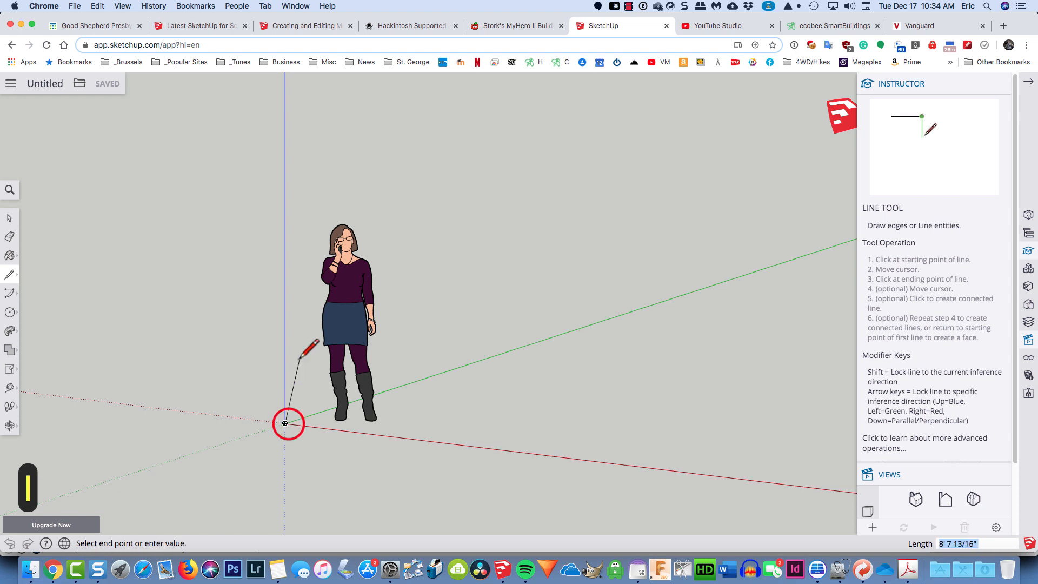
{"action": "left_click", "coordinate": [287, 224]}
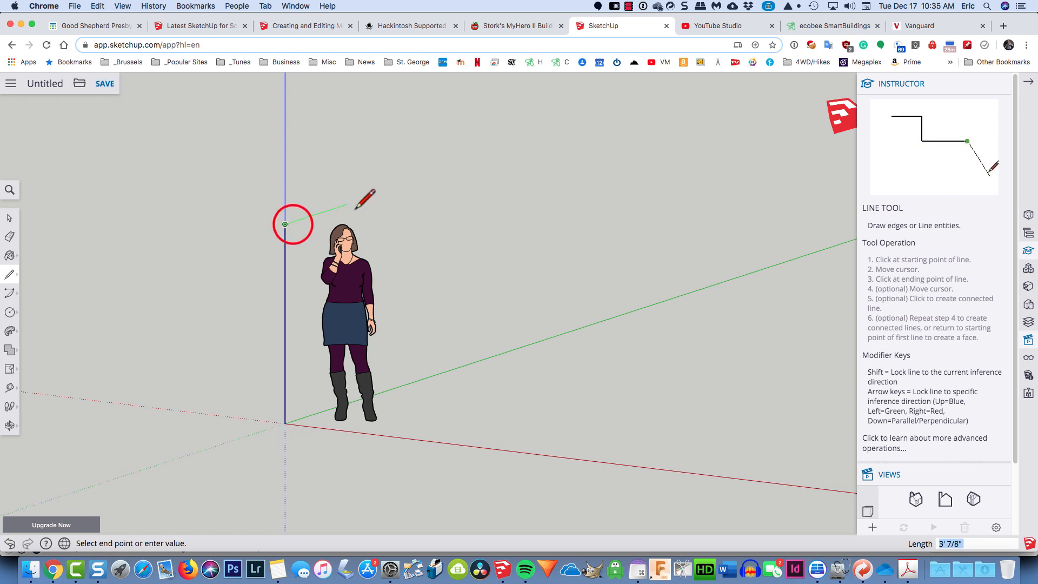
{"action": "left_click", "coordinate": [487, 160]}
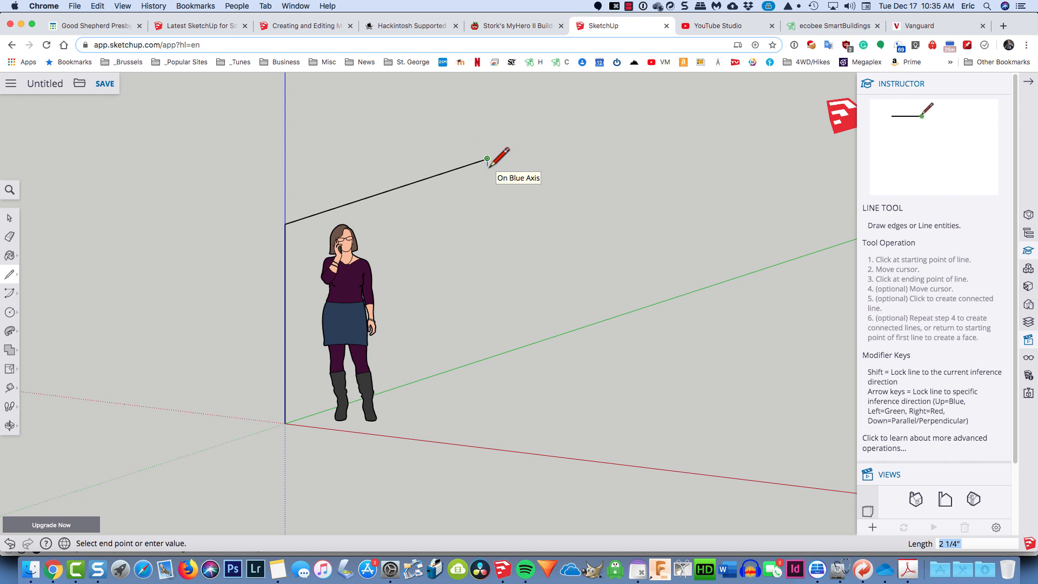
{"action": "key", "text": "BackSpace"}
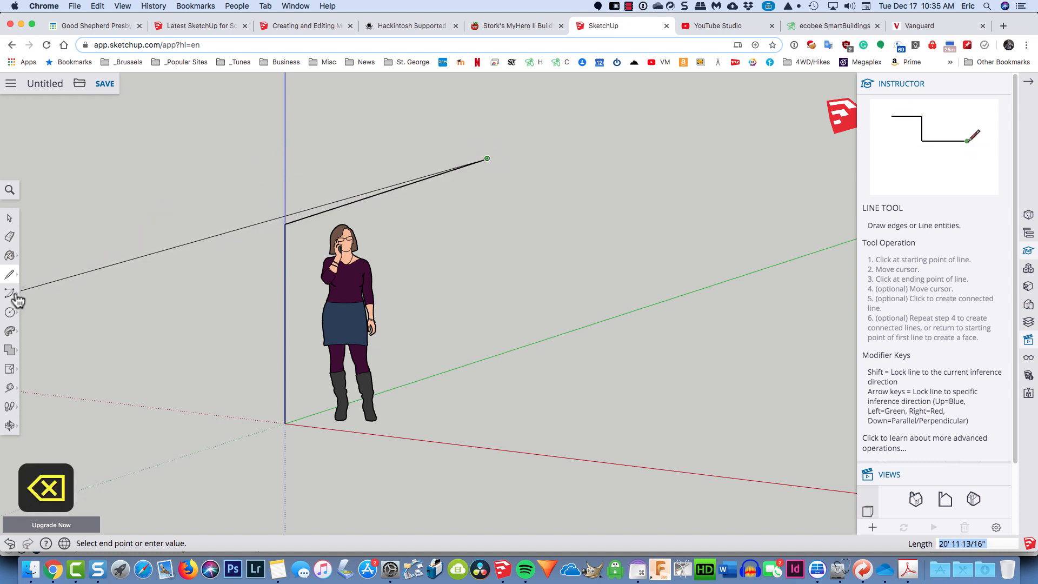
- Draw an arc rounding the corner from a point on the upper line to the vertical line's midpoint
{"action": "left_click", "coordinate": [13, 295]}
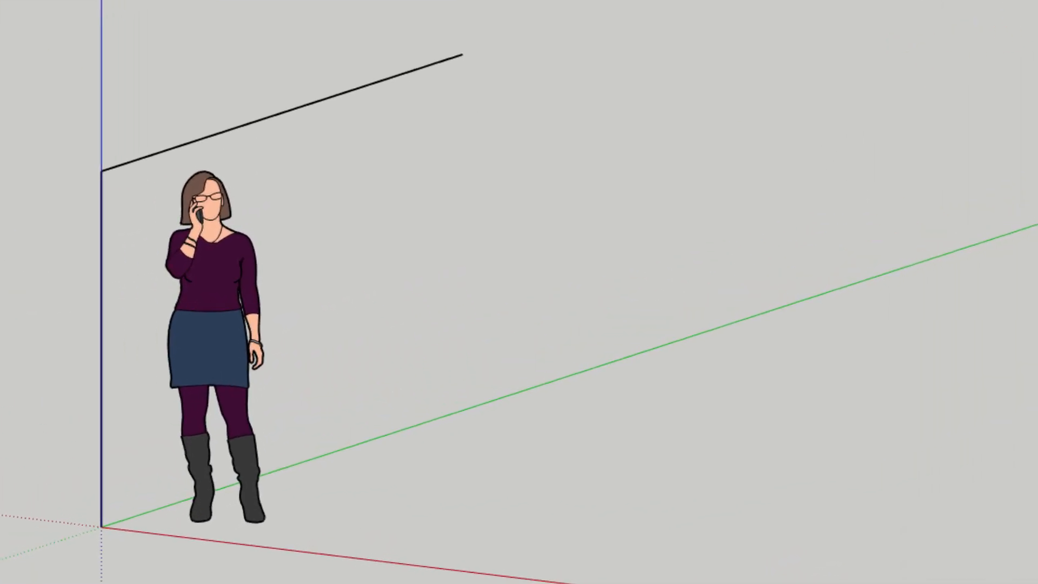
{"action": "left_click", "coordinate": [231, 128]}
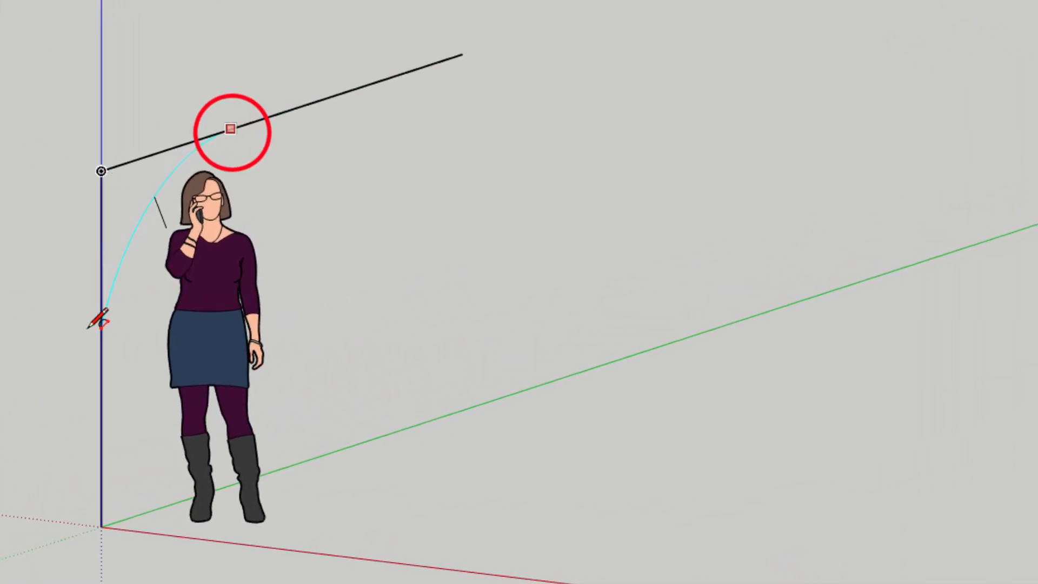
{"action": "left_click", "coordinate": [101, 348]}
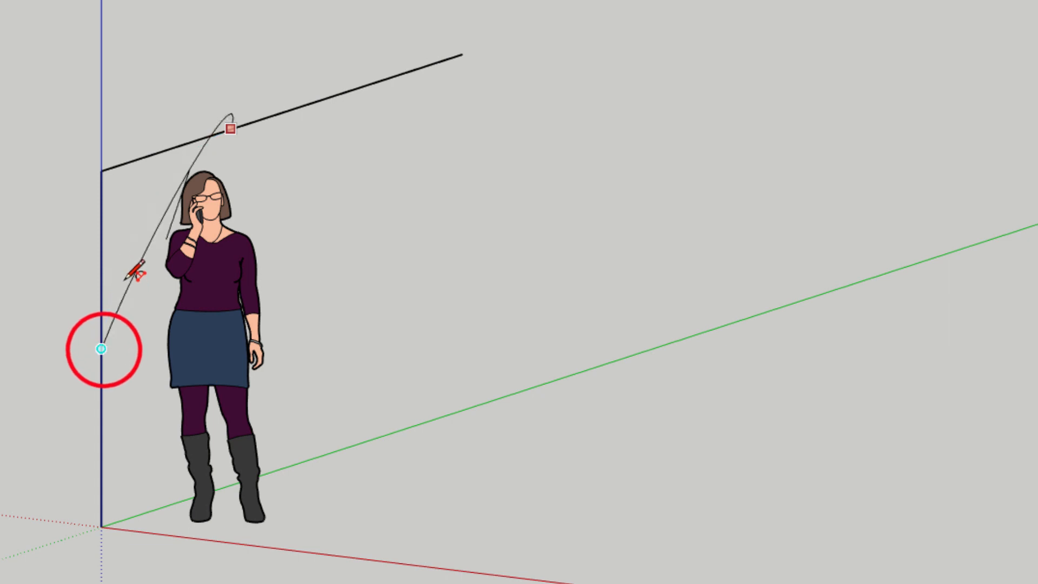
{"action": "left_click", "coordinate": [135, 247]}
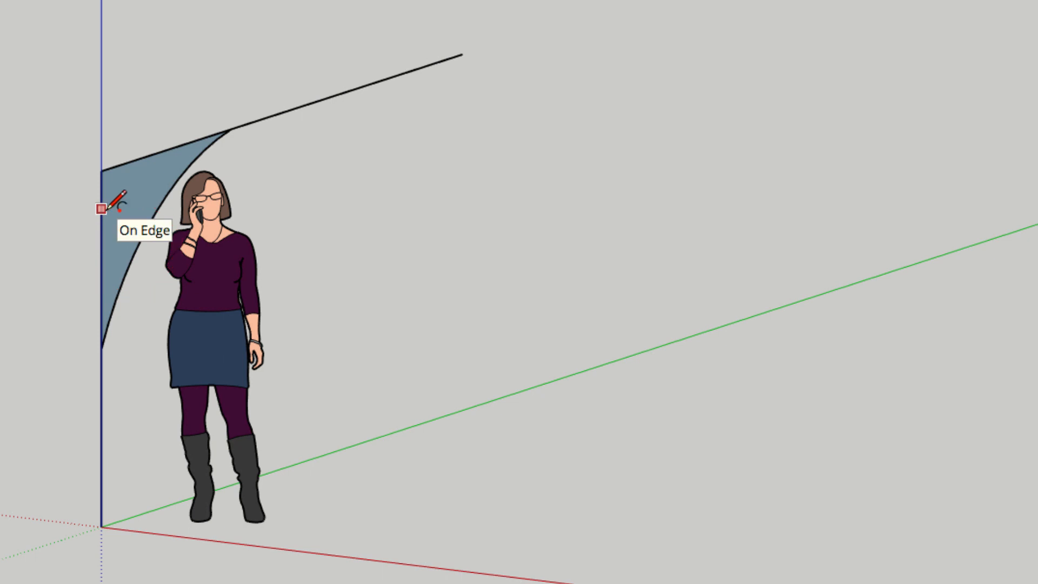
- Erase the two straight corner segments outside the arc, leaving a continuous curved path
{"action": "key", "text": "e"}
{"action": "left_click", "coordinate": [149, 155]}
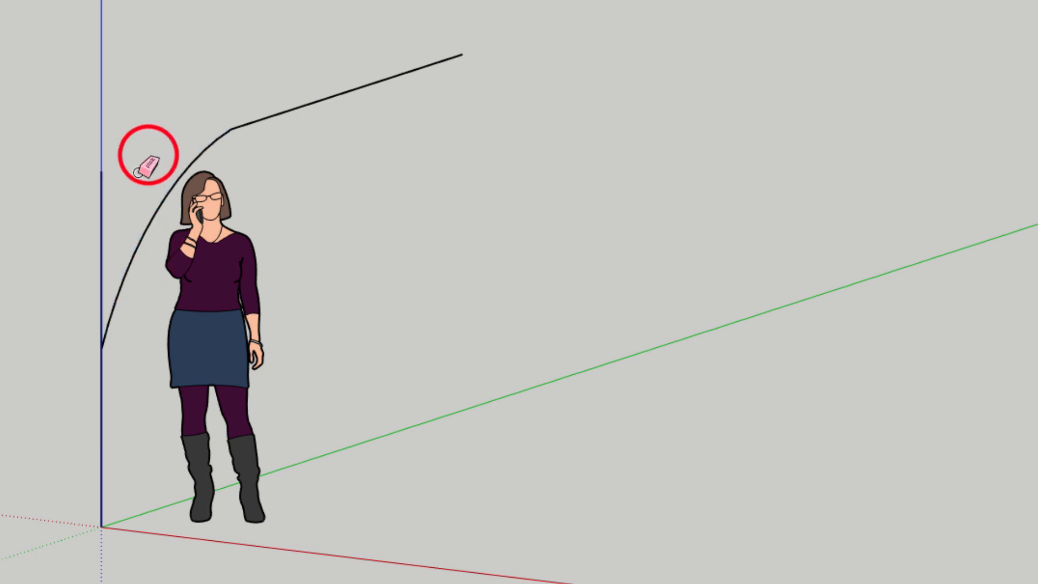
{"action": "left_click", "coordinate": [101, 217]}
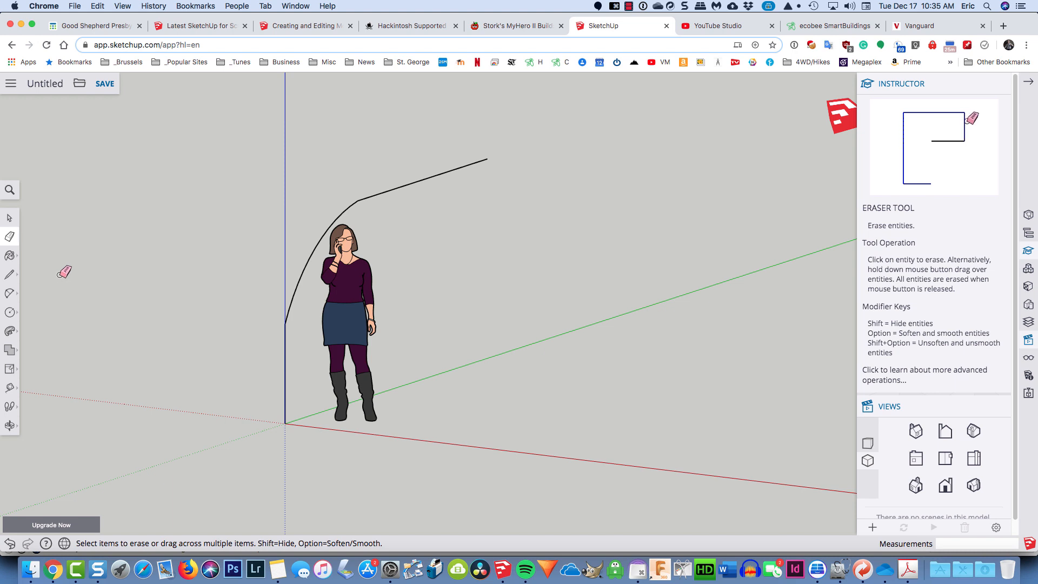
- Draw a six-sided polygon centred on the origin with its radius along the red axis, about 1' 1 1/16" inscribed
{"action": "left_click", "coordinate": [11, 313]}
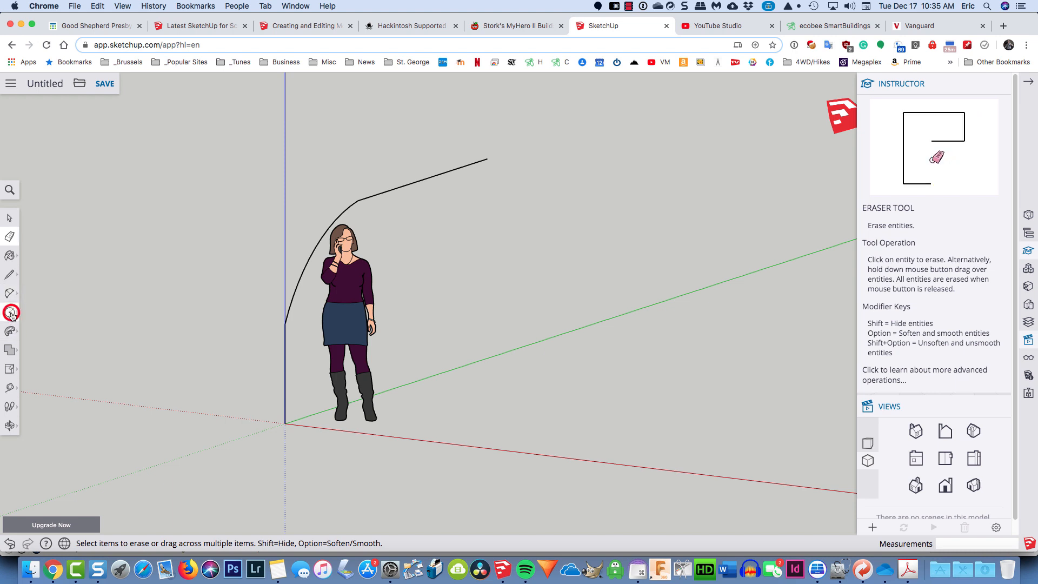
{"action": "left_click", "coordinate": [51, 334]}
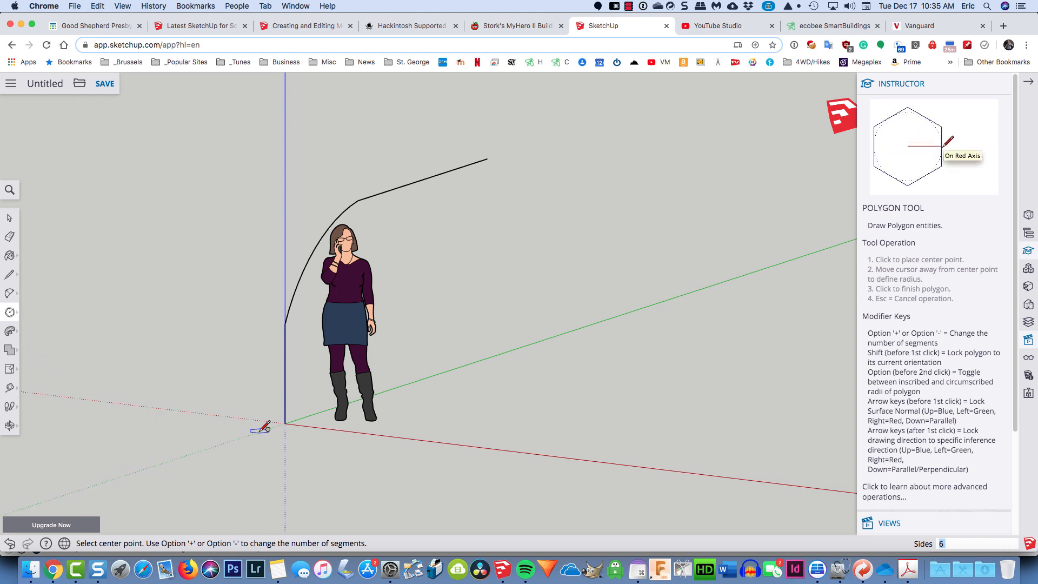
{"action": "left_click", "coordinate": [285, 423]}
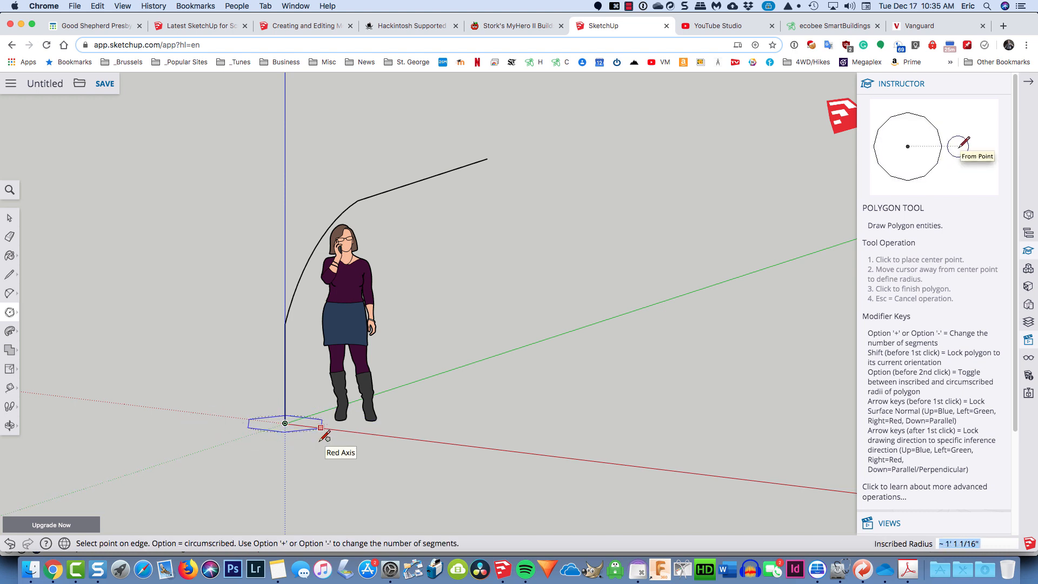
{"action": "left_click", "coordinate": [320, 440]}
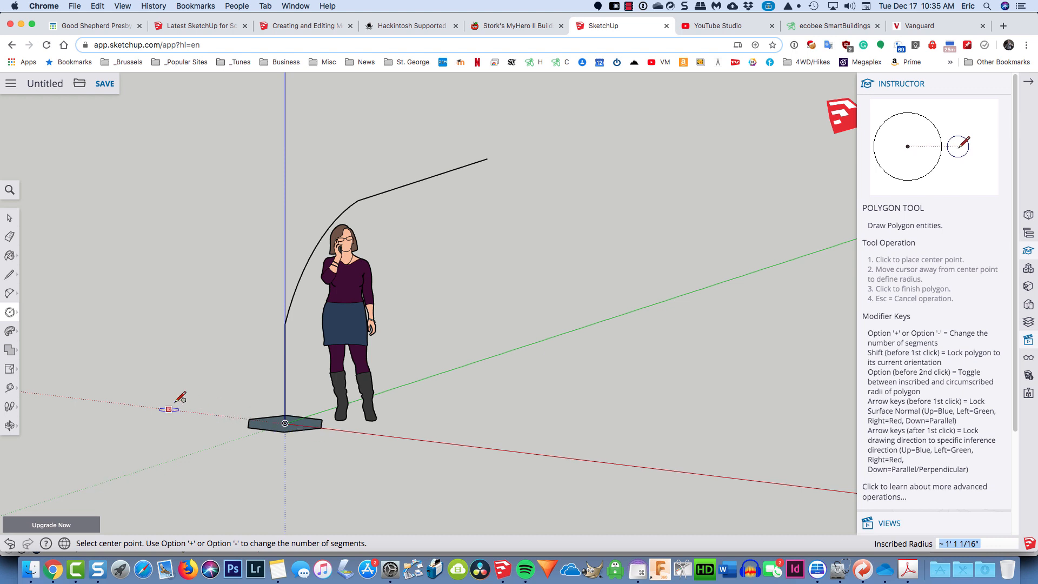
- Extrude the hexagon face with Follow Me along the curved path to the far end of the upper line
{"action": "left_click", "coordinate": [11, 330]}
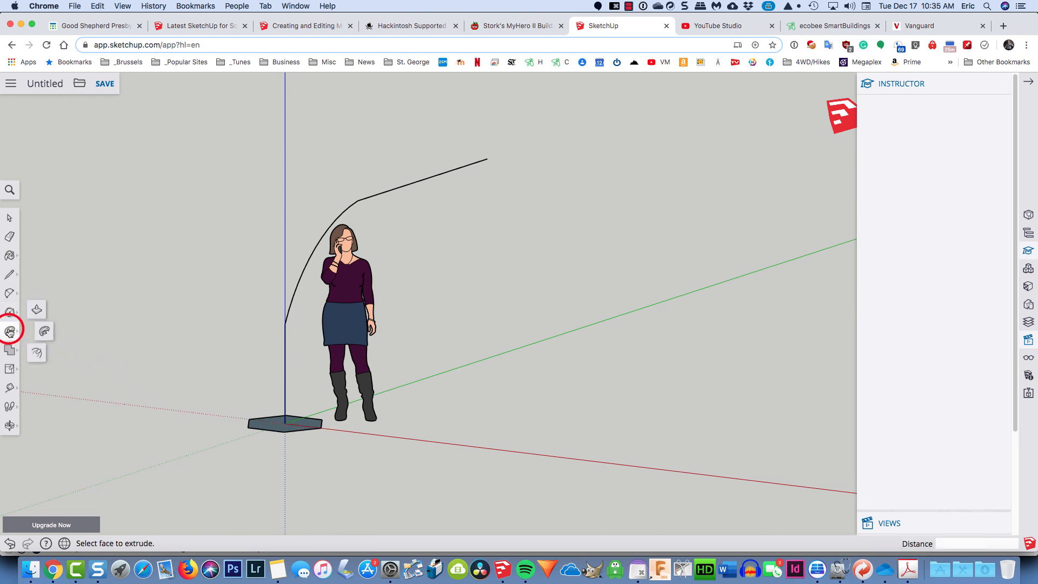
{"action": "left_click", "coordinate": [44, 330]}
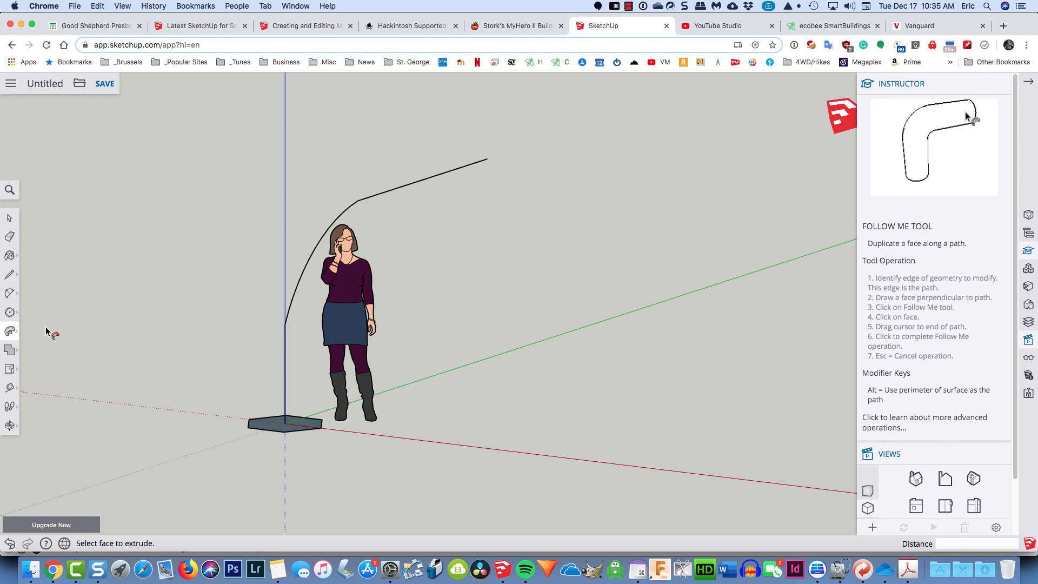
{"action": "left_click", "coordinate": [270, 427]}
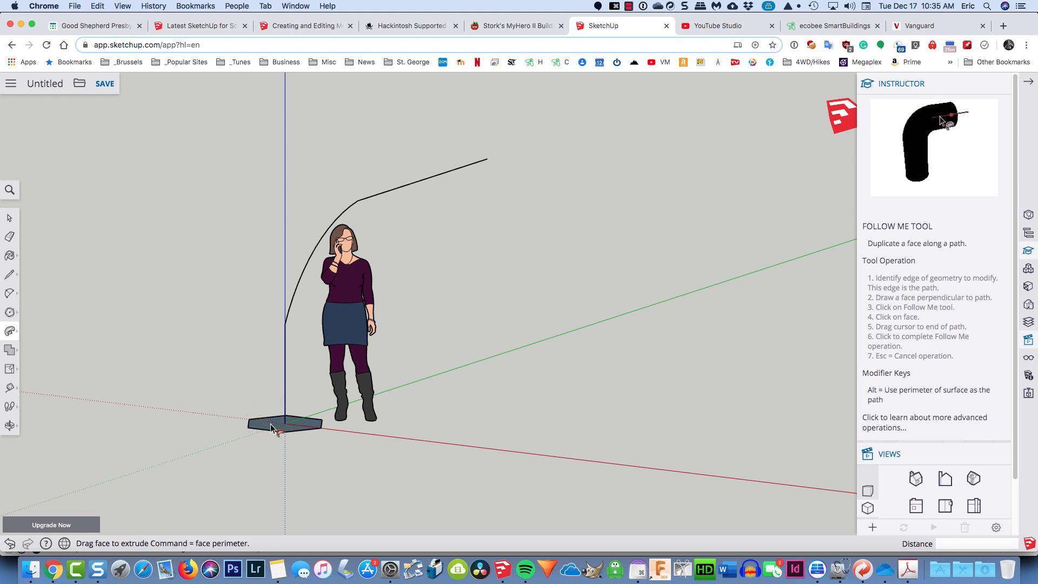
{"action": "left_click", "coordinate": [271, 425]}
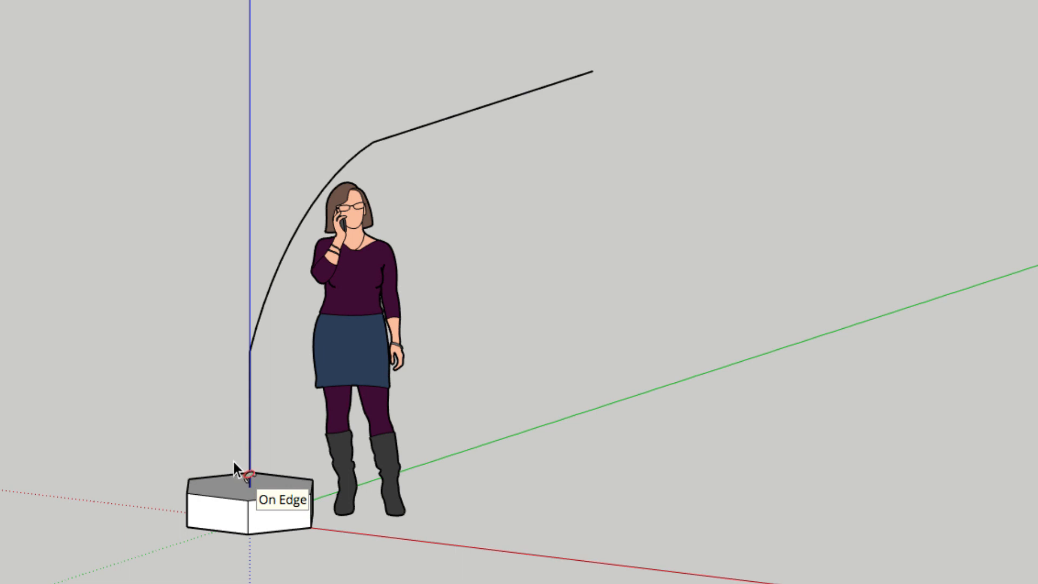
{"action": "left_click", "coordinate": [232, 484]}
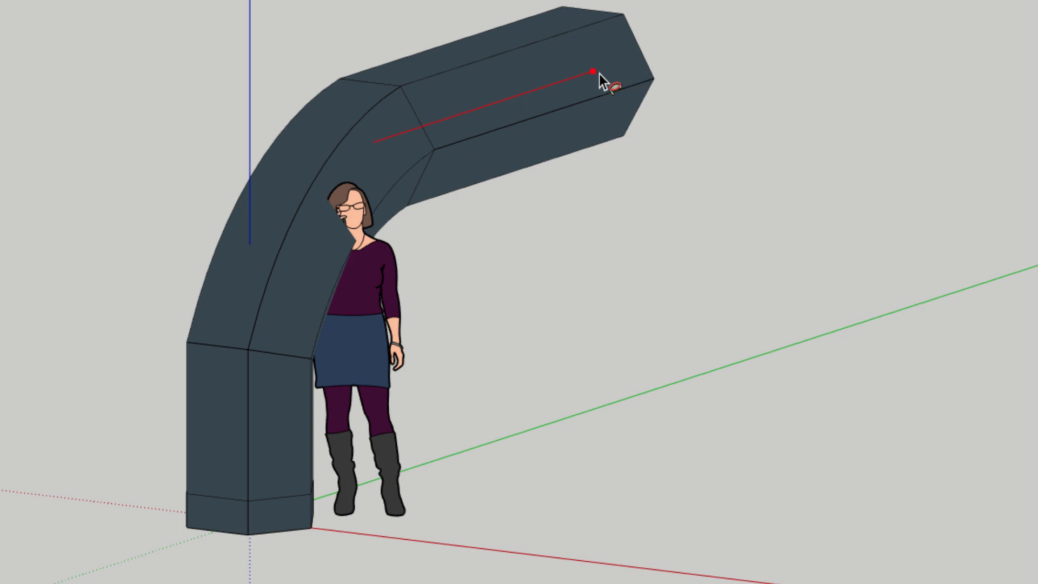
{"action": "left_click", "coordinate": [599, 74]}
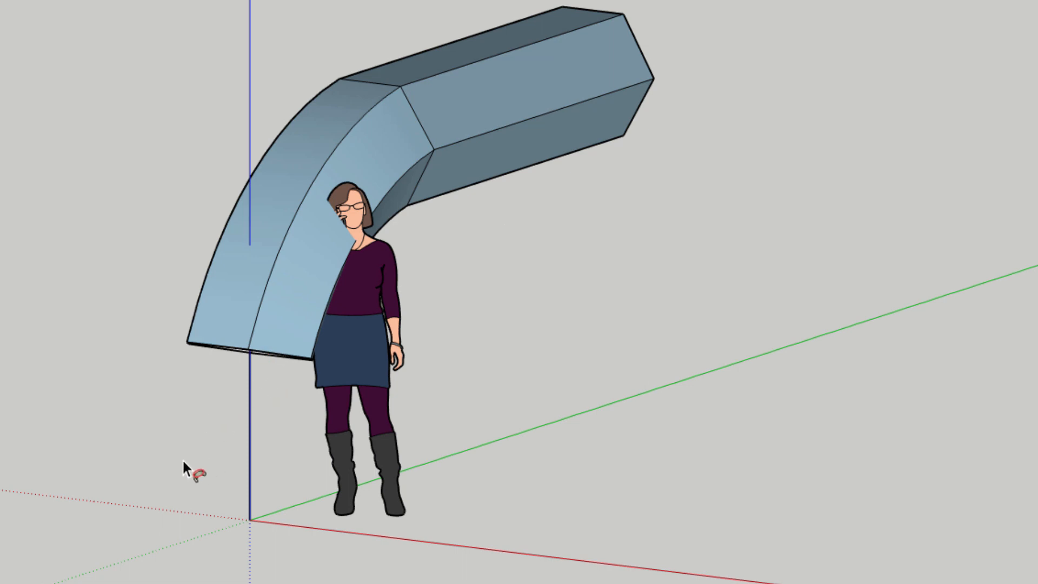
- Cap the open lower end of the curved section with a line between opposite corners, and erase that dividing line
{"action": "middle_click_drag", "start_coordinate": [183, 458], "coordinate": [292, 199]}
{"action": "scroll", "coordinate": [231, 294], "scroll_direction": "up", "scroll_amount": 3}
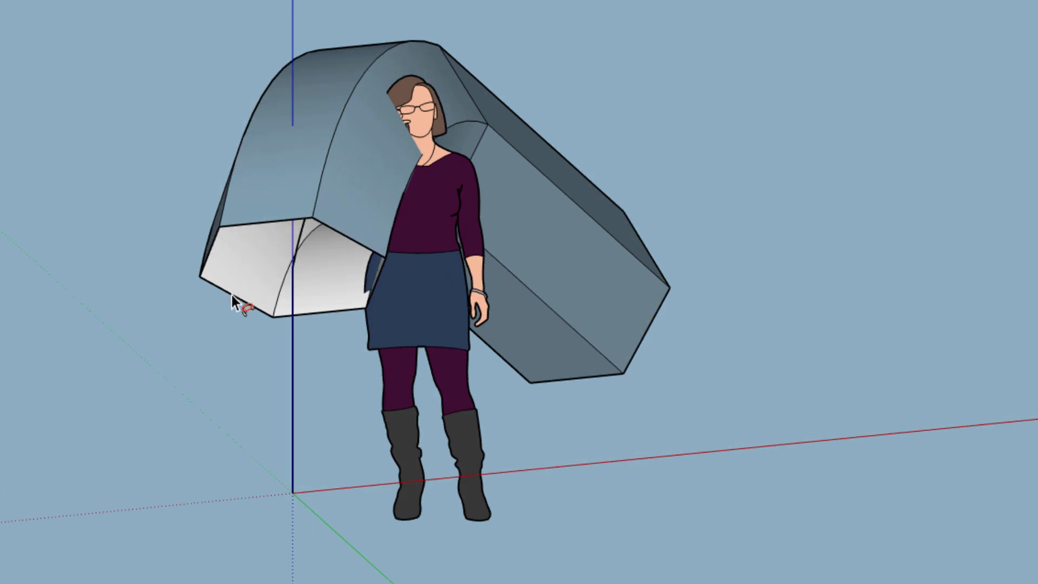
{"action": "scroll", "coordinate": [243, 271], "scroll_direction": "up", "scroll_amount": 5}
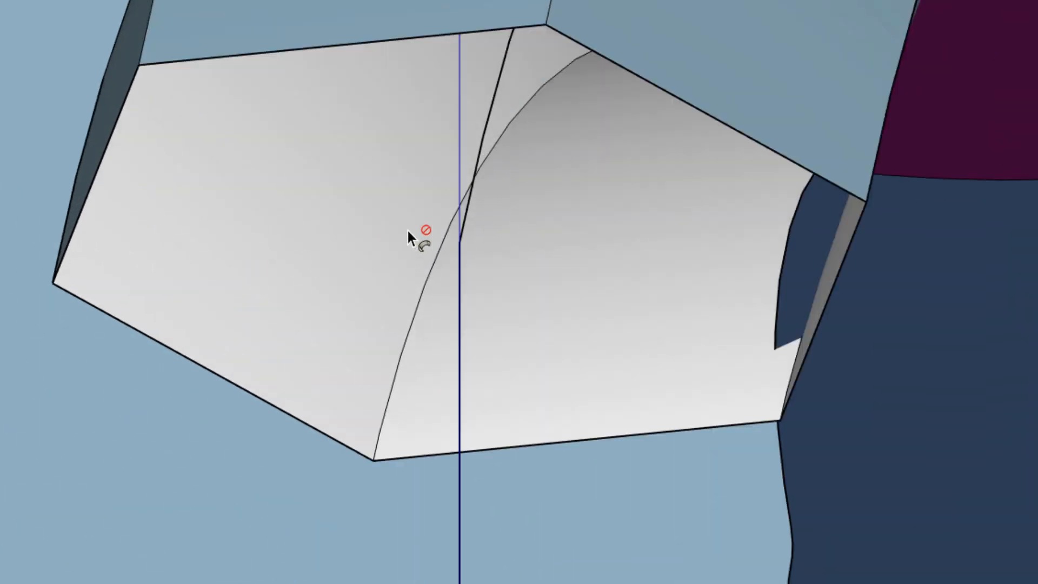
{"action": "scroll", "coordinate": [407, 228], "scroll_direction": "down", "scroll_amount": 3}
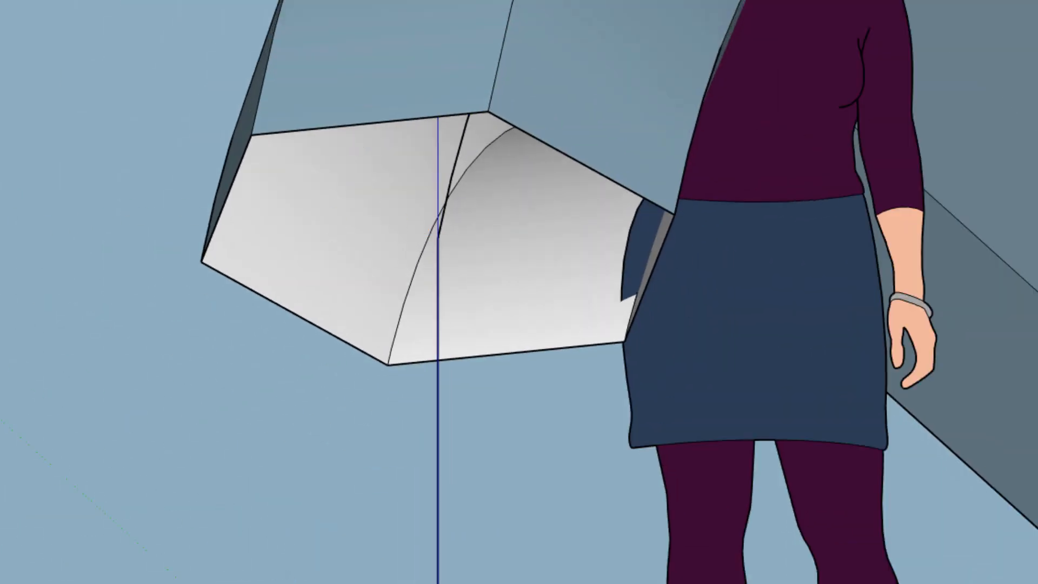
{"action": "left_click", "coordinate": [201, 262]}
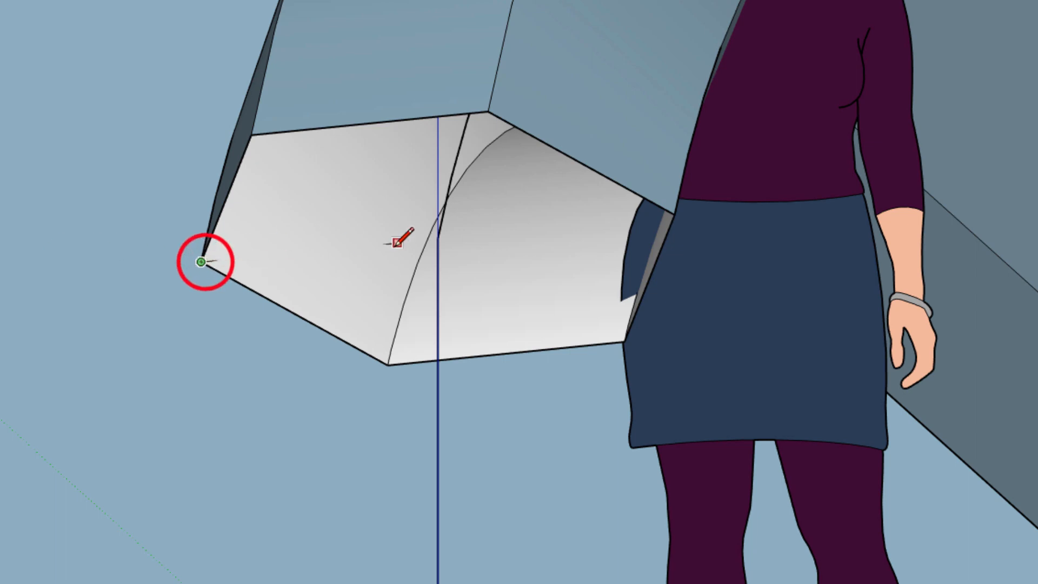
{"action": "left_click", "coordinate": [674, 214]}
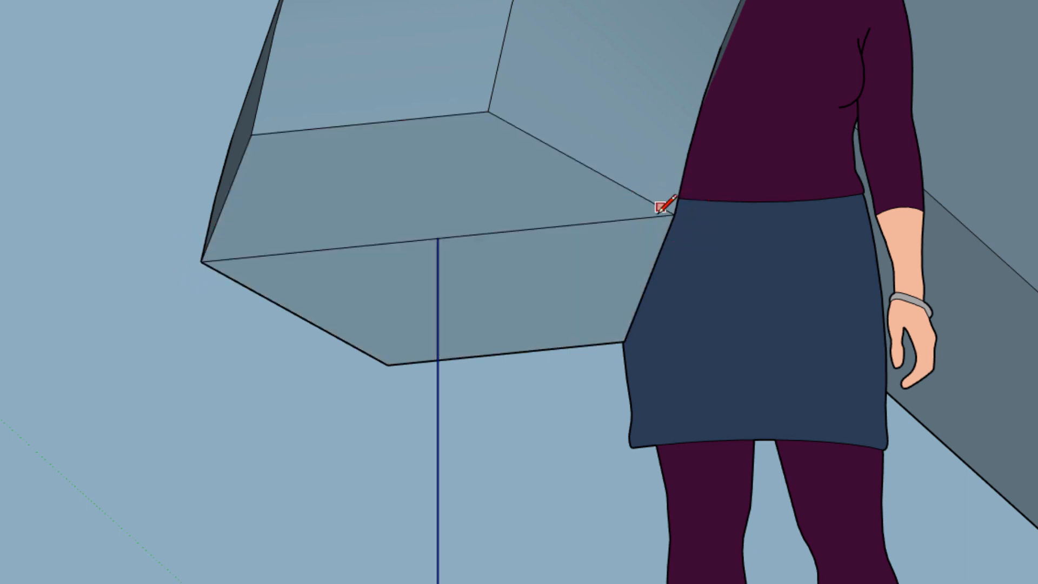
{"action": "left_click", "coordinate": [562, 225]}
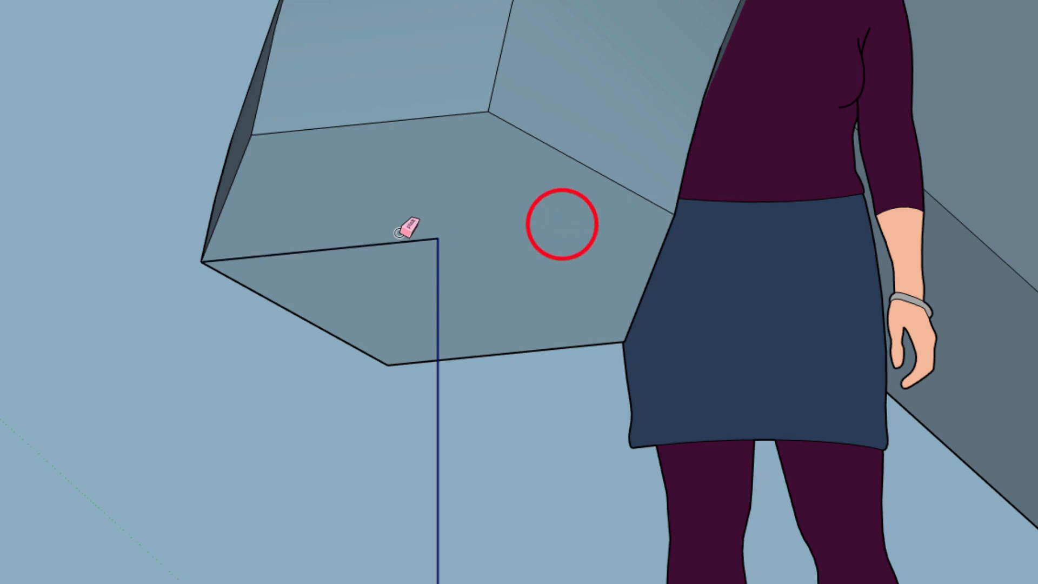
{"action": "left_click", "coordinate": [378, 244]}
- Extrude the capped lower hexagonal face with Follow Me down the vertical line to the origin
{"action": "scroll", "coordinate": [378, 243], "scroll_direction": "down", "scroll_amount": 5}
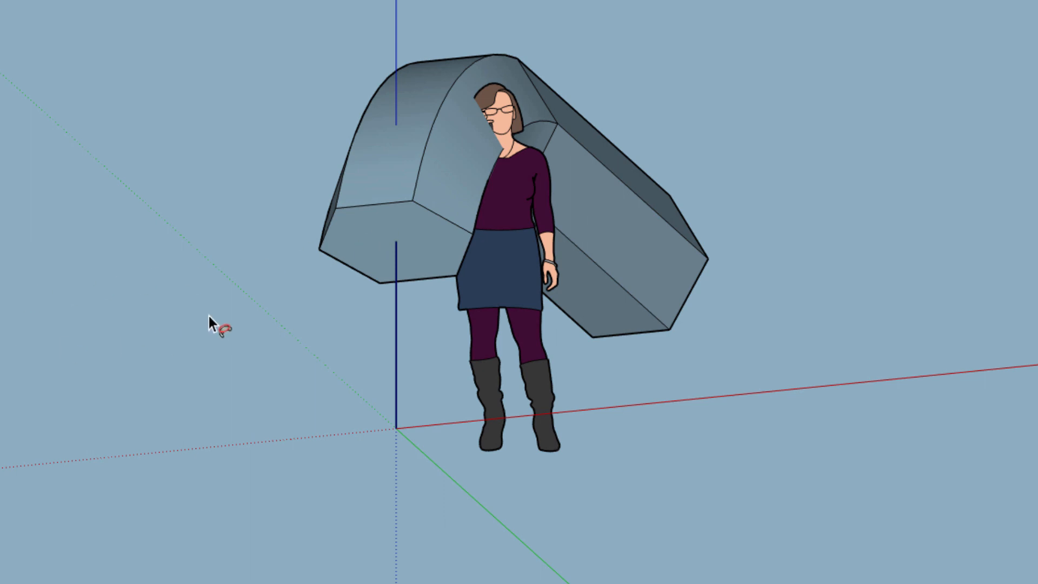
{"action": "left_click", "coordinate": [364, 232]}
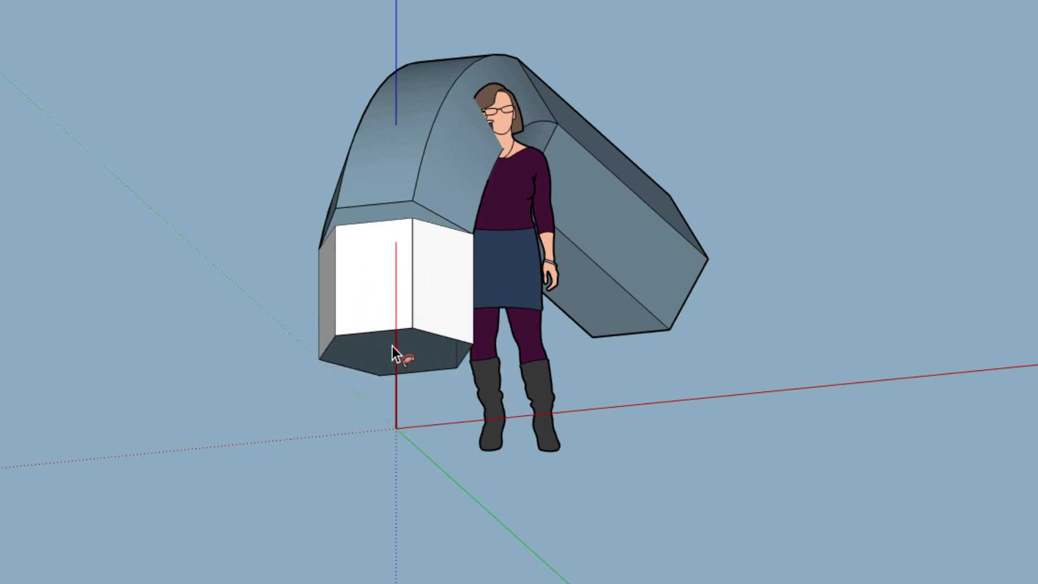
{"action": "left_click", "coordinate": [396, 430]}
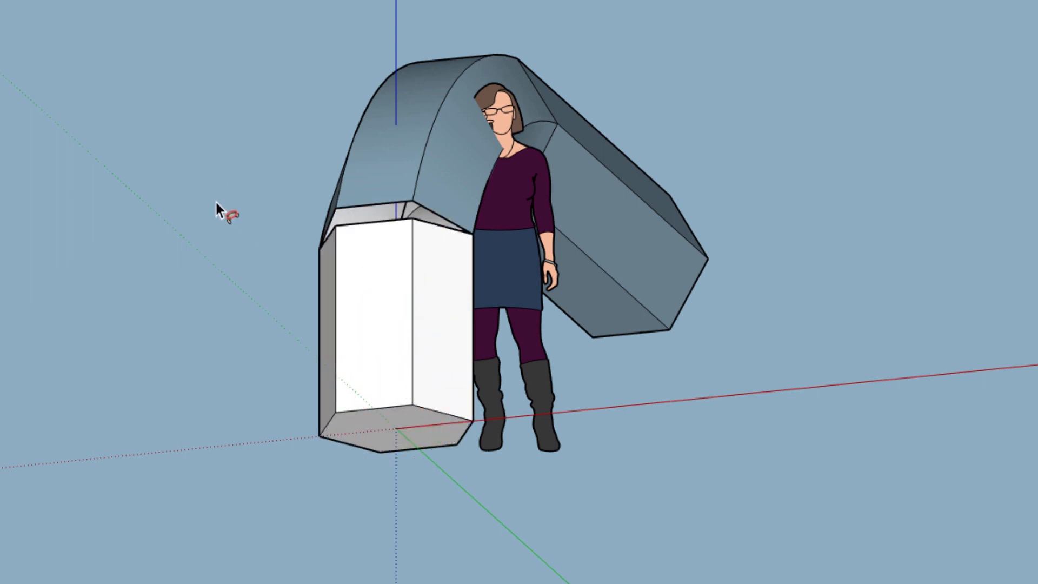
- Close the gap between the curved section and the vertical base with lines joining their matching corners
{"action": "middle_click_drag", "start_coordinate": [215, 200], "coordinate": [593, 378]}
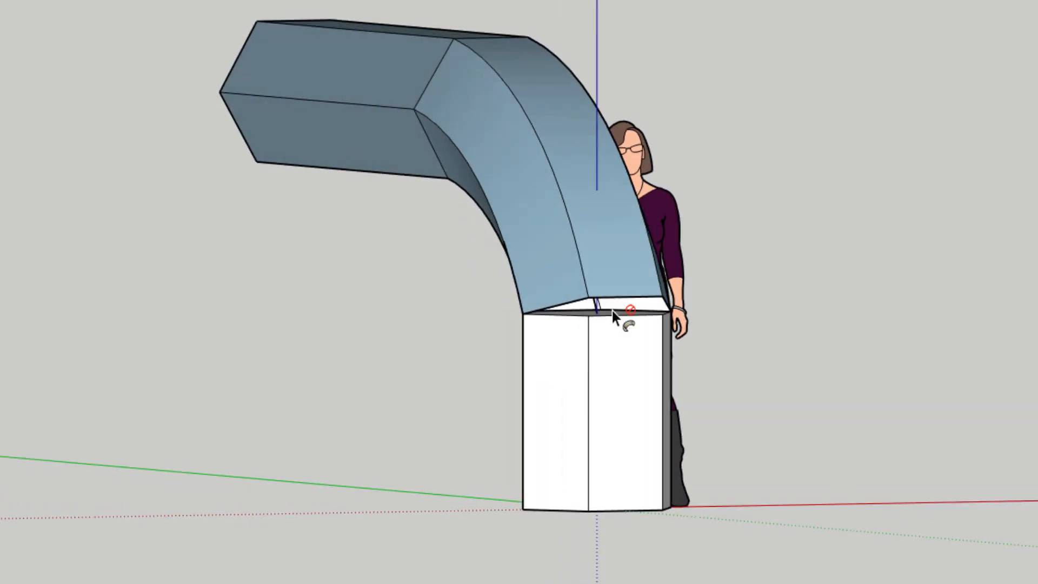
{"action": "scroll", "coordinate": [546, 354], "scroll_direction": "up", "scroll_amount": 1}
{"action": "scroll", "coordinate": [547, 352], "scroll_direction": "up", "scroll_amount": 3}
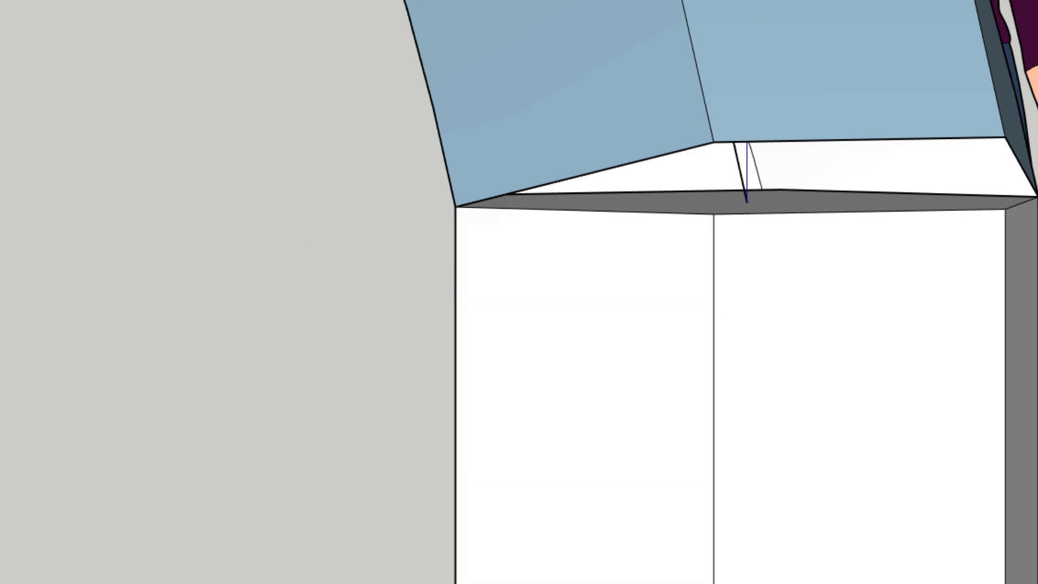
{"action": "left_click", "coordinate": [714, 214]}
{"action": "left_click", "coordinate": [713, 143]}
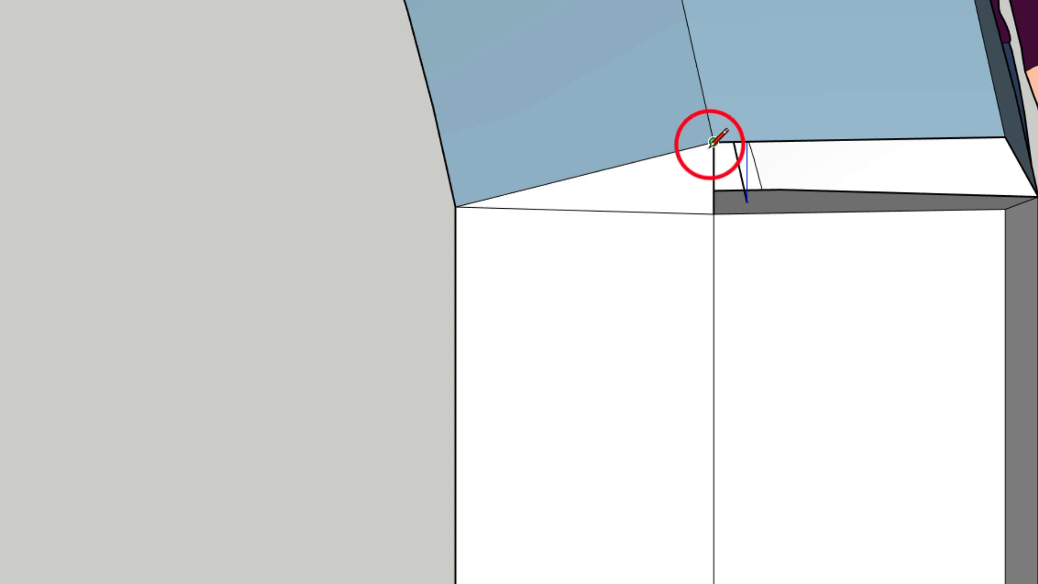
{"action": "left_click", "coordinate": [1004, 208]}
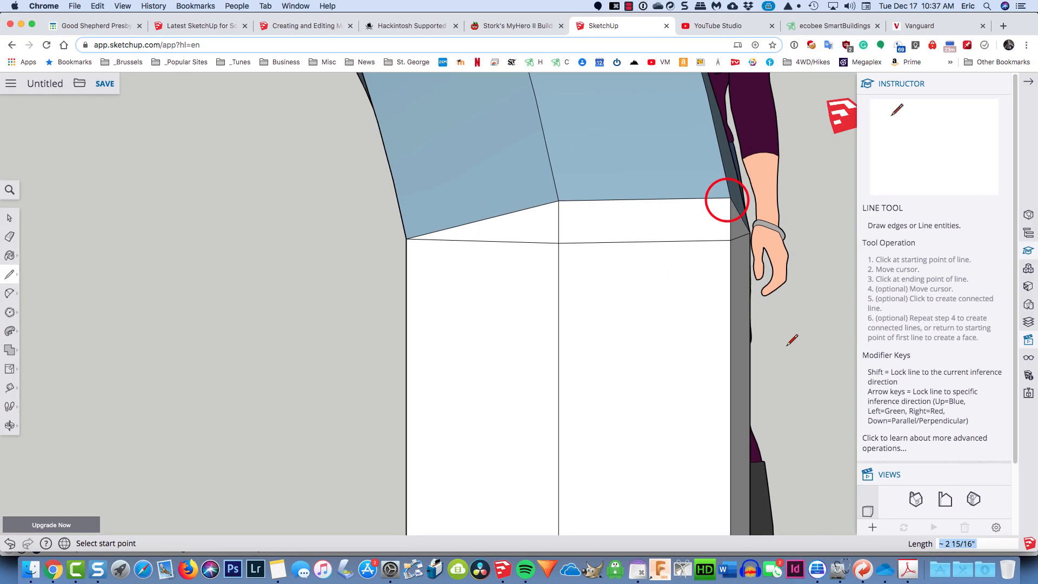
- Examine the closed seam and the whole bent hexagonal solid from several sides
{"action": "middle_click_drag", "start_coordinate": [856, 354], "coordinate": [436, 351]}
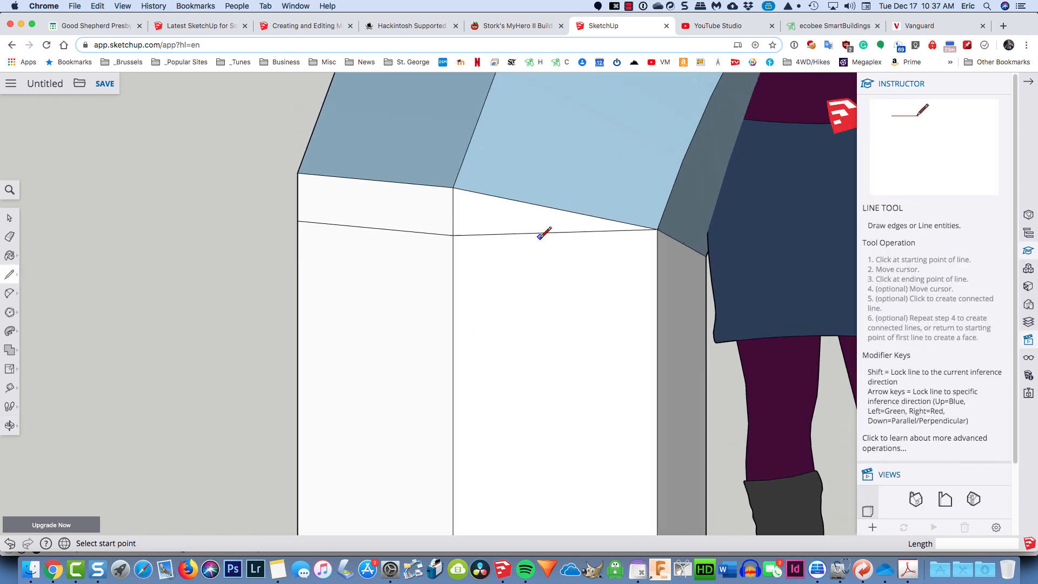
{"action": "scroll", "coordinate": [544, 232], "scroll_direction": "down", "scroll_amount": 10}
{"action": "scroll", "coordinate": [543, 240], "scroll_direction": "up", "scroll_amount": 1}
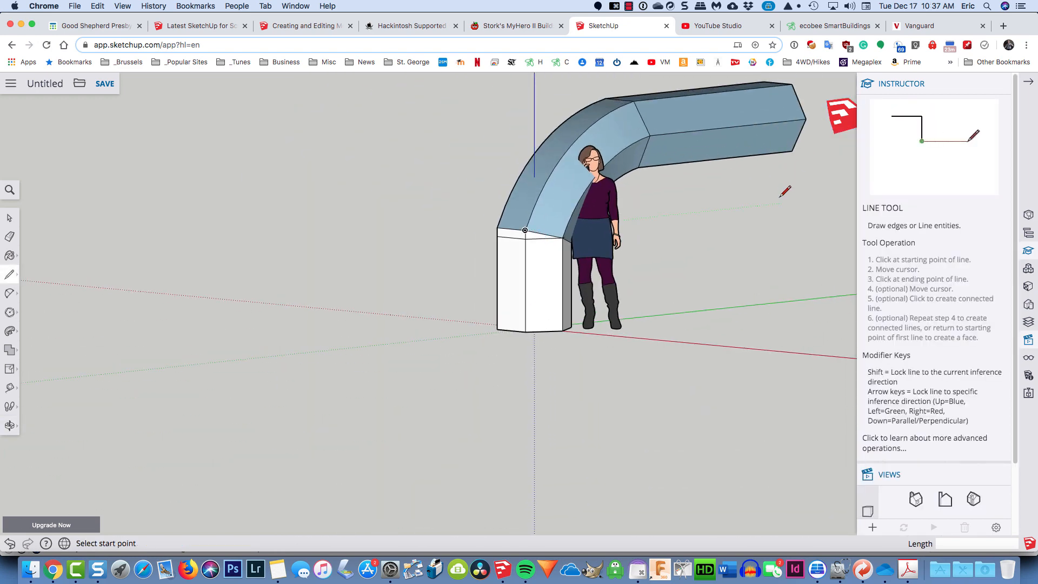
{"action": "middle_click_drag", "start_coordinate": [781, 195], "coordinate": [192, 243]}
{"action": "scroll", "coordinate": [266, 273], "scroll_direction": "up", "scroll_amount": 3}
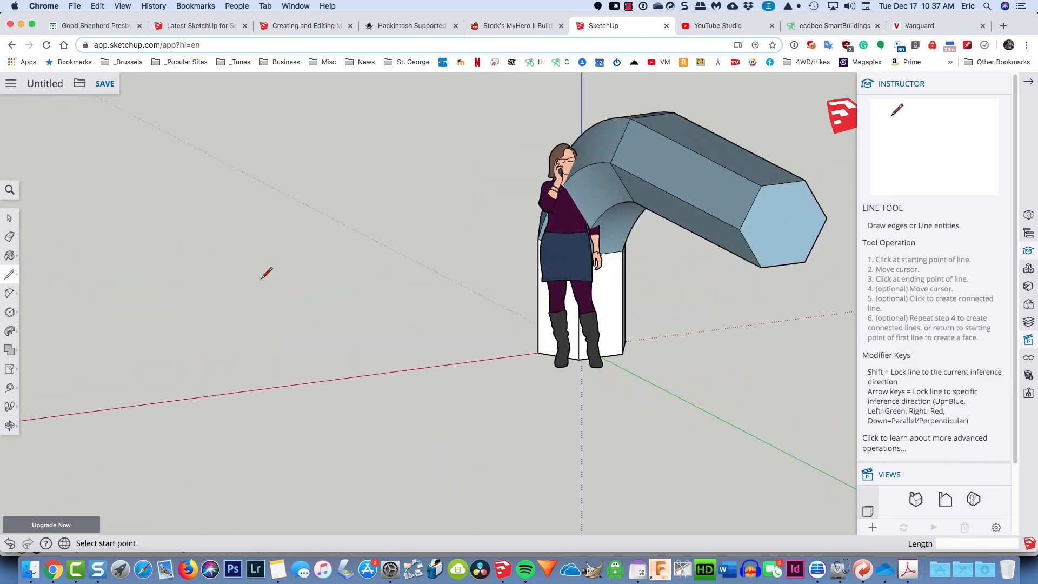
{"action": "middle_click_drag", "start_coordinate": [690, 297], "coordinate": [342, 265]}
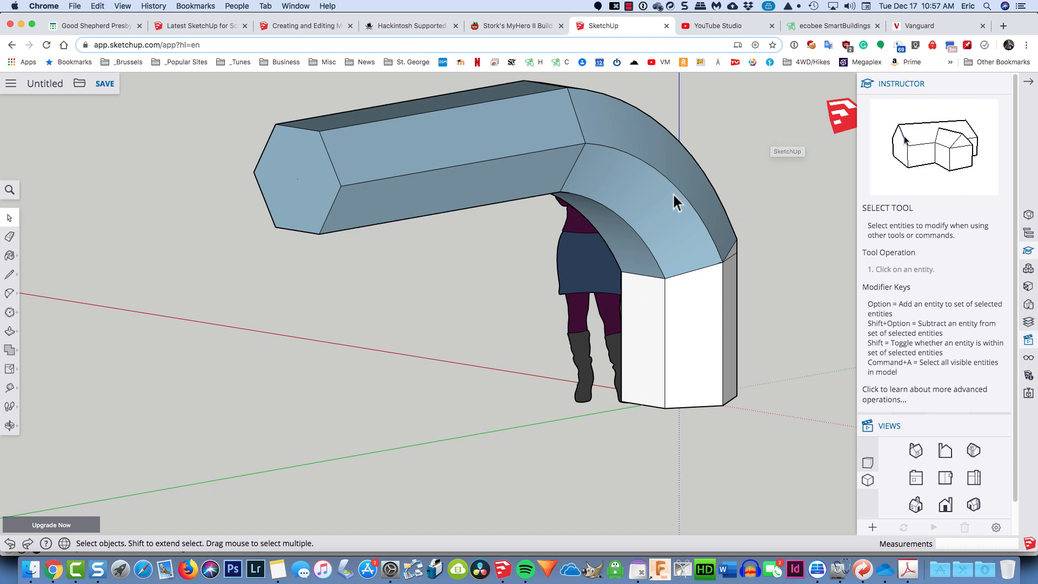
- Pull the wide white side face of the vertical base outward about 2' 9" with Push/Pull
{"action": "left_click", "coordinate": [659, 208]}
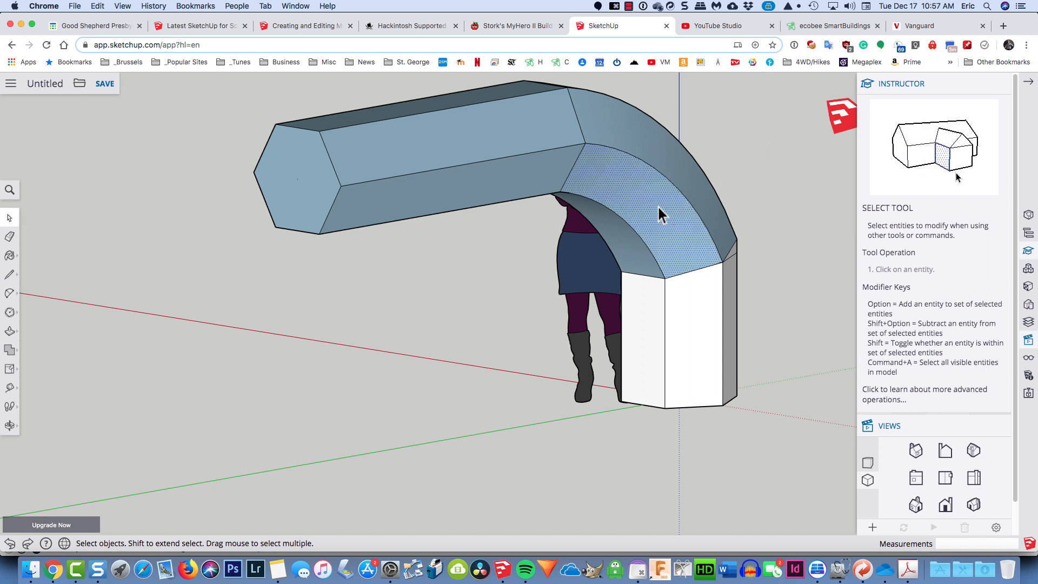
{"action": "left_click", "coordinate": [698, 325]}
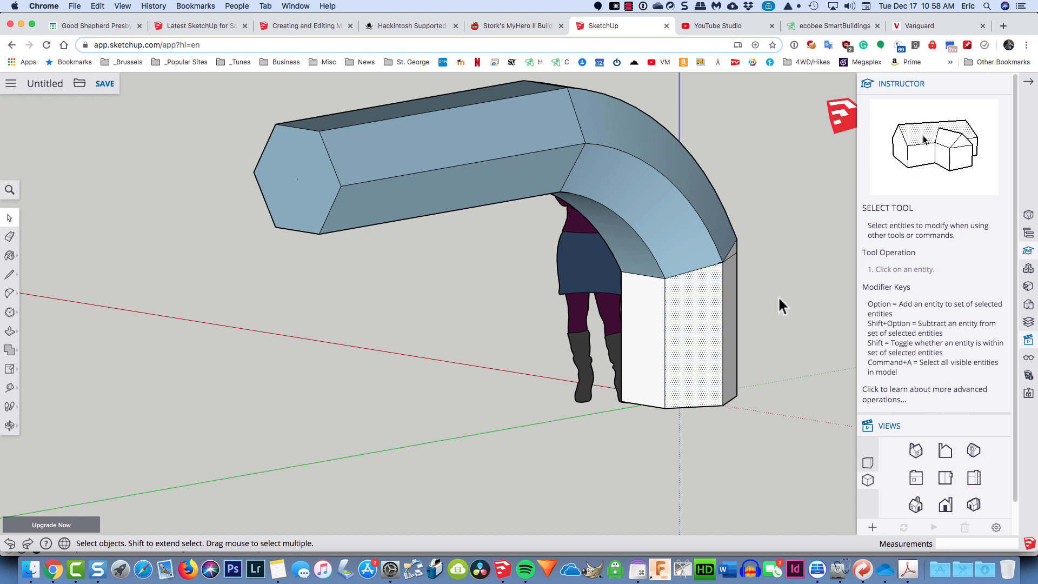
{"action": "key", "text": "p"}
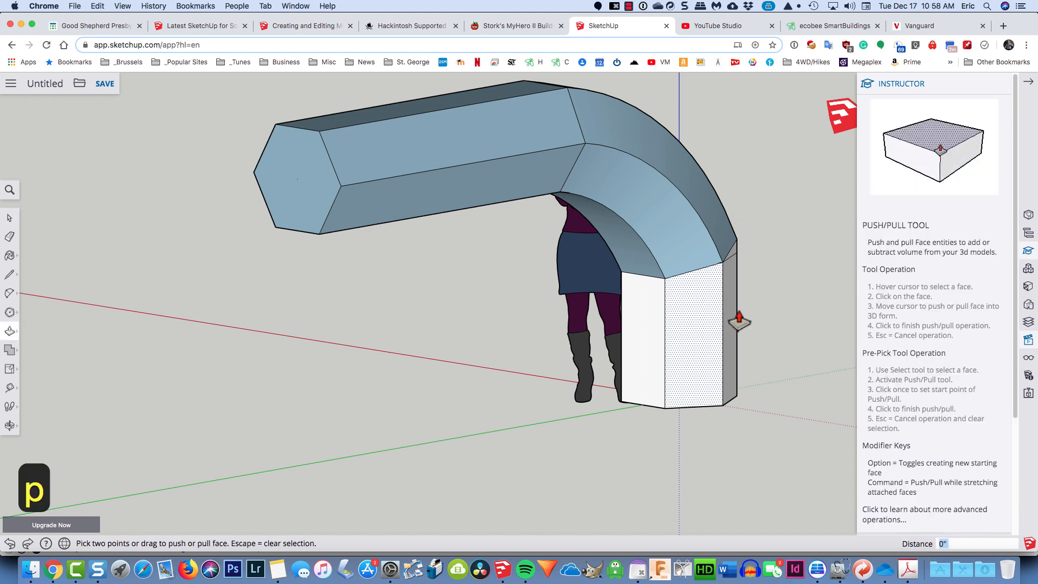
{"action": "left_click", "coordinate": [701, 323]}
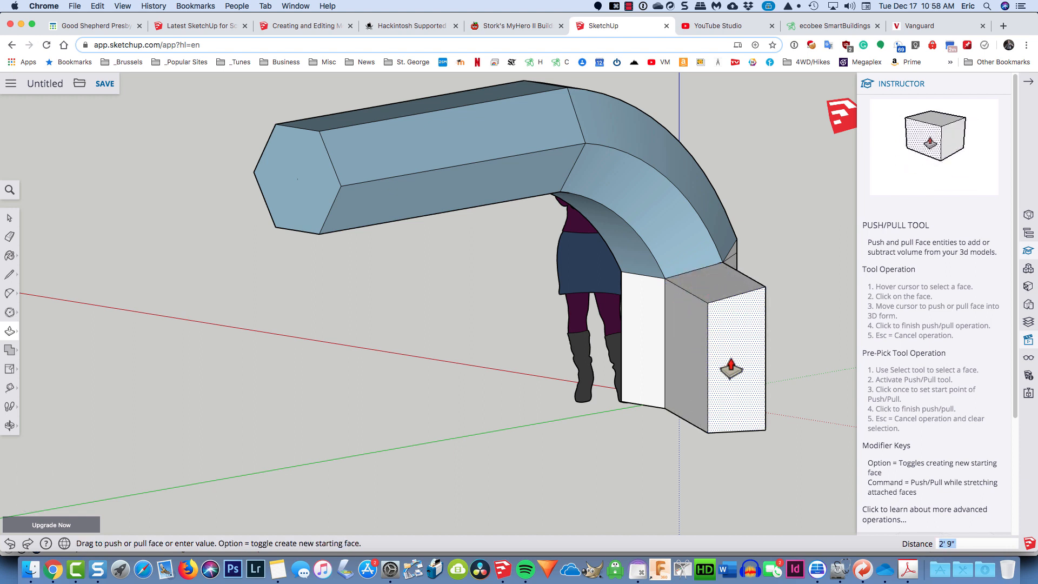
{"action": "left_click", "coordinate": [731, 369]}
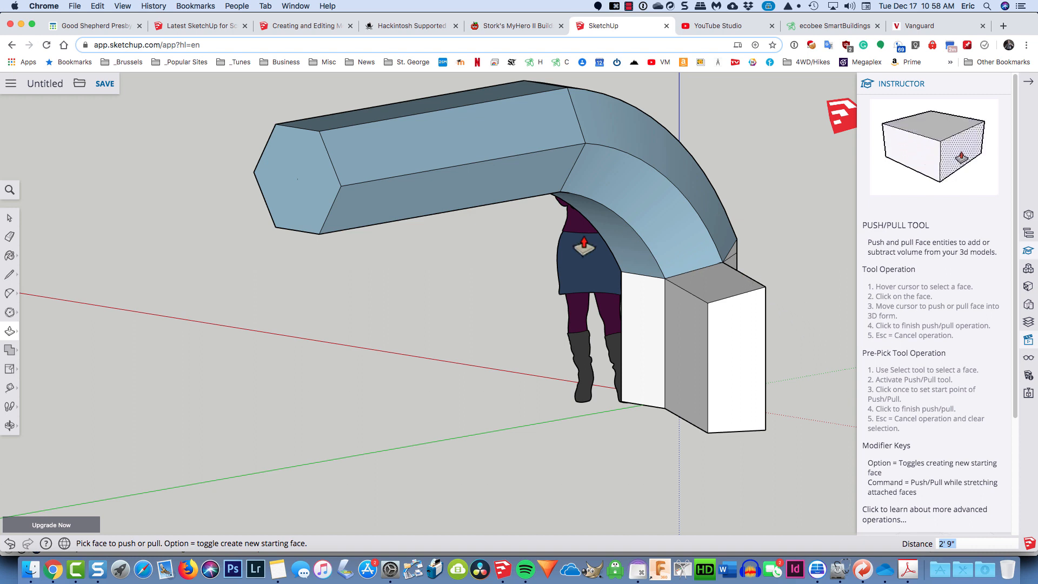
- Try a repeated Push/Pull on the hexagonal end face of the upper arm, and undo both Push/Pull edits
{"action": "double_click", "coordinate": [293, 165]}
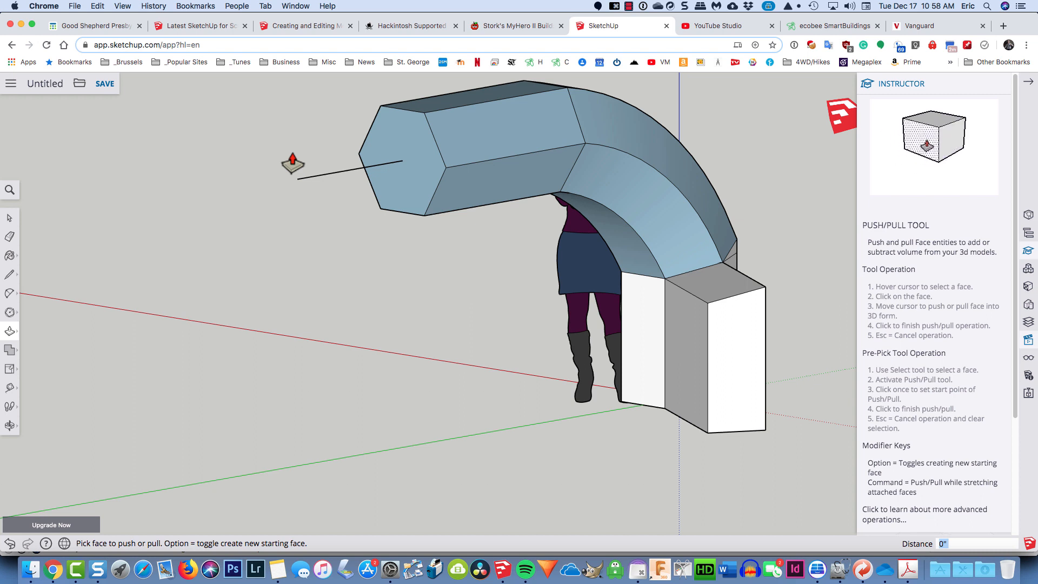
{"action": "key", "text": "super+z"}
{"action": "key", "text": "super+z"}
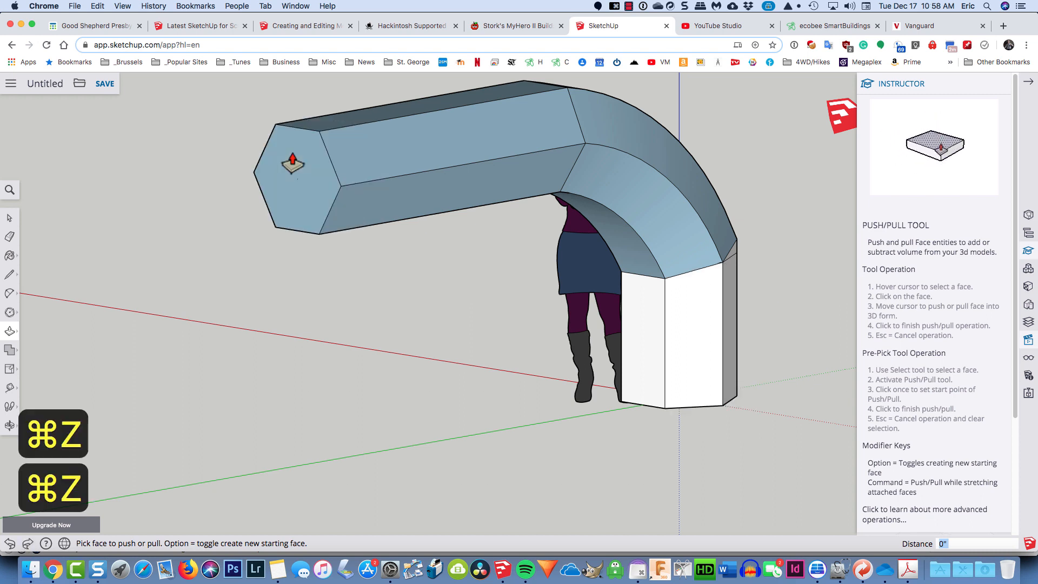
{"action": "key", "text": "space"}
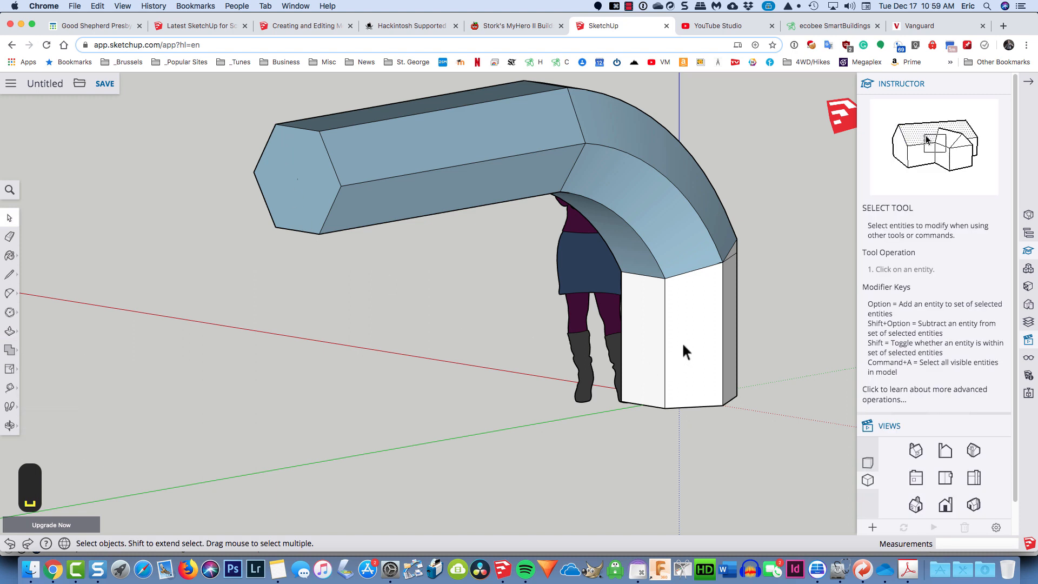
- Reverse the curved section's wide blue outer face, and undo the reversal
{"action": "left_click", "coordinate": [659, 236]}
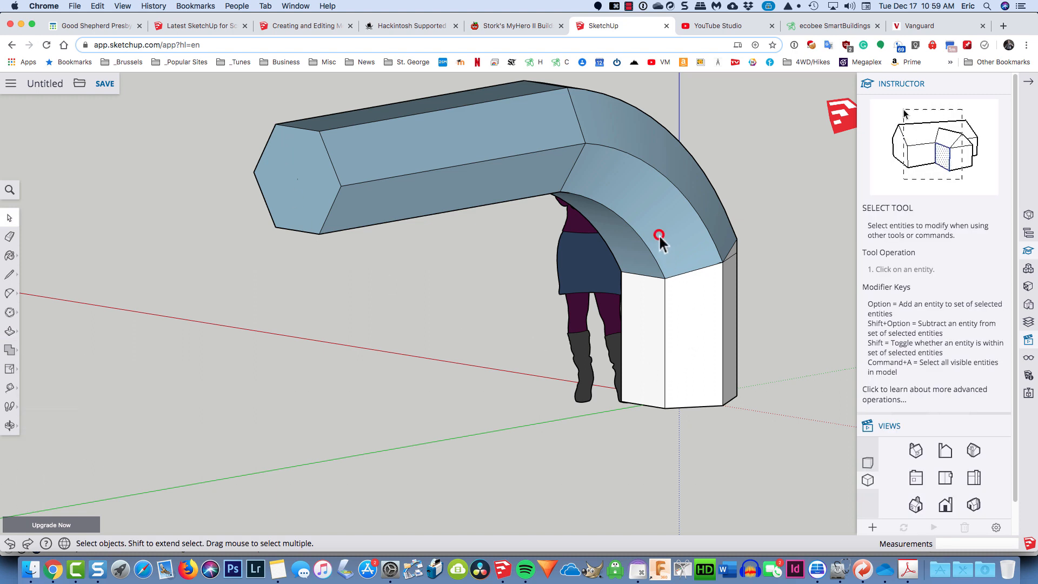
{"action": "right_click", "coordinate": [658, 235]}
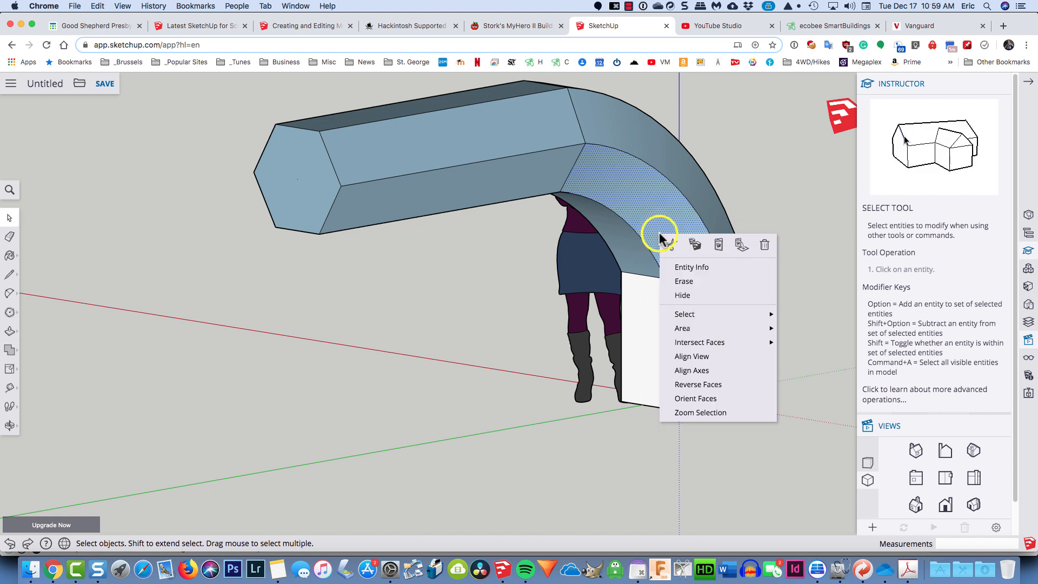
{"action": "left_click", "coordinate": [703, 387]}
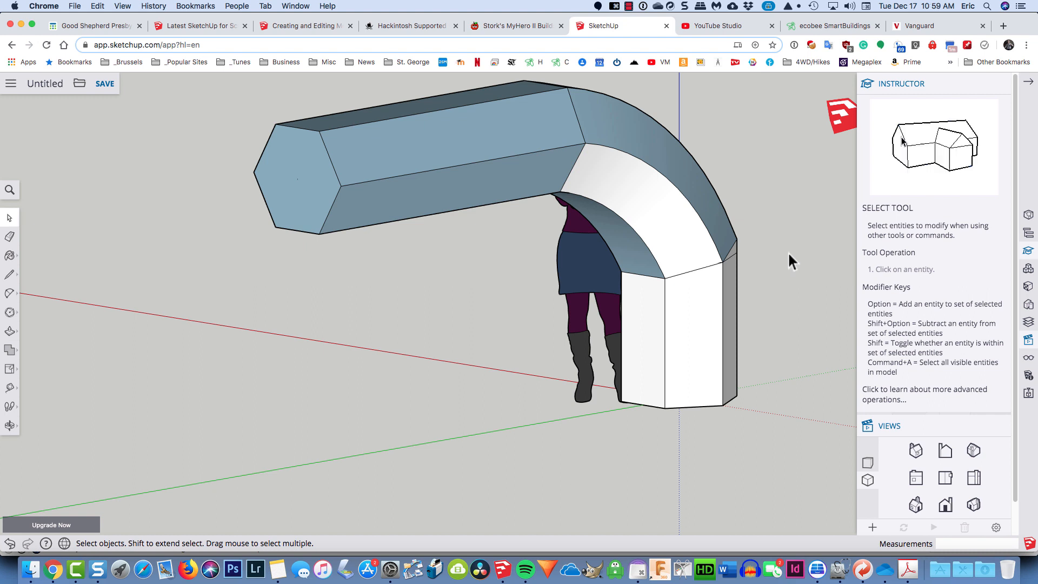
{"action": "key", "text": "super+z"}
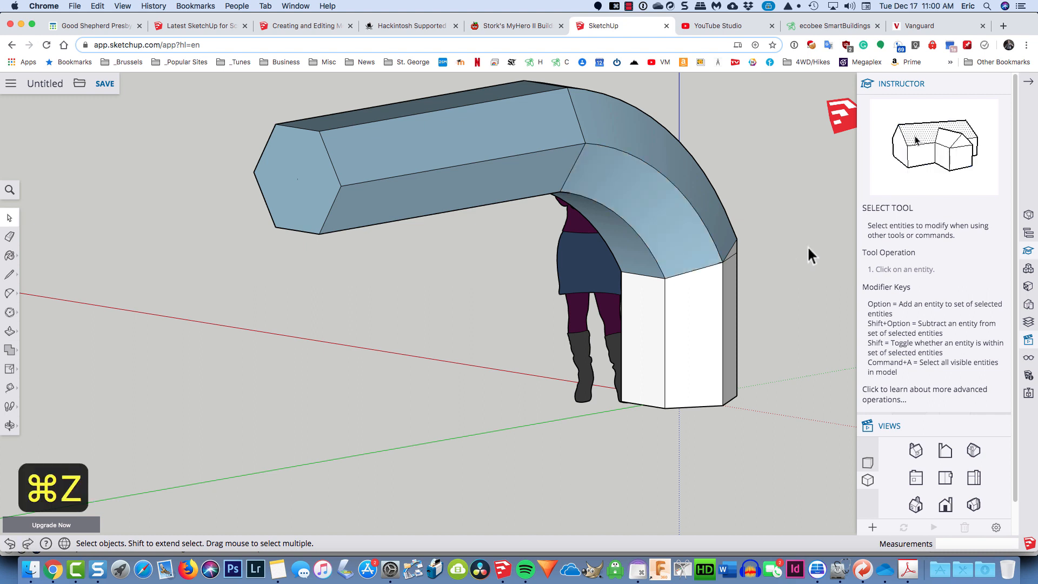
- Delete the standing figure and orient all faces of the bent solid to match the base's wide white side face
{"action": "left_click", "coordinate": [587, 266]}
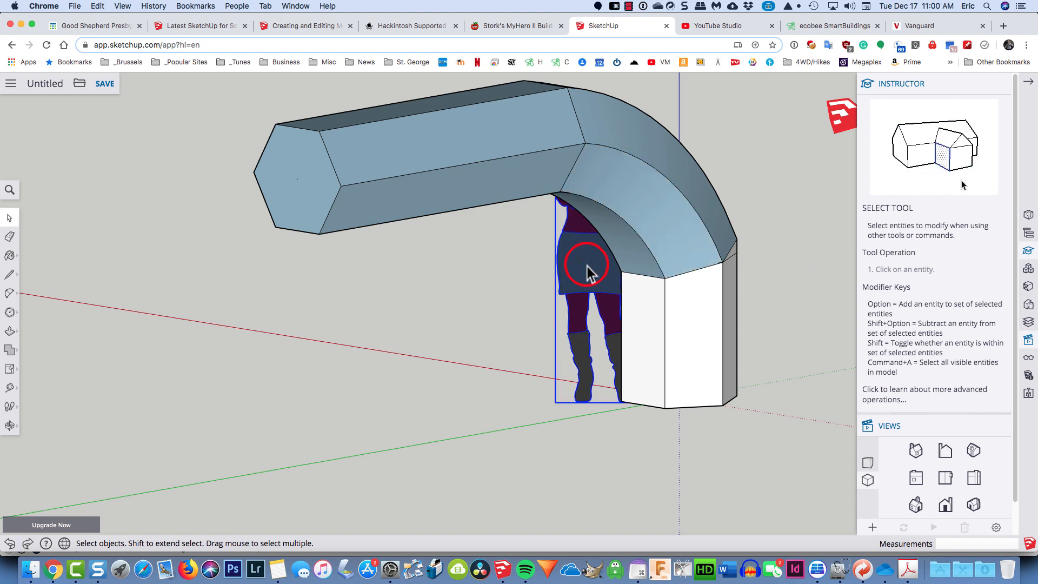
{"action": "key", "text": "Delete"}
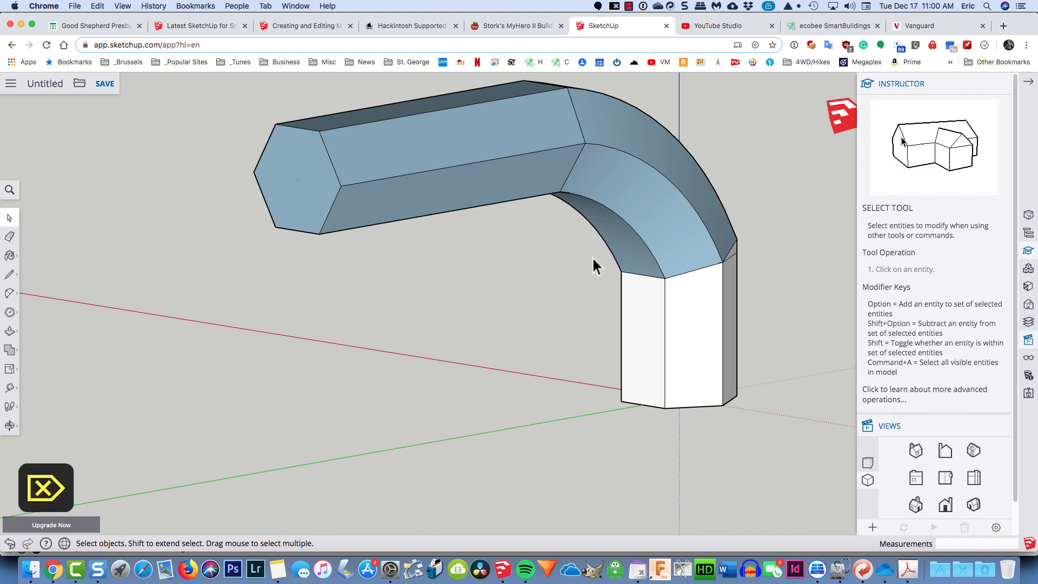
{"action": "right_click", "coordinate": [677, 306]}
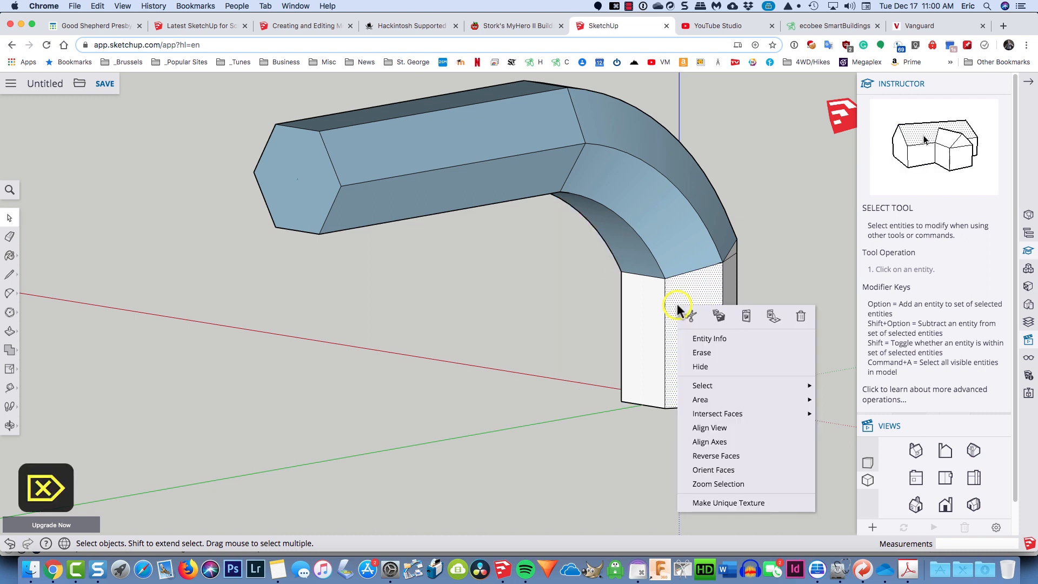
{"action": "left_click", "coordinate": [706, 470]}
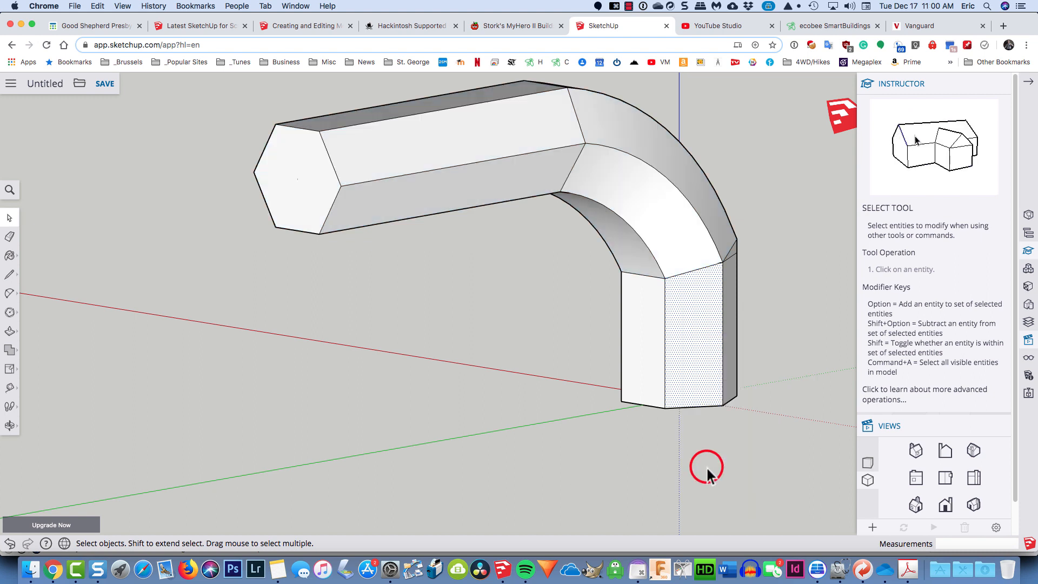
{"action": "left_click", "coordinate": [816, 280]}
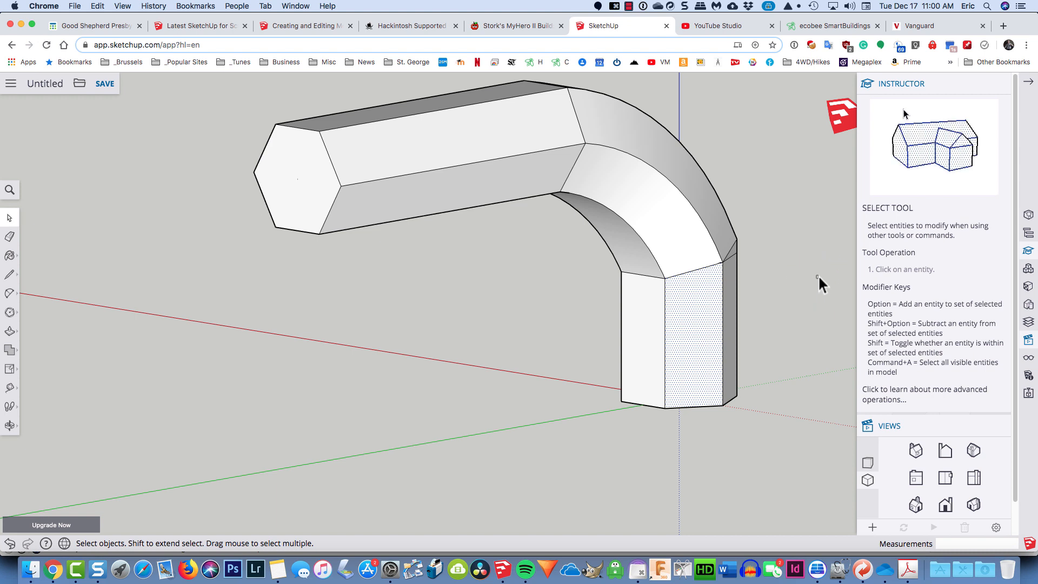
{"action": "left_click_drag", "start_coordinate": [816, 278], "coordinate": [796, 252]}
{"action": "left_click_drag", "start_coordinate": [745, 186], "coordinate": [745, 186]}
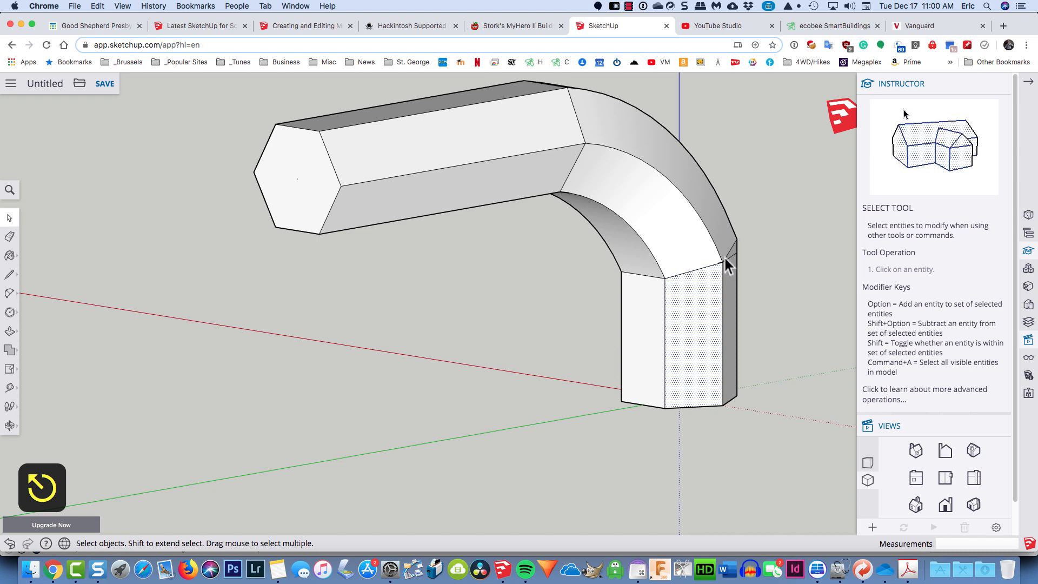
- Pull the base's wide white side face outward about 3' 10" with Push/Pull, and try repeating it on the upper arm's hexagonal end face
{"action": "key", "text": "p"}
{"action": "left_click", "coordinate": [704, 331]}
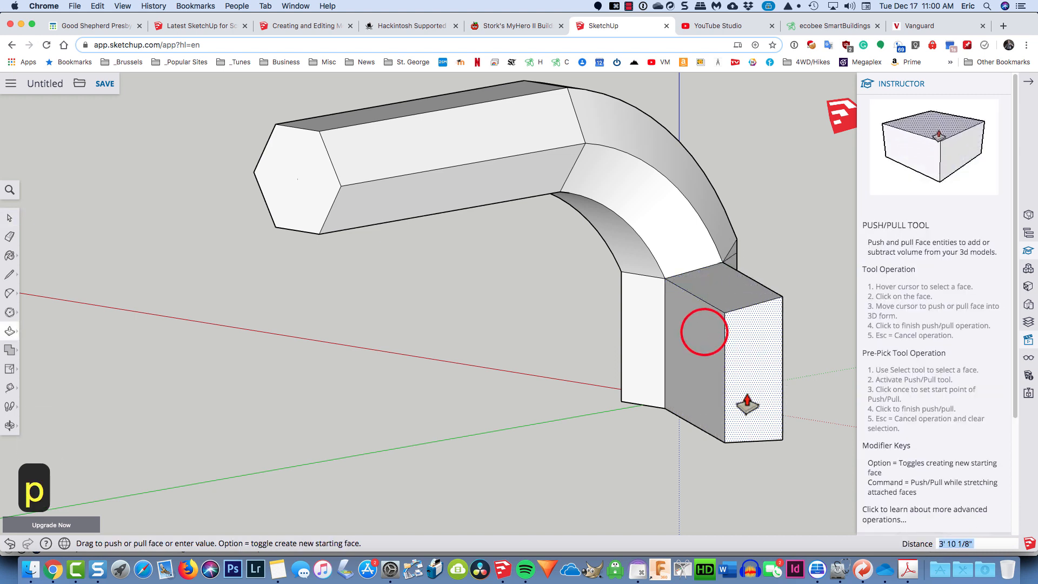
{"action": "left_click", "coordinate": [747, 397]}
{"action": "left_click", "coordinate": [318, 184]}
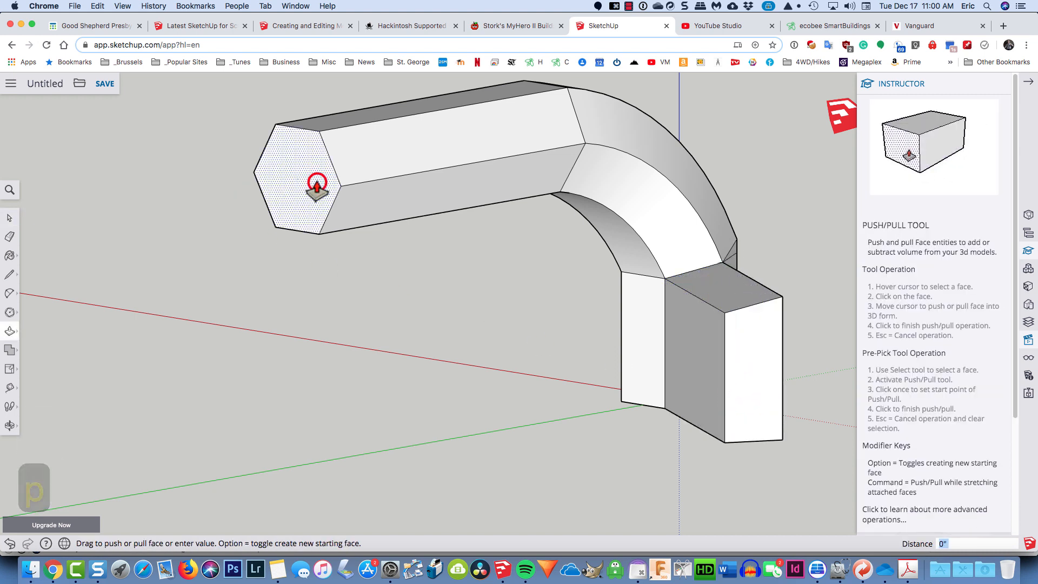
{"action": "left_click", "coordinate": [317, 183]}
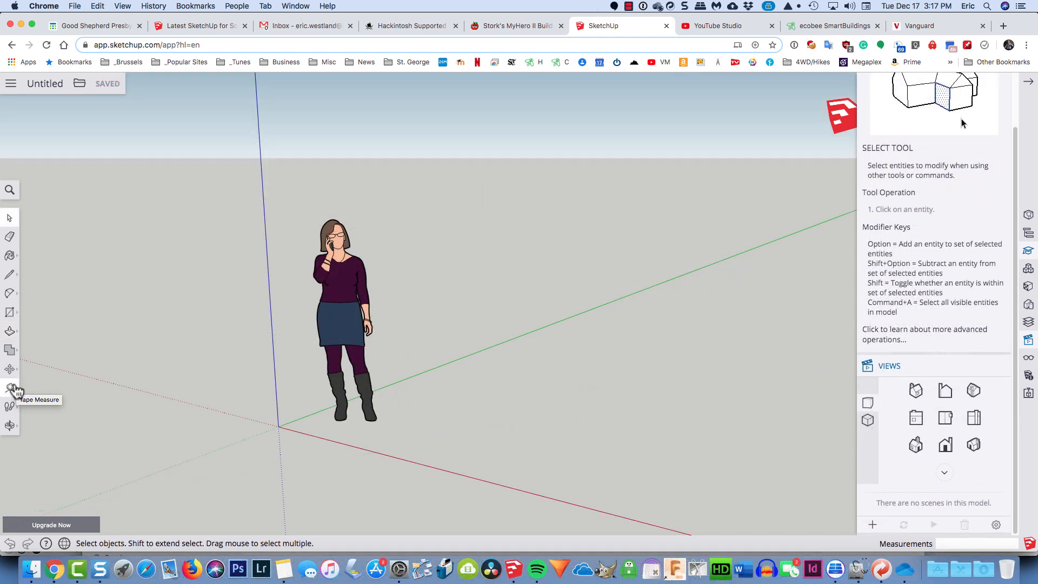
{"action": "left_click", "coordinate": [13, 388]}
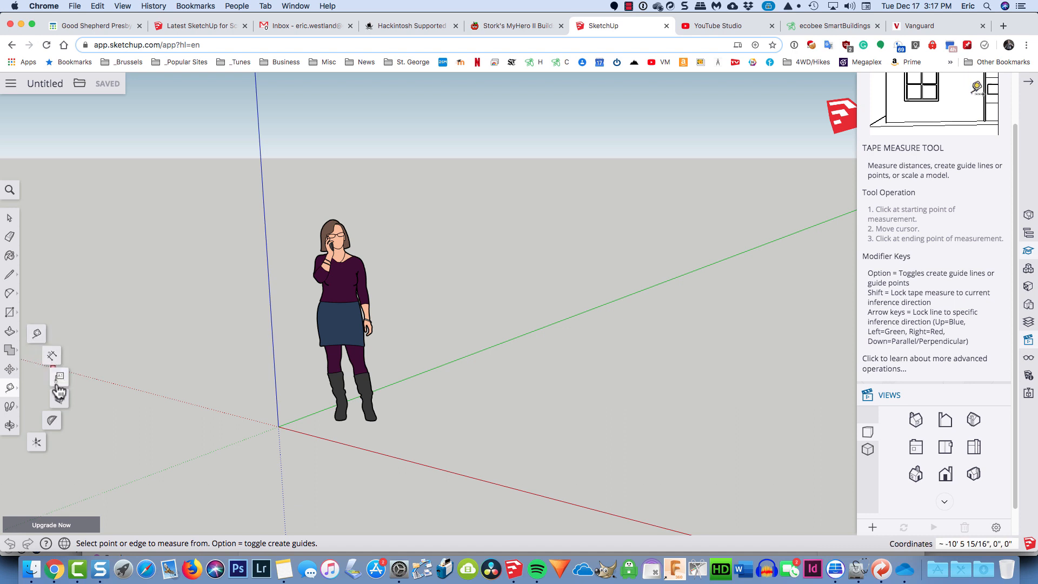
{"action": "key", "text": "space"}
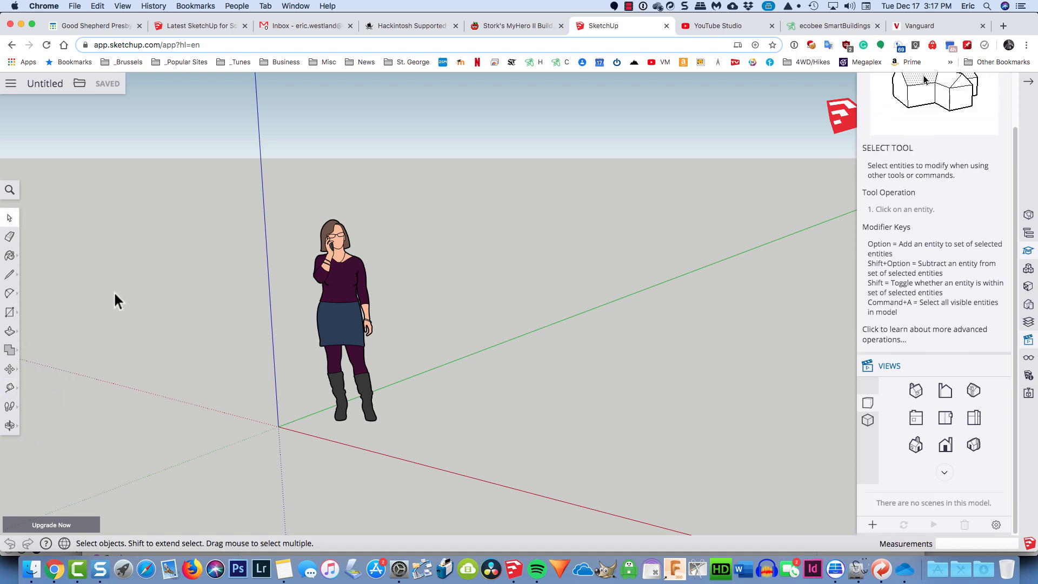
- Draw a 15' by 6' rectangle on the ground plane, starting at the origin
{"action": "key", "text": "r"}
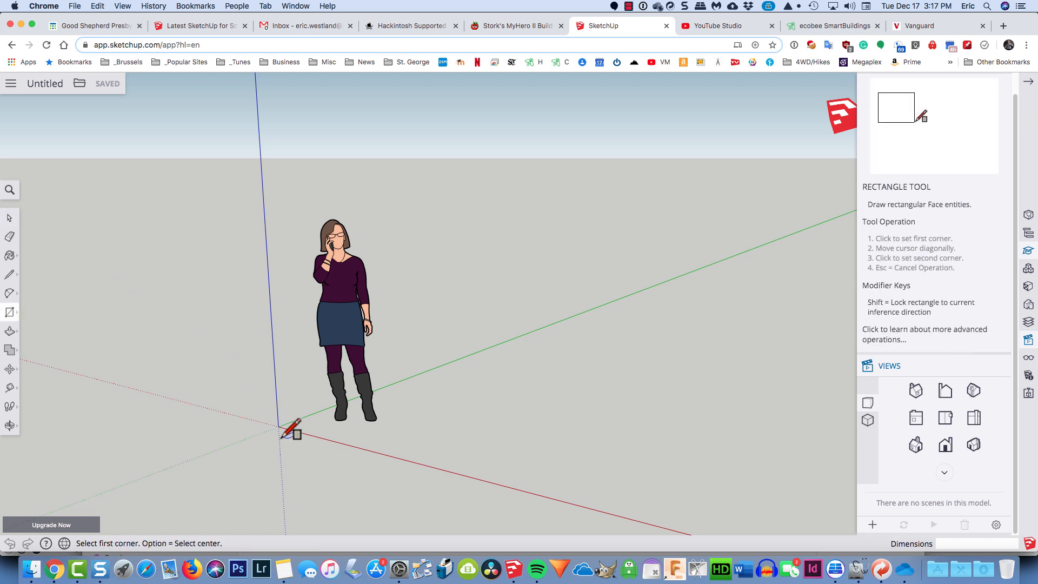
{"action": "left_click", "coordinate": [278, 427]}
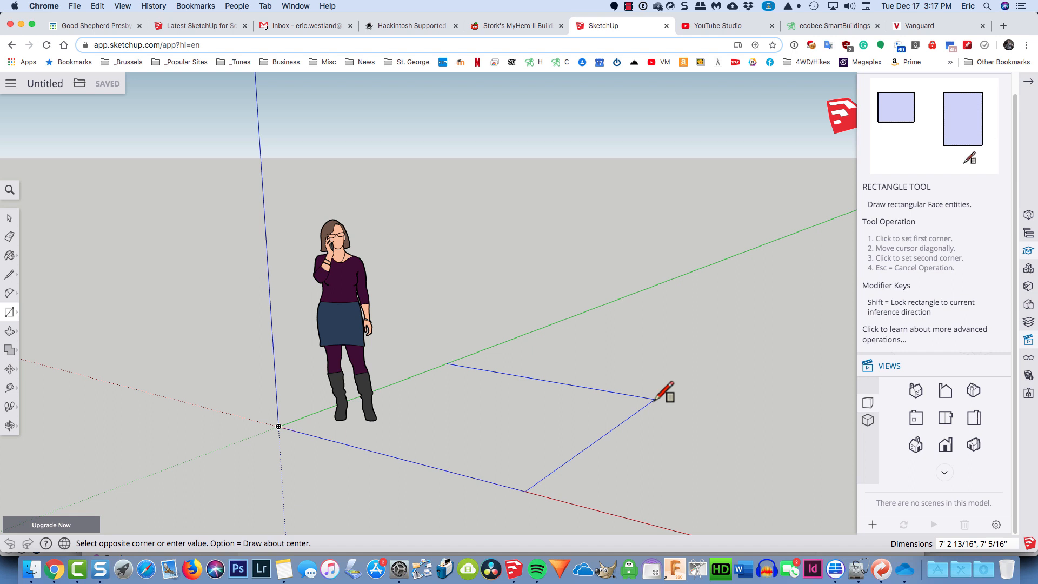
{"action": "type", "text": "15'"}
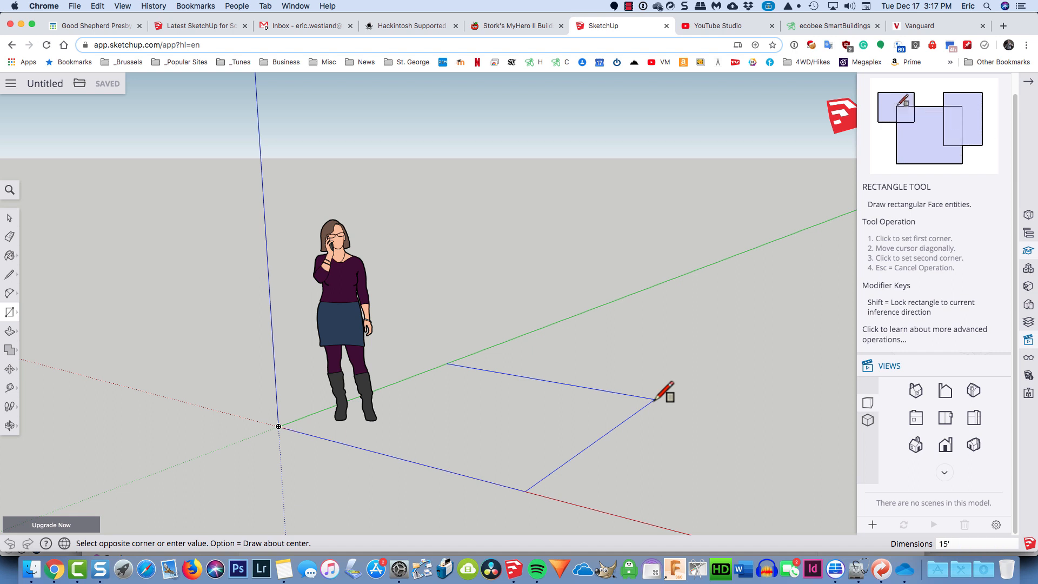
{"action": "type", "text": ","}
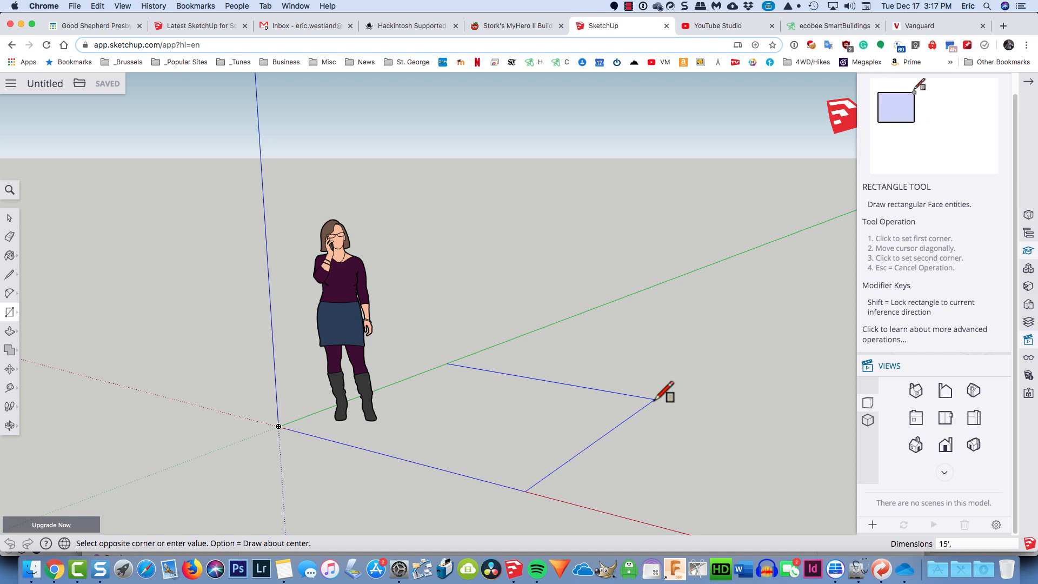
{"action": "type", "text": "6'"}
{"action": "key", "text": "Return"}
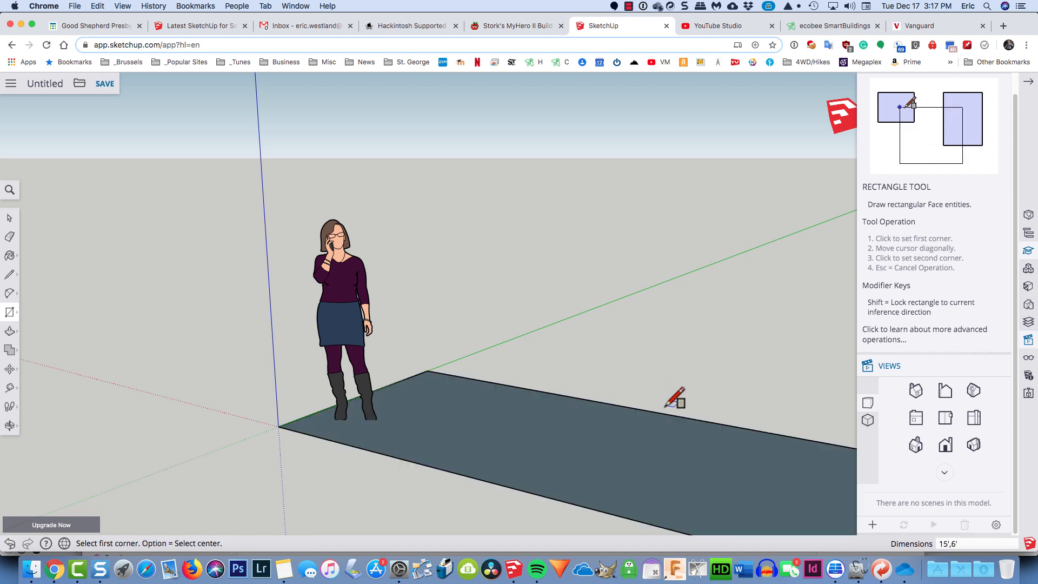
- Show the model from the top and delete the human figure
{"action": "left_click", "coordinate": [940, 420]}
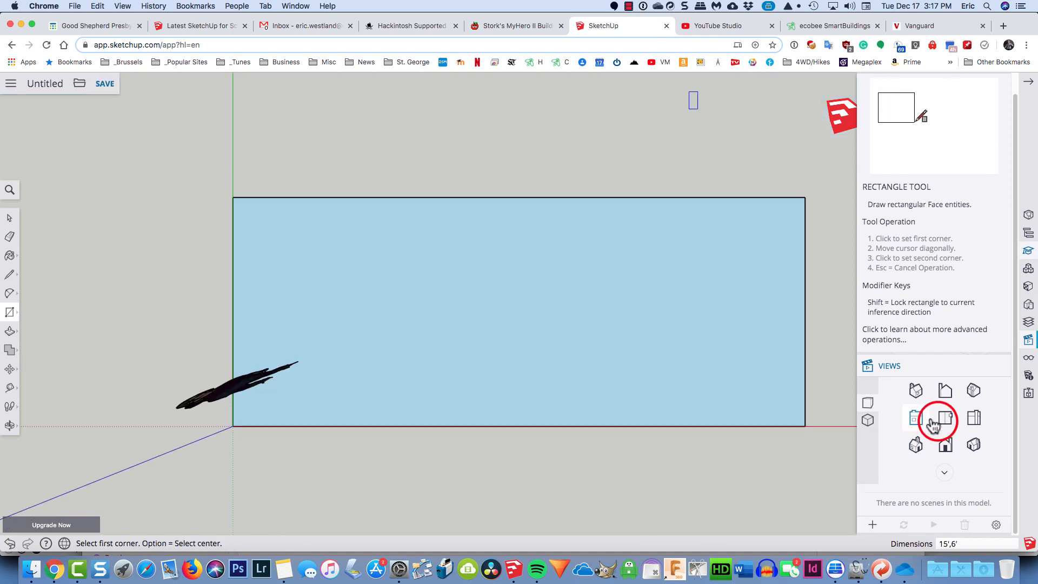
{"action": "key", "text": "space"}
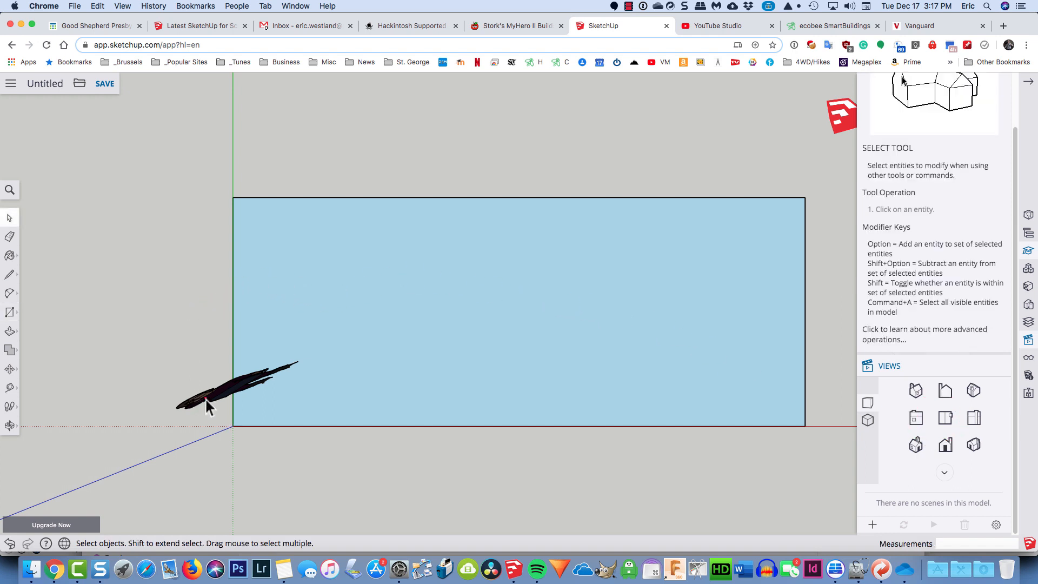
{"action": "left_click", "coordinate": [205, 399]}
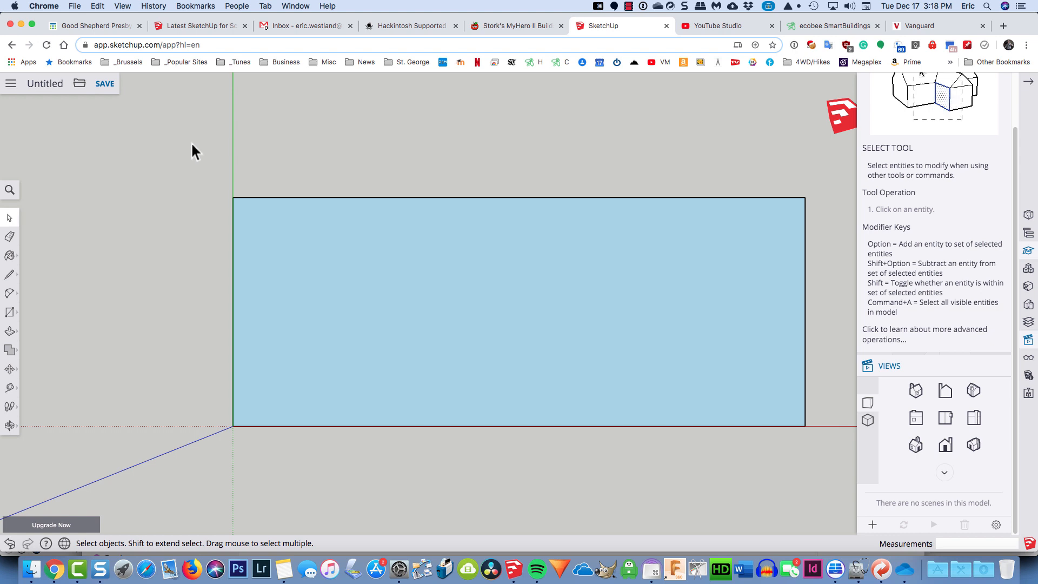
- Measure the rectangle's upper long edge from corner to corner with the Tape Measure
{"action": "key", "text": "t"}
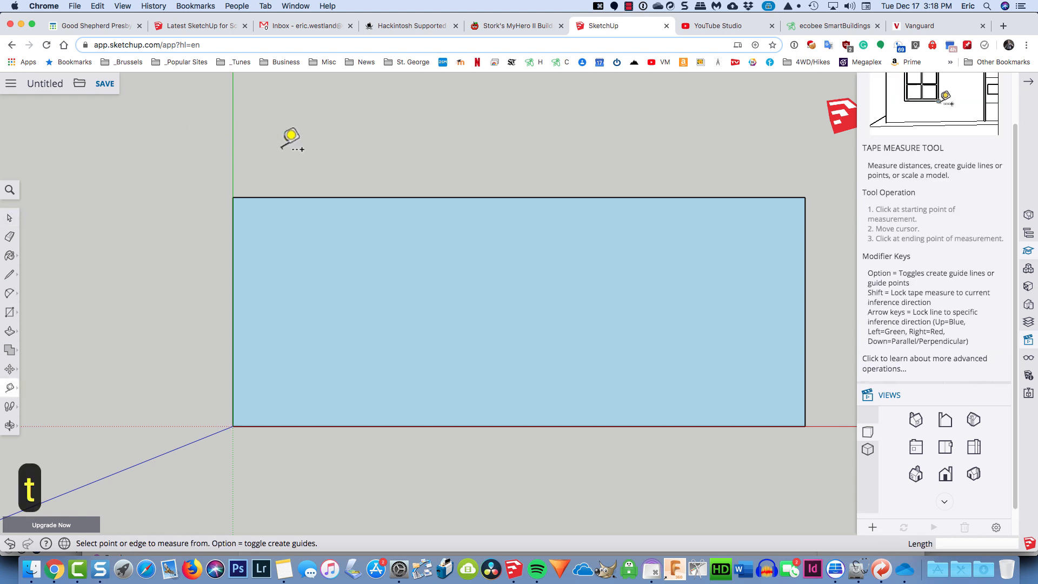
{"action": "left_click", "coordinate": [232, 197]}
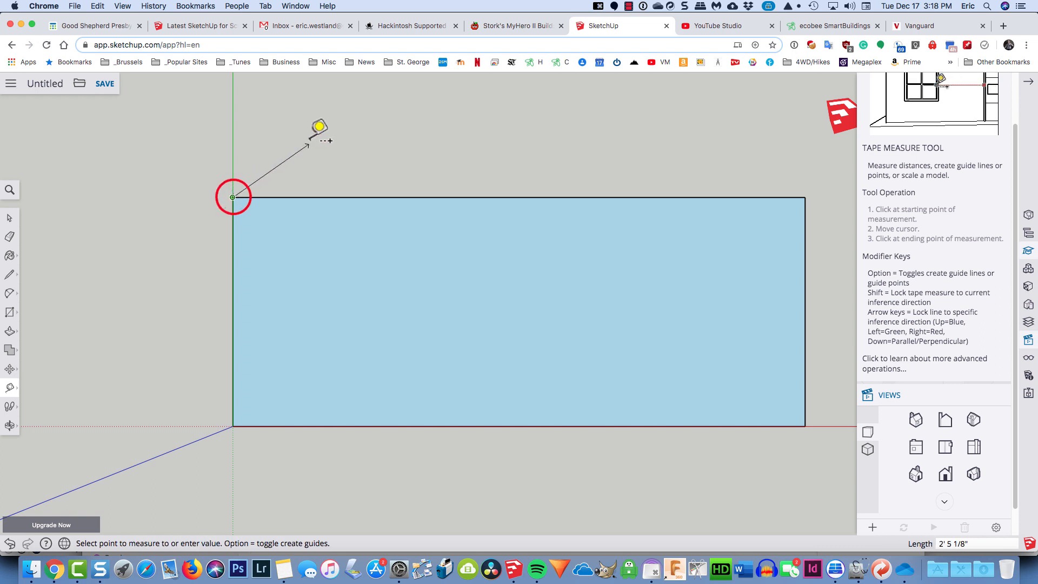
{"action": "left_click", "coordinate": [805, 197]}
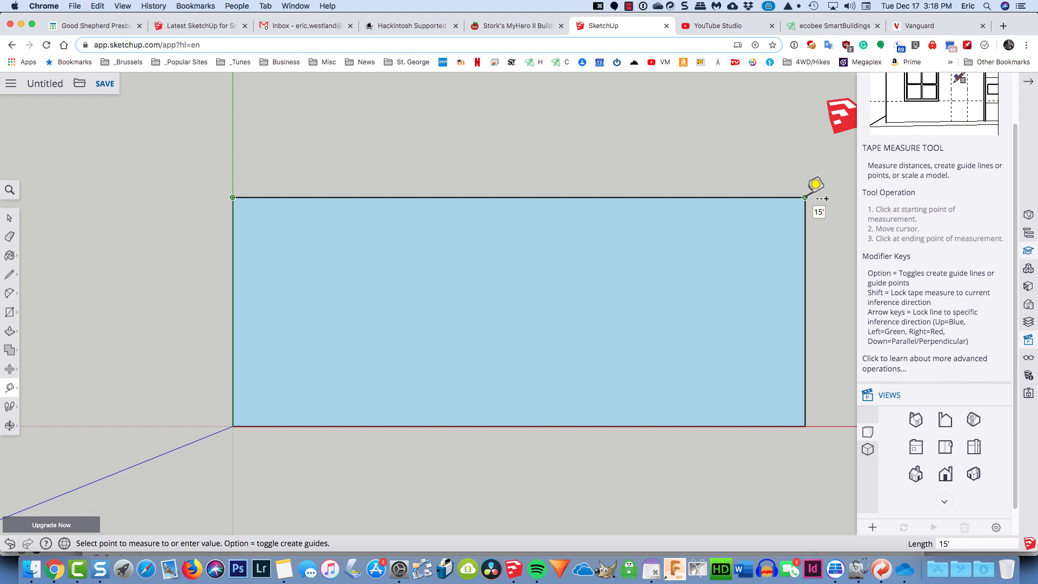
{"action": "left_click", "coordinate": [806, 196]}
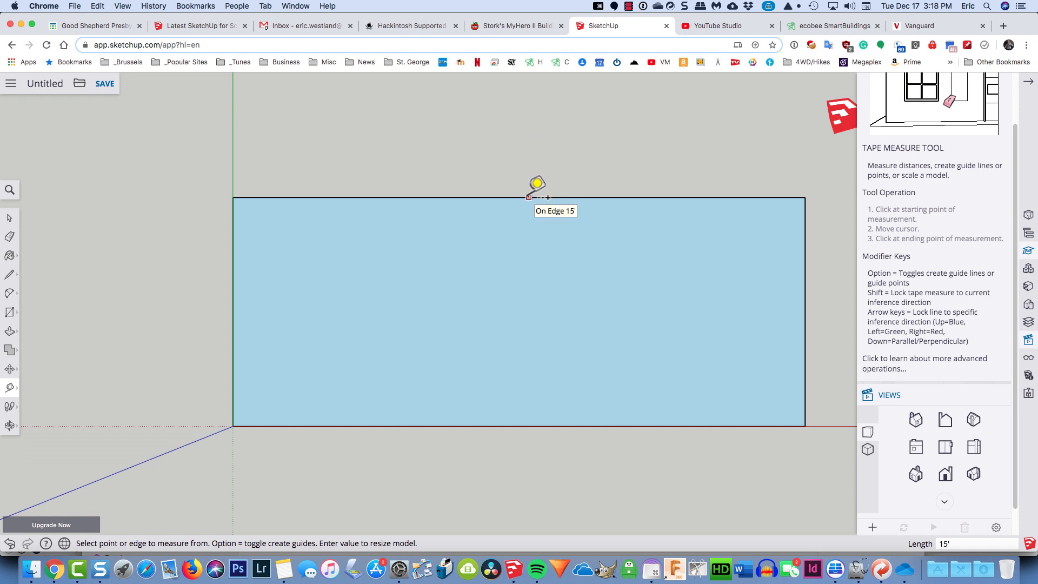
- Offset a guide line from the rectangle's upper long edge onto its lower long edge, and try a diagonal measurement from the origin
{"action": "left_click", "coordinate": [529, 197]}
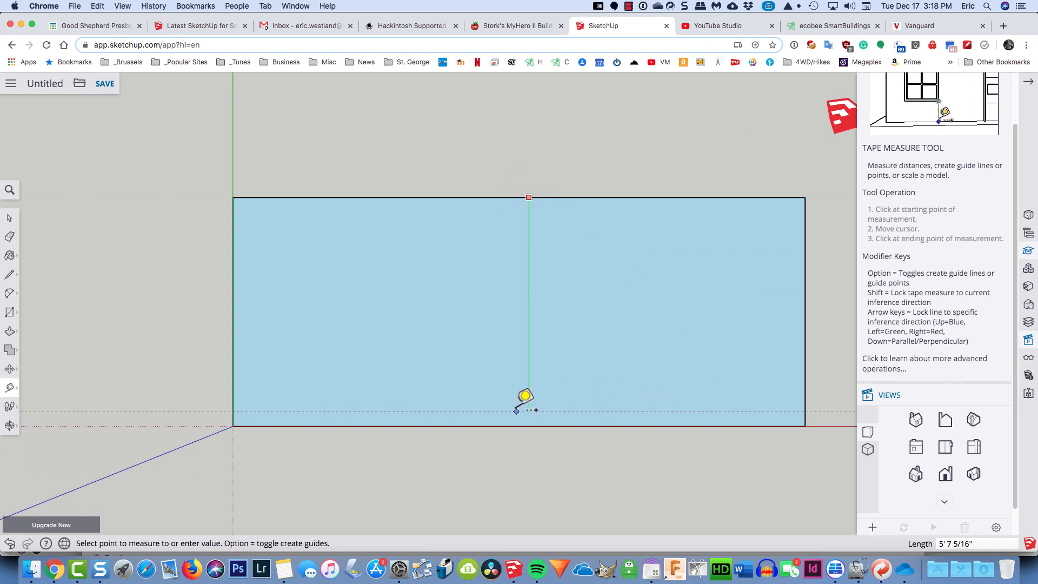
{"action": "left_click", "coordinate": [514, 426]}
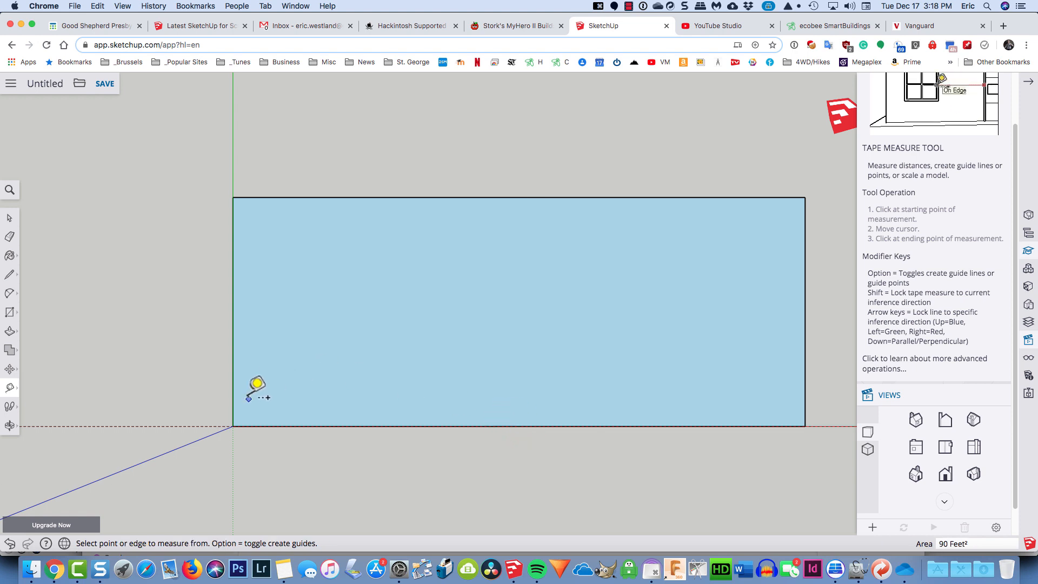
{"action": "left_click", "coordinate": [232, 426]}
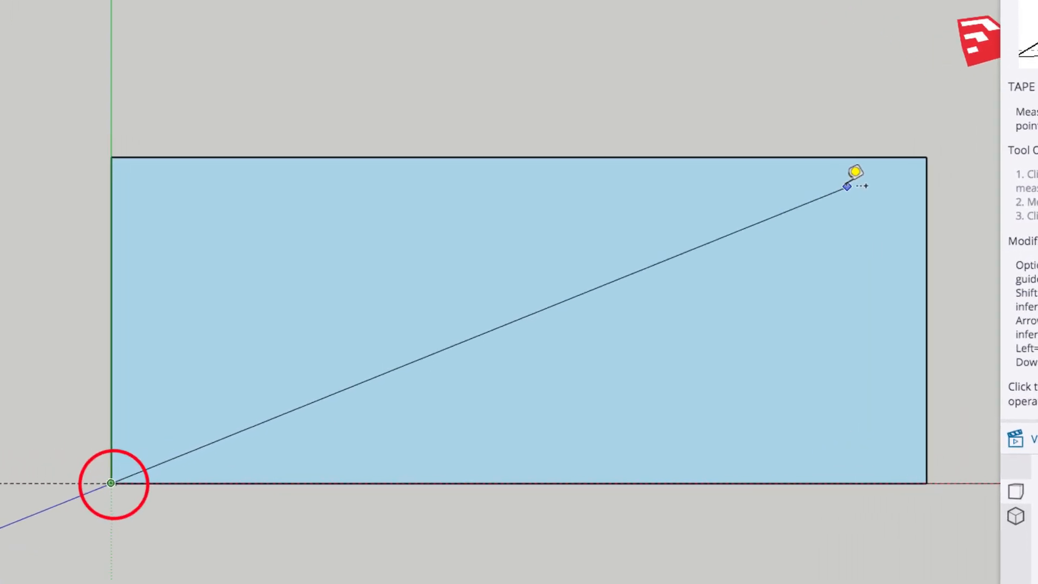
{"action": "key", "text": "Escape"}
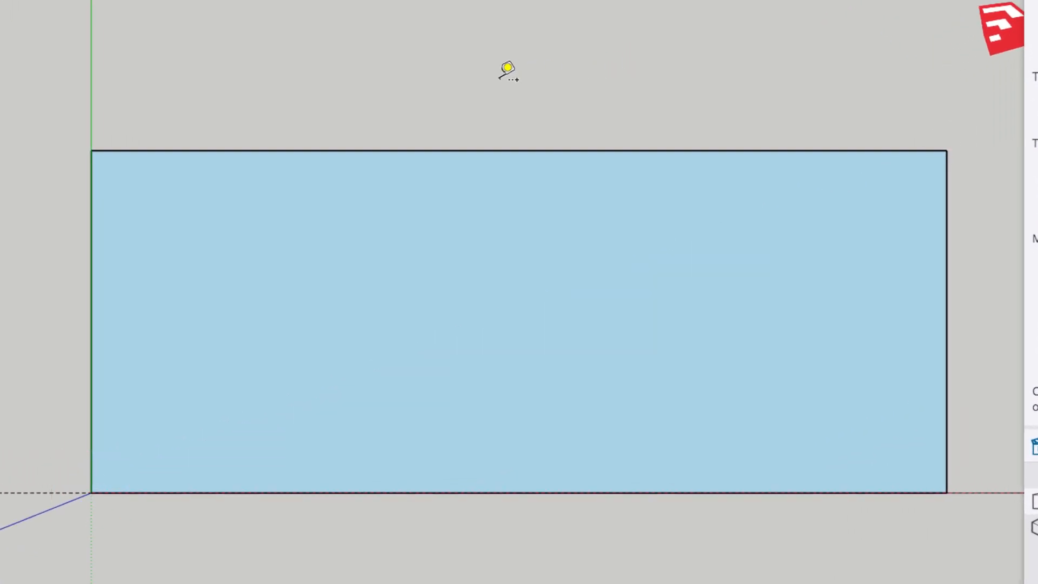
- Place a horizontal and a vertical guide line through the midpoints of the rectangle's short and long edges
{"action": "left_click", "coordinate": [258, 151]}
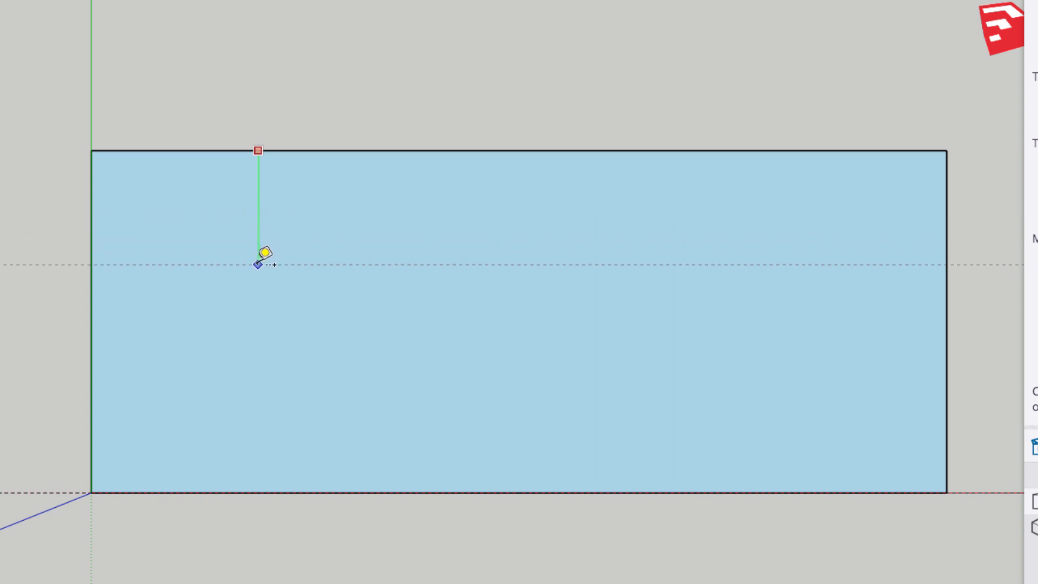
{"action": "left_click", "coordinate": [92, 322]}
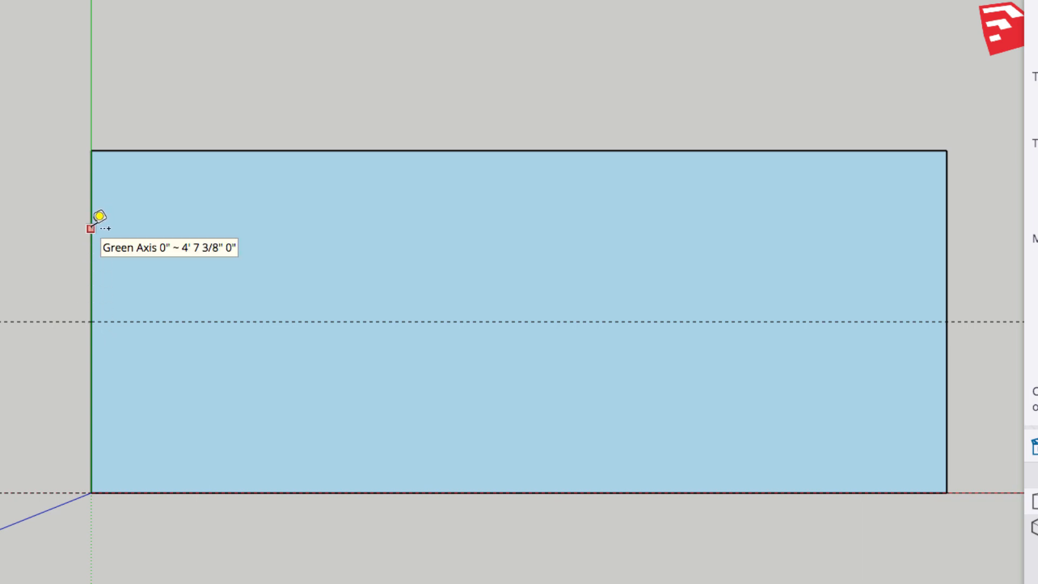
{"action": "left_click", "coordinate": [91, 229]}
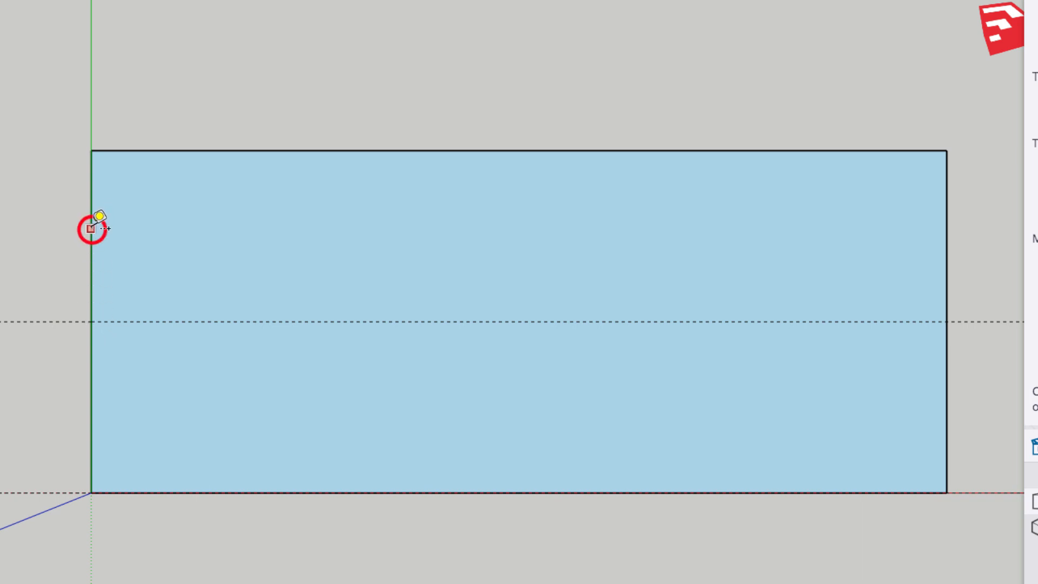
{"action": "left_click", "coordinate": [519, 150]}
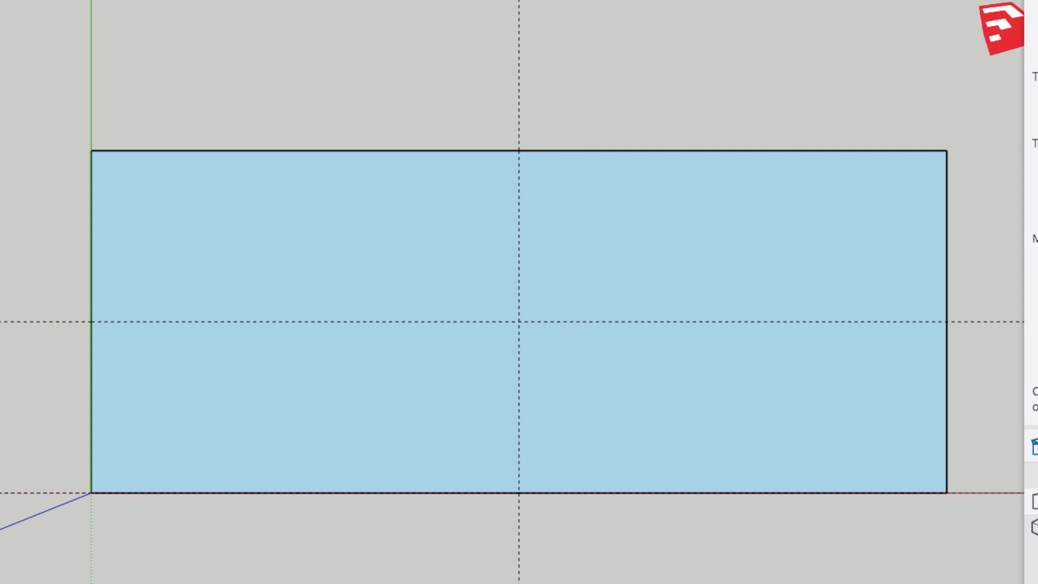
- Draw a circle on the rectangle's face, centred where the horizontal and vertical midpoint guide lines cross
{"action": "key", "text": "l"}
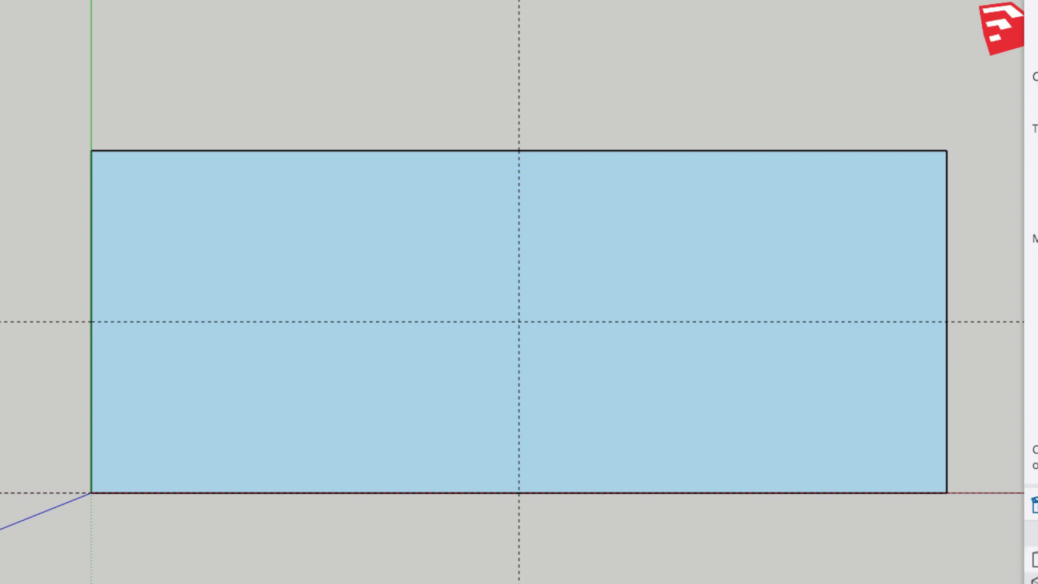
{"action": "key", "text": "c"}
{"action": "left_click", "coordinate": [519, 321]}
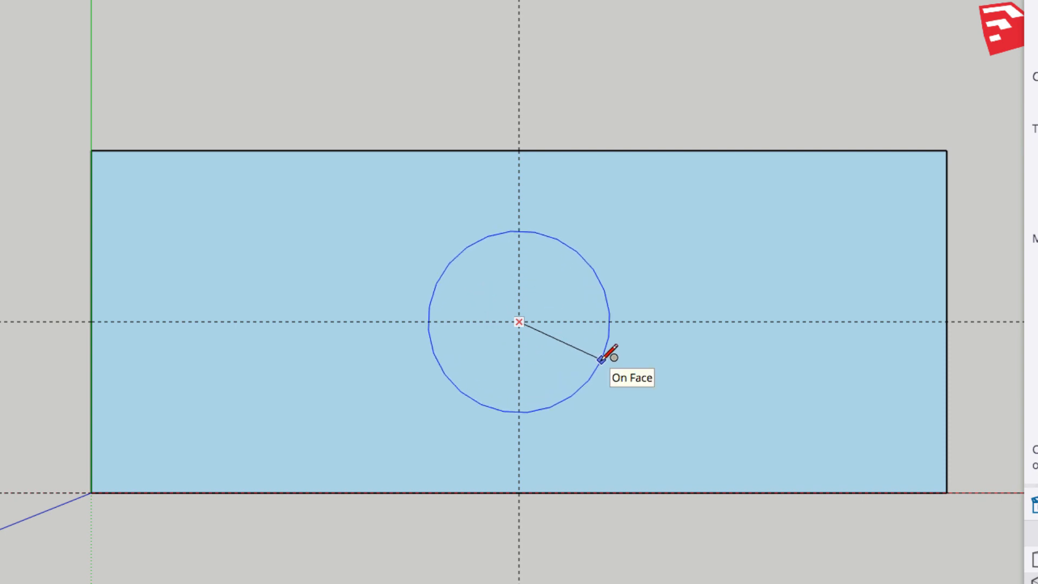
{"action": "left_click", "coordinate": [602, 359]}
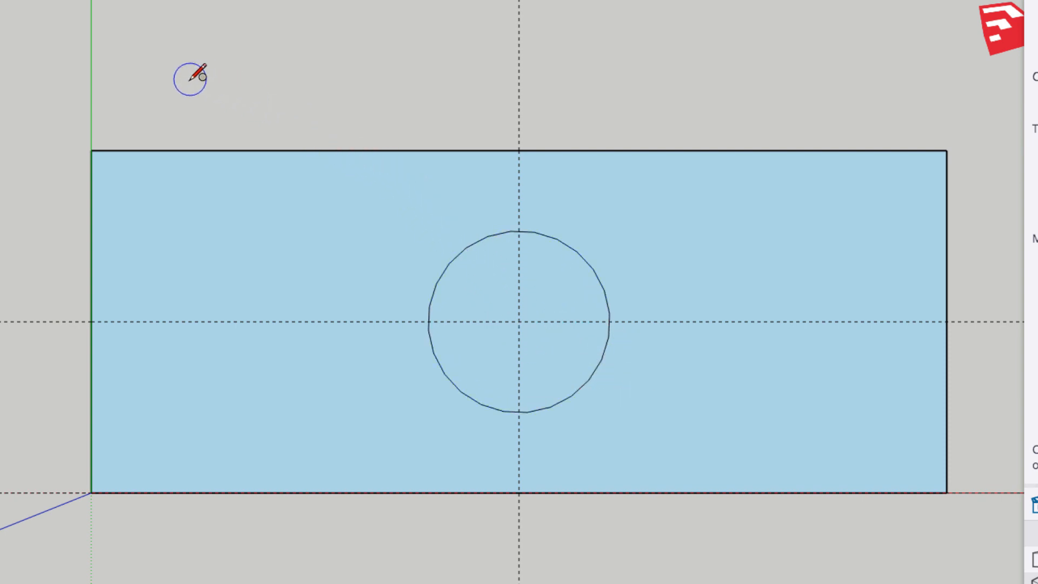
- Erase the vertical guide, the horizontal midpoint guide and the guide along the rectangle's lower long edge
{"action": "key", "text": "e"}
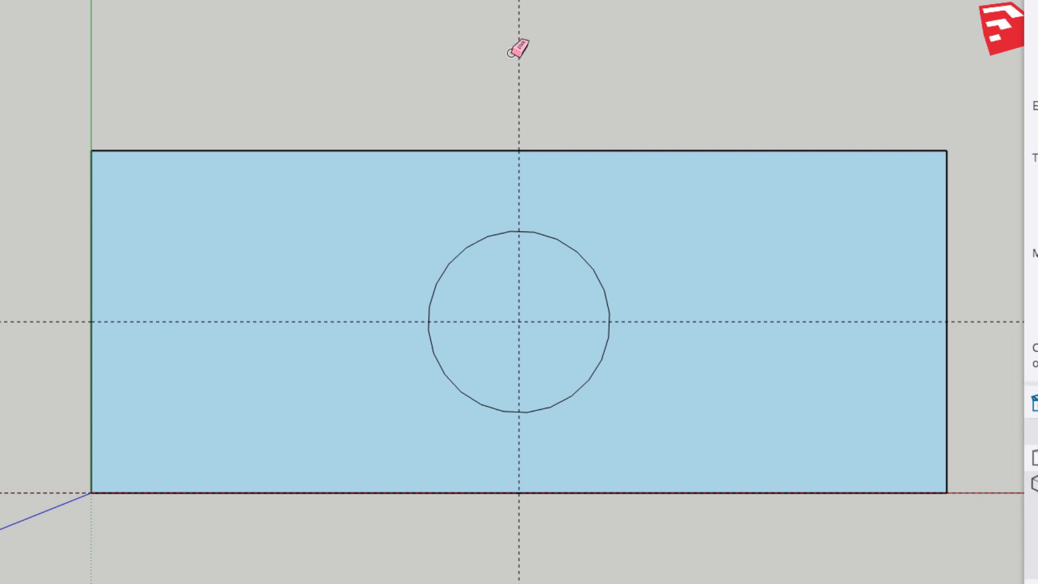
{"action": "left_click", "coordinate": [516, 50]}
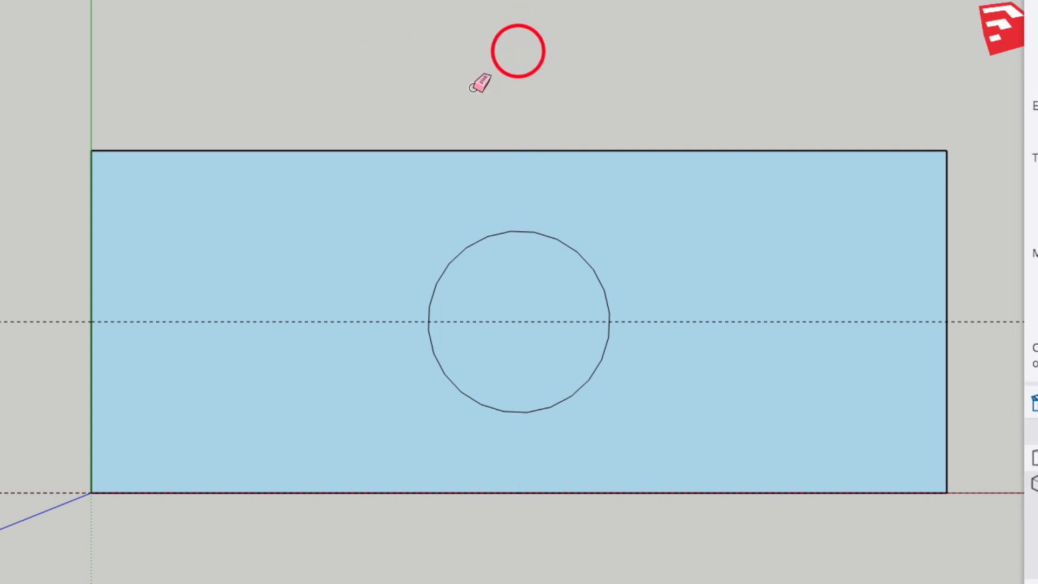
{"action": "left_click", "coordinate": [39, 321]}
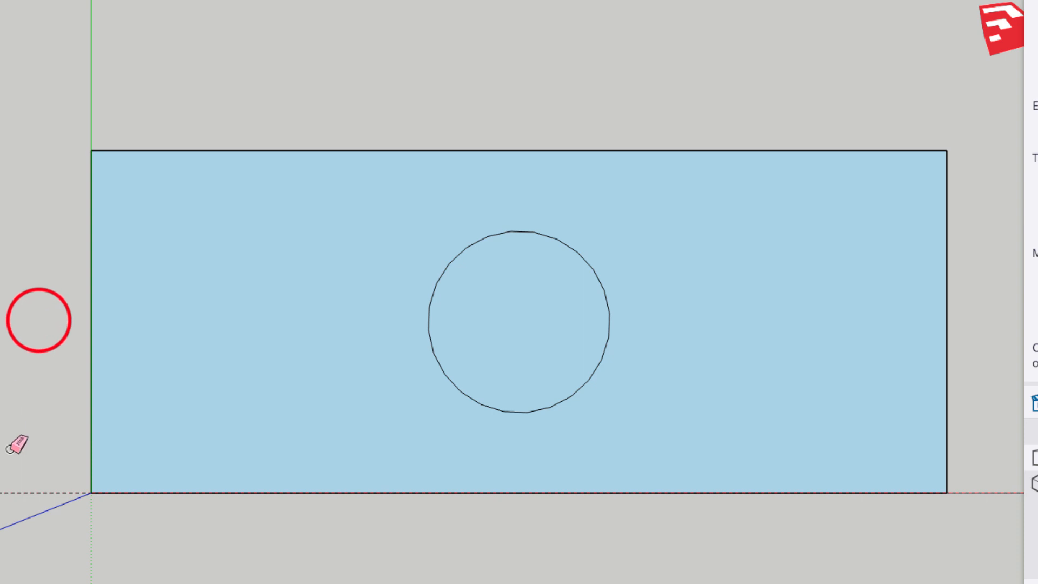
{"action": "left_click", "coordinate": [7, 491]}
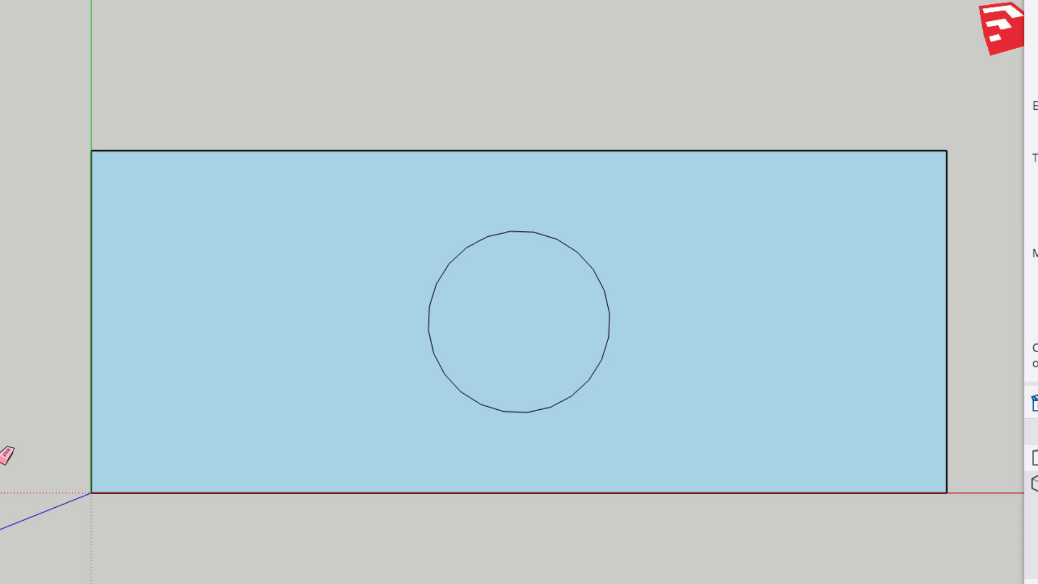
- Undo the erasure of the three guide lines
{"action": "key", "text": "super+z"}
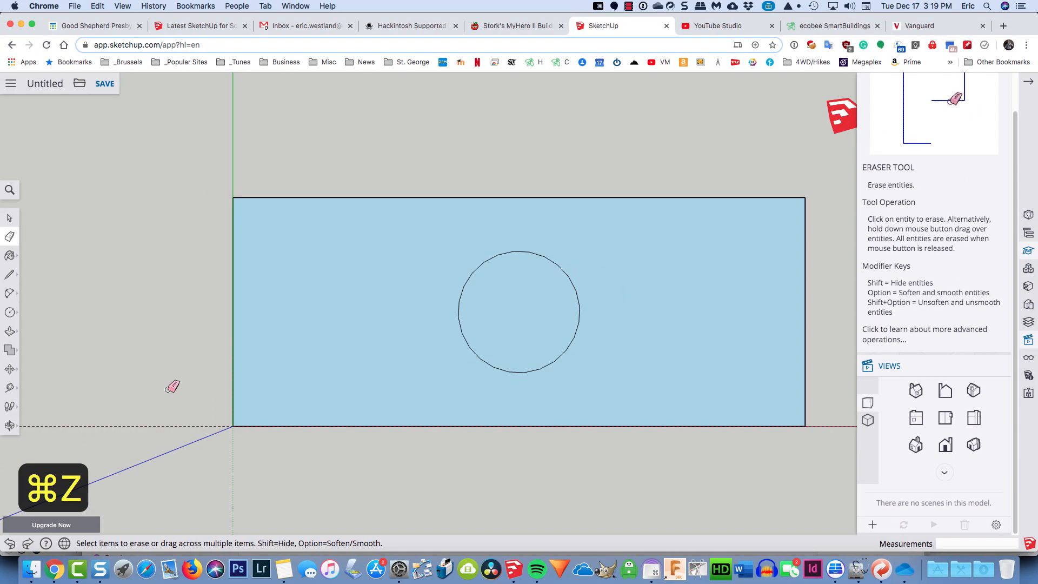
{"action": "key", "text": "super+z"}
{"action": "key", "text": "super+z"}
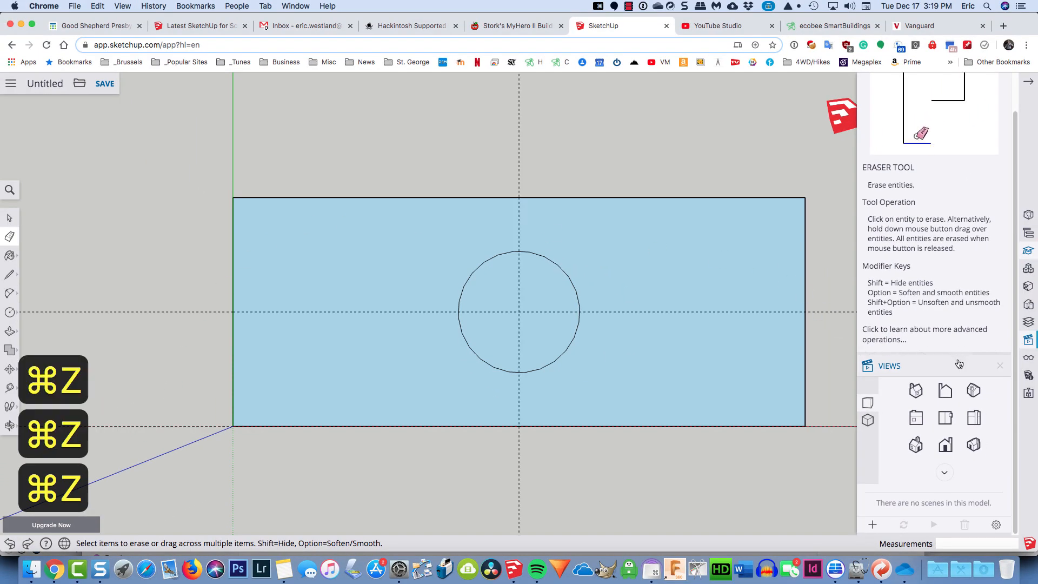
- Hide all guides through the display settings and show them again
{"action": "left_click", "coordinate": [1027, 357]}
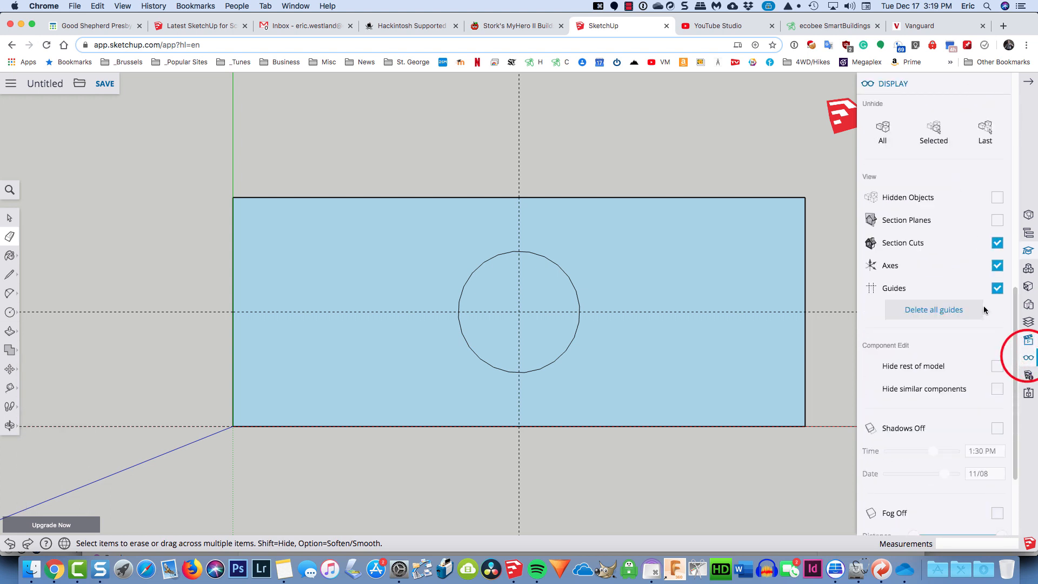
{"action": "left_click", "coordinate": [996, 287]}
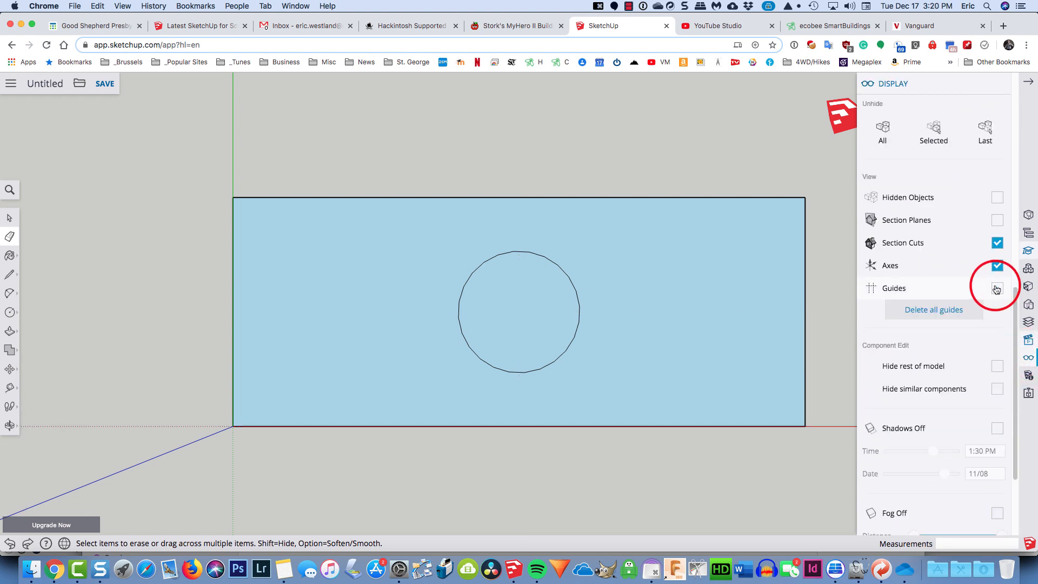
{"action": "left_click", "coordinate": [995, 287]}
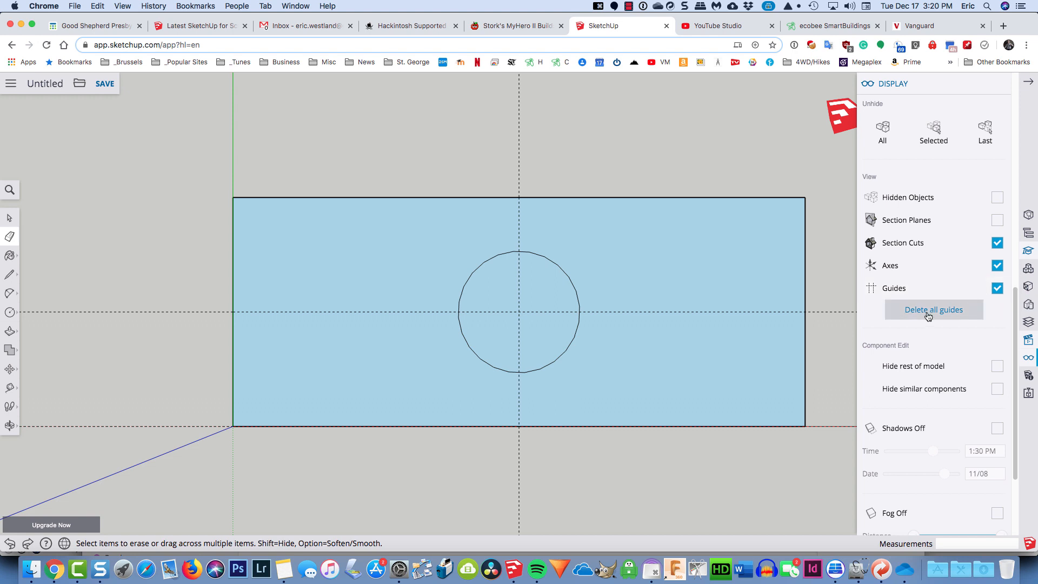
- Delete all guides at once and undo the deletion, twice, and close the display settings
{"action": "left_click", "coordinate": [940, 309]}
{"action": "key", "text": "super+z"}
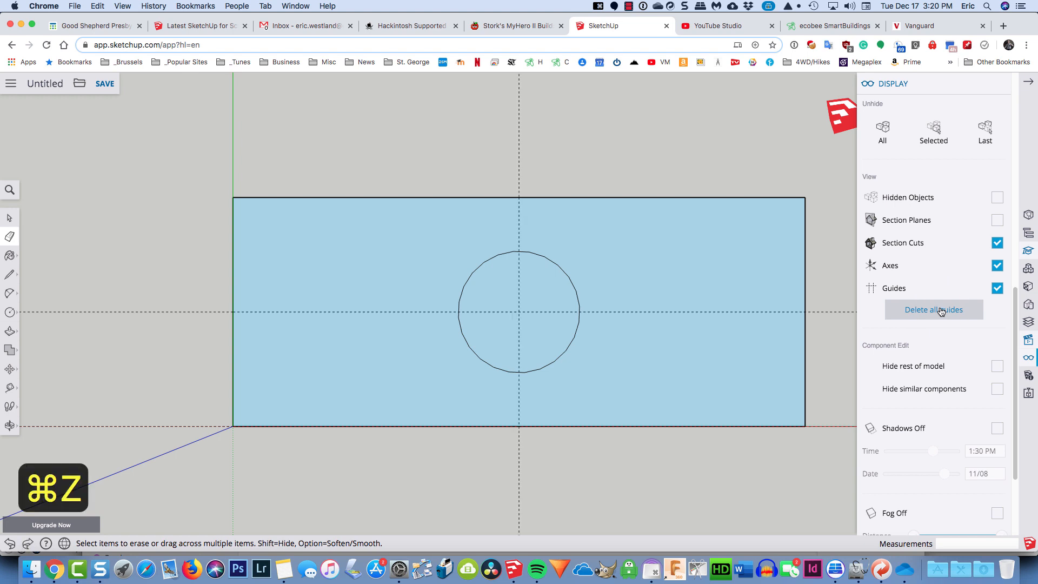
{"action": "left_click", "coordinate": [941, 310]}
{"action": "key", "text": "super+z"}
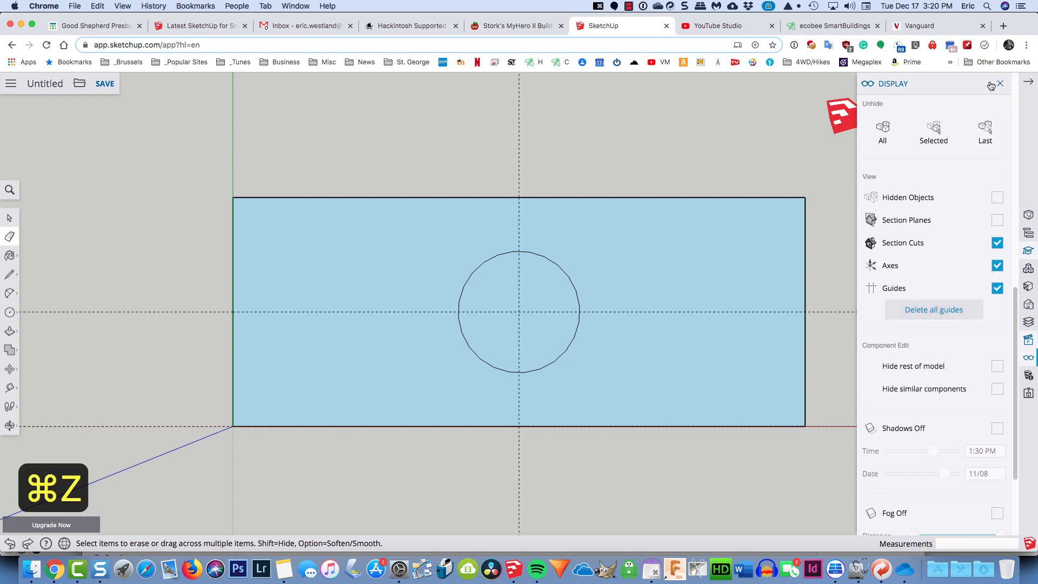
{"action": "left_click", "coordinate": [1000, 84]}
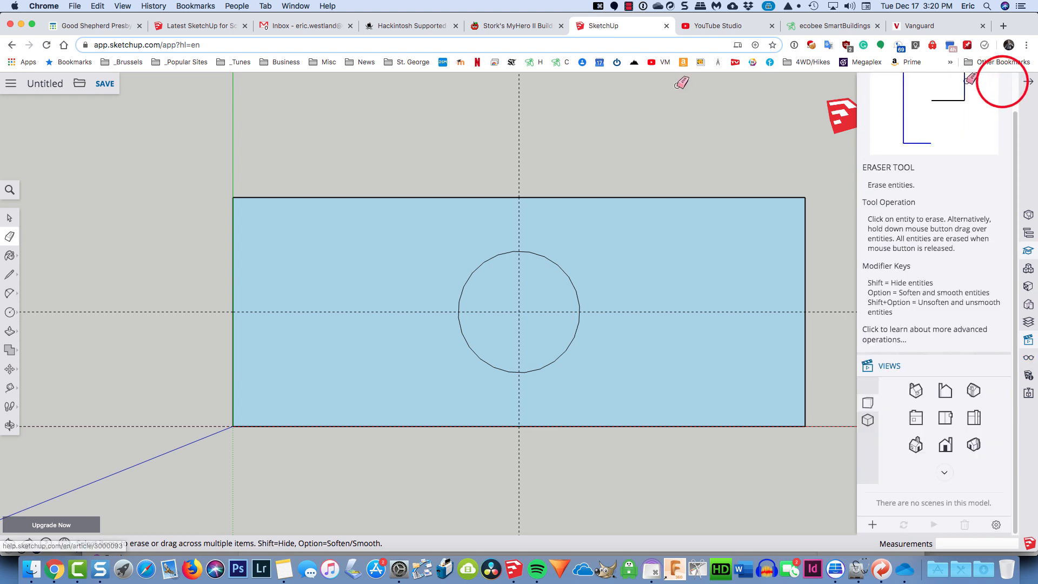
- Undo the circle and the two midpoint guide lines, keeping the guide along the rectangle's lower edge
{"action": "key", "text": "super+z"}
{"action": "key", "text": "super+z"}
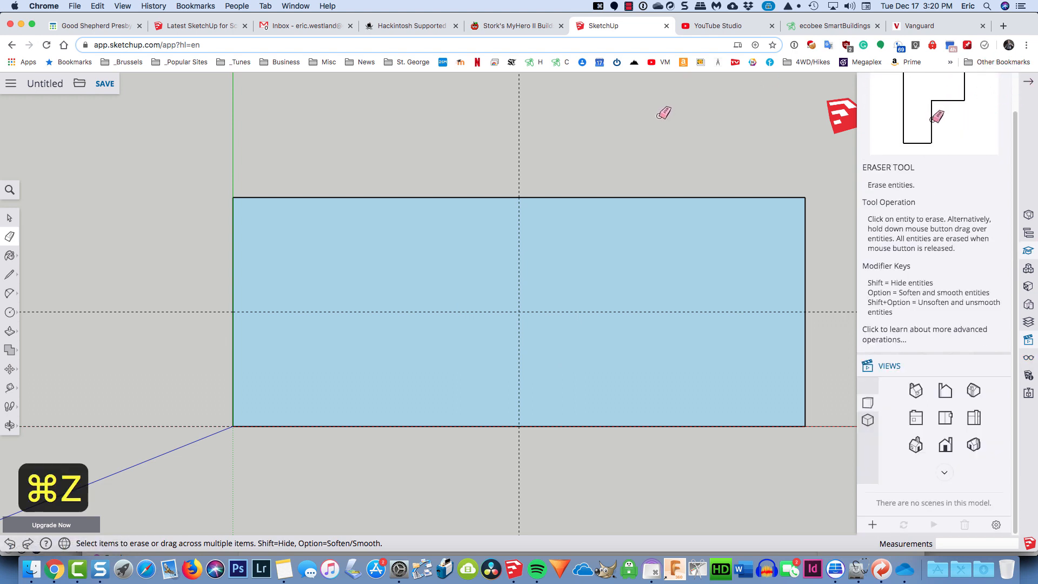
{"action": "key", "text": "super+z"}
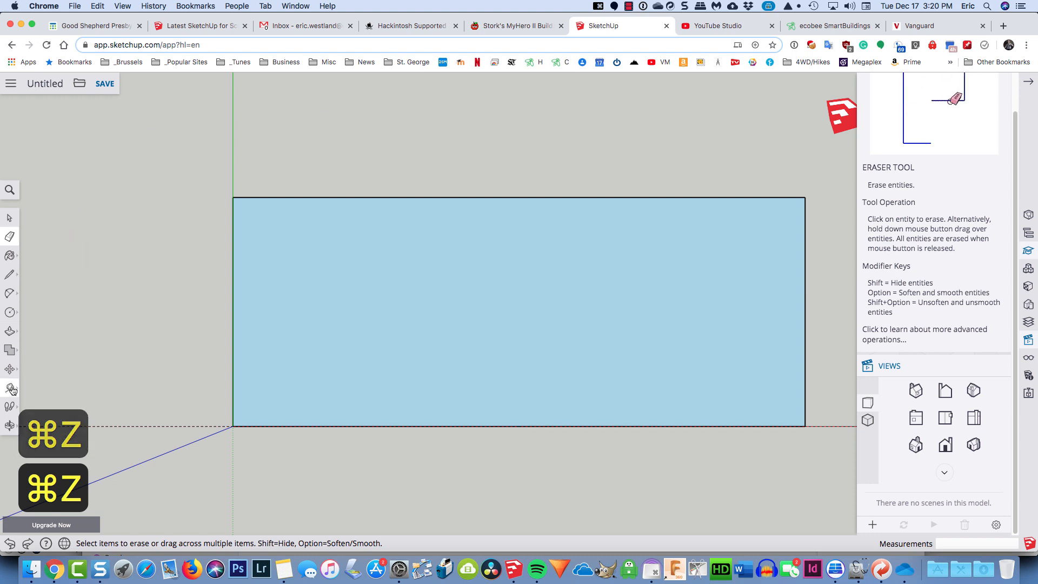
- Place a Protractor guide line through the rectangle's upper-left corner, running down across the face at 45 degrees to the upper long edge
{"action": "left_click", "coordinate": [11, 388]}
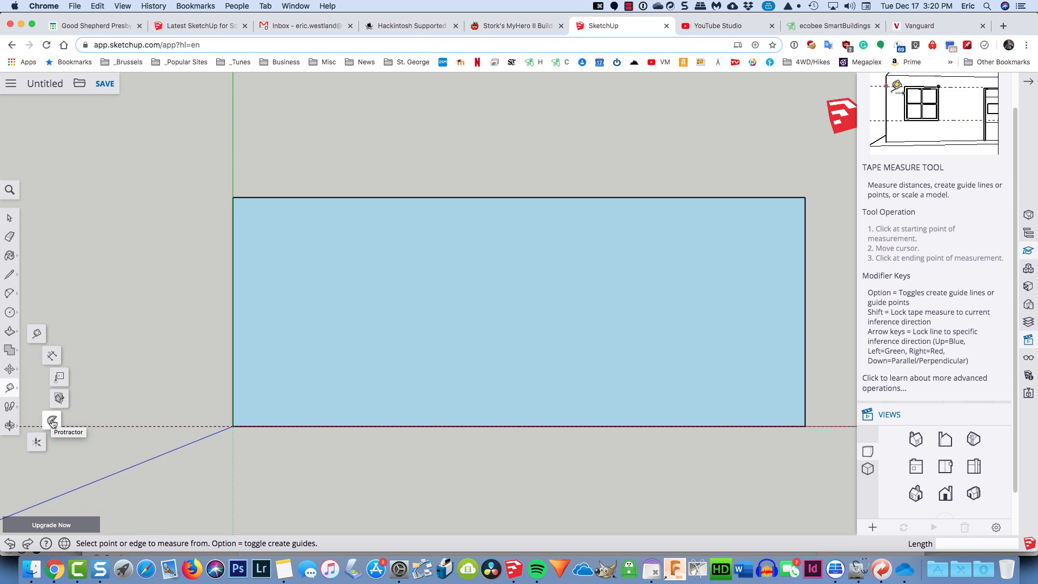
{"action": "left_click", "coordinate": [52, 421]}
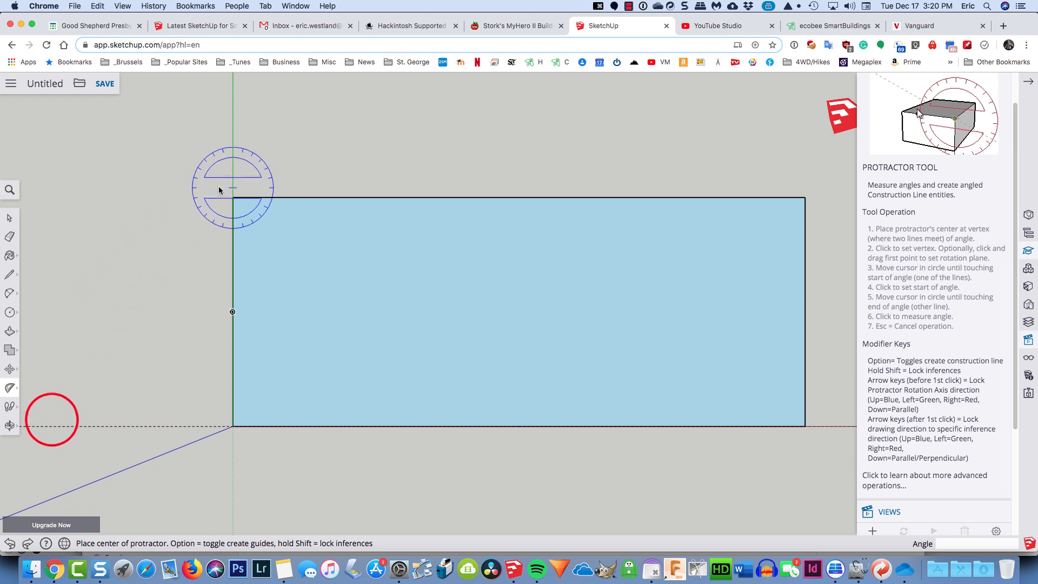
{"action": "left_click", "coordinate": [233, 198]}
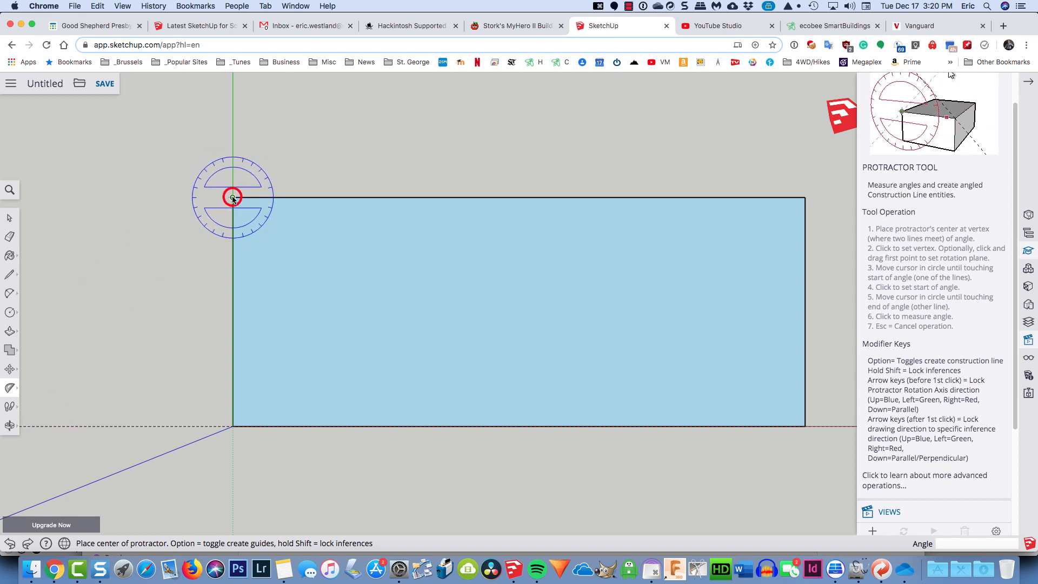
{"action": "left_click", "coordinate": [140, 197]}
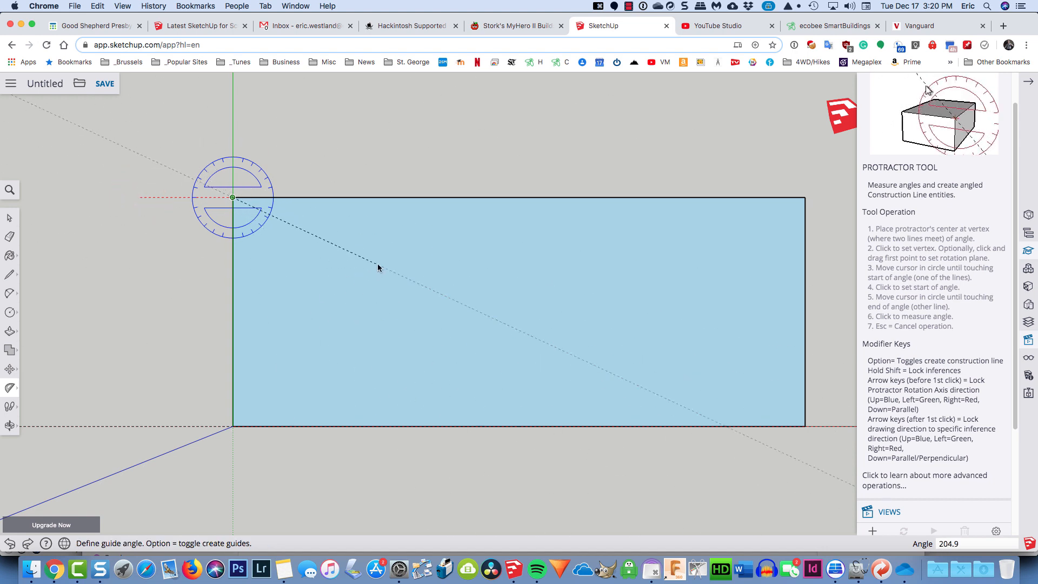
{"action": "left_click", "coordinate": [479, 300]}
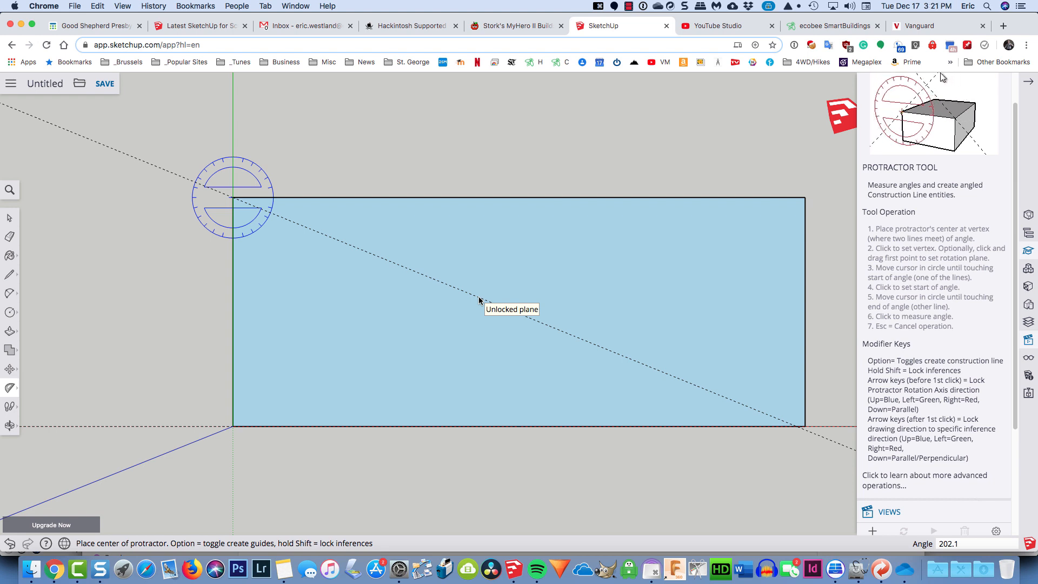
{"action": "type", "text": "45"}
{"action": "key", "text": "Return"}
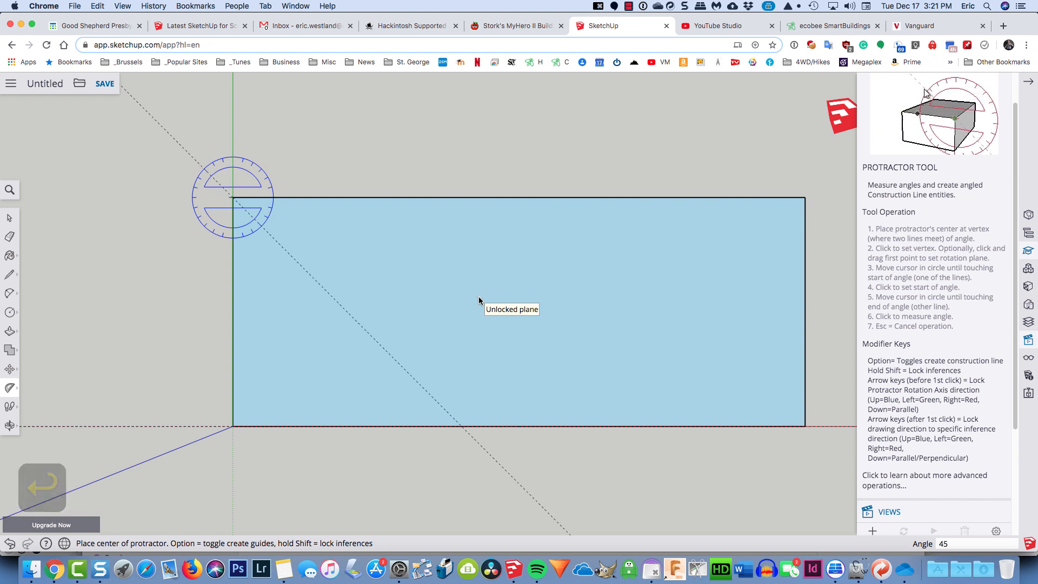
- Offset a Tape Measure guide line 2' inward from the rectangle's upper long edge
{"action": "key", "text": "t"}
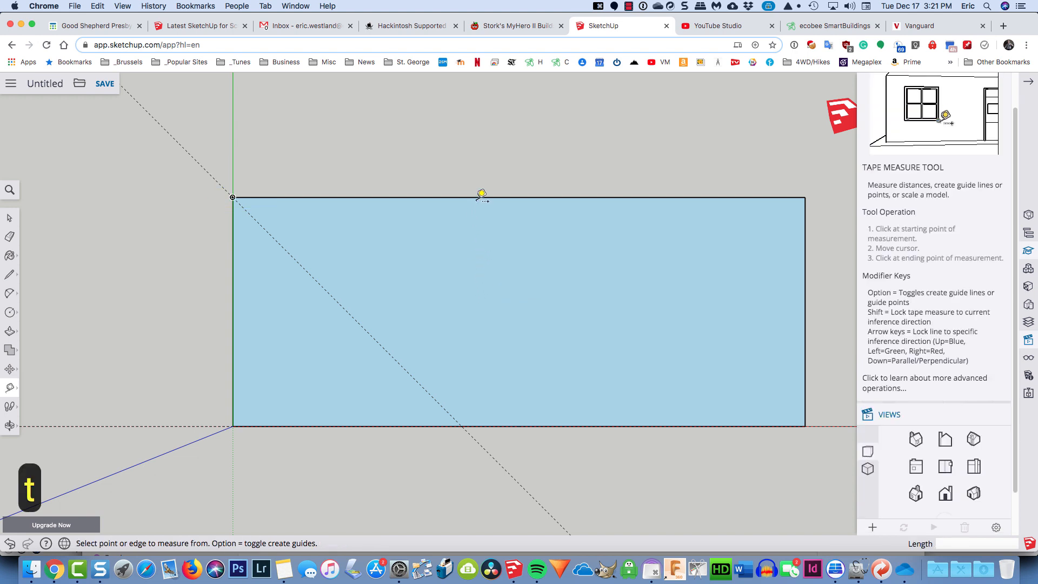
{"action": "left_click", "coordinate": [457, 197]}
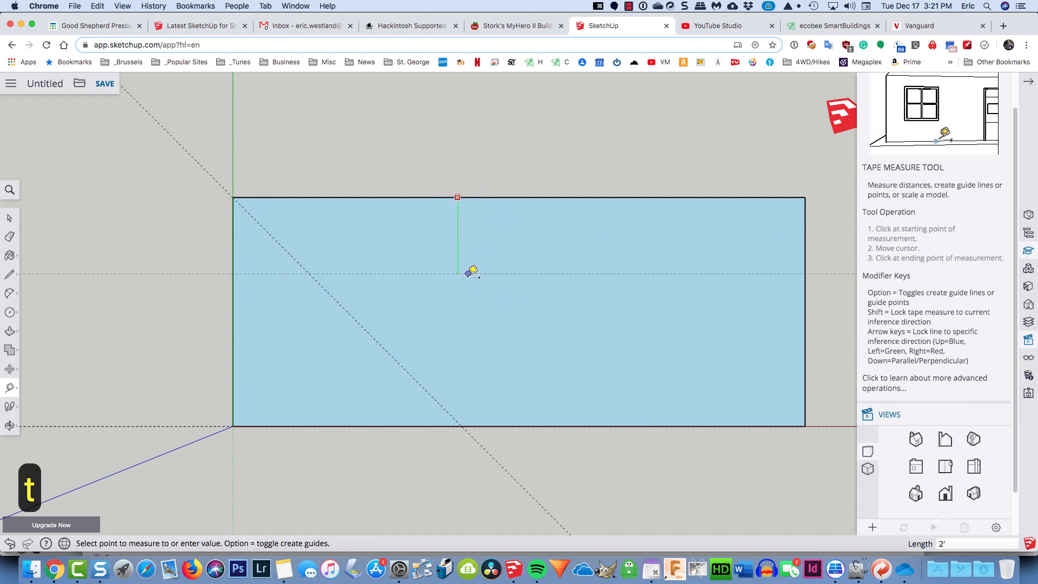
{"action": "left_click", "coordinate": [467, 283]}
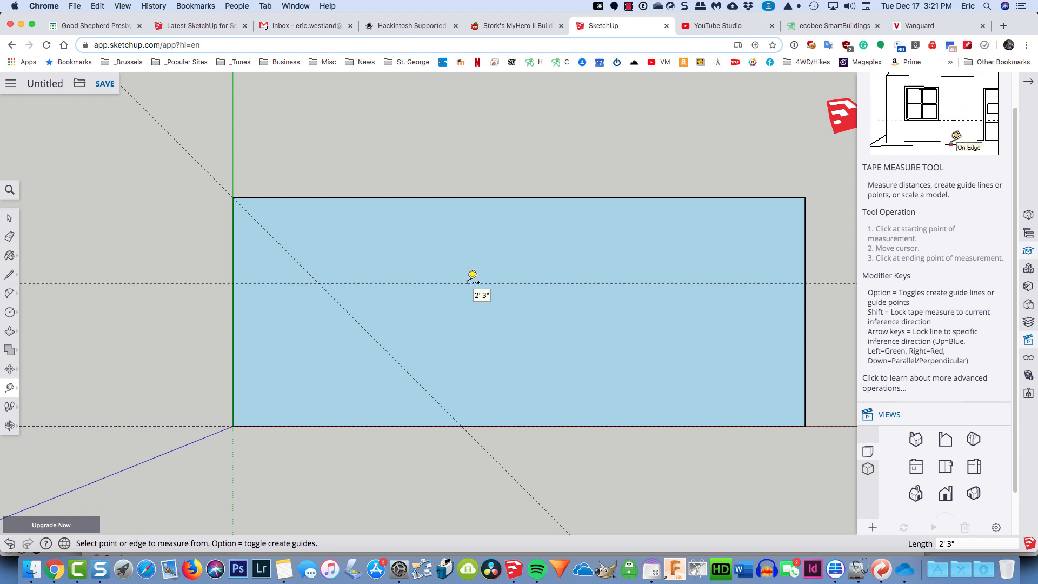
{"action": "type", "text": "2'"}
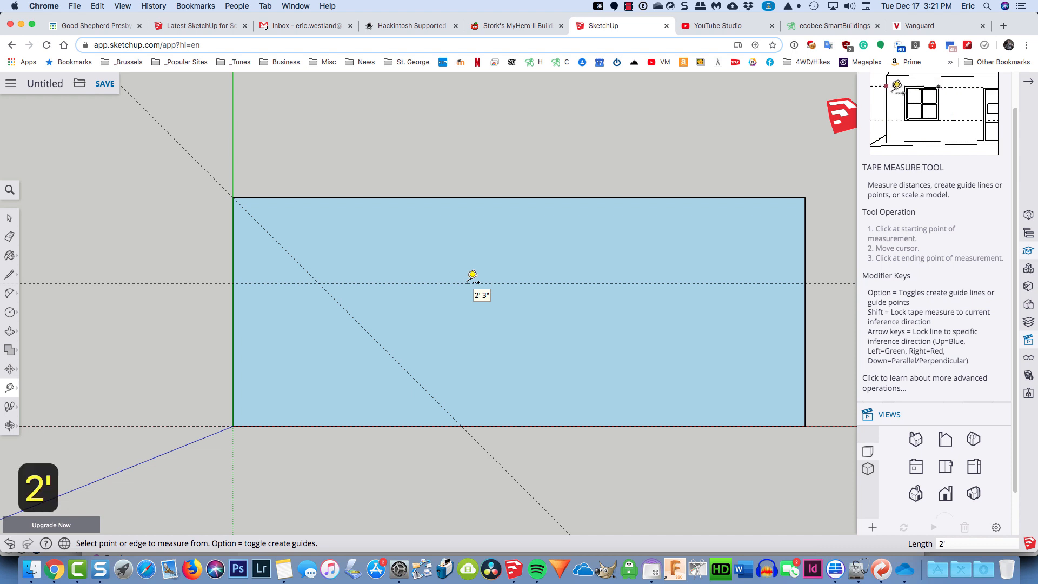
{"action": "key", "text": "Return"}
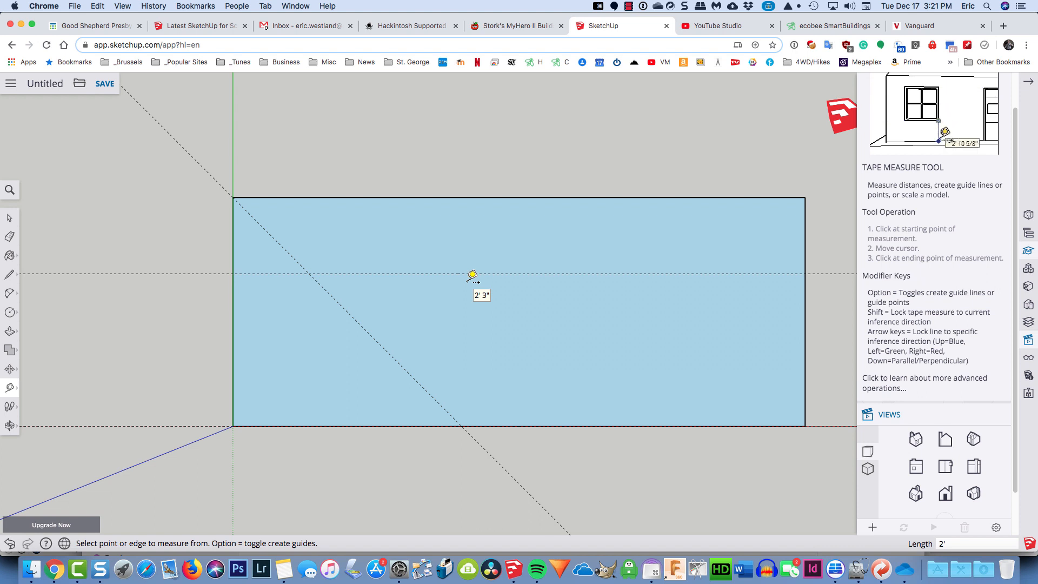
- Copy the 2' guide line downward with Move, dividing the distance into six evenly spaced copies, and clear the selection
{"action": "key", "text": "m"}
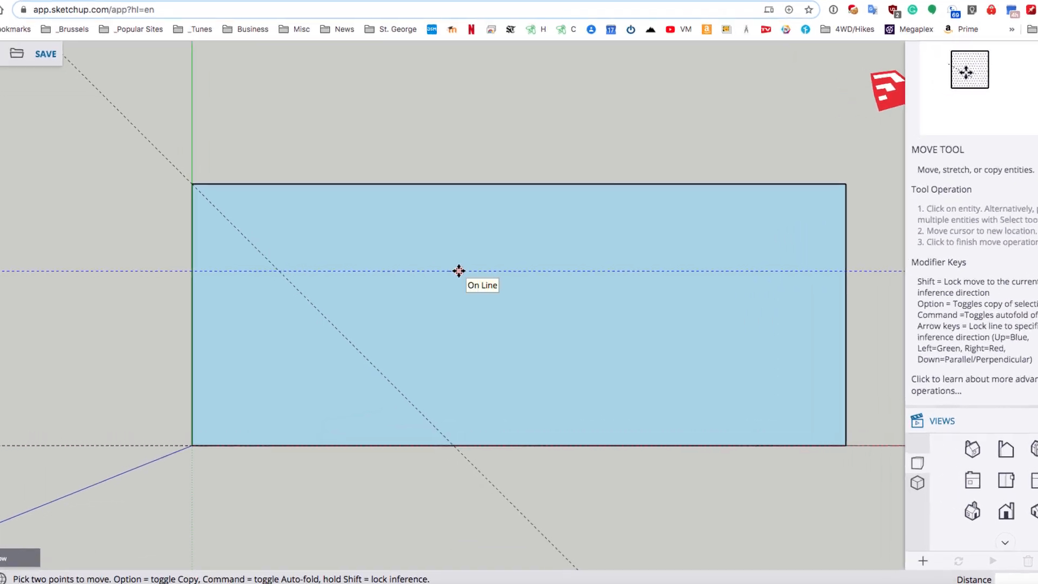
{"action": "left_click", "coordinate": [459, 271]}
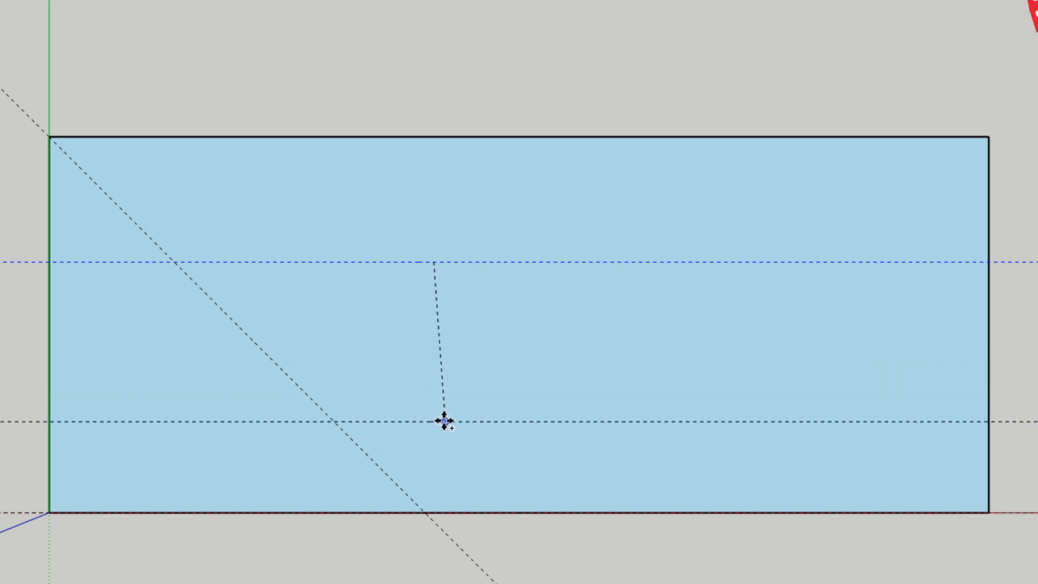
{"action": "left_click", "coordinate": [432, 400]}
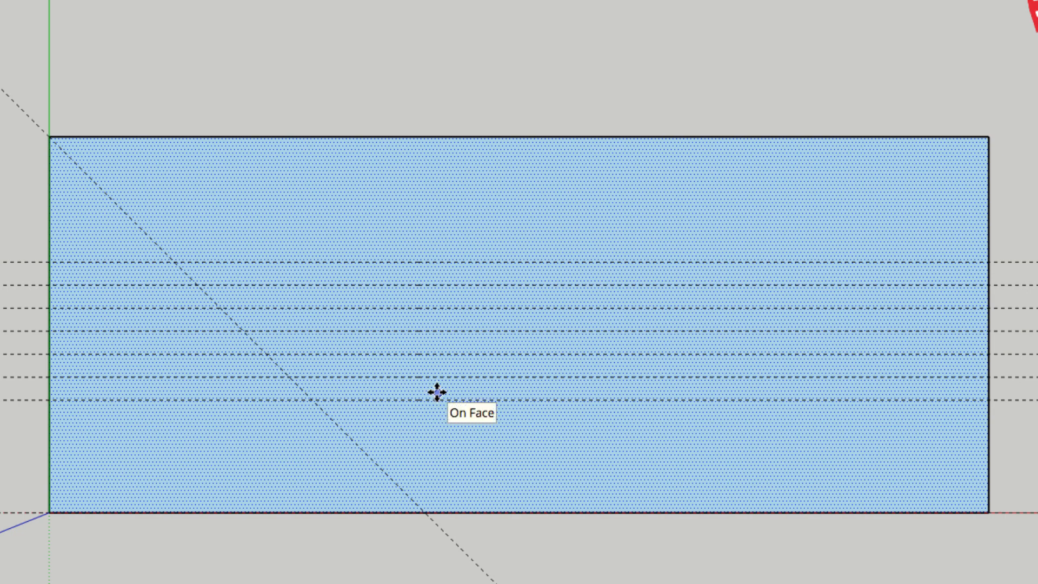
{"action": "key", "text": "space"}
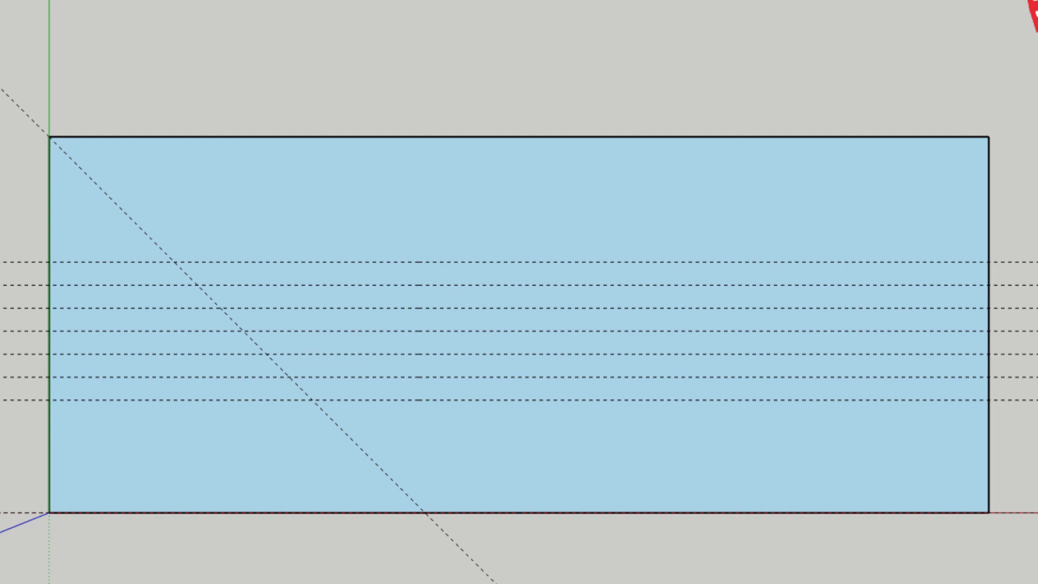
- Draw a horizontal line between the rectangle's short edges, above the row of guides, and select the upper strip it splits off
{"action": "key", "text": "l"}
{"action": "left_click", "coordinate": [48, 212]}
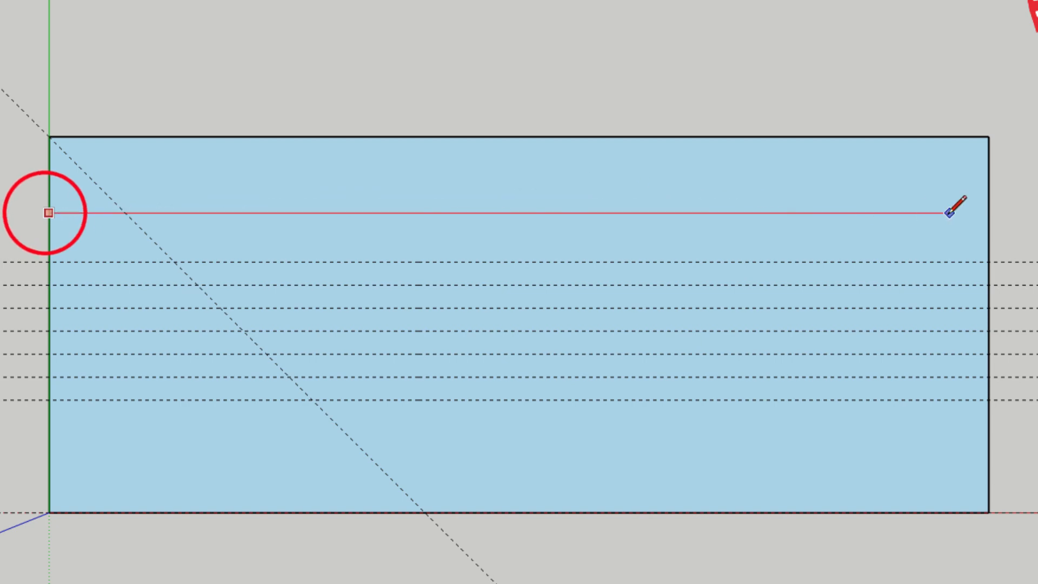
{"action": "left_click", "coordinate": [989, 213]}
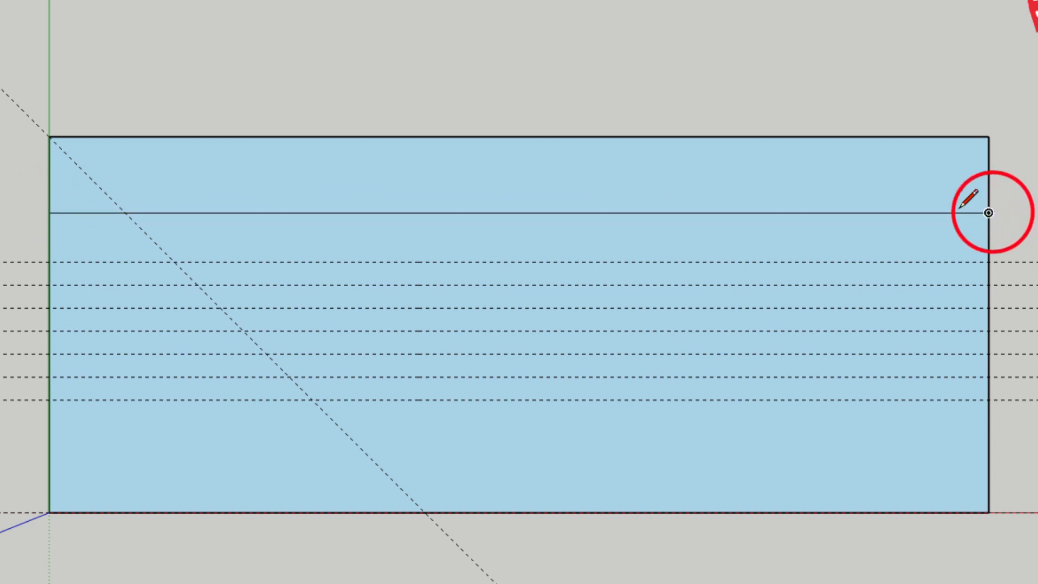
{"action": "key", "text": "space"}
{"action": "left_click", "coordinate": [877, 183]}
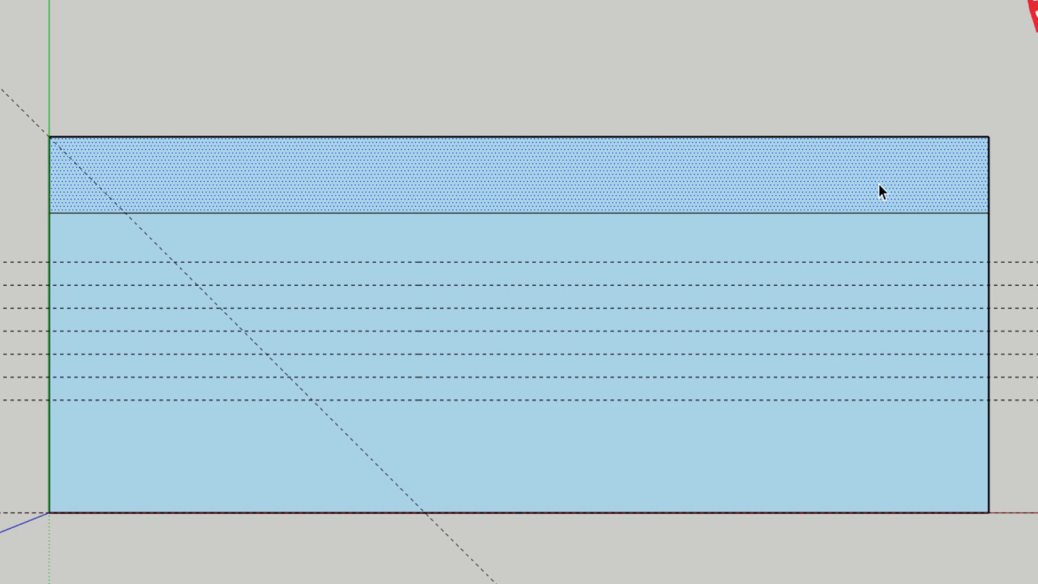
- Select the rectangle's lower face, then erase the row of horizontal guide lines that crosses it
{"action": "left_click", "coordinate": [873, 237]}
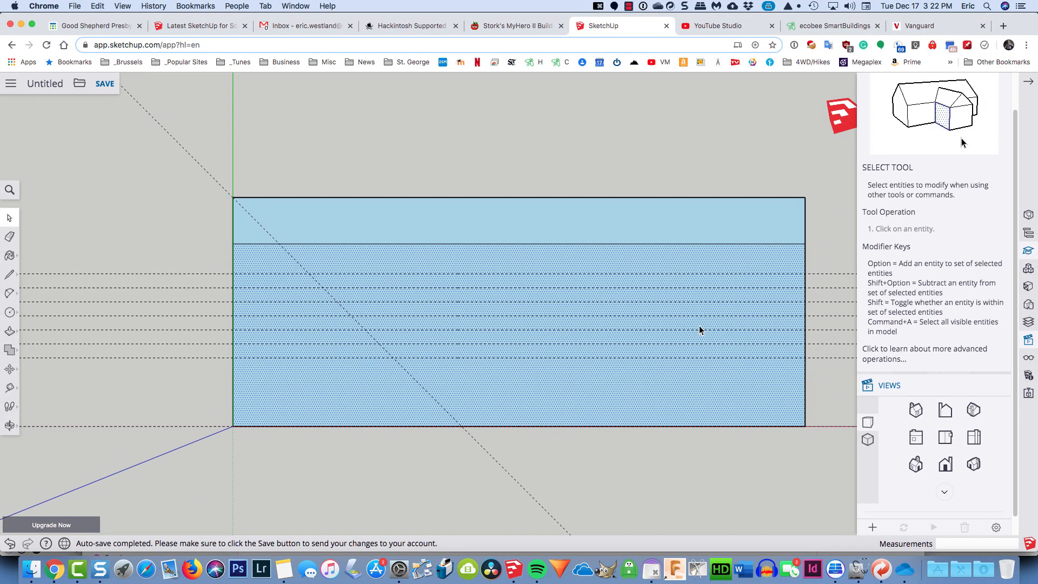
{"action": "key", "text": "e"}
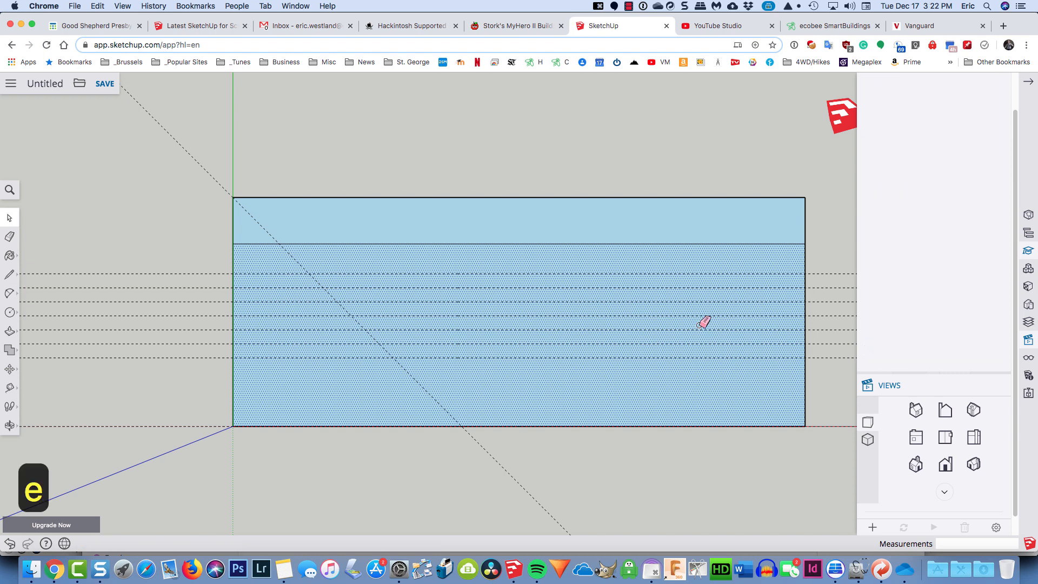
{"action": "left_click_drag", "start_coordinate": [196, 250], "coordinate": [173, 373]}
{"action": "key", "text": "Delete"}
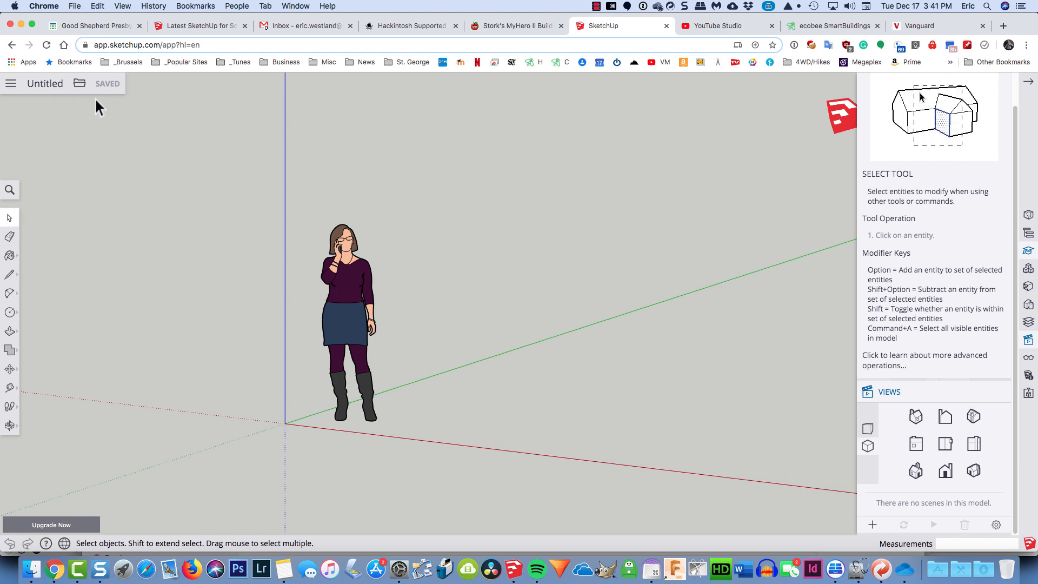
- Insert DiamondBasement.jpg from the computer as an image and place it flat on the ground plane, starting near the figure's feet
{"action": "left_click", "coordinate": [81, 84]}
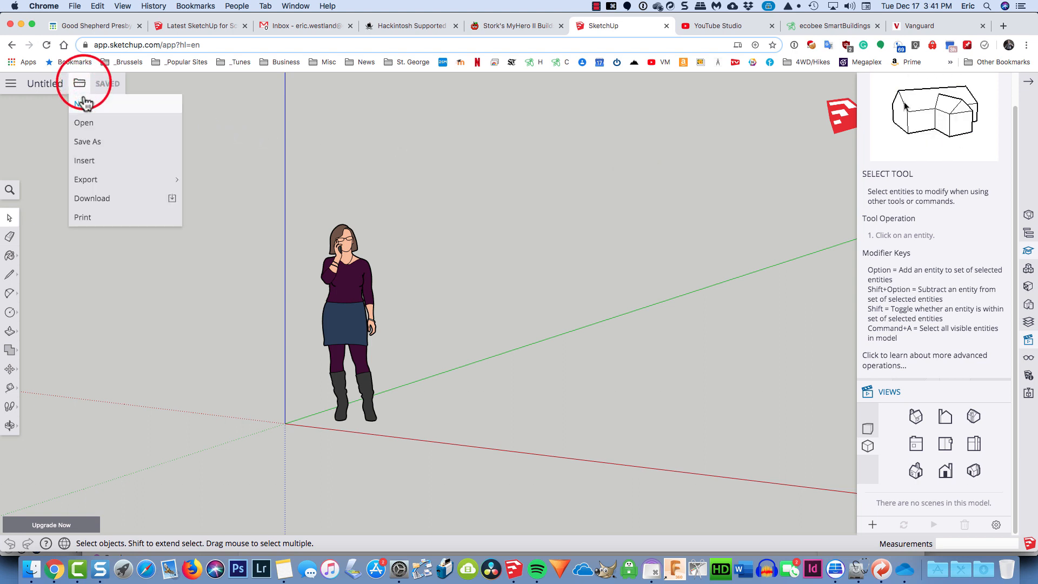
{"action": "left_click", "coordinate": [85, 162]}
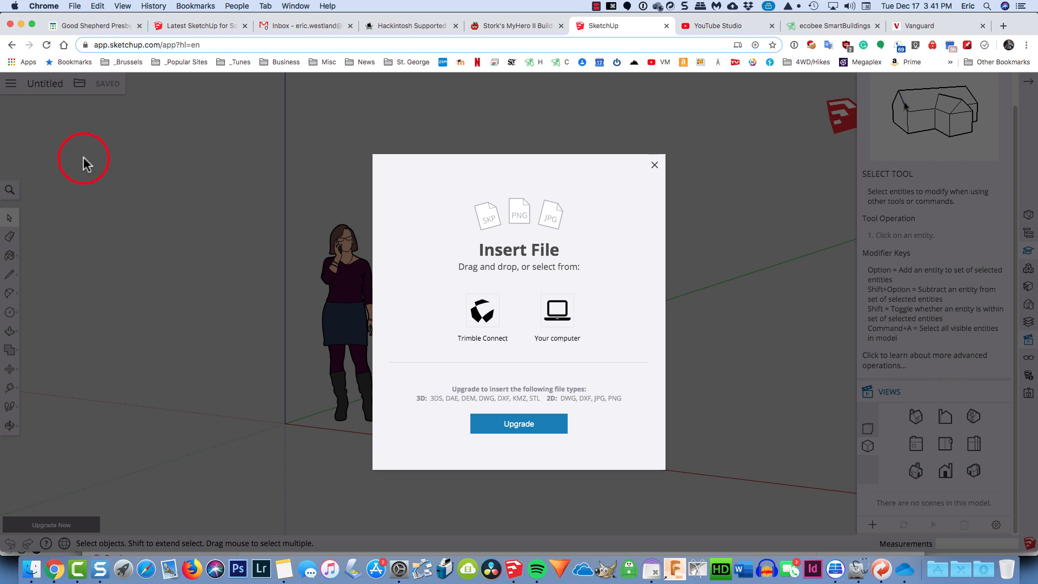
{"action": "left_click", "coordinate": [557, 319]}
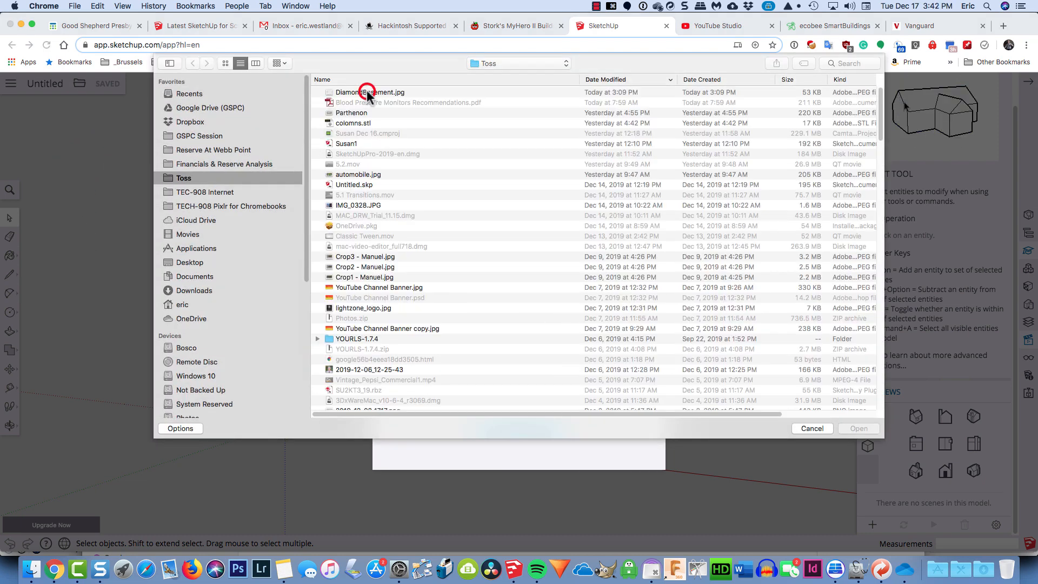
{"action": "double_click", "coordinate": [367, 93]}
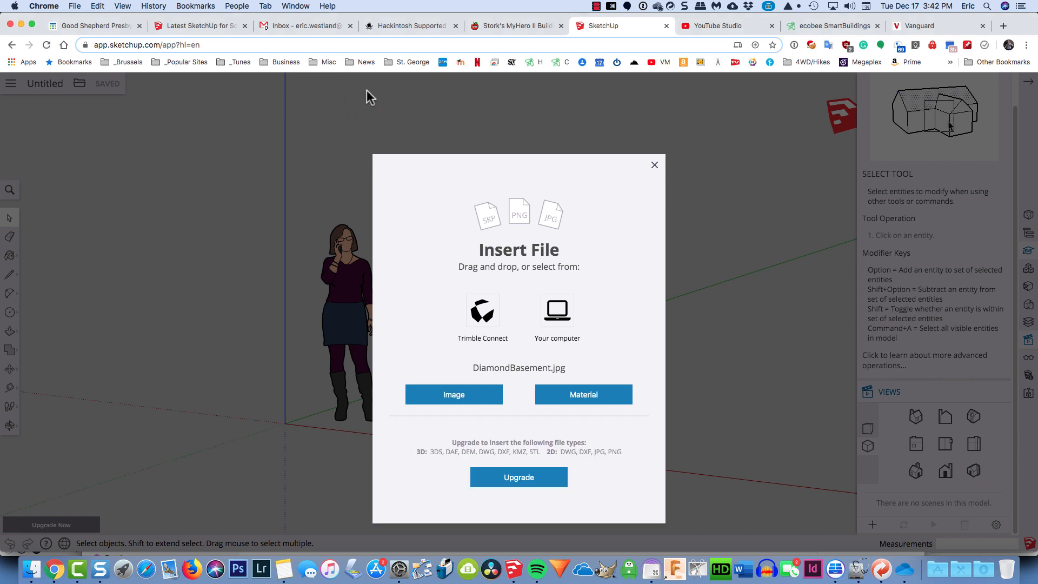
{"action": "left_click", "coordinate": [457, 398]}
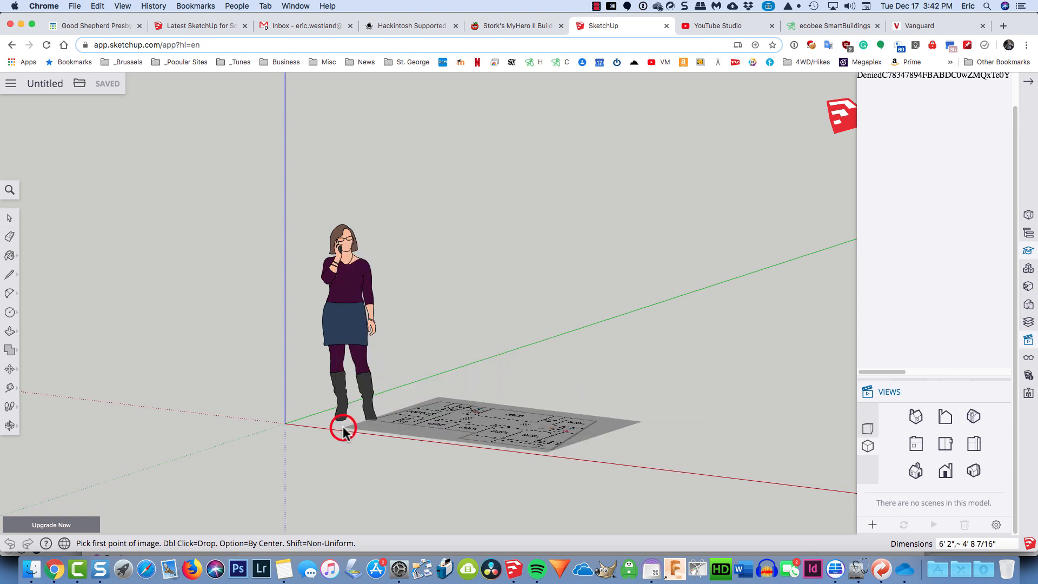
{"action": "left_click", "coordinate": [416, 380]}
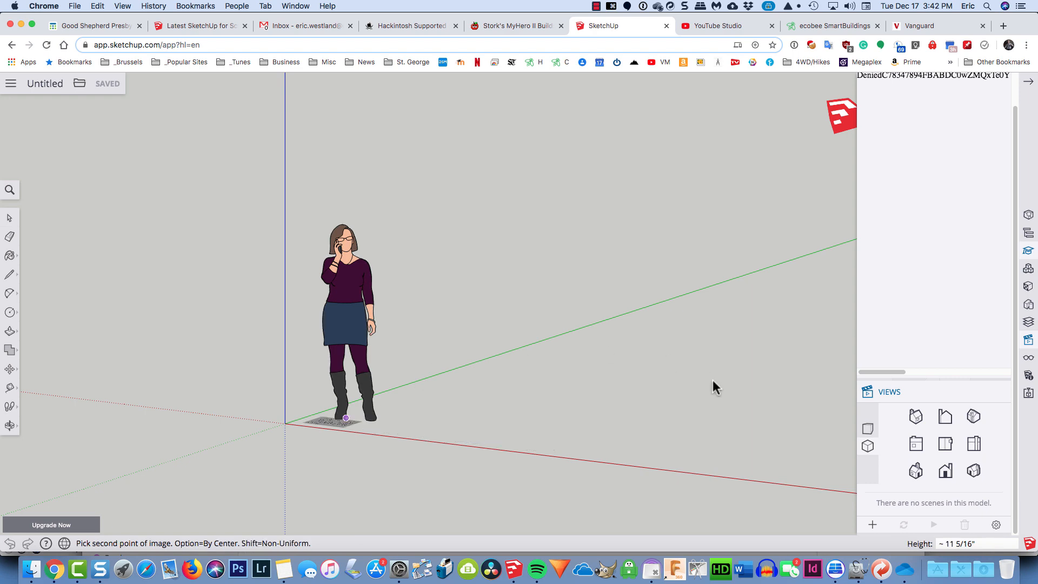
{"action": "left_click", "coordinate": [761, 405]}
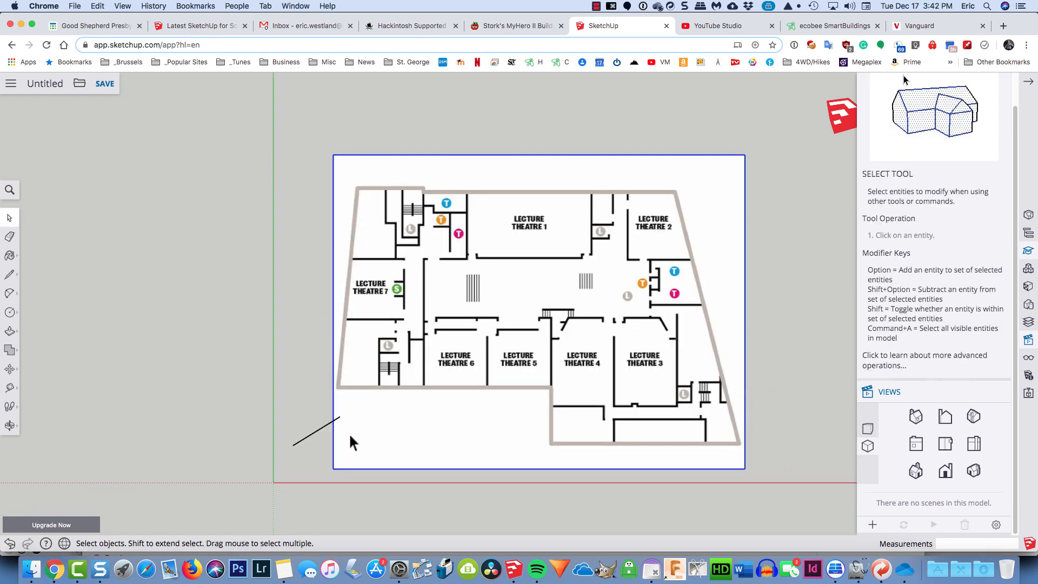
- Delete the scale figure, seen from above as a short slanted line beside the floor plan image's lower-left corner
{"action": "key", "text": "space"}
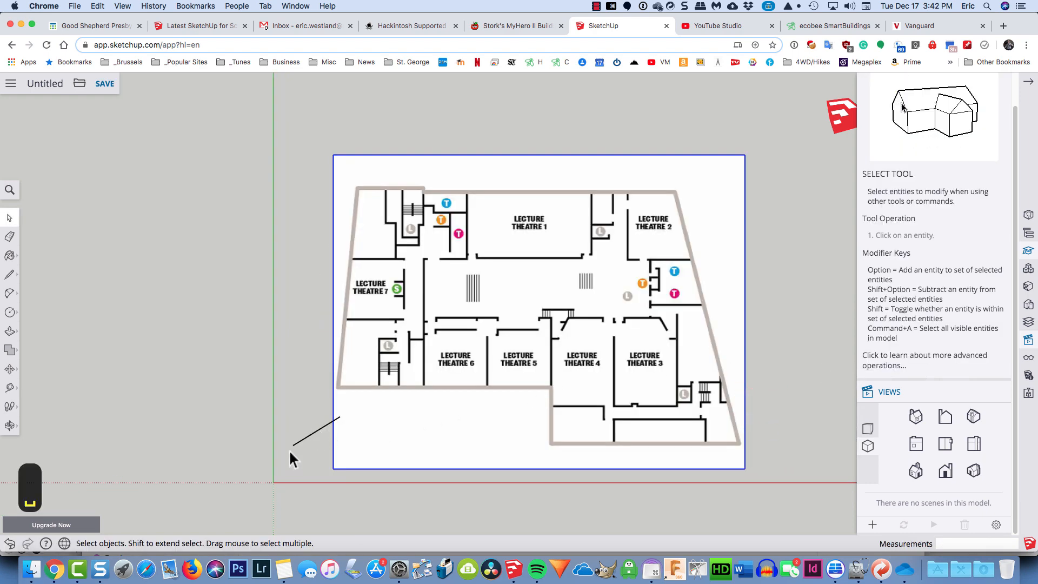
{"action": "left_click", "coordinate": [305, 438]}
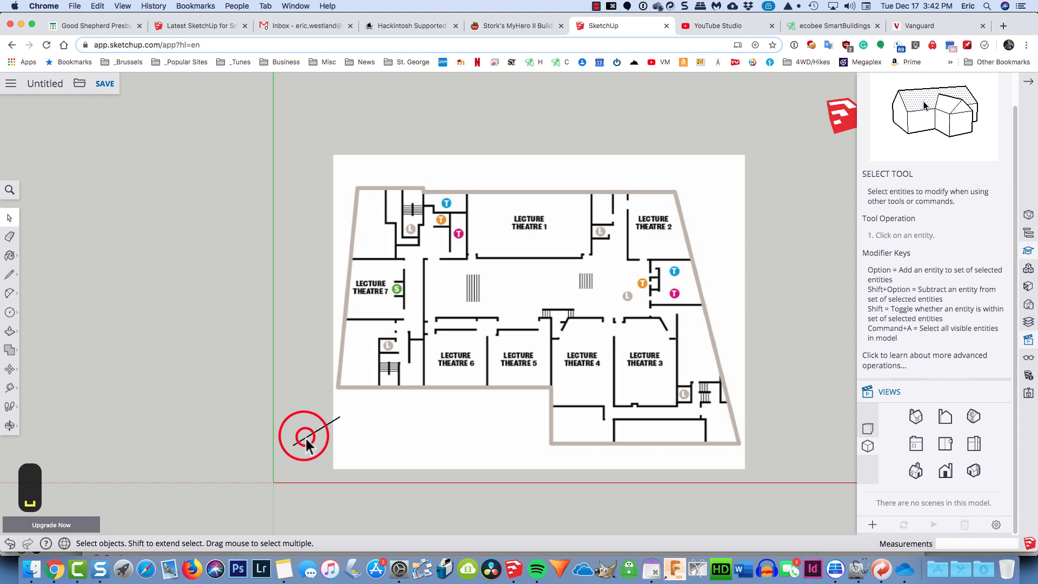
{"action": "key", "text": "Delete"}
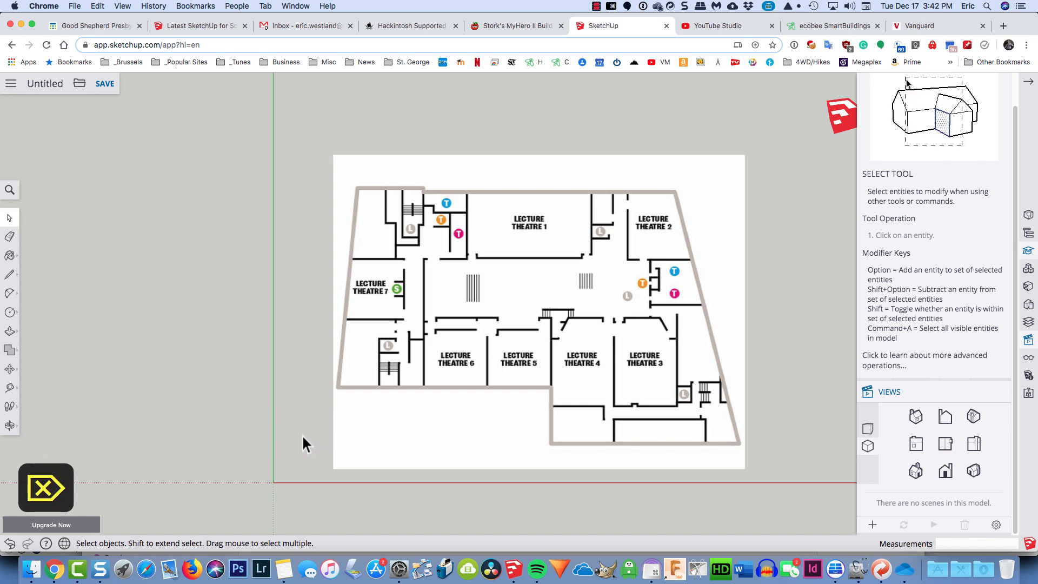
- Resize the model by taping the doorway opening between Lecture Theatres 7 and 1 and setting that distance to 36 inches
{"action": "key", "text": "t"}
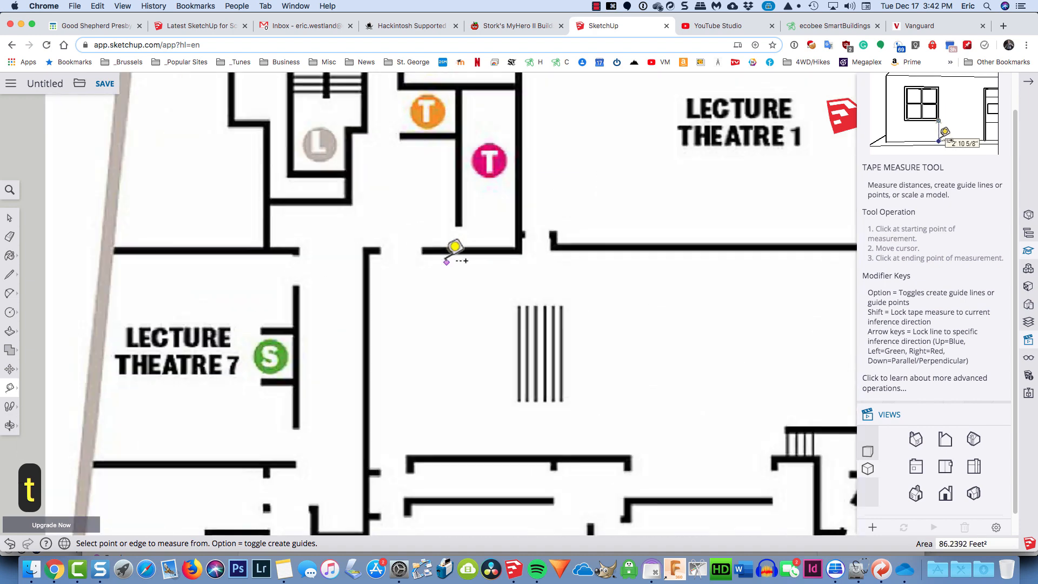
{"action": "scroll", "coordinate": [384, 265], "scroll_direction": "up", "scroll_amount": 10}
{"action": "left_click", "coordinate": [367, 246]}
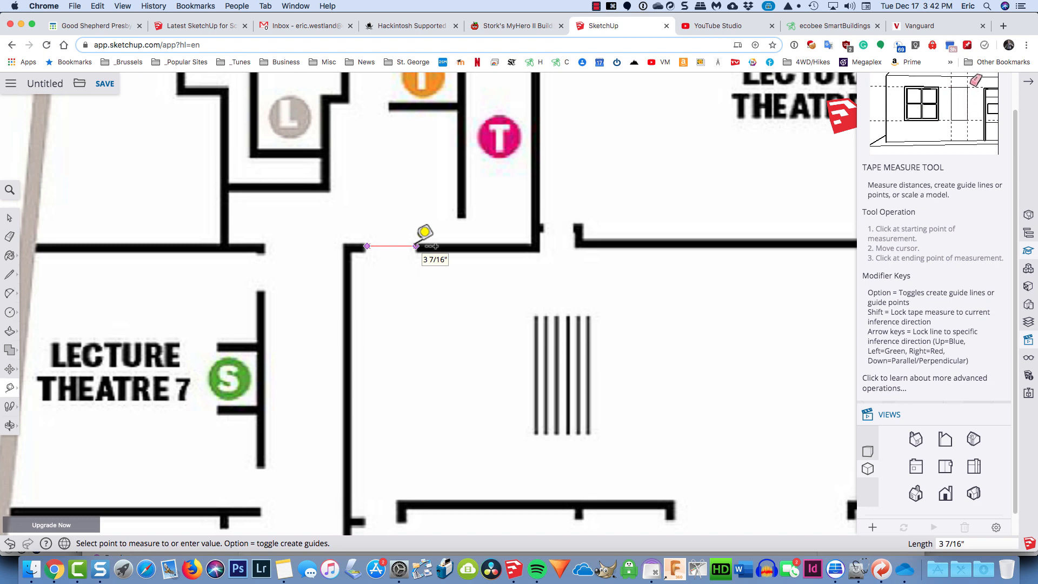
{"action": "scroll", "coordinate": [417, 246], "scroll_direction": "down", "scroll_amount": 5}
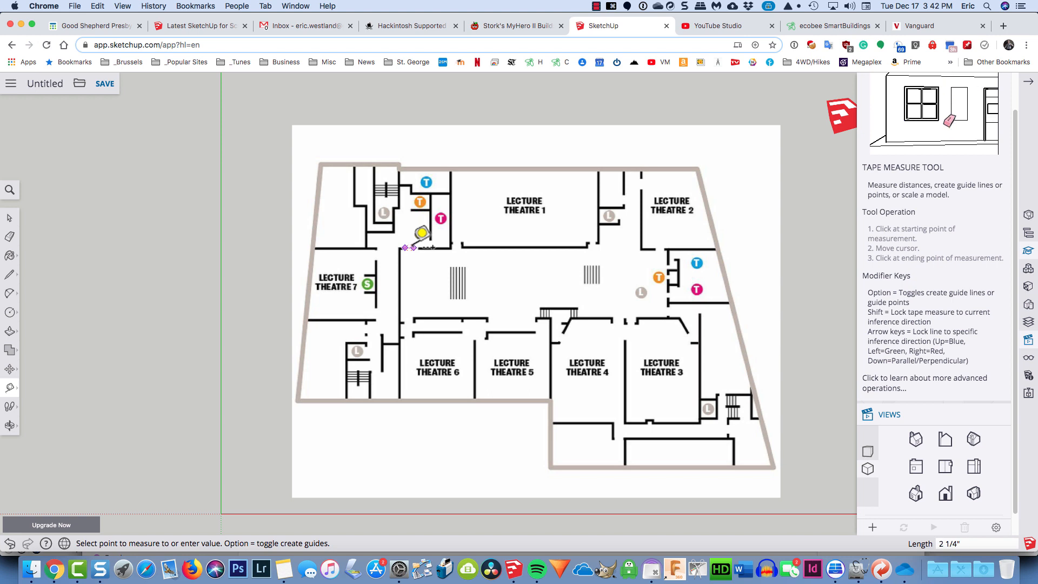
{"action": "left_click", "coordinate": [438, 249]}
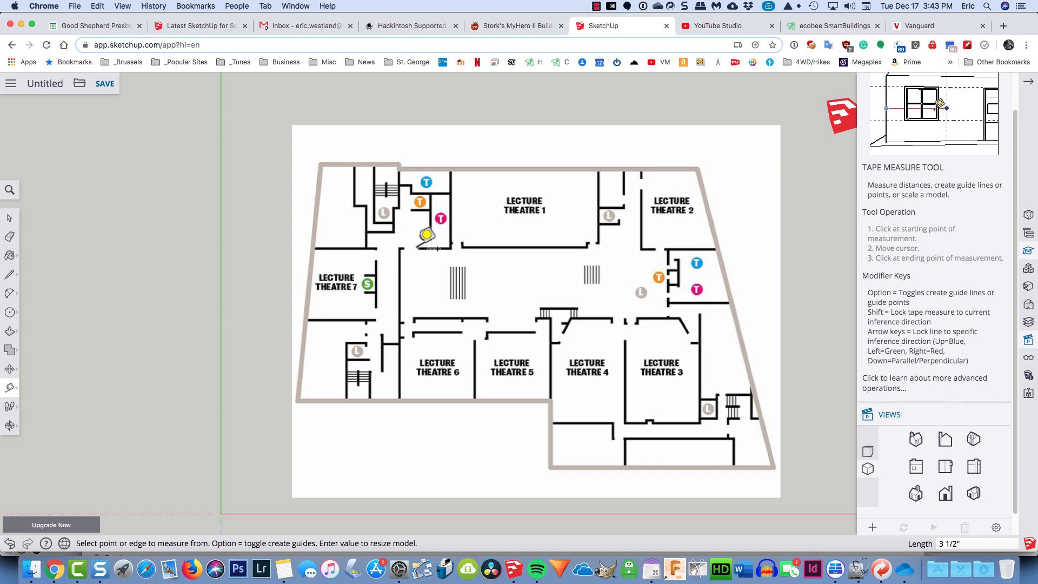
{"action": "type", "text": "36"}
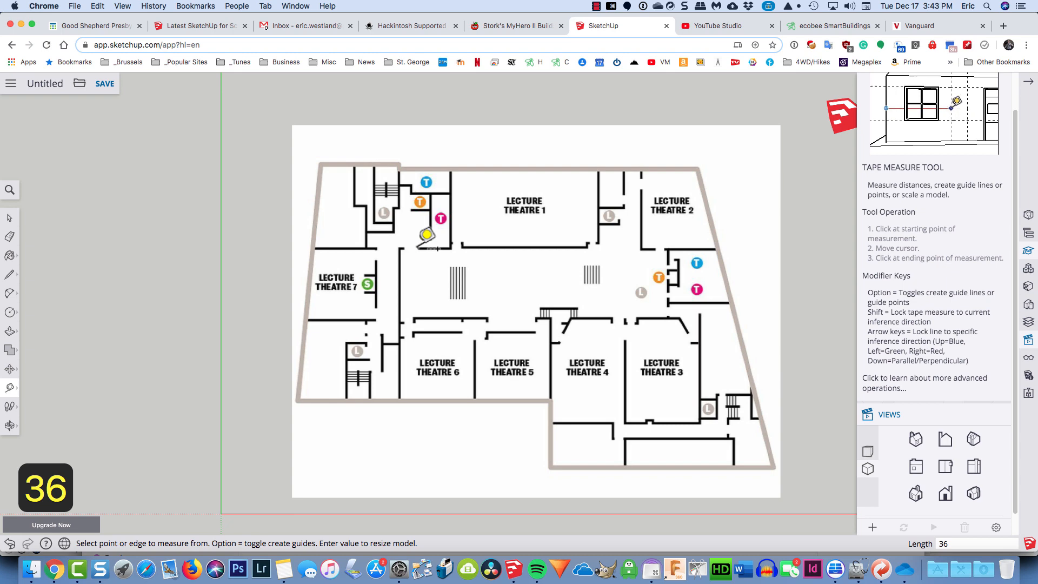
{"action": "key", "text": "Return"}
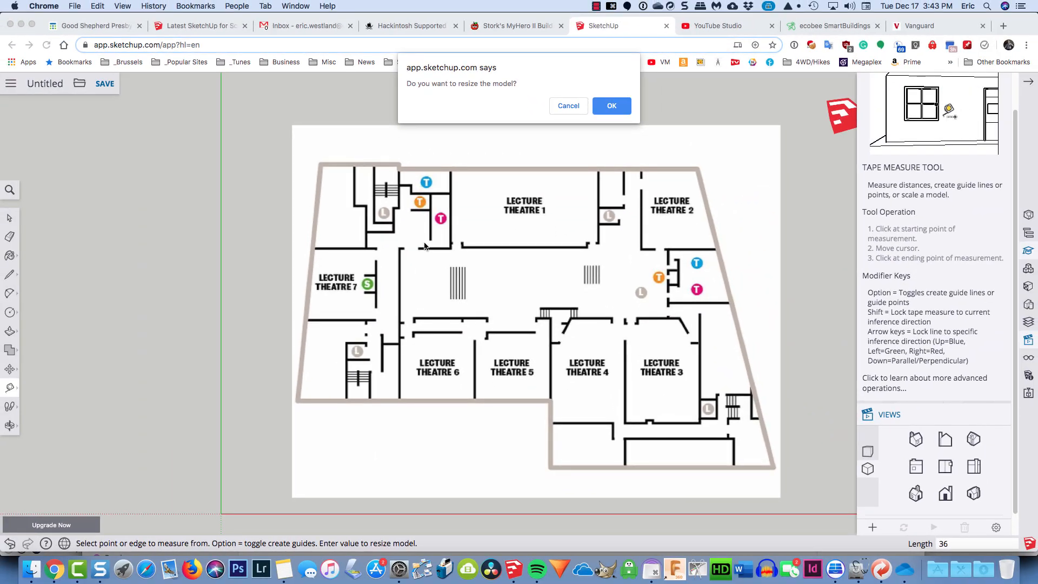
{"action": "left_click", "coordinate": [624, 106]}
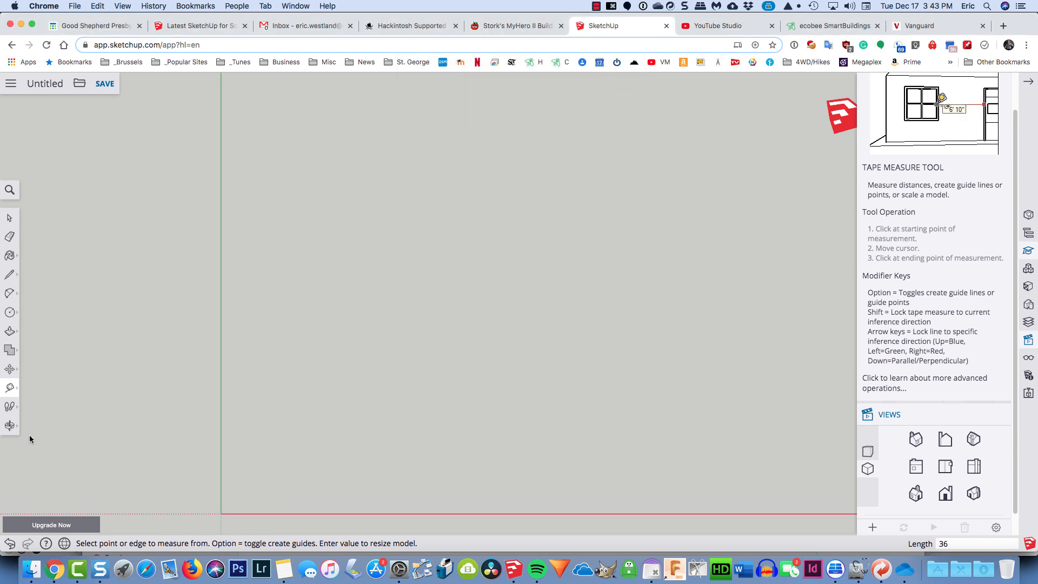
- Fit the resized floor plan in view and check the same doorway's width with Tape Measure
{"action": "left_click", "coordinate": [9, 426]}
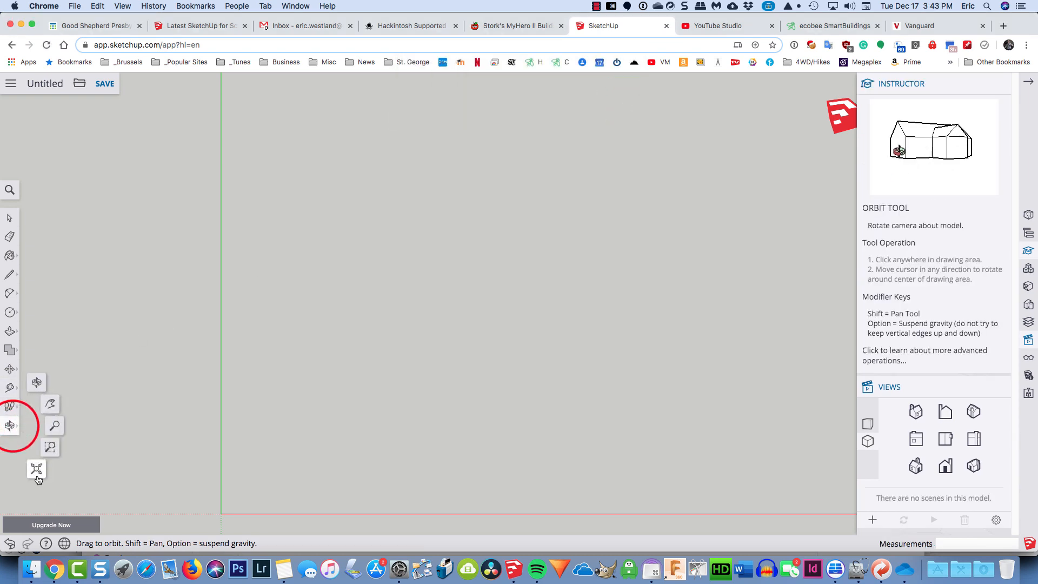
{"action": "left_click", "coordinate": [37, 470]}
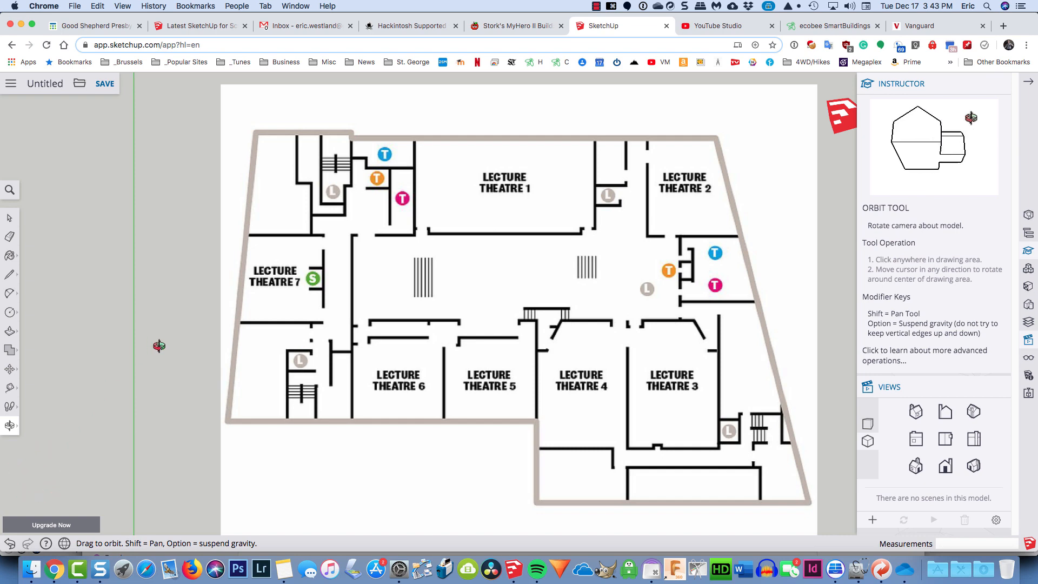
{"action": "key", "text": "t"}
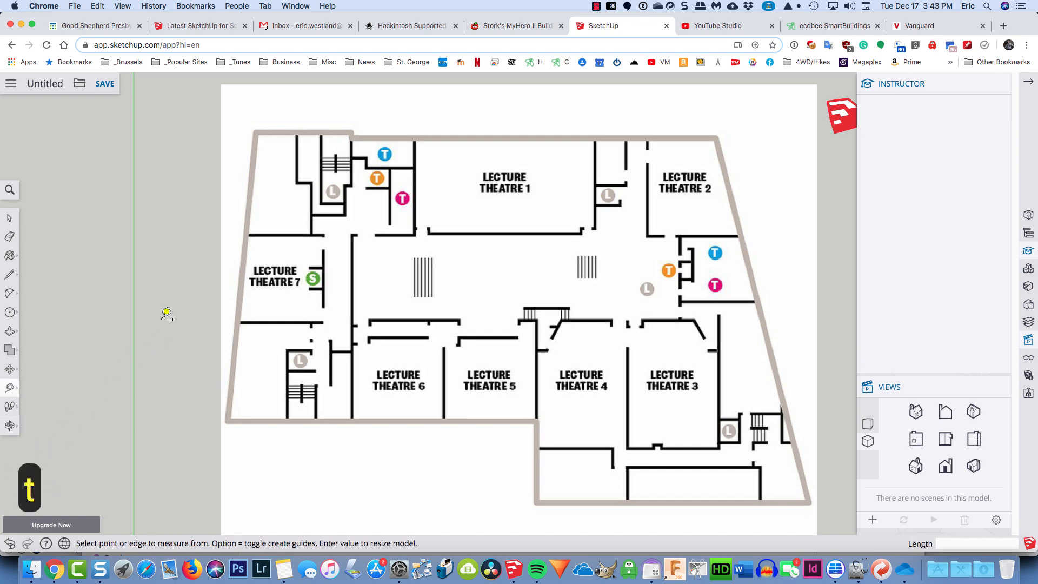
{"action": "scroll", "coordinate": [373, 254], "scroll_direction": "up", "scroll_amount": 5}
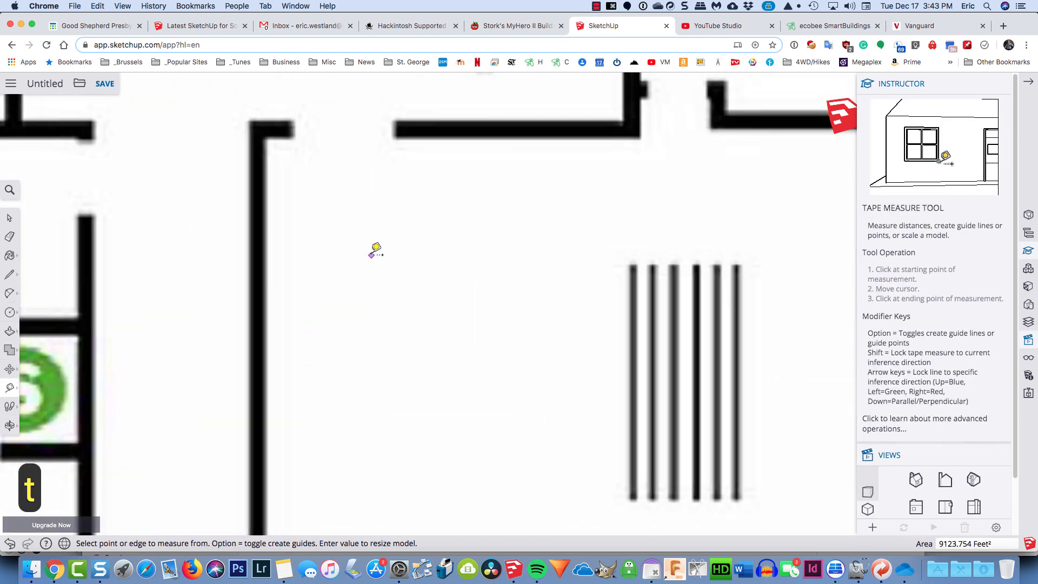
{"action": "left_click", "coordinate": [293, 130]}
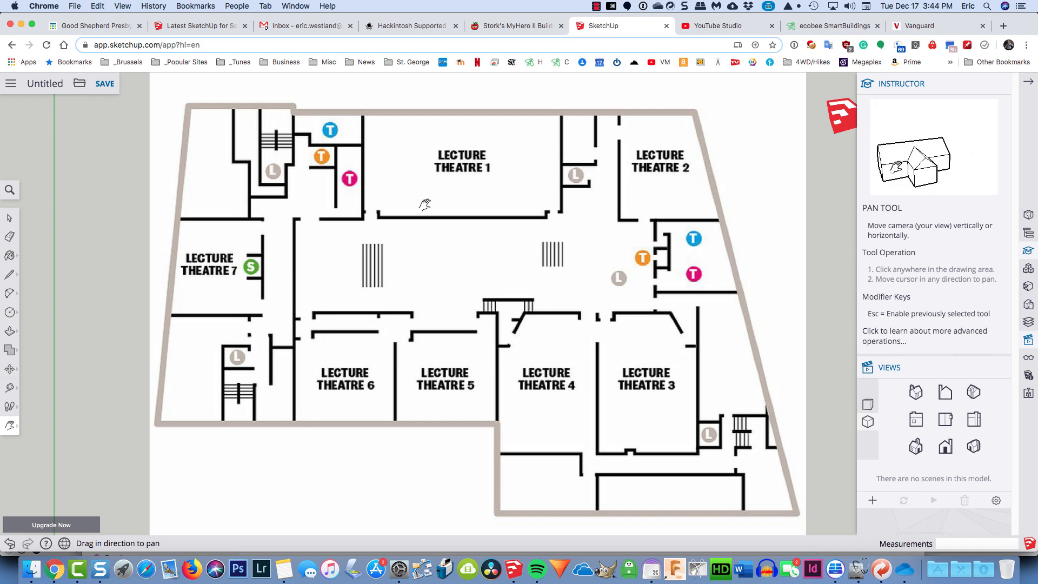
- Draw a horizontal line about 16' 1" long along the outer edge of the upper wall, starting at the building's upper-left corner
{"action": "scroll", "coordinate": [193, 136], "scroll_direction": "up", "scroll_amount": 5}
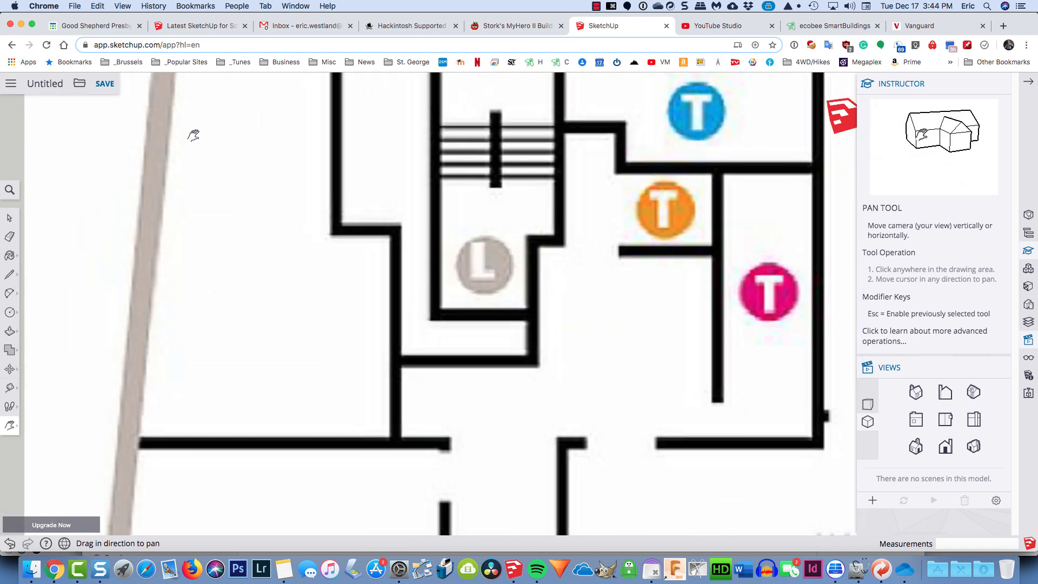
{"action": "left_click_drag", "start_coordinate": [239, 190], "coordinate": [285, 260]}
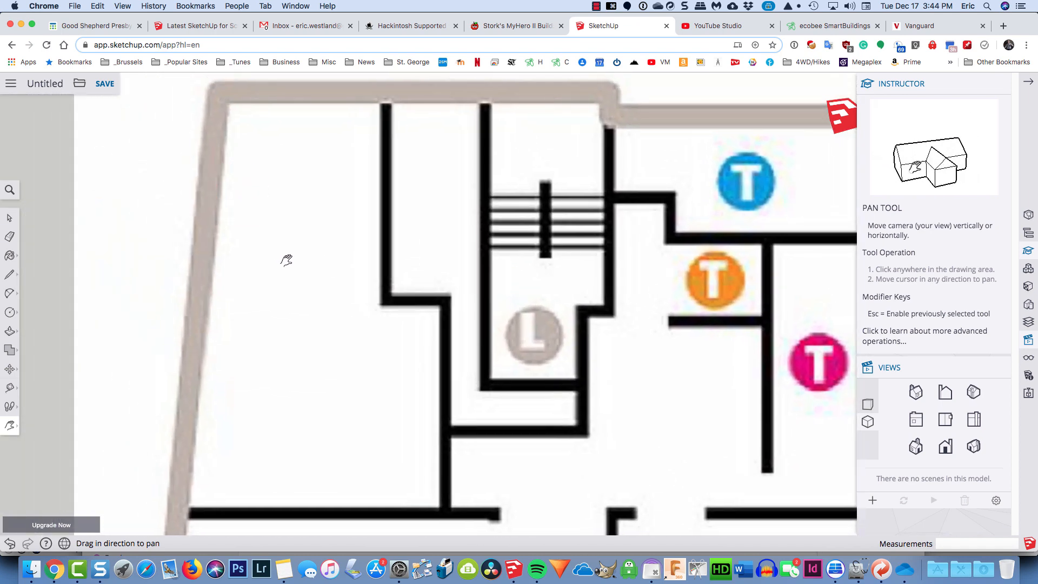
{"action": "scroll", "coordinate": [285, 259], "scroll_direction": "down", "scroll_amount": 2}
{"action": "scroll", "coordinate": [284, 258], "scroll_direction": "up", "scroll_amount": 3}
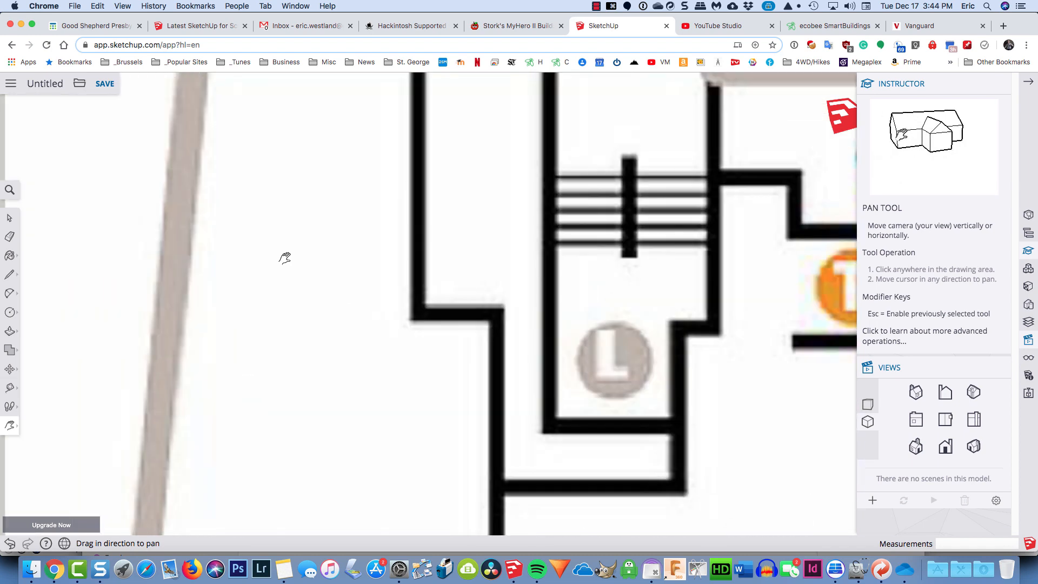
{"action": "scroll", "coordinate": [285, 258], "scroll_direction": "down", "scroll_amount": 2}
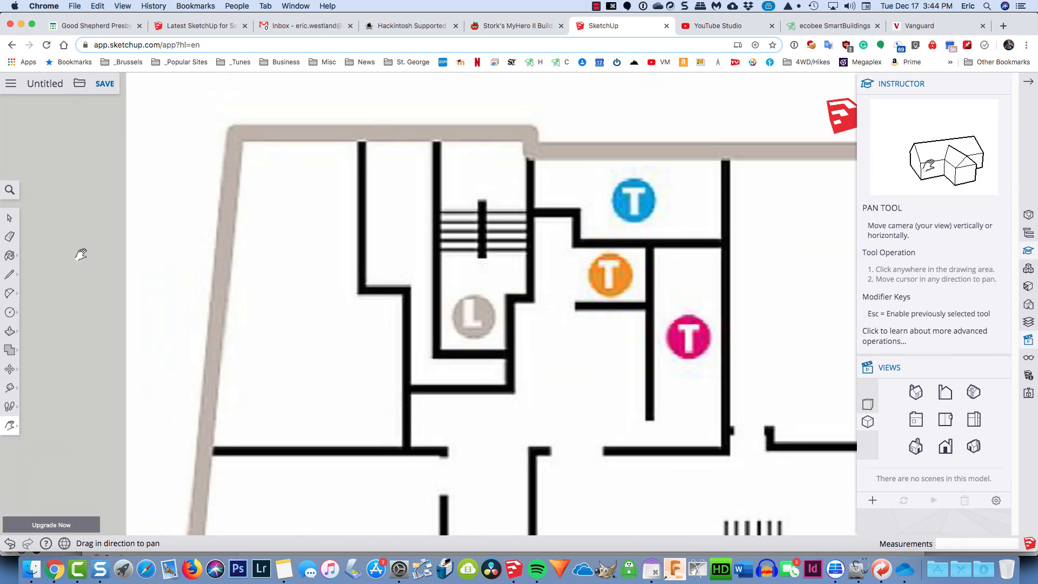
{"action": "left_click", "coordinate": [11, 274]}
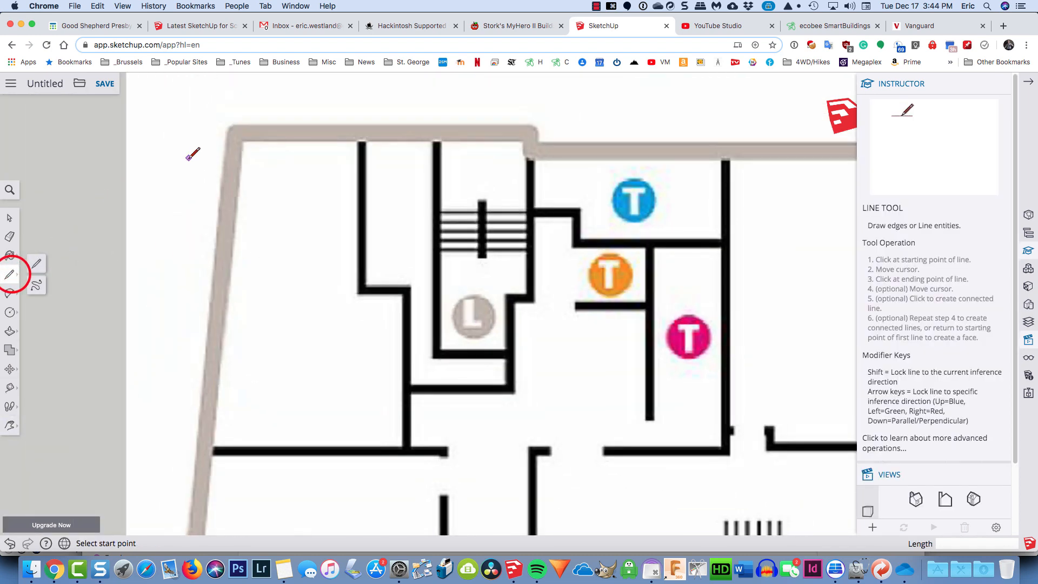
{"action": "left_click", "coordinate": [230, 125]}
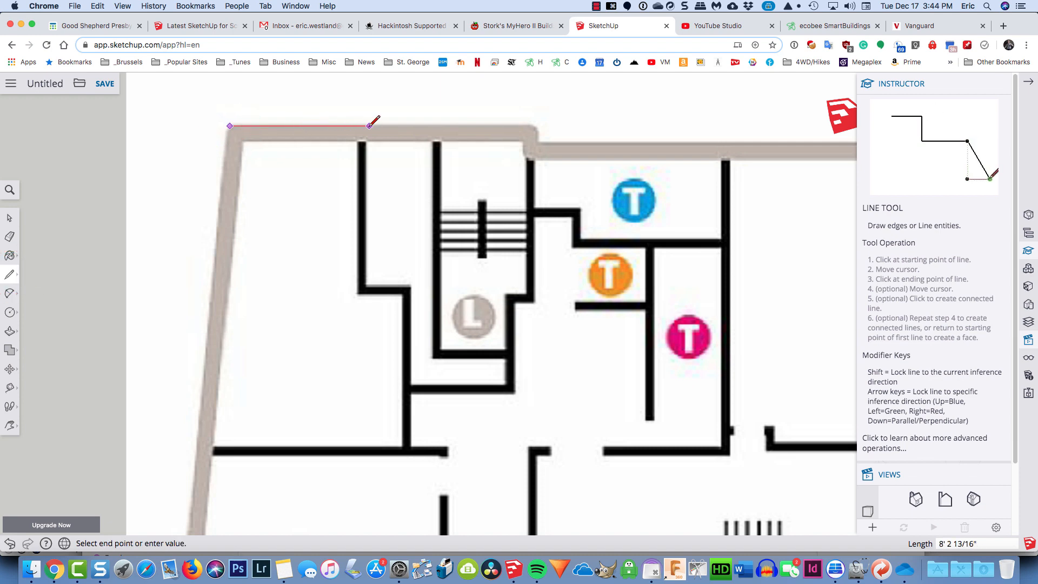
{"action": "left_click", "coordinate": [502, 125]}
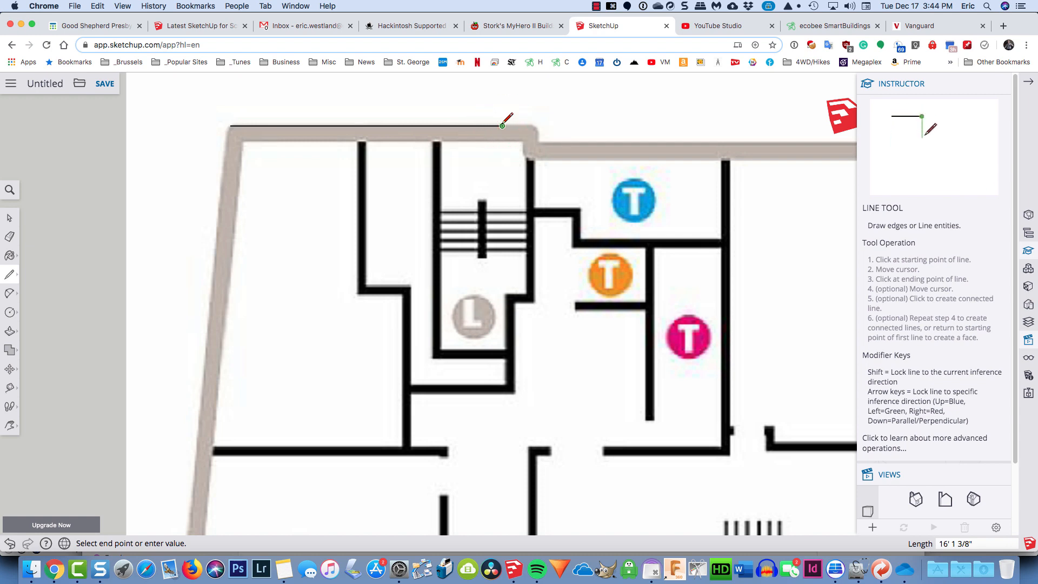
{"action": "key", "text": "Escape"}
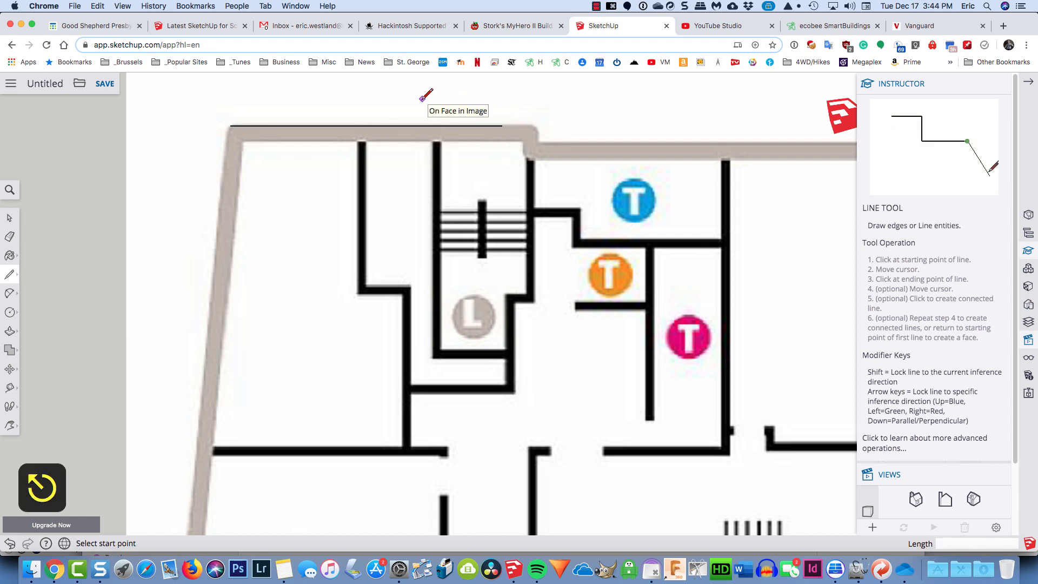
- Offset a Tape Measure guide line downward from the traced wall line, across the building's upper-left room
{"action": "key", "text": "t"}
{"action": "left_click", "coordinate": [328, 125]}
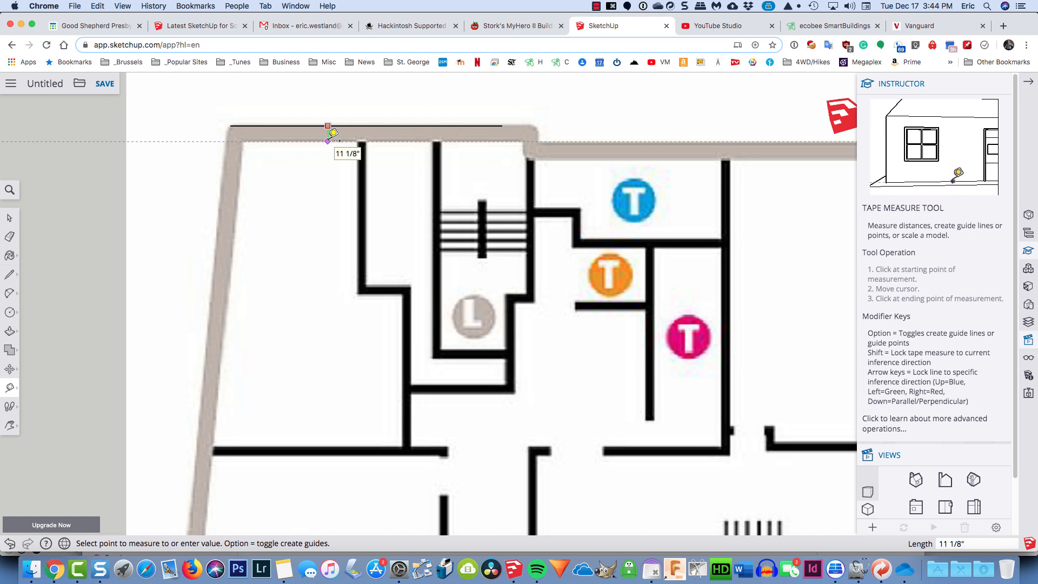
{"action": "left_click", "coordinate": [330, 193]}
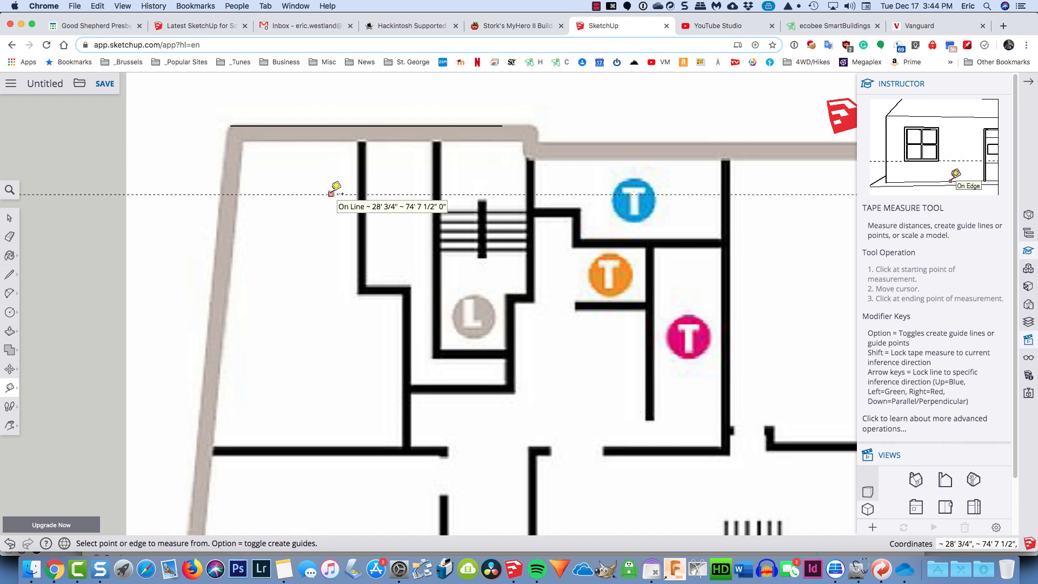
- Set the upper wall's guide offset to 11 inches, and place a parallel guide about 8' 6" below it along the short jog wall's upper edge
{"action": "type", "text": "11"}
{"action": "key", "text": "Return"}
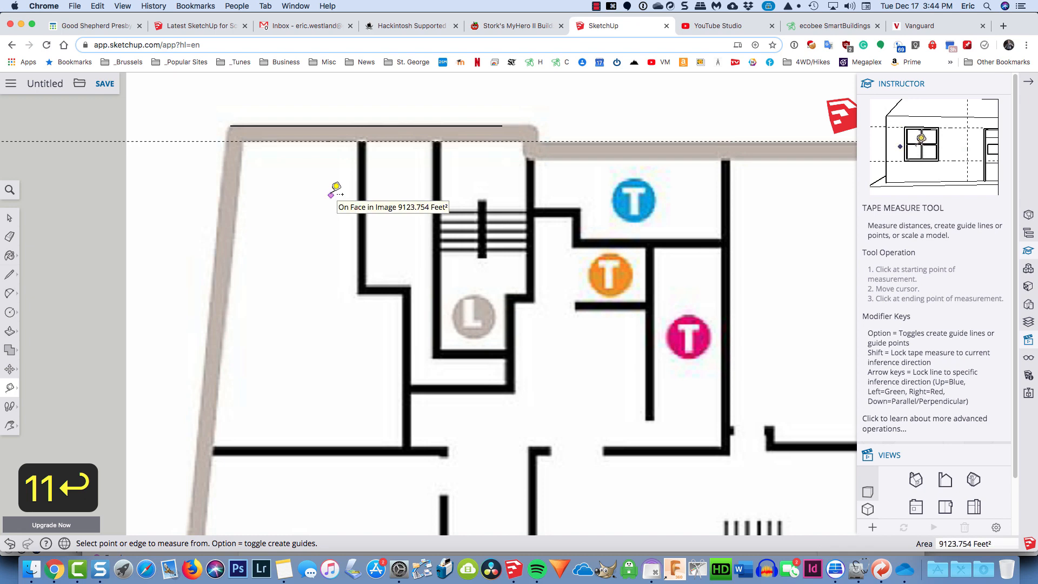
{"action": "left_click", "coordinate": [320, 141]}
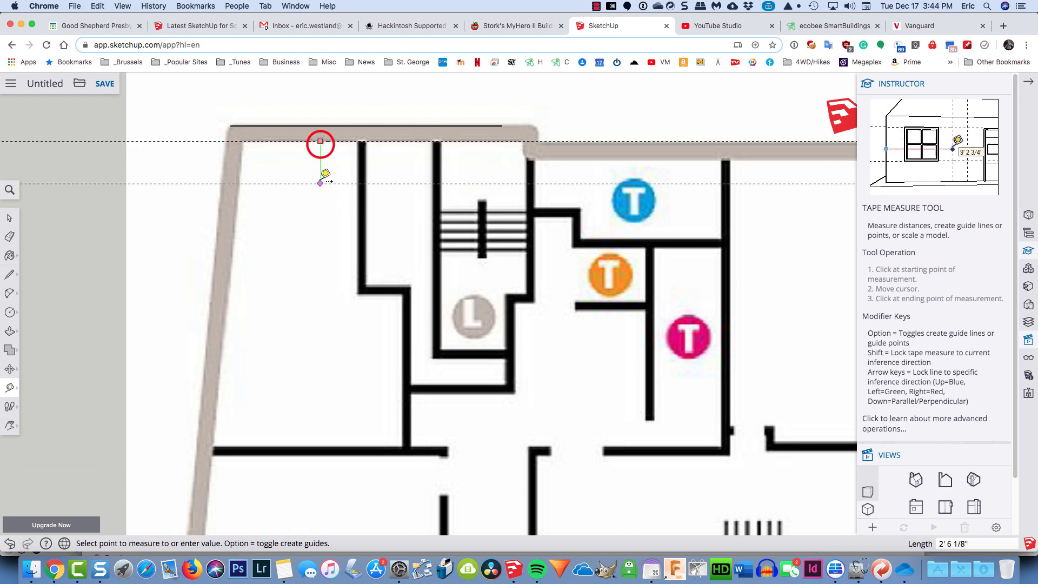
{"action": "left_click", "coordinate": [383, 283]}
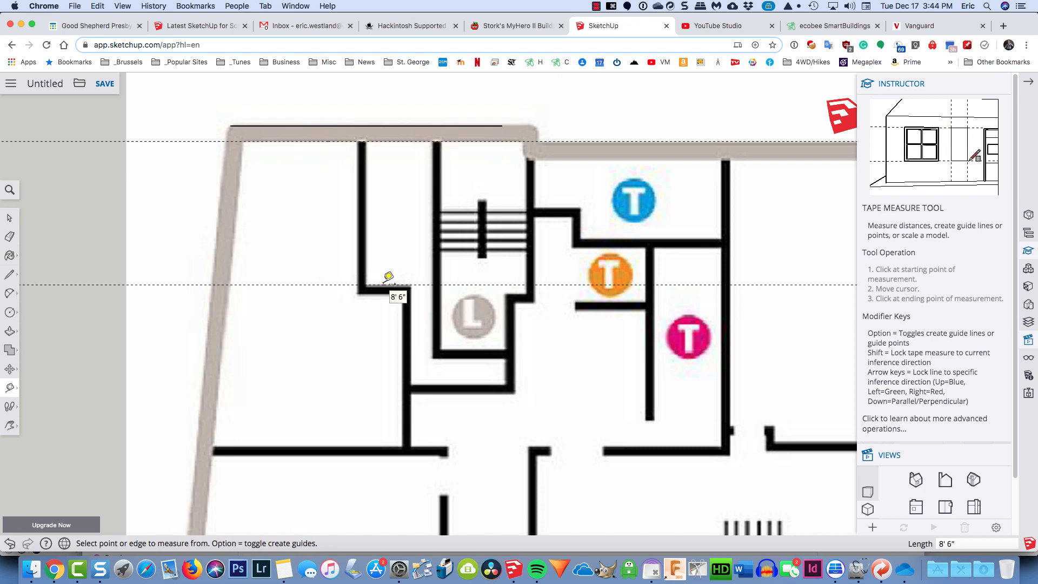
- Offset a guide 6 inches downward from the jog wall's upper-edge guide to mark its wall thickness
{"action": "left_click", "coordinate": [330, 284]}
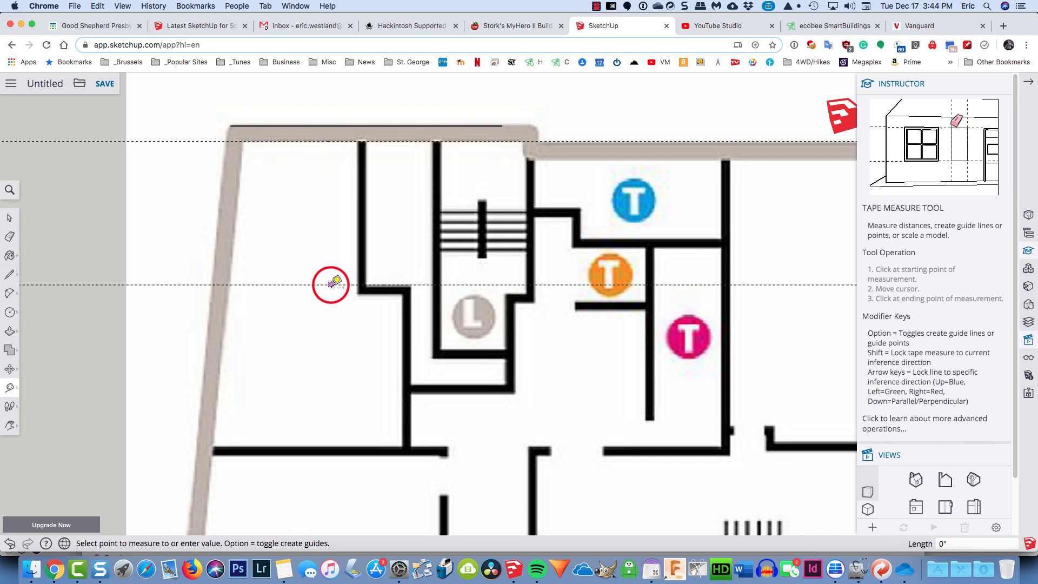
{"action": "left_click", "coordinate": [332, 329]}
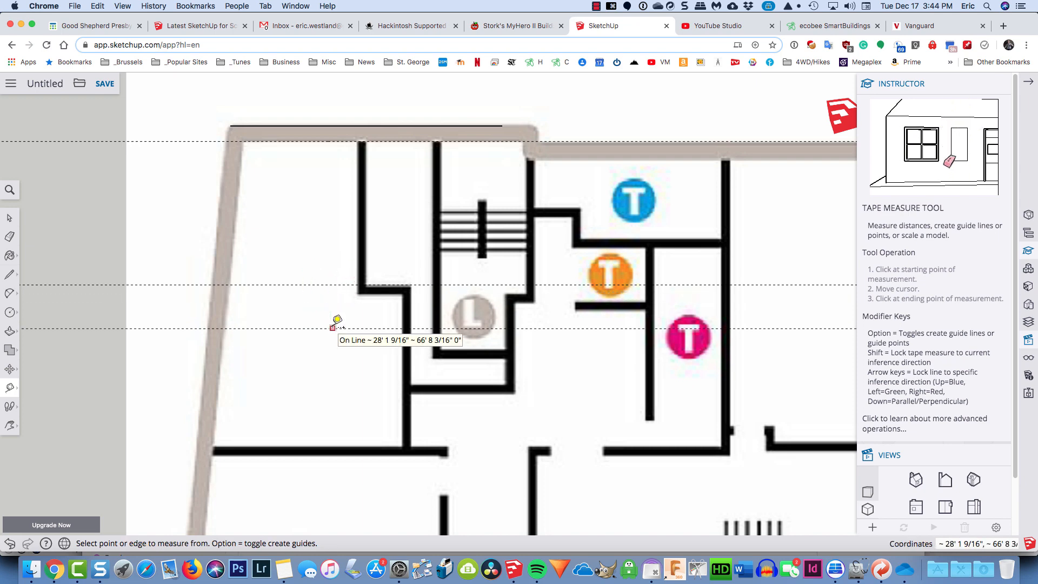
{"action": "type", "text": "6"}
{"action": "key", "text": "Return"}
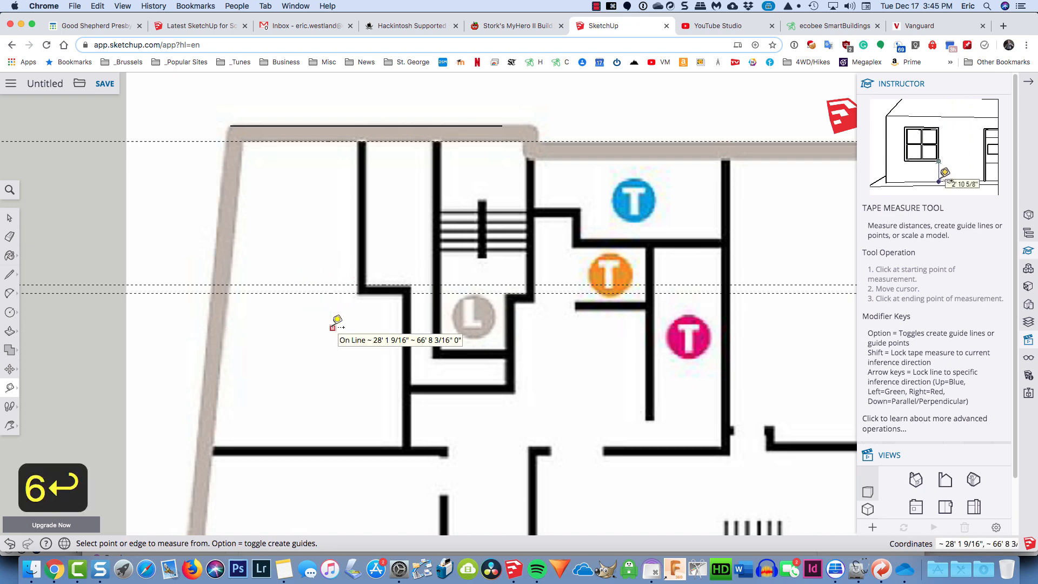
- Place a guide along the upper edge of the room's lower wall and offset another guide 6 inches below it
{"action": "left_click", "coordinate": [319, 293]}
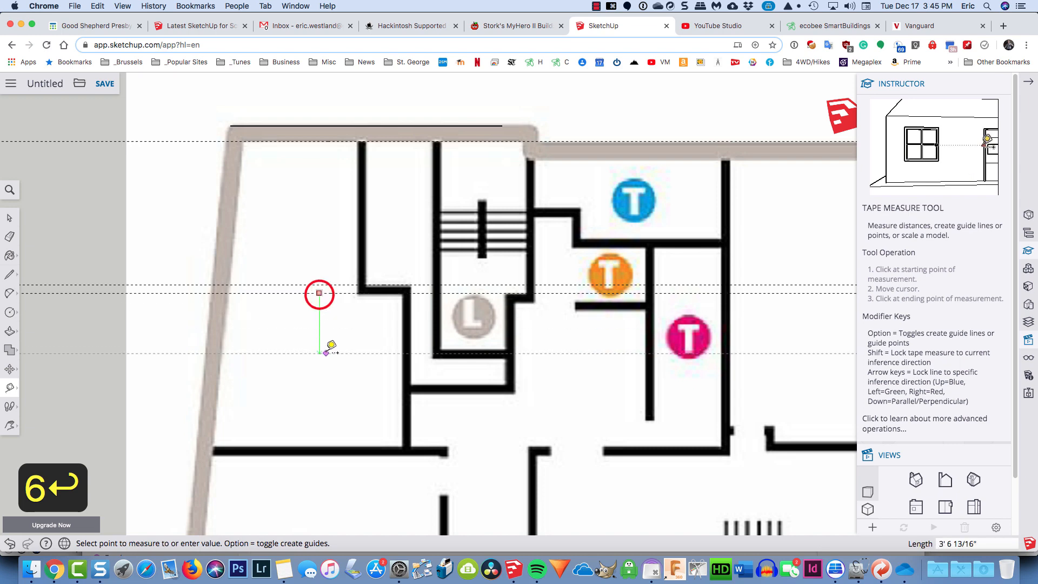
{"action": "left_click", "coordinate": [337, 445]}
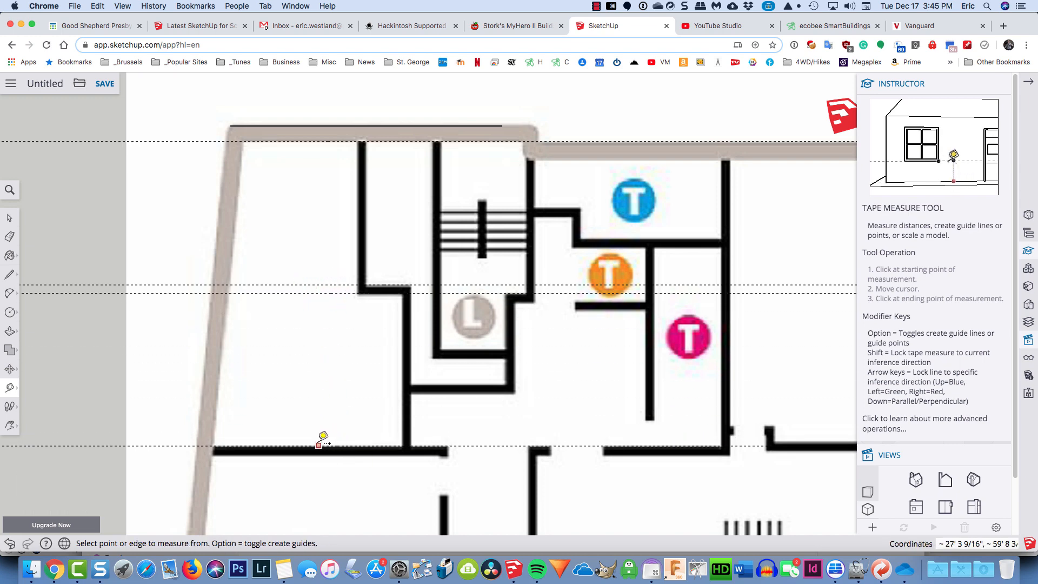
{"action": "left_click", "coordinate": [318, 444]}
{"action": "left_click", "coordinate": [323, 479]}
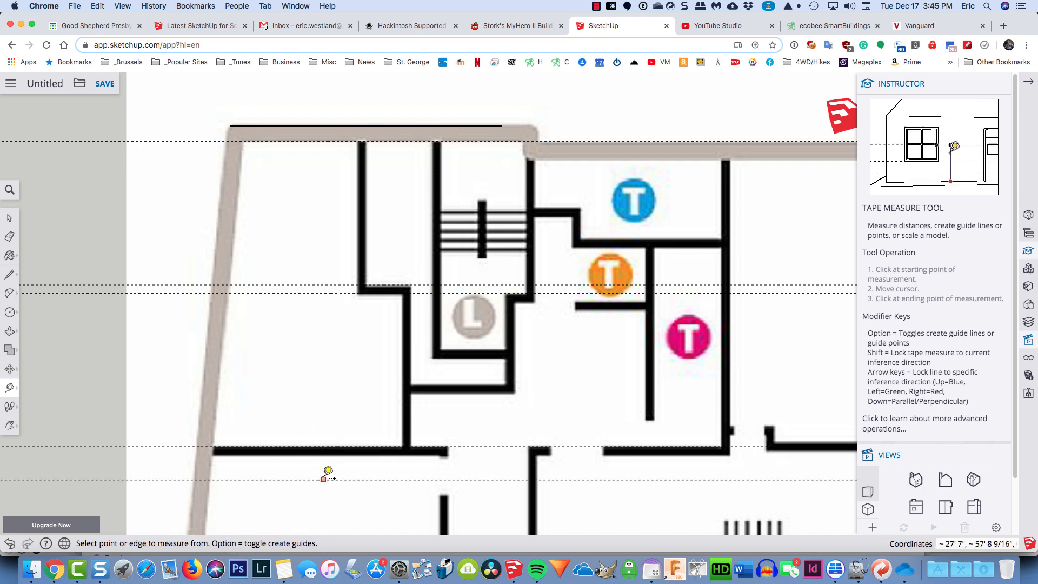
{"action": "type", "text": "6"}
{"action": "key", "text": "Return"}
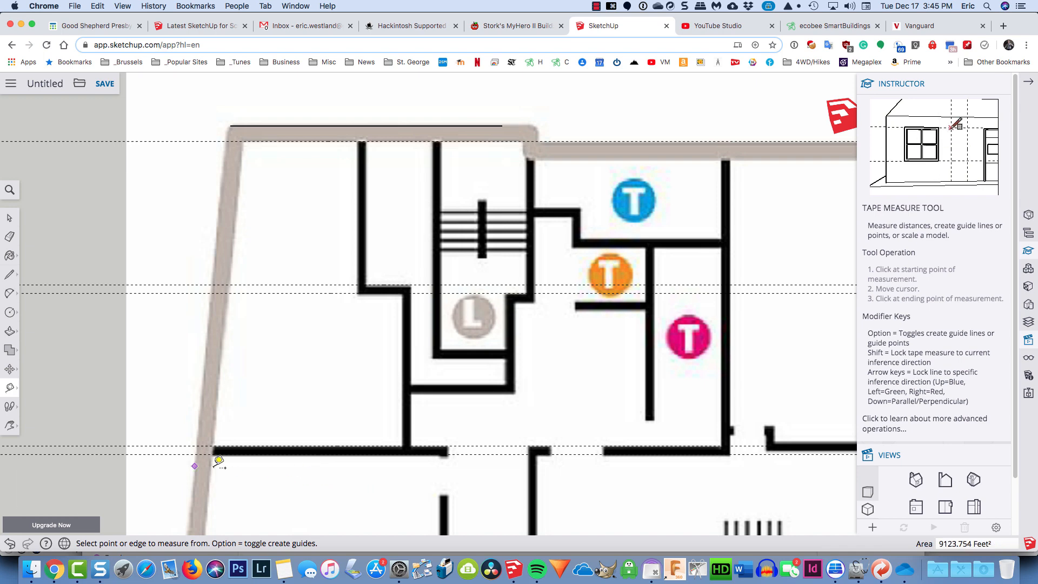
- Create a Protractor guide at about 84.4 degrees to the horizontal guide, along the outer edge of the slanted left exterior wall
{"action": "left_click", "coordinate": [11, 389]}
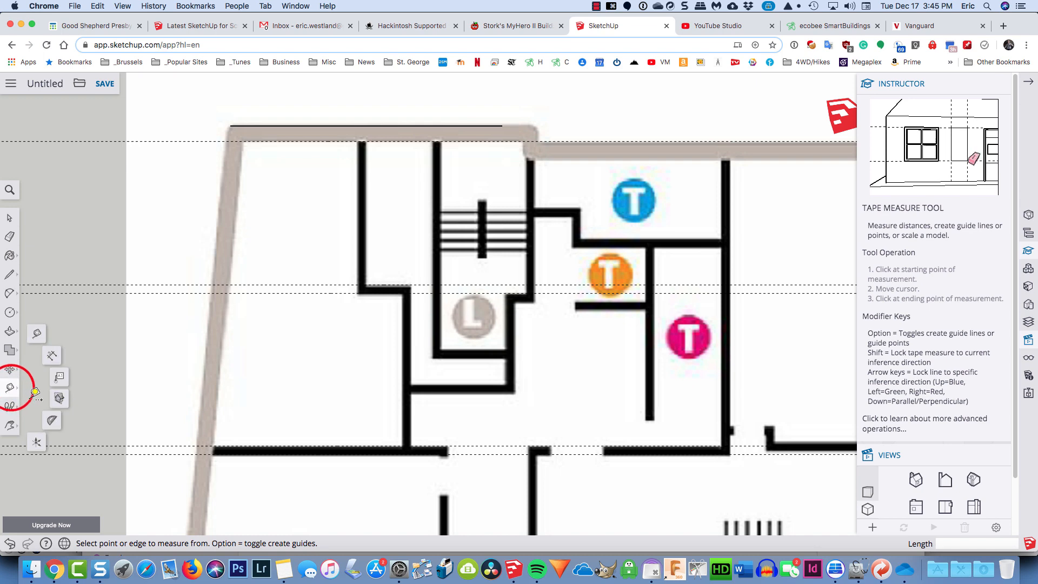
{"action": "left_click", "coordinate": [51, 416]}
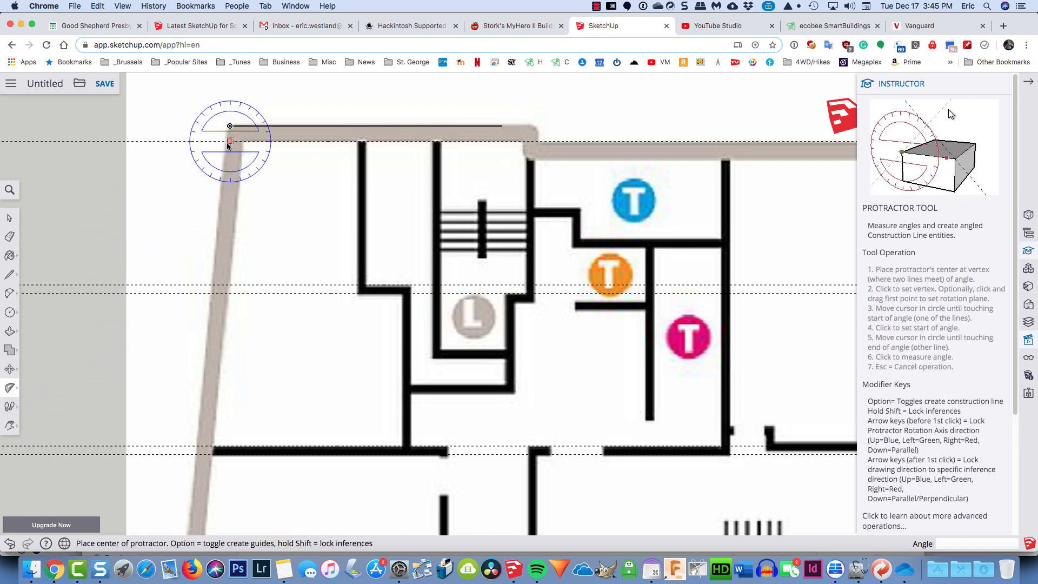
{"action": "scroll", "coordinate": [228, 145], "scroll_direction": "up", "scroll_amount": 5}
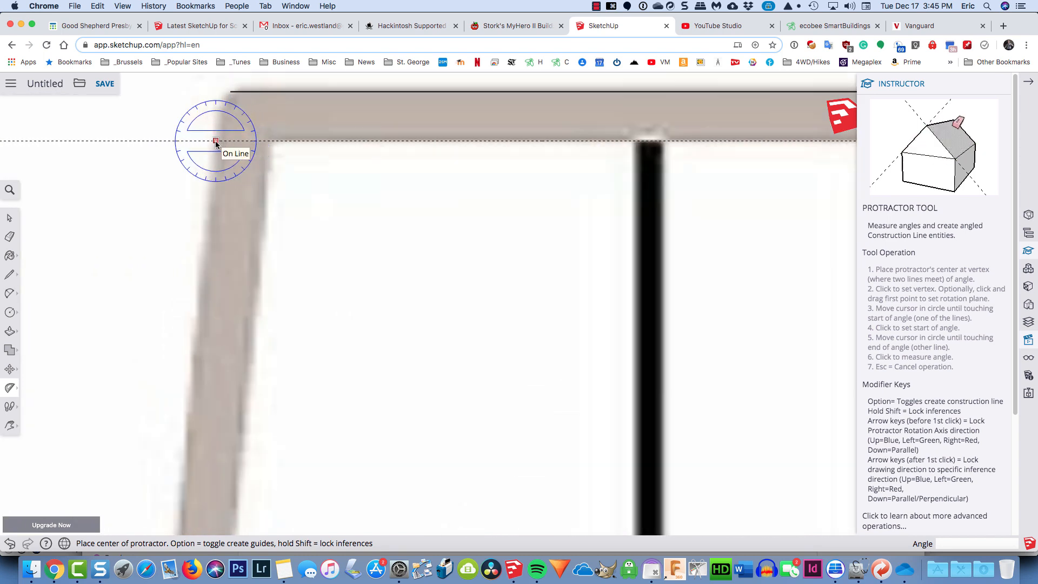
{"action": "left_click", "coordinate": [215, 141]}
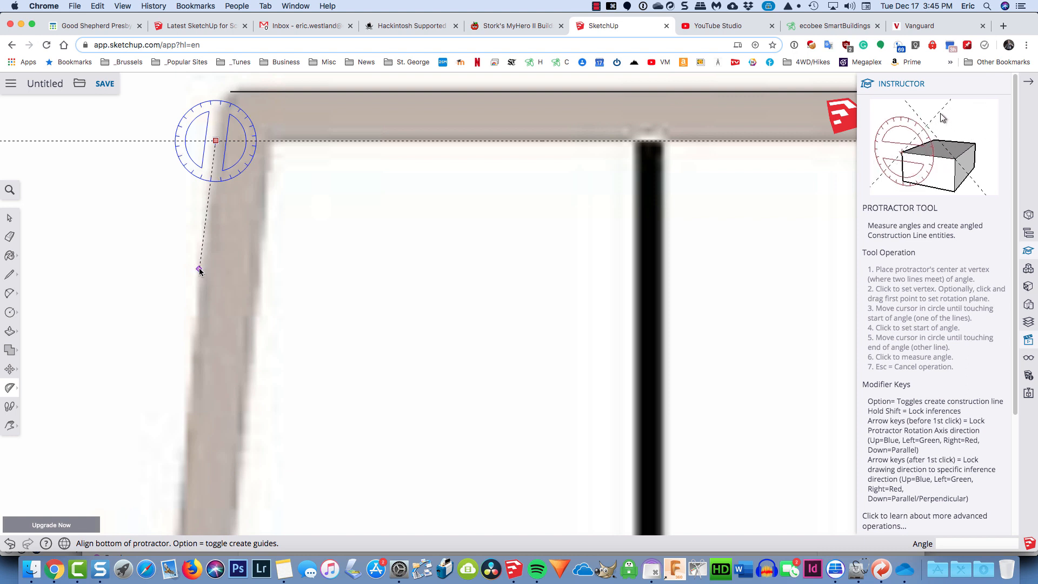
{"action": "left_click", "coordinate": [110, 141]}
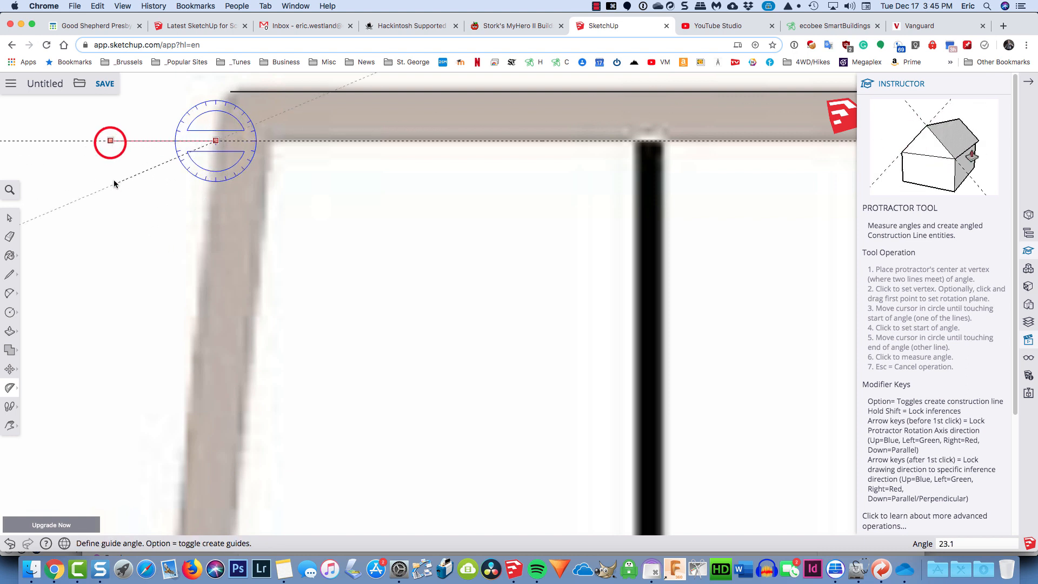
{"action": "left_click", "coordinate": [203, 274]}
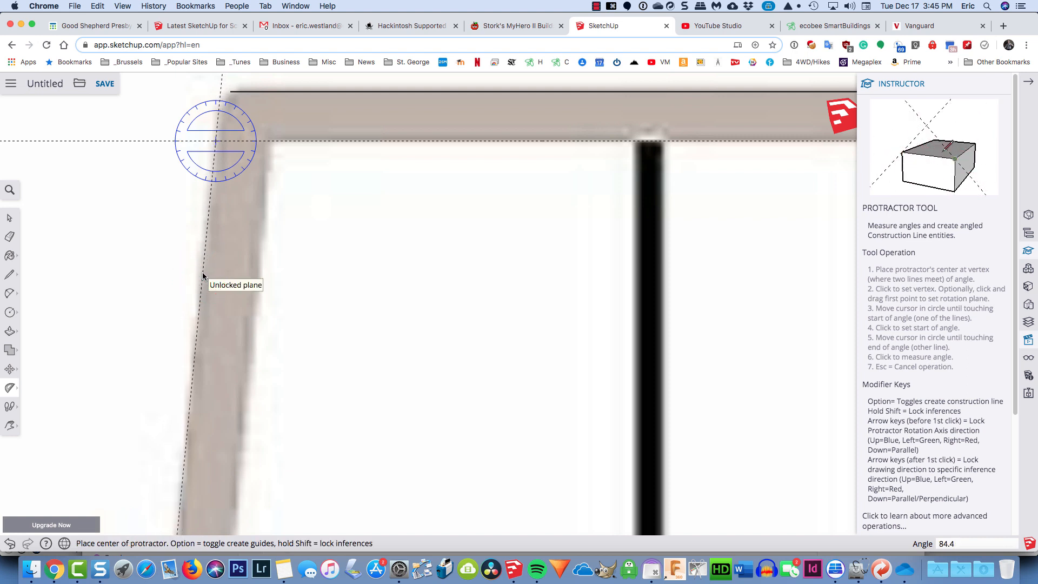
- Offset a Tape Measure guide 11 inches inward from the slanted exterior wall's angled guide
{"action": "key", "text": "t"}
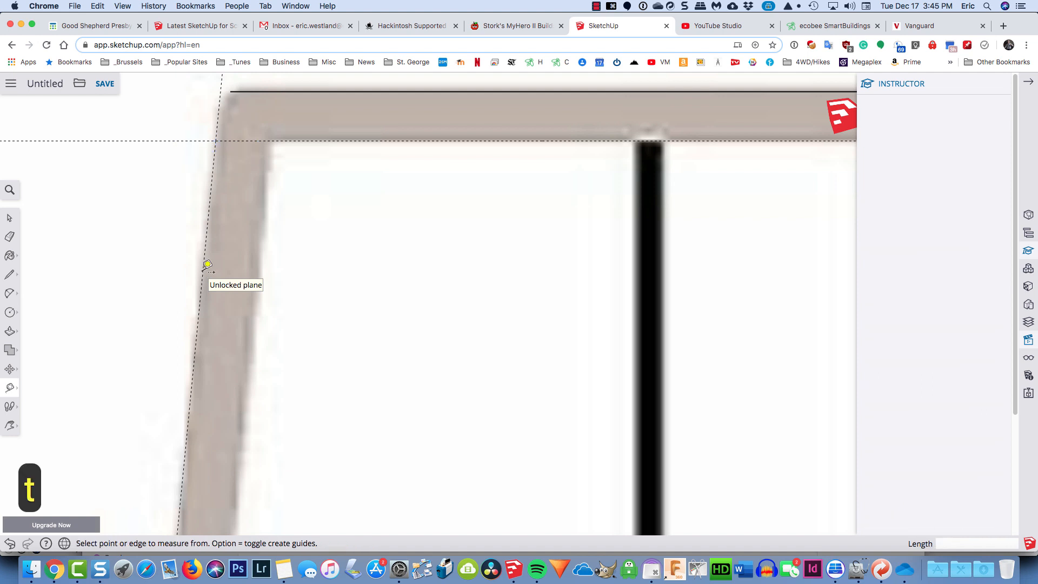
{"action": "left_click", "coordinate": [203, 270]}
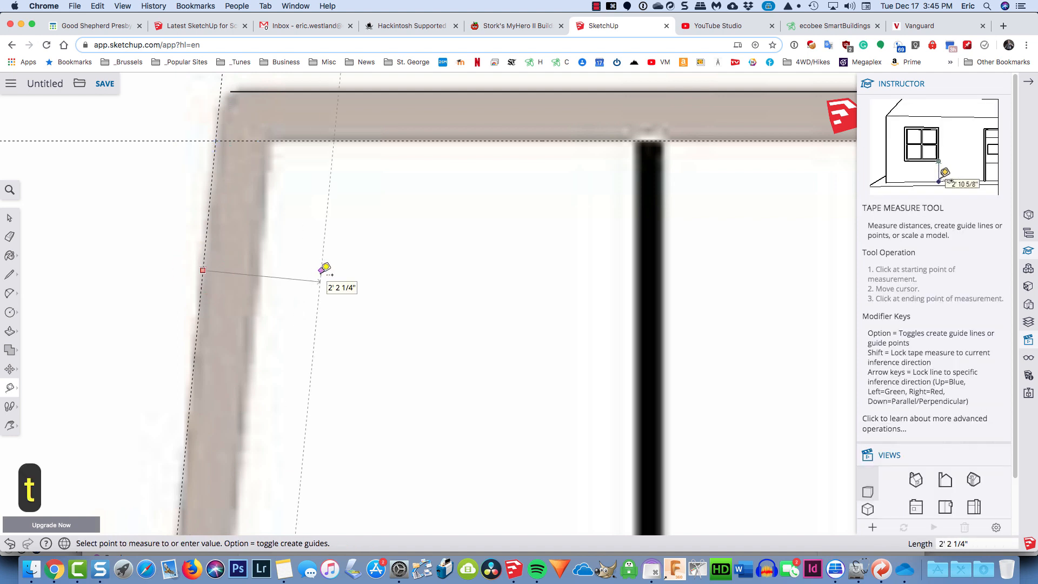
{"action": "type", "text": "11"}
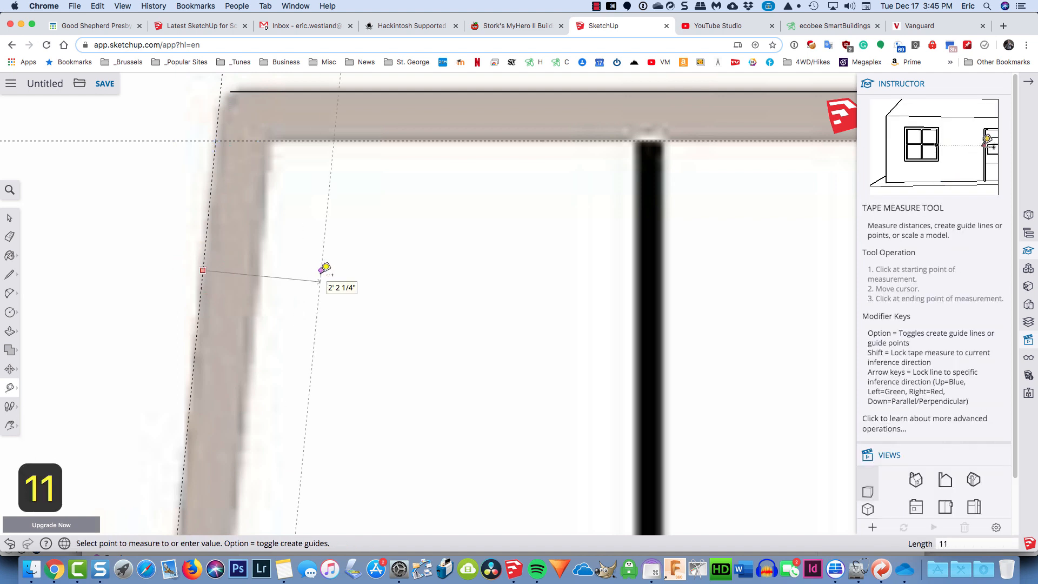
{"action": "key", "text": "Return"}
{"action": "scroll", "coordinate": [325, 270], "scroll_direction": "down", "scroll_amount": 5}
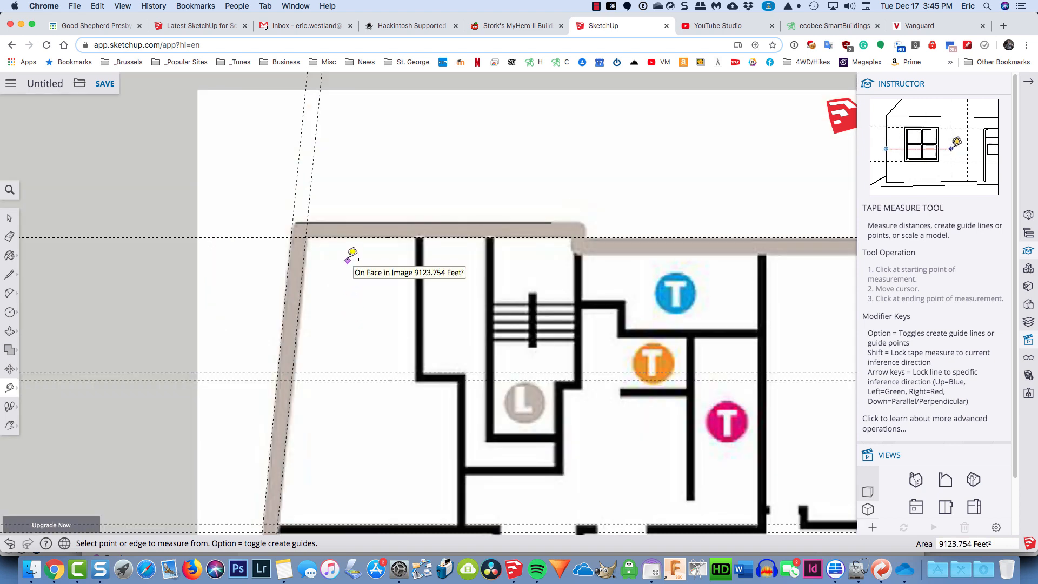
- Create a 90-degree Protractor guide along the left edge of the room's vertical partition, starting where it meets the upper exterior wall
{"action": "scroll", "coordinate": [308, 274], "scroll_direction": "up", "scroll_amount": 5}
{"action": "left_click", "coordinate": [10, 388]}
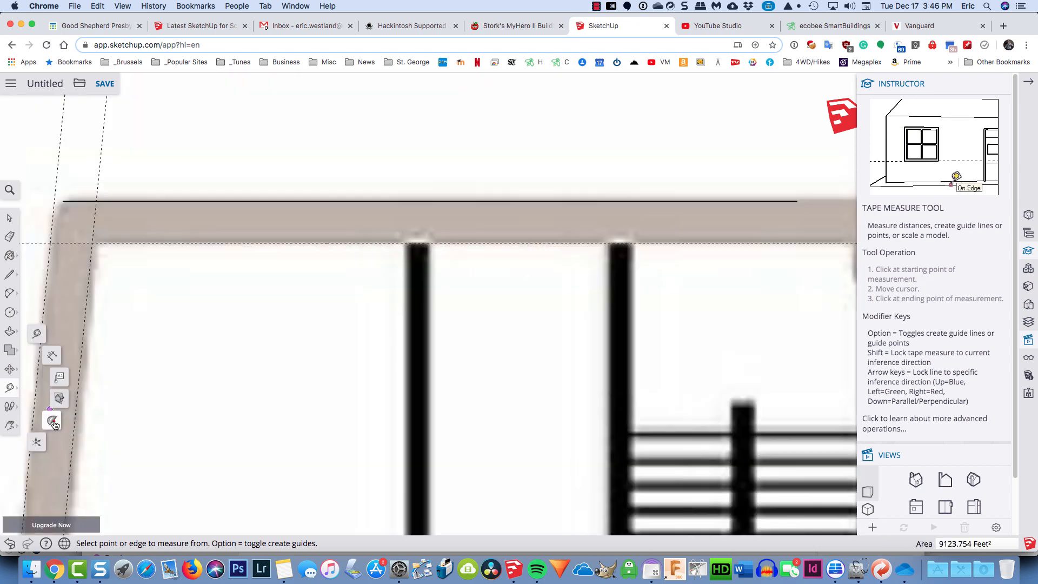
{"action": "left_click", "coordinate": [54, 421]}
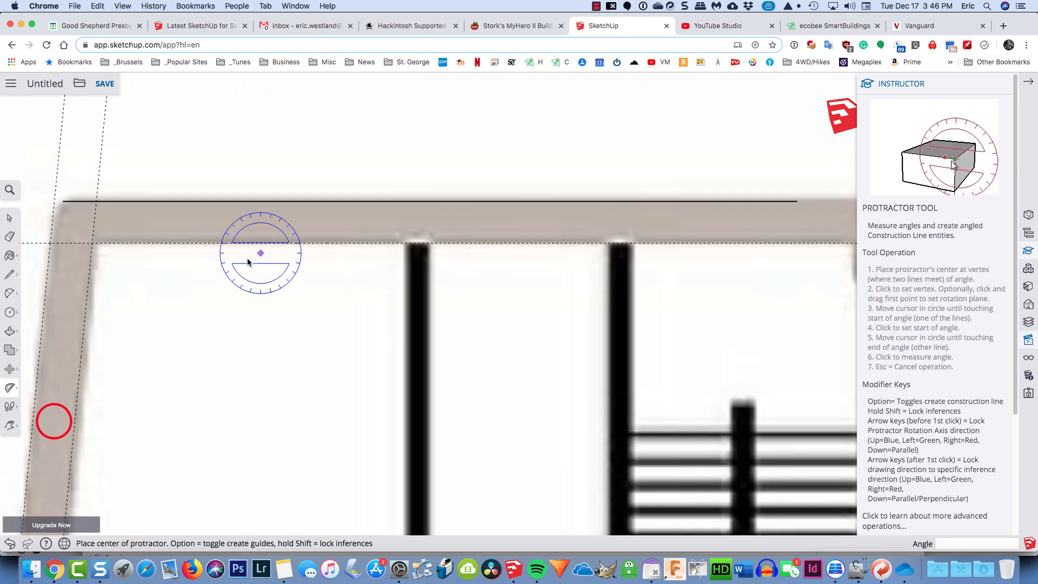
{"action": "left_click", "coordinate": [403, 243]}
{"action": "left_click", "coordinate": [306, 243]}
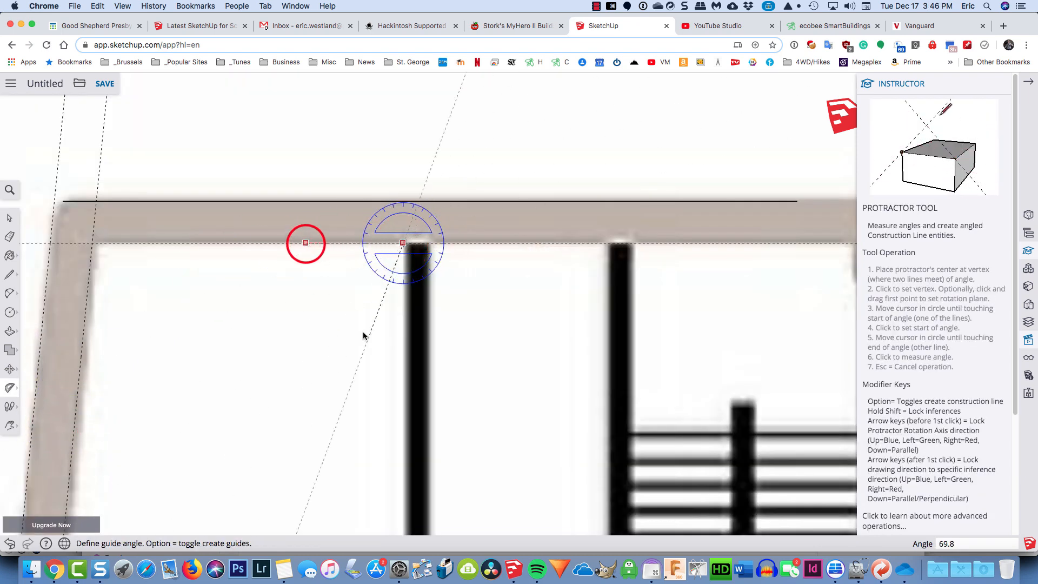
{"action": "left_click", "coordinate": [403, 350]}
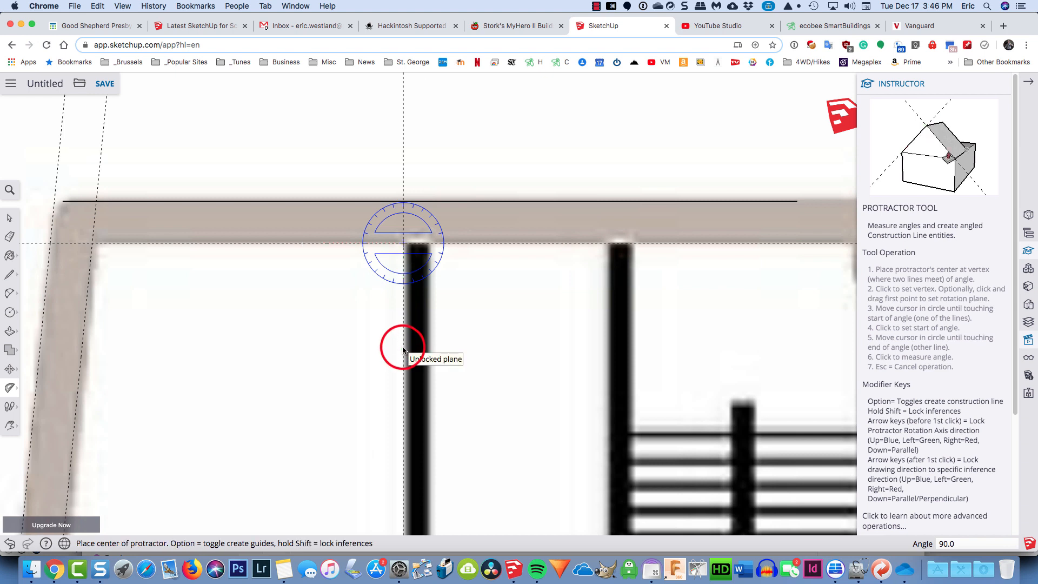
- Offset a Tape Measure guide 6 inches to the right of the partition's left-edge guide
{"action": "key", "text": "t"}
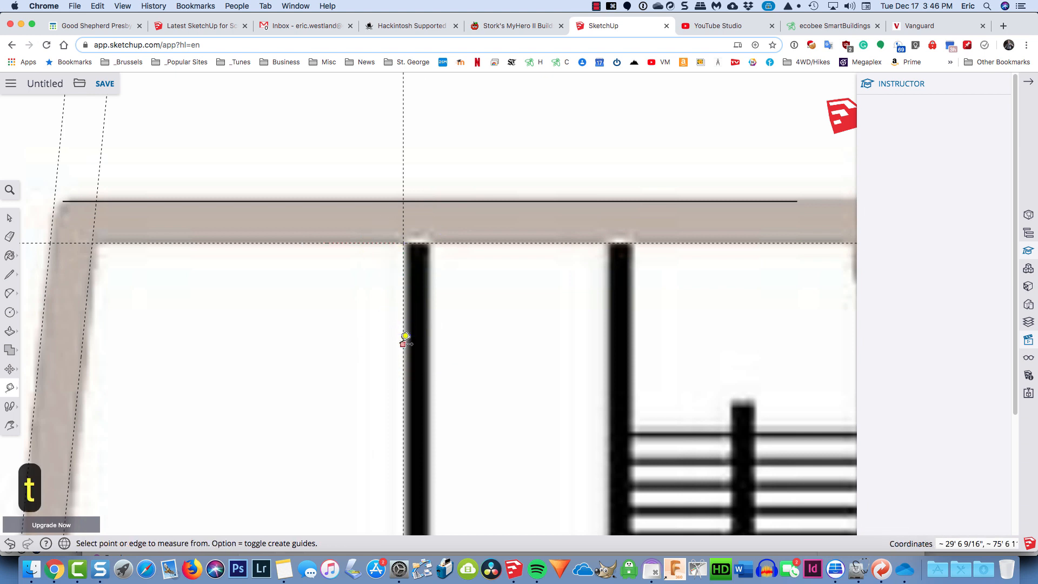
{"action": "left_click", "coordinate": [402, 292]}
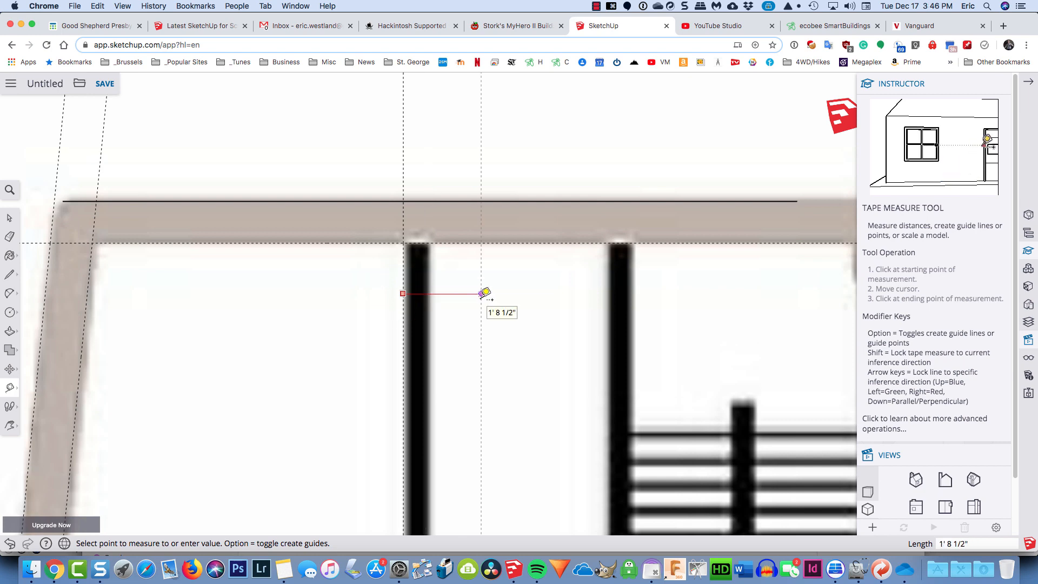
{"action": "type", "text": "6"}
{"action": "key", "text": "Return"}
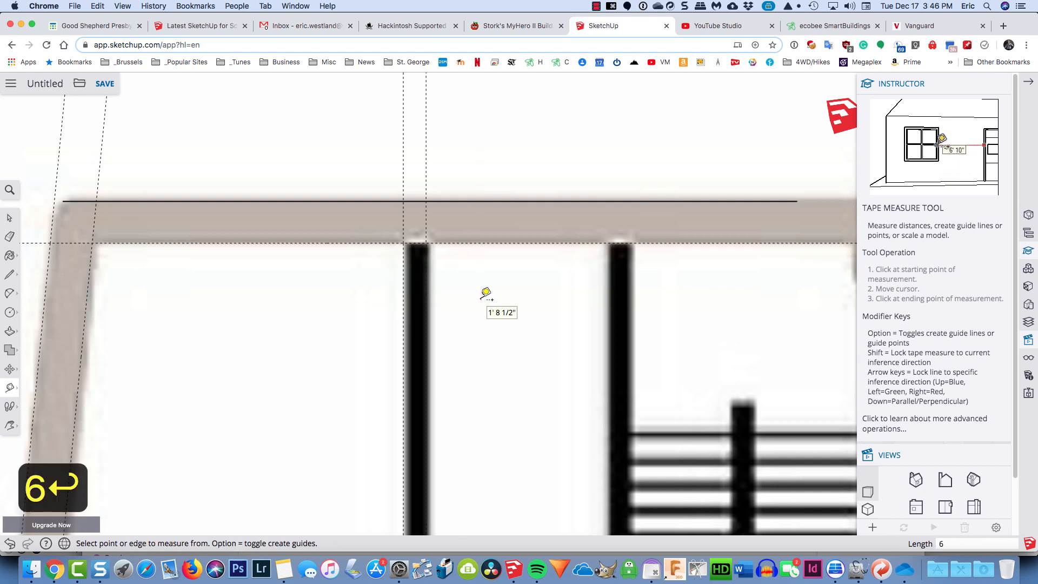
- Offset a guide about 2' 2" right from the partition's right-edge guide to the left edge of the vertical wall below the jog
{"action": "scroll", "coordinate": [486, 292], "scroll_direction": "down", "scroll_amount": 5}
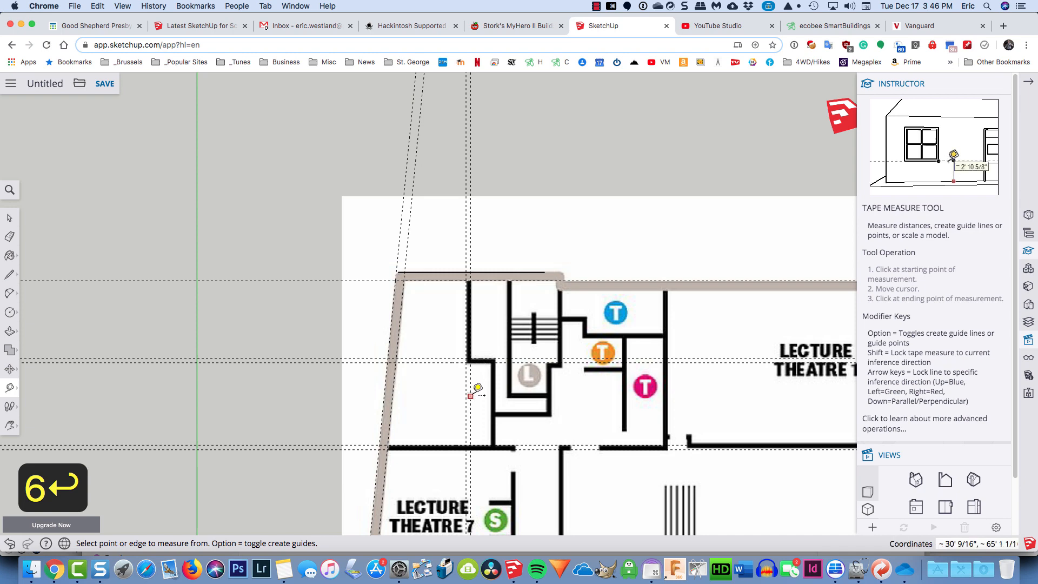
{"action": "left_click", "coordinate": [470, 398]}
{"action": "scroll", "coordinate": [497, 386], "scroll_direction": "up", "scroll_amount": 10}
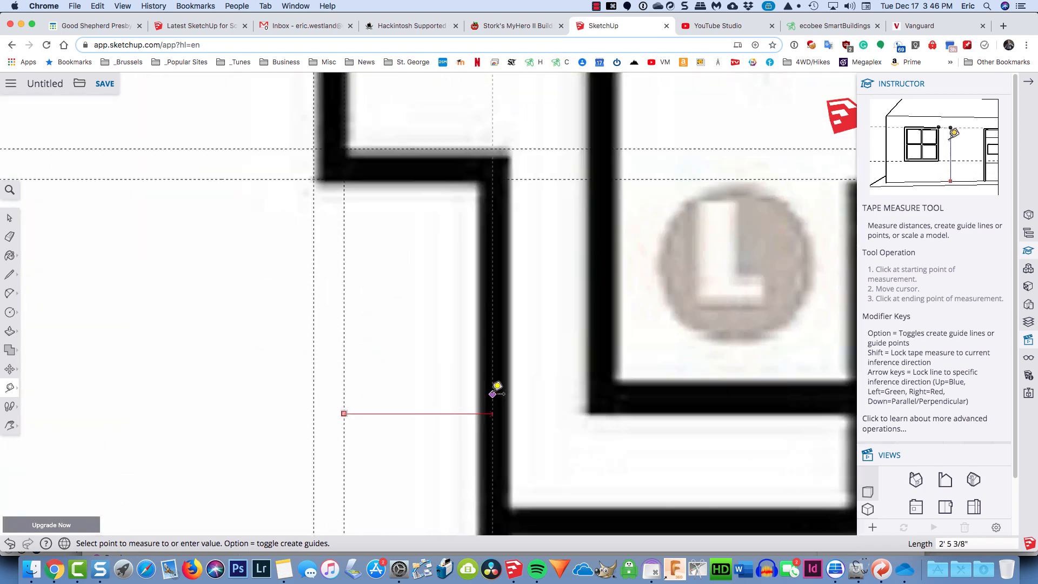
{"action": "left_click", "coordinate": [444, 396]}
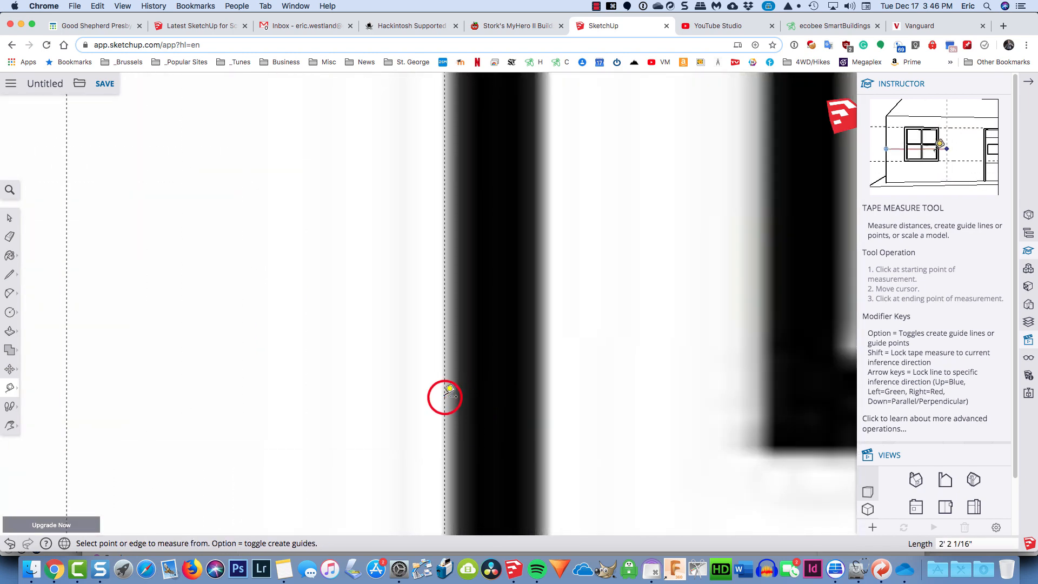
- Offset a guide 6 inches to the right of the lower vertical wall's left-edge guide
{"action": "left_click", "coordinate": [445, 397]}
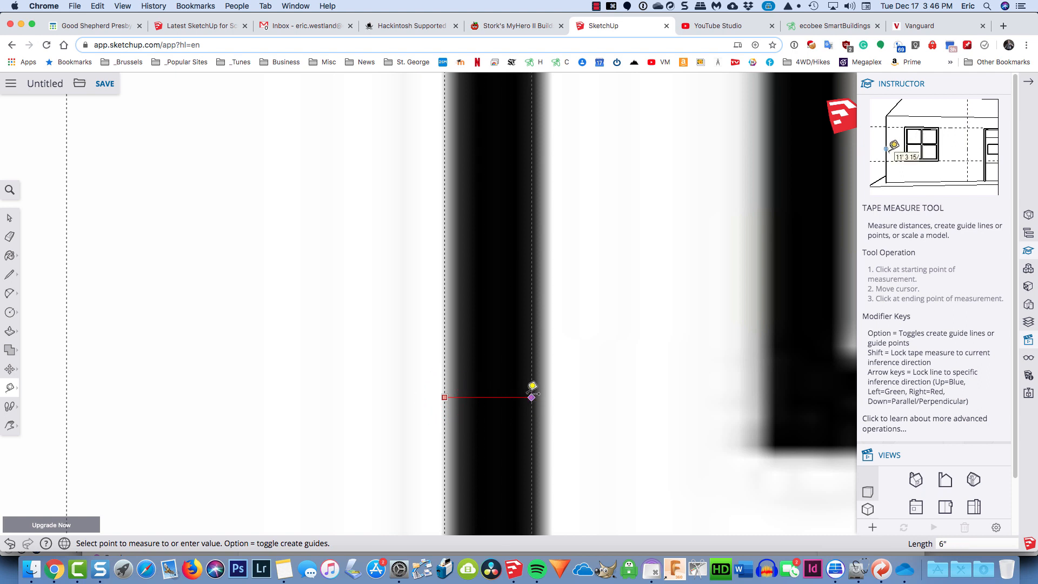
{"action": "left_click", "coordinate": [585, 381]}
{"action": "type", "text": "6"}
{"action": "key", "text": "Return"}
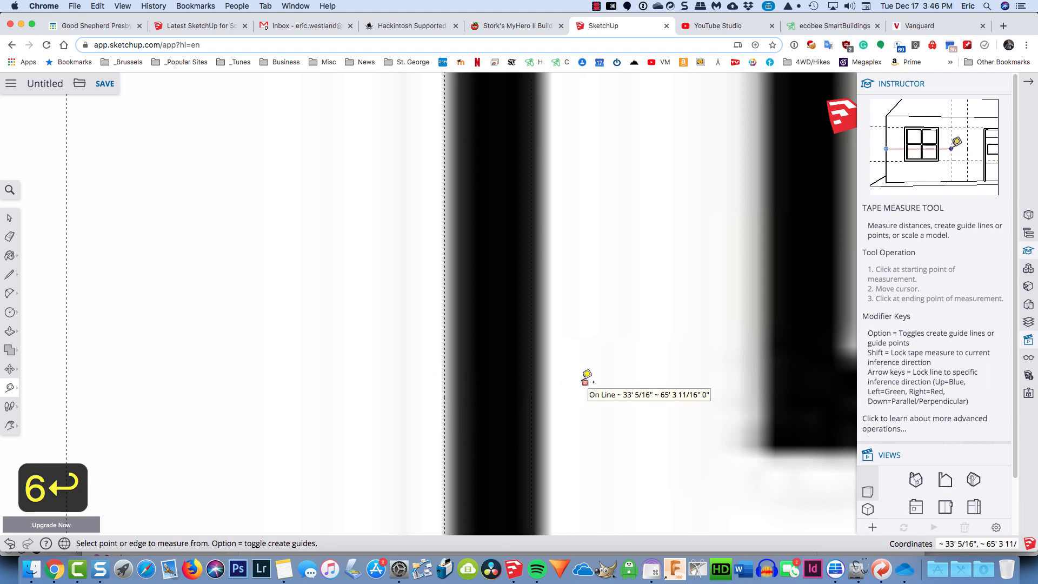
- Offset another Tape Measure guide 6 inches from the lower vertical wall's left-edge guide, along the wall's right edge
{"action": "scroll", "coordinate": [586, 378], "scroll_direction": "down", "scroll_amount": 3}
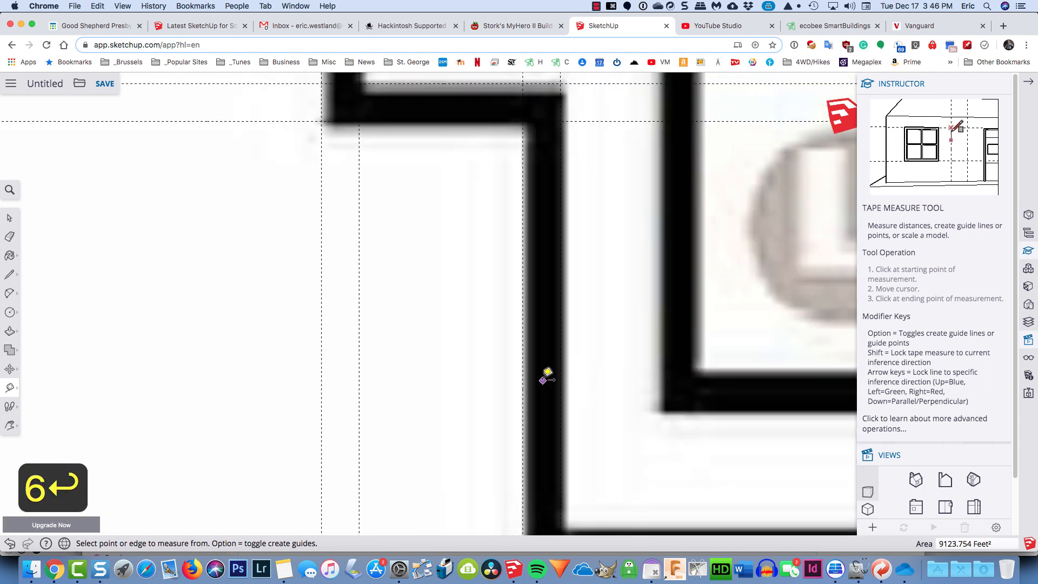
{"action": "left_click", "coordinate": [522, 385]}
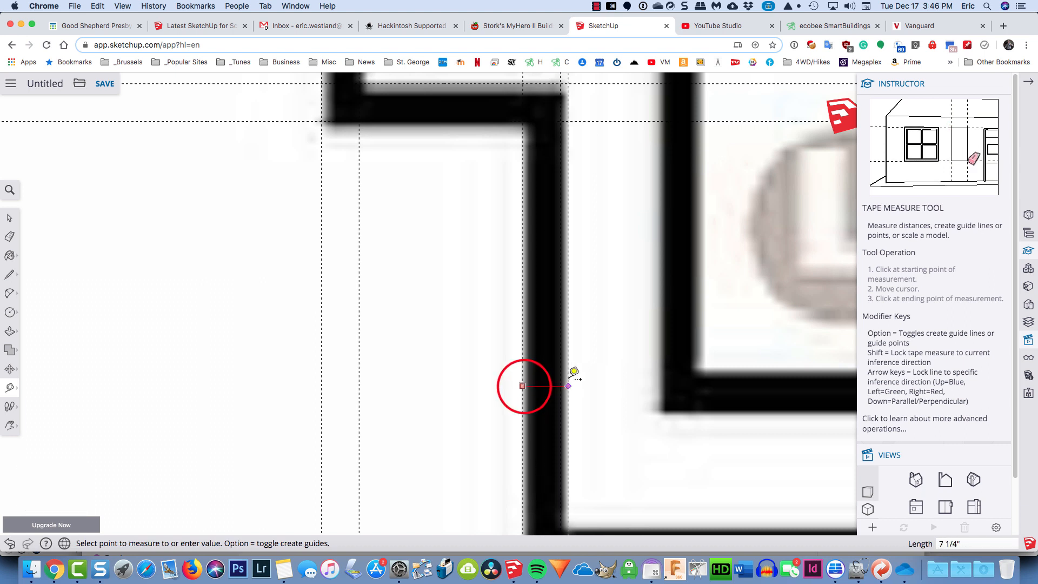
{"action": "left_click", "coordinate": [591, 379]}
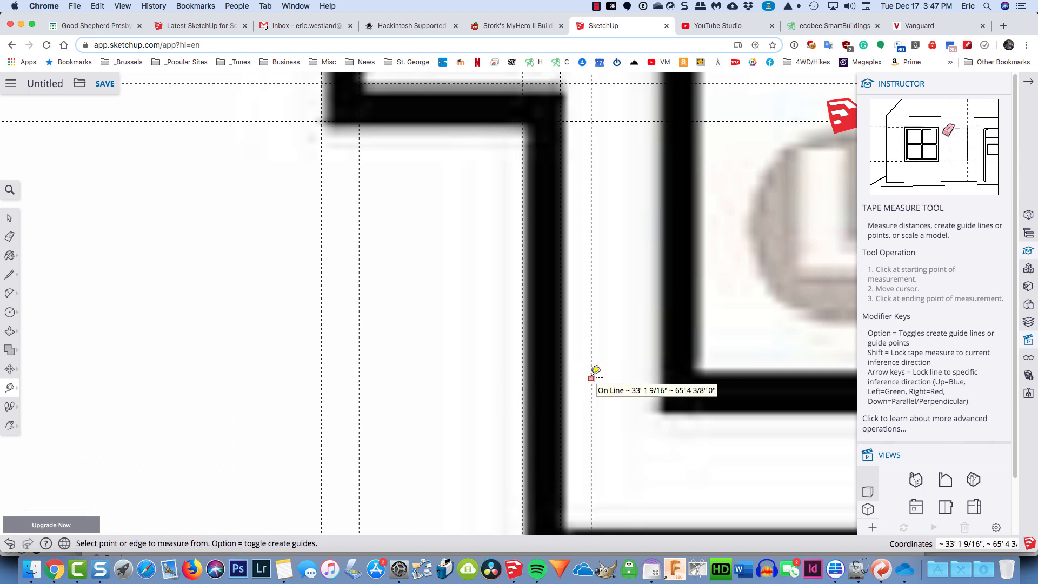
{"action": "type", "text": "6"}
{"action": "key", "text": "Return"}
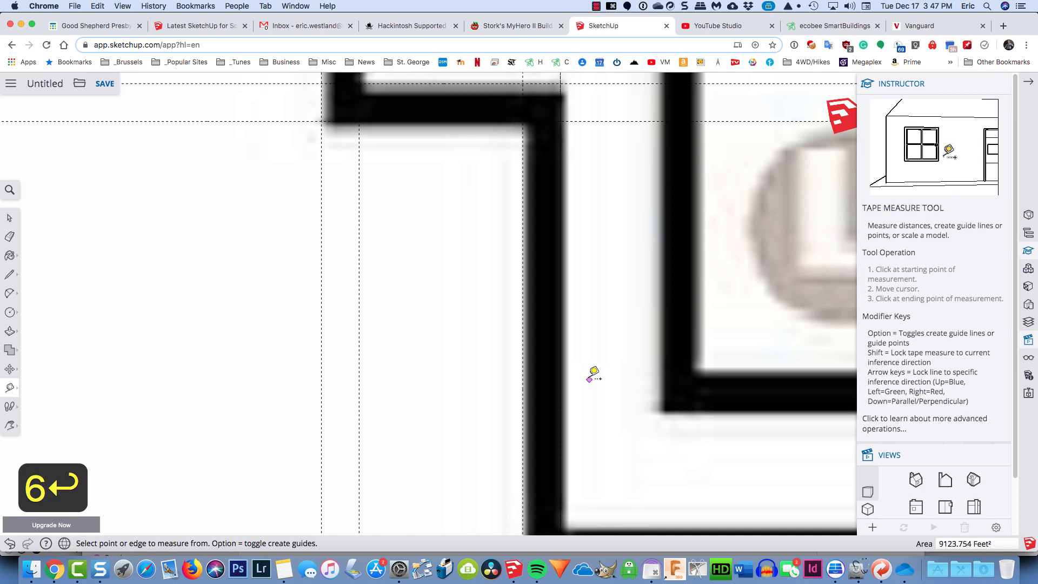
- Trace the room's inner wall outline with the Line tool through the guide intersections, following the jog, and close it into a face
{"action": "scroll", "coordinate": [594, 371], "scroll_direction": "down", "scroll_amount": 4}
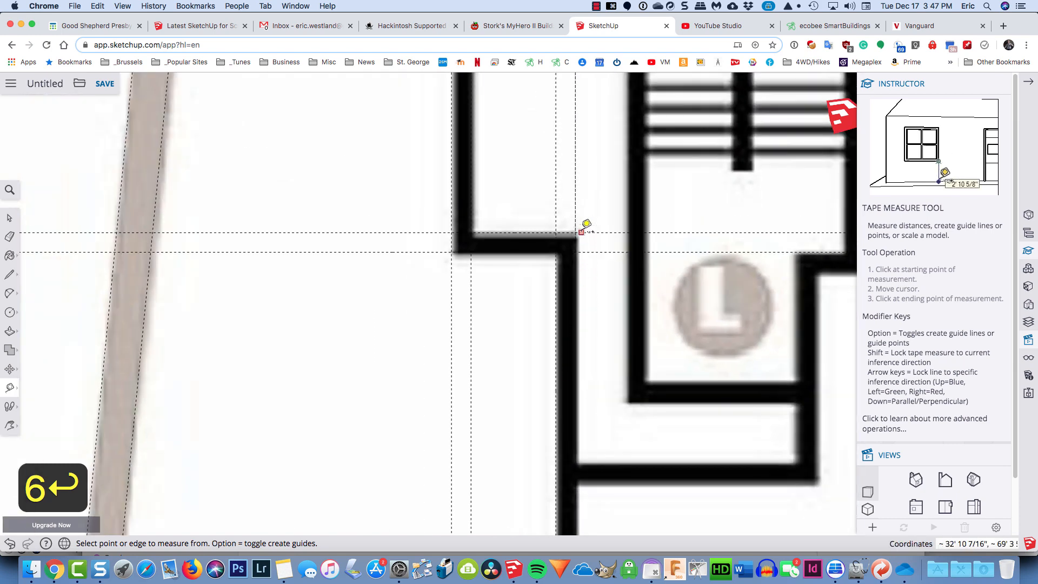
{"action": "scroll", "coordinate": [575, 178], "scroll_direction": "up", "scroll_amount": 2}
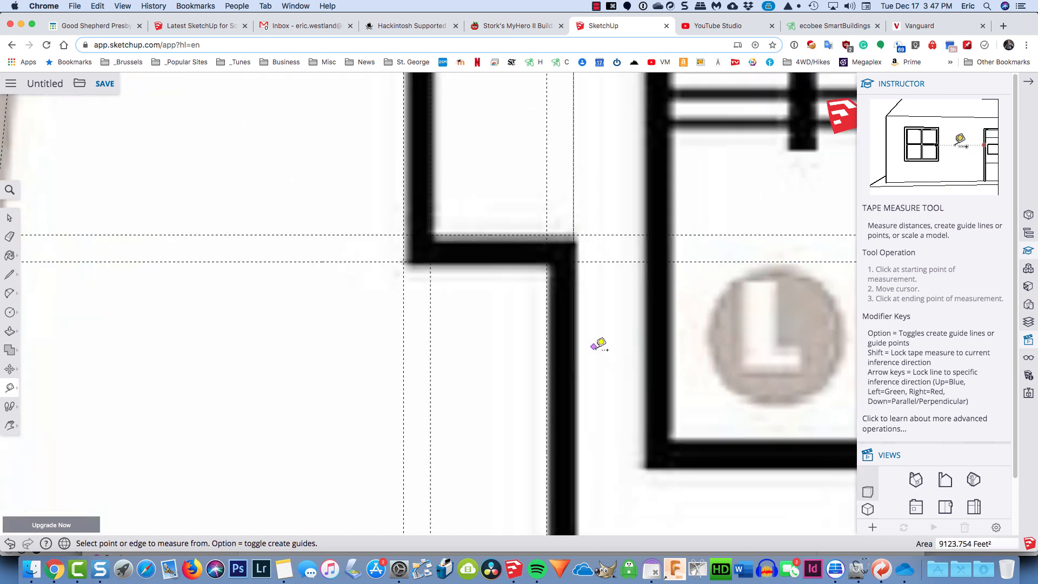
{"action": "scroll", "coordinate": [594, 334], "scroll_direction": "down", "scroll_amount": 4}
{"action": "scroll", "coordinate": [594, 334], "scroll_direction": "down", "scroll_amount": 2}
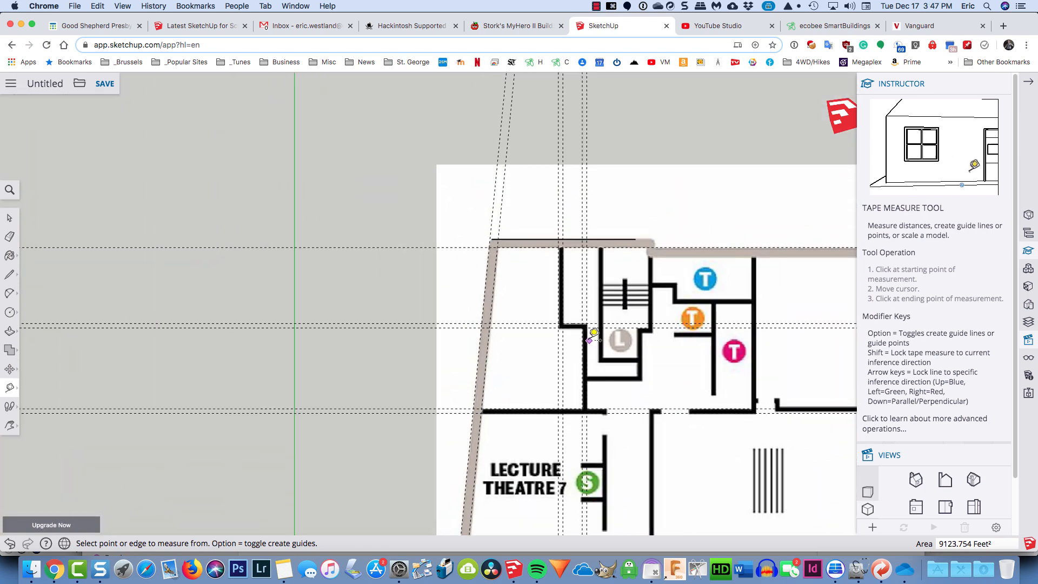
{"action": "scroll", "coordinate": [593, 334], "scroll_direction": "up", "scroll_amount": 4}
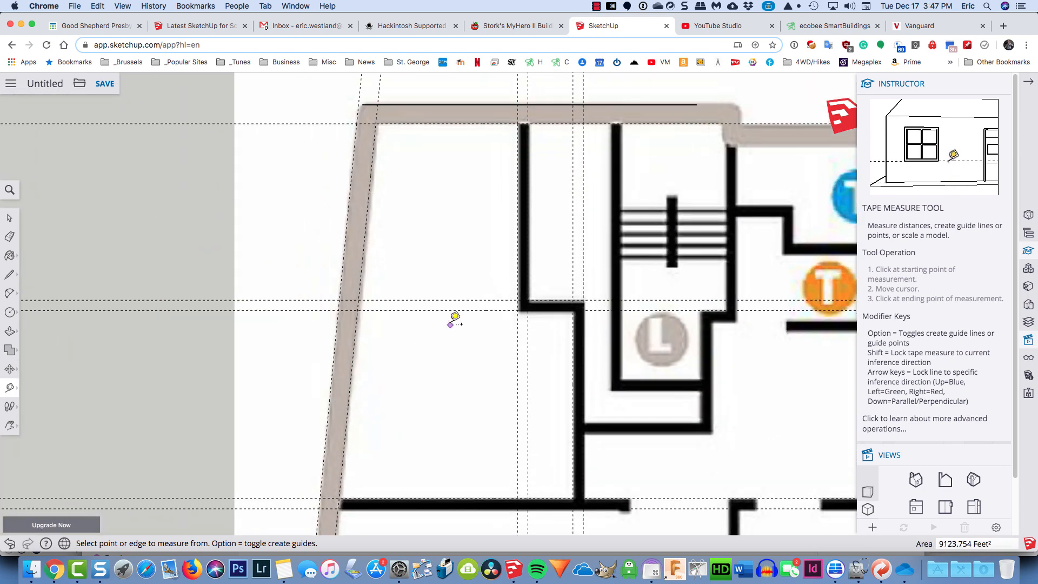
{"action": "key", "text": "l"}
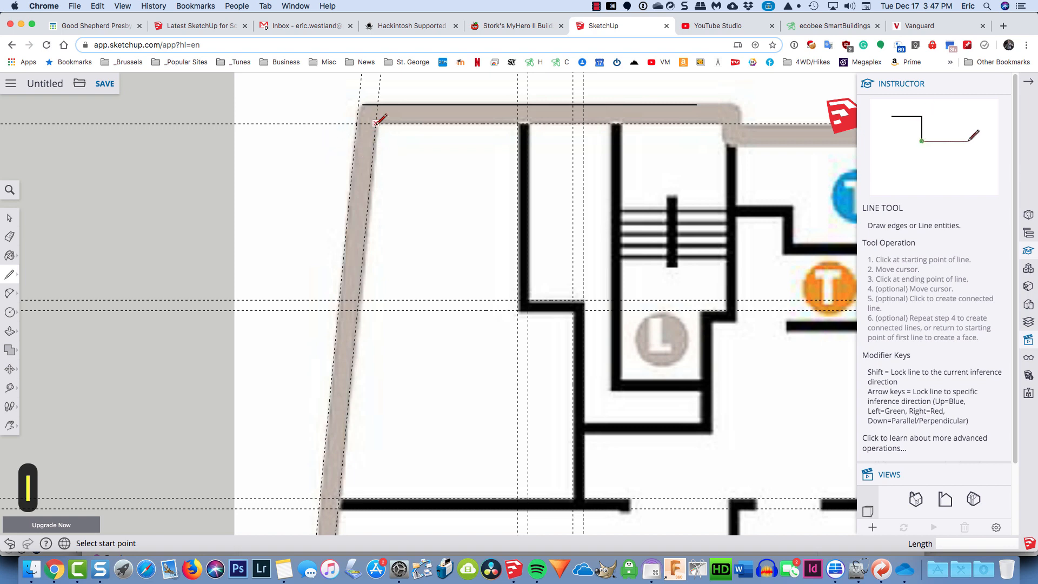
{"action": "left_click", "coordinate": [376, 123]}
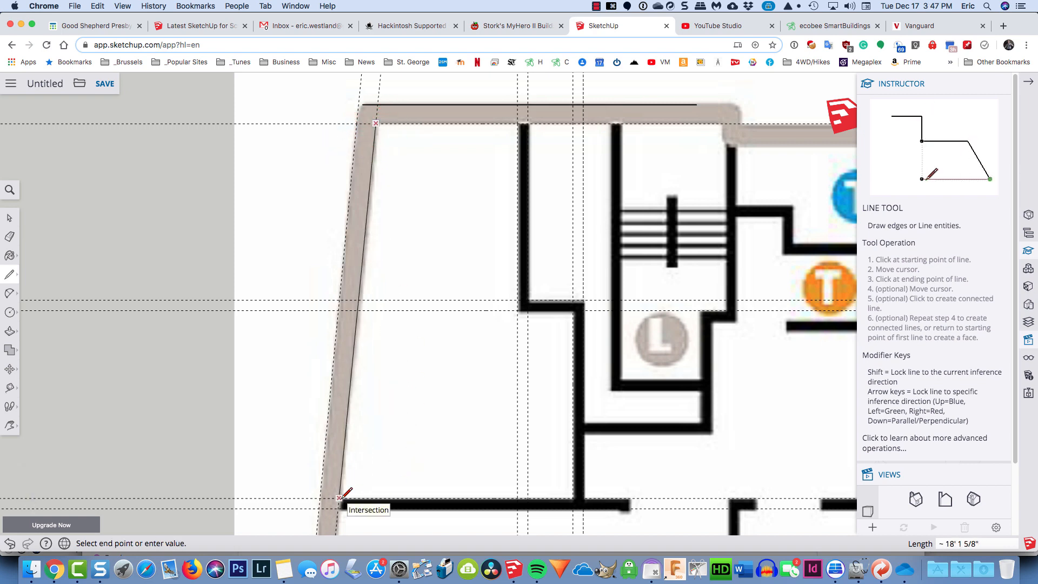
{"action": "left_click", "coordinate": [339, 496]}
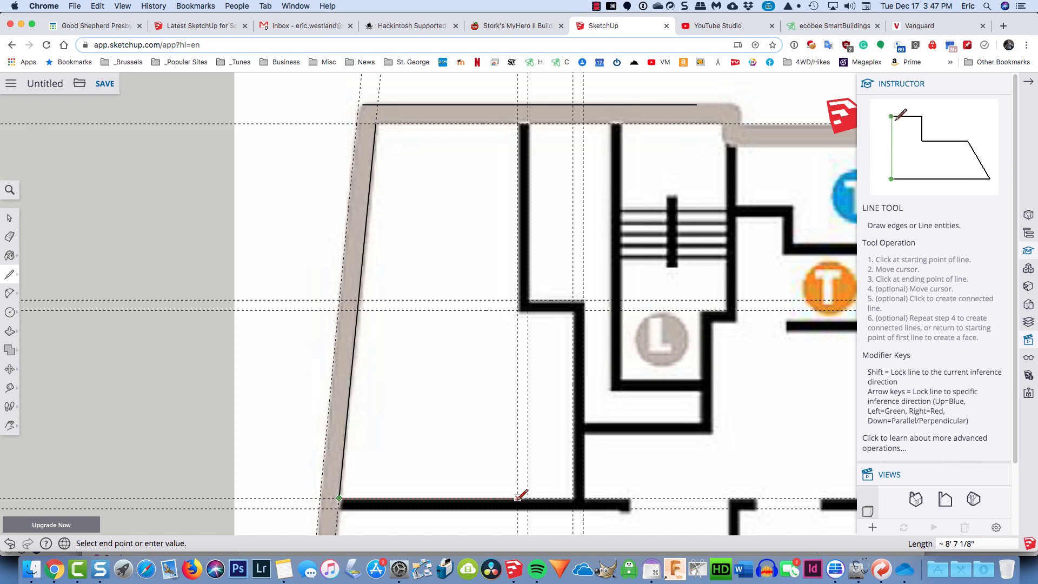
{"action": "left_click", "coordinate": [517, 497]}
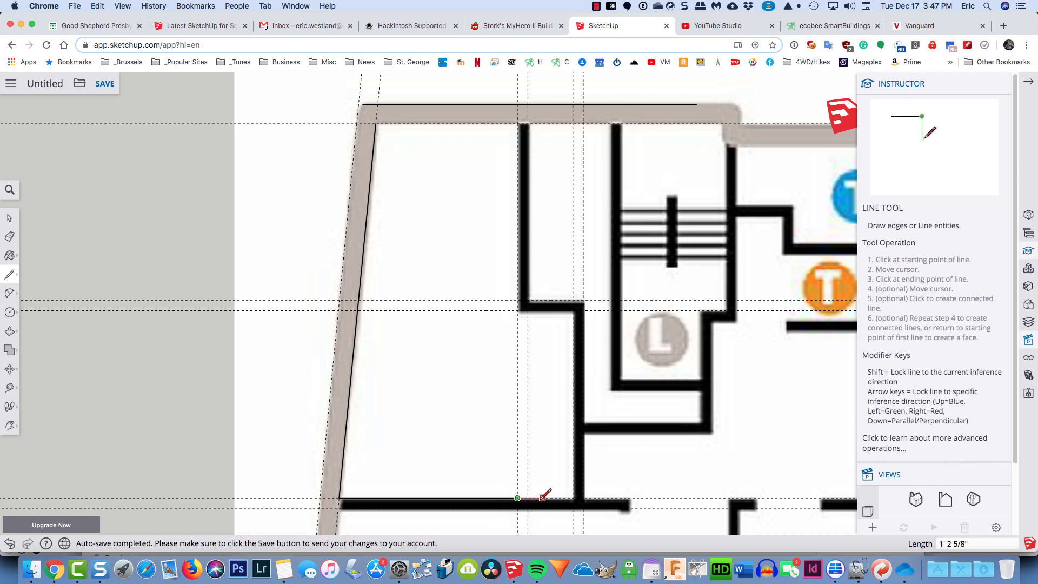
{"action": "left_click", "coordinate": [572, 497]}
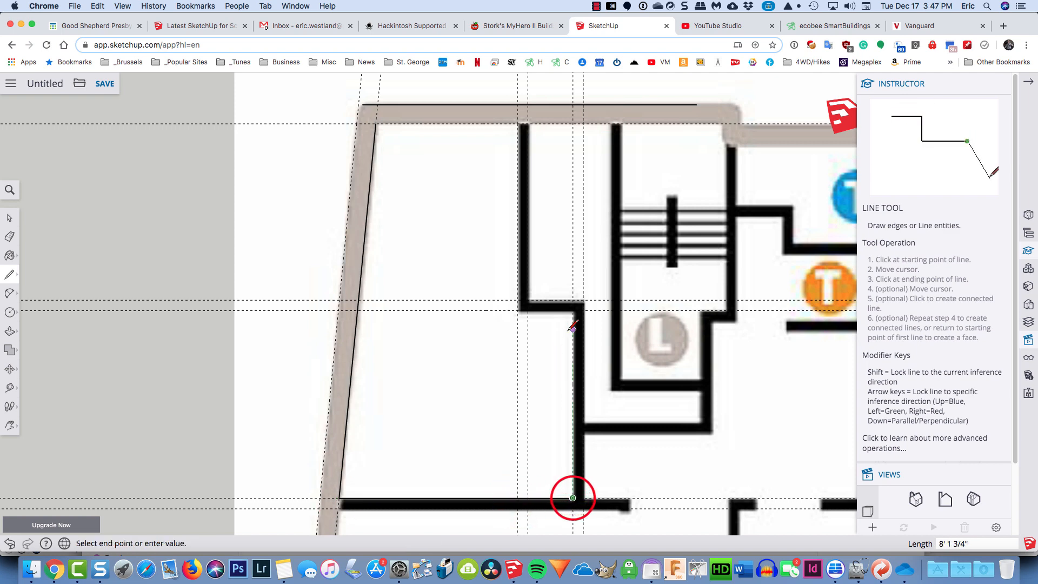
{"action": "left_click", "coordinate": [572, 310]}
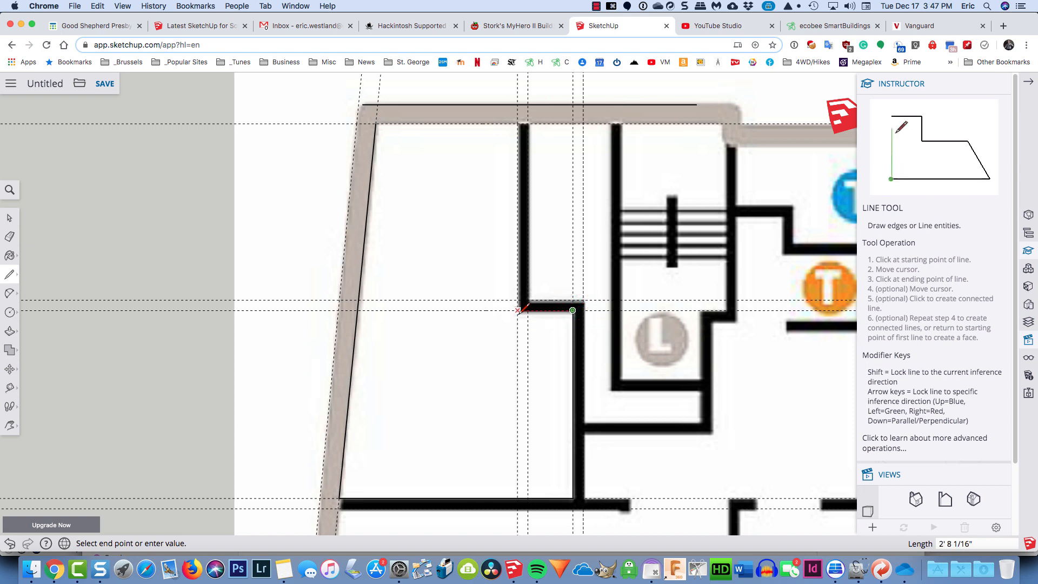
{"action": "left_click", "coordinate": [517, 310]}
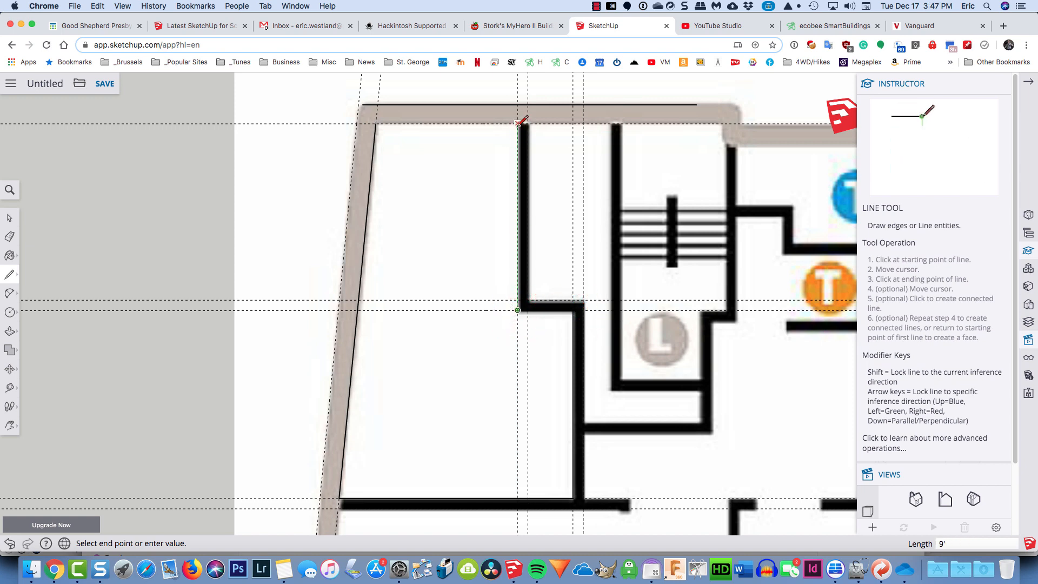
{"action": "left_click", "coordinate": [517, 123]}
{"action": "left_click", "coordinate": [376, 123]}
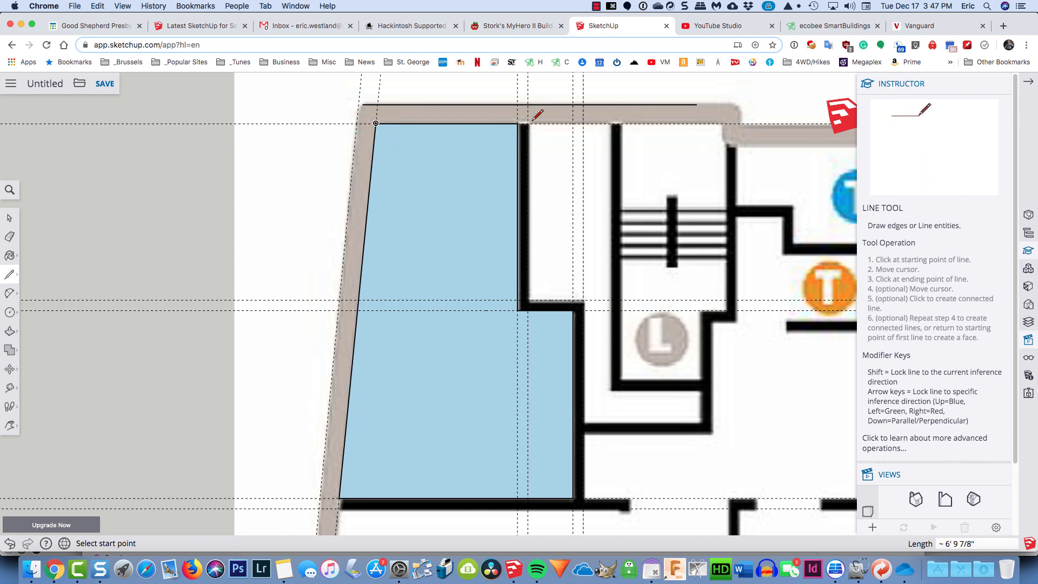
- Draw the outer wall outline from the upper exterior edge along the partition's far side, around the jog and lower wall, to the slanted wall's outer guide
{"action": "left_click", "coordinate": [528, 105]}
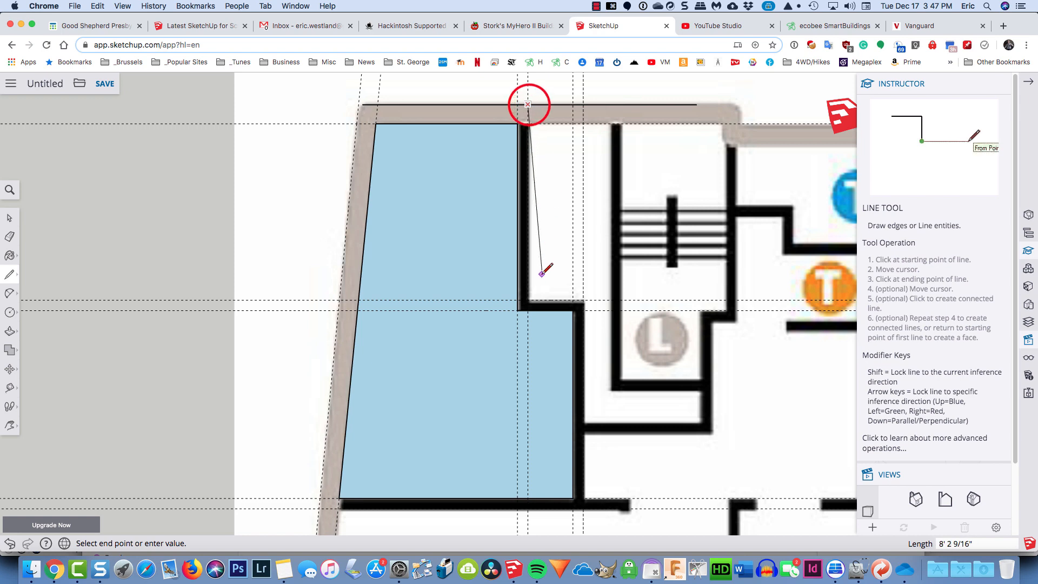
{"action": "left_click", "coordinate": [527, 300]}
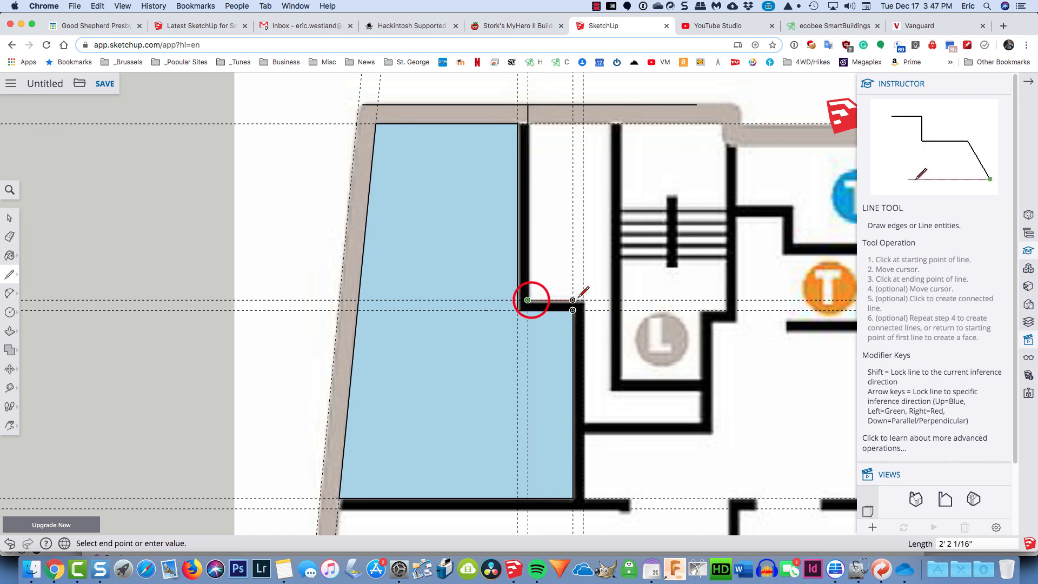
{"action": "left_click", "coordinate": [583, 300]}
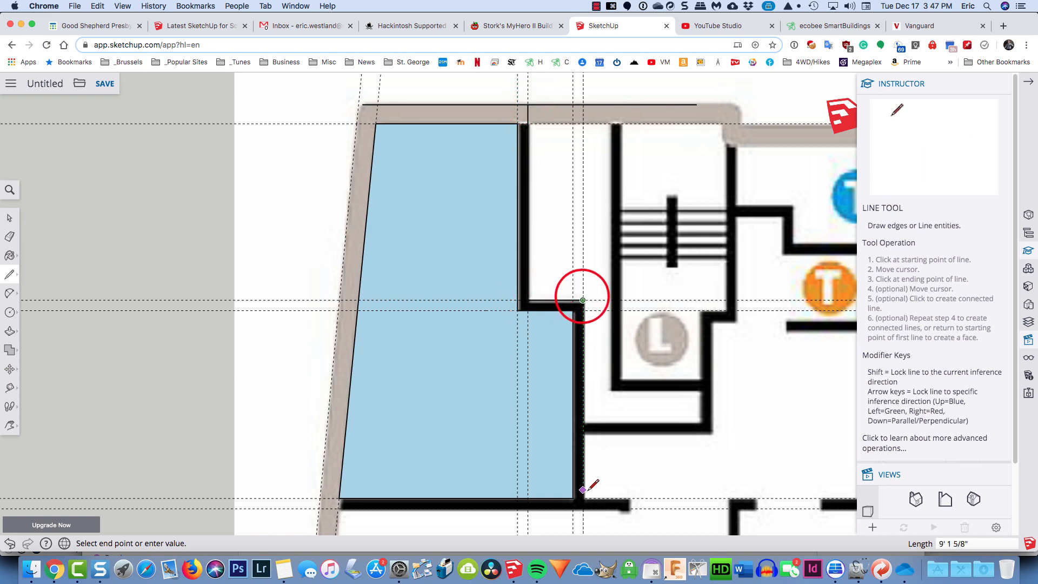
{"action": "left_click", "coordinate": [583, 509]}
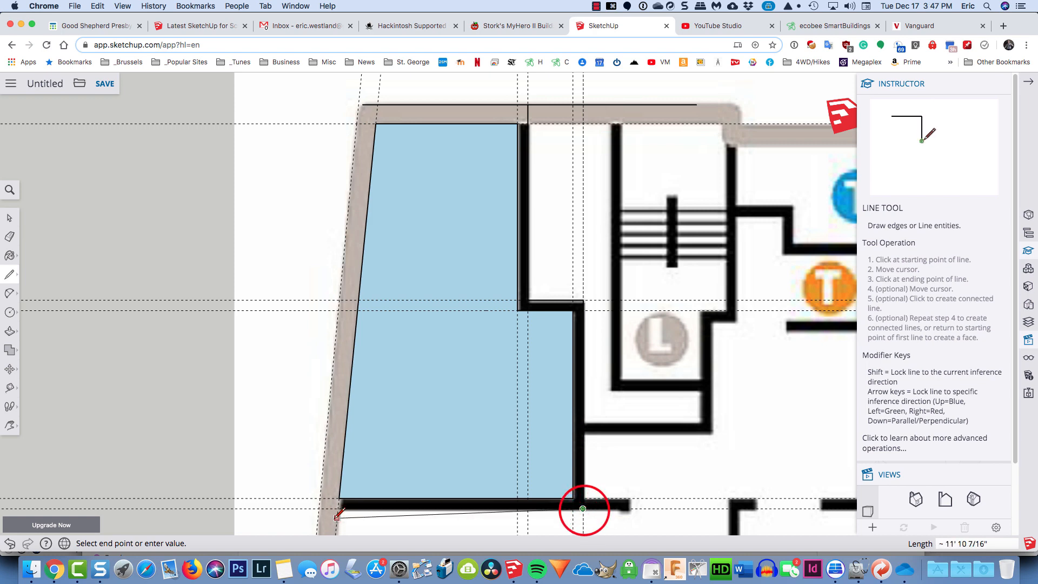
{"action": "left_click", "coordinate": [319, 508]}
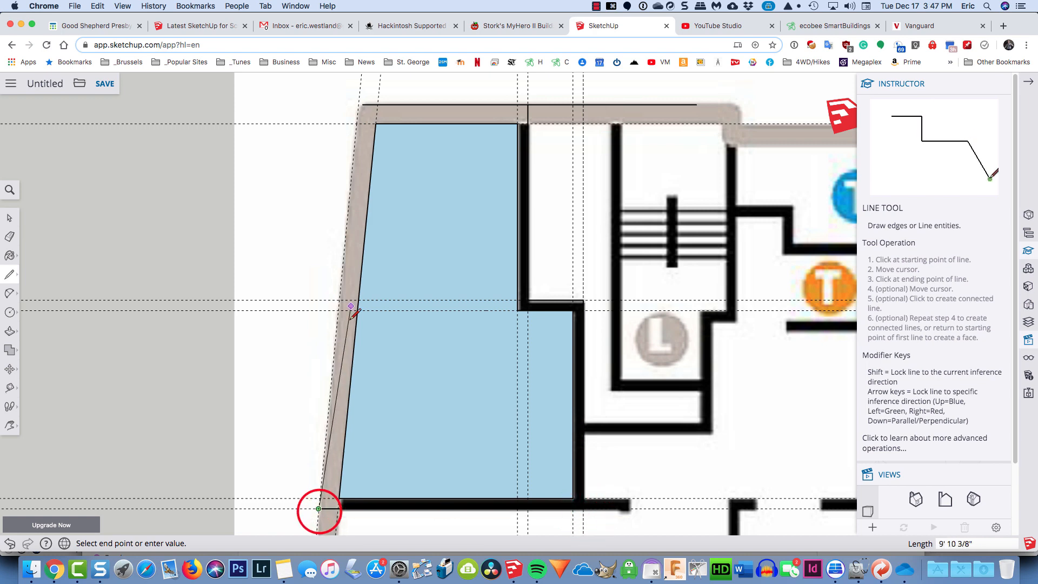
- Close the outer wall outline at the upper end of the slanted wall and switch to an isometric view
{"action": "left_click", "coordinate": [360, 104]}
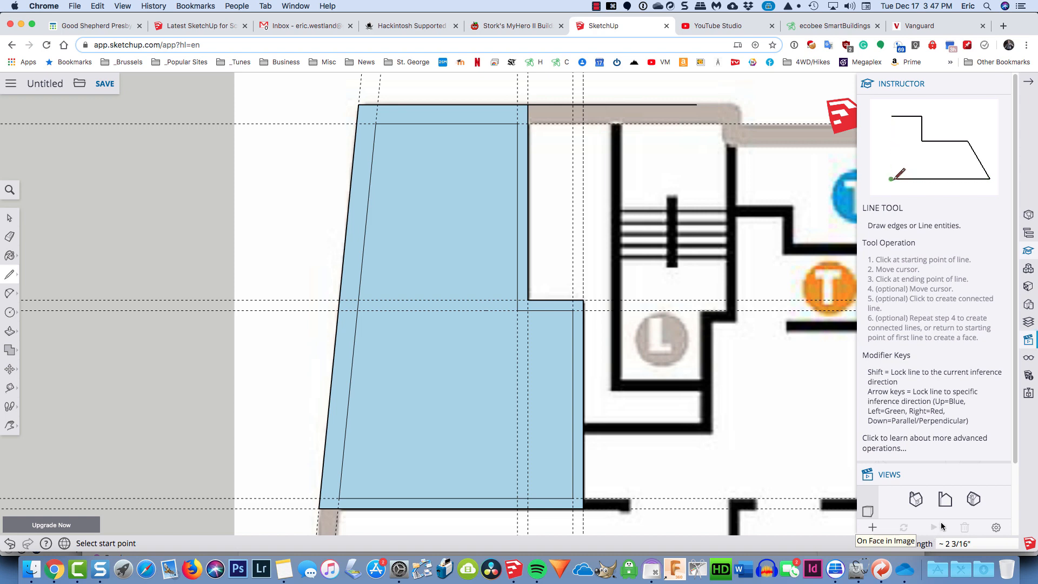
{"action": "scroll", "coordinate": [941, 526], "scroll_direction": "down", "scroll_amount": 2}
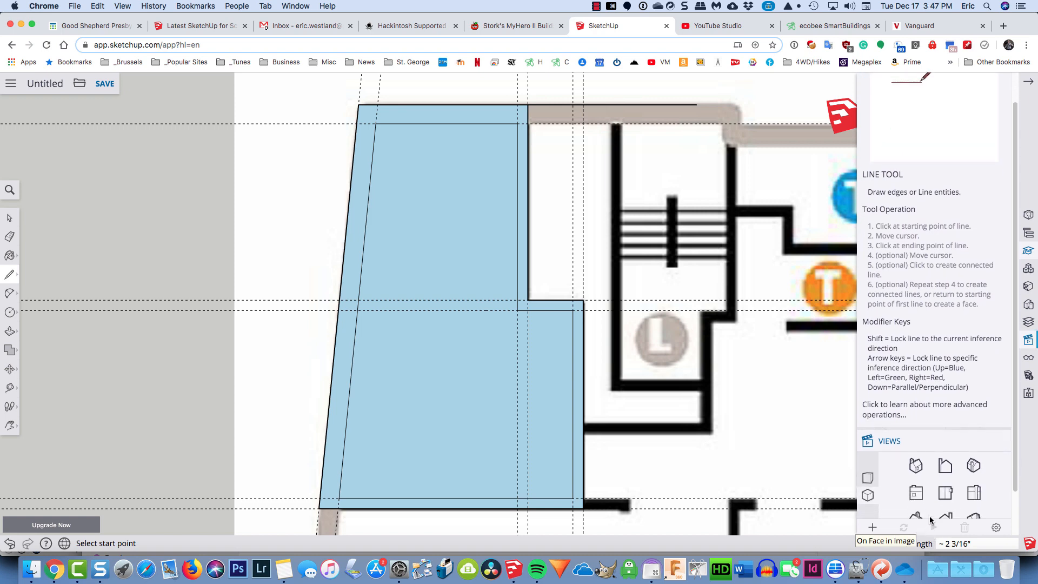
{"action": "scroll", "coordinate": [930, 520], "scroll_direction": "down", "scroll_amount": 2}
{"action": "left_click", "coordinate": [916, 471]}
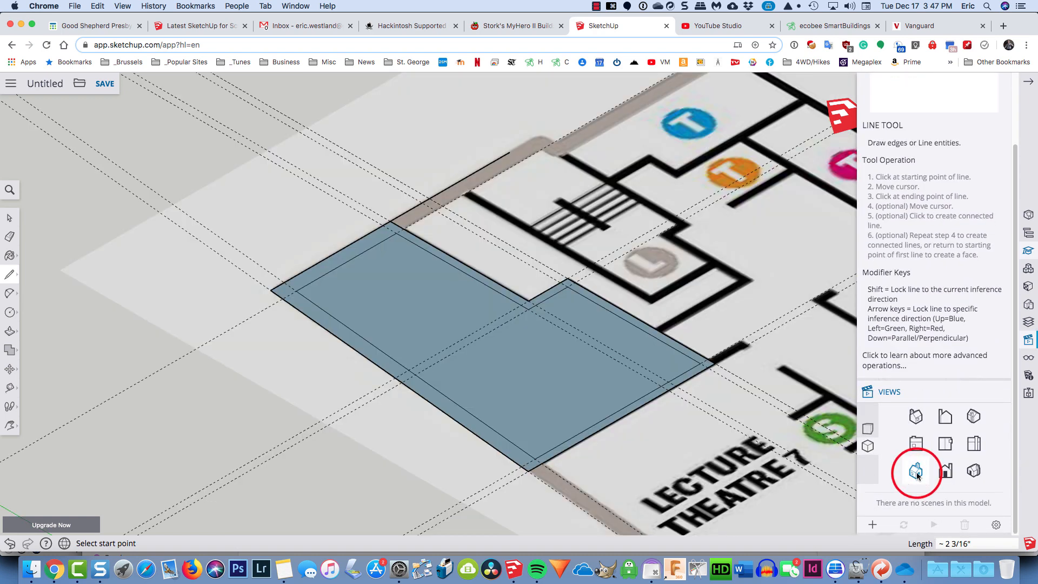
- Delete the room's inner floor face, leaving only the wall outline face
{"action": "key", "text": "space"}
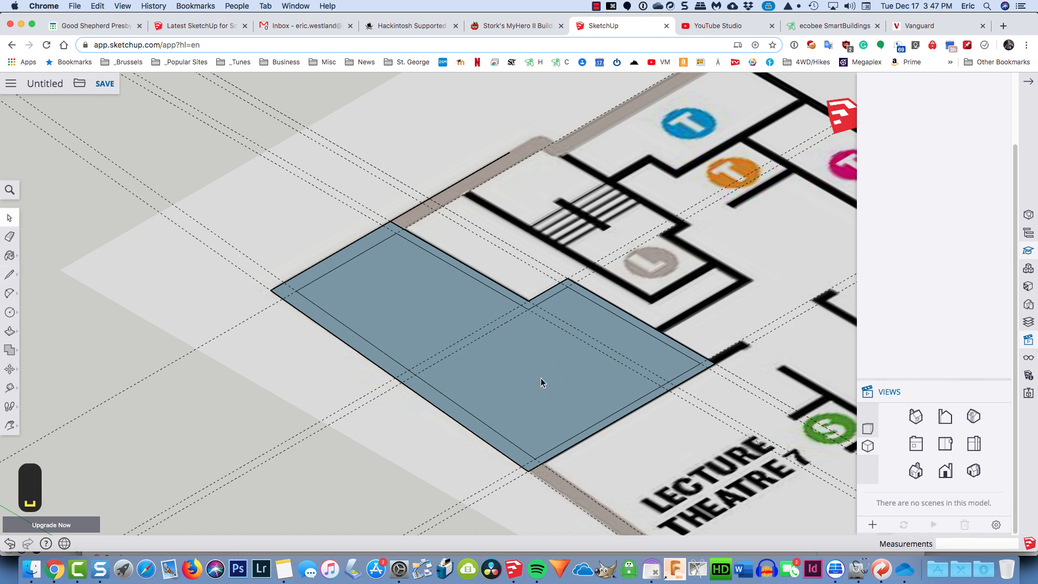
{"action": "left_click", "coordinate": [540, 378]}
{"action": "key", "text": "Delete"}
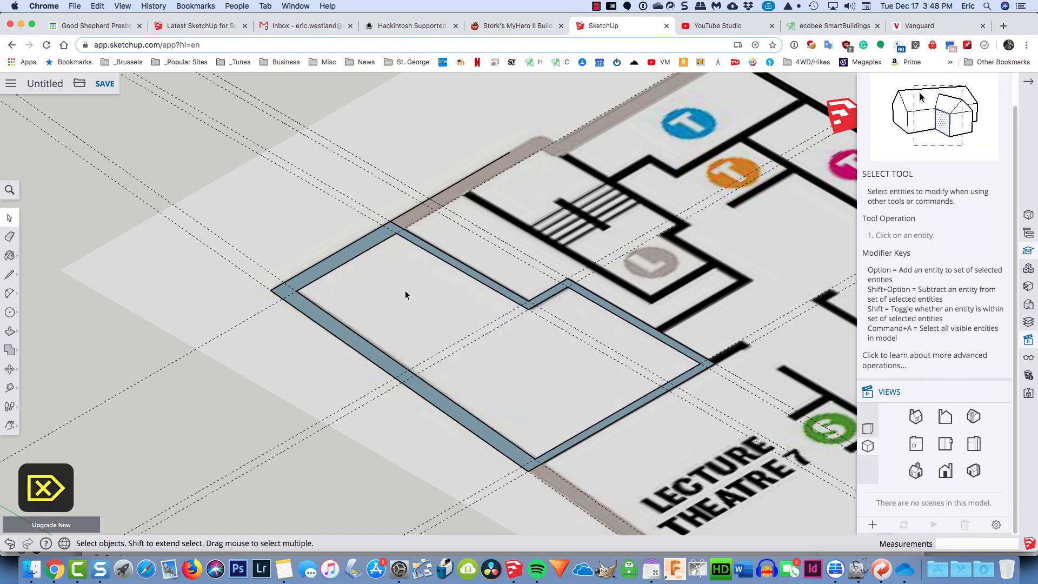
- Push/Pull the wall outline face up to a height of 15'
{"action": "key", "text": "p"}
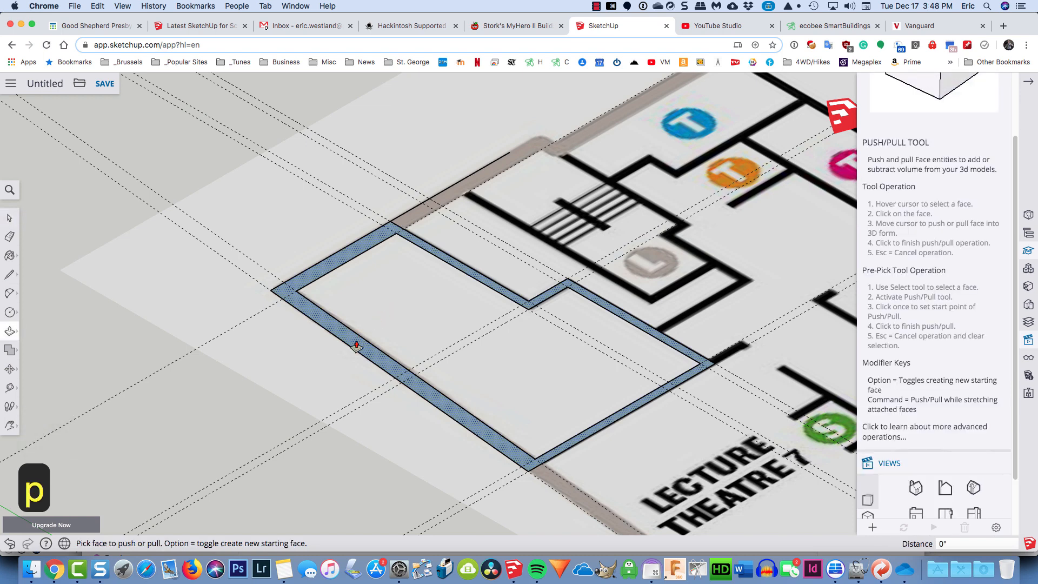
{"action": "left_click", "coordinate": [356, 346]}
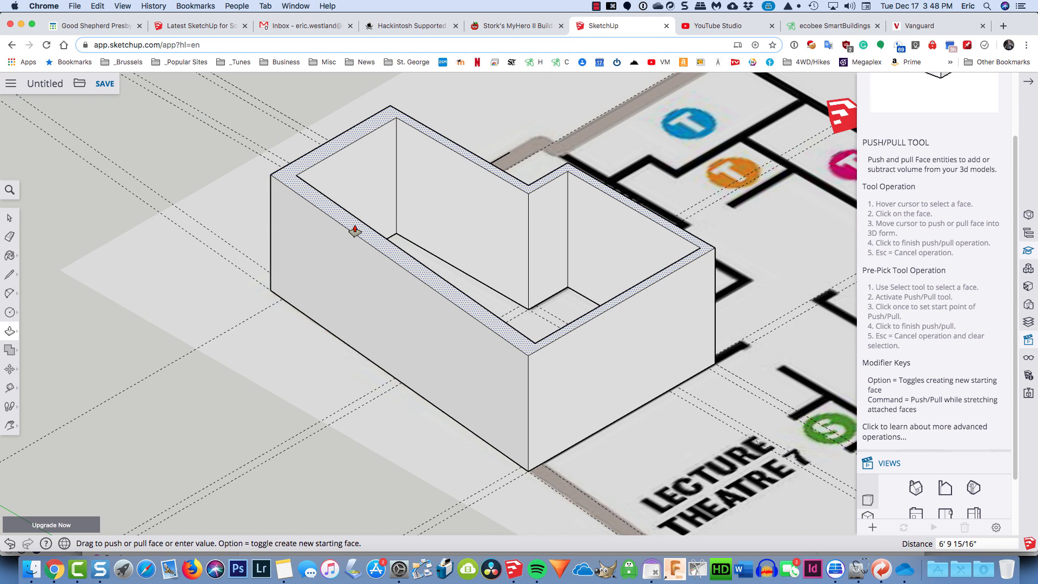
{"action": "type", "text": "15"}
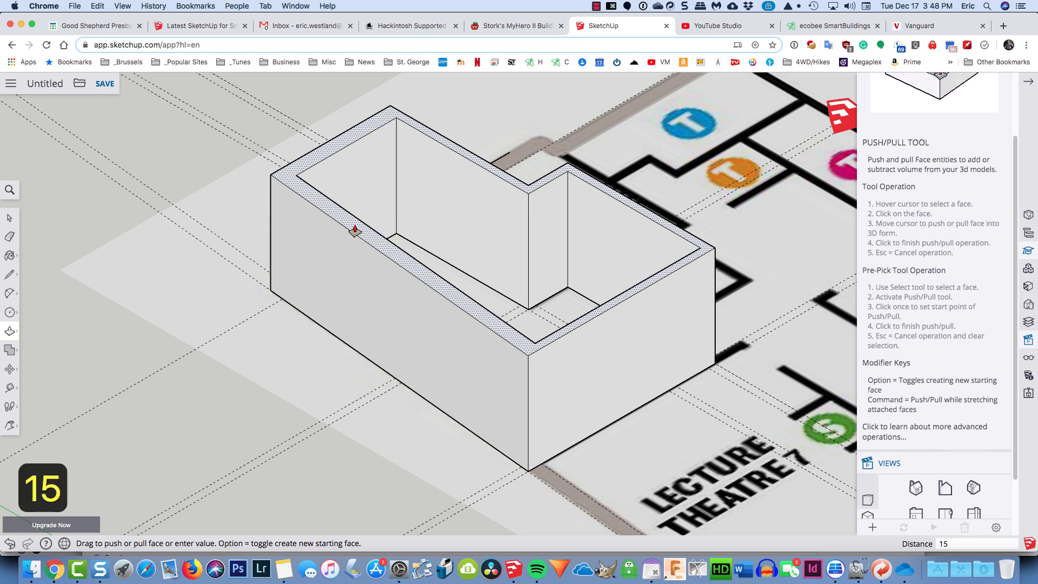
{"action": "key", "text": "Return"}
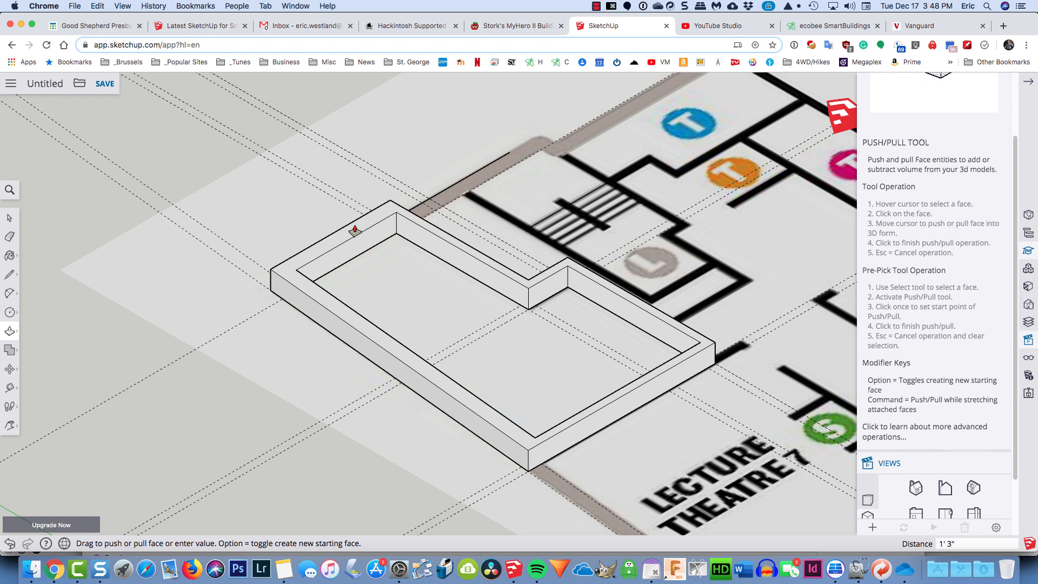
{"action": "type", "text": "15"}
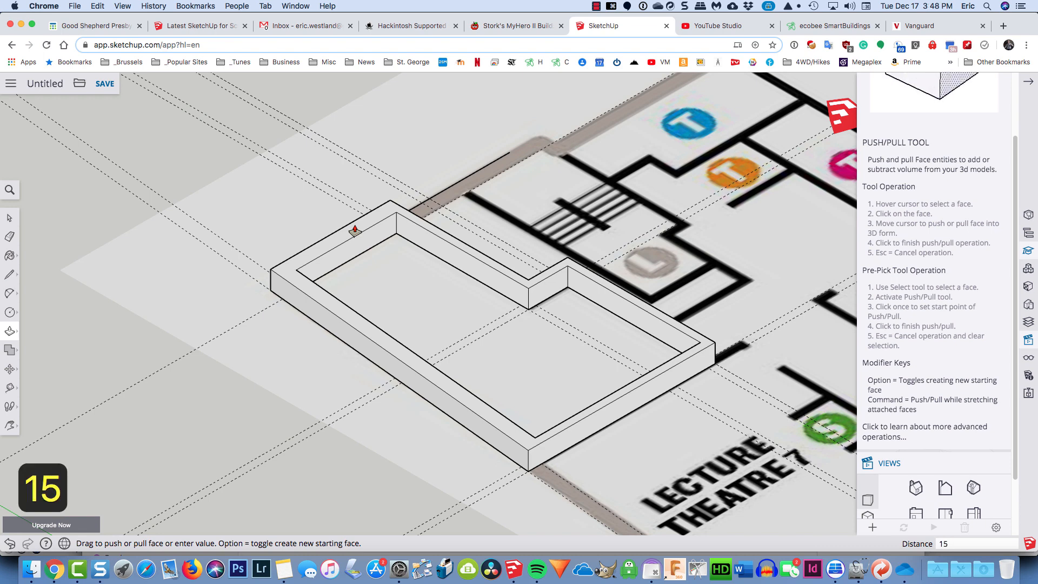
{"action": "type", "text": "'"}
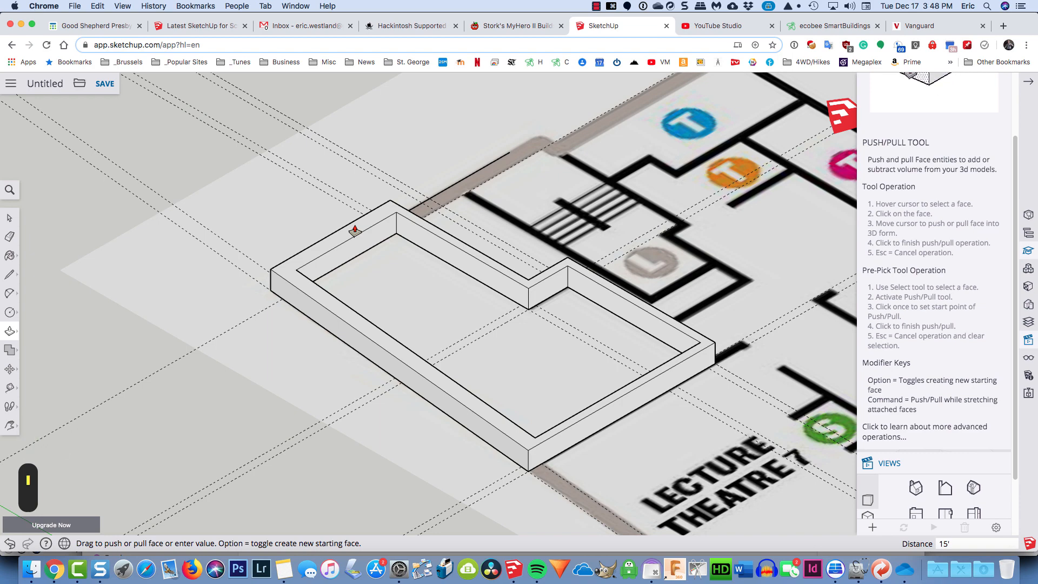
{"action": "key", "text": "Return"}
{"action": "scroll", "coordinate": [355, 232], "scroll_direction": "down", "scroll_amount": 10}
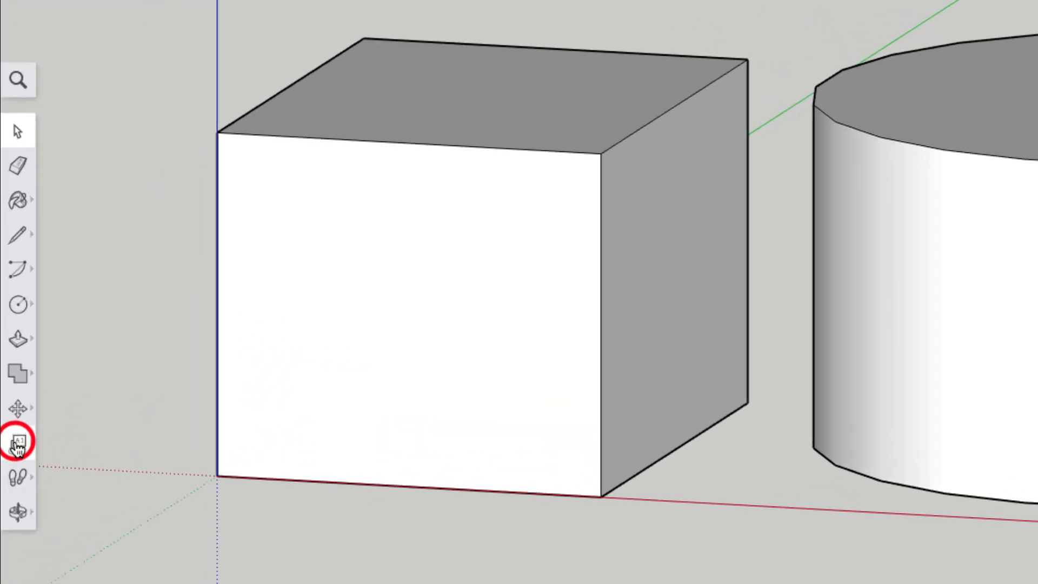
- Add a leader text label reading BOX, attached to the back corner of the box's top face
{"action": "left_click", "coordinate": [10, 390]}
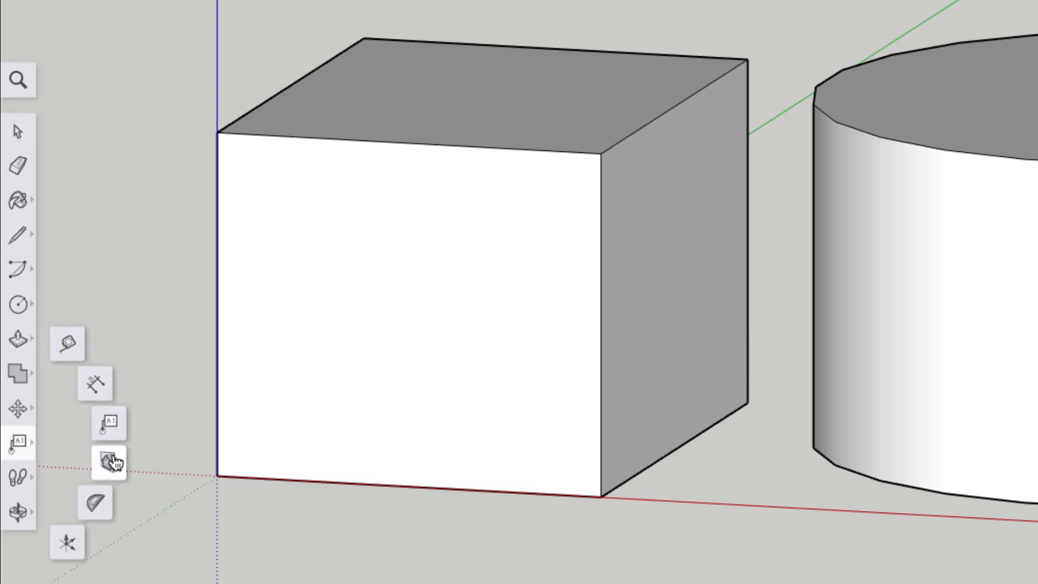
{"action": "left_click", "coordinate": [110, 425]}
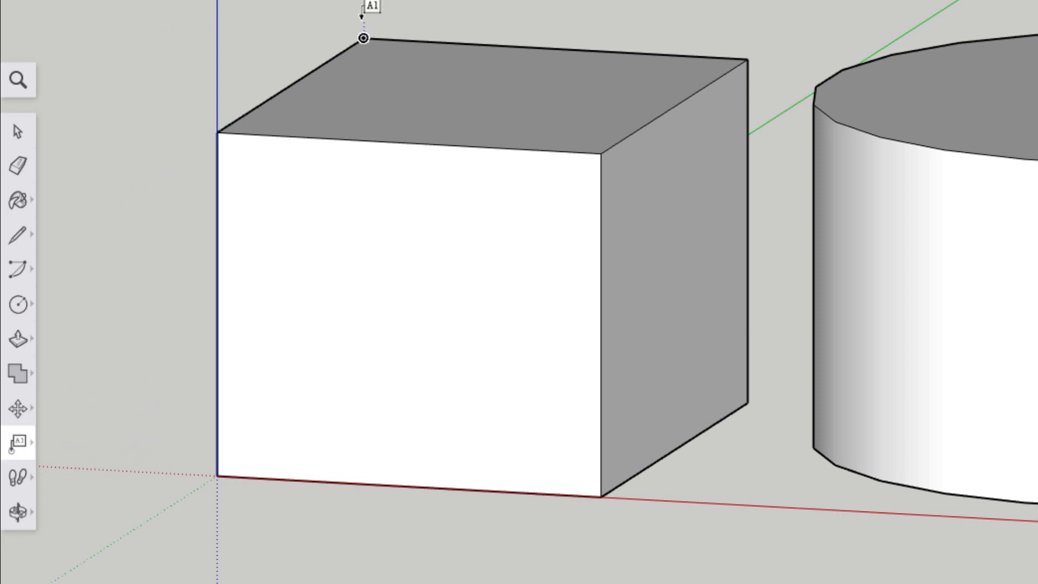
{"action": "left_click", "coordinate": [363, 38]}
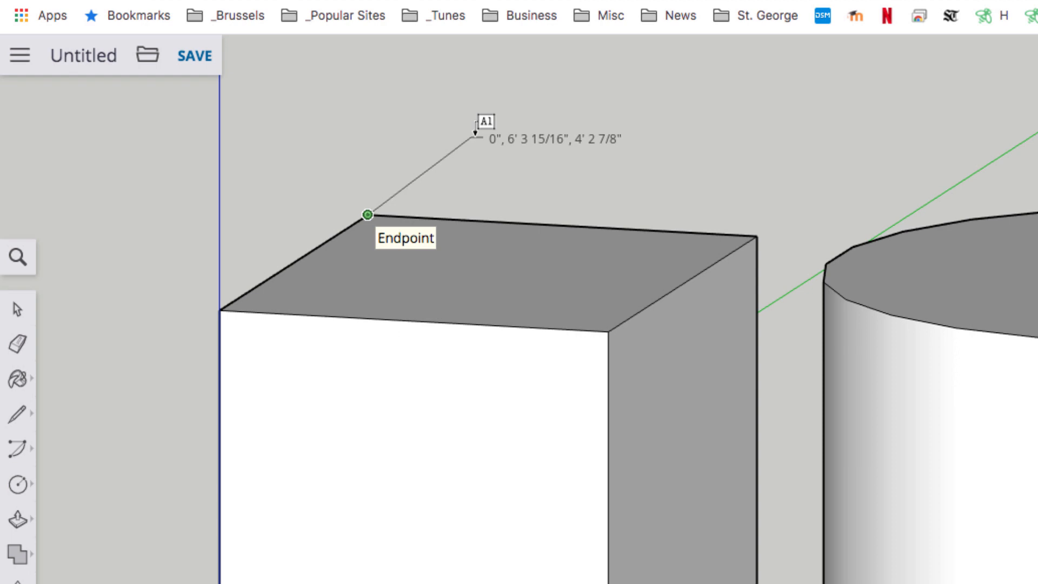
{"action": "left_click", "coordinate": [475, 133]}
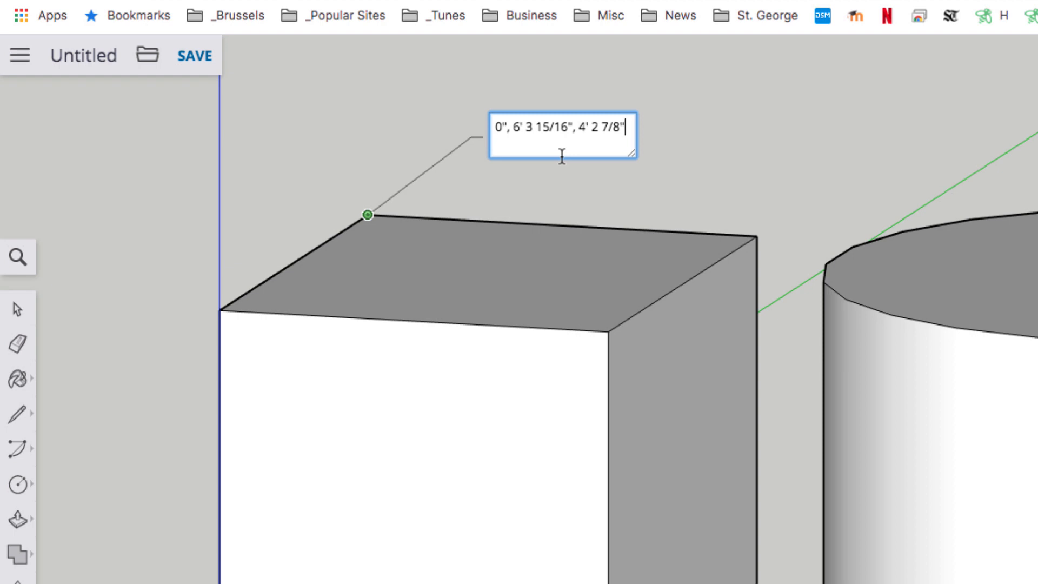
{"action": "left_click_drag", "start_coordinate": [629, 129], "coordinate": [482, 120]}
{"action": "type", "text": "B"}
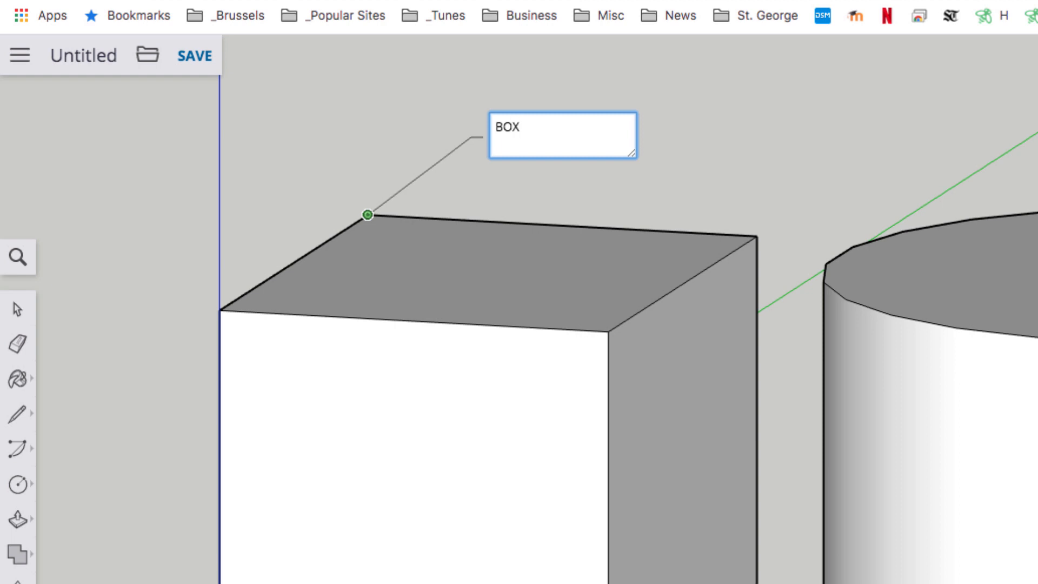
{"action": "type", "text": "OX"}
{"action": "left_click", "coordinate": [17, 309]}
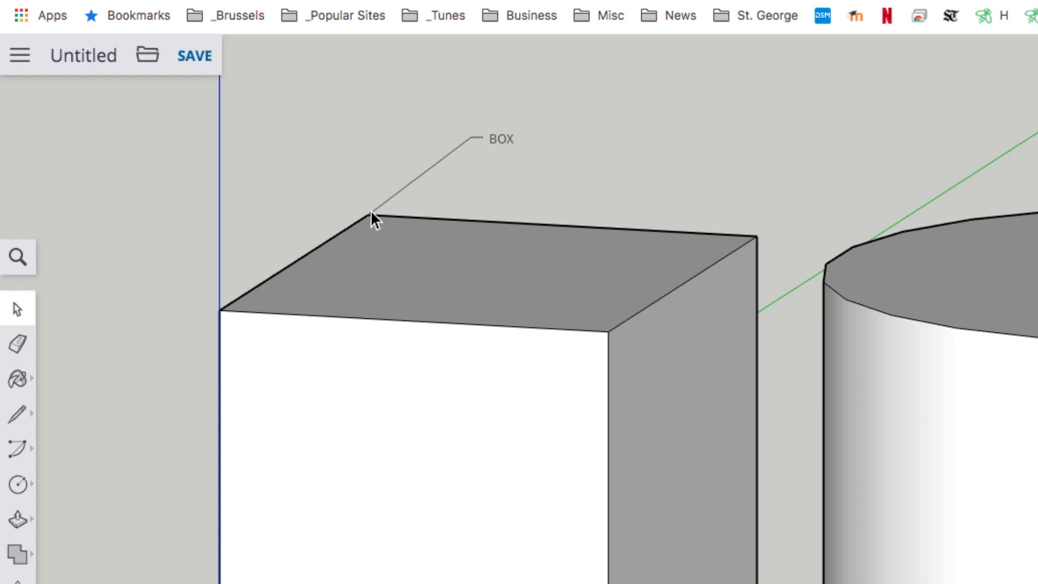
- Move the BOX label a short way along the red axis, closer to its anchor corner
{"action": "left_click", "coordinate": [496, 139]}
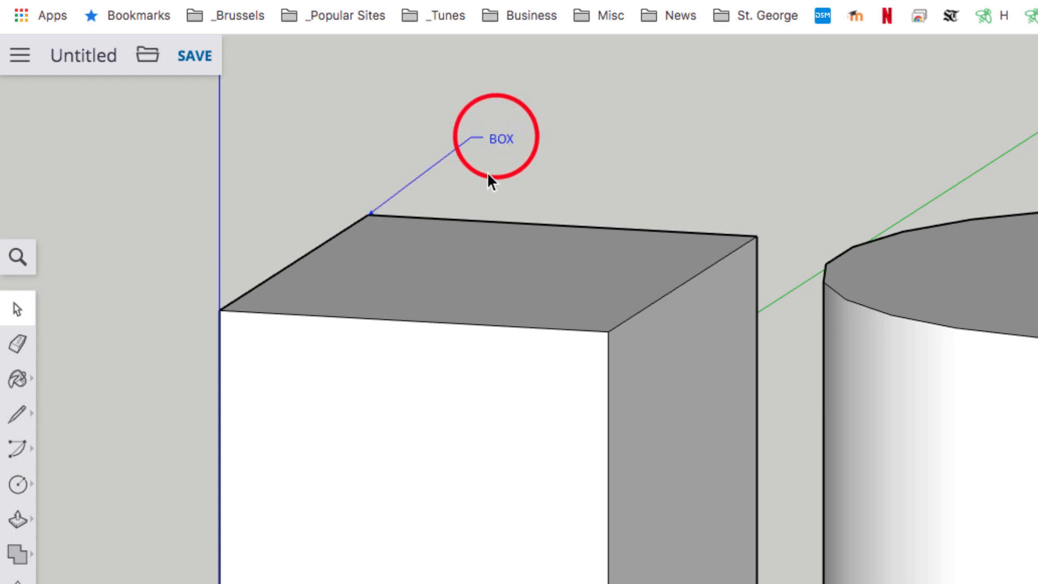
{"action": "key", "text": "m"}
{"action": "left_click", "coordinate": [491, 141]}
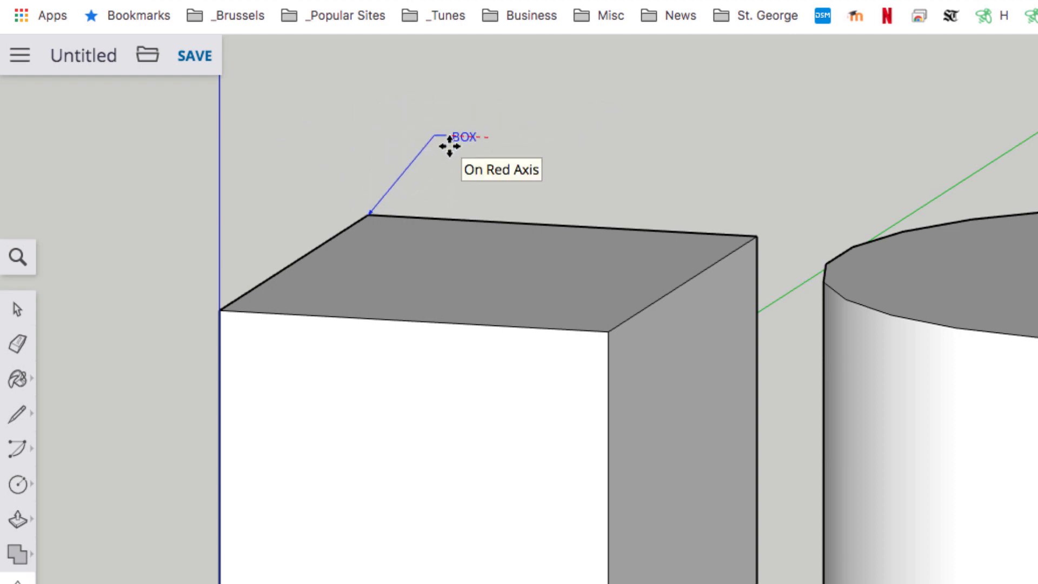
{"action": "left_click", "coordinate": [450, 146]}
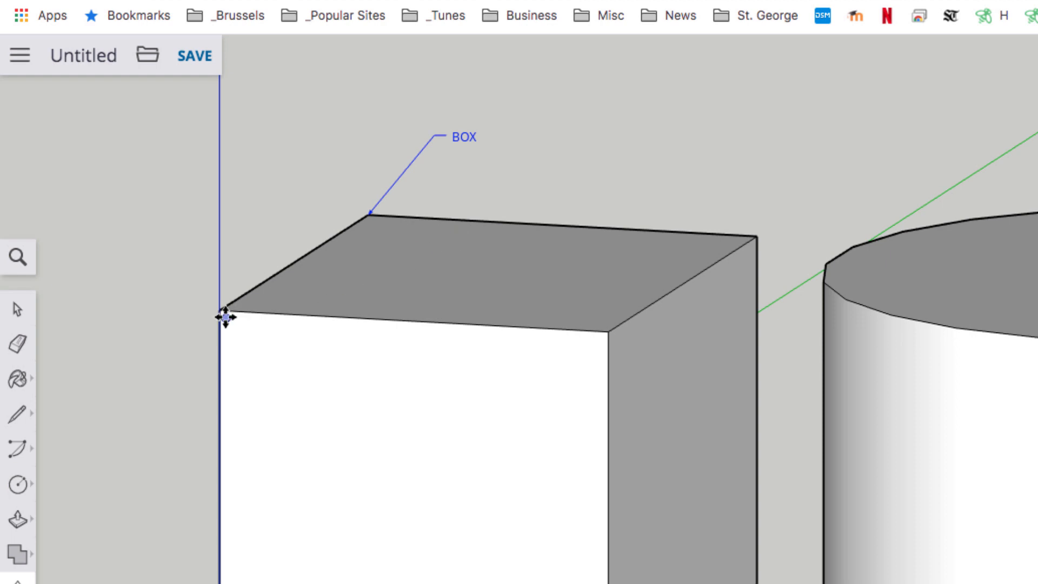
{"action": "scroll", "coordinate": [224, 313], "scroll_direction": "up", "scroll_amount": 3}
{"action": "middle_click_drag", "start_coordinate": [232, 316], "coordinate": [141, 342]}
{"action": "scroll", "coordinate": [145, 345], "scroll_direction": "up", "scroll_amount": 1}
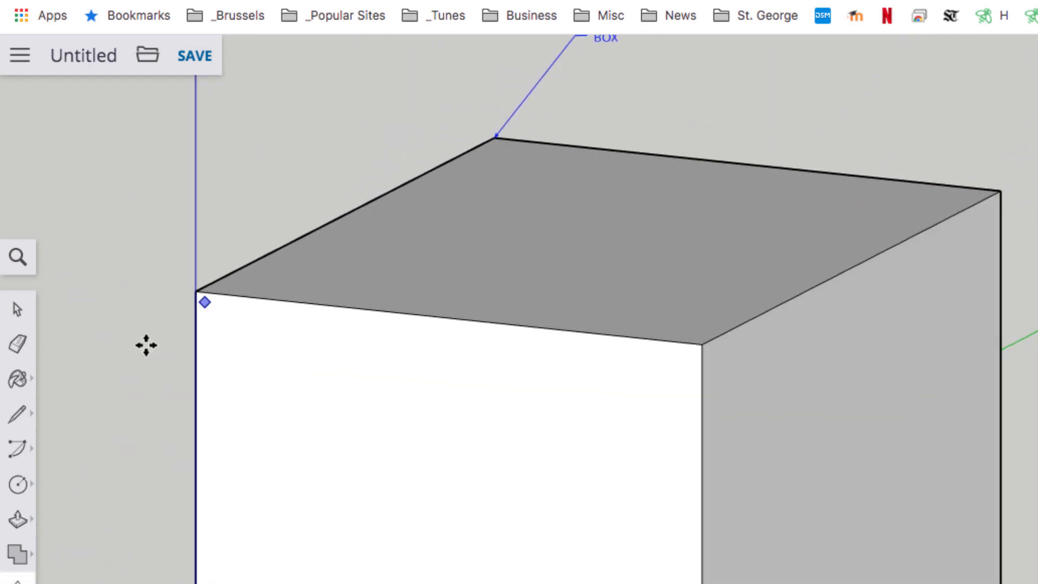
{"action": "scroll", "coordinate": [446, 225], "scroll_direction": "down", "scroll_amount": 2}
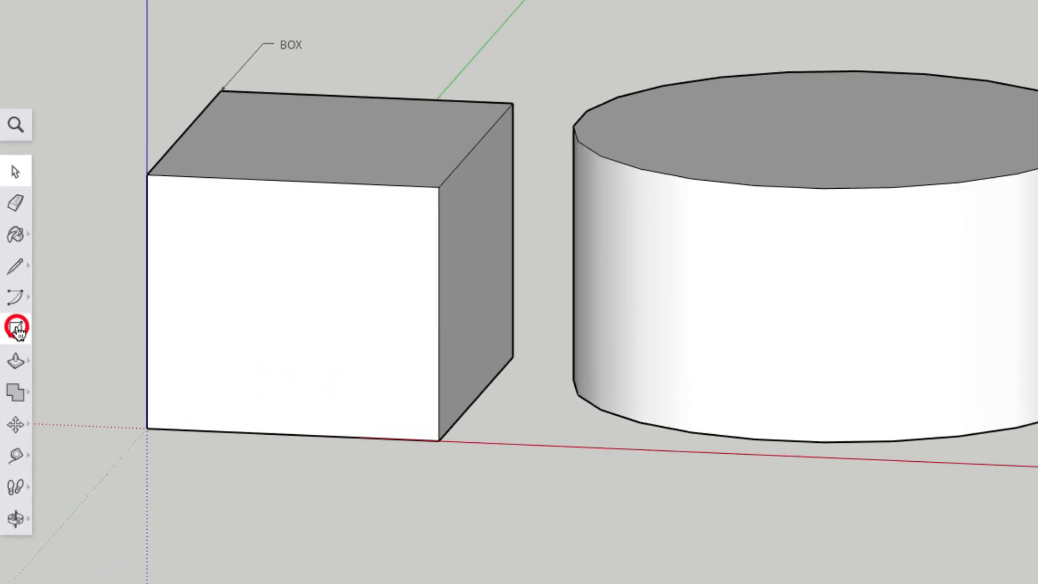
- Start a new 3D text object and enter TEXT as its wording
{"action": "left_click", "coordinate": [10, 314]}
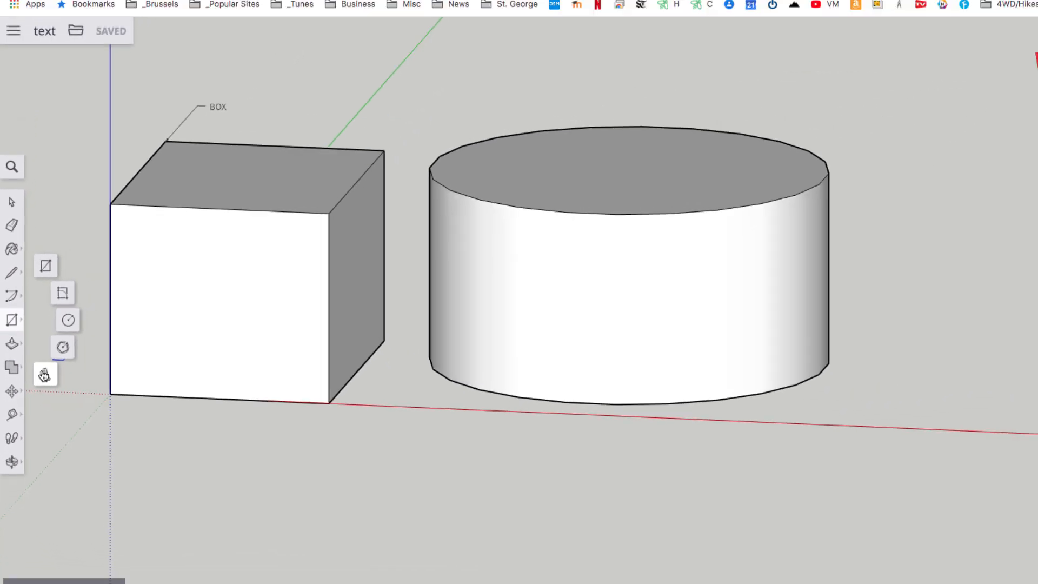
{"action": "left_click", "coordinate": [58, 403]}
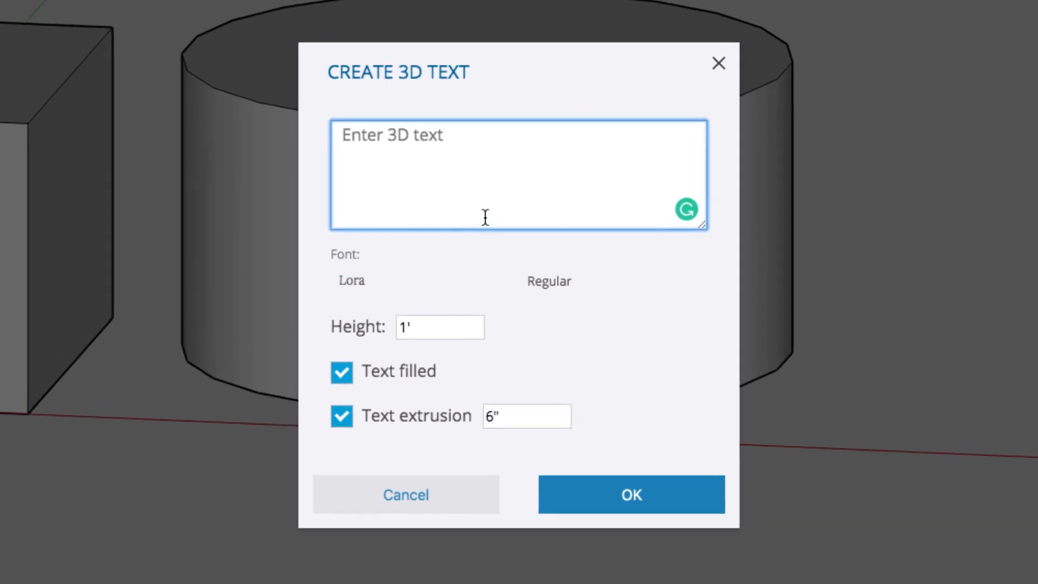
{"action": "type", "text": "TEX"}
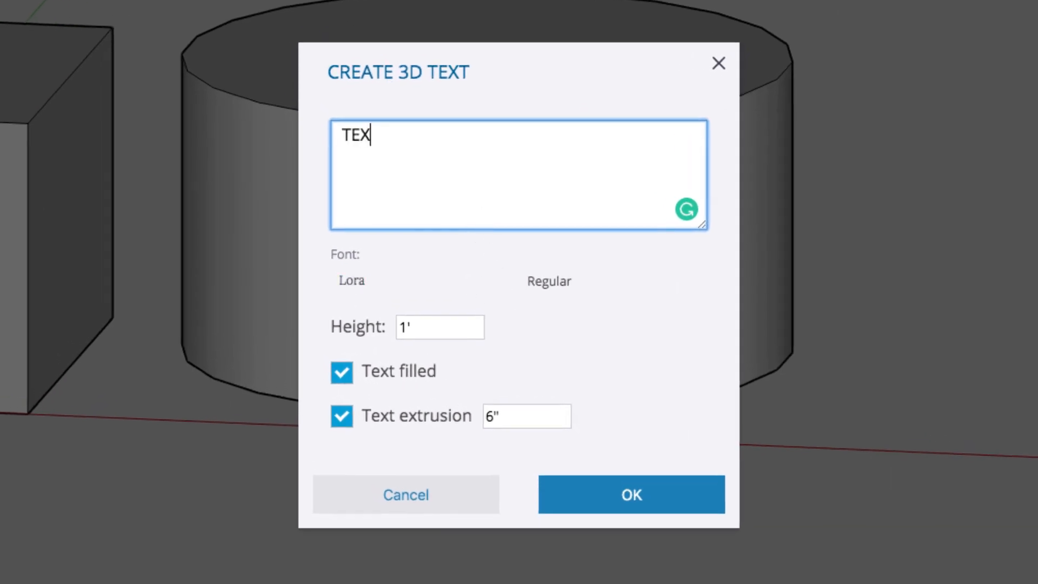
{"action": "type", "text": "T"}
- Set the 3D text font to Open Sans with the Bold style
{"action": "left_click", "coordinate": [350, 284]}
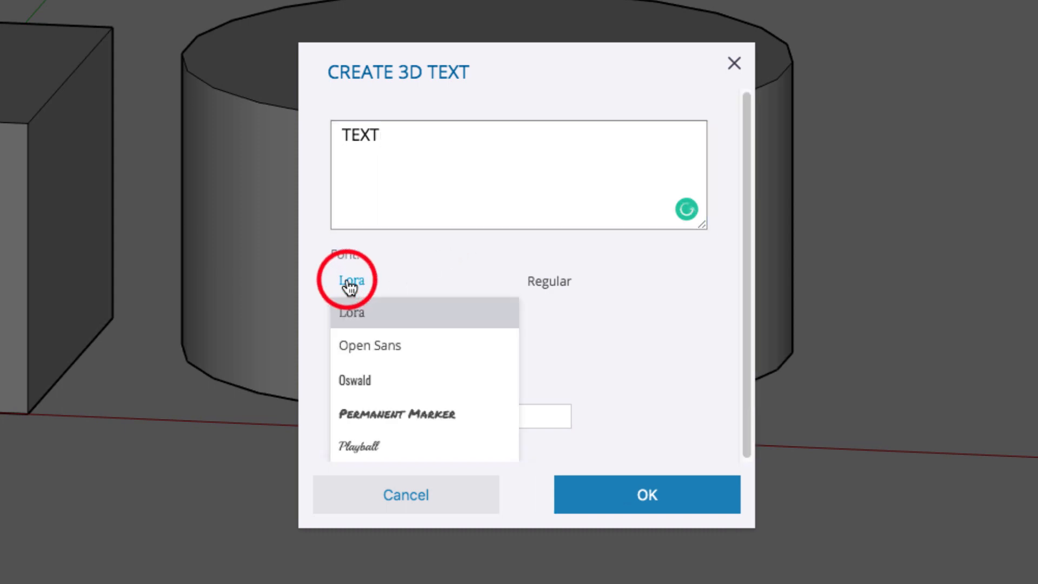
{"action": "left_click", "coordinate": [358, 351]}
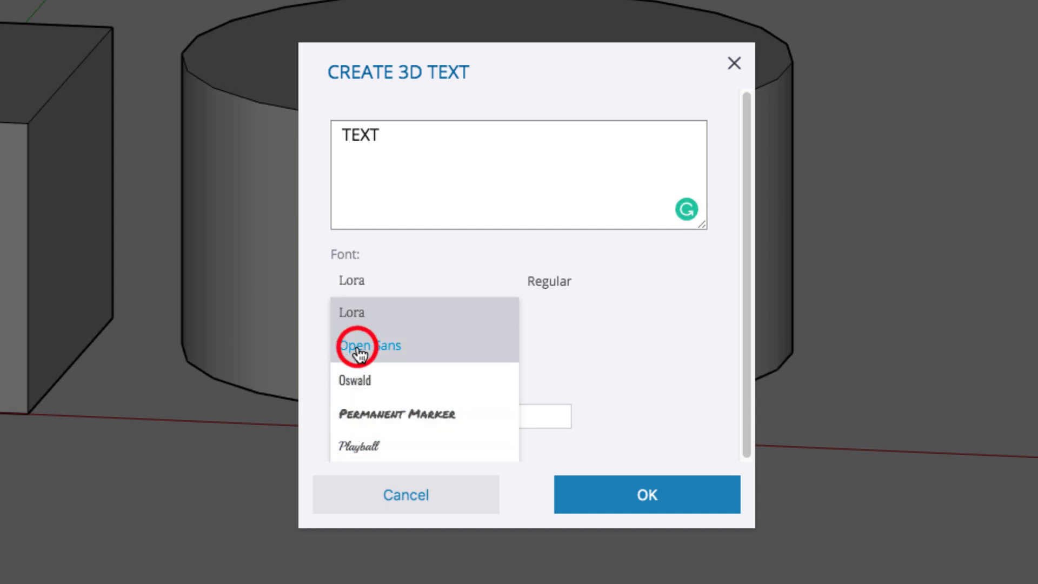
{"action": "left_click", "coordinate": [554, 285]}
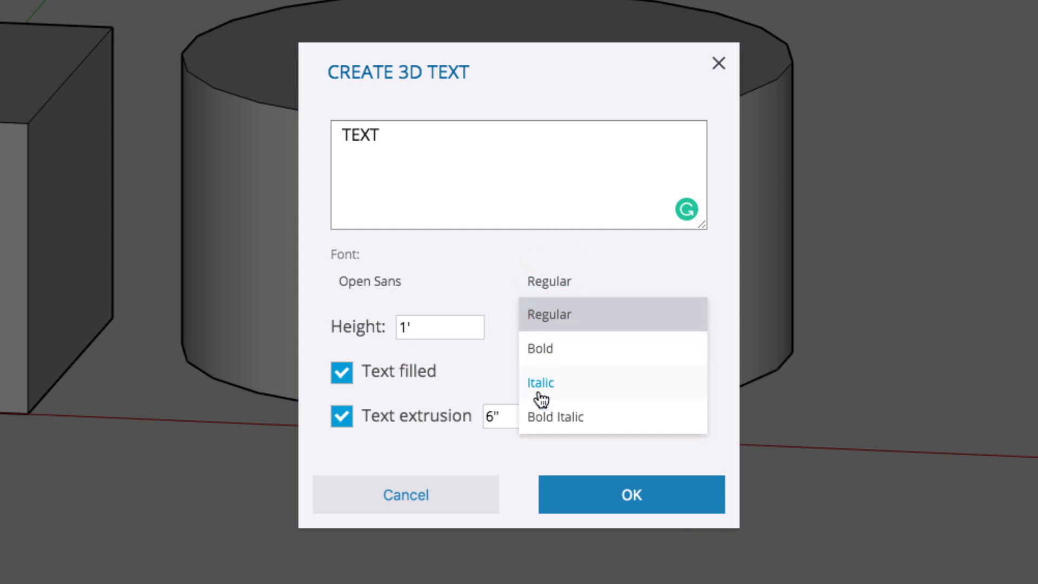
{"action": "left_click", "coordinate": [542, 350]}
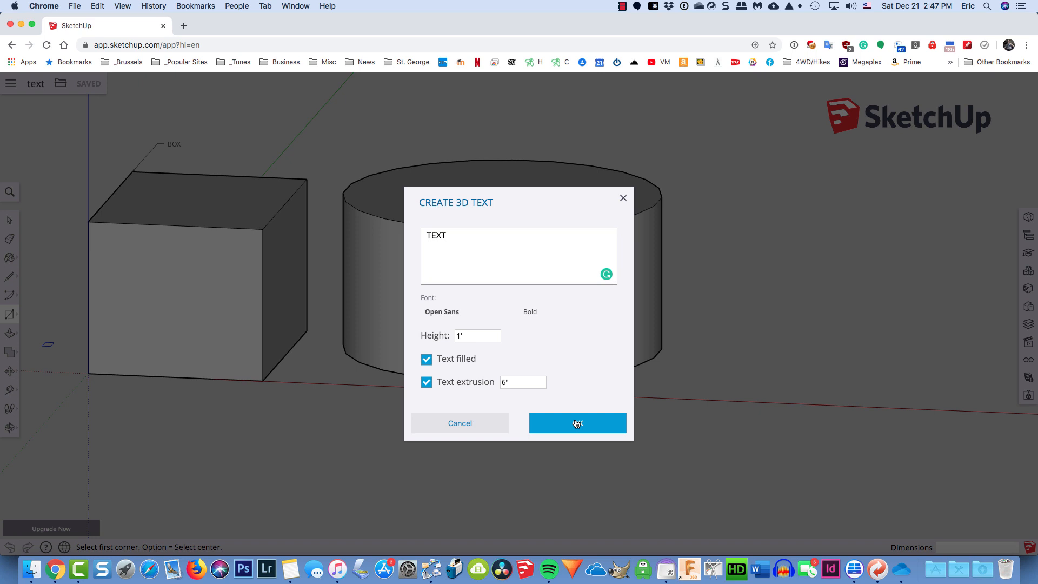
- Create the 3D text with the current settings and place it on the front face of the box
{"action": "left_click", "coordinate": [577, 424]}
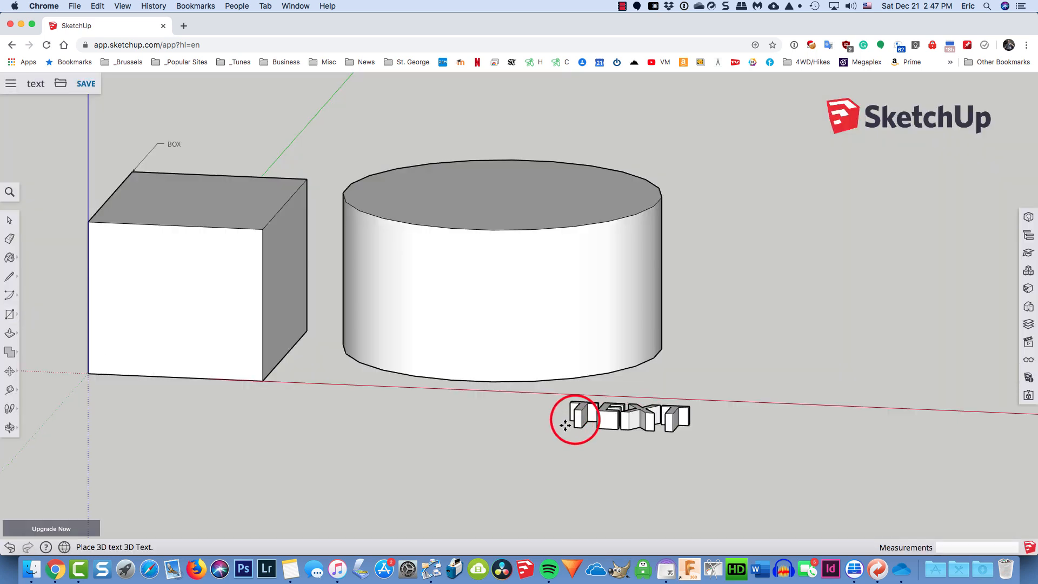
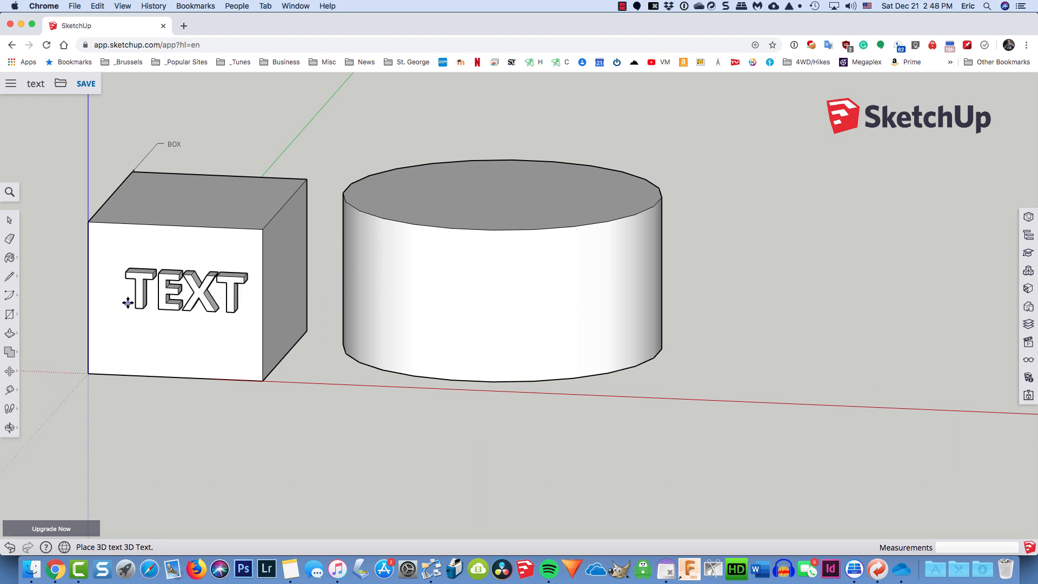
{"action": "left_click", "coordinate": [115, 316]}
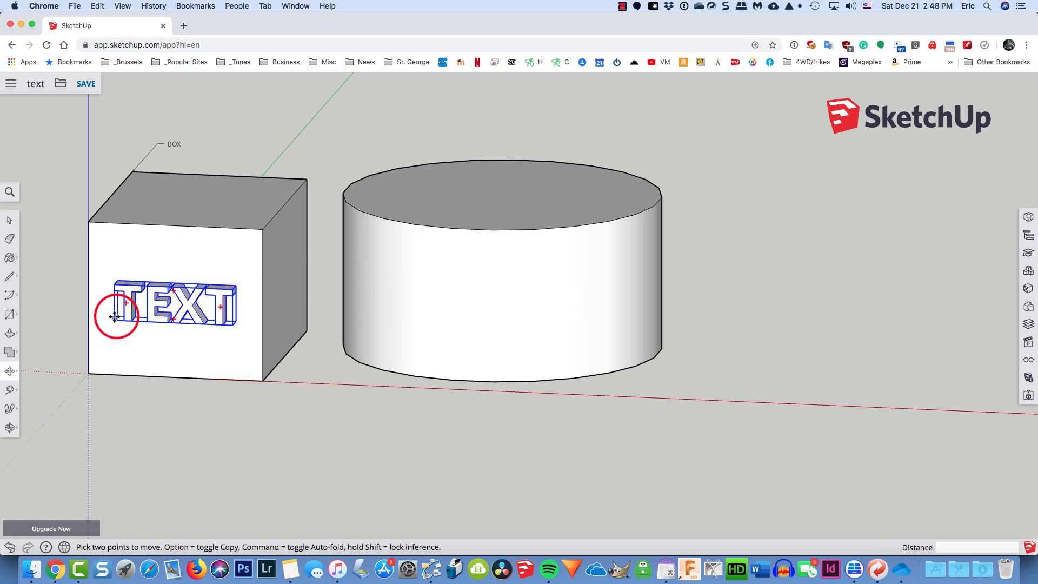
{"action": "scroll", "coordinate": [86, 331], "scroll_direction": "up", "scroll_amount": 5}
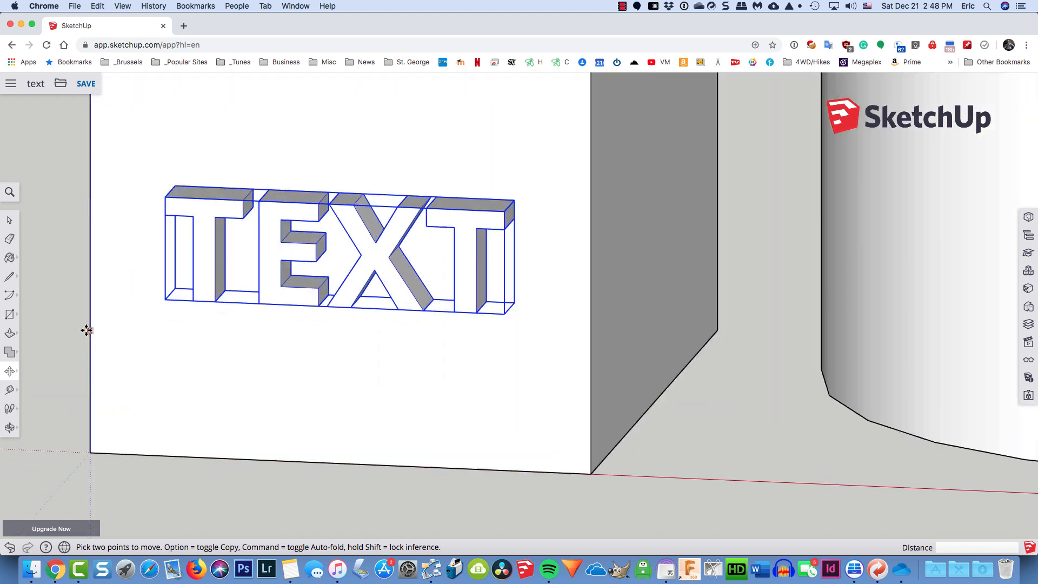
{"action": "scroll", "coordinate": [87, 330], "scroll_direction": "up", "scroll_amount": 2}
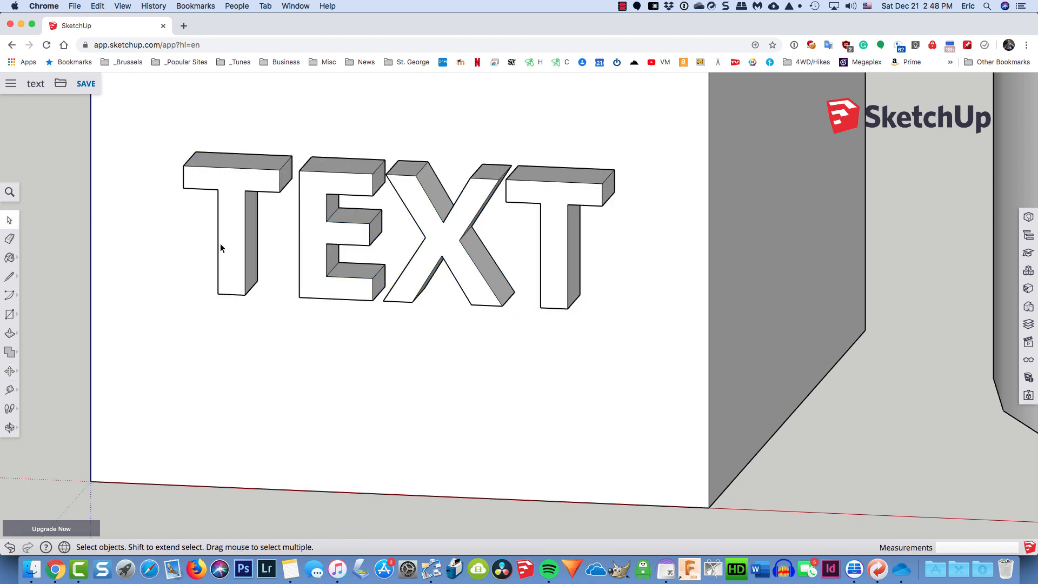
- Open the 3D text component for editing and select individual faces of its first T and the E
{"action": "left_click", "coordinate": [232, 227]}
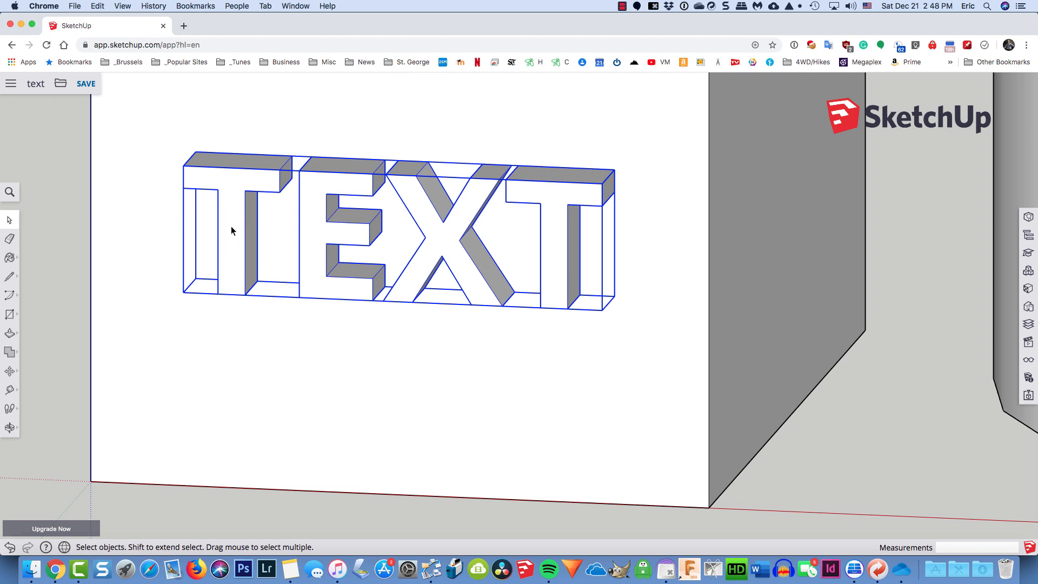
{"action": "double_click", "coordinate": [232, 226]}
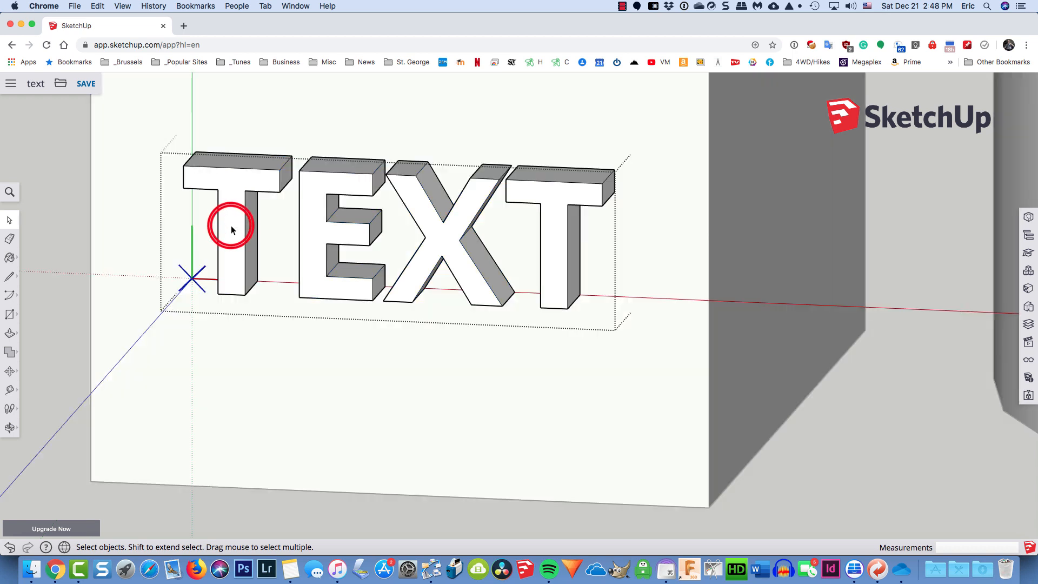
{"action": "left_click", "coordinate": [231, 225]}
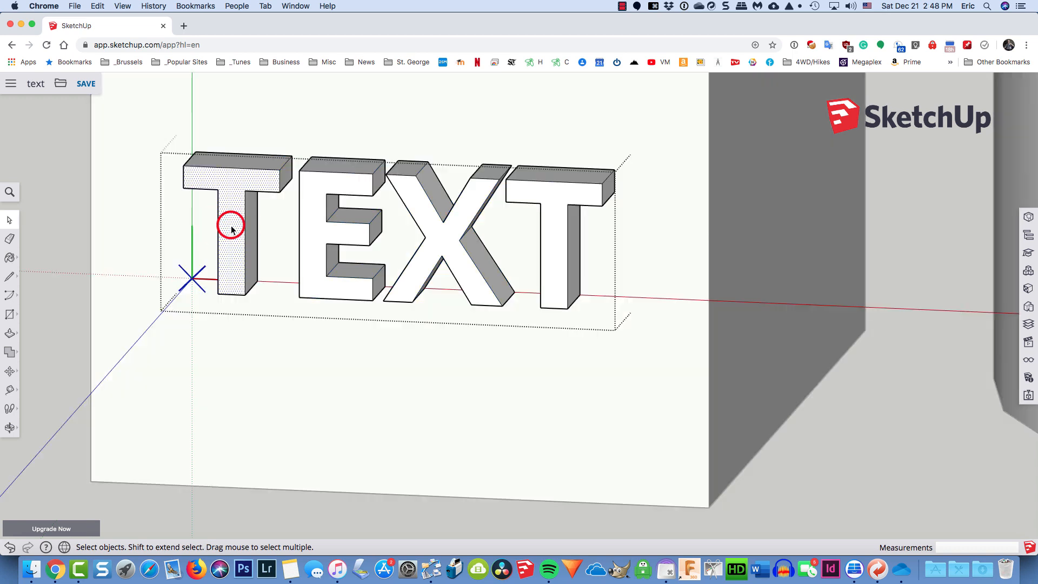
{"action": "left_click", "coordinate": [250, 222]}
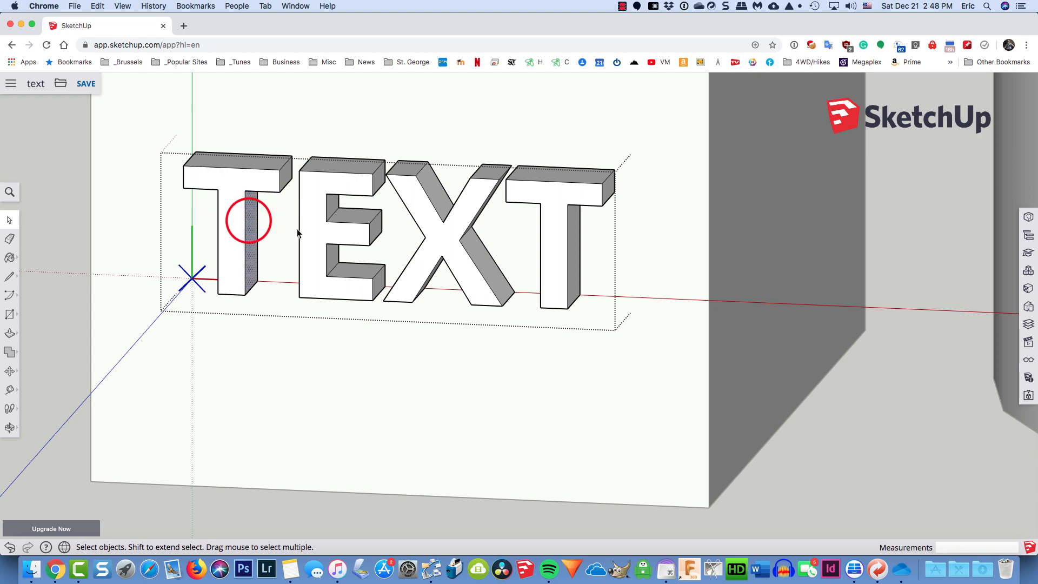
{"action": "left_click", "coordinate": [318, 230]}
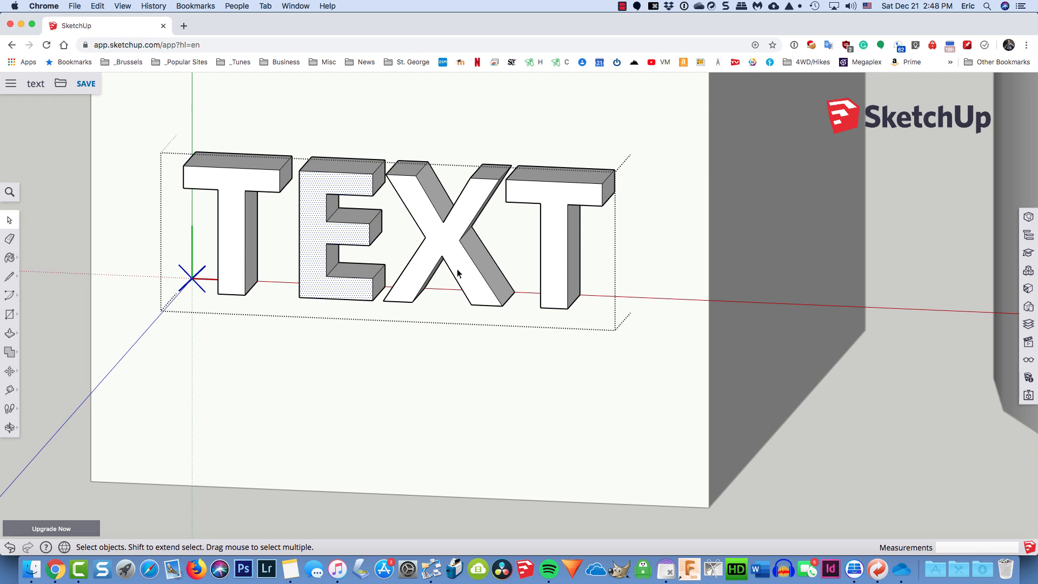
- Move the whole first T a short way away from the E along the red axis, and scale it up to about 1.36 by 1.31
{"action": "left_click", "coordinate": [227, 219]}
{"action": "triple_click", "coordinate": [230, 219]}
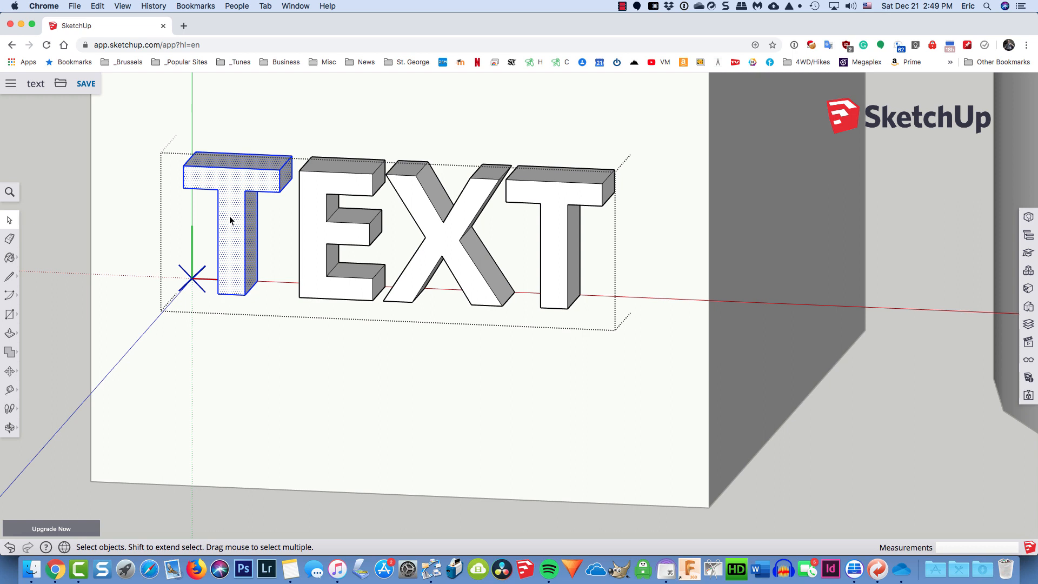
{"action": "key", "text": "m"}
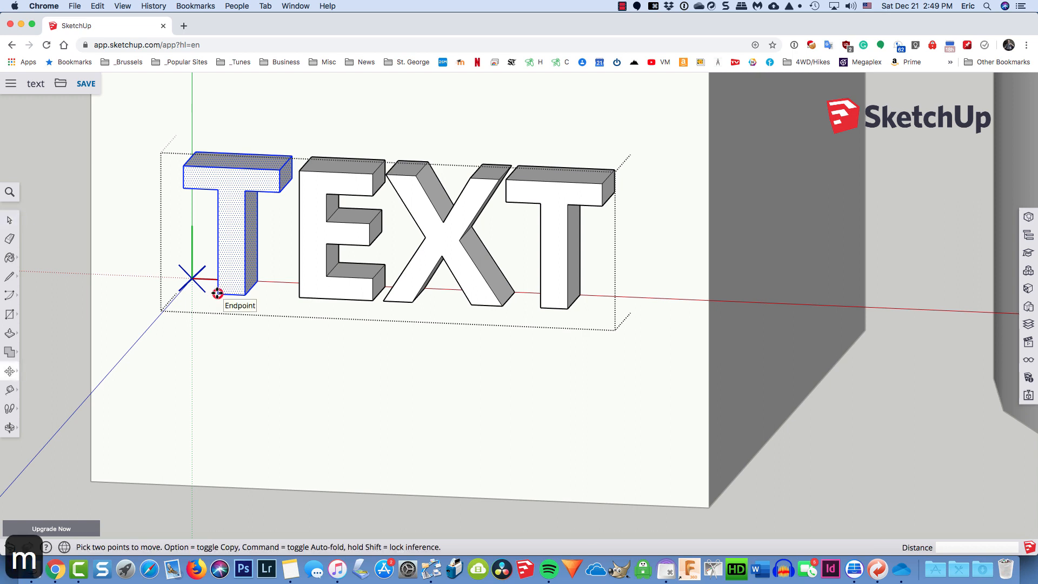
{"action": "left_click", "coordinate": [217, 293]}
{"action": "left_click", "coordinate": [197, 292]}
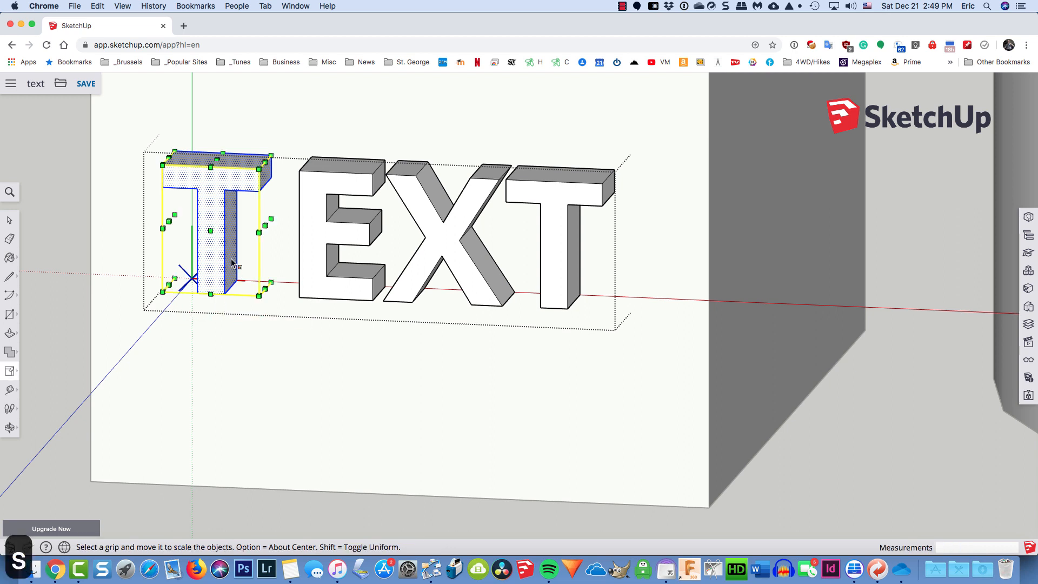
{"action": "left_click_drag", "start_coordinate": [268, 161], "coordinate": [302, 127]}
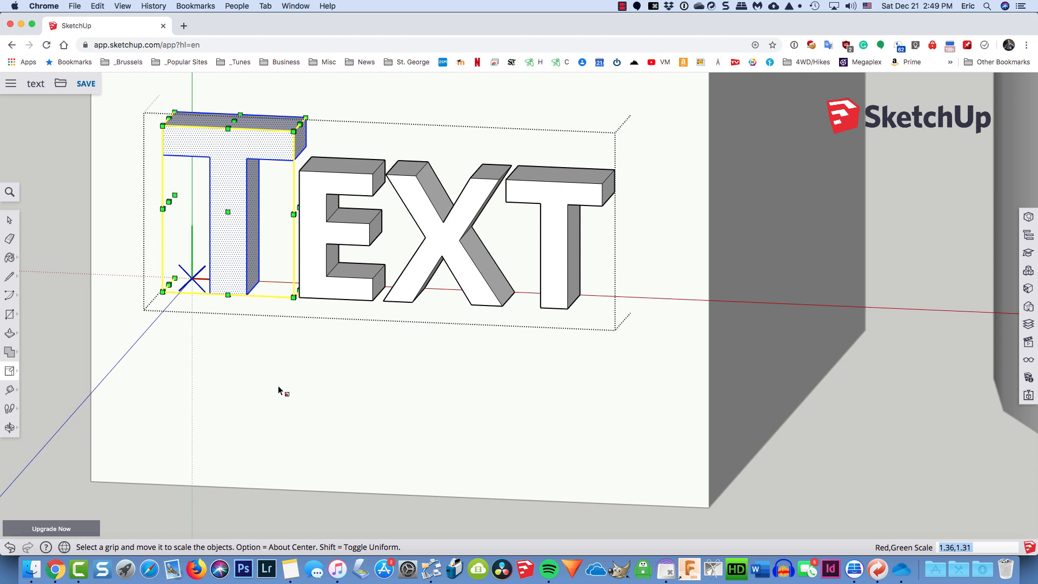
{"action": "key", "text": "space"}
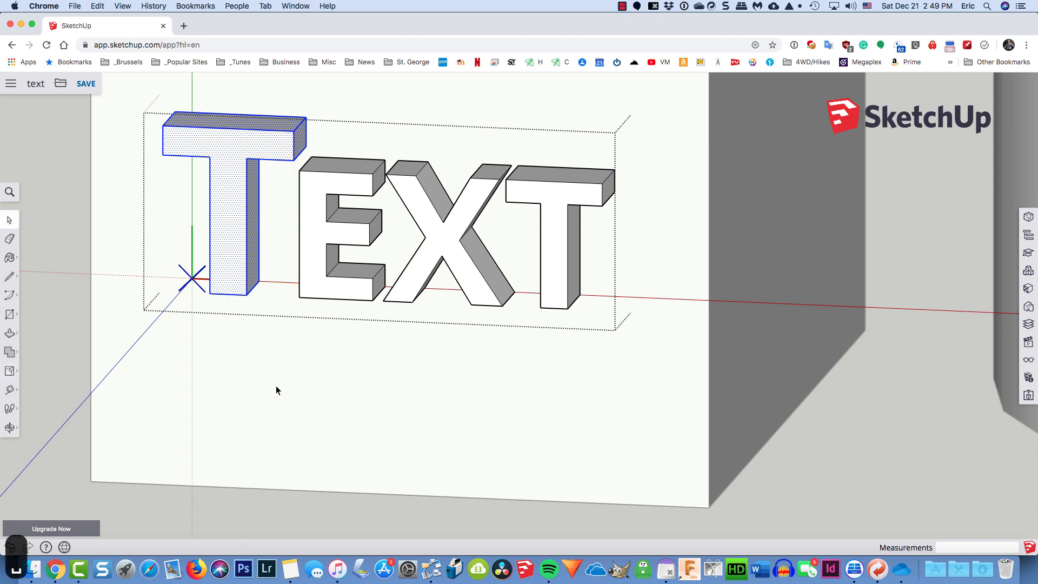
- Push the front face of the letter E back 3 inches with Push/Pull
{"action": "left_click", "coordinate": [315, 292]}
{"action": "key", "text": "p"}
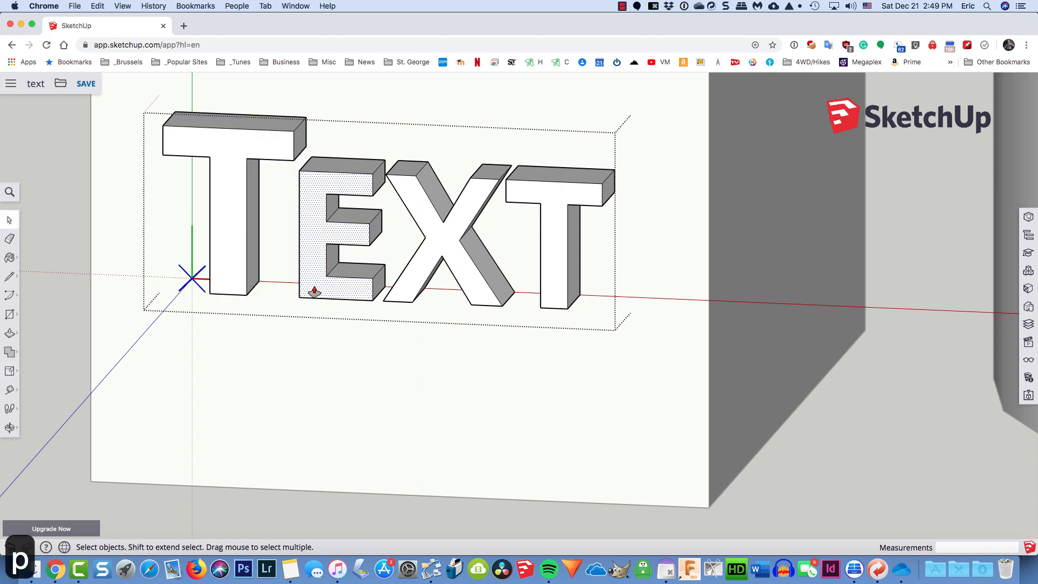
{"action": "left_click", "coordinate": [315, 291]}
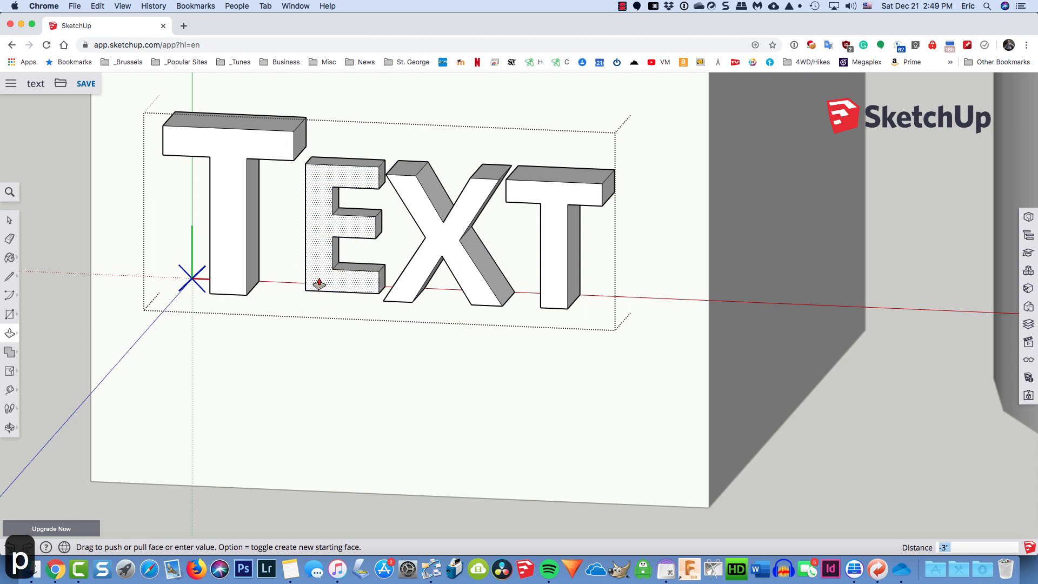
{"action": "left_click", "coordinate": [319, 281]}
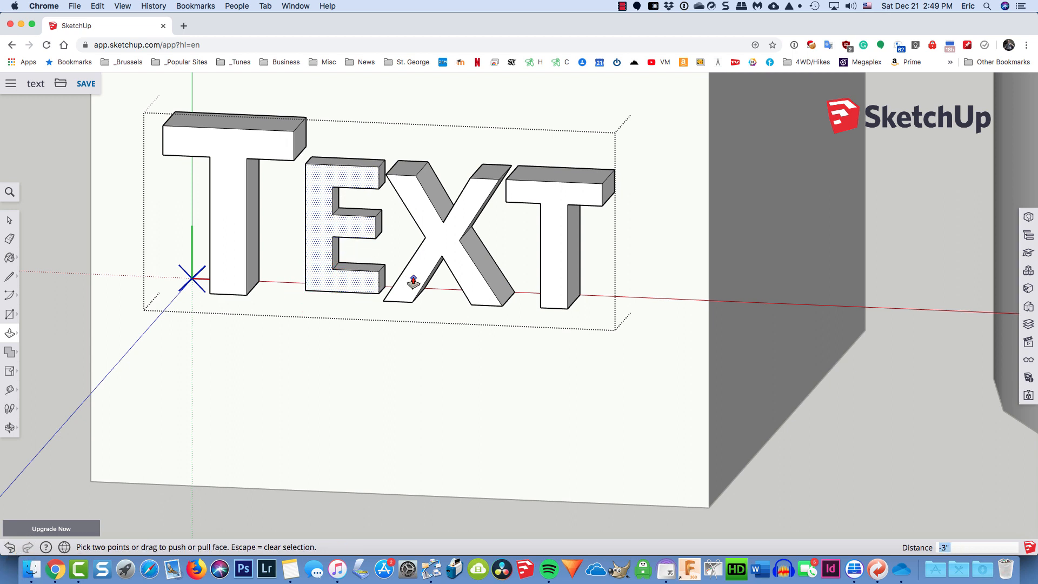
{"action": "key", "text": "space"}
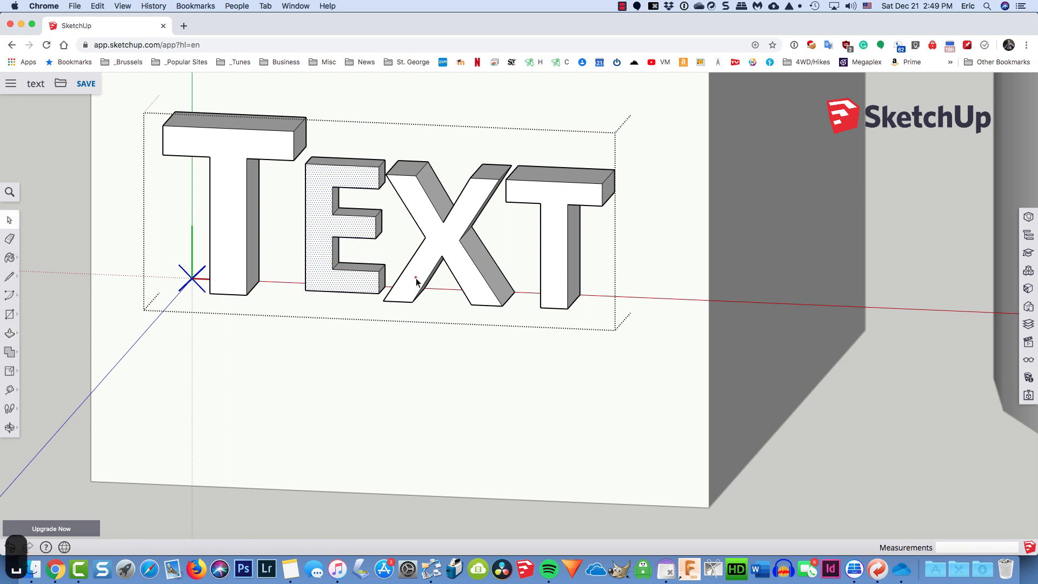
- Push the front face of the letter X back 3 inches to match the depth of the E
{"action": "left_click", "coordinate": [417, 281]}
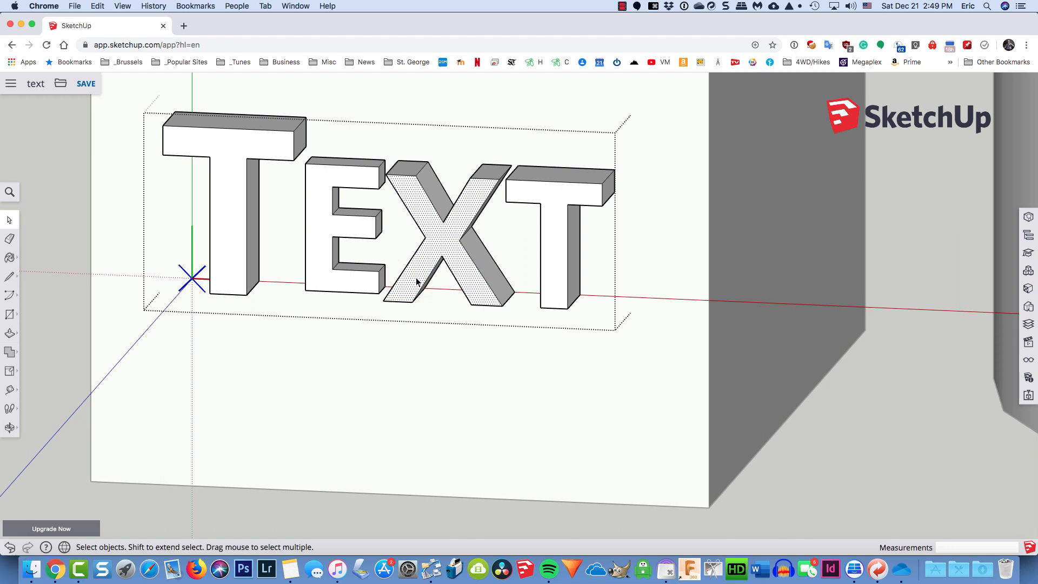
{"action": "key", "text": "p"}
{"action": "left_click", "coordinate": [415, 281]}
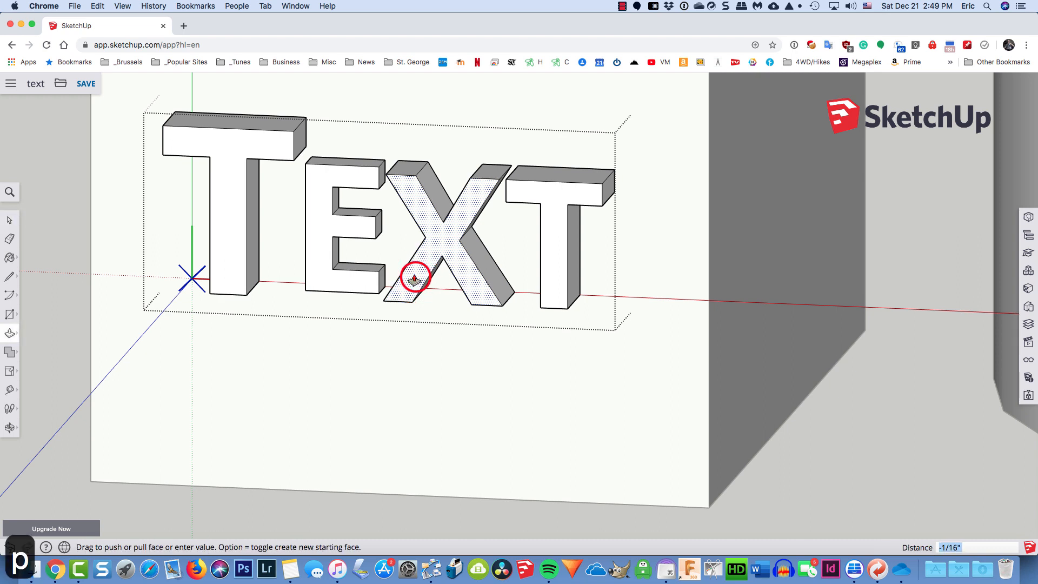
{"action": "left_click", "coordinate": [366, 229]}
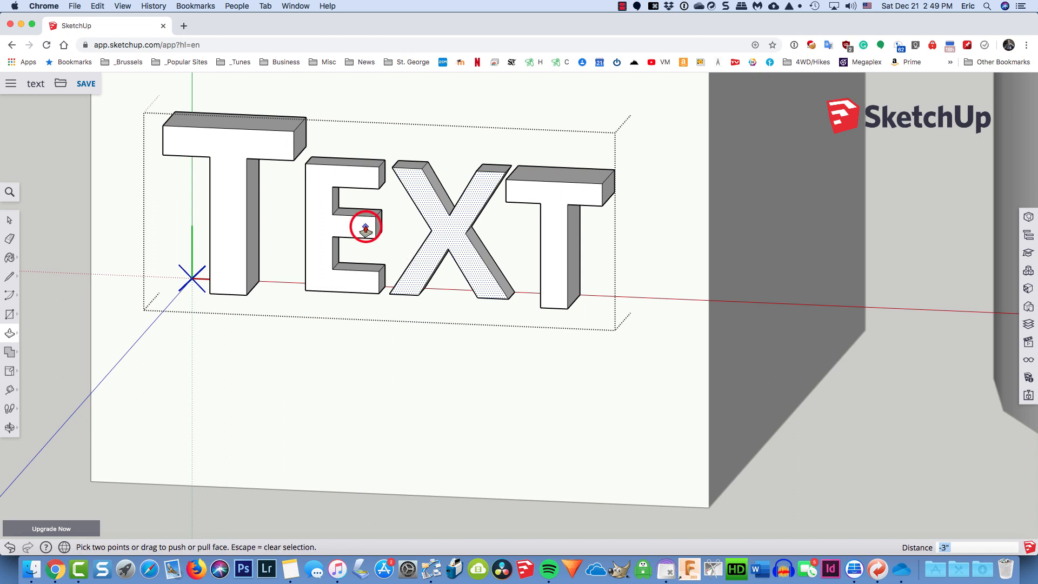
{"action": "key", "text": "space"}
- Push the front face of the last T back 3 inches and close the text component
{"action": "left_click", "coordinate": [553, 289]}
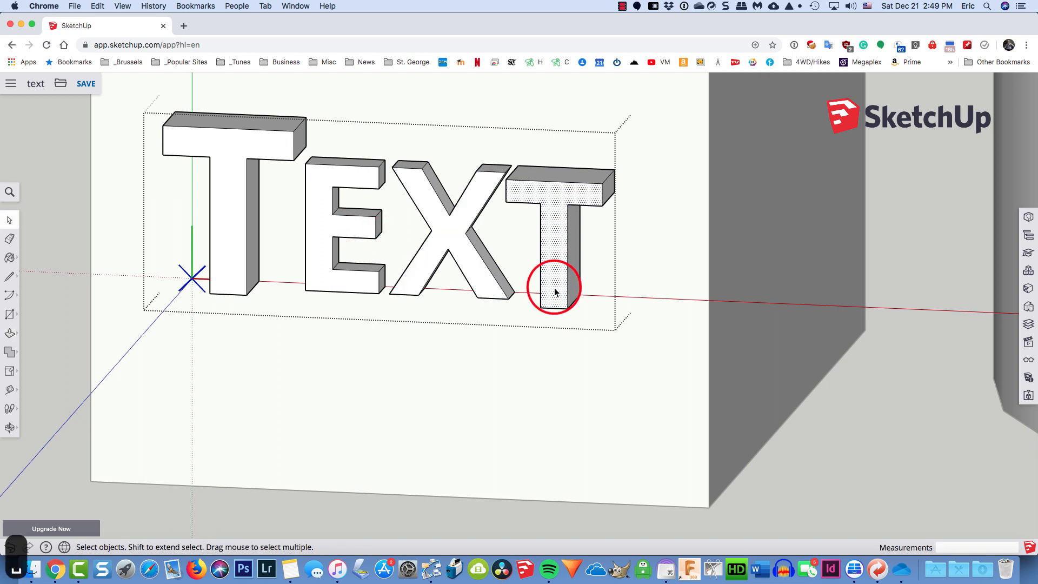
{"action": "key", "text": "p"}
{"action": "left_click", "coordinate": [554, 287]}
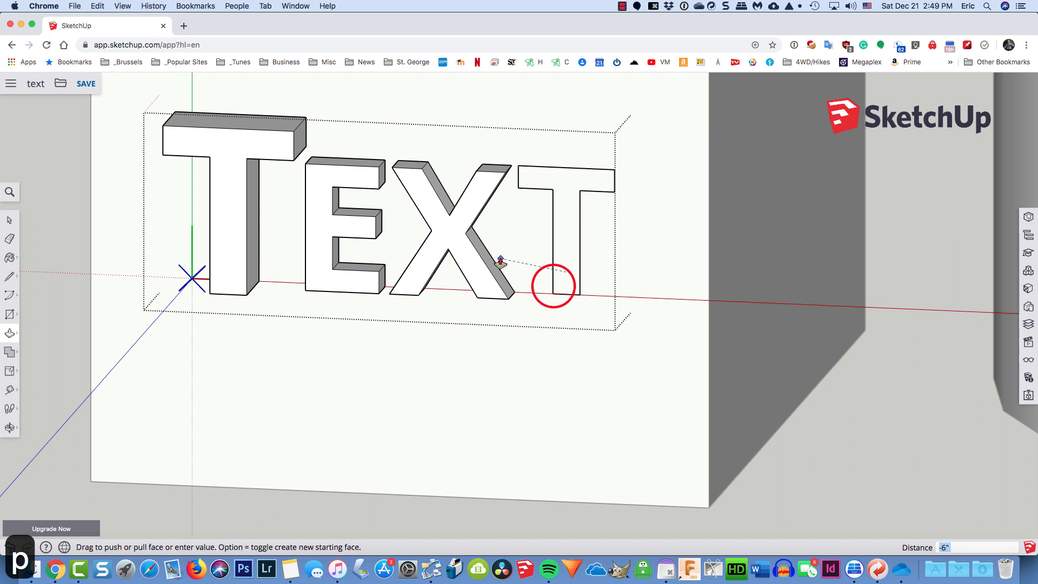
{"action": "left_click", "coordinate": [459, 227]}
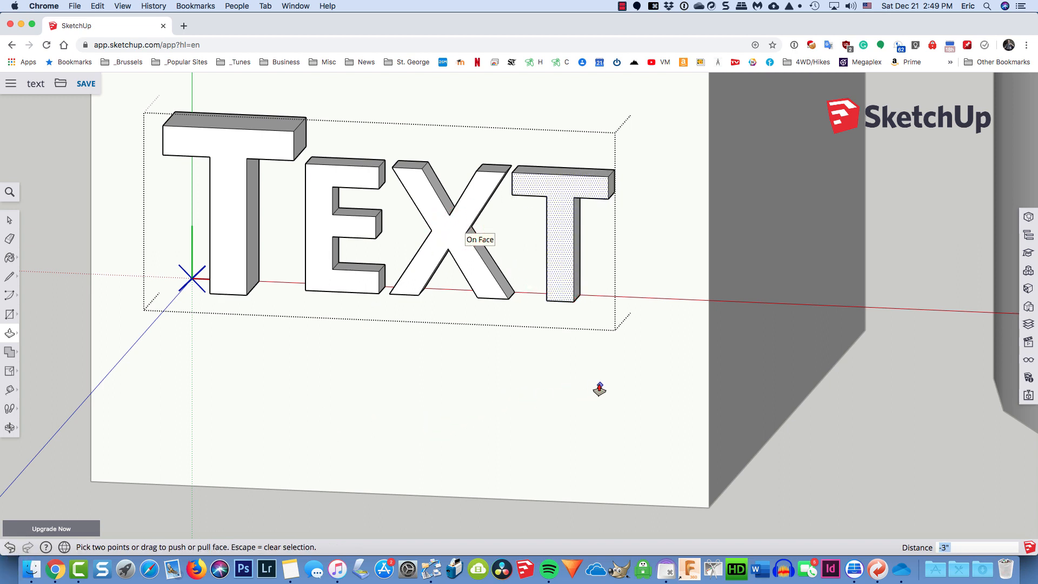
{"action": "key", "text": "o"}
{"action": "left_click_drag", "start_coordinate": [617, 381], "coordinate": [559, 424]}
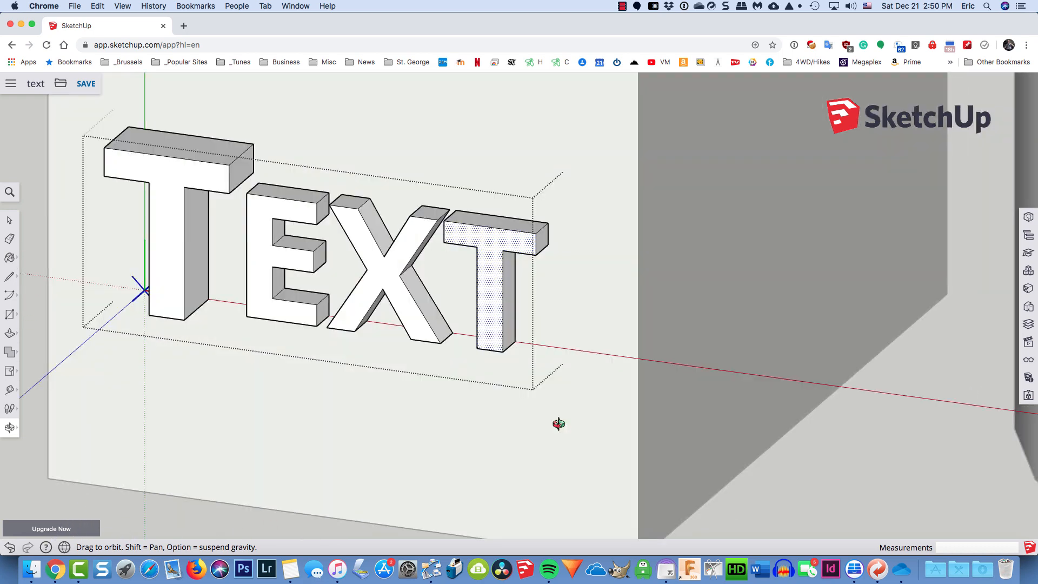
{"action": "key", "text": "space"}
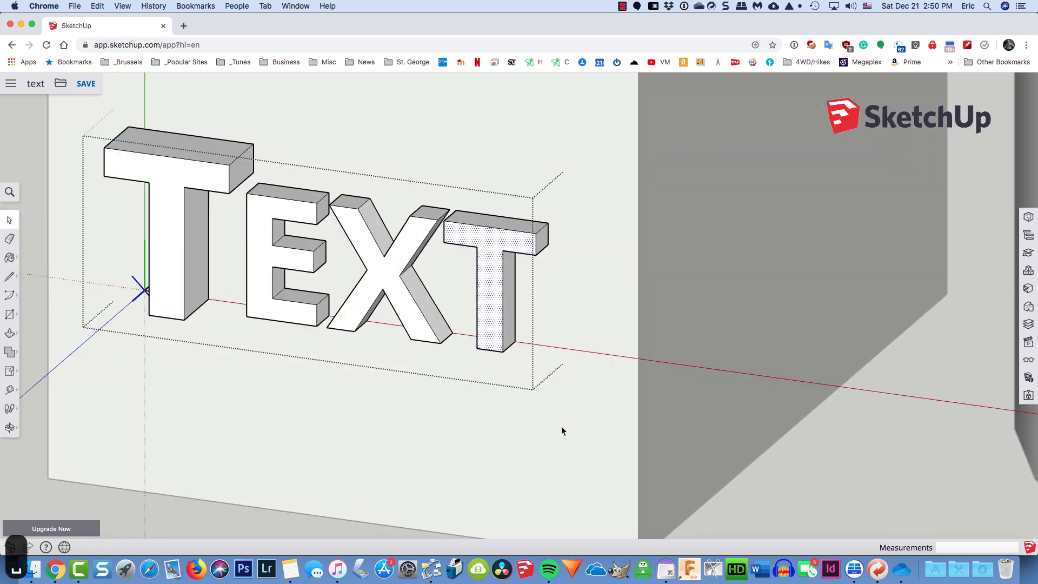
{"action": "left_click", "coordinate": [897, 440]}
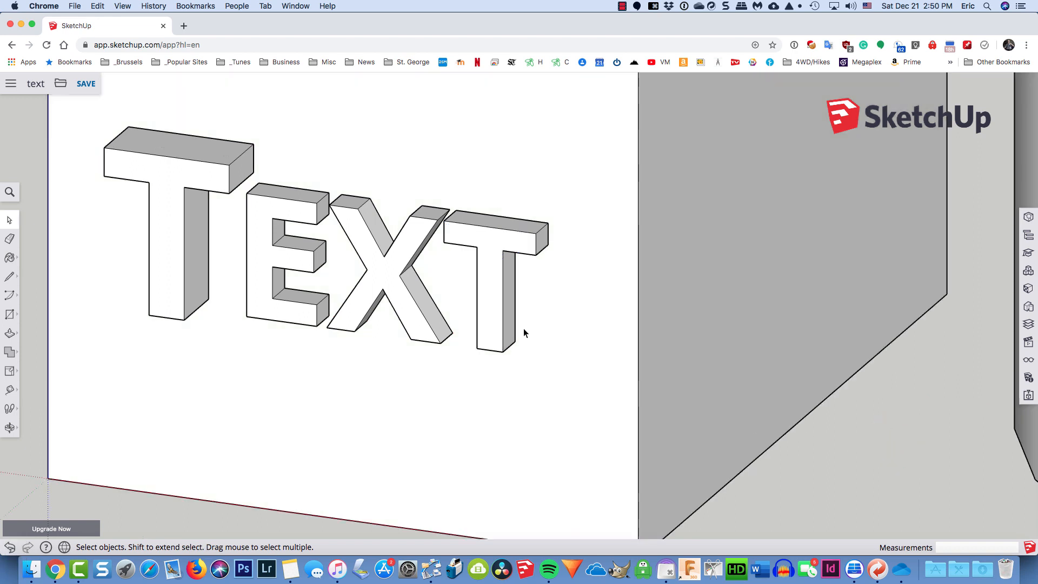
{"action": "left_click", "coordinate": [491, 319]}
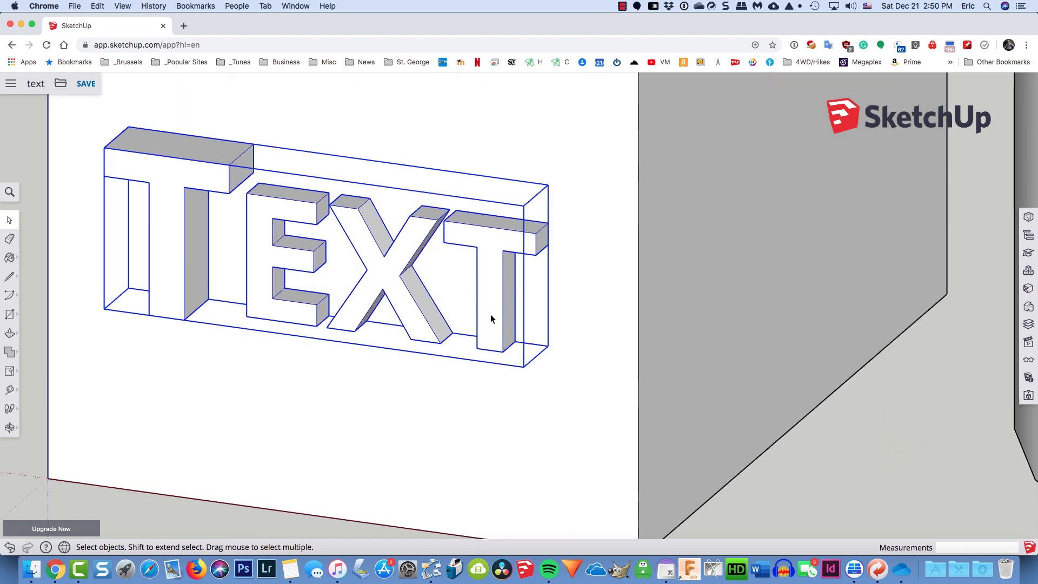
{"action": "key", "text": "m"}
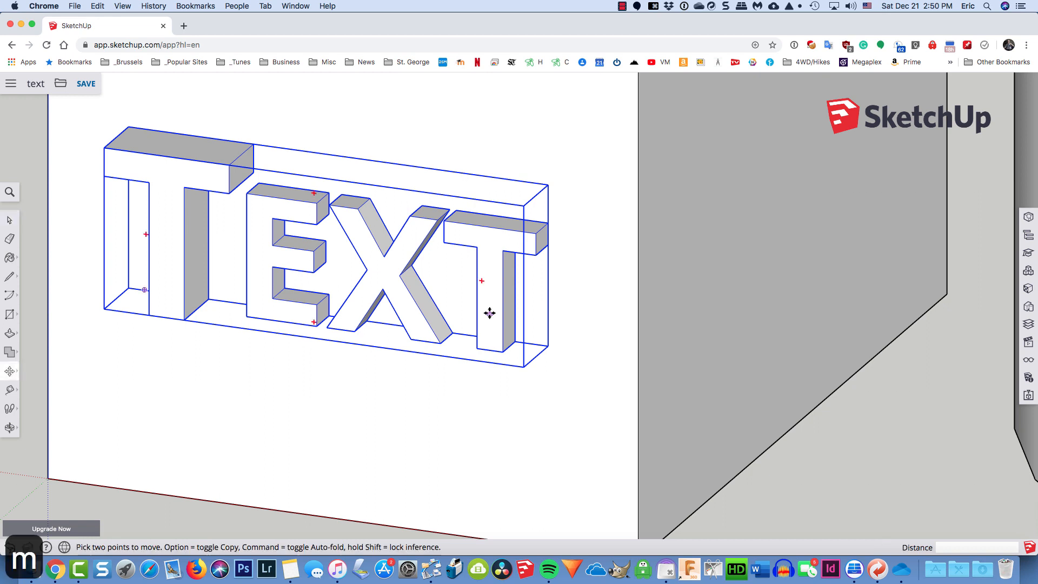
{"action": "left_click", "coordinate": [516, 341]}
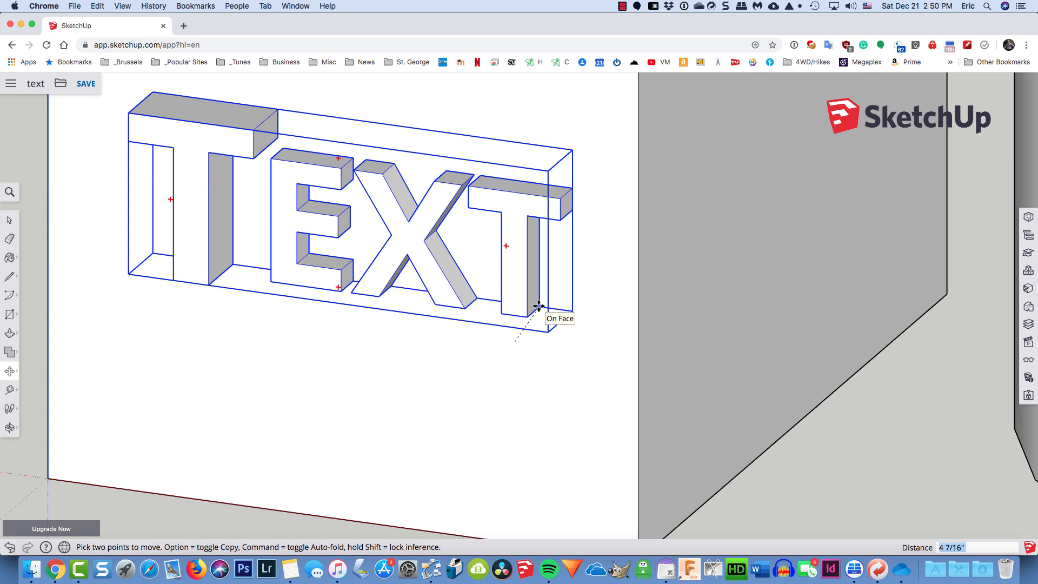
{"action": "key", "text": "Escape"}
{"action": "key", "text": "space"}
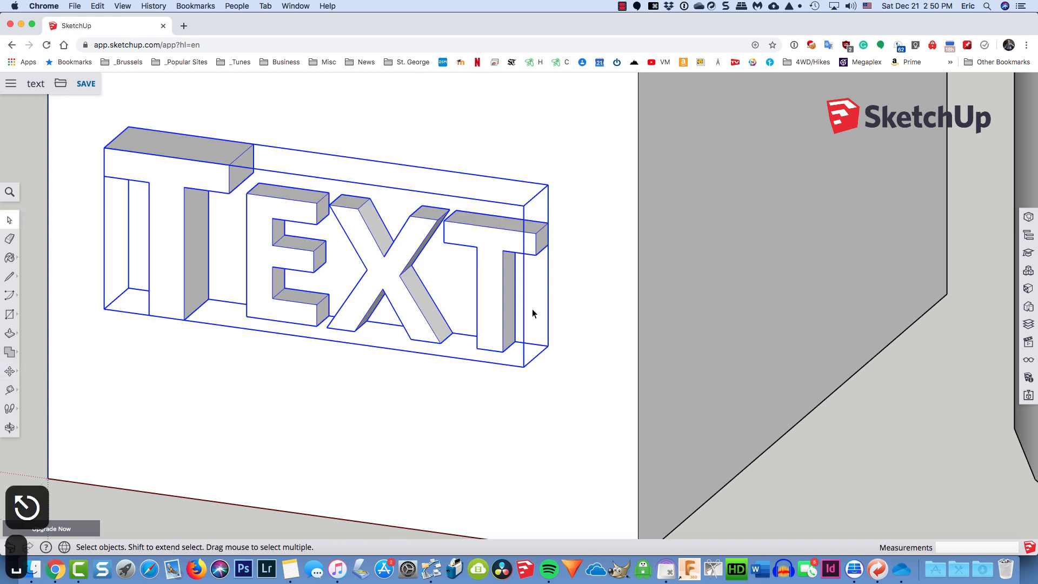
- Unglue the 3D text component from the front face of the box
{"action": "right_click", "coordinate": [410, 292]}
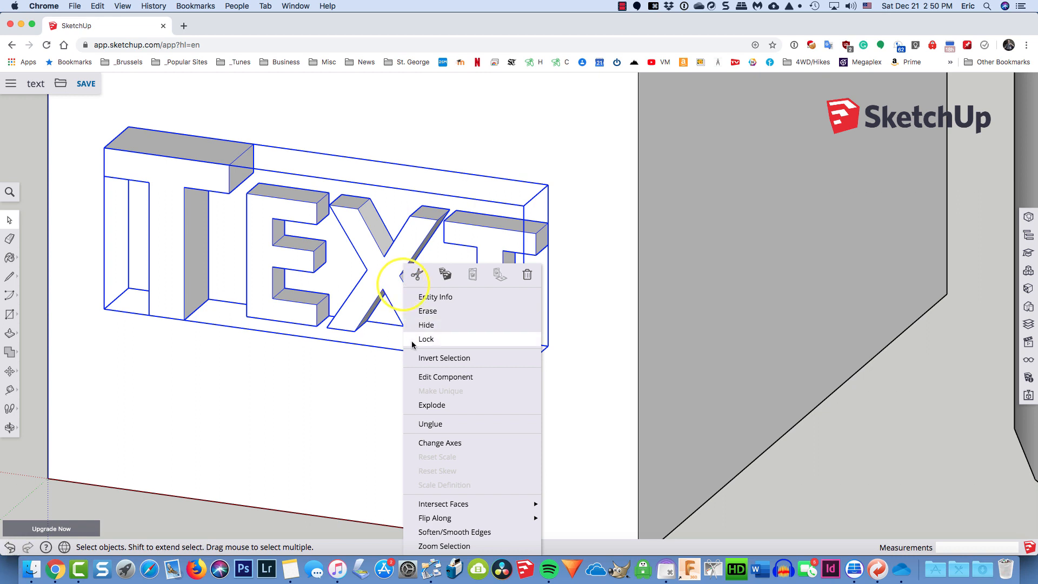
{"action": "left_click", "coordinate": [437, 424]}
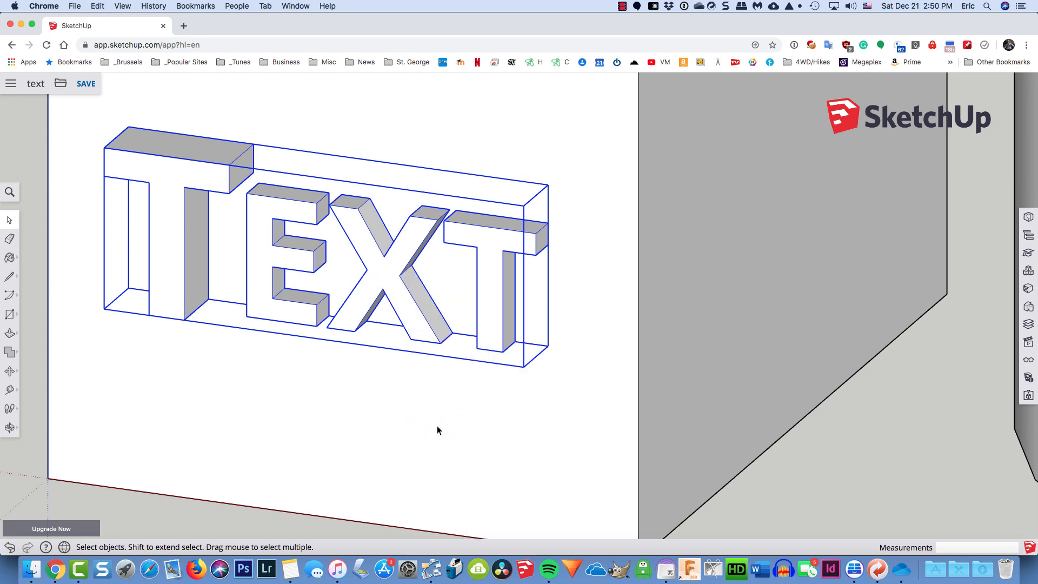
{"action": "key", "text": "m"}
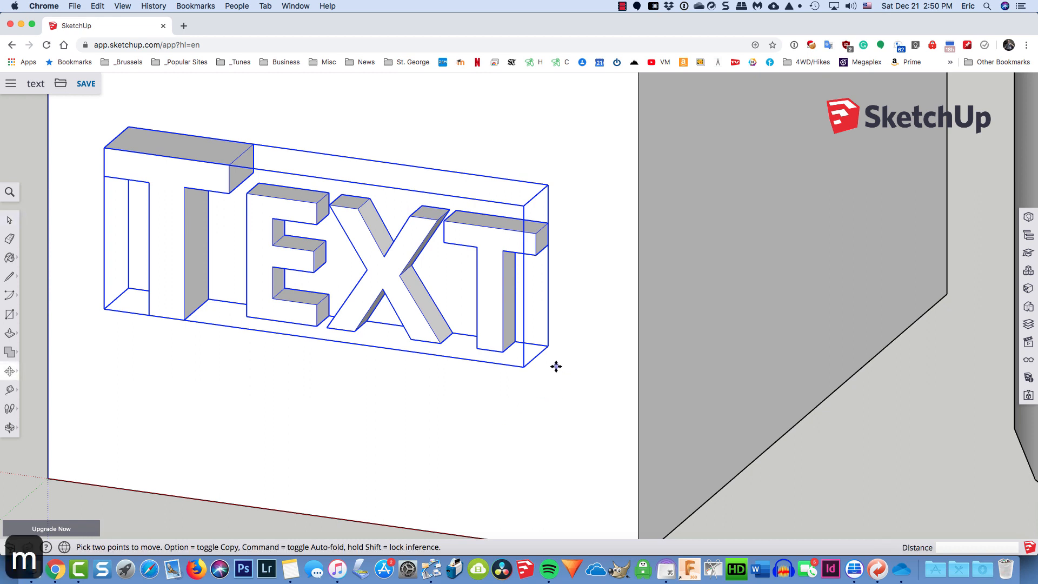
{"action": "left_click", "coordinate": [547, 346]}
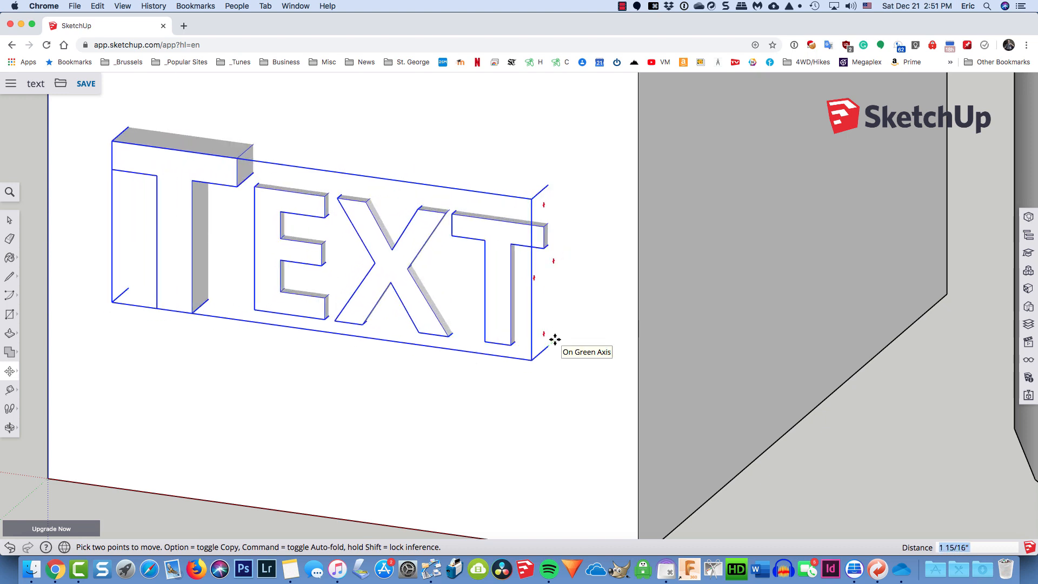
{"action": "right_click", "coordinate": [556, 342]}
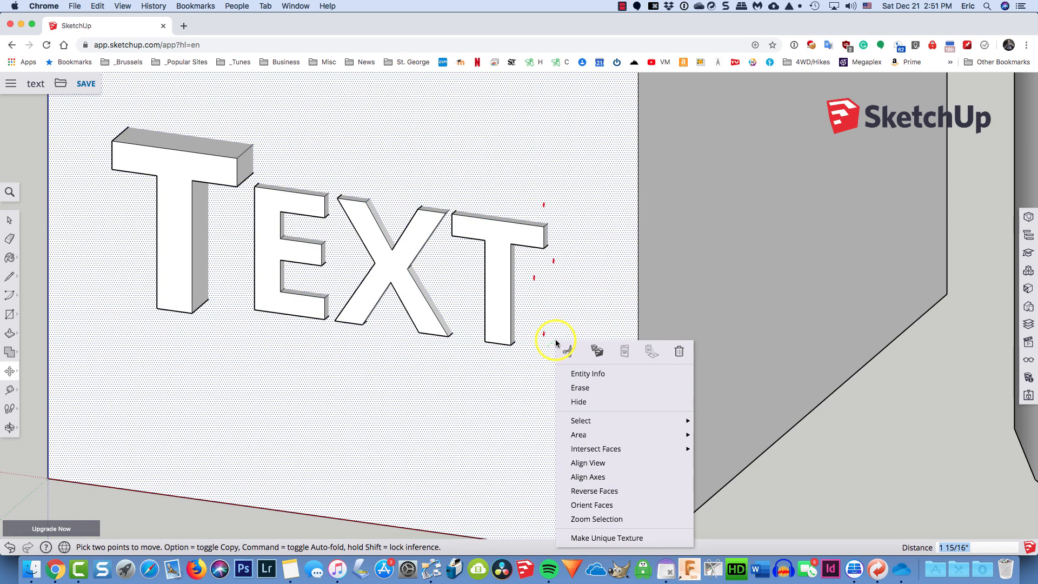
{"action": "key", "text": "Escape"}
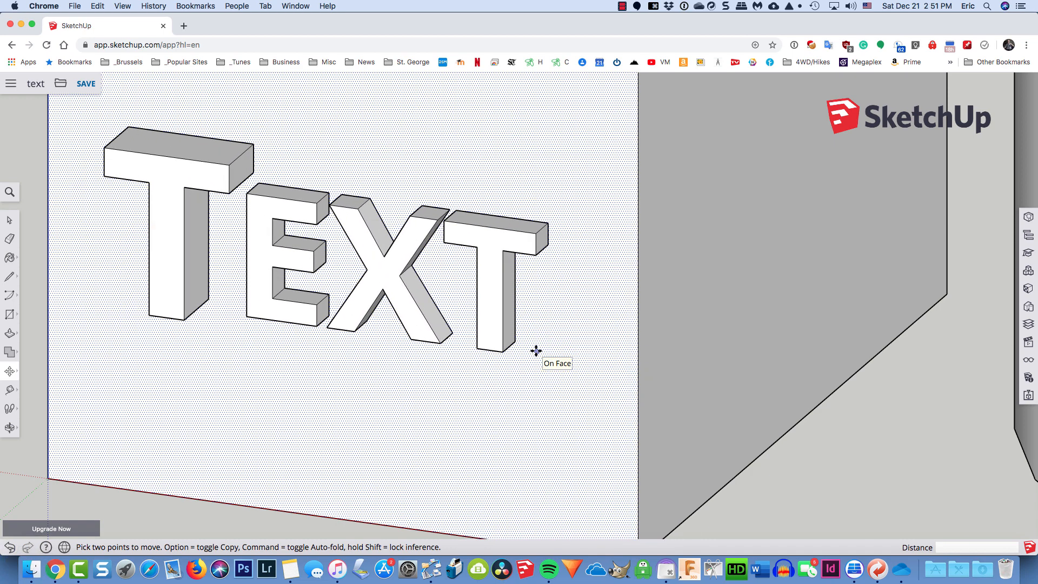
{"action": "key", "text": "space"}
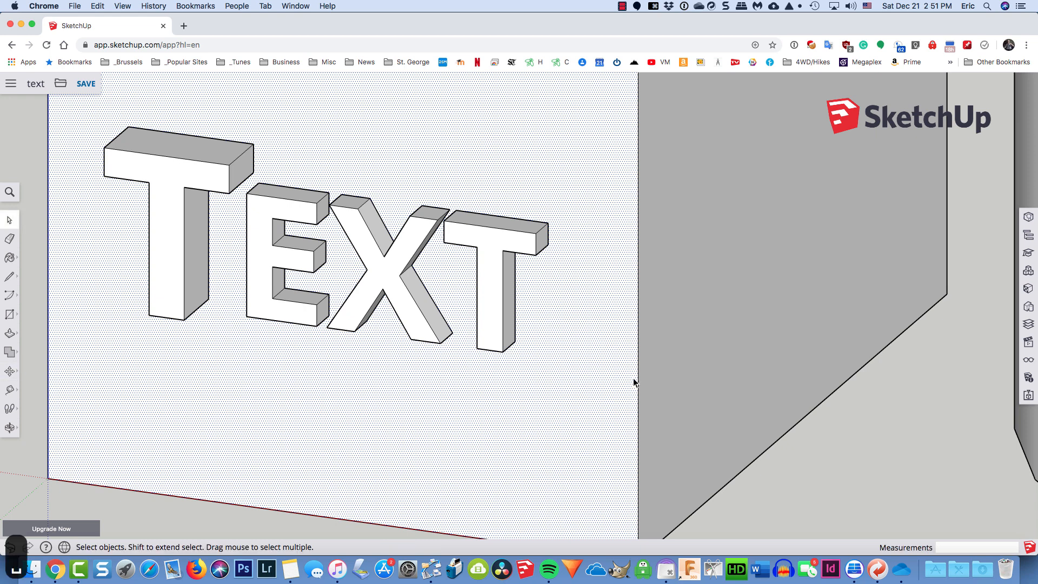
{"action": "left_click", "coordinate": [927, 456]}
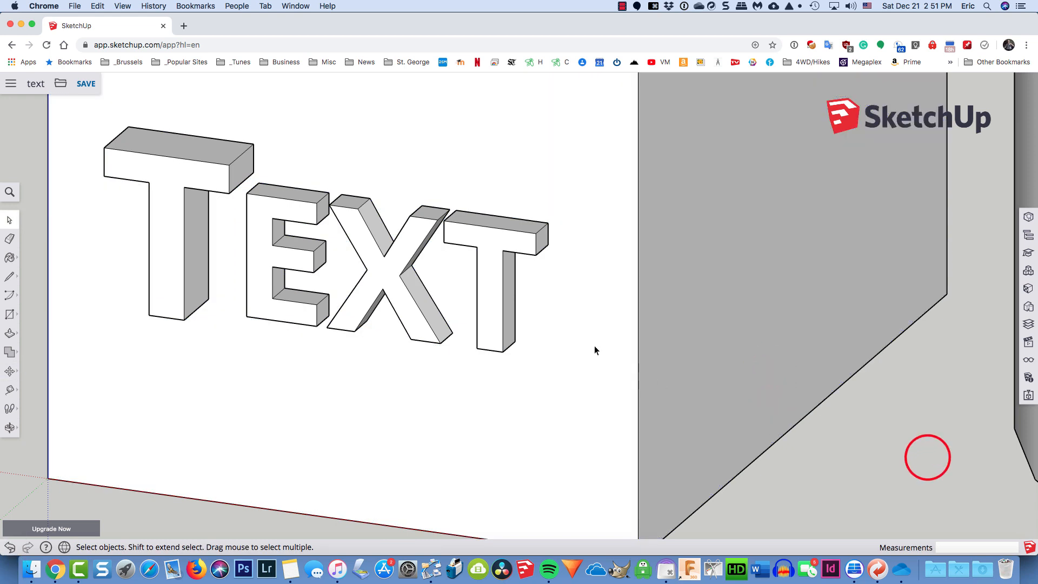
- Scale the 3D text component up uniformly by a factor of about 1.10 from its upper corner
{"action": "left_click", "coordinate": [491, 295]}
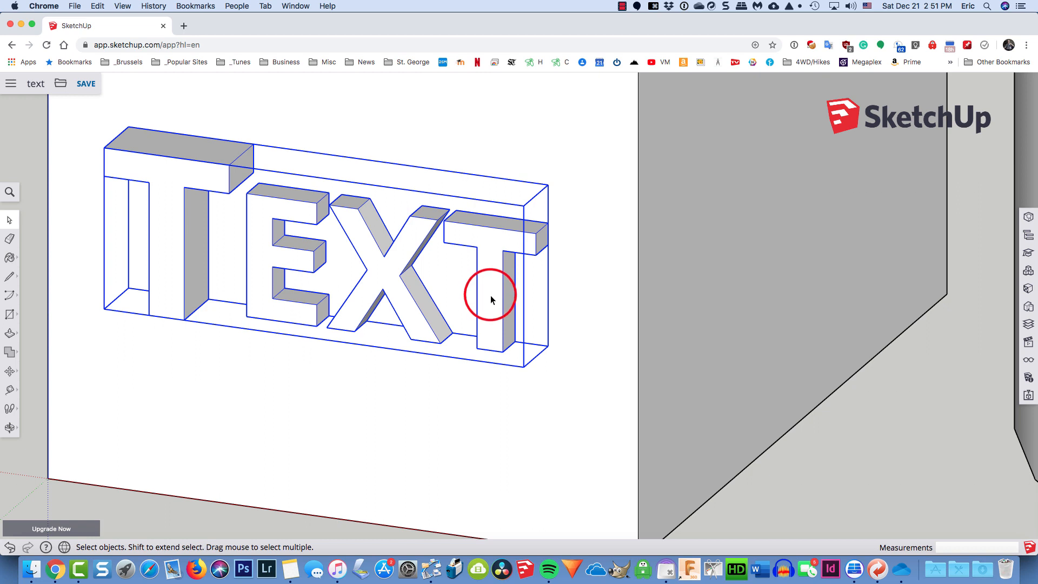
{"action": "key", "text": "s"}
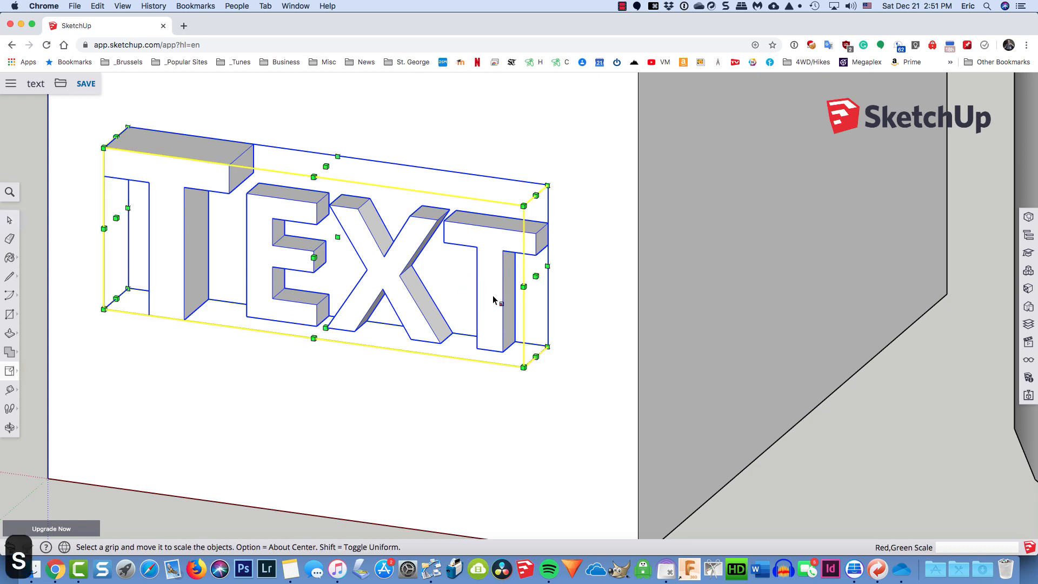
{"action": "left_click", "coordinate": [535, 195]}
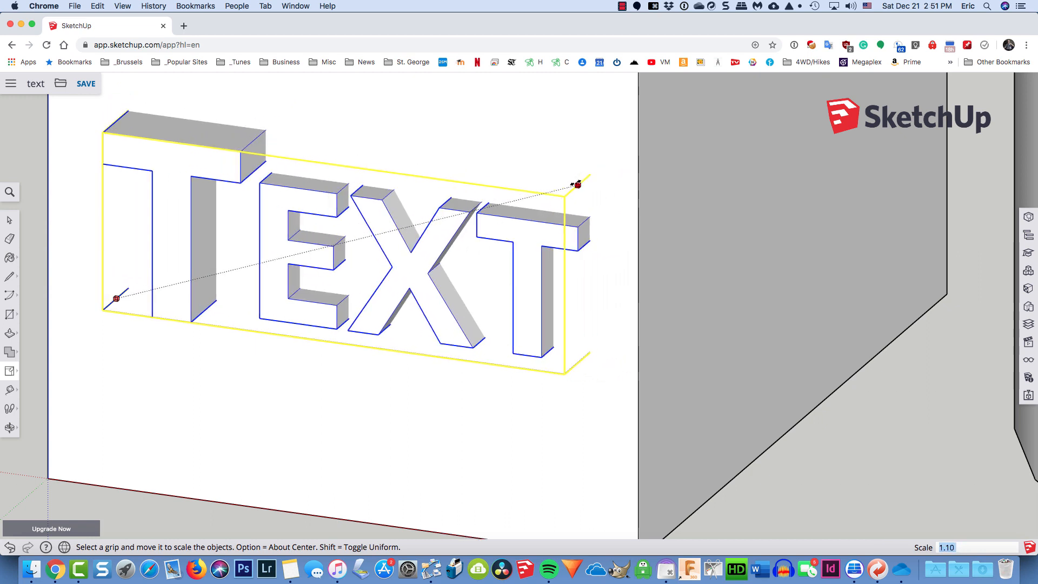
{"action": "left_click", "coordinate": [577, 185]}
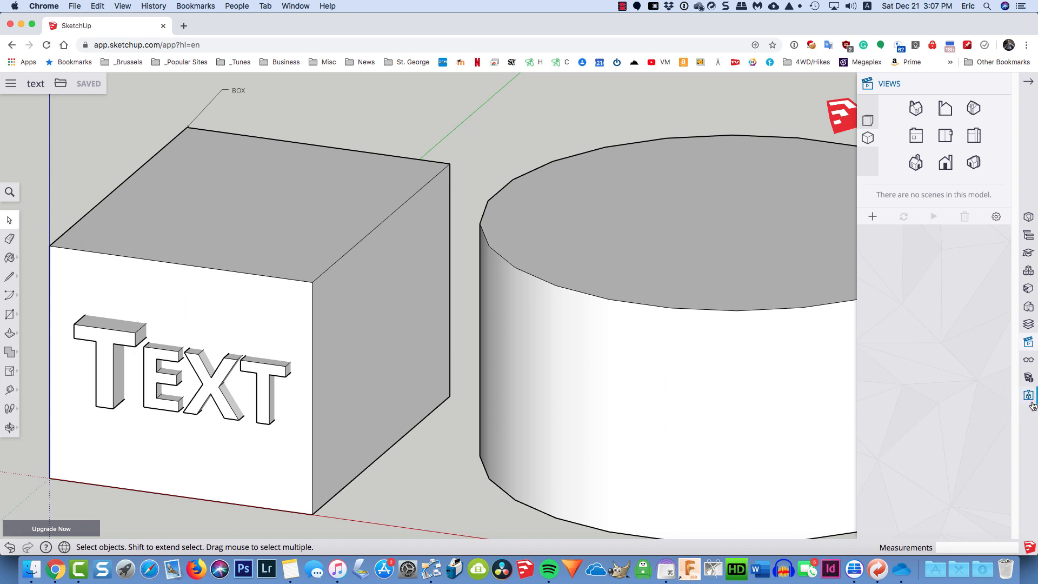
- Turn on the display of hidden objects and examine the individual facets of the cylinder's curved side
{"action": "left_click", "coordinate": [1030, 361]}
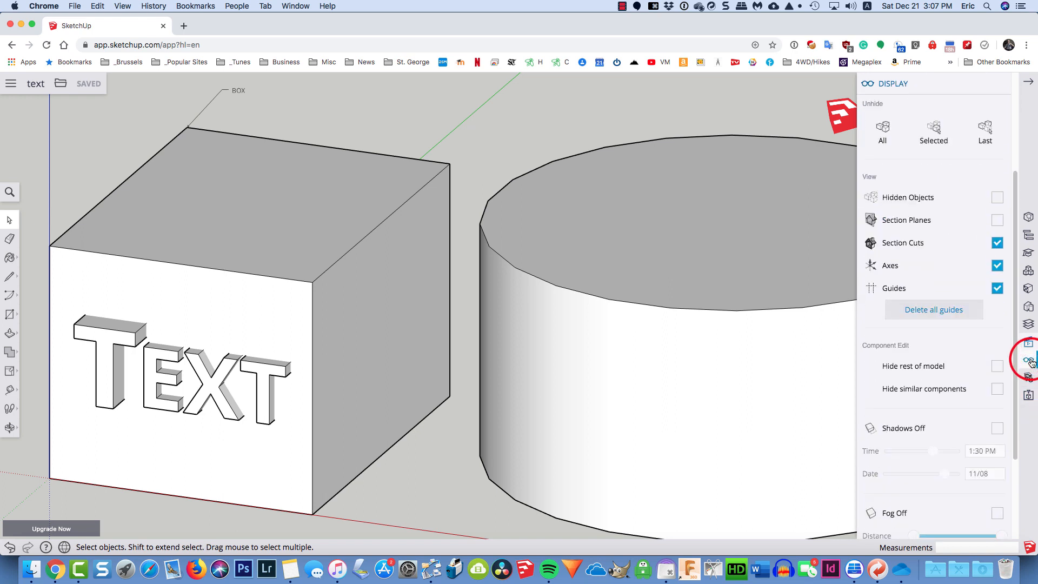
{"action": "left_click", "coordinate": [997, 197]}
{"action": "left_click", "coordinate": [638, 343]}
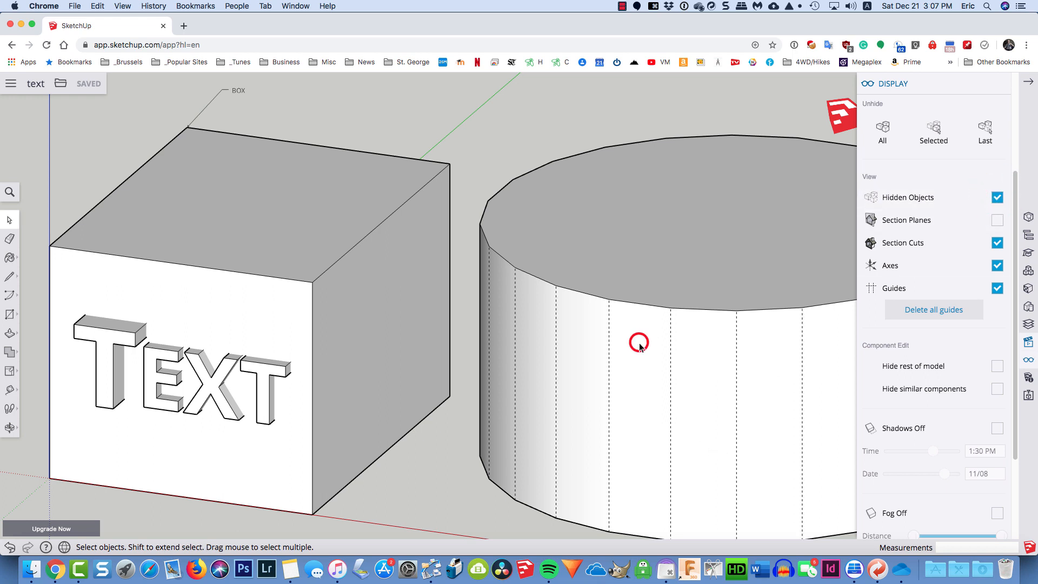
{"action": "left_click", "coordinate": [700, 361]}
{"action": "left_click", "coordinate": [767, 361]}
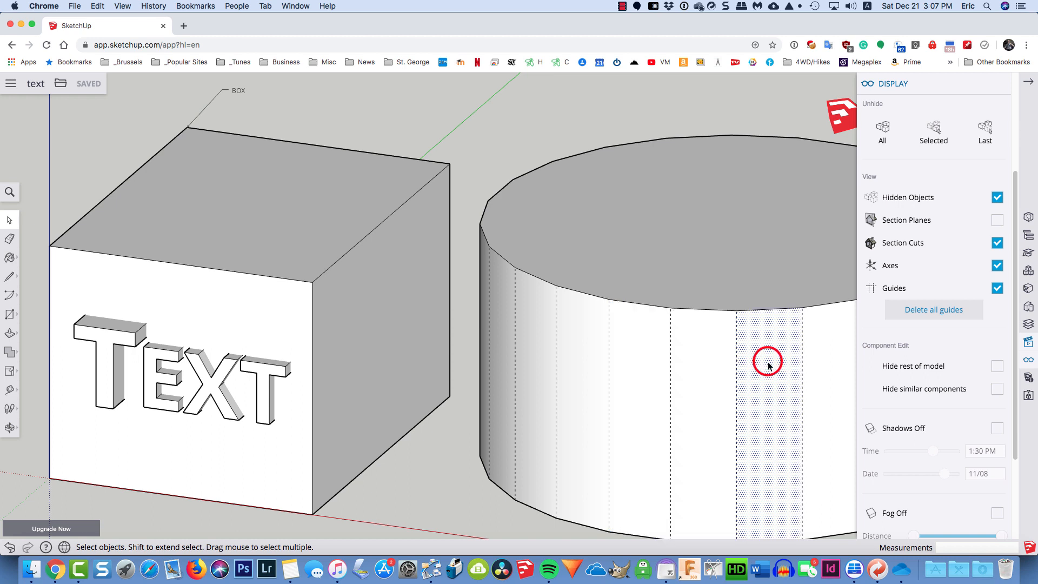
{"action": "left_click", "coordinate": [825, 367]}
{"action": "left_click", "coordinate": [590, 363]}
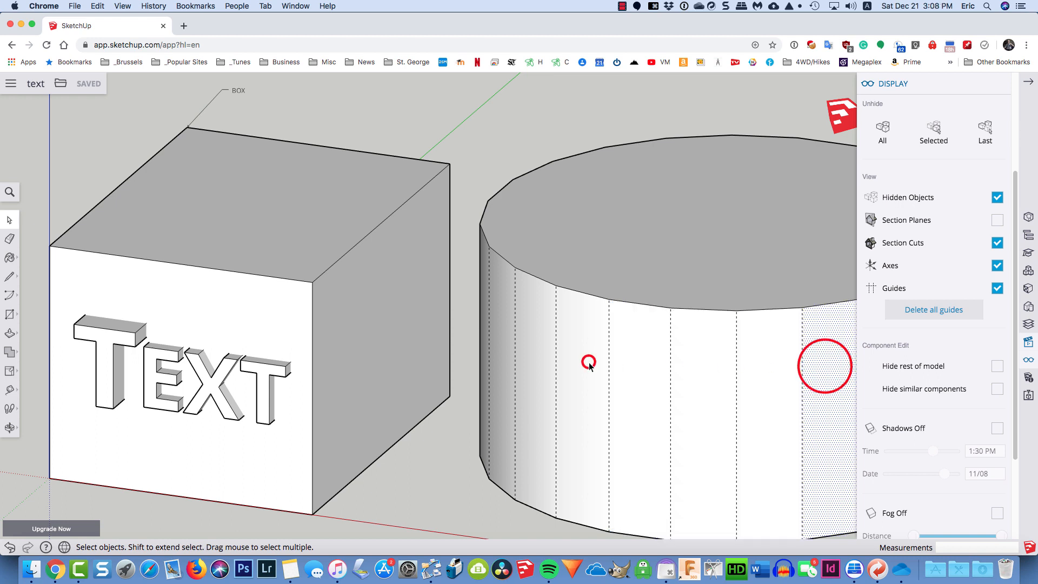
{"action": "left_click", "coordinate": [524, 357]}
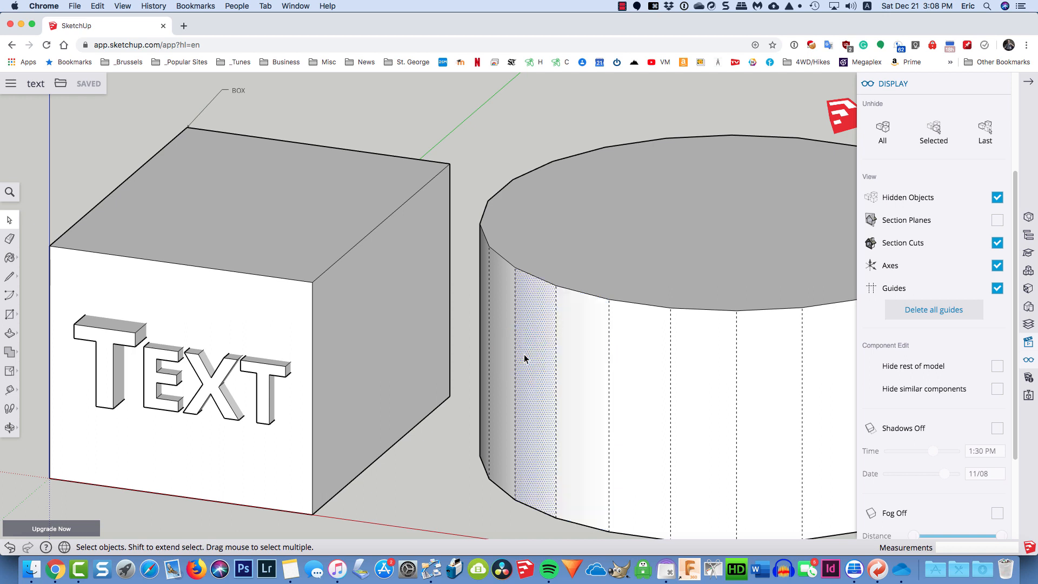
- Move the 3D text from the box to the front of the cylinder, a distance of about 9' 3 1/4"
{"action": "left_click", "coordinate": [211, 384]}
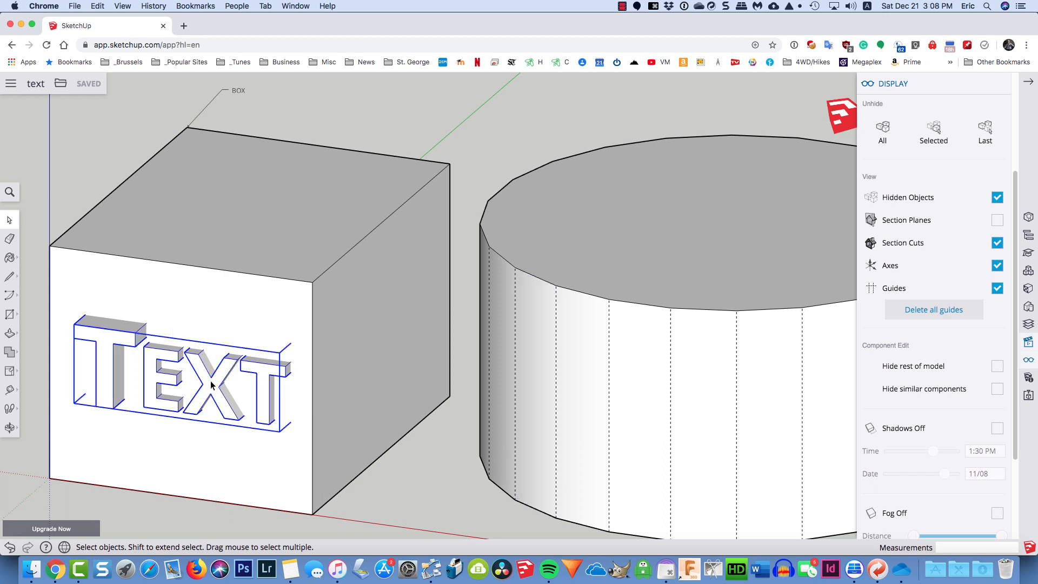
{"action": "key", "text": "m"}
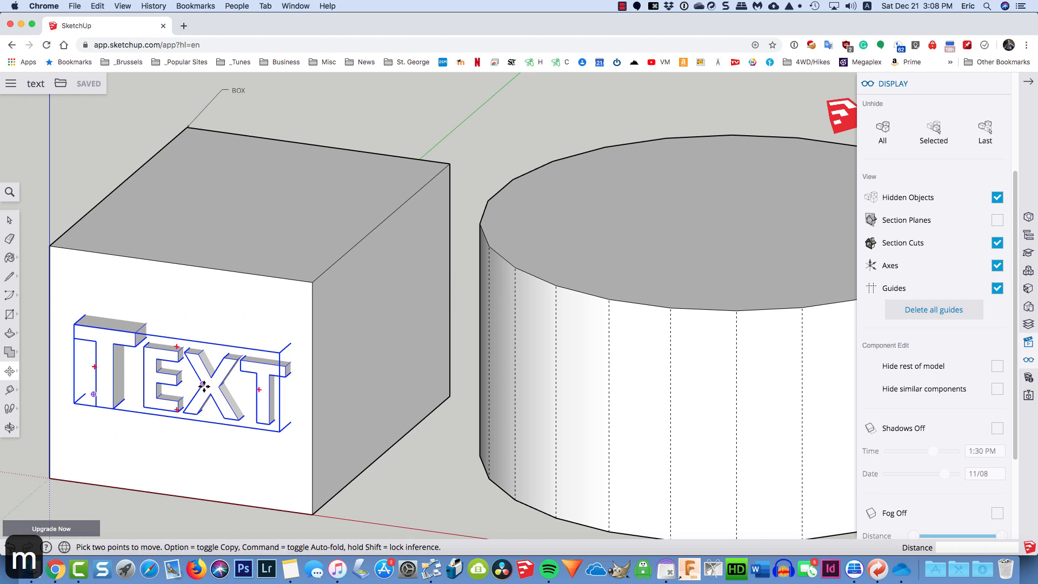
{"action": "left_click", "coordinate": [205, 389]}
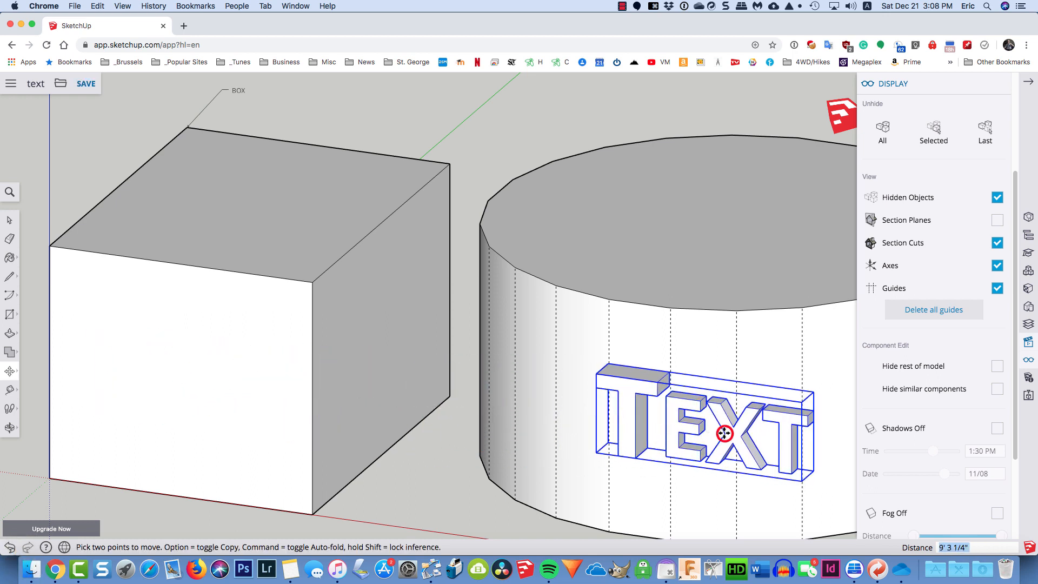
- In a top view, move the 3D text about 1' 5 1/2" so it sits centred just in front of the cylinder
{"action": "scroll", "coordinate": [919, 358], "scroll_direction": "down", "scroll_amount": 3}
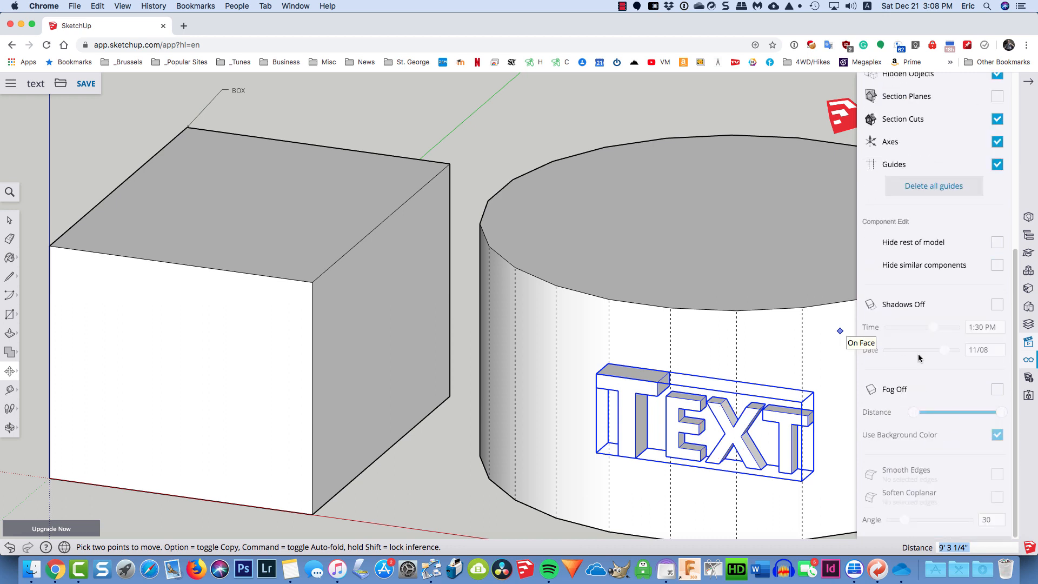
{"action": "scroll", "coordinate": [919, 357], "scroll_direction": "up", "scroll_amount": 6}
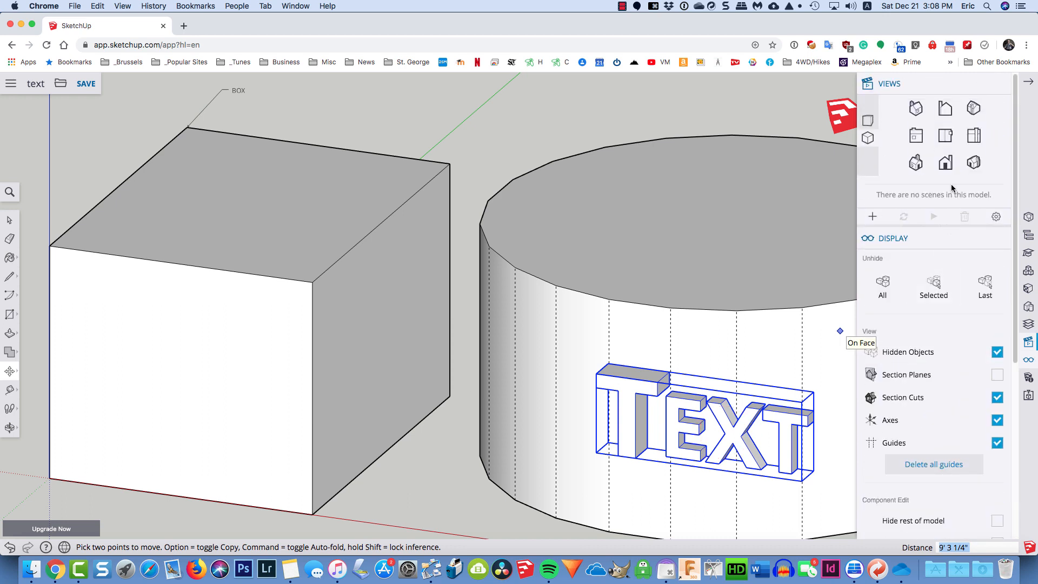
{"action": "left_click", "coordinate": [945, 136]}
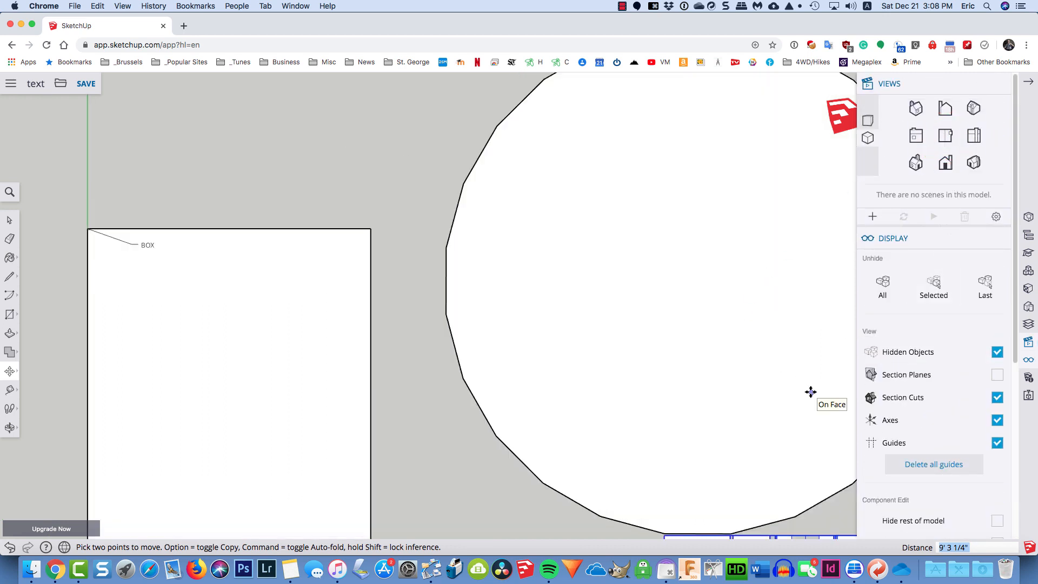
{"action": "middle_click_drag", "start_coordinate": [771, 445], "coordinate": [580, 244], "text": "shift"}
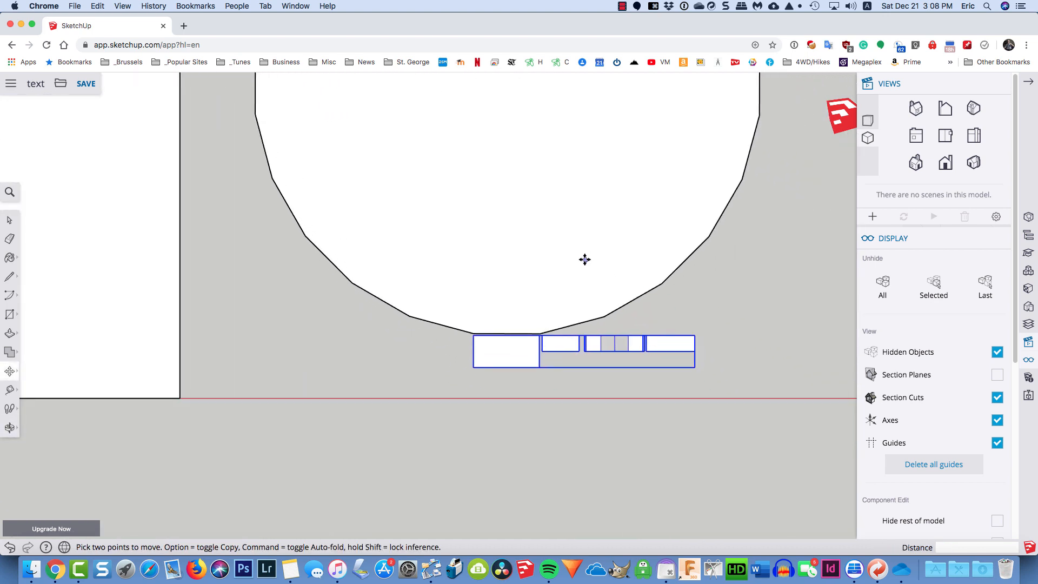
{"action": "left_click", "coordinate": [672, 389]}
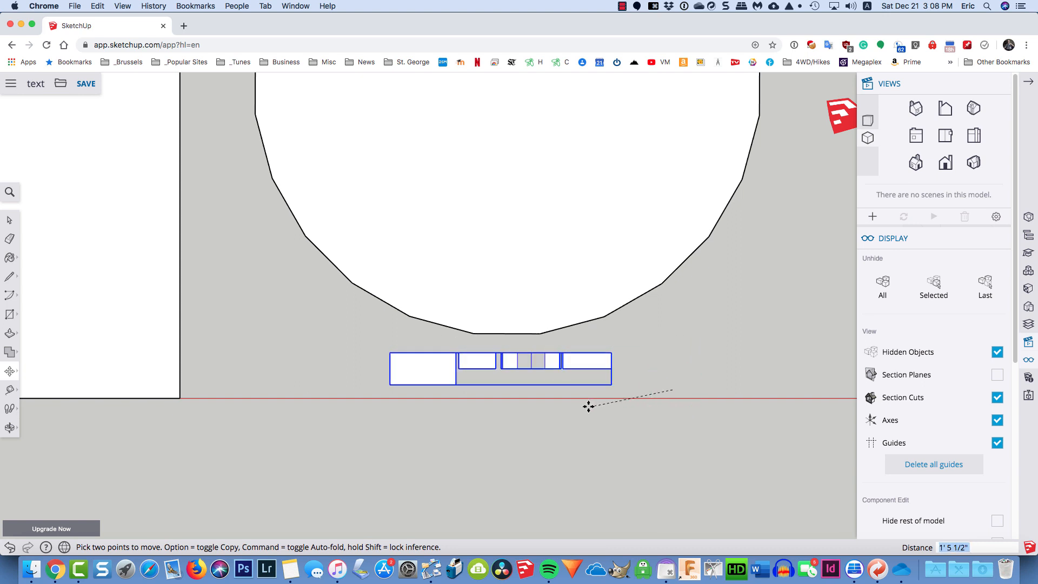
- Check the text's placement against the cylinder in front and isometric views and select the cylinder facet behind the X
{"action": "left_click", "coordinate": [944, 164]}
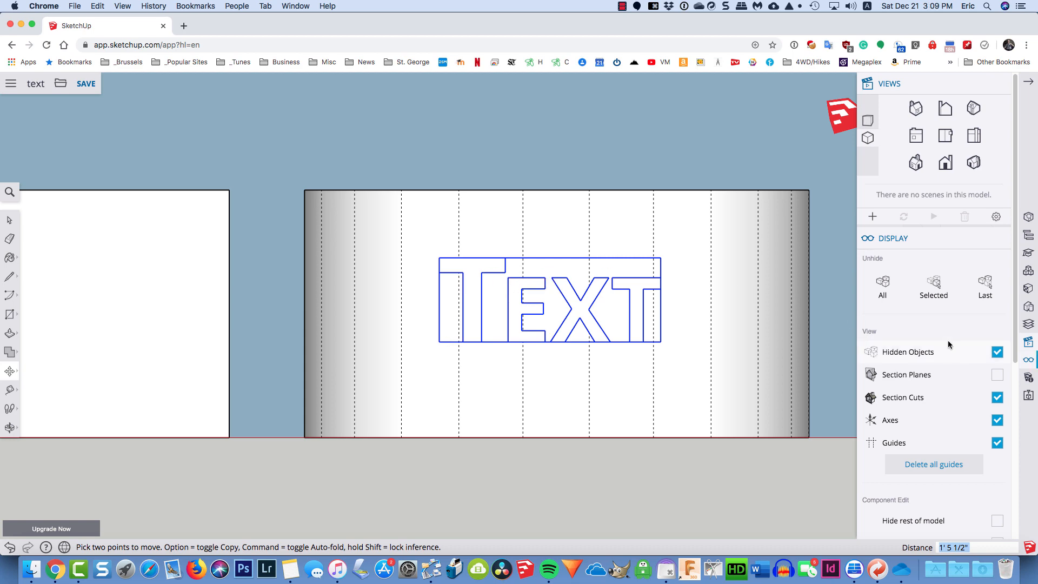
{"action": "left_click", "coordinate": [918, 162]}
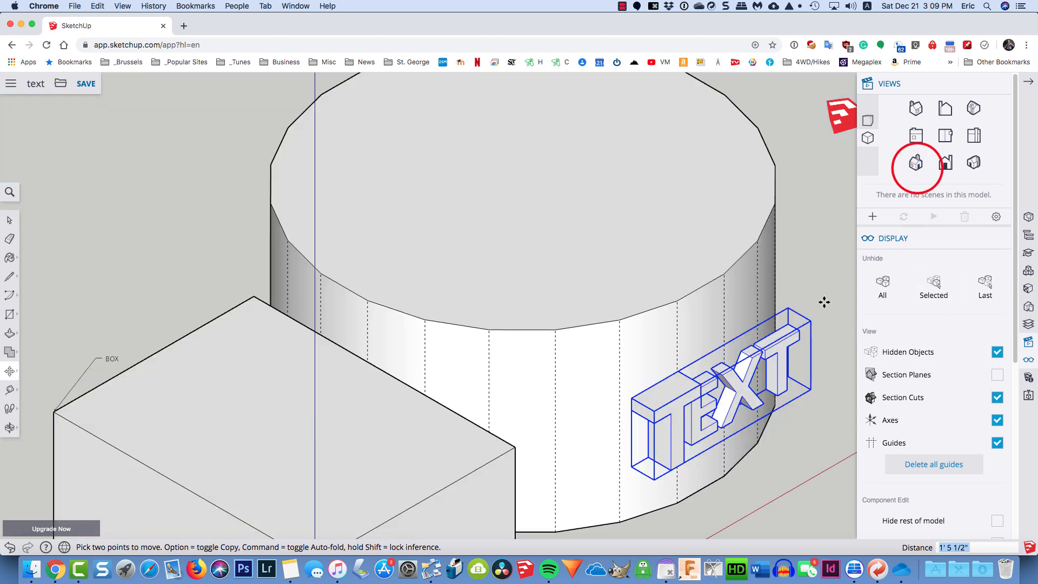
{"action": "scroll", "coordinate": [780, 461], "scroll_direction": "up", "scroll_amount": 5}
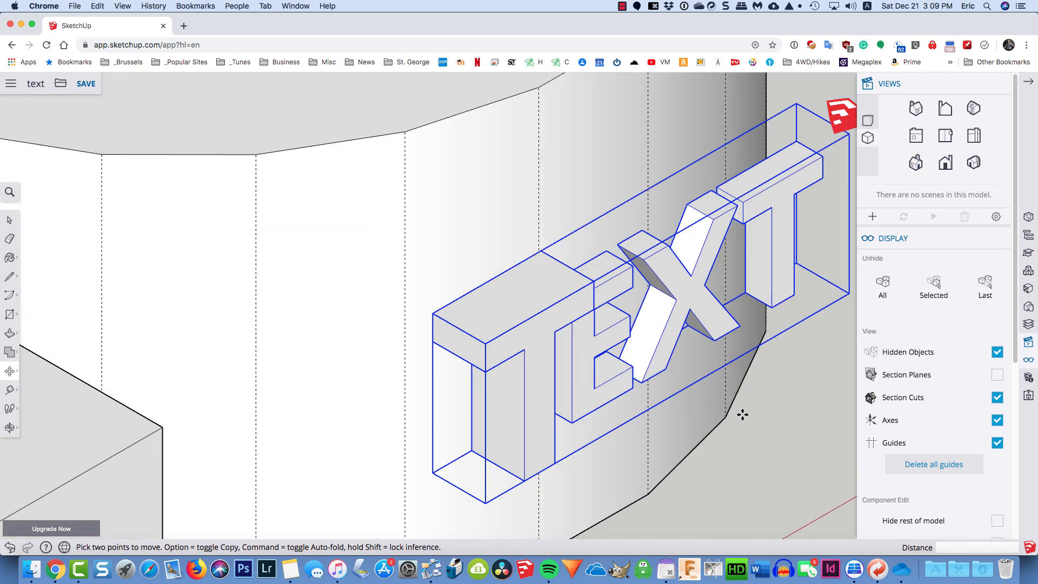
{"action": "key", "text": "space"}
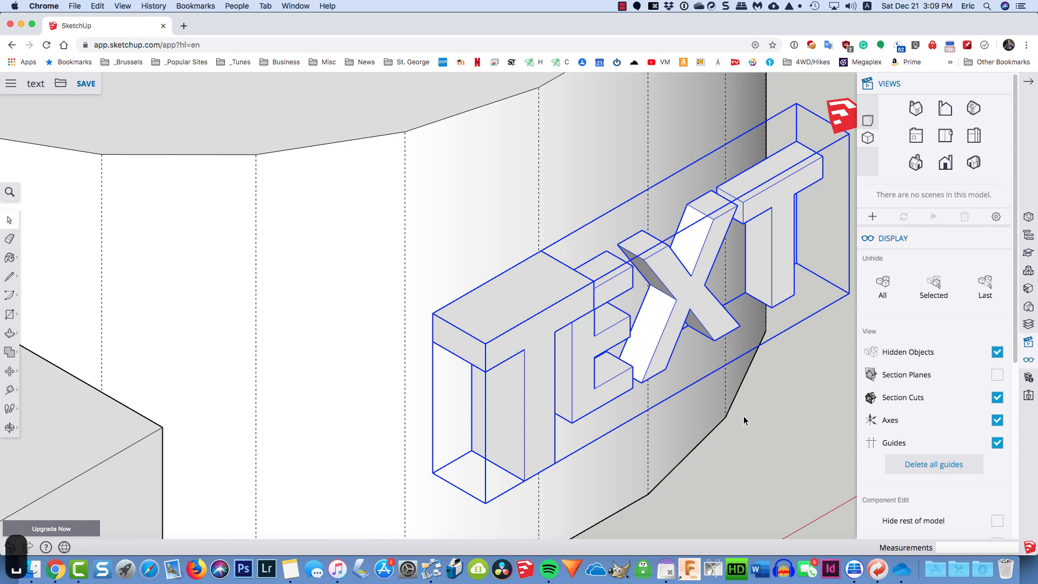
{"action": "left_click", "coordinate": [689, 362]}
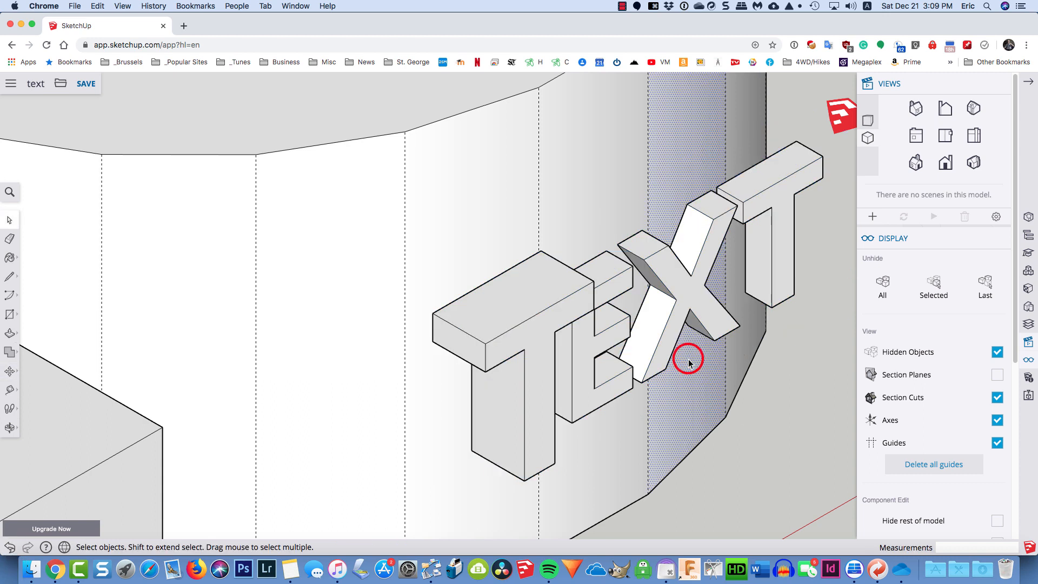
- Open the text component and make the first letter T its own component named "T"
{"action": "triple_click", "coordinate": [534, 386]}
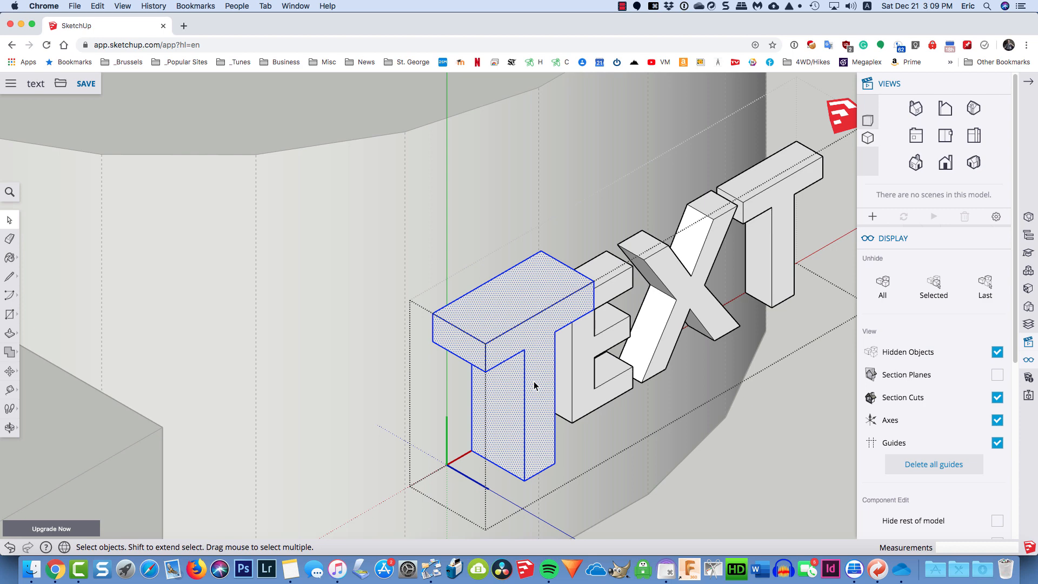
{"action": "right_click", "coordinate": [534, 386]}
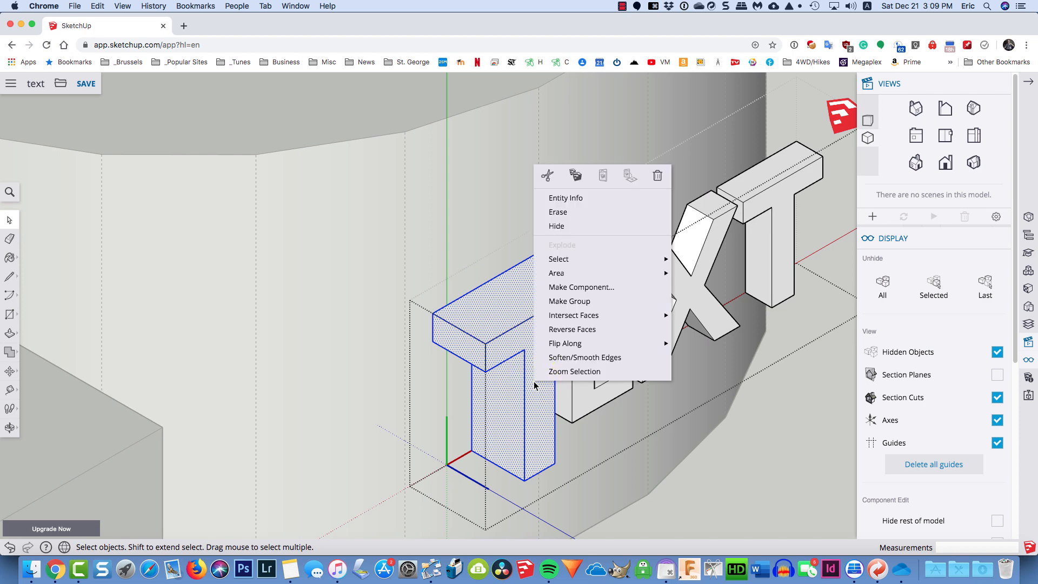
{"action": "left_click", "coordinate": [571, 288]}
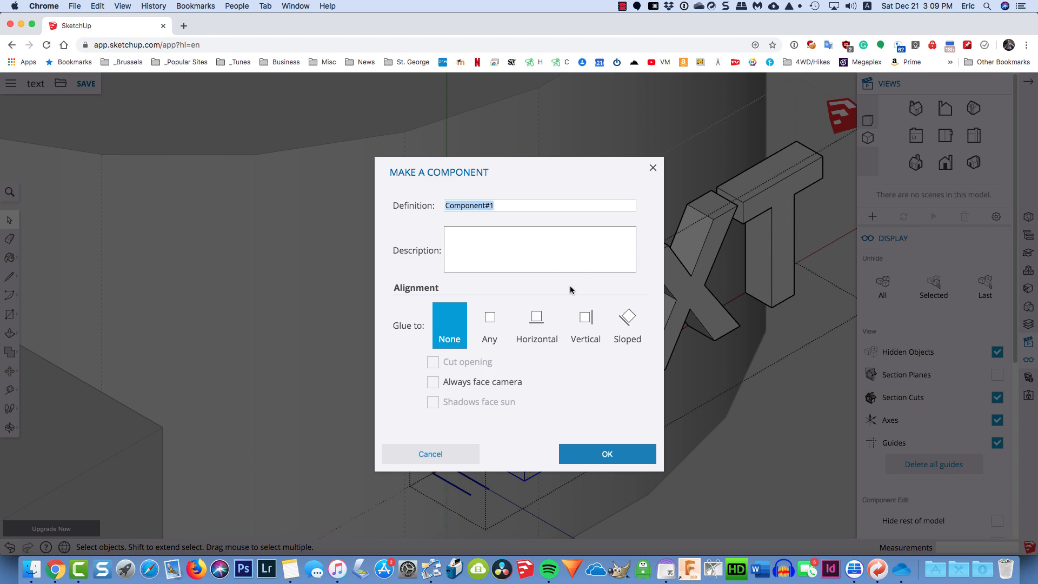
{"action": "type", "text": "T"}
{"action": "key", "text": "Return"}
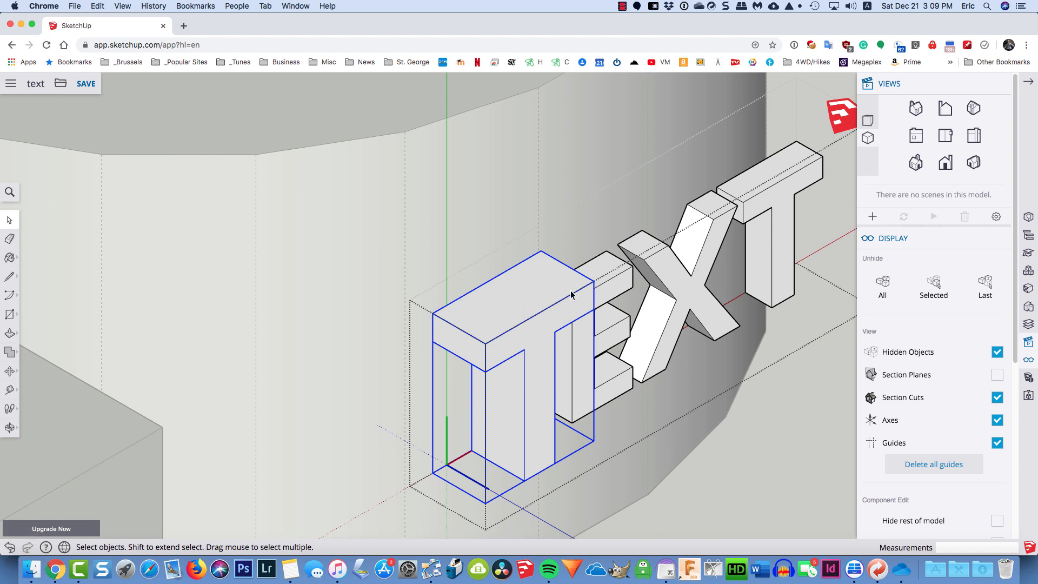
- Make the letter E a separate component named "E" inside the text component
{"action": "triple_click", "coordinate": [611, 291]}
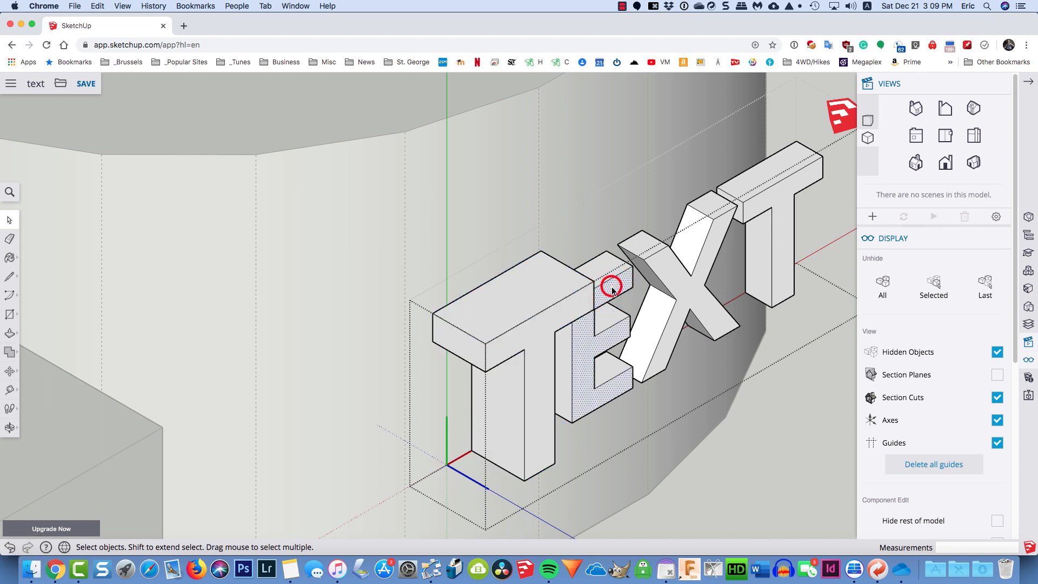
{"action": "right_click", "coordinate": [611, 287]}
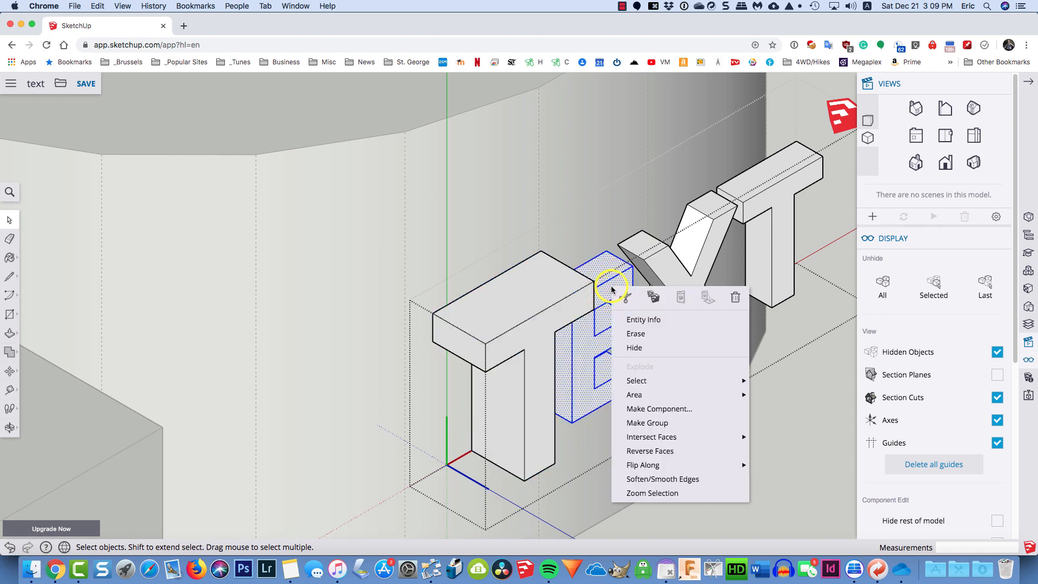
{"action": "left_click", "coordinate": [645, 409]}
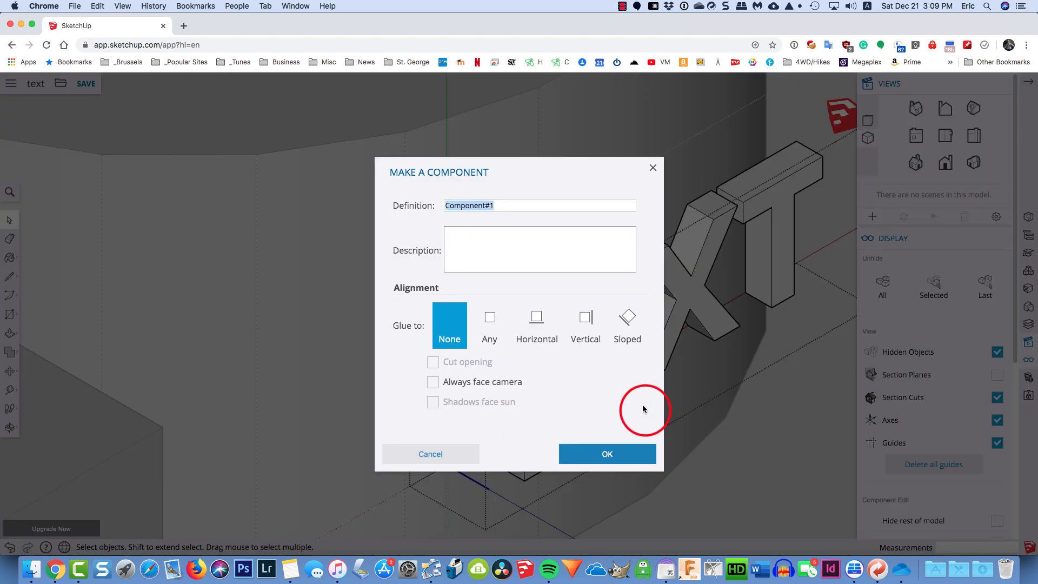
{"action": "type", "text": "E"}
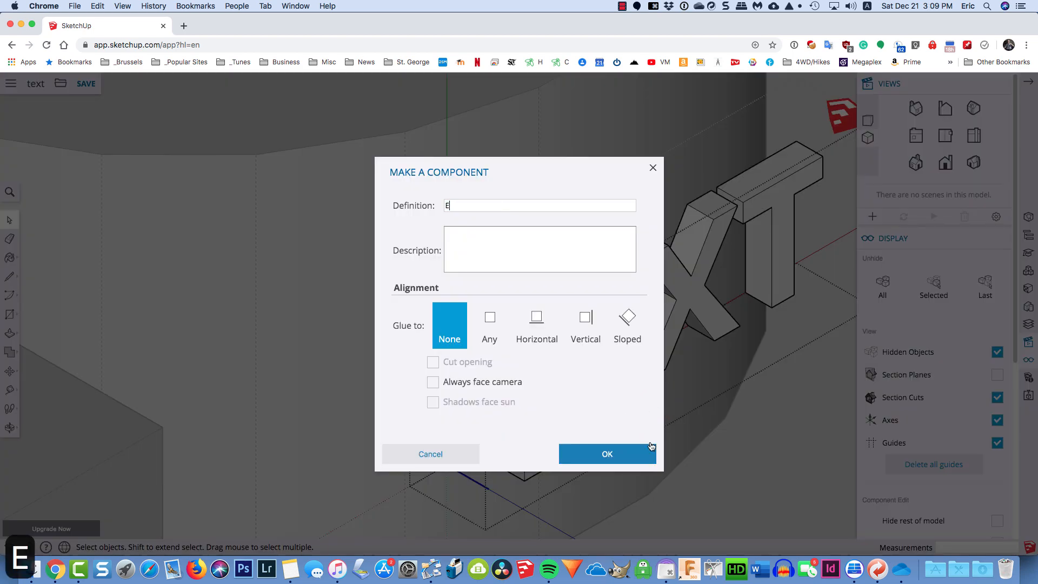
{"action": "left_click", "coordinate": [622, 455]}
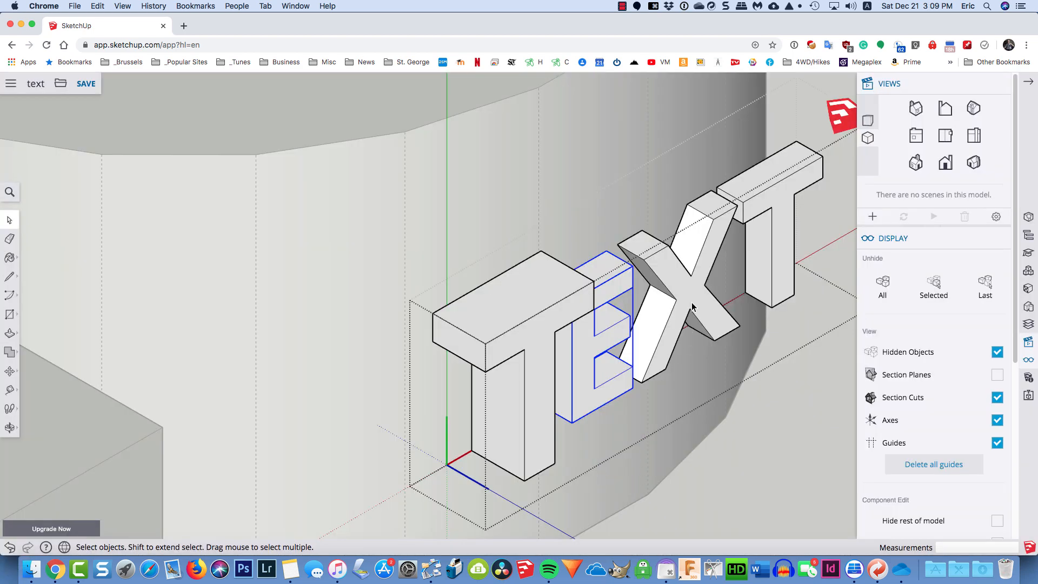
- Make the letter X a separate component named "X" inside the text component
{"action": "left_click", "coordinate": [691, 300]}
{"action": "right_click", "coordinate": [690, 293]}
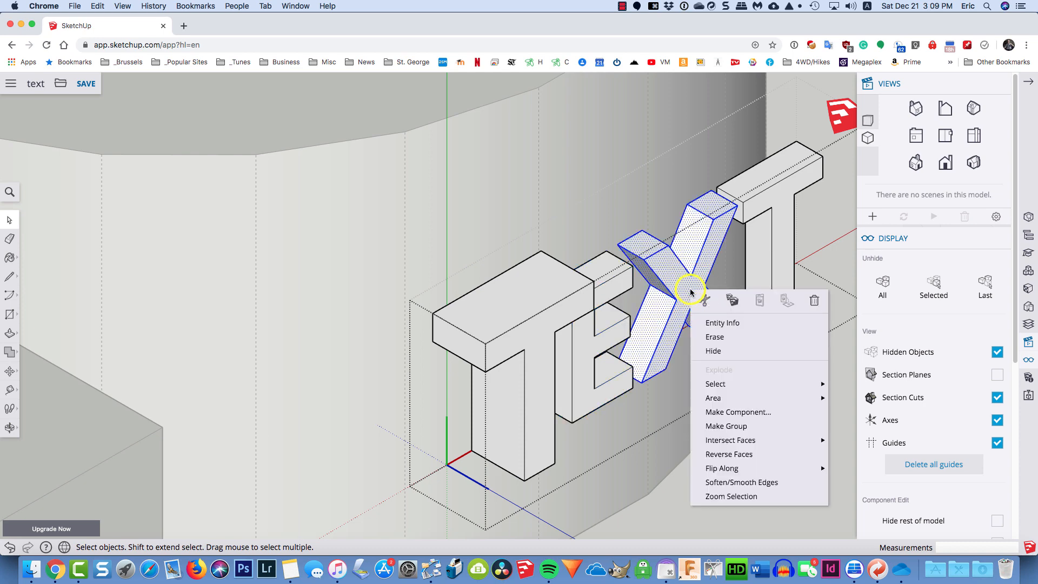
{"action": "left_click", "coordinate": [724, 413]}
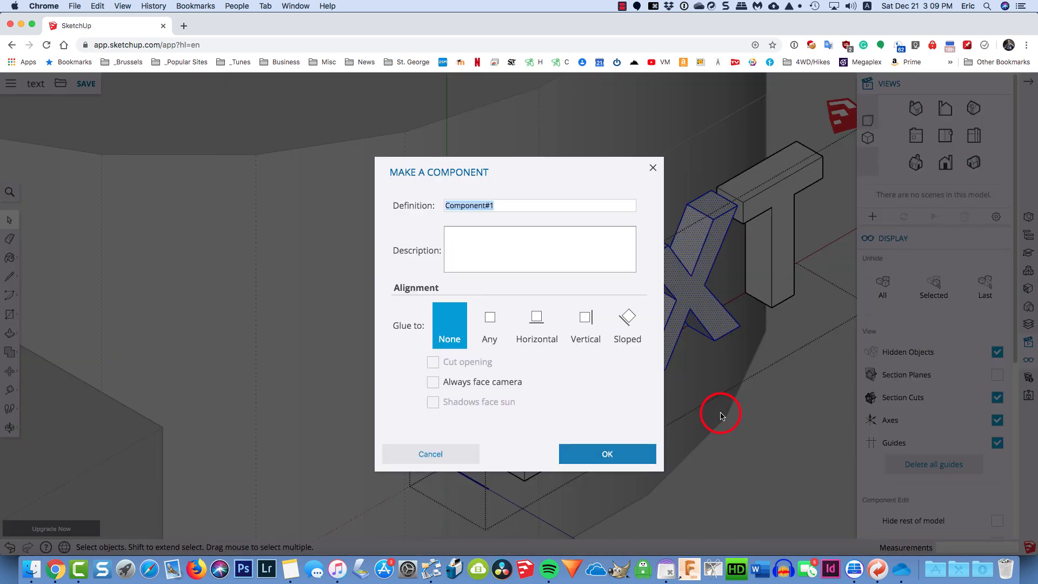
{"action": "type", "text": "X"}
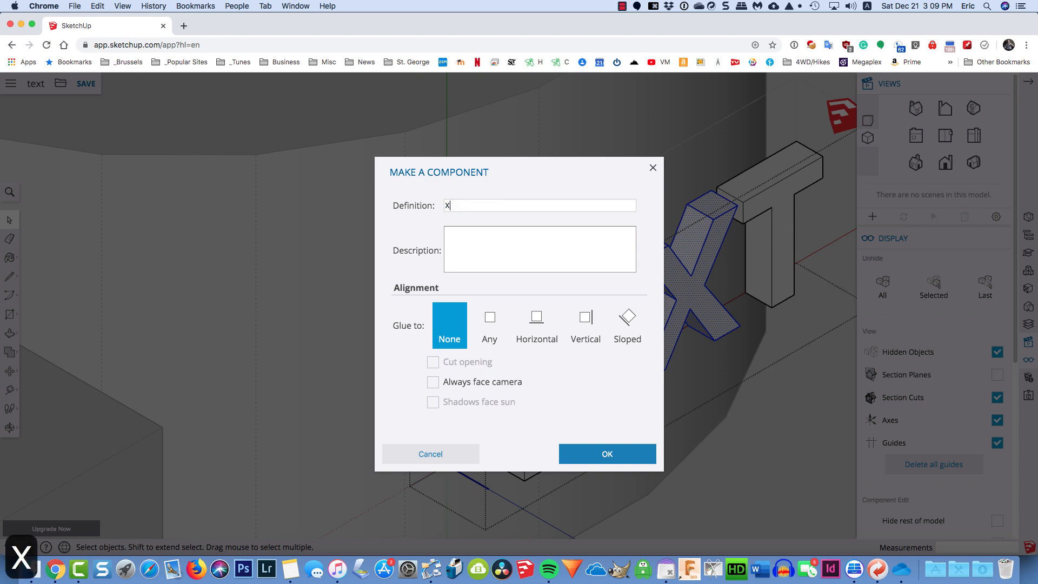
{"action": "left_click", "coordinate": [617, 460]}
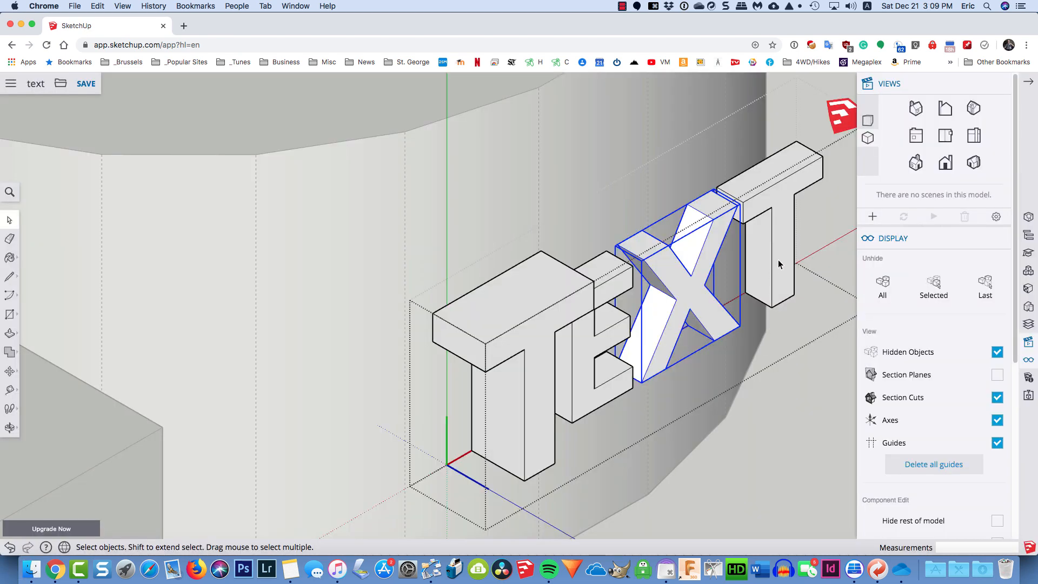
- Make the last letter T a separate component named "Small T" inside the text component
{"action": "left_click", "coordinate": [778, 264]}
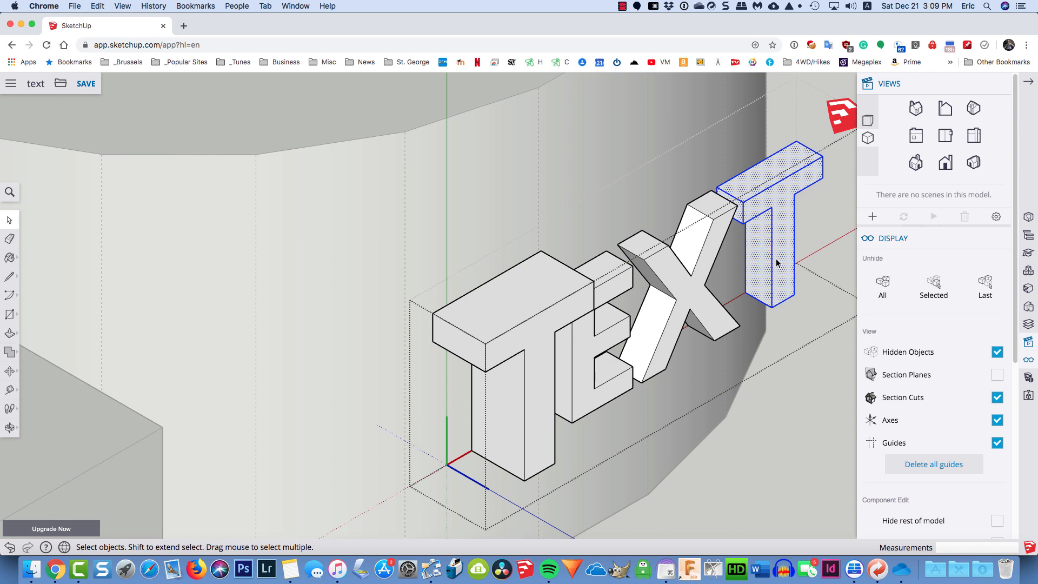
{"action": "right_click", "coordinate": [776, 263]}
{"action": "mouse_move", "coordinate": [785, 356]}
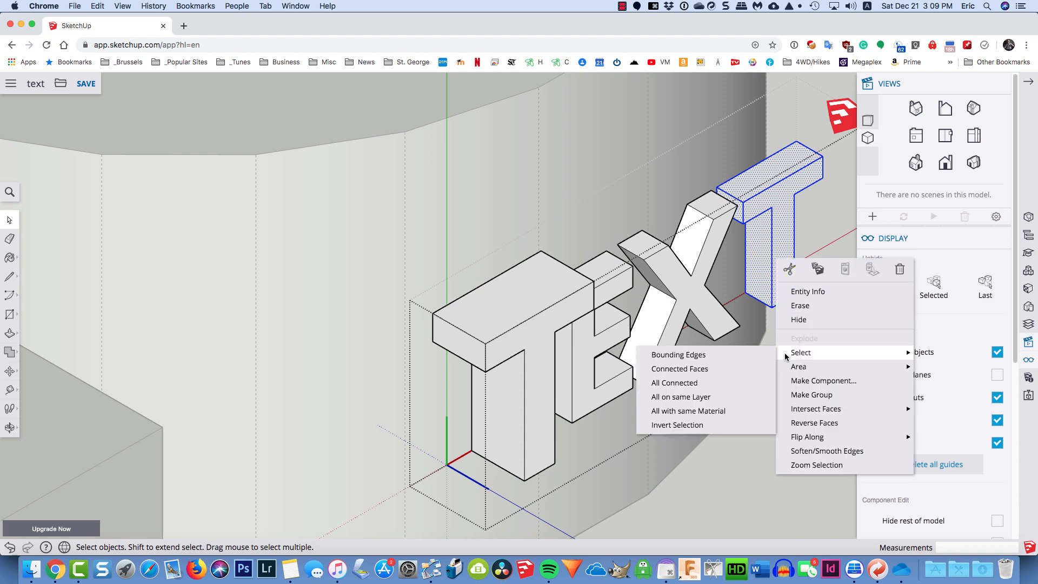
{"action": "left_click", "coordinate": [795, 379]}
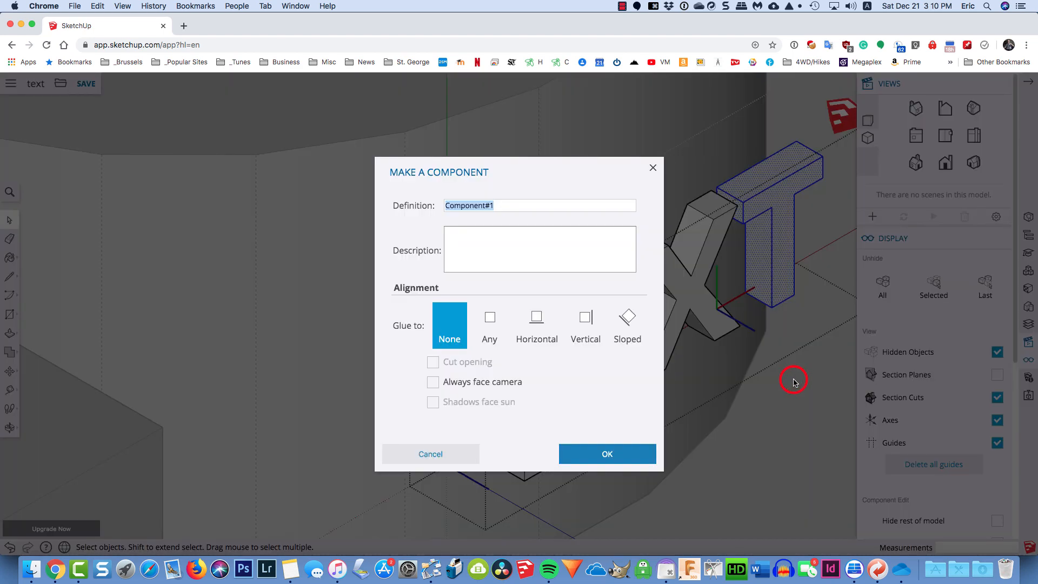
{"action": "type", "text": "Small T"}
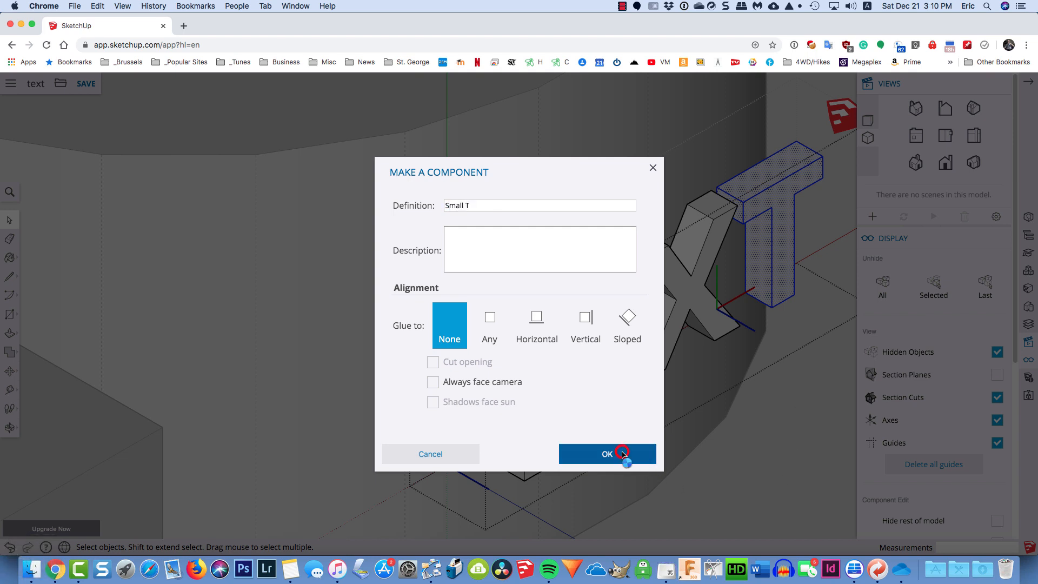
{"action": "left_click", "coordinate": [622, 456]}
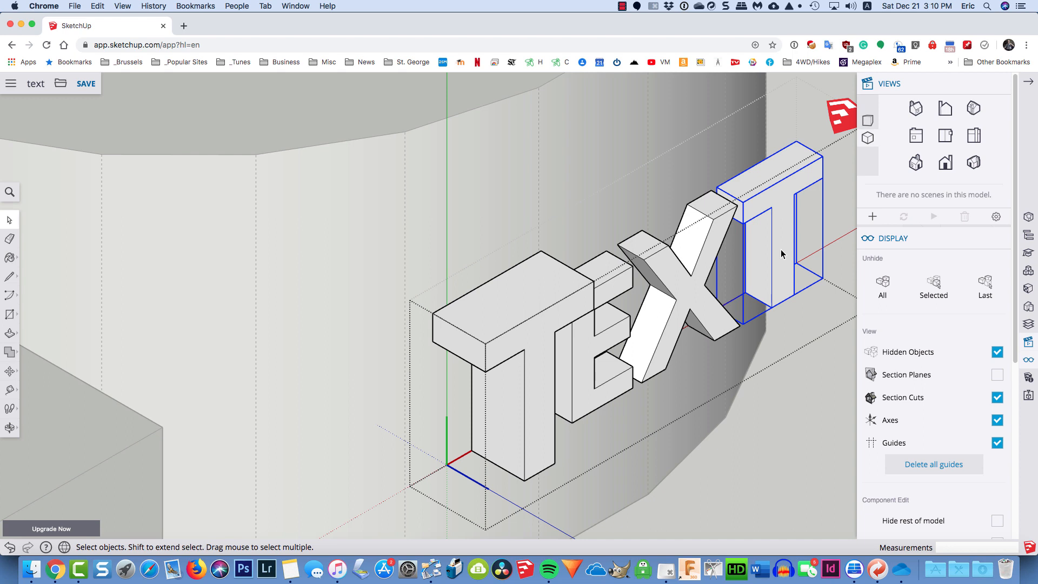
- Scale the Small T's depth back into the cylinder by a blue-axis factor of about 5.32
{"action": "key", "text": "s"}
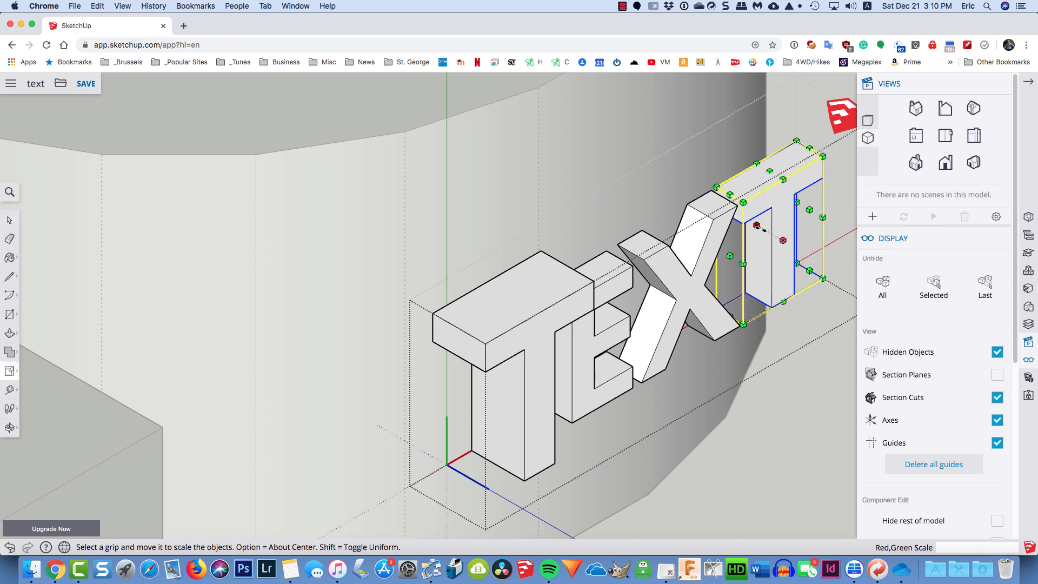
{"action": "left_click", "coordinate": [756, 224]}
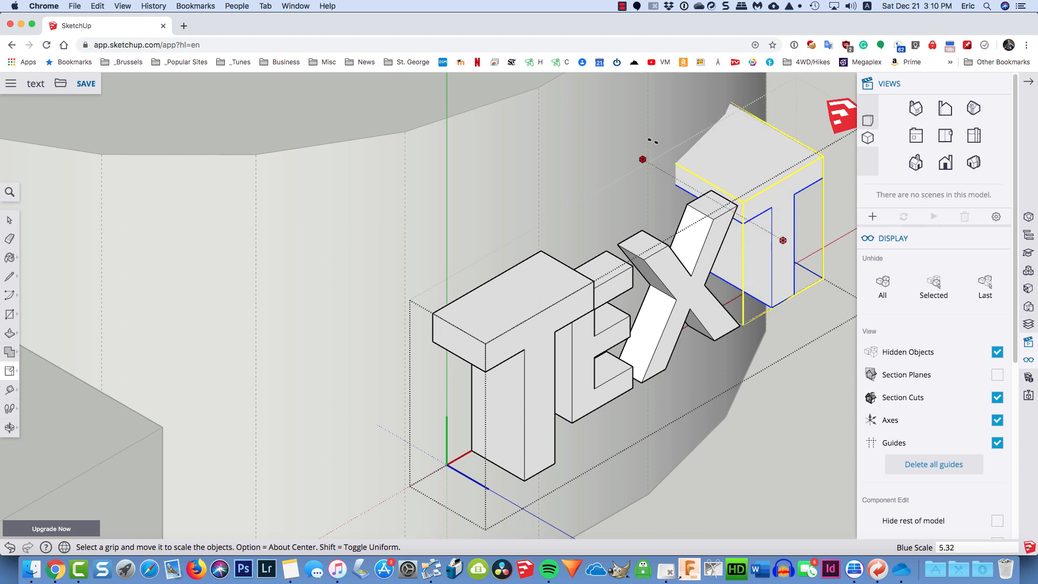
{"action": "left_click", "coordinate": [652, 142]}
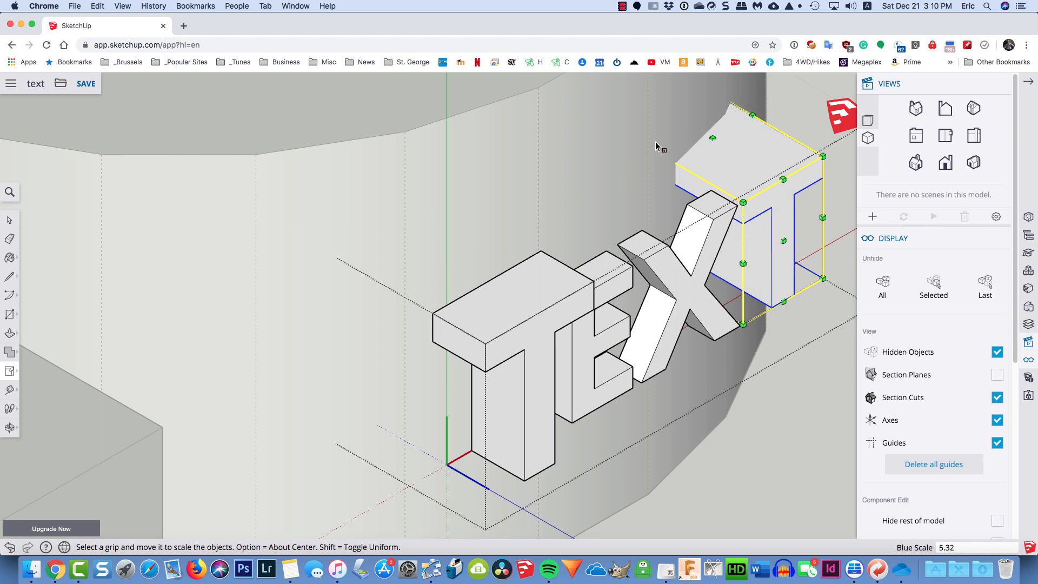
{"action": "key", "text": "space"}
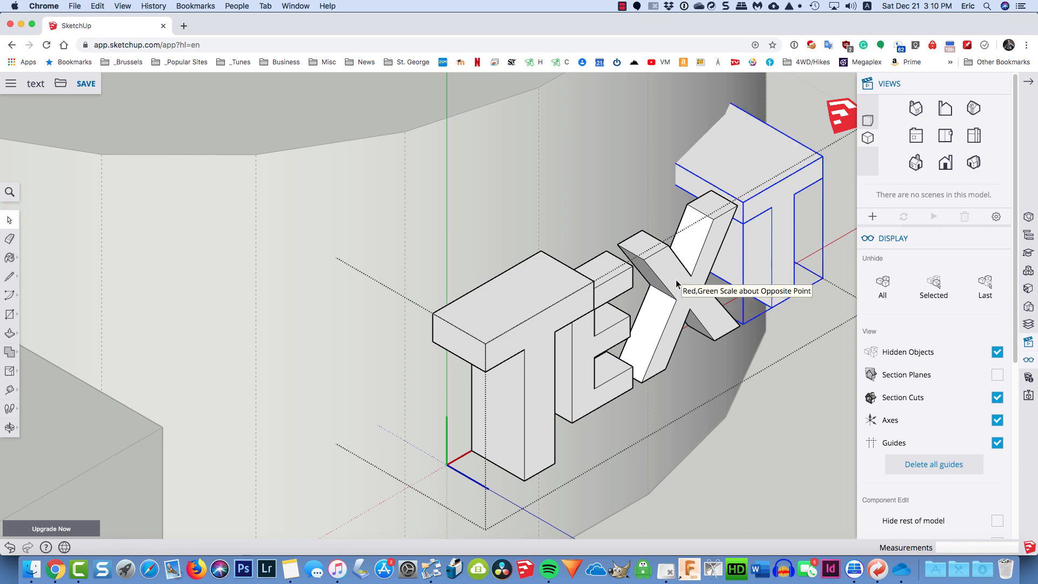
{"action": "left_click", "coordinate": [747, 442]}
- Reopen the text component and scale the X's depth back into the cylinder by a blue-axis factor of about 4.50
{"action": "left_click", "coordinate": [686, 284]}
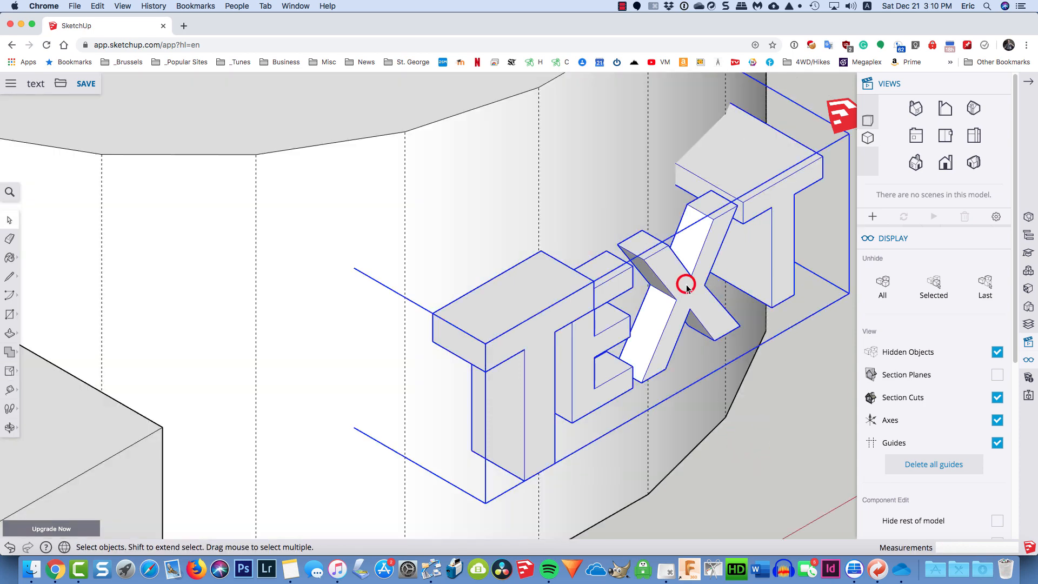
{"action": "double_click", "coordinate": [686, 284]}
{"action": "left_click", "coordinate": [686, 284]}
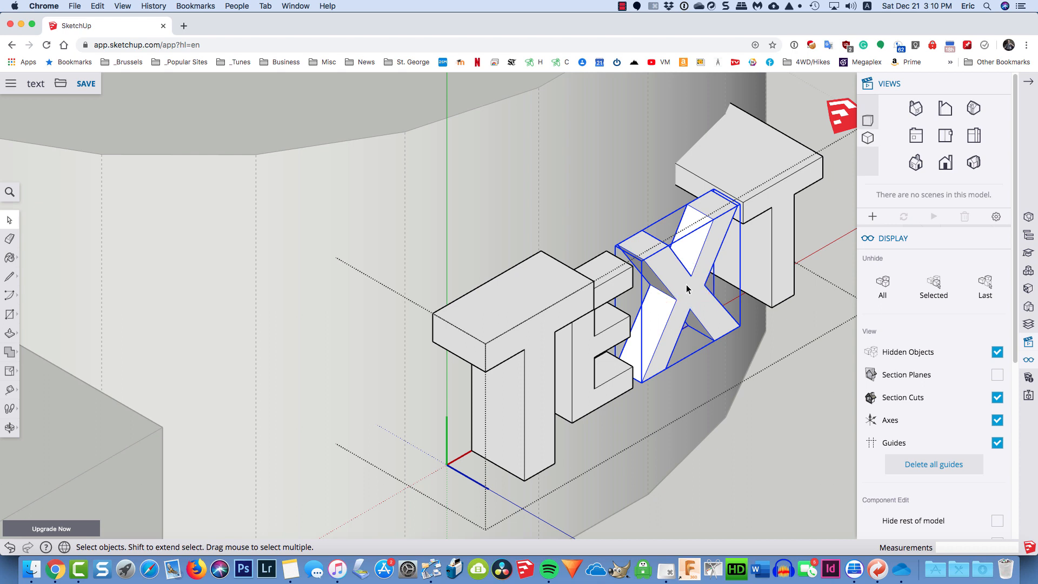
{"action": "key", "text": "s"}
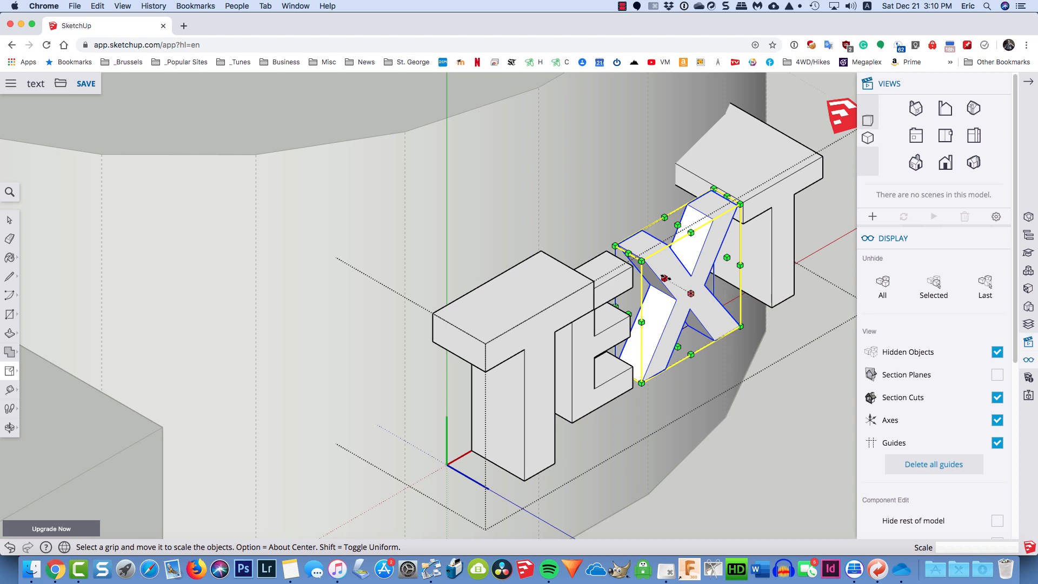
{"action": "left_click_drag", "start_coordinate": [664, 276], "coordinate": [583, 217]}
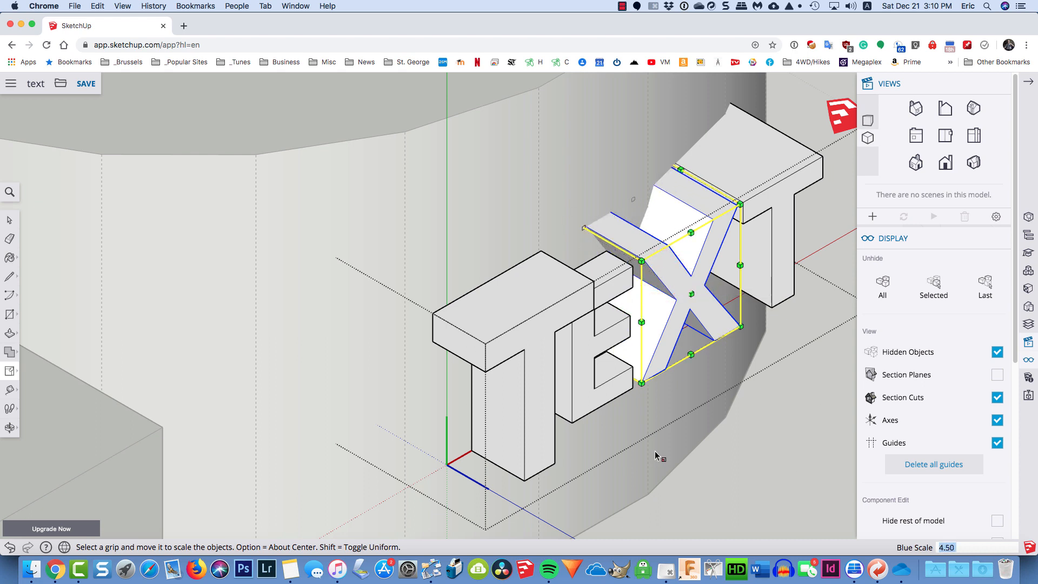
{"action": "key", "text": "space"}
{"action": "left_click", "coordinate": [734, 456]}
- Reopen the text component and scale the E's depth back into the cylinder by a blue-axis factor of about 5.00
{"action": "left_click", "coordinate": [597, 352]}
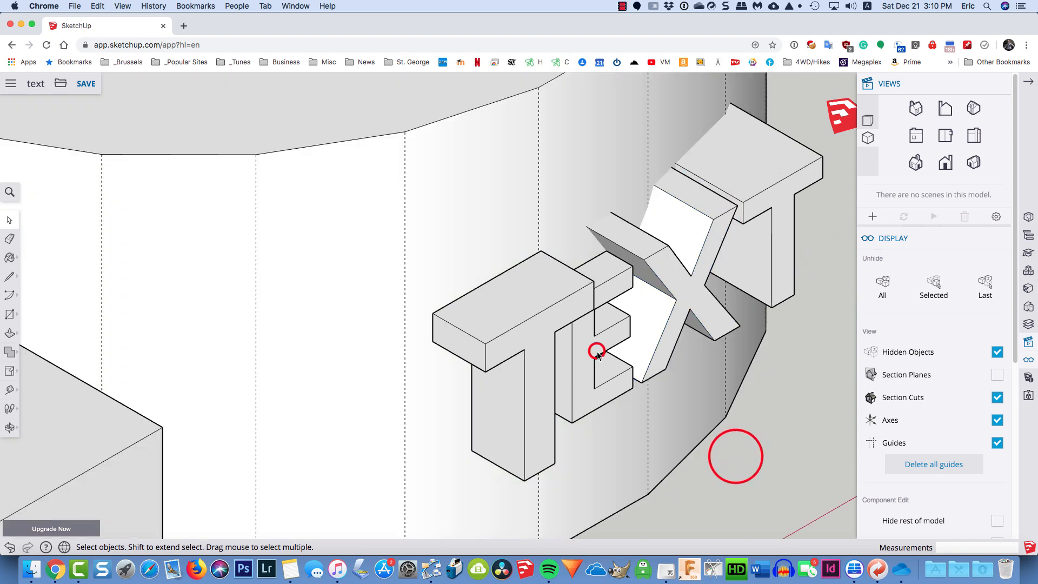
{"action": "double_click", "coordinate": [593, 349]}
{"action": "left_click", "coordinate": [592, 350]}
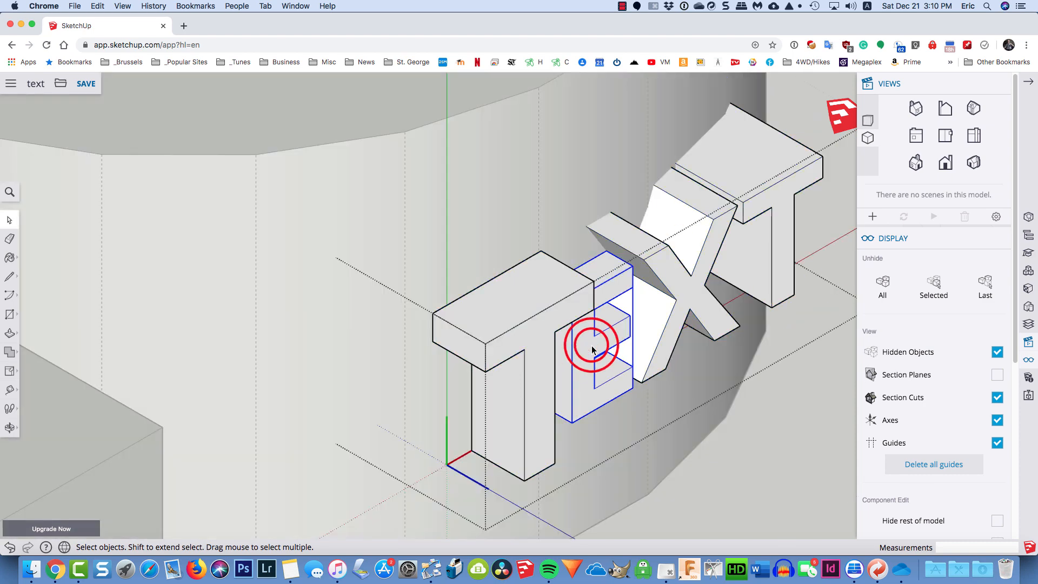
{"action": "key", "text": "s"}
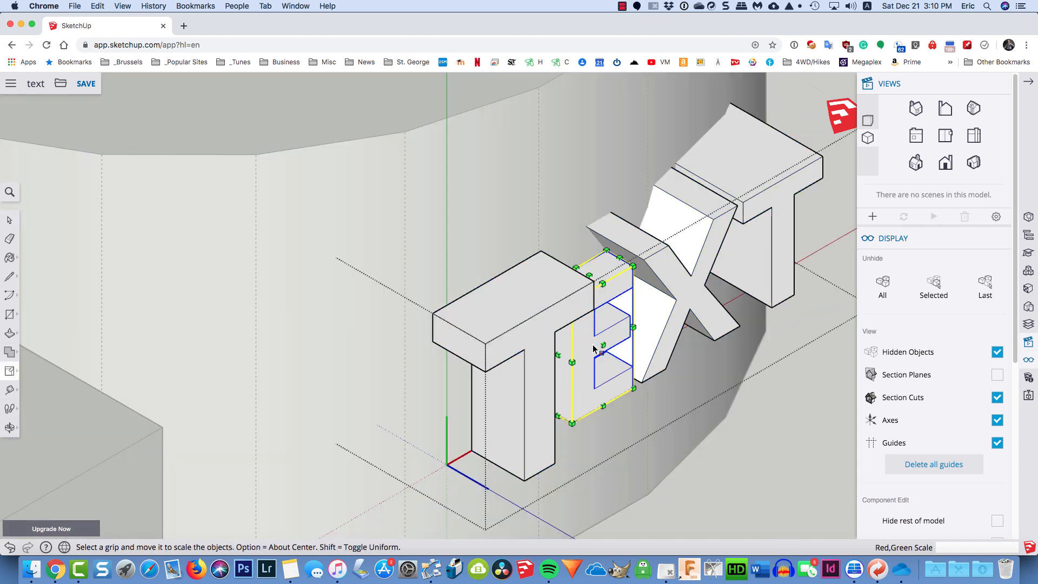
{"action": "left_click", "coordinate": [574, 329]}
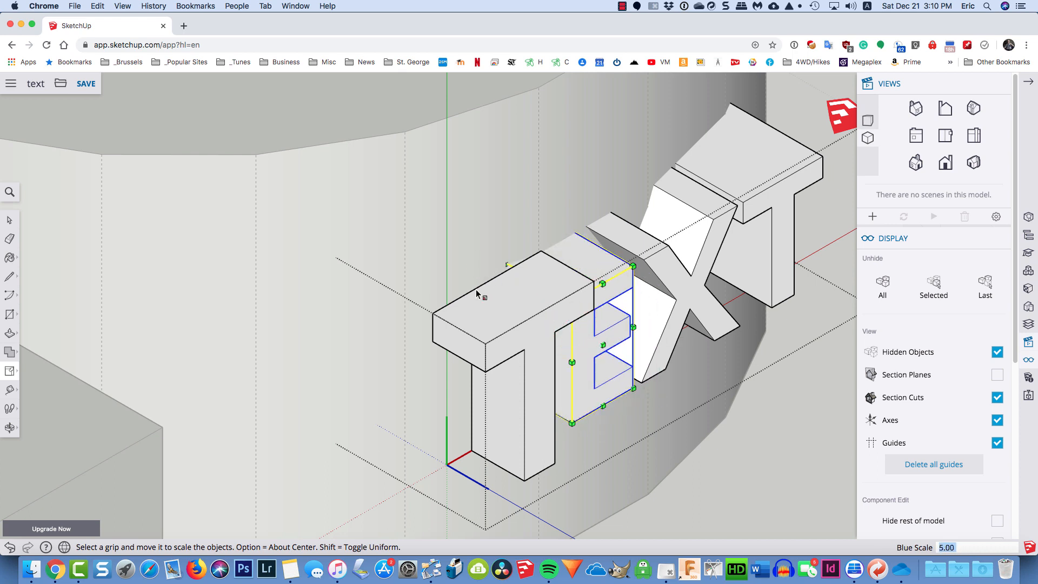
{"action": "left_click", "coordinate": [534, 361]}
{"action": "key", "text": "space"}
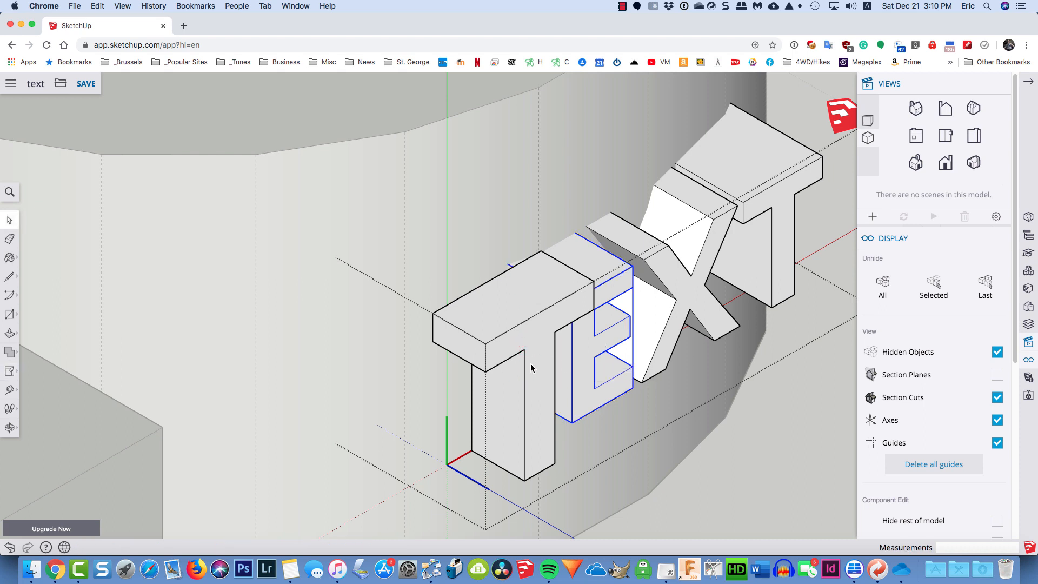
- Scale the first letter T's depth back into the cylinder by a blue-axis factor of about 3.41 and close the text component
{"action": "left_click", "coordinate": [531, 368]}
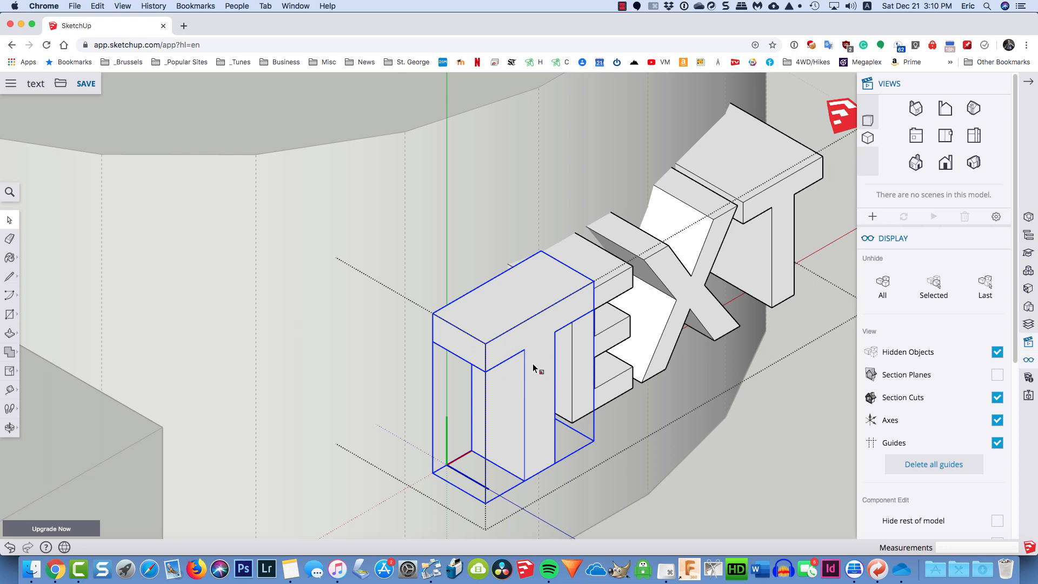
{"action": "key", "text": "s"}
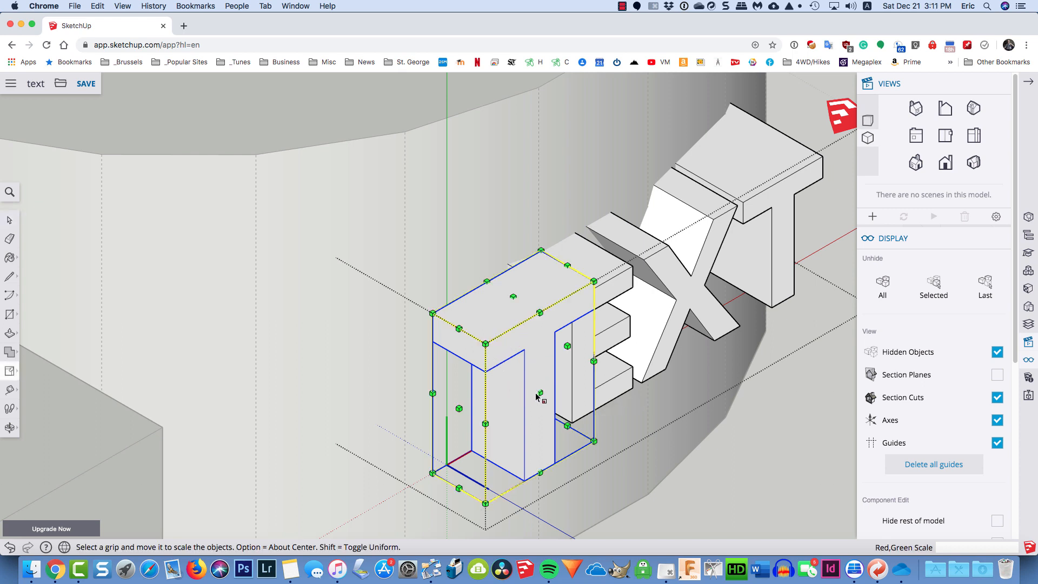
{"action": "left_click_drag", "start_coordinate": [482, 360], "coordinate": [368, 286]}
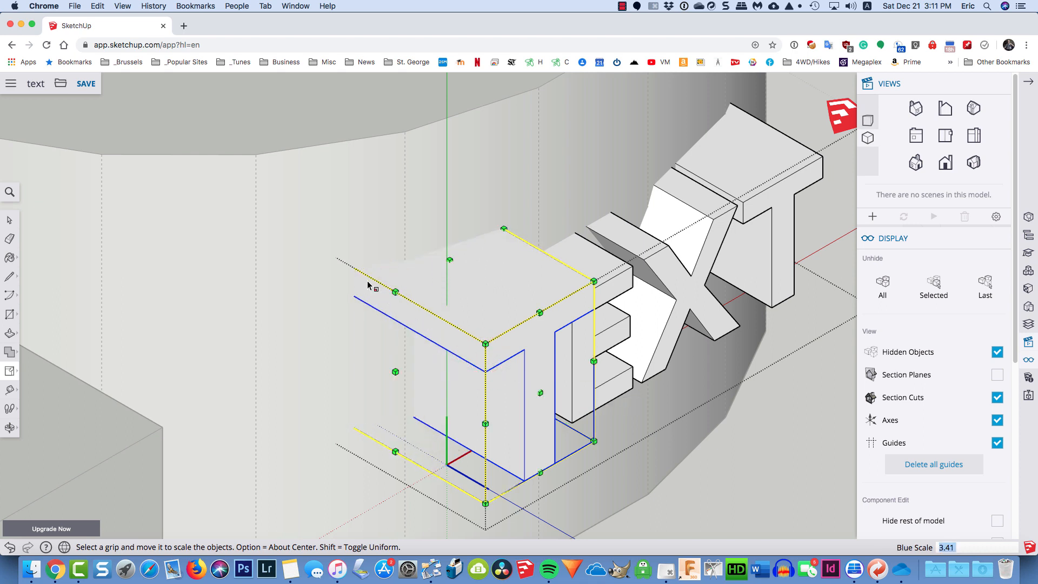
{"action": "left_click", "coordinate": [723, 515]}
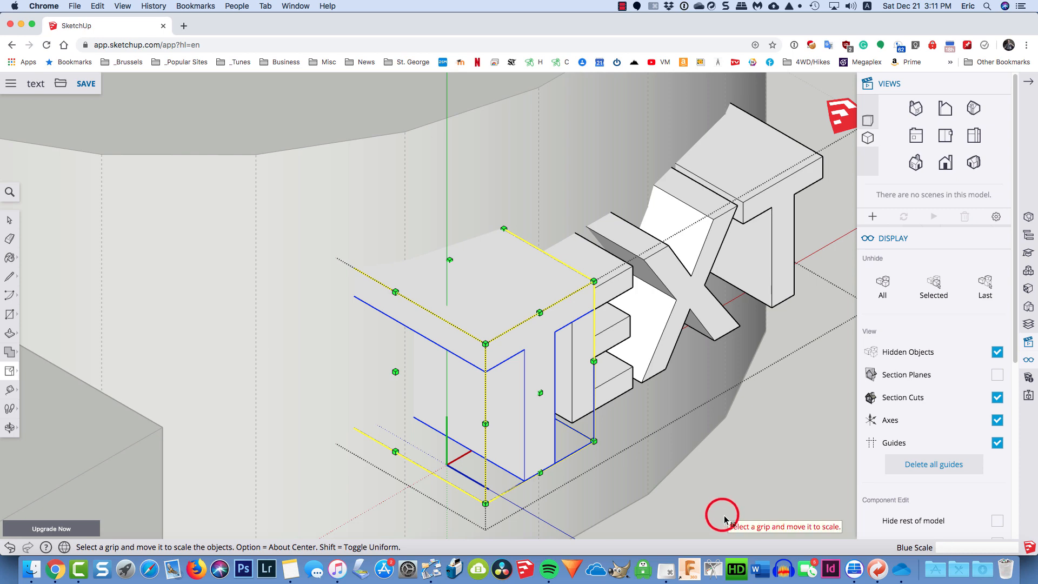
{"action": "key", "text": "space"}
{"action": "left_click", "coordinate": [721, 513]}
- In the top view, rotate the first T's geometry inside its component about 15.1 degrees, perpendicular to the cylinder facet behind it
{"action": "scroll", "coordinate": [724, 516], "scroll_direction": "down", "scroll_amount": 3}
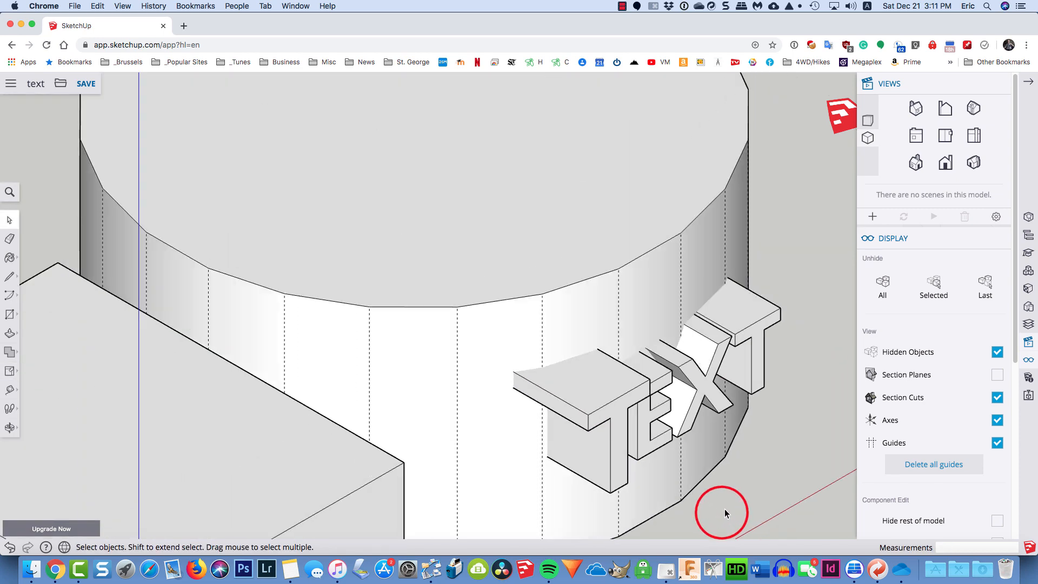
{"action": "middle_click_drag", "start_coordinate": [755, 488], "coordinate": [470, 479]}
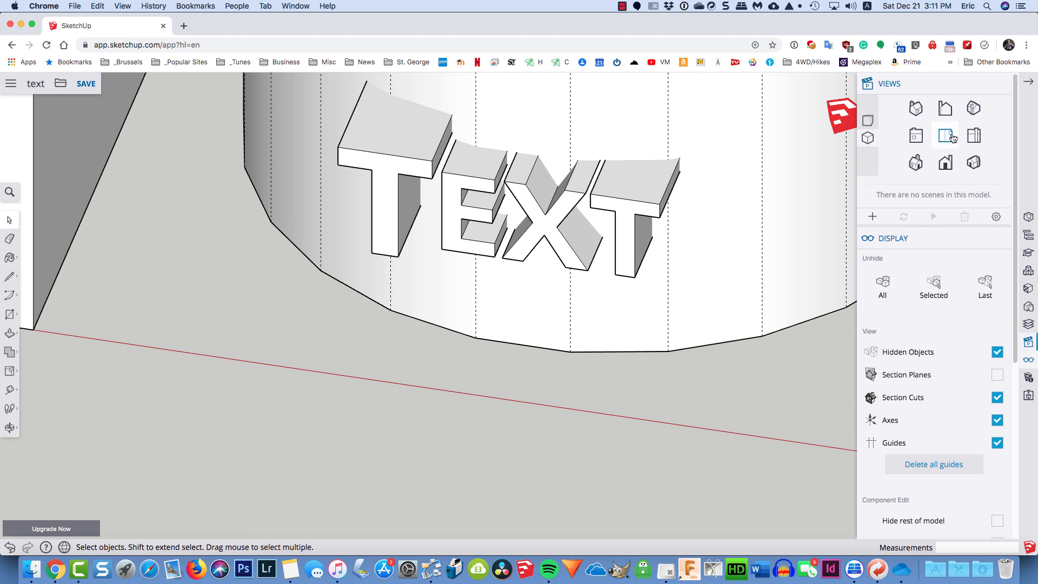
{"action": "left_click", "coordinate": [945, 135]}
{"action": "scroll", "coordinate": [750, 311], "scroll_direction": "down", "scroll_amount": 4}
{"action": "scroll", "coordinate": [754, 313], "scroll_direction": "up", "scroll_amount": 2}
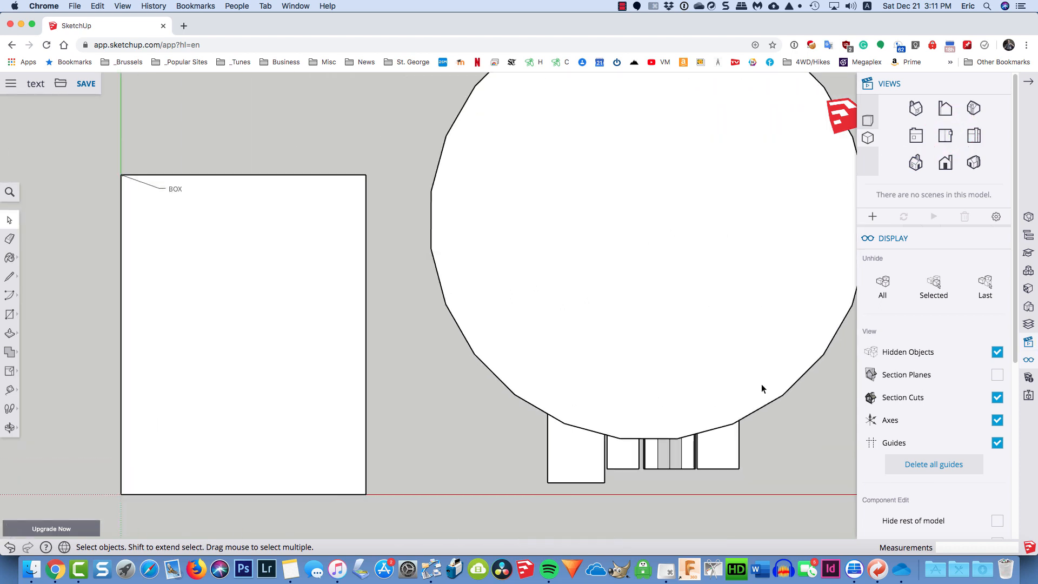
{"action": "double_click", "coordinate": [583, 462]}
{"action": "left_click", "coordinate": [584, 462]}
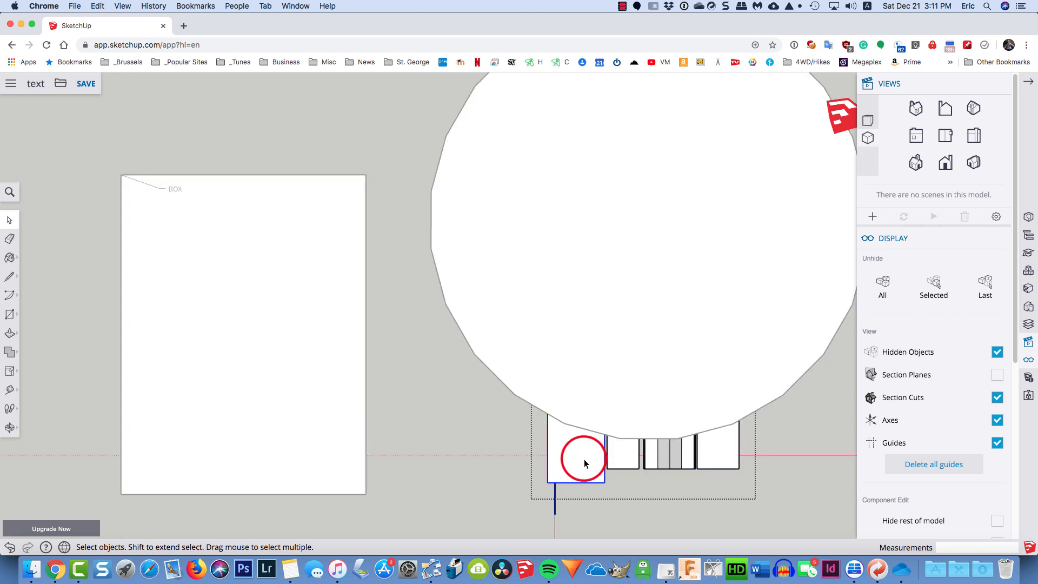
{"action": "double_click", "coordinate": [584, 462]}
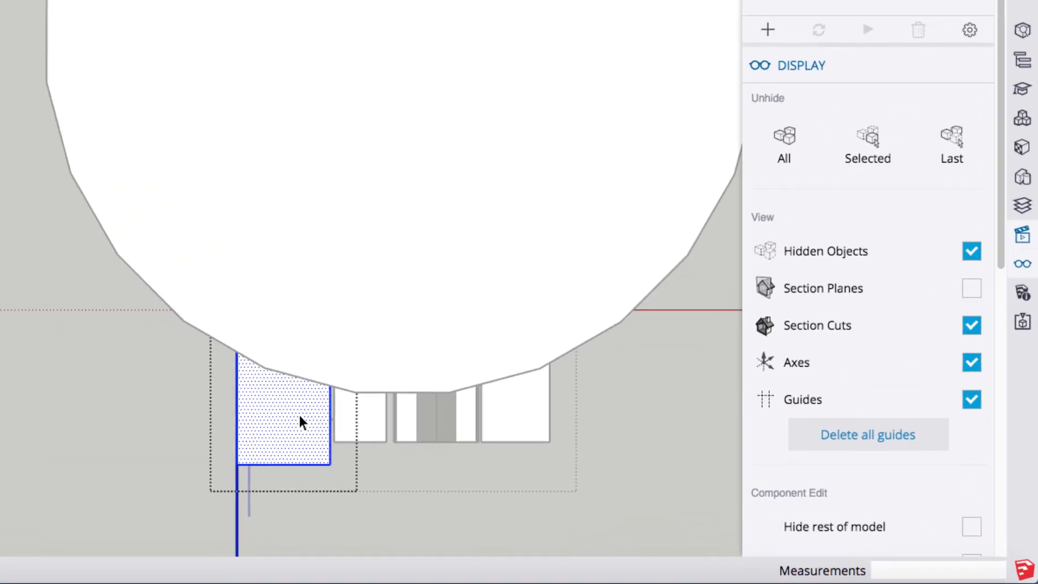
{"action": "key", "text": "l"}
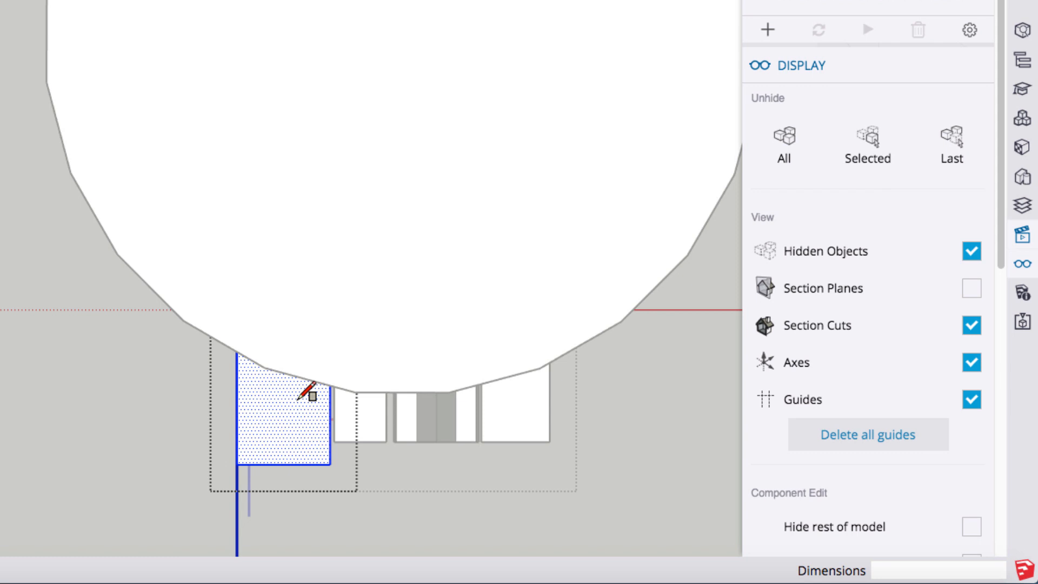
{"action": "key", "text": "q"}
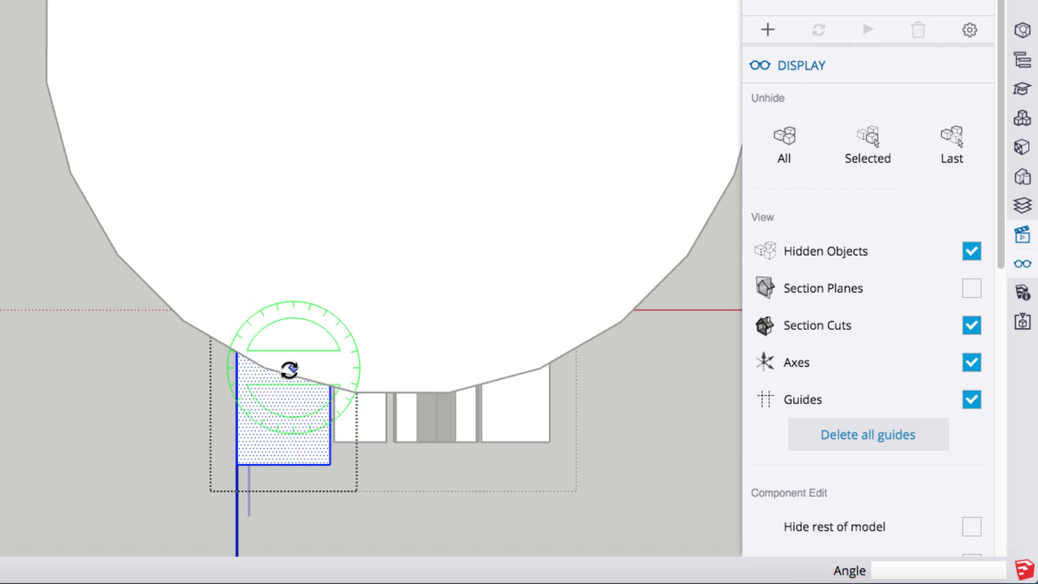
{"action": "left_click", "coordinate": [286, 373]}
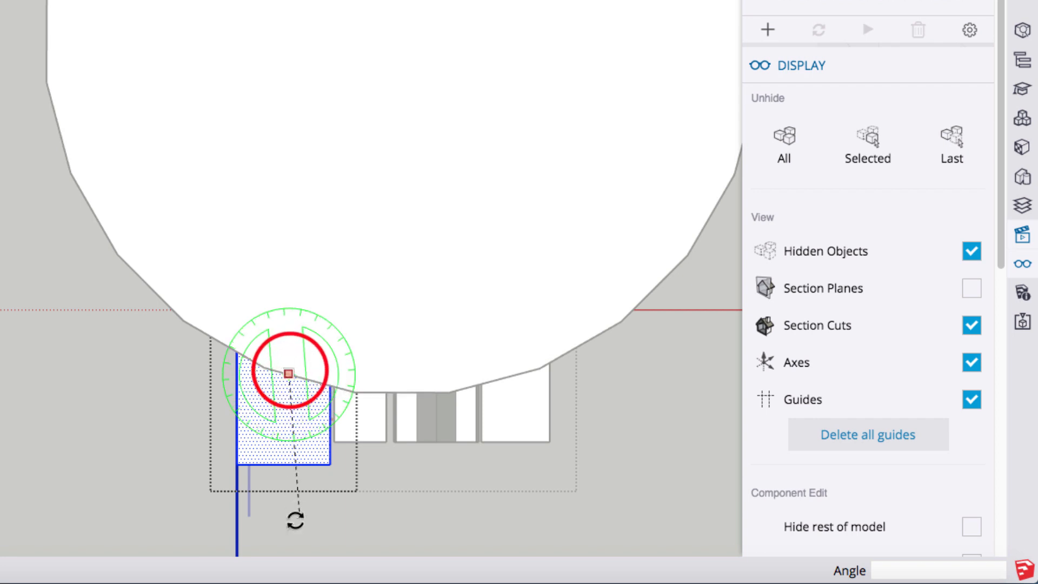
{"action": "left_click", "coordinate": [288, 532]}
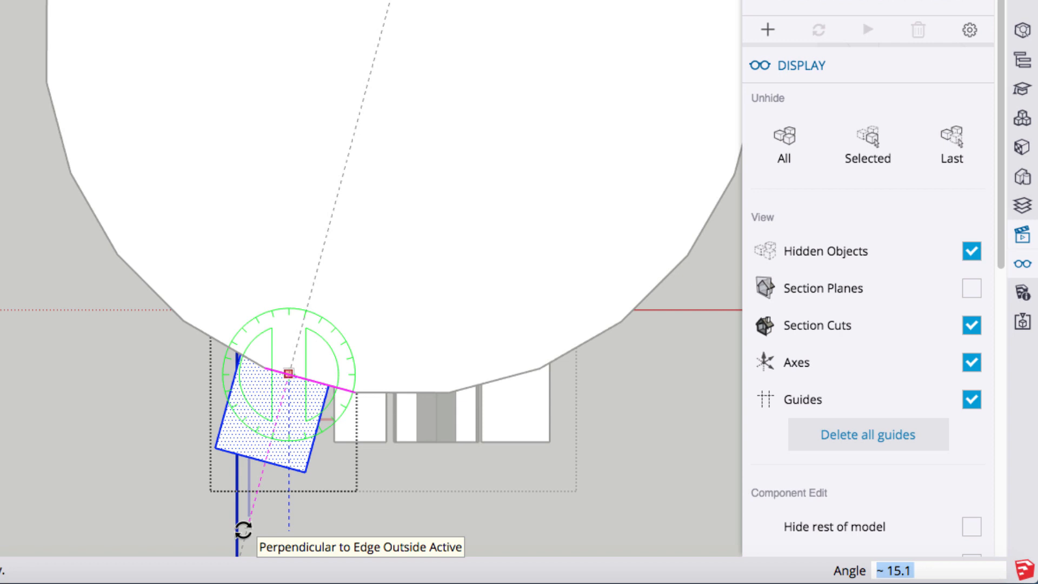
{"action": "left_click", "coordinate": [243, 528]}
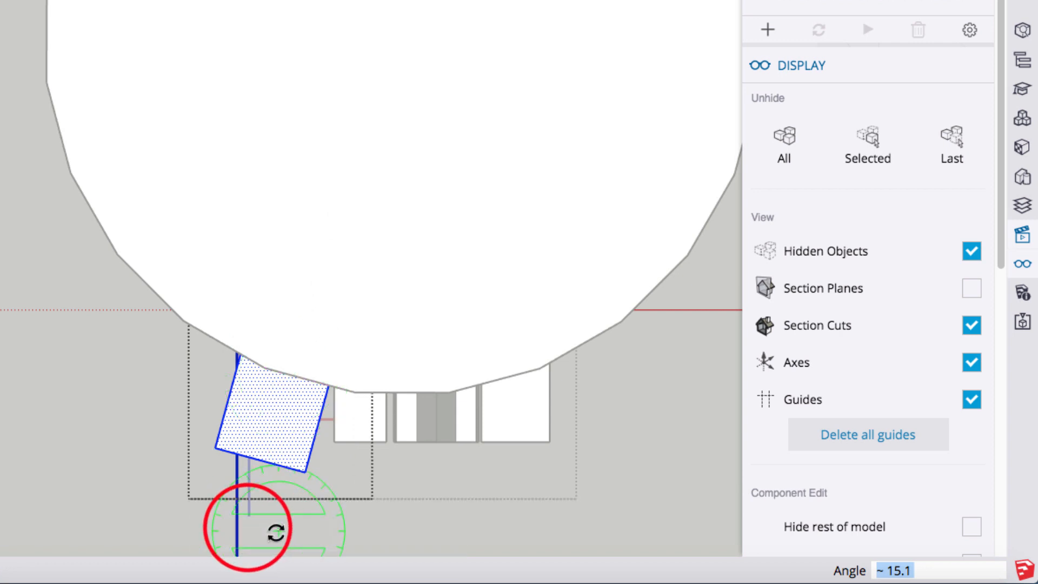
{"action": "key", "text": "space"}
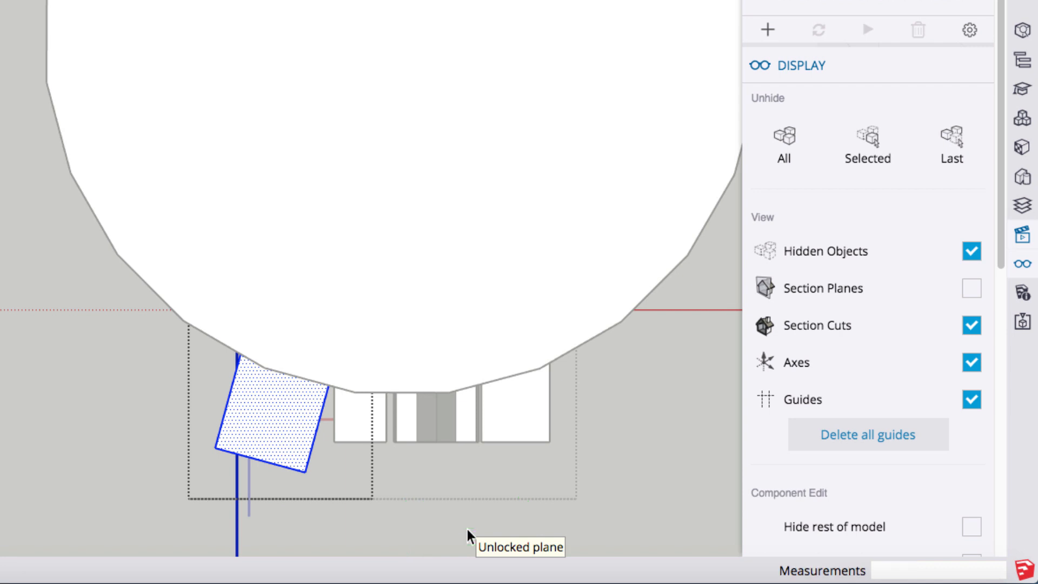
- In the top view, rotate the E's geometry inside its component about 5.1 degrees clockwise around a point just inside the cylinder
{"action": "left_click", "coordinate": [363, 430]}
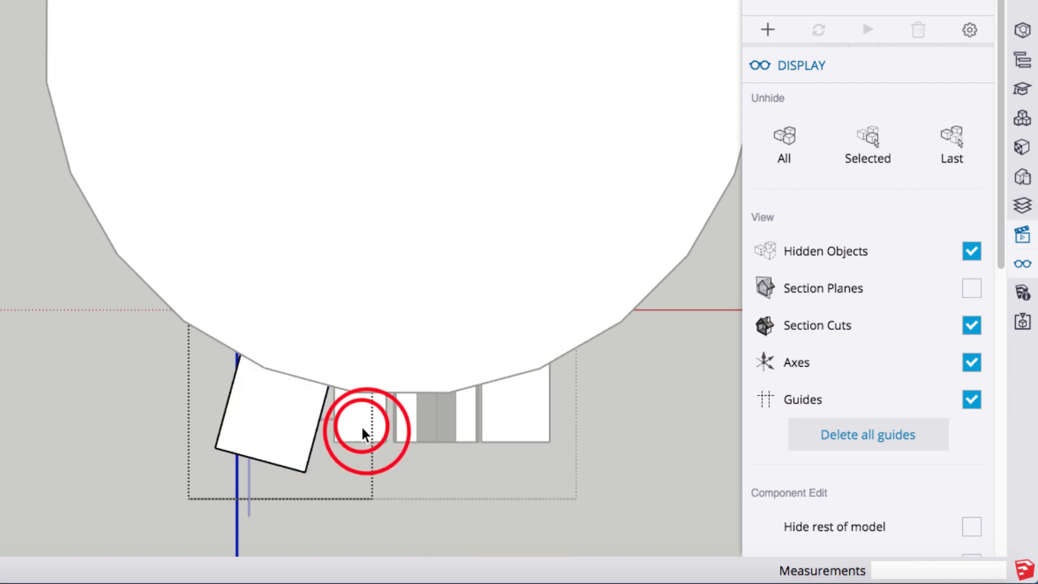
{"action": "double_click", "coordinate": [363, 430]}
{"action": "left_click", "coordinate": [363, 431]}
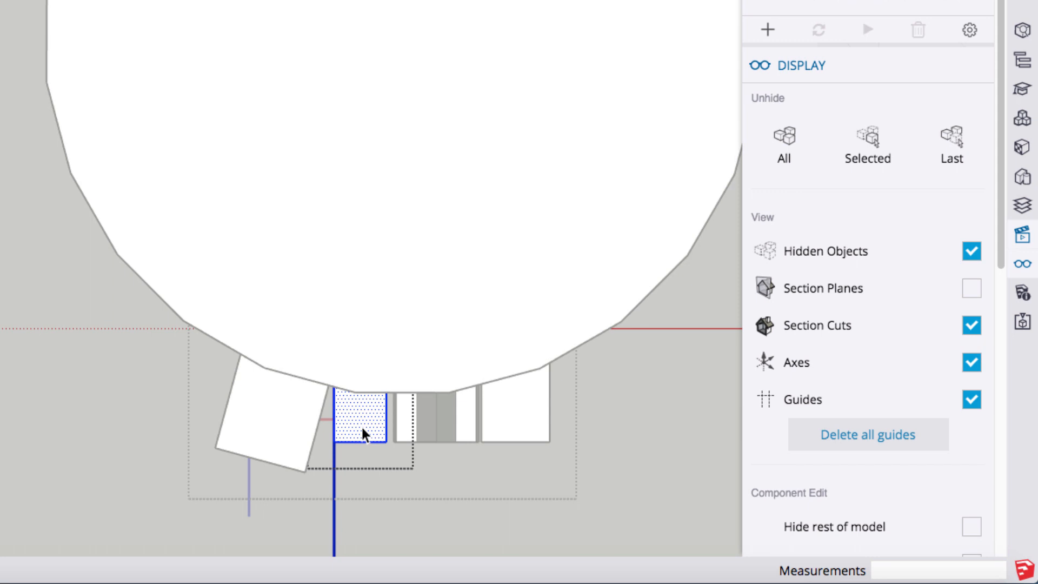
{"action": "key", "text": "q"}
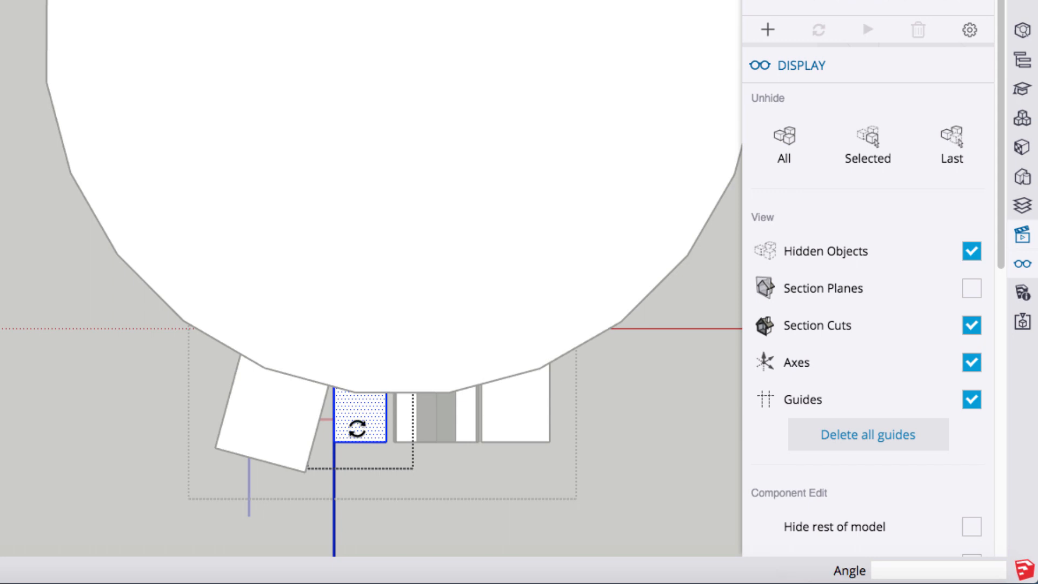
{"action": "left_click", "coordinate": [370, 376]}
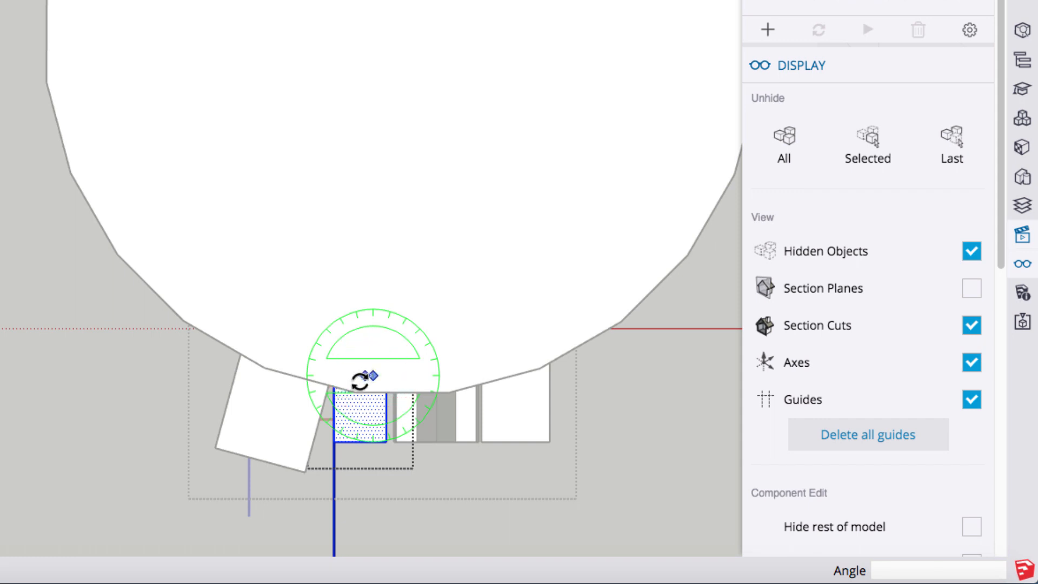
{"action": "left_click", "coordinate": [376, 513]}
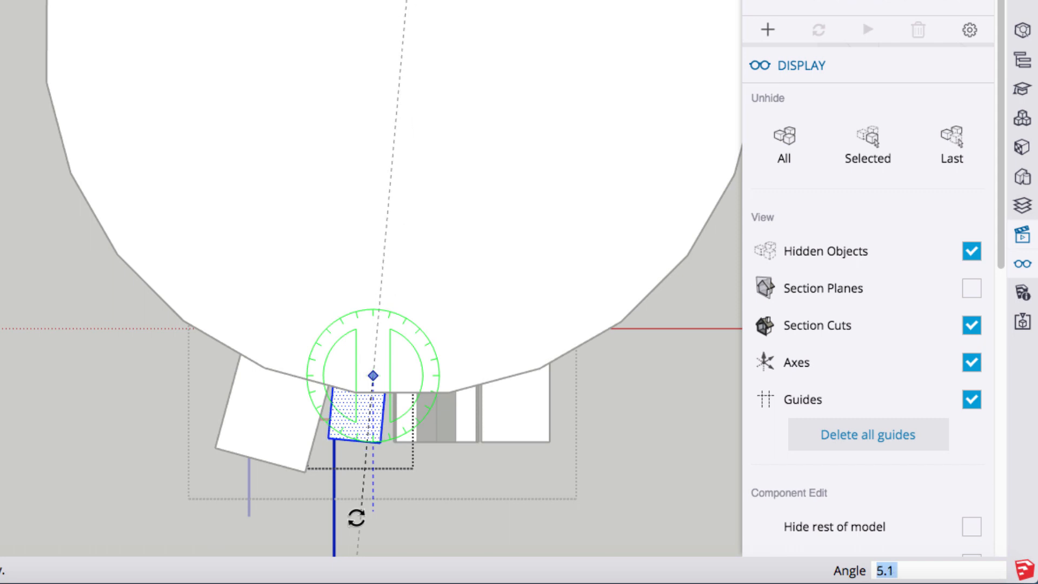
{"action": "left_click", "coordinate": [356, 518]}
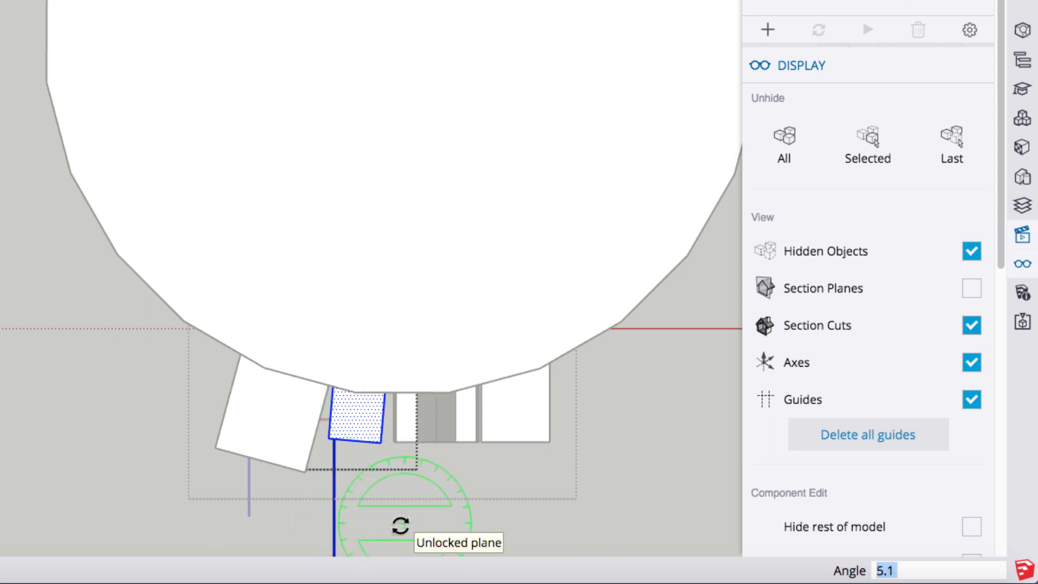
{"action": "key", "text": "space"}
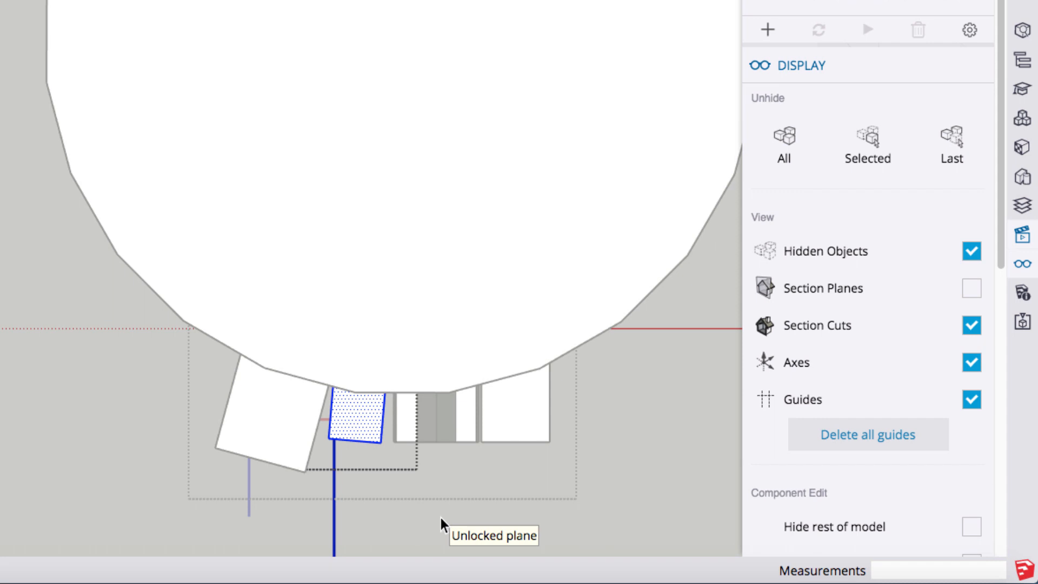
- Rotate the X's geometry inside its component about 5.0 degrees counterclockwise, around a point just inside the cylinder, and close the component
{"action": "left_click", "coordinate": [451, 432]}
{"action": "double_click", "coordinate": [451, 432]}
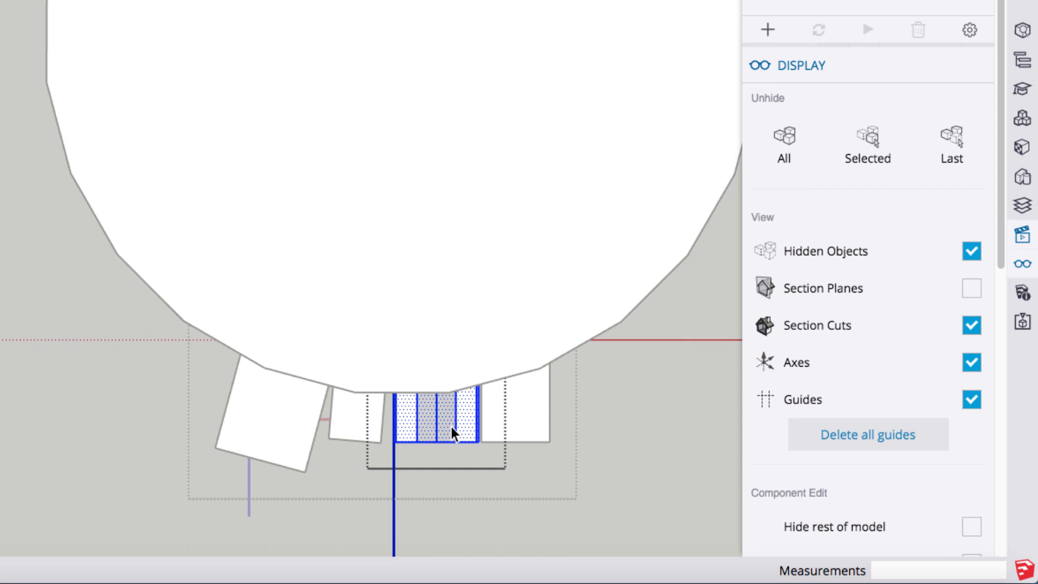
{"action": "key", "text": "q"}
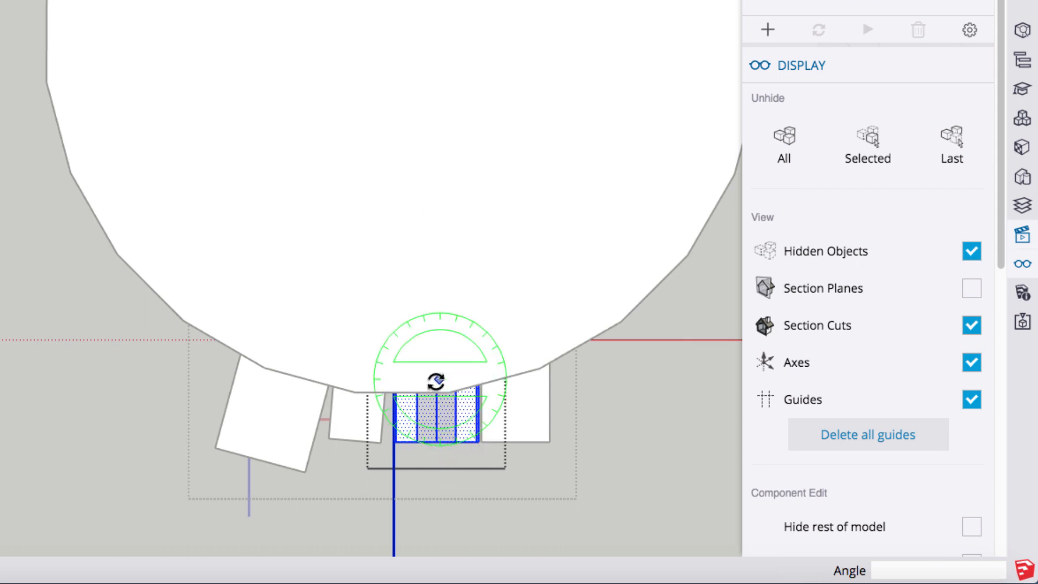
{"action": "left_click", "coordinate": [436, 382]}
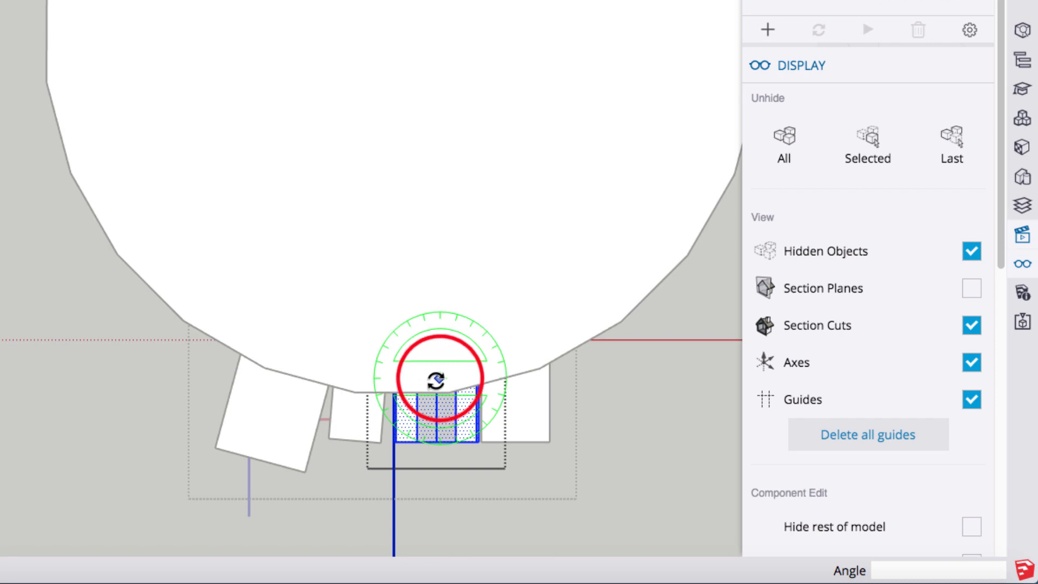
{"action": "left_click", "coordinate": [436, 532]}
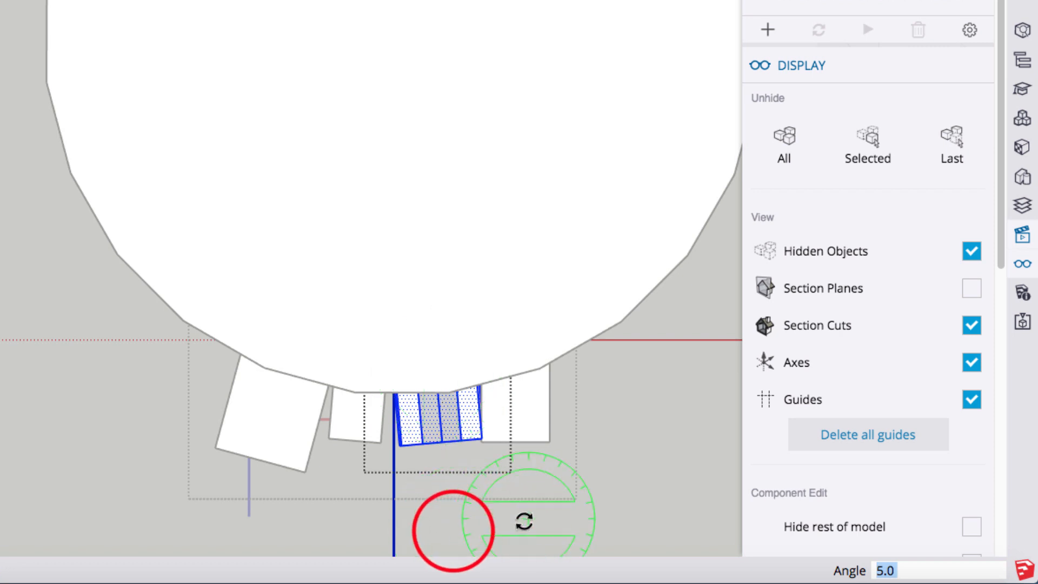
{"action": "key", "text": "space"}
{"action": "left_click", "coordinate": [629, 441]}
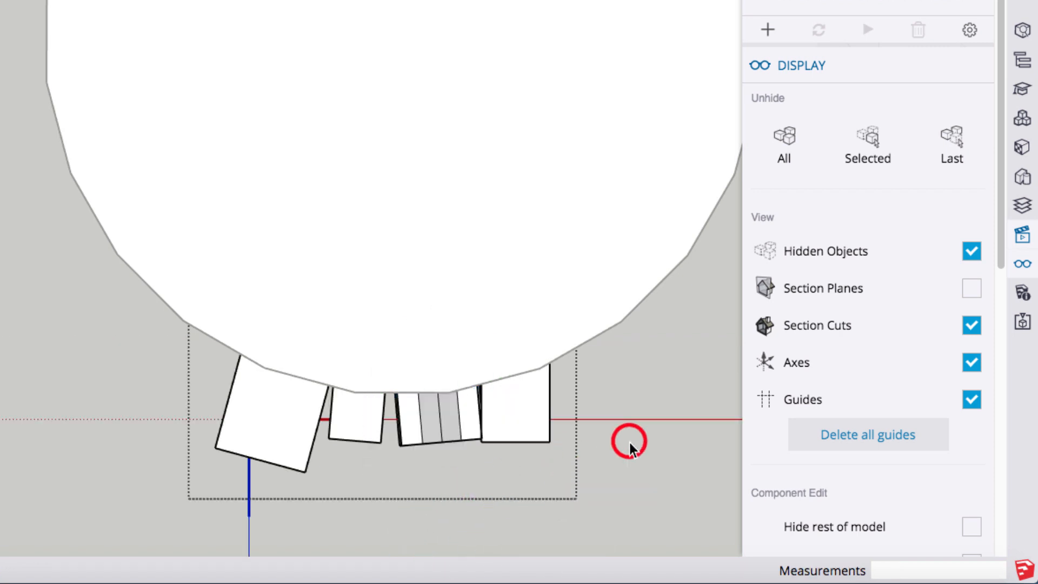
- Rotate the last T's geometry inside its component about 15.0 degrees counterclockwise, perpendicular to the cylinder facet behind it, and close the component
{"action": "left_click", "coordinate": [528, 419]}
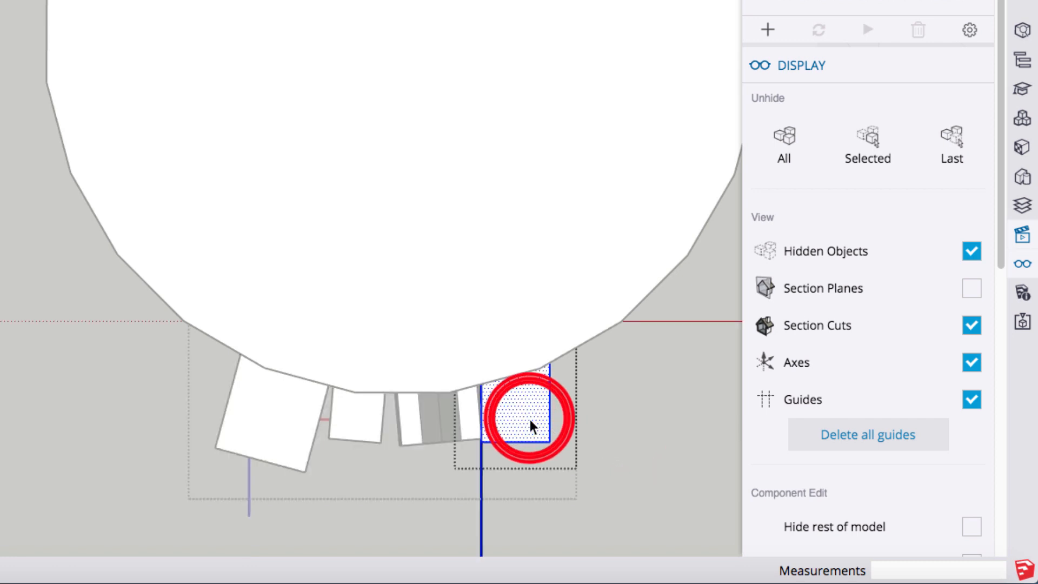
{"action": "key", "text": "q"}
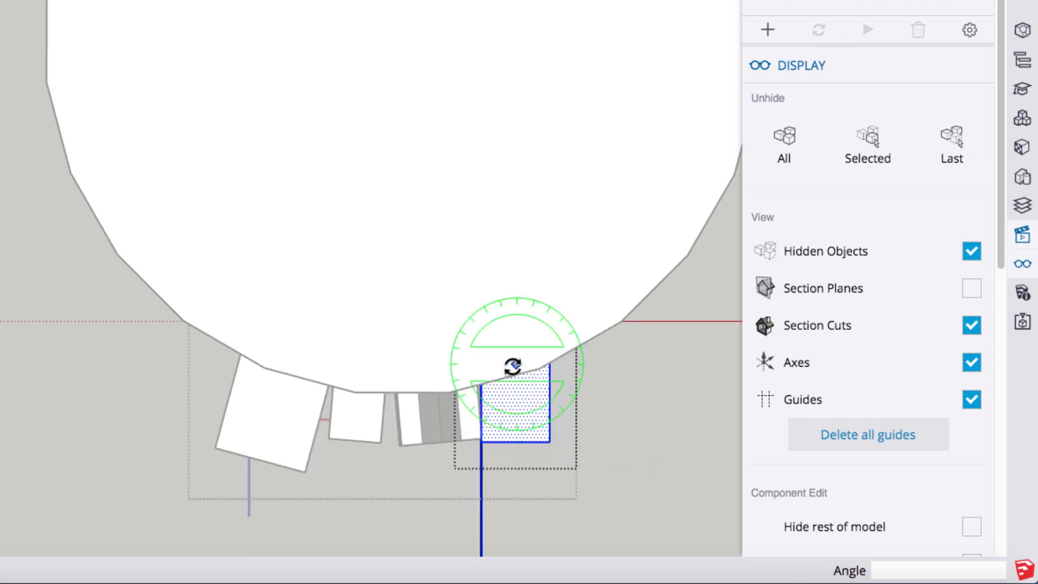
{"action": "left_click", "coordinate": [516, 364]}
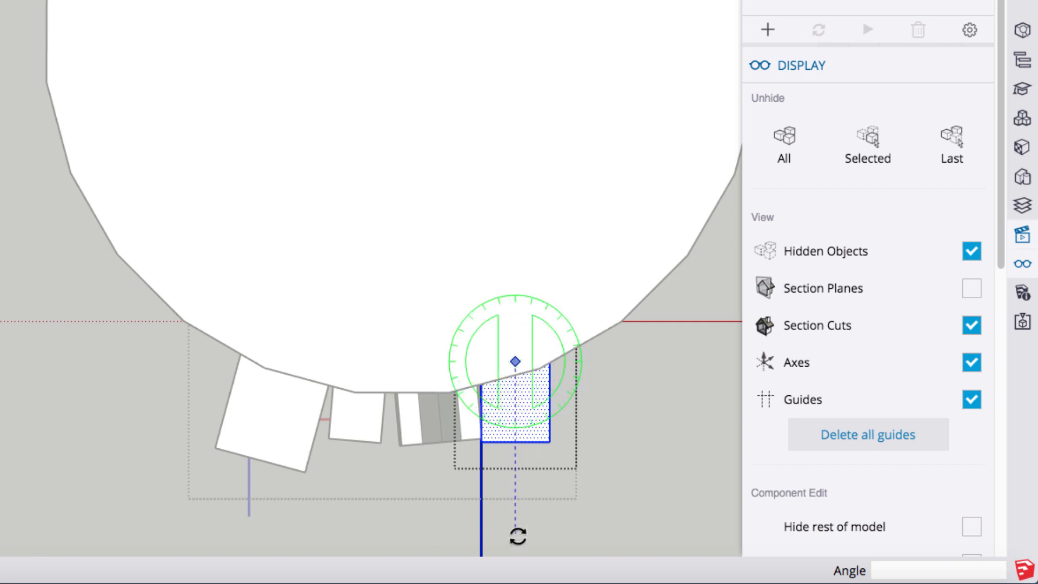
{"action": "left_click", "coordinate": [515, 536]}
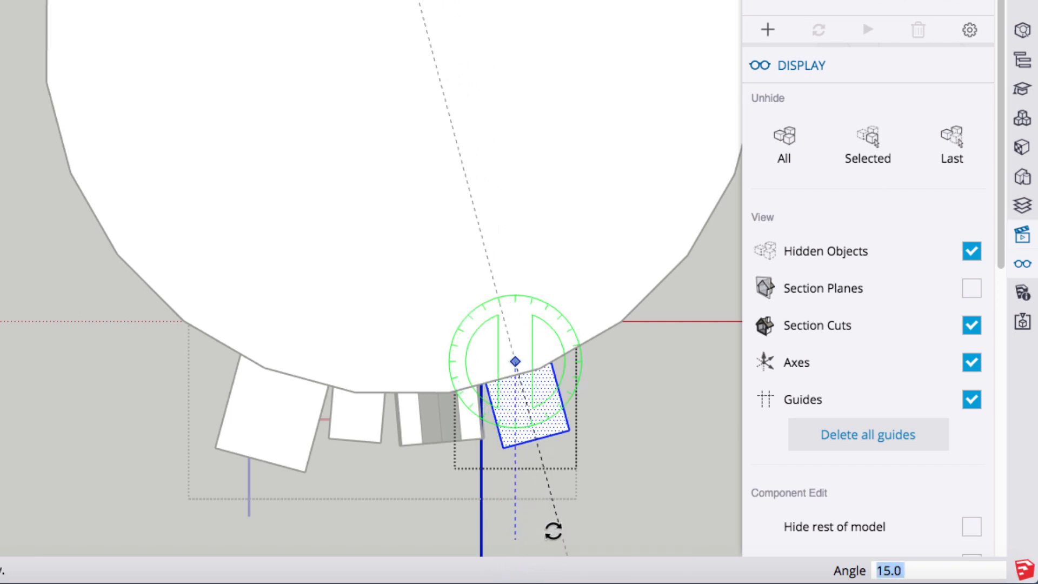
{"action": "left_click", "coordinate": [553, 531]}
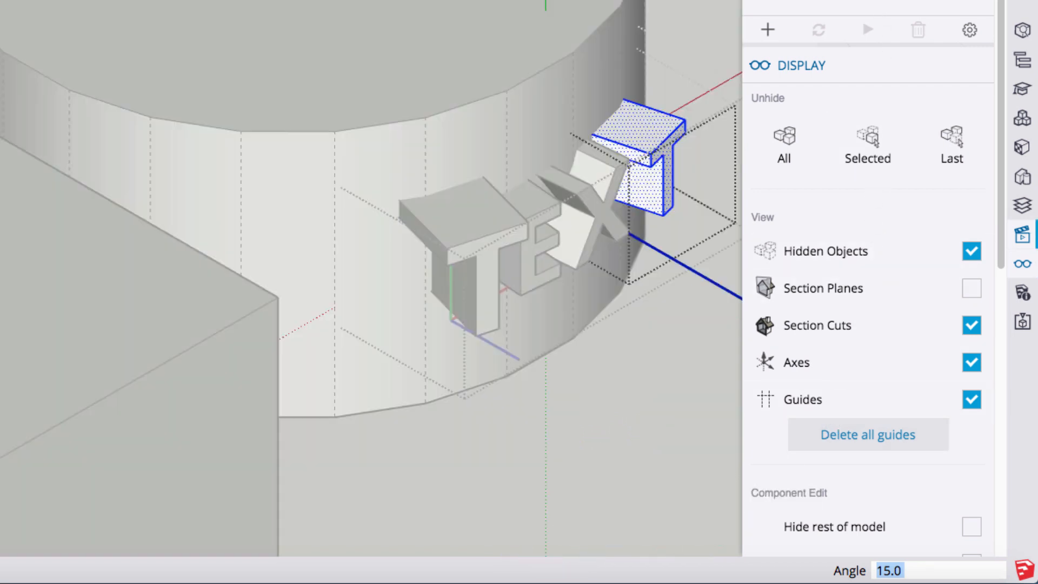
{"action": "left_click", "coordinate": [670, 422]}
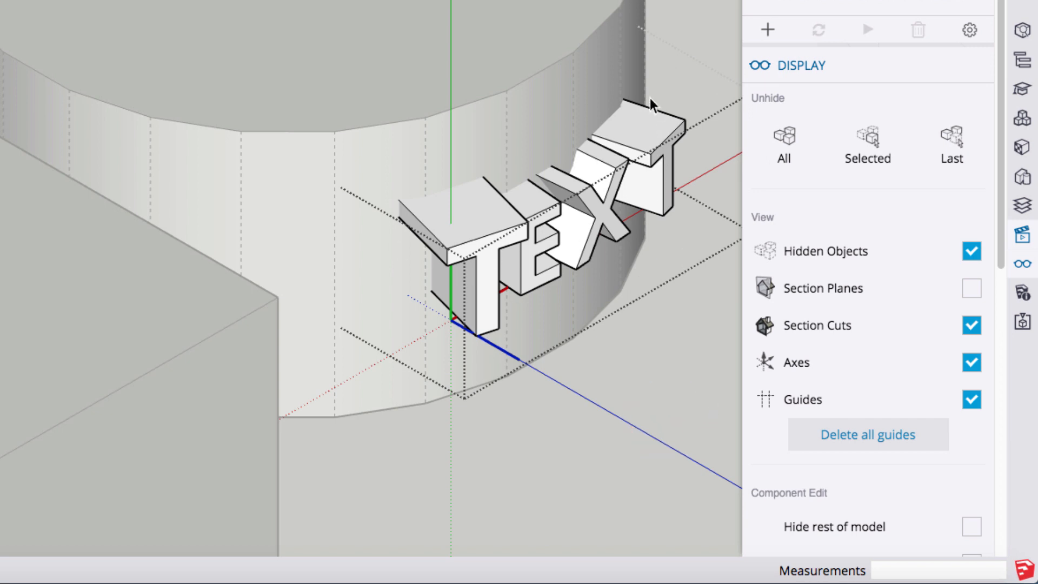
- Examine from several angles how the rotated letters meet the cylinder wall, checking the X's edges close up
{"action": "scroll", "coordinate": [652, 401], "scroll_direction": "up", "scroll_amount": 2}
{"action": "left_click", "coordinate": [656, 395]}
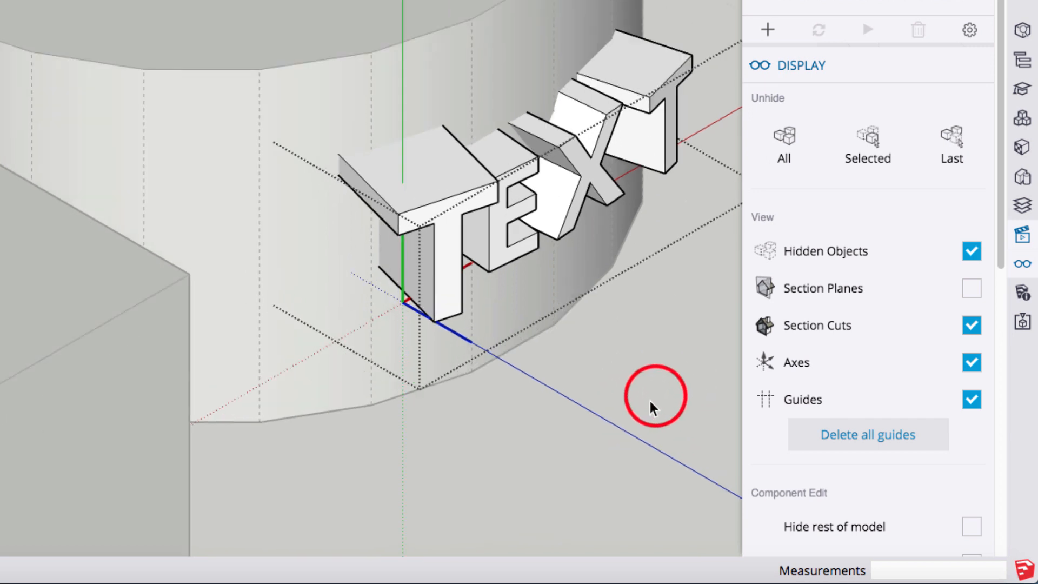
{"action": "middle_click_drag", "start_coordinate": [651, 401], "coordinate": [593, 411], "text": "shift"}
{"action": "scroll", "coordinate": [618, 391], "scroll_direction": "up", "scroll_amount": 1}
{"action": "middle_click_drag", "start_coordinate": [636, 350], "coordinate": [35, 402]}
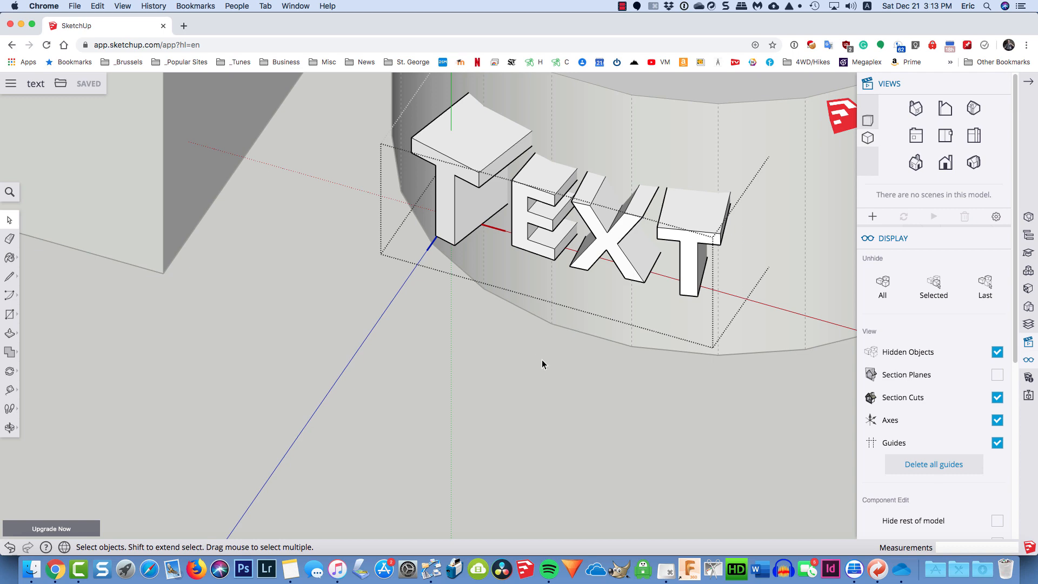
{"action": "scroll", "coordinate": [655, 180], "scroll_direction": "up", "scroll_amount": 6}
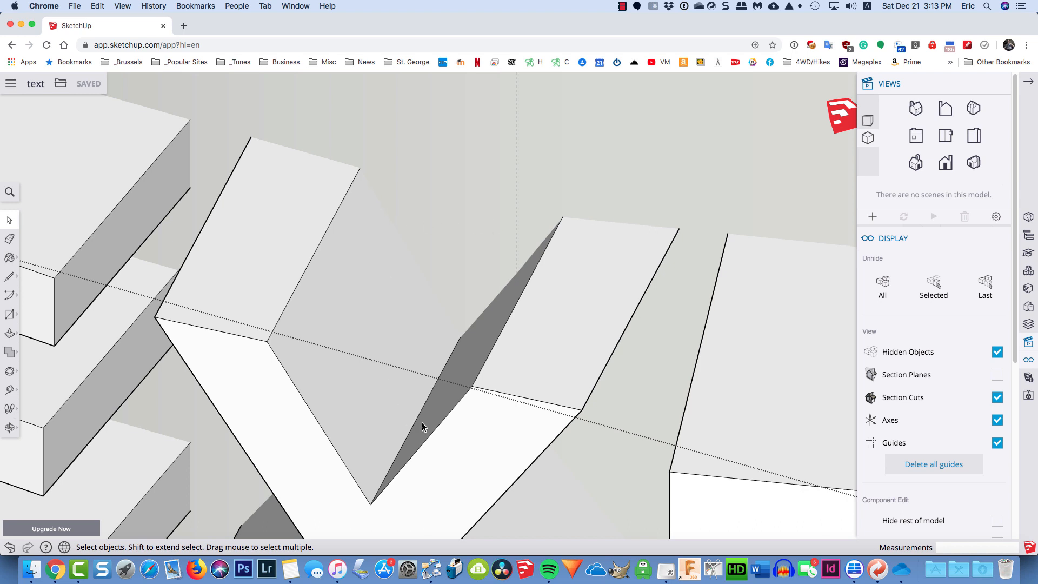
{"action": "left_click", "coordinate": [498, 434]}
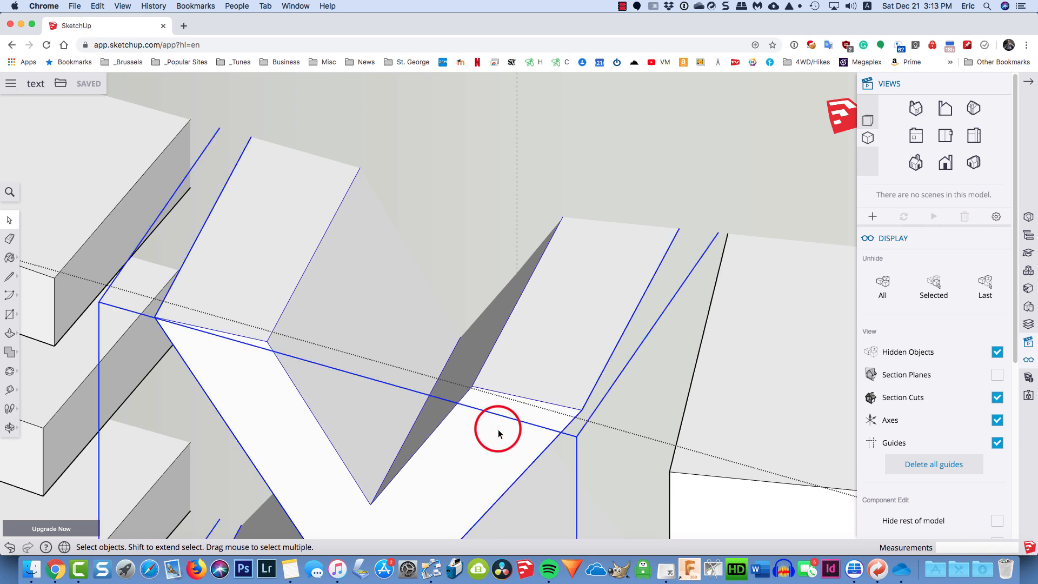
{"action": "scroll", "coordinate": [496, 433], "scroll_direction": "down", "scroll_amount": 10}
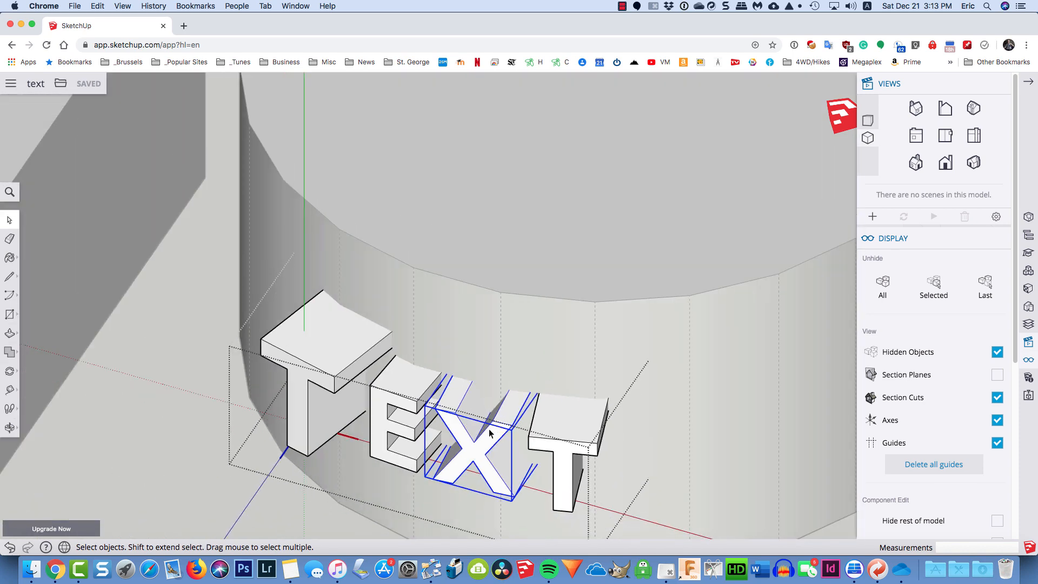
- Close the text component and intersect its faces with the model to create edges where the letters meet the cylinder
{"action": "left_click", "coordinate": [113, 479]}
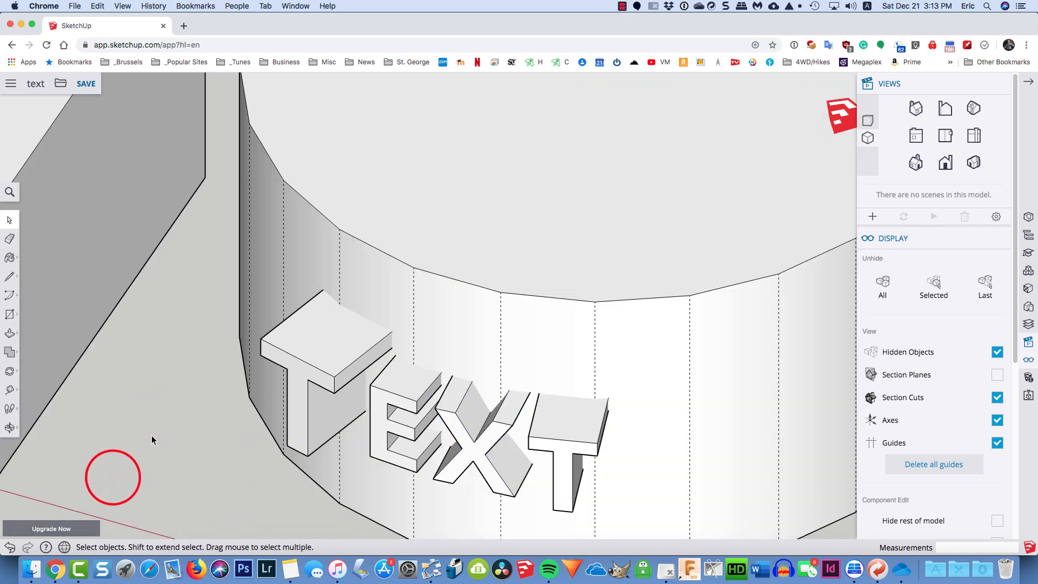
{"action": "left_click", "coordinate": [312, 352]}
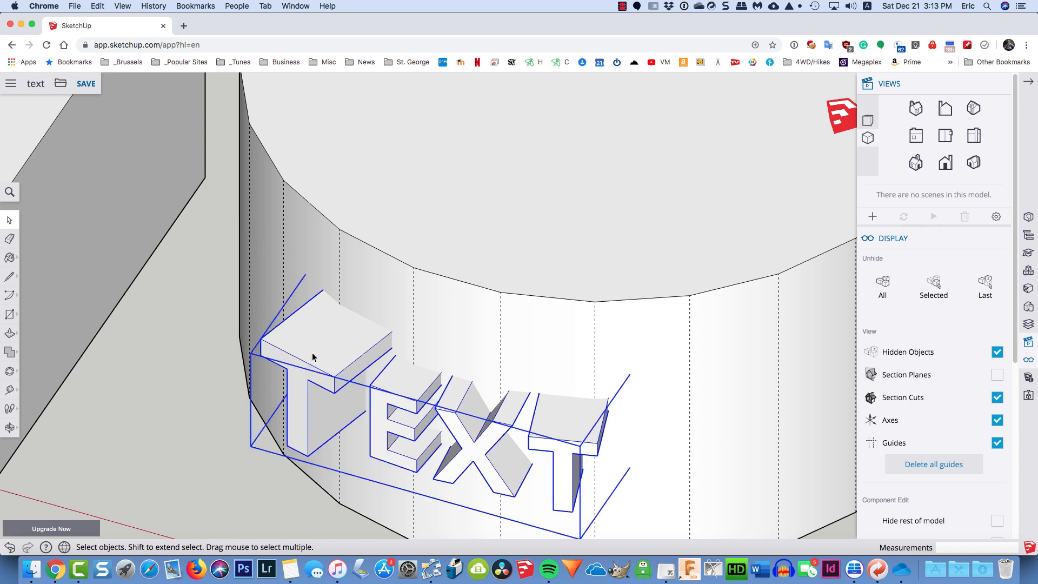
{"action": "right_click", "coordinate": [313, 356]}
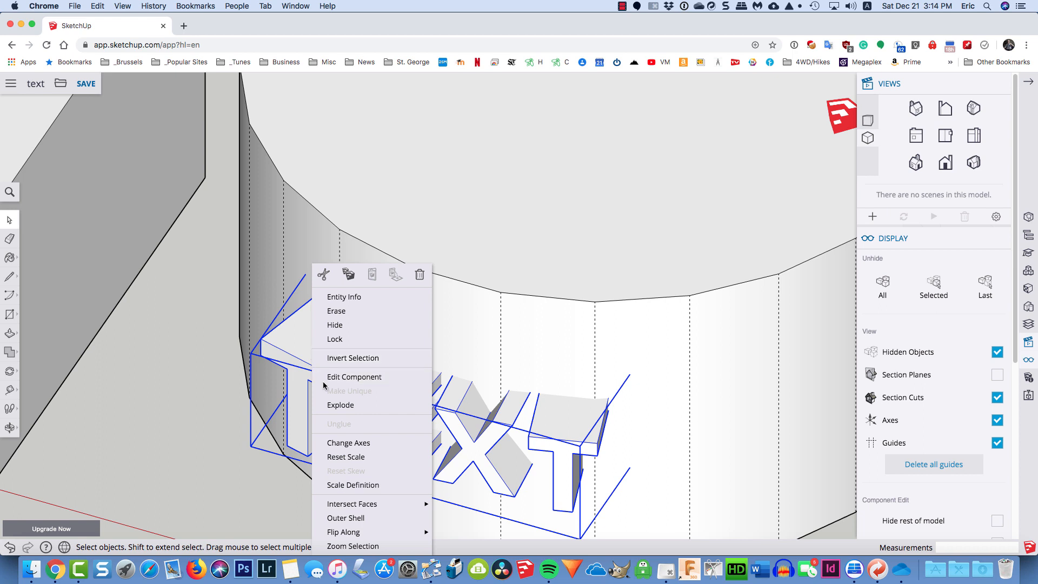
{"action": "mouse_move", "coordinate": [341, 507]}
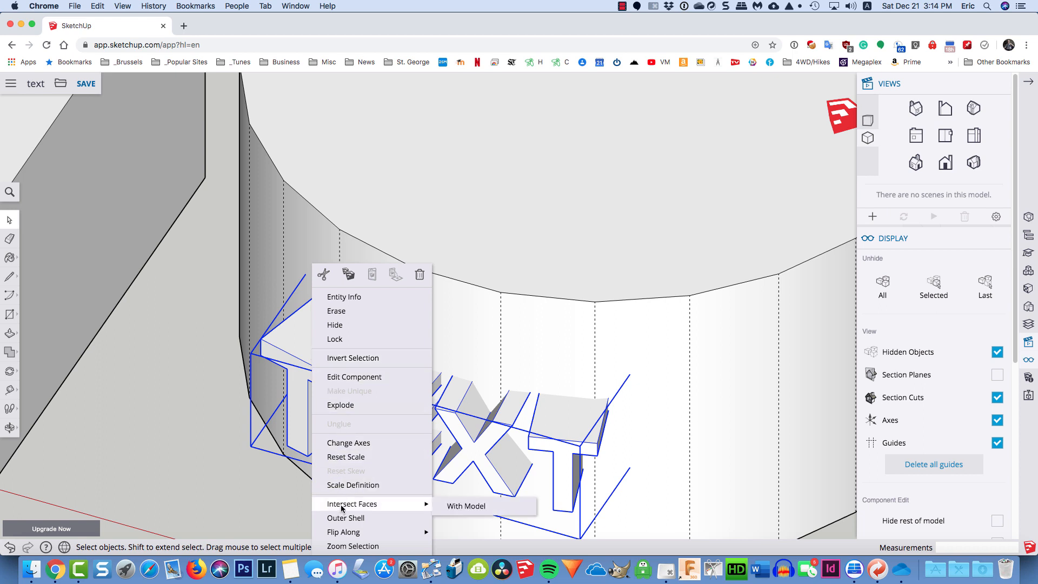
{"action": "left_click", "coordinate": [485, 505]}
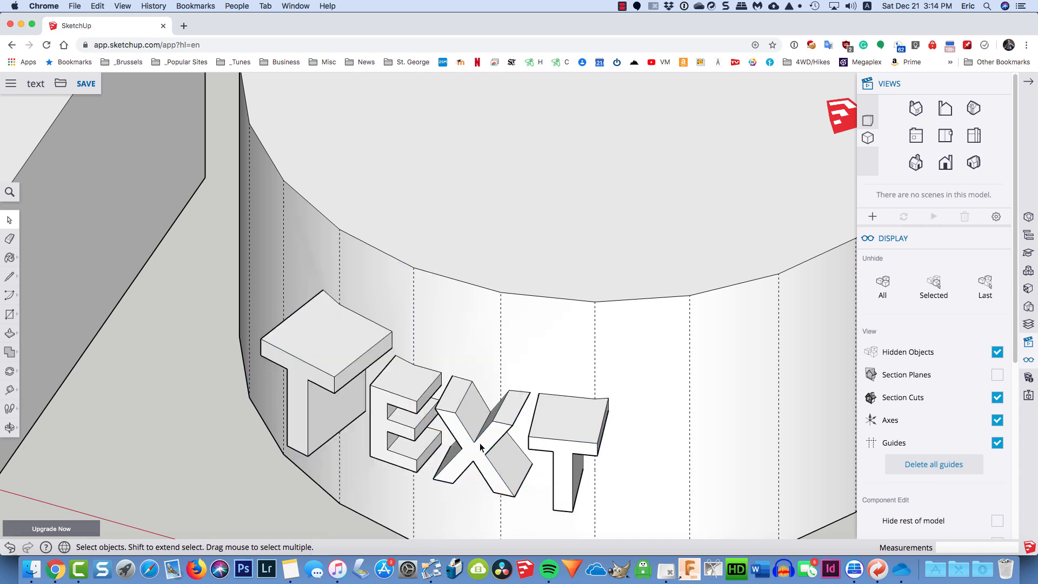
{"action": "scroll", "coordinate": [480, 447], "scroll_direction": "up", "scroll_amount": 5}
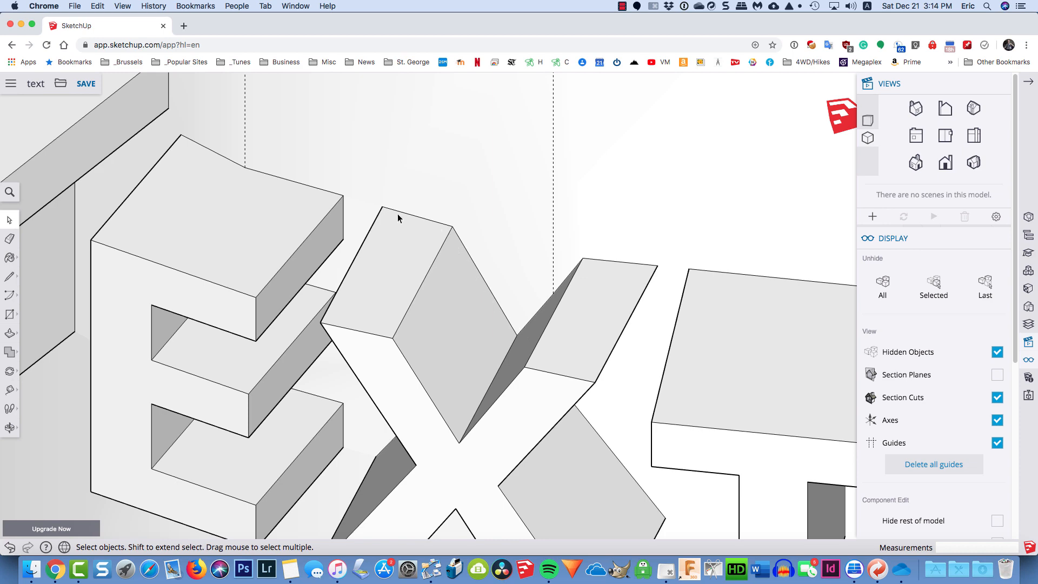
{"action": "scroll", "coordinate": [346, 393], "scroll_direction": "down", "scroll_amount": 8}
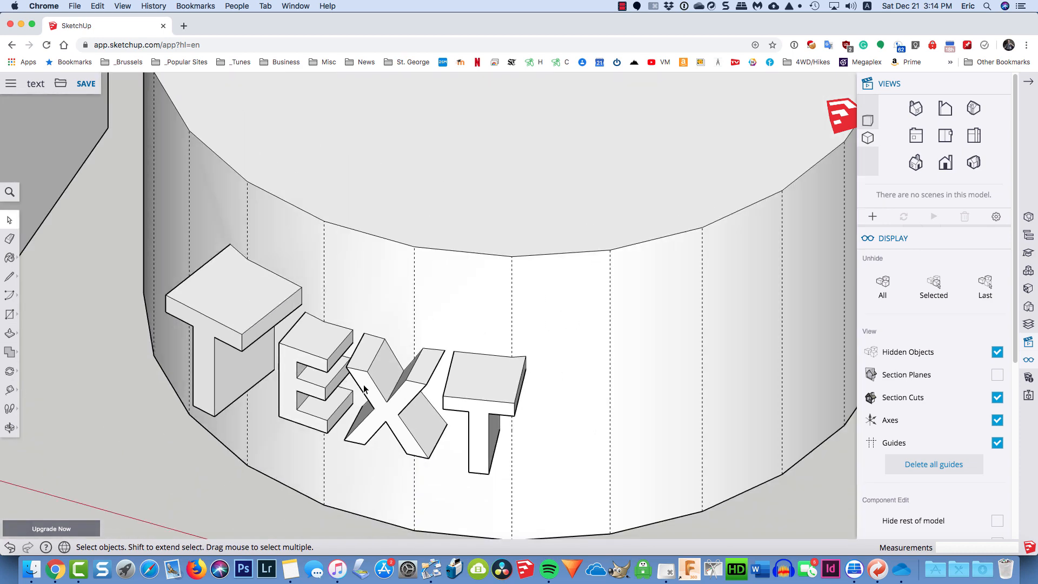
- Open the first T's component inside the text and push its front face back about 11 7/16" toward the cylinder wall
{"action": "left_click", "coordinate": [201, 347]}
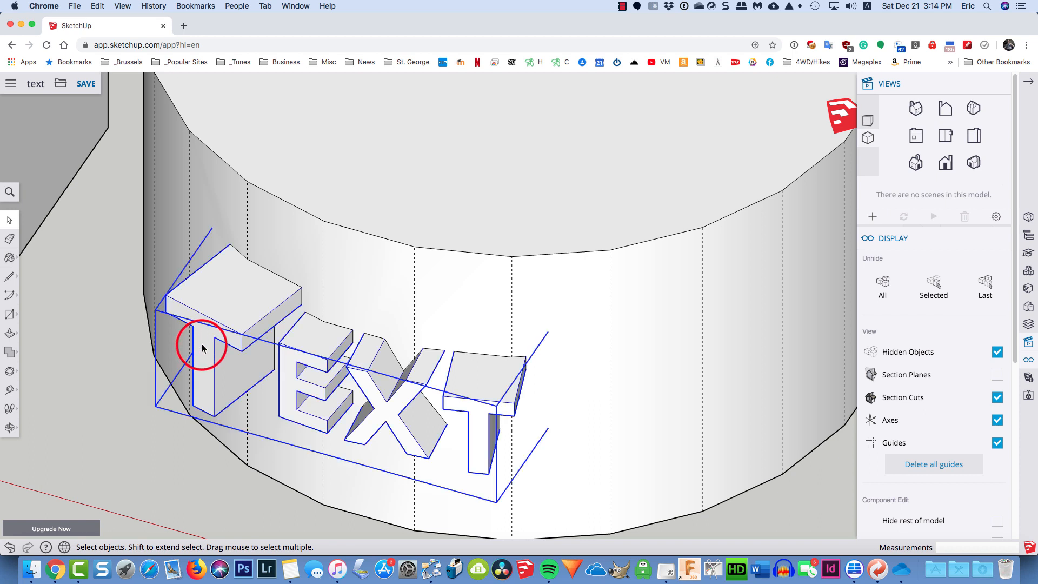
{"action": "double_click", "coordinate": [202, 348]}
{"action": "key", "text": "p"}
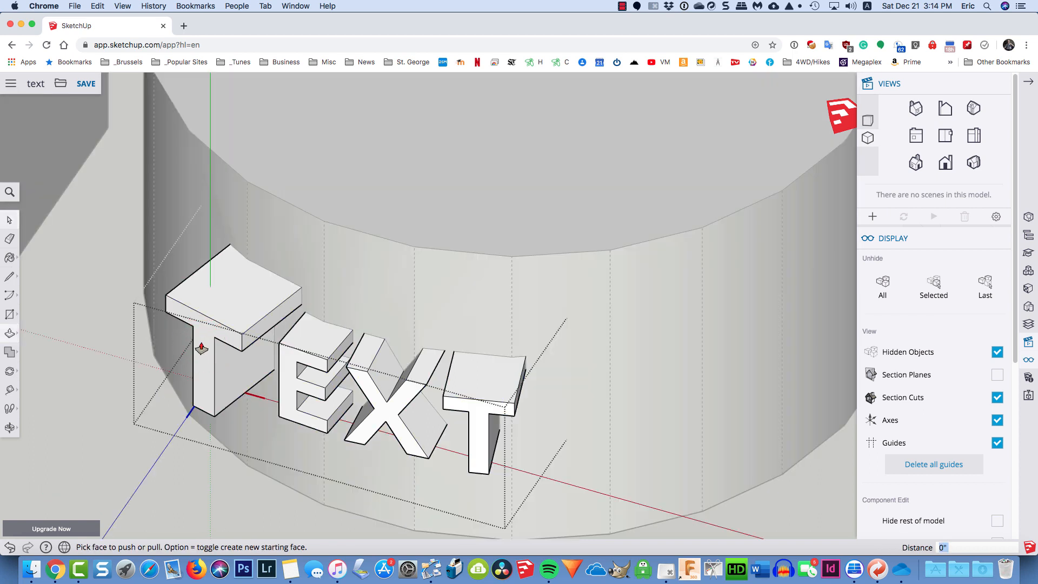
{"action": "key", "text": "space"}
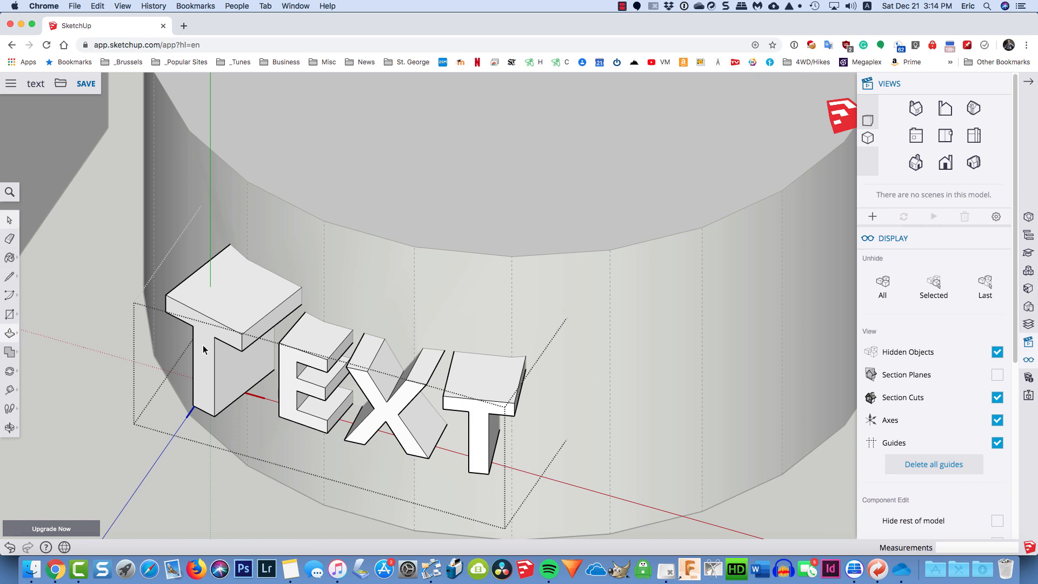
{"action": "left_click", "coordinate": [204, 349]}
{"action": "double_click", "coordinate": [204, 349]}
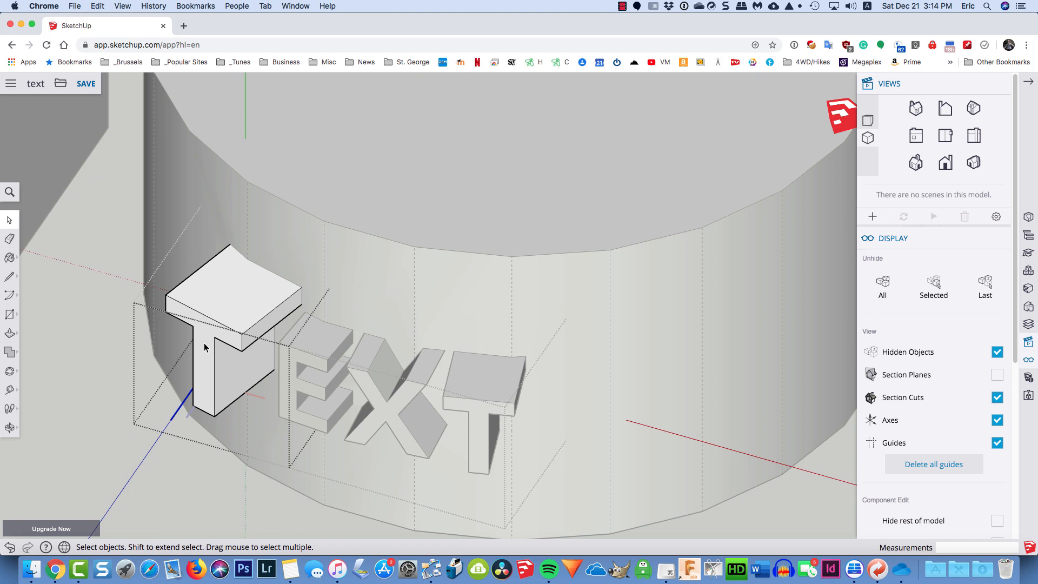
{"action": "left_click", "coordinate": [205, 347]}
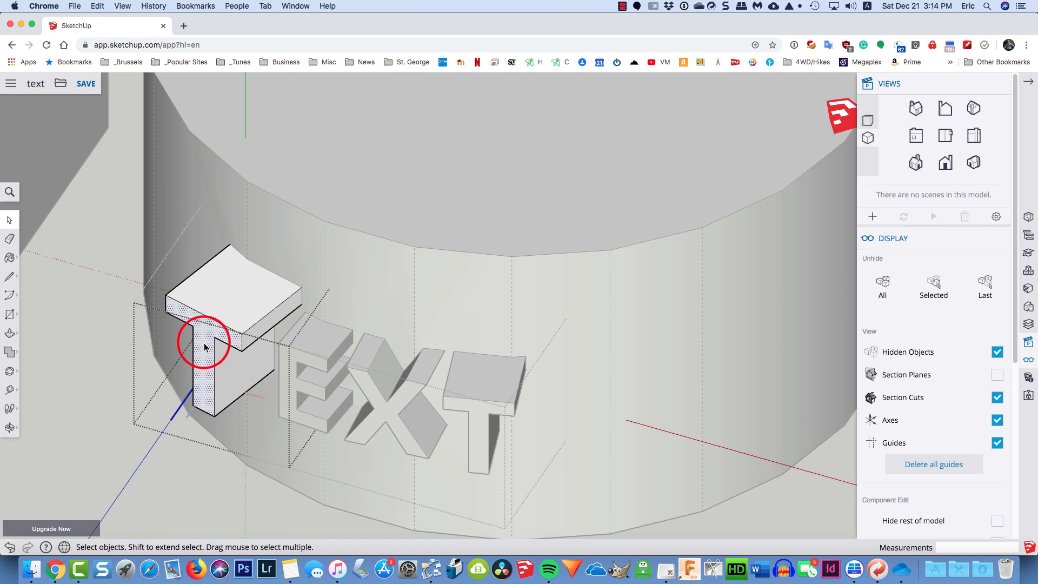
{"action": "key", "text": "p"}
{"action": "left_click_drag", "start_coordinate": [204, 347], "coordinate": [244, 291]}
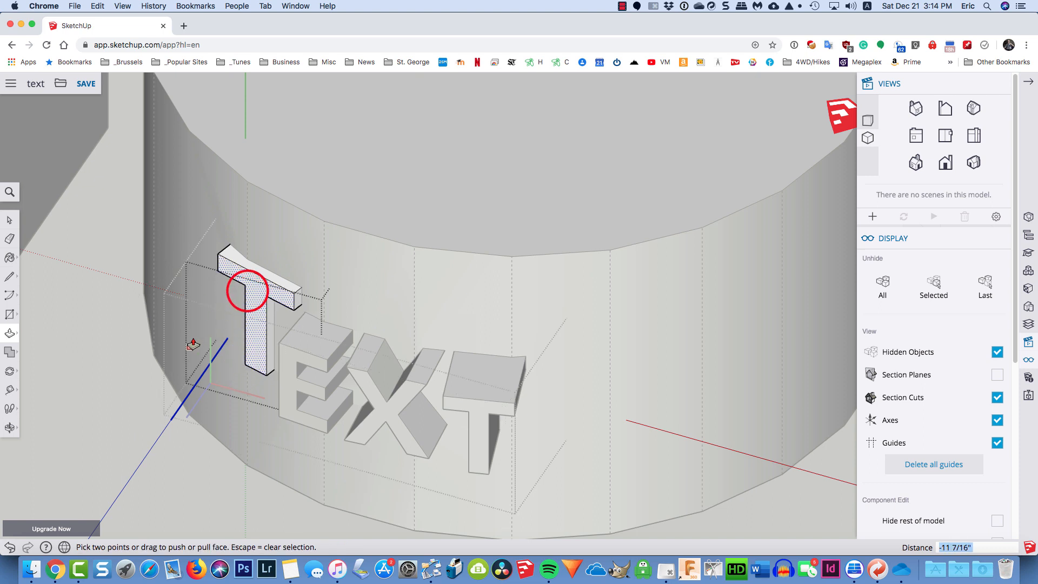
{"action": "key", "text": "space"}
- Open the E's component and push its front face back about 5 11/16" toward the cylinder
{"action": "left_click", "coordinate": [291, 383]}
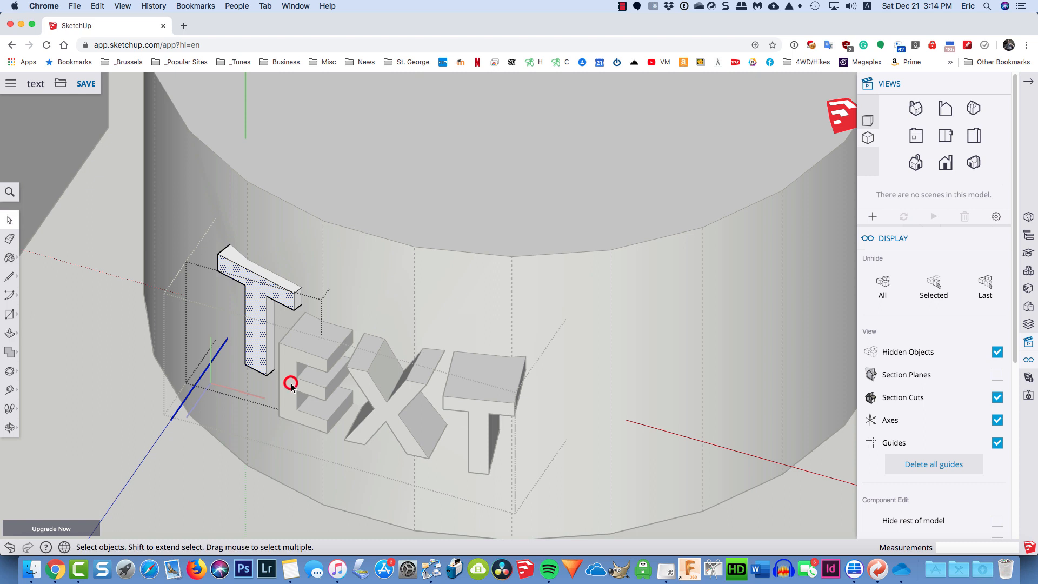
{"action": "double_click", "coordinate": [292, 385]}
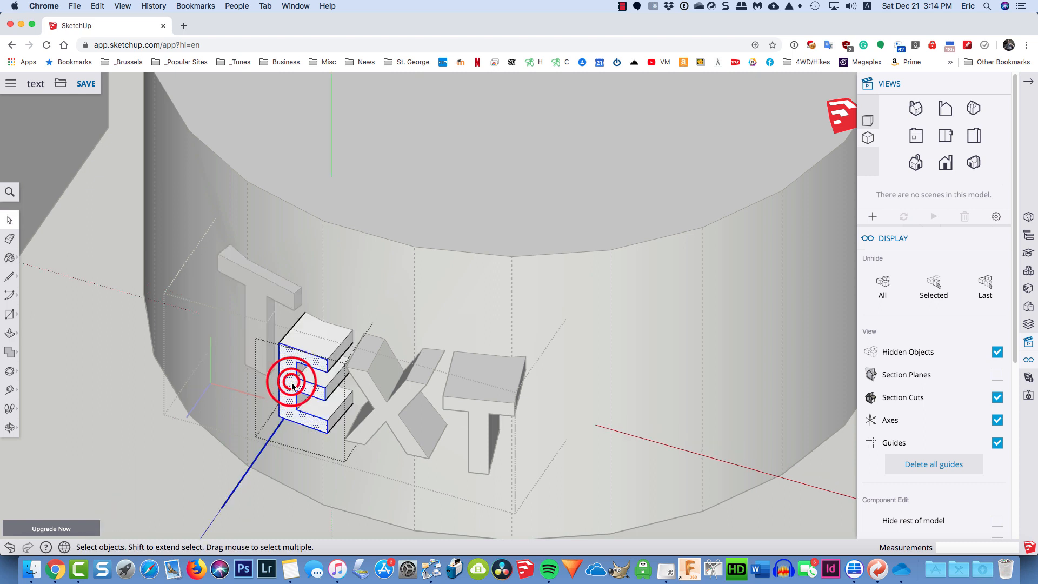
{"action": "key", "text": "p"}
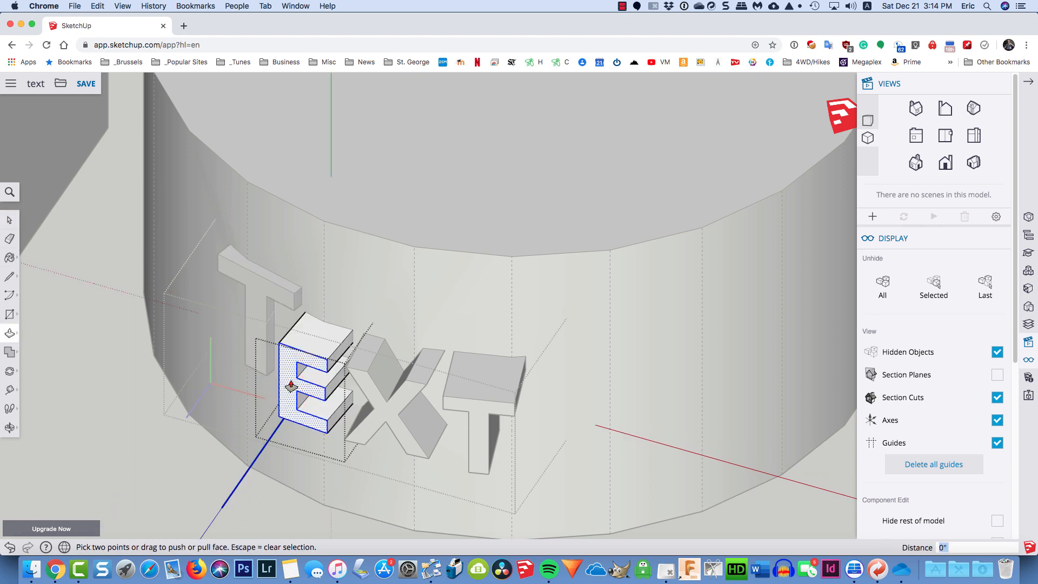
{"action": "left_click_drag", "start_coordinate": [291, 383], "coordinate": [301, 354]}
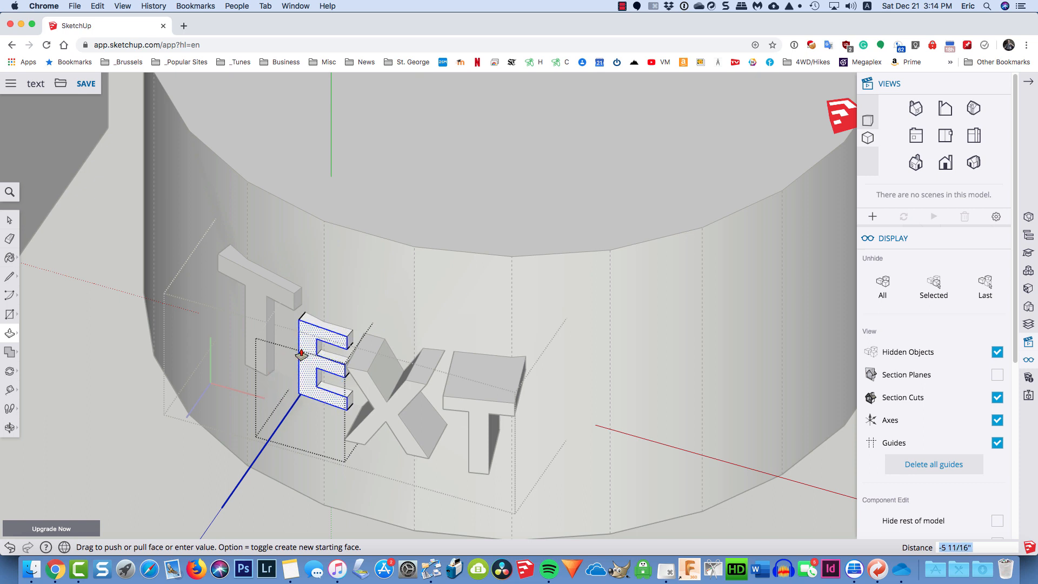
{"action": "left_click", "coordinate": [302, 353]}
{"action": "scroll", "coordinate": [301, 351], "scroll_direction": "up", "scroll_amount": 3}
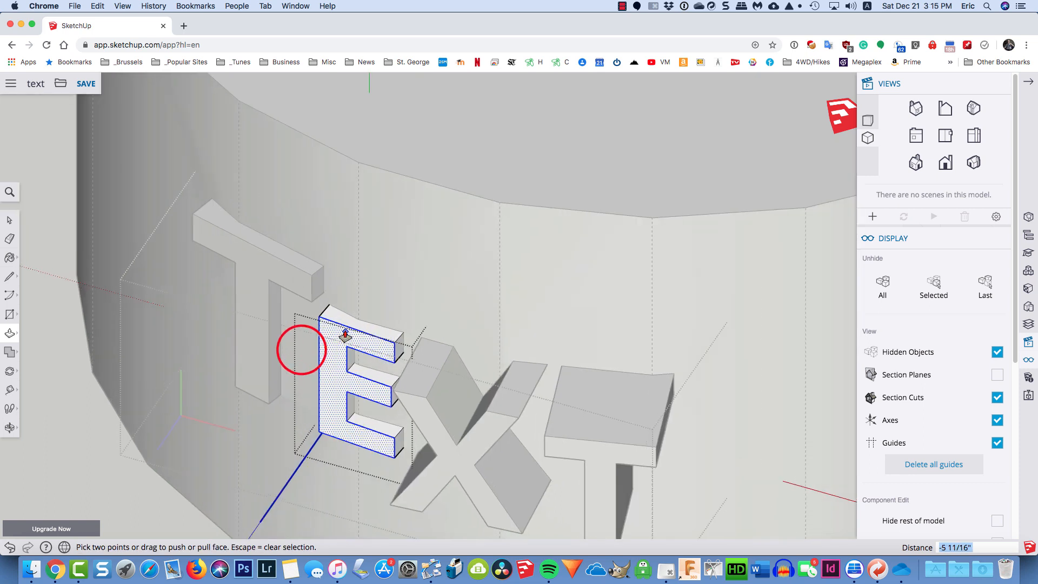
{"action": "key", "text": "space"}
- Open the X's component and push its front face back about 6 1/4", using the top corner of the E as reference
{"action": "left_click", "coordinate": [430, 421]}
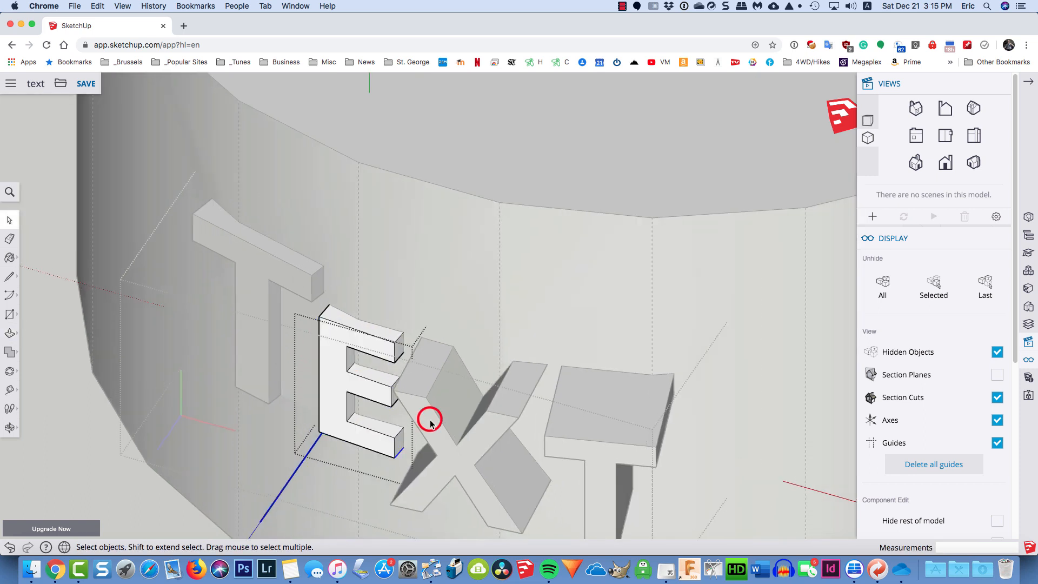
{"action": "double_click", "coordinate": [431, 421]}
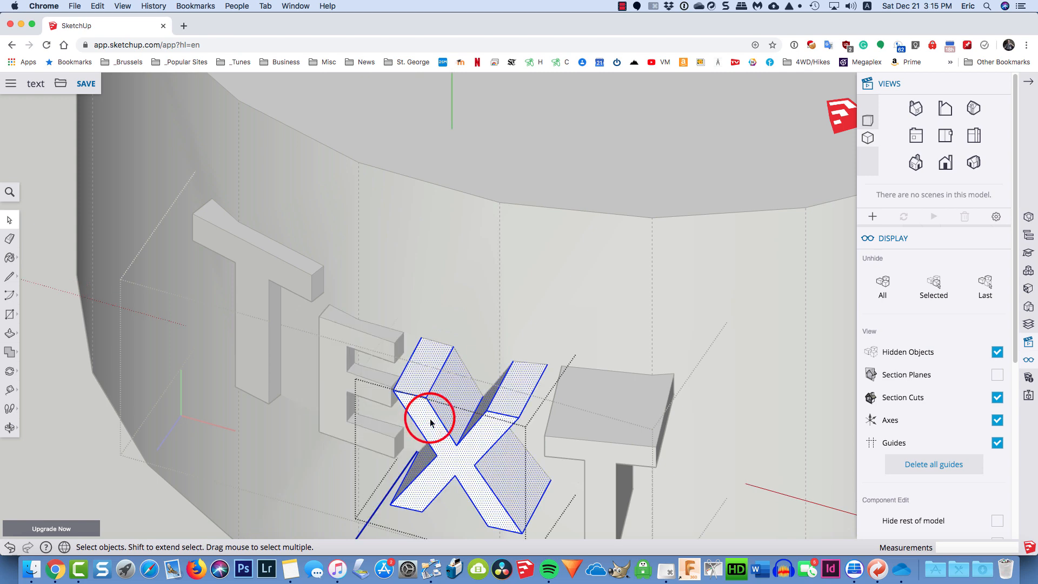
{"action": "key", "text": "p"}
{"action": "left_click", "coordinate": [427, 420]}
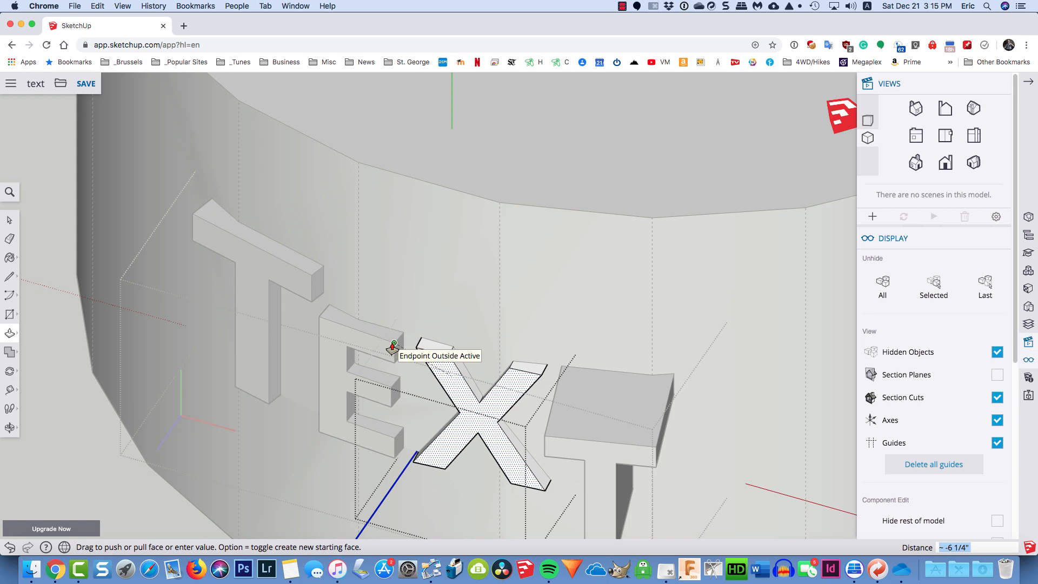
{"action": "left_click", "coordinate": [393, 347]}
{"action": "key", "text": "space"}
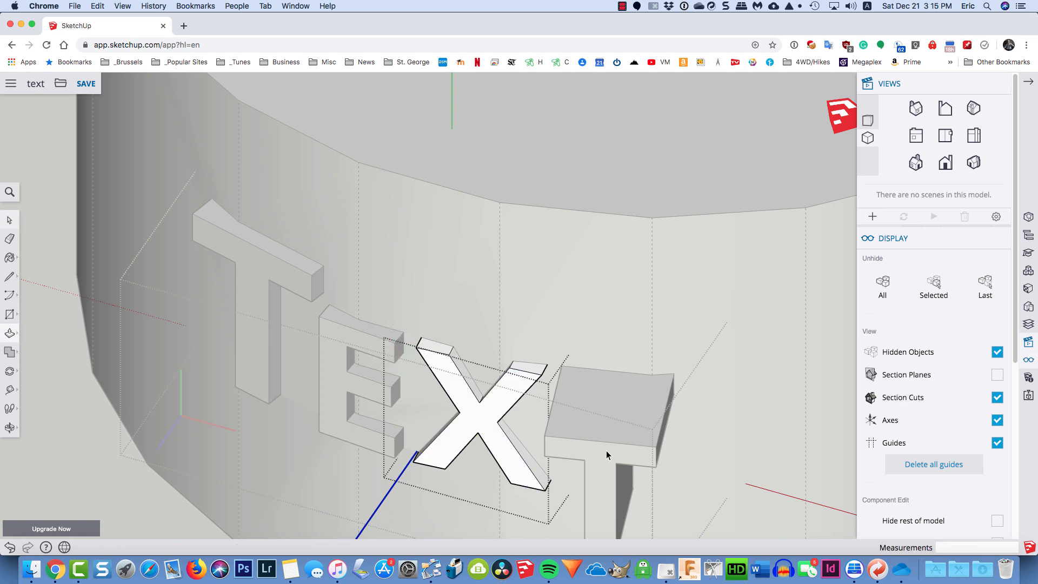
- Push the last T's front face back about 8 7/16" in line with the X, close its component and inspect the thinned letters
{"action": "double_click", "coordinate": [606, 456]}
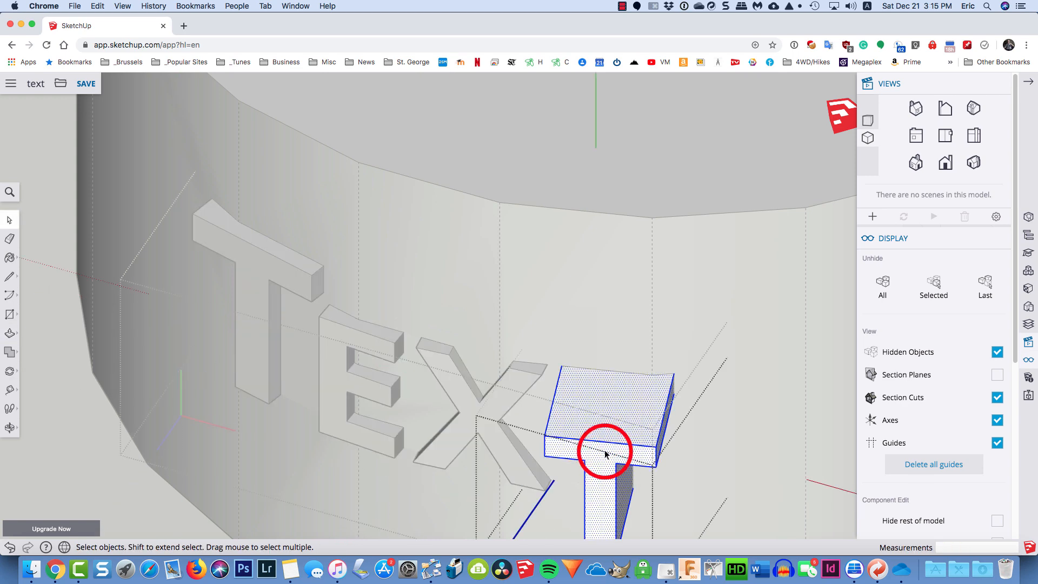
{"action": "key", "text": "p"}
{"action": "left_click", "coordinate": [603, 460]}
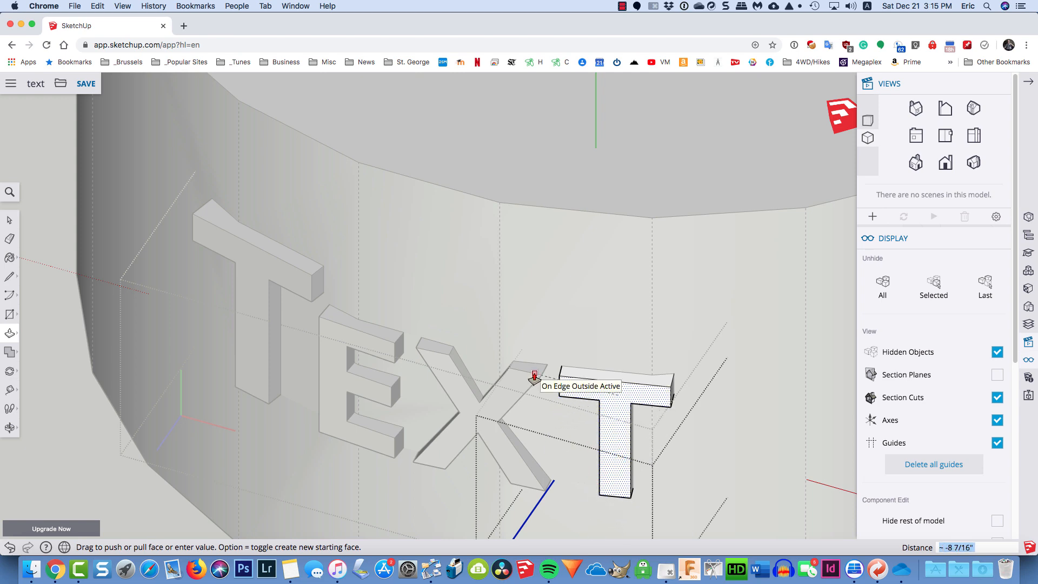
{"action": "left_click", "coordinate": [534, 377]}
{"action": "scroll", "coordinate": [407, 419], "scroll_direction": "down", "scroll_amount": 6}
{"action": "scroll", "coordinate": [411, 419], "scroll_direction": "up", "scroll_amount": 1}
{"action": "key", "text": "space"}
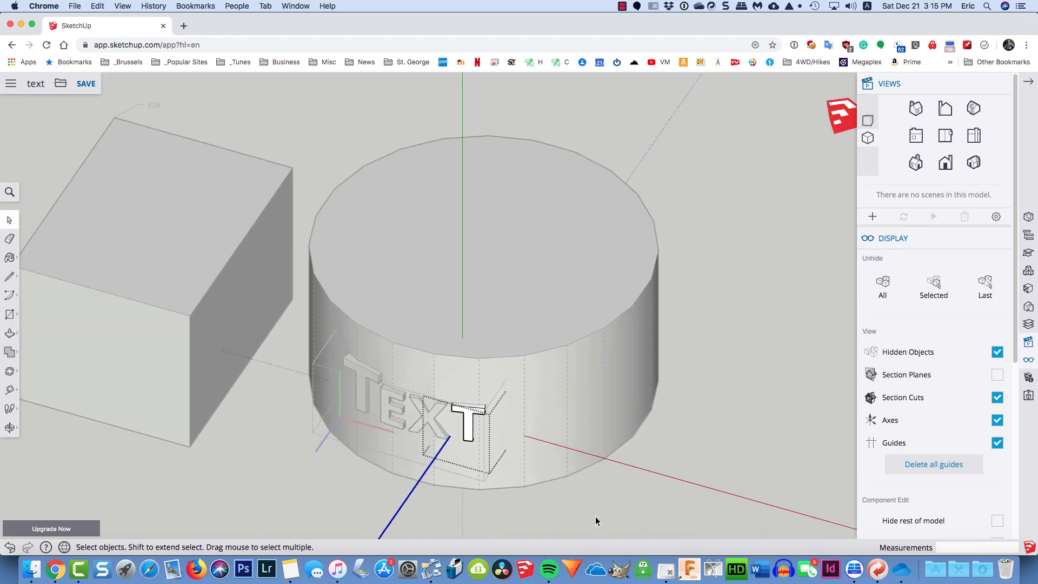
{"action": "left_click", "coordinate": [595, 520]}
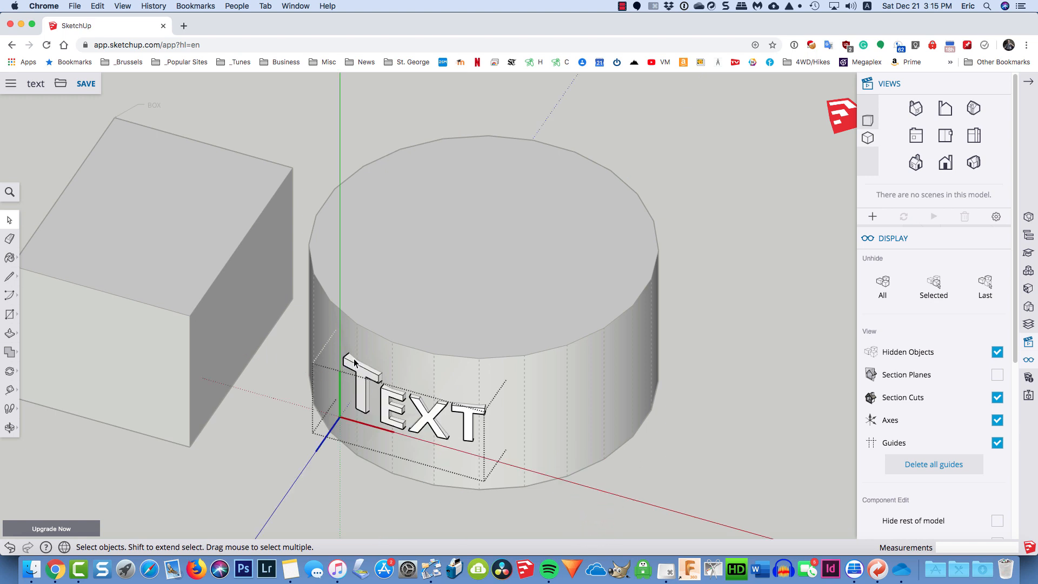
{"action": "scroll", "coordinate": [356, 361], "scroll_direction": "up", "scroll_amount": 8}
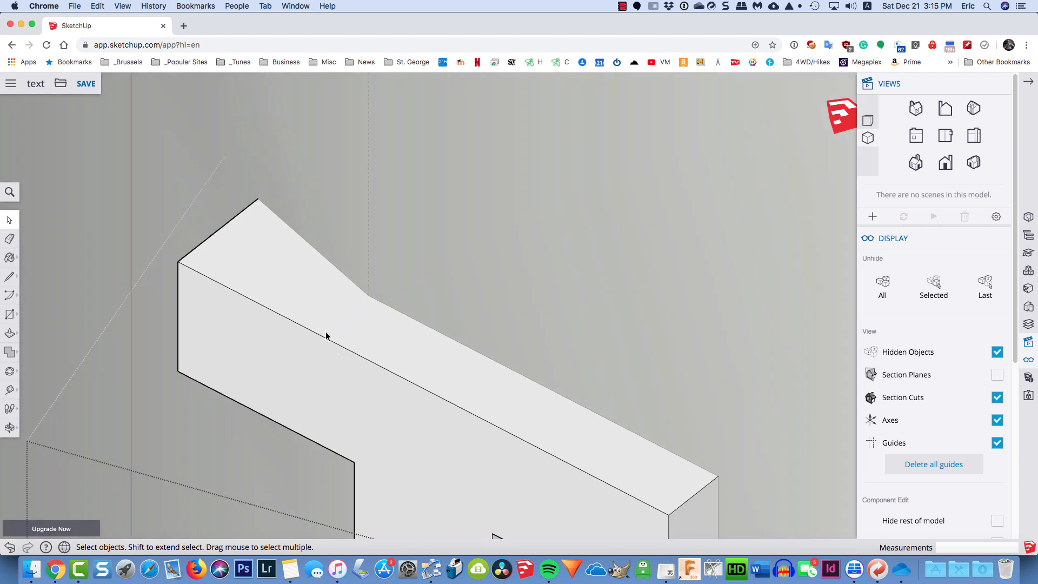
{"action": "scroll", "coordinate": [367, 395], "scroll_direction": "down", "scroll_amount": 8}
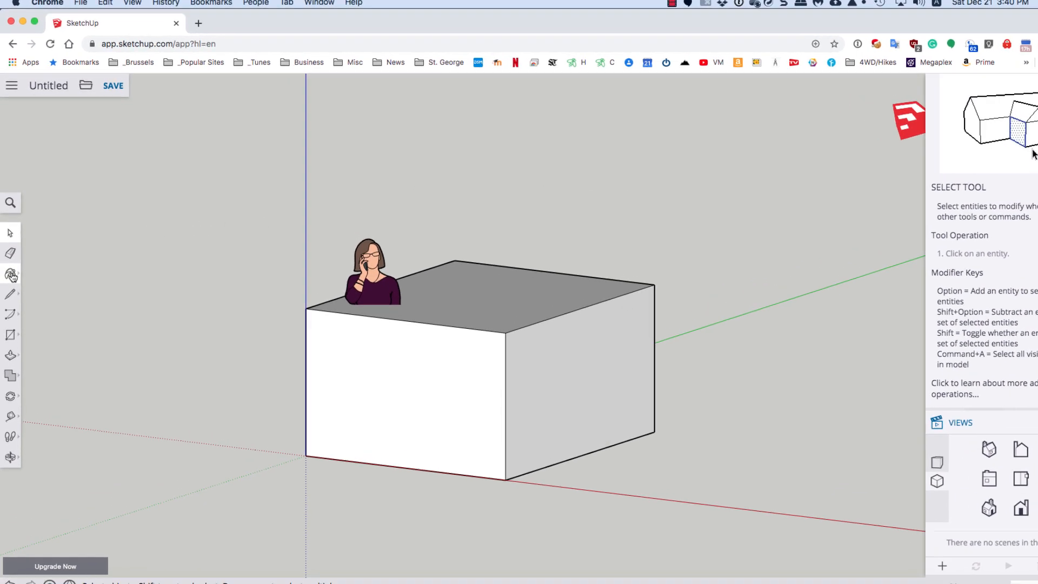
- Try painting the box's front and side faces with the Helen_Blouse material, and undo both fills
{"action": "left_click", "coordinate": [11, 275]}
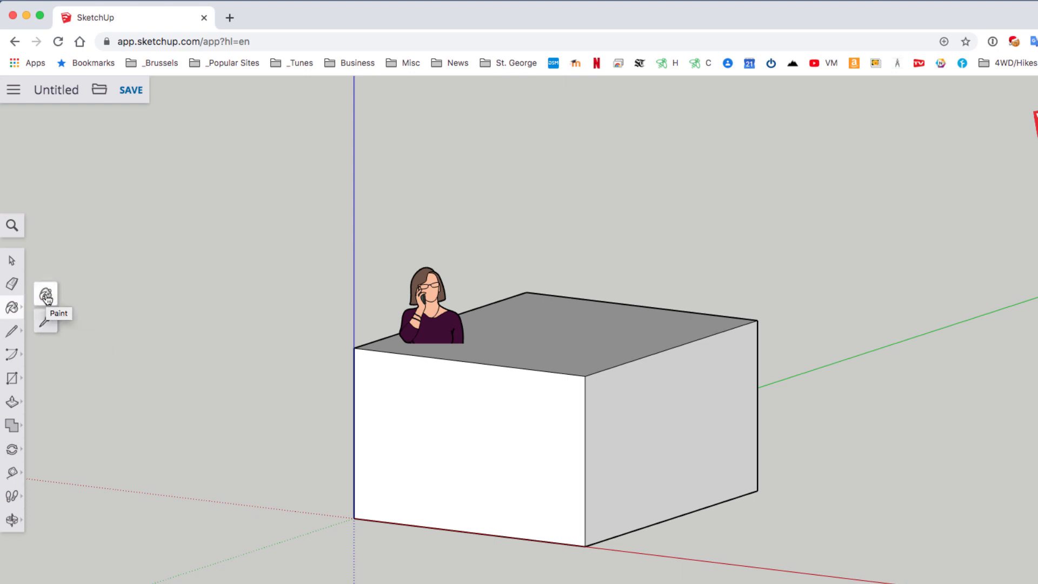
{"action": "left_click", "coordinate": [46, 297]}
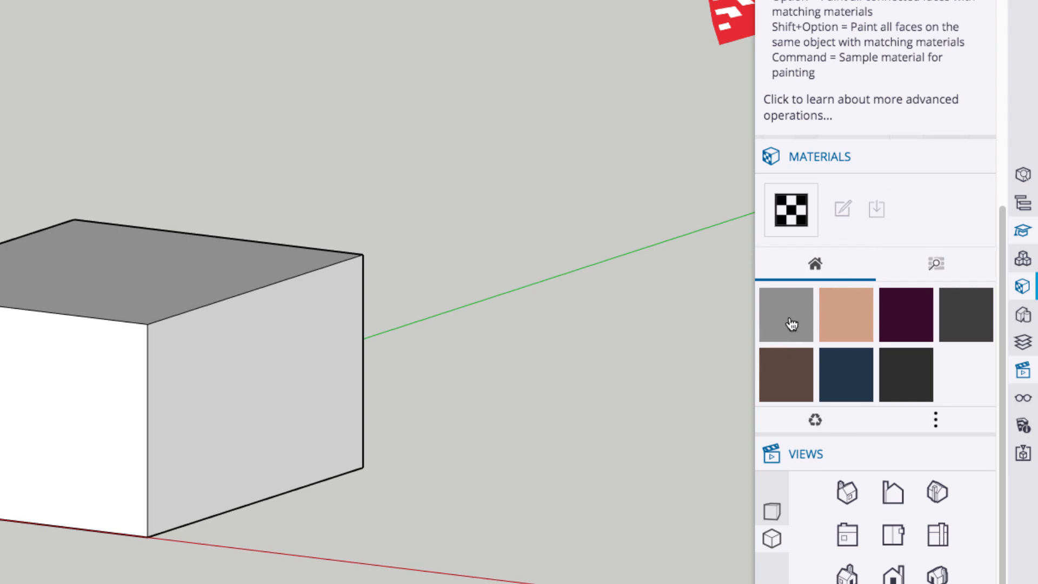
{"action": "left_click", "coordinate": [907, 316]}
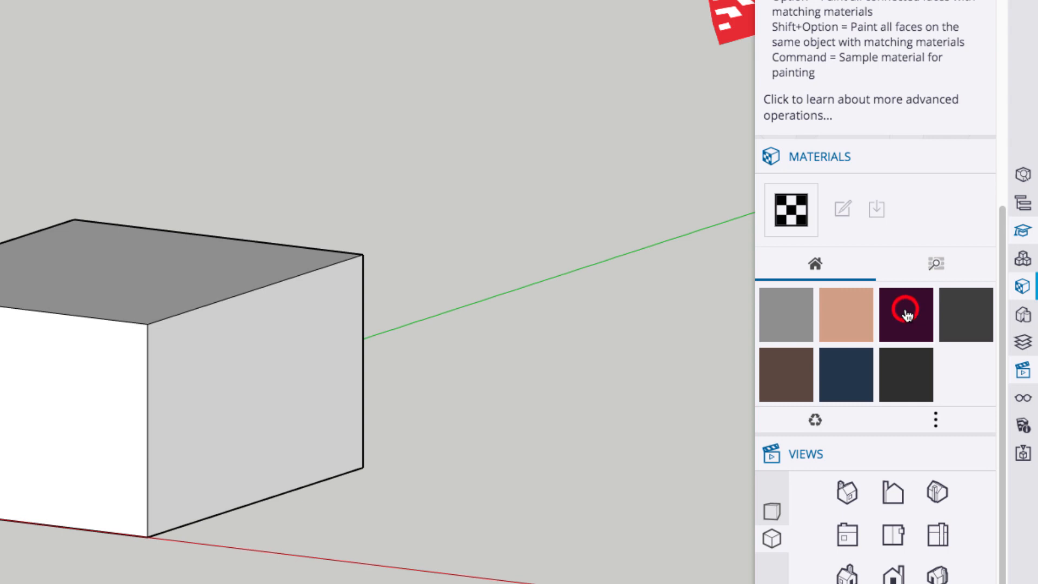
{"action": "left_click", "coordinate": [7, 385]}
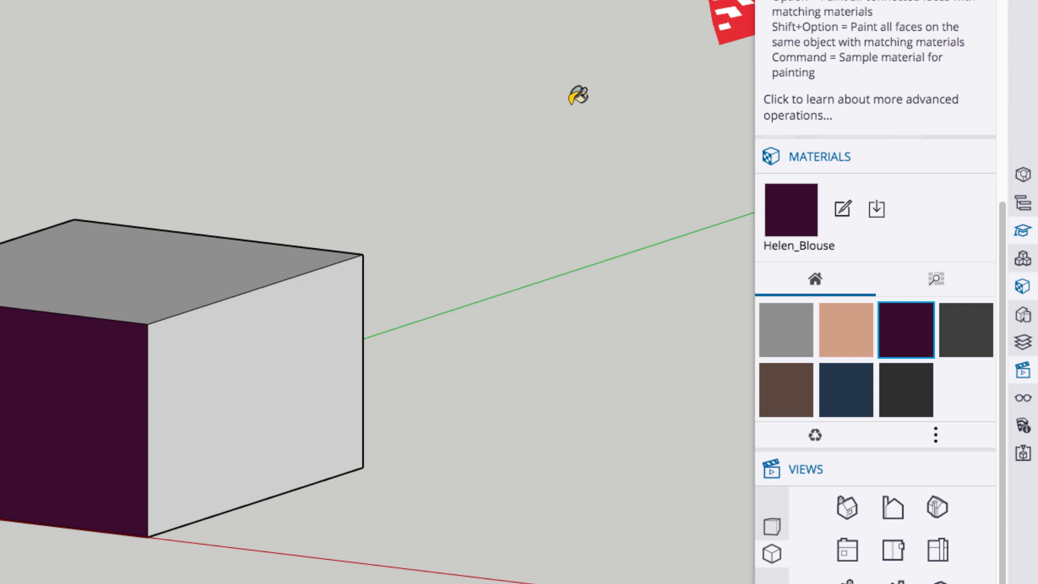
{"action": "left_click", "coordinate": [256, 389]}
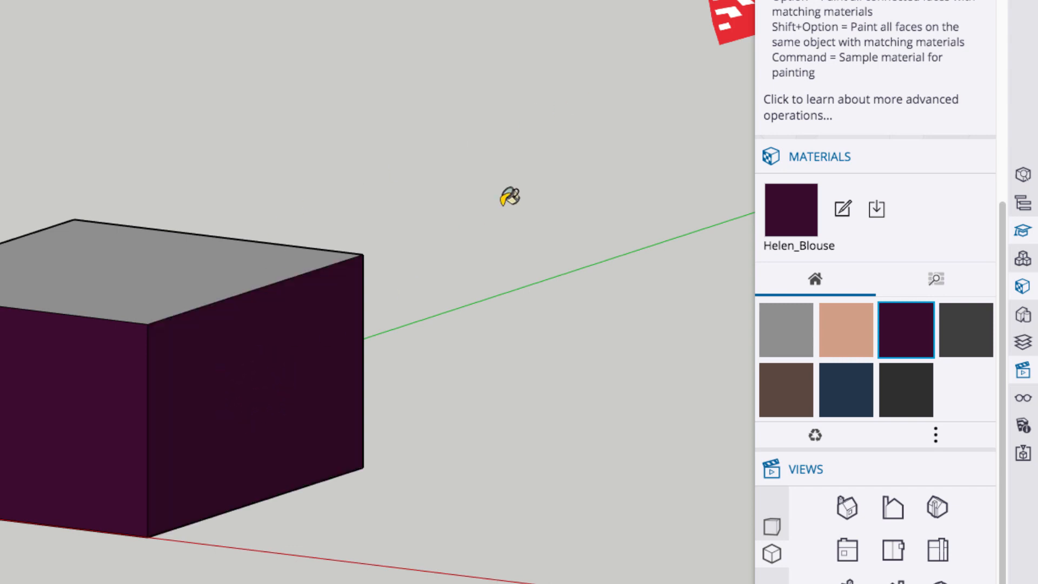
{"action": "key", "text": "super+z"}
{"action": "key", "text": "super+z"}
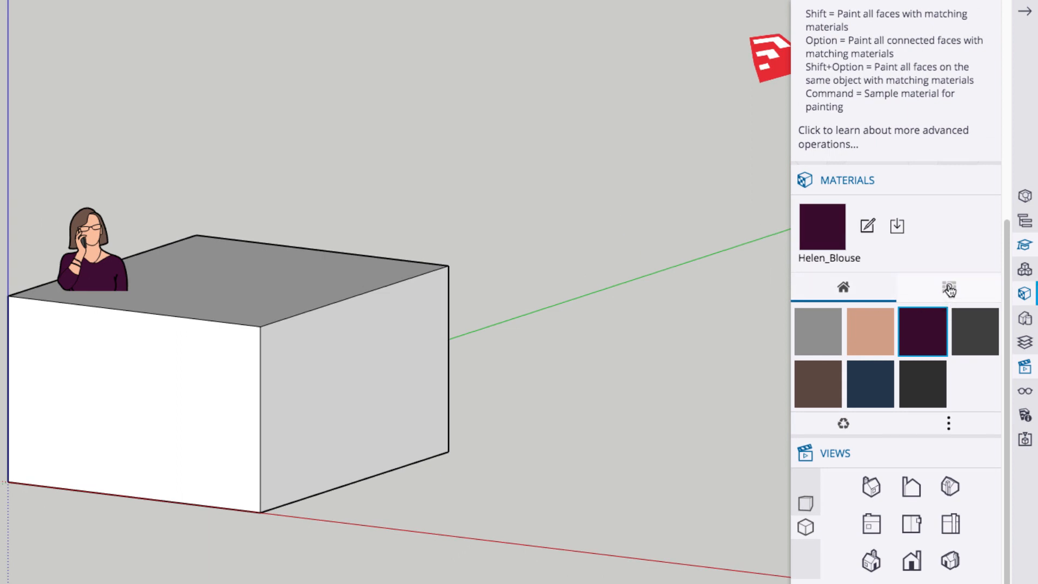
- Paint the box's front and side faces with Brick Rough Dark from the Brick, Cladding and Siding materials
{"action": "left_click", "coordinate": [950, 289]}
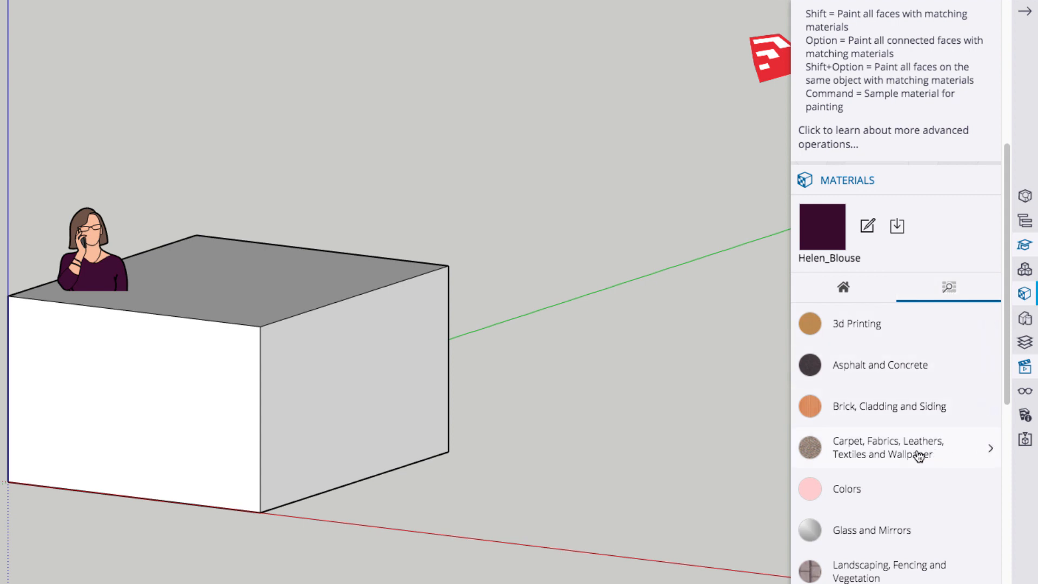
{"action": "left_click", "coordinate": [889, 407]}
{"action": "left_click", "coordinate": [868, 505]}
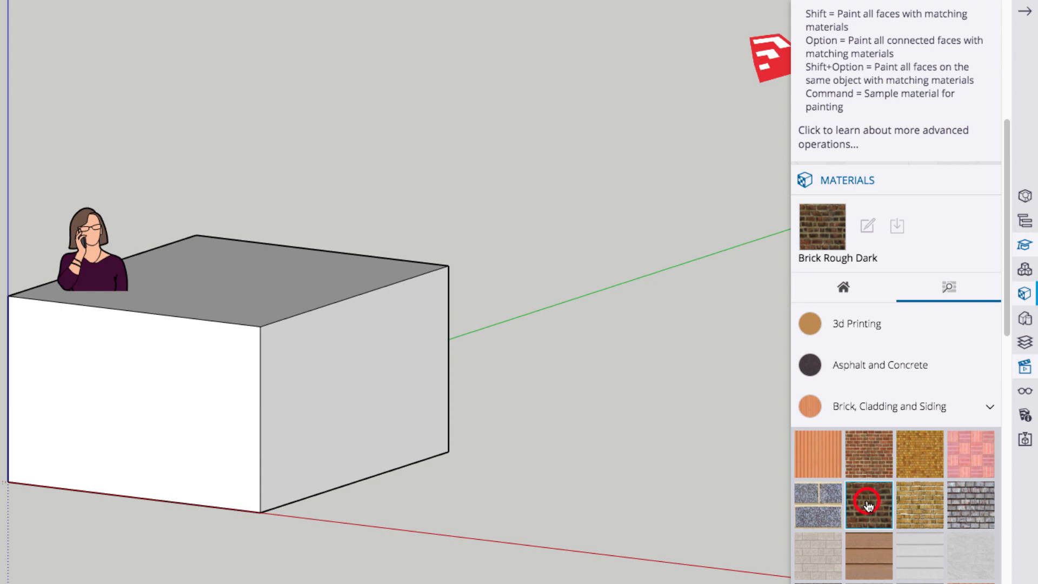
{"action": "left_click", "coordinate": [187, 431]}
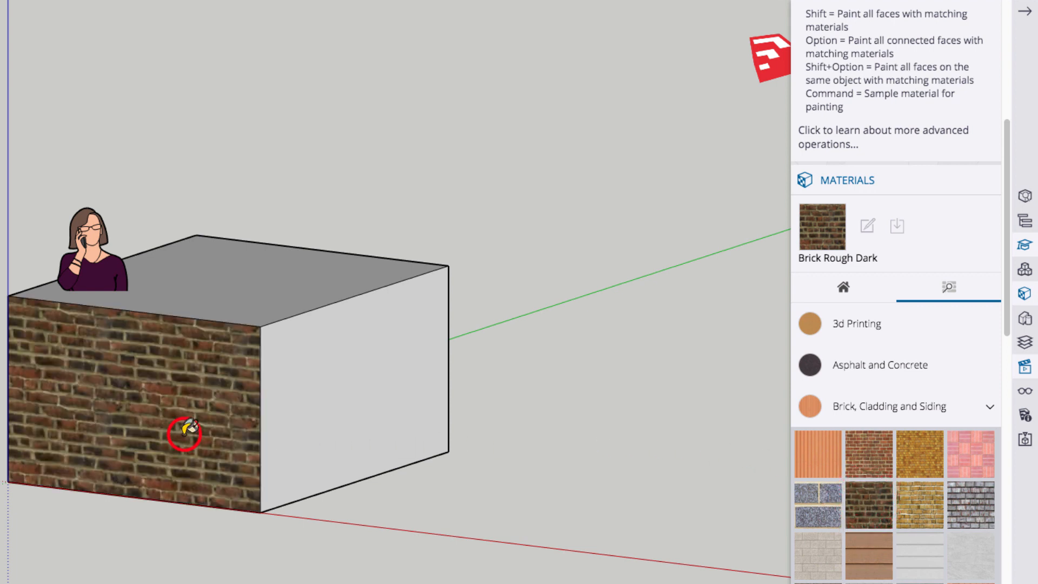
{"action": "left_click", "coordinate": [338, 415]}
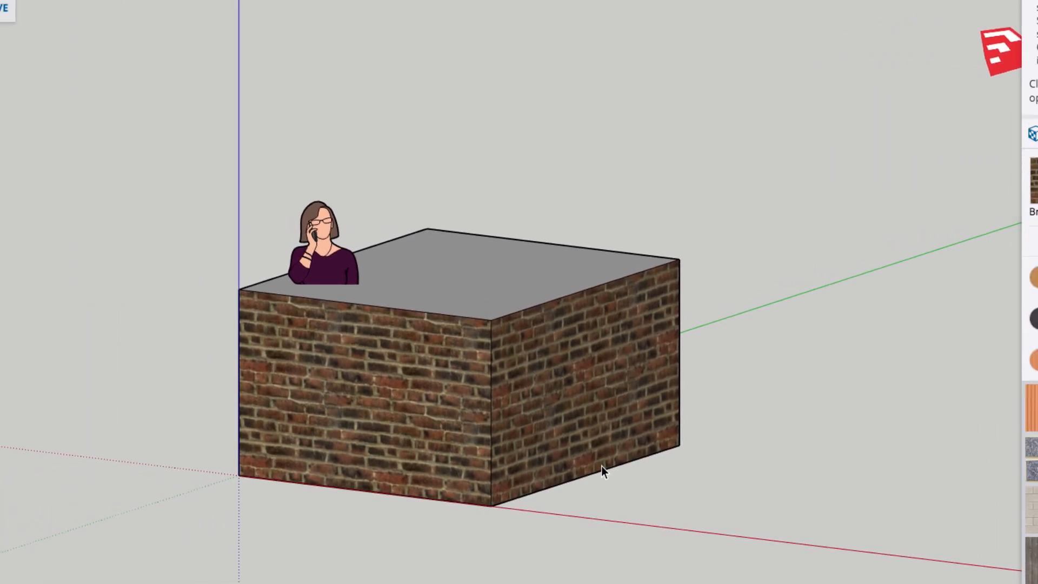
- Start repositioning the brick texture on the box's front face and try shifting the texture sideways and down
{"action": "right_click", "coordinate": [349, 388]}
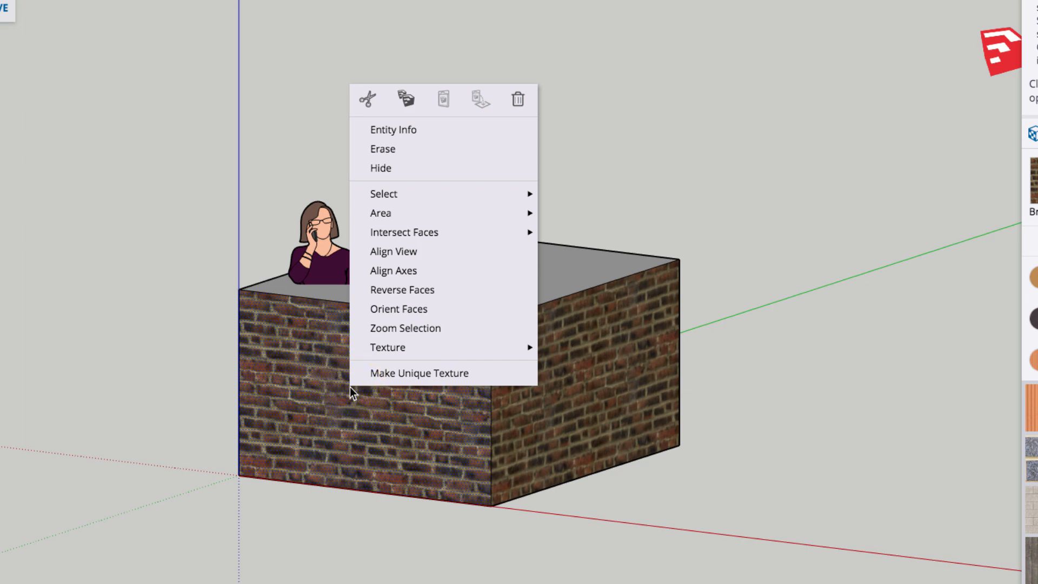
{"action": "mouse_move", "coordinate": [373, 349]}
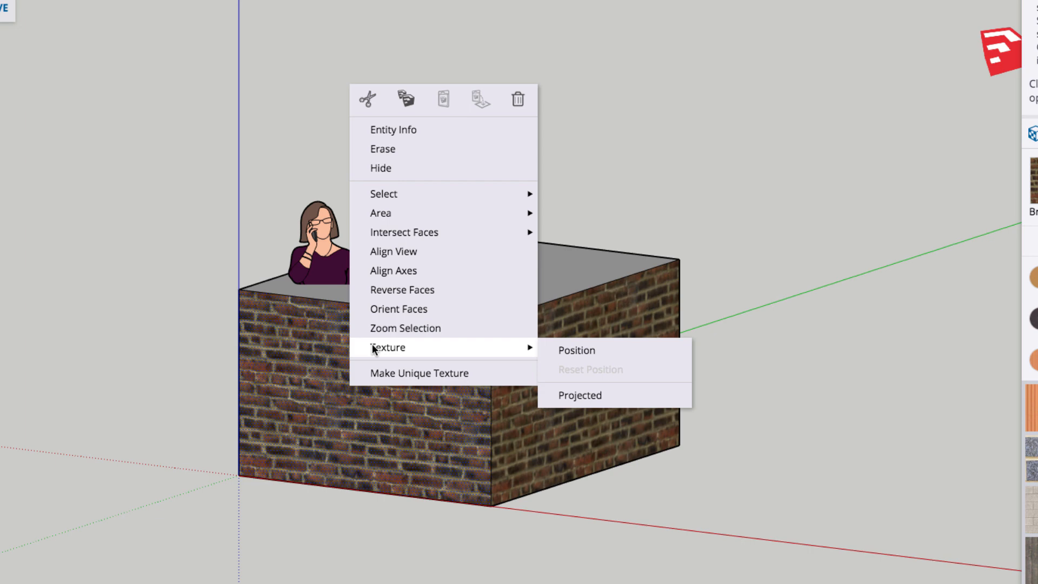
{"action": "left_click", "coordinate": [372, 346]}
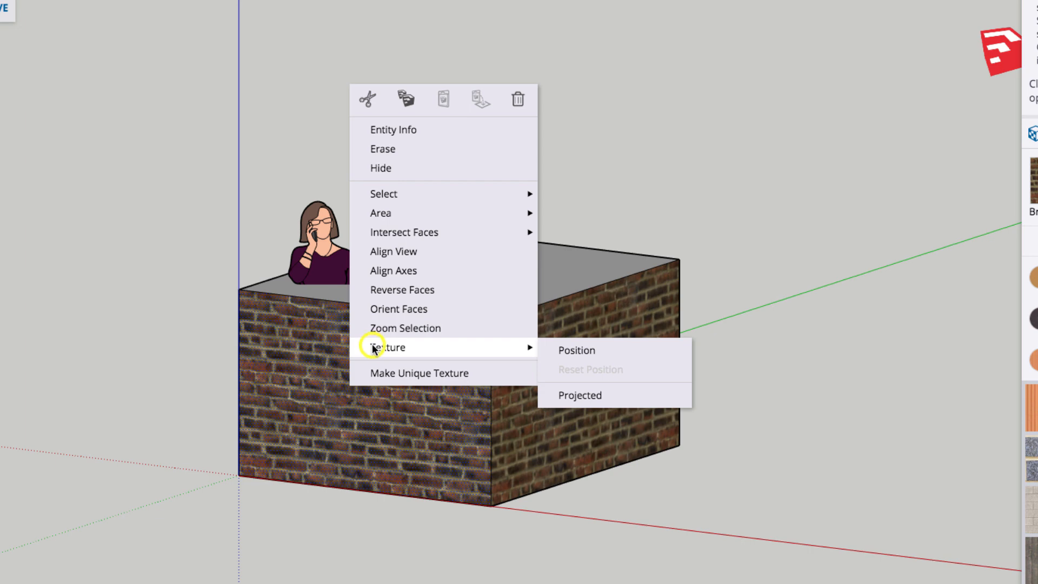
{"action": "left_click", "coordinate": [591, 351]}
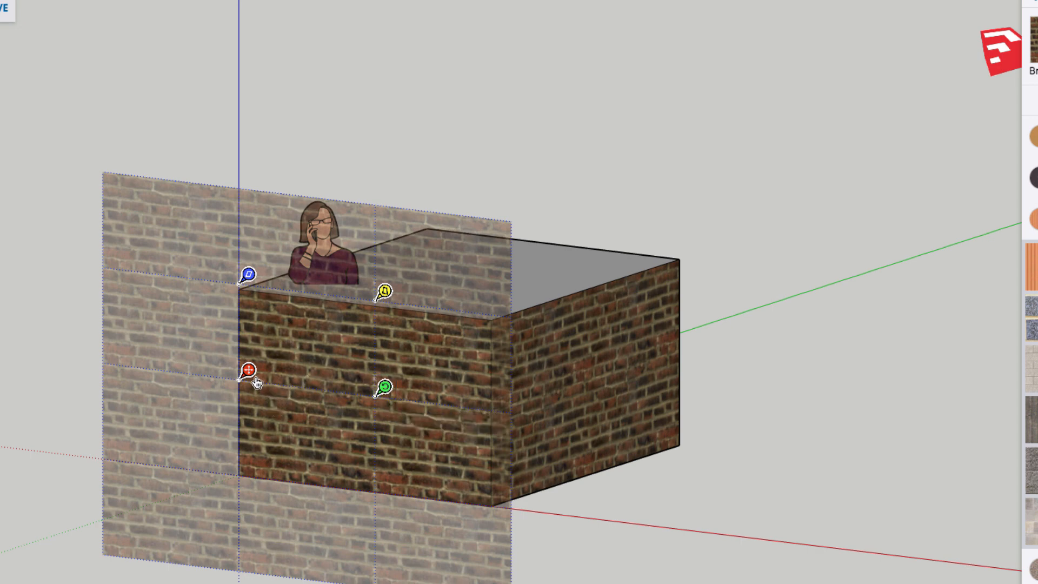
{"action": "left_click_drag", "start_coordinate": [248, 371], "coordinate": [349, 433]}
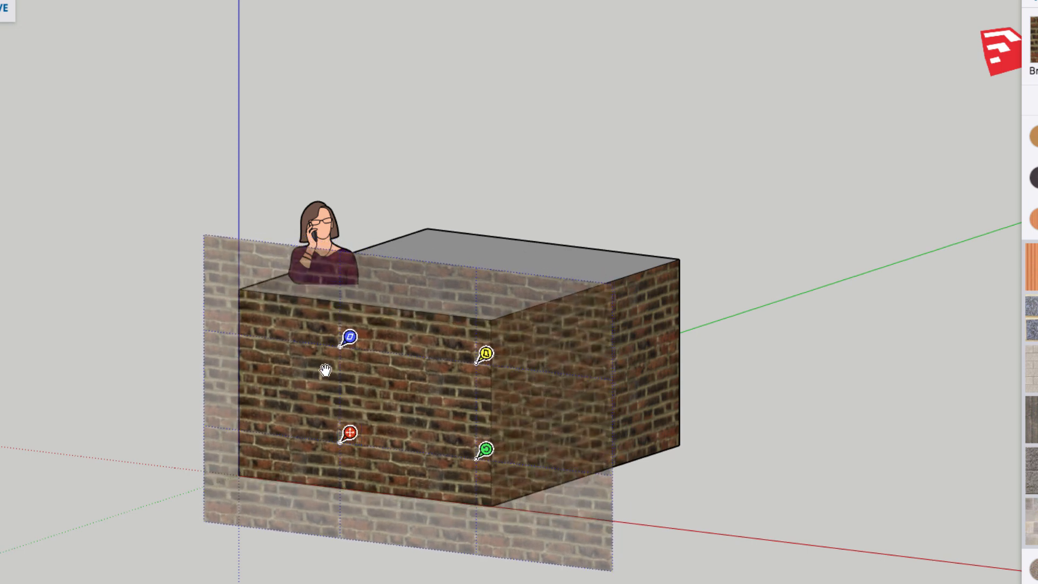
- Try shearing and stretching the front face's brick texture into a slanted pattern with the scale/shear pin
{"action": "left_click", "coordinate": [350, 339]}
{"action": "left_click", "coordinate": [364, 347]}
{"action": "left_click", "coordinate": [364, 347]}
{"action": "left_click", "coordinate": [336, 342]}
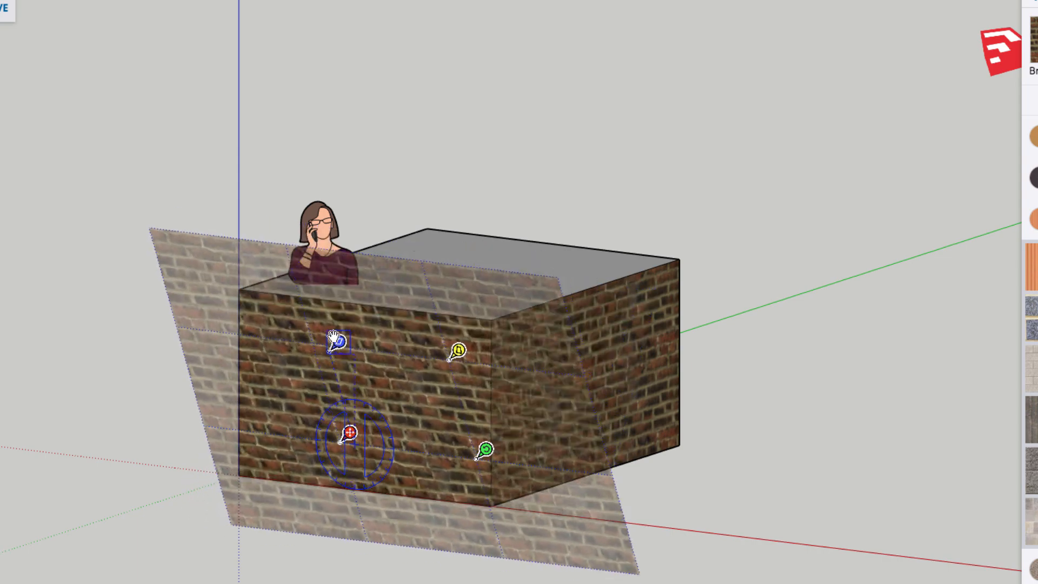
{"action": "left_click", "coordinate": [336, 342]}
{"action": "left_click", "coordinate": [349, 369]}
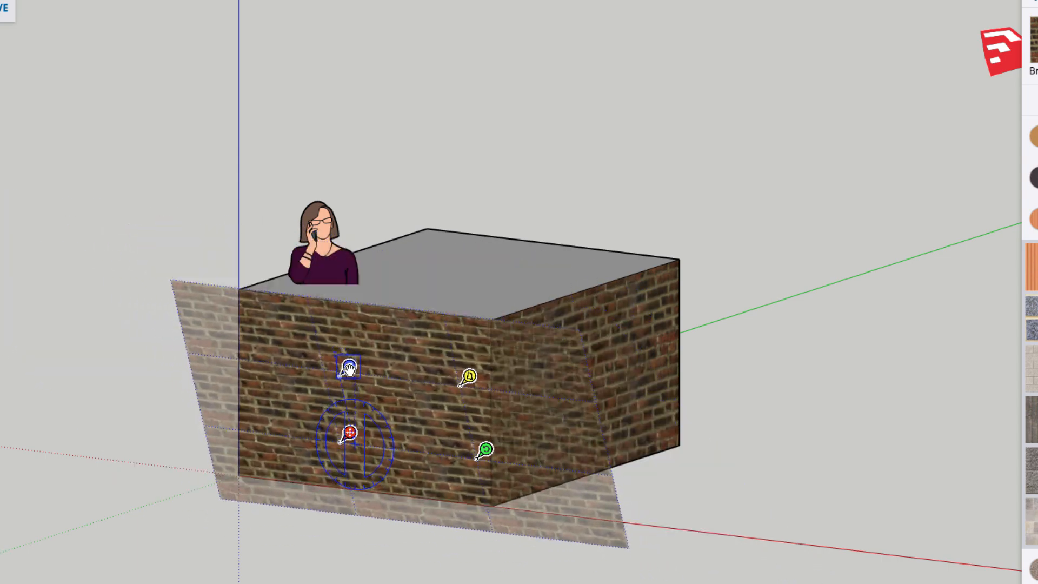
{"action": "left_click_drag", "start_coordinate": [348, 368], "coordinate": [309, 321]}
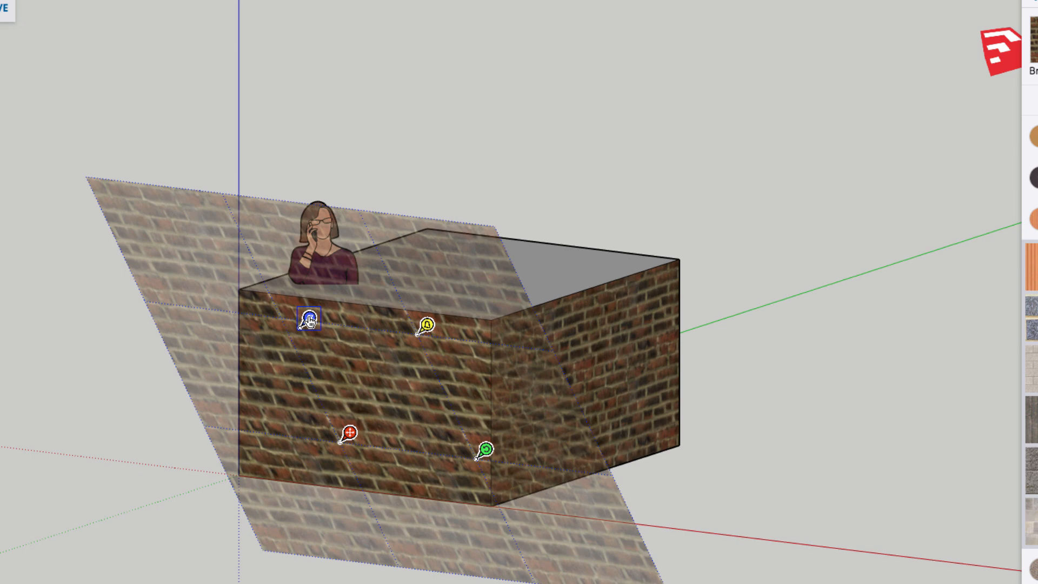
{"action": "key", "text": "Return"}
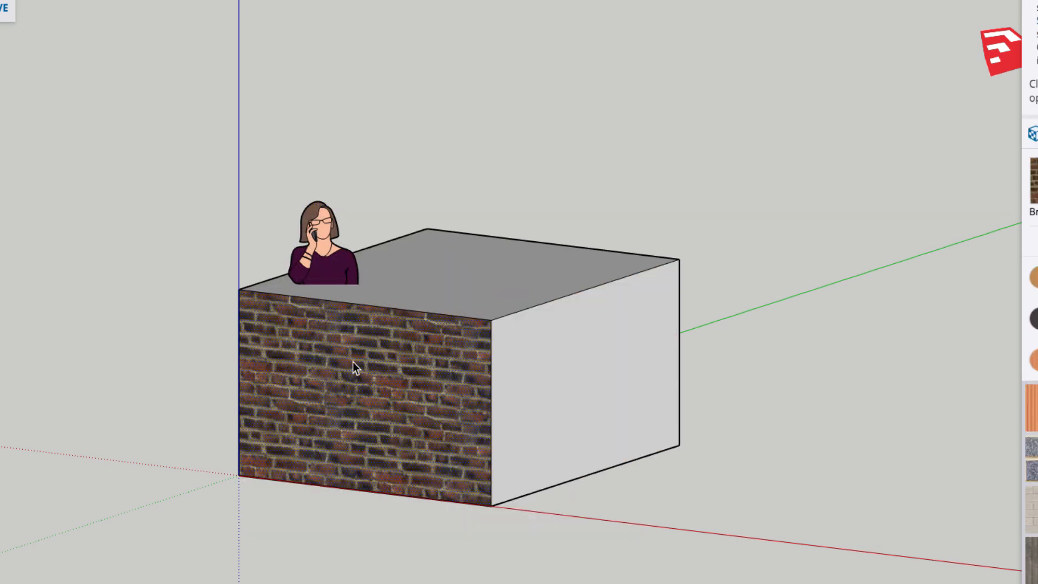
- Scale the front face's brick texture down to roughly three fifths of its size with the scale/rotate pin, keeping its courses level
{"action": "right_click", "coordinate": [353, 362]}
{"action": "mouse_move", "coordinate": [365, 322]}
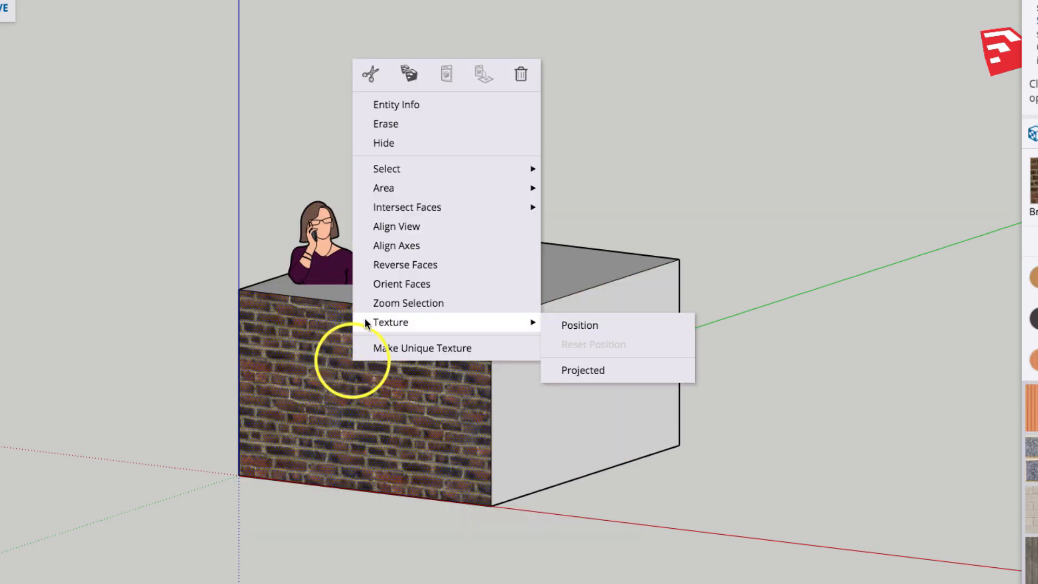
{"action": "left_click", "coordinate": [578, 323]}
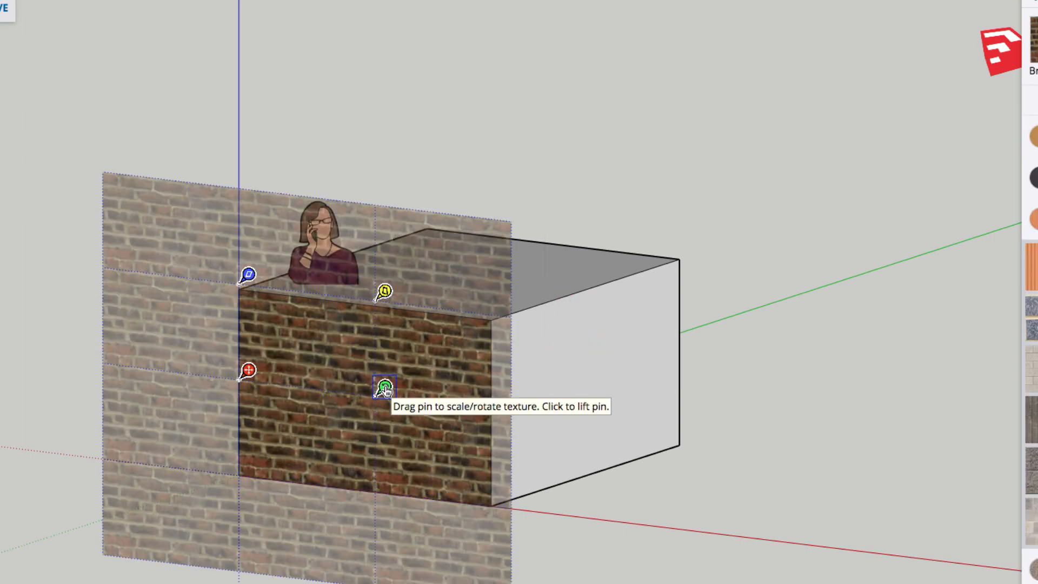
{"action": "left_click_drag", "start_coordinate": [385, 390], "coordinate": [331, 380]}
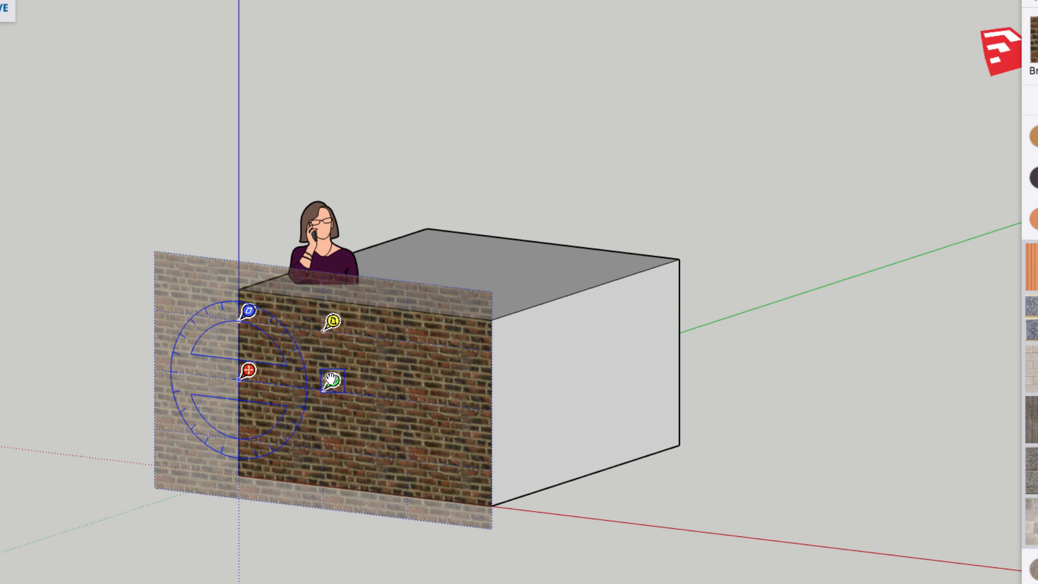
{"action": "left_click_drag", "start_coordinate": [332, 380], "coordinate": [332, 380]}
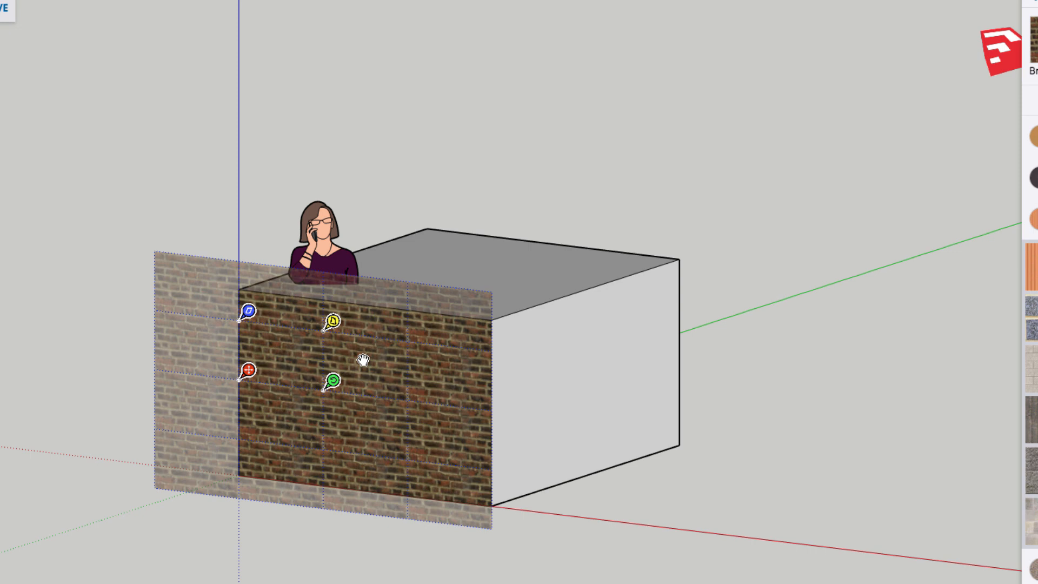
{"action": "left_click", "coordinate": [869, 470]}
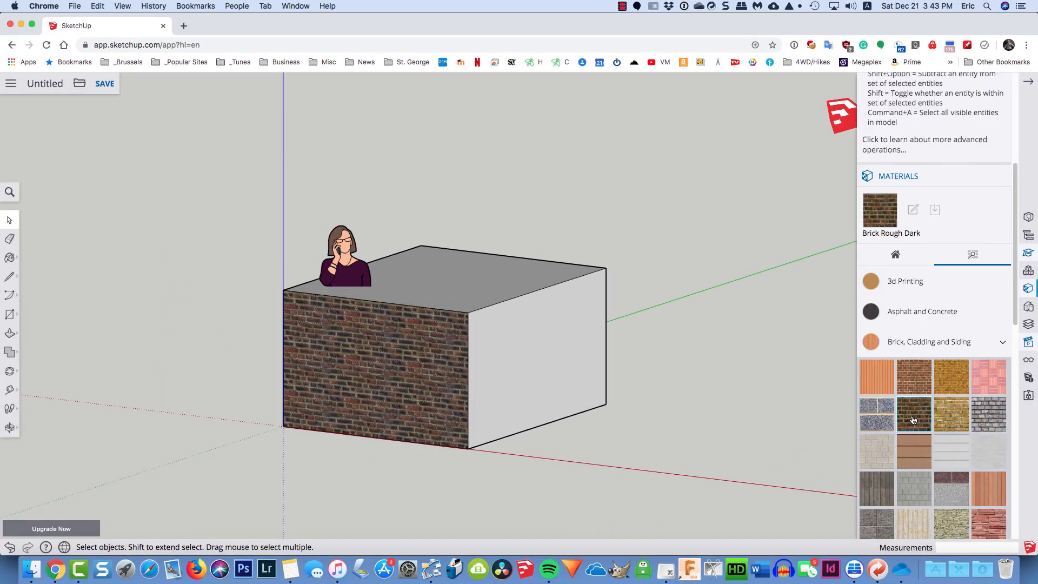
- Try painting the adjacent side face with Brick Rough Dark from the material library, and undo the fill
{"action": "left_click", "coordinate": [912, 419]}
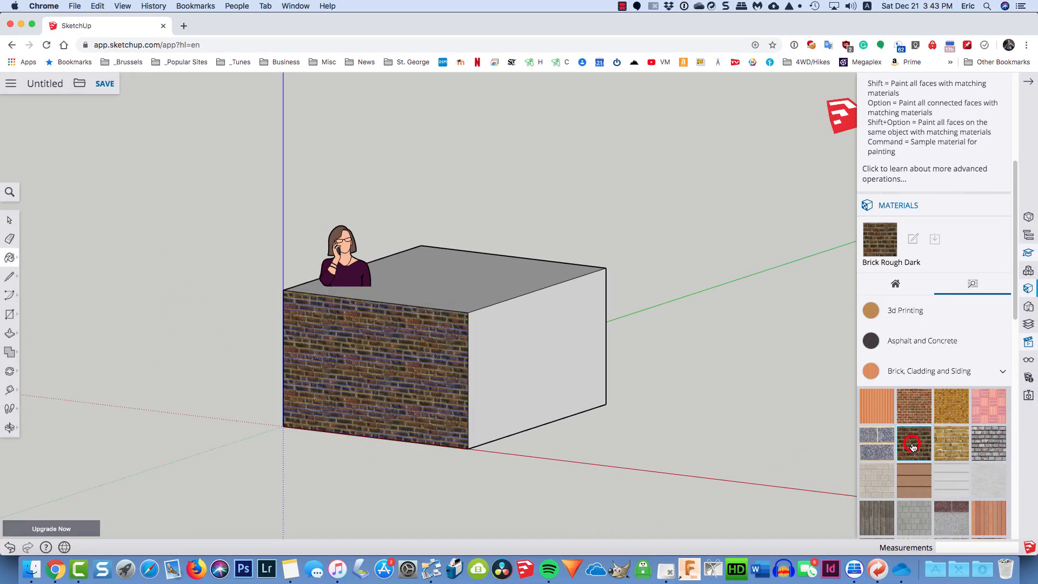
{"action": "left_click", "coordinate": [913, 443]}
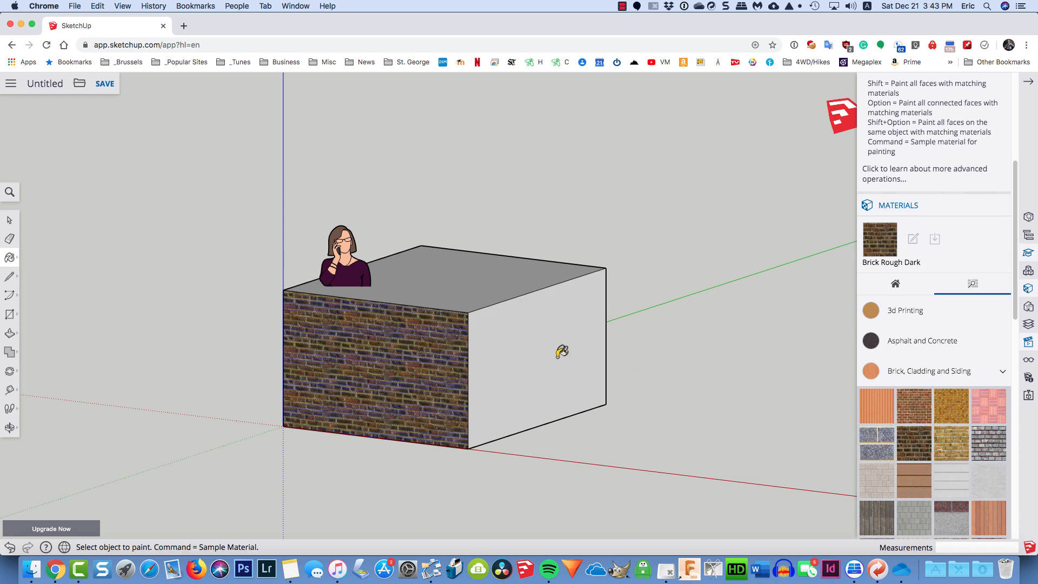
{"action": "left_click", "coordinate": [562, 351]}
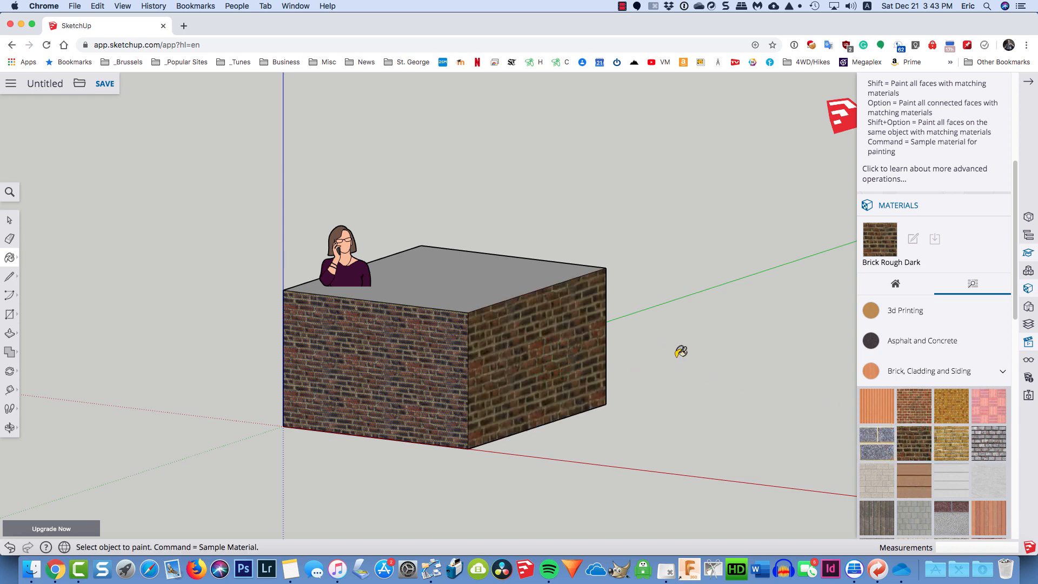
{"action": "key", "text": "super+z"}
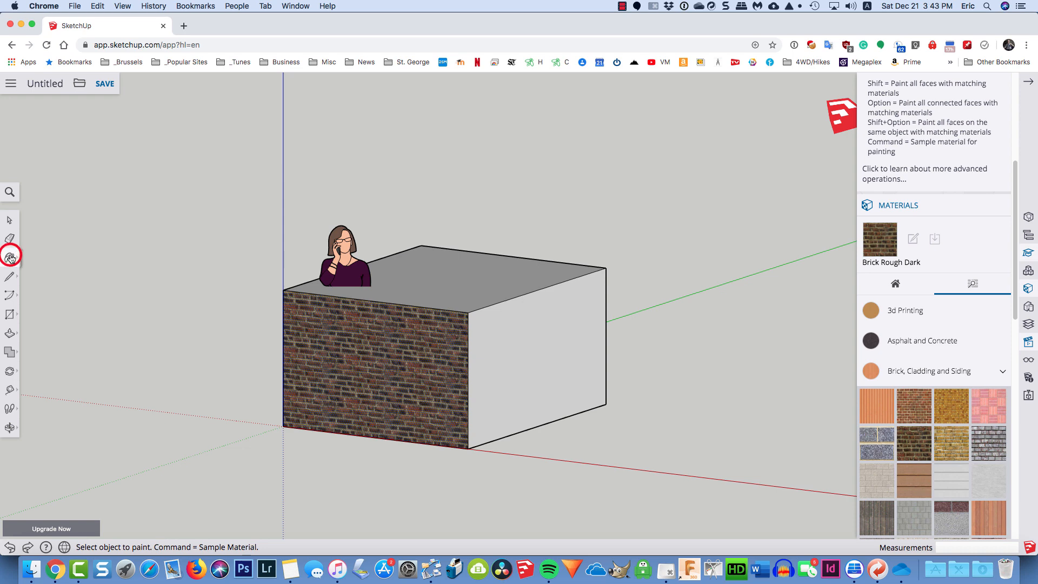
- Sample the rescaled brick from the front face and paint the adjacent side face with it
{"action": "left_click", "coordinate": [10, 258]}
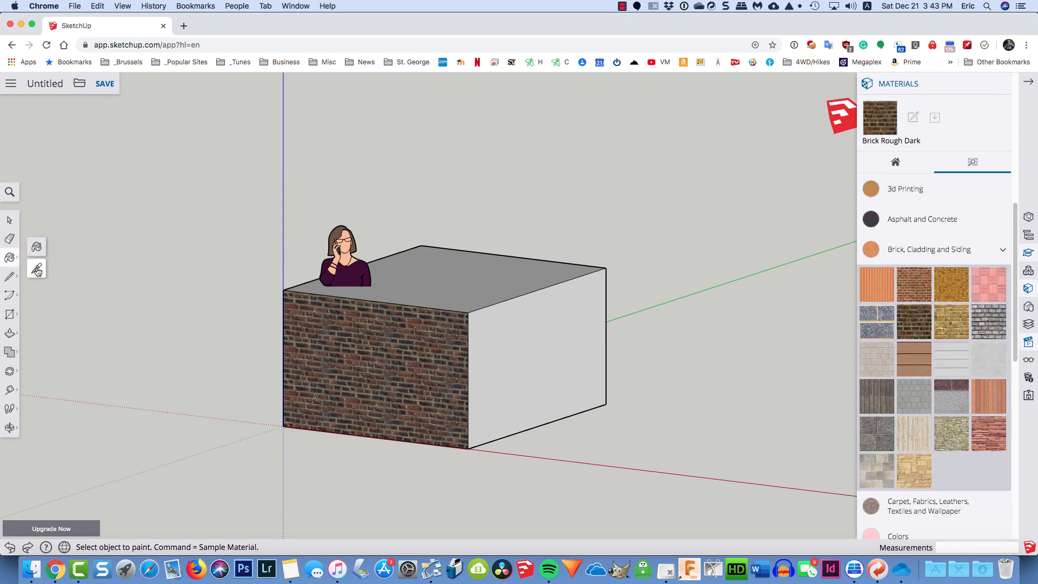
{"action": "left_click", "coordinate": [36, 271]}
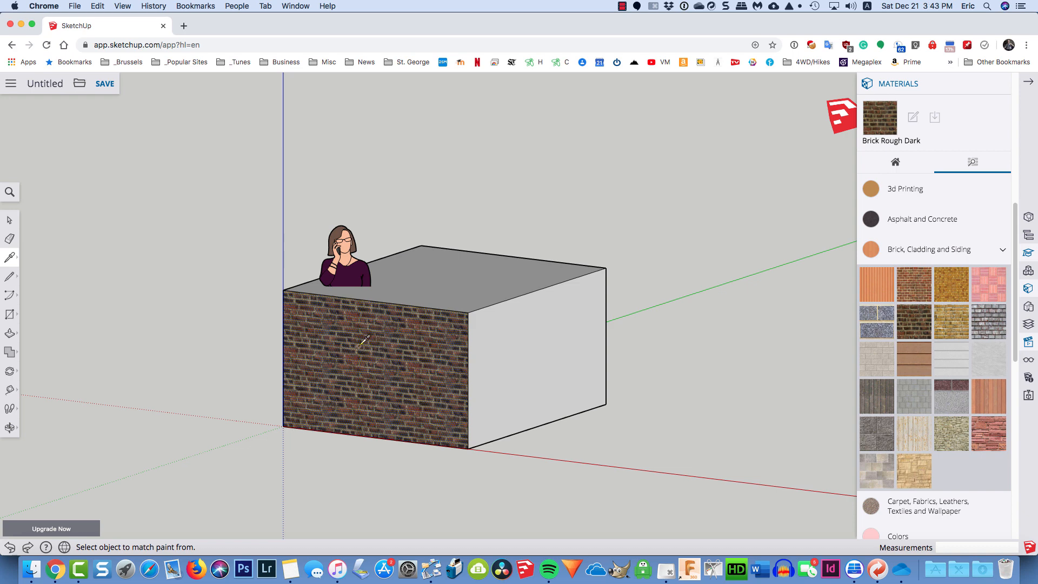
{"action": "left_click", "coordinate": [359, 344]}
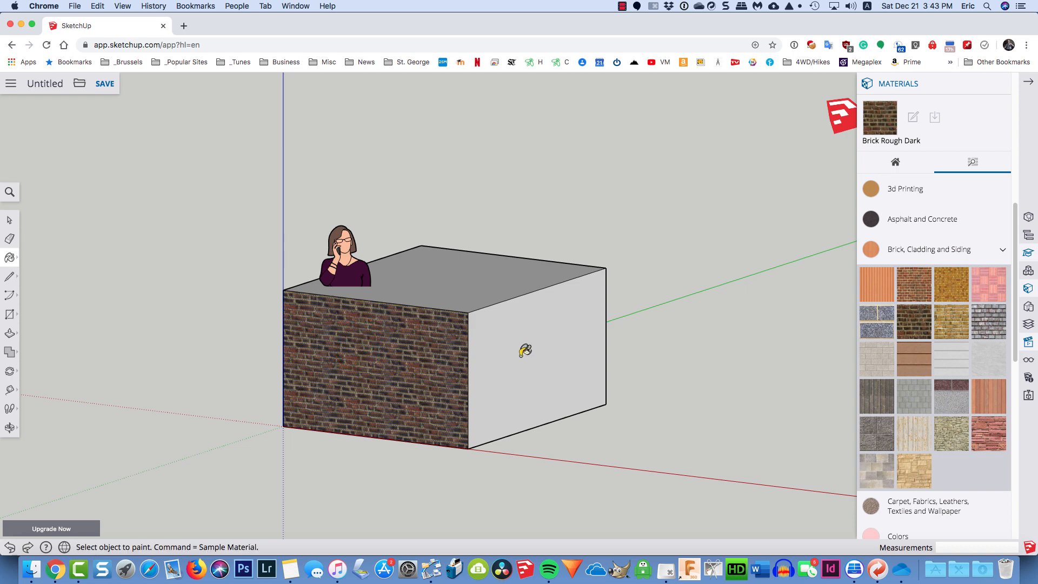
{"action": "left_click", "coordinate": [526, 349]}
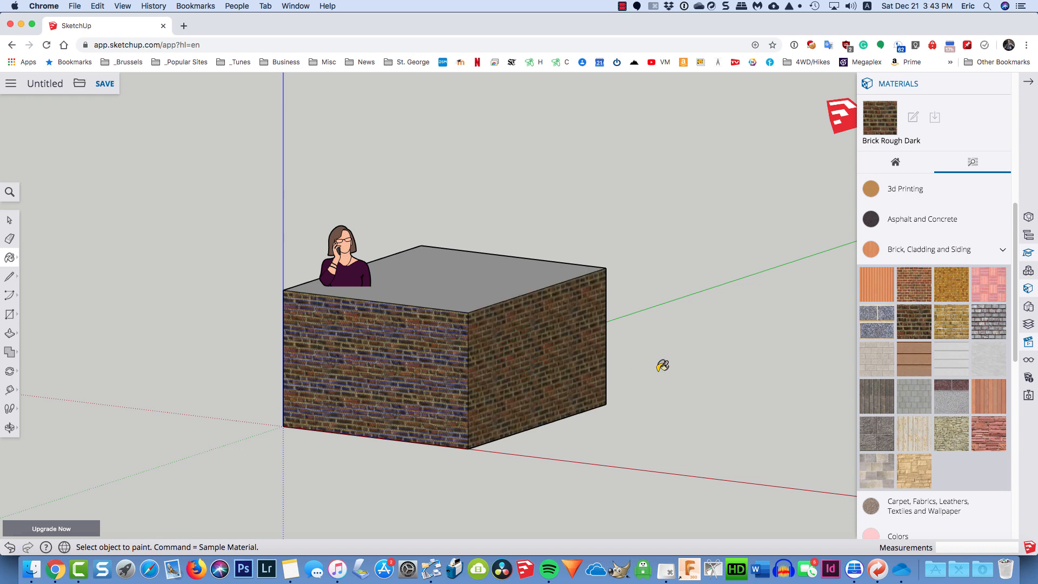
- Paint the box's back face and remaining side face with the Brick Rough Dark material
{"action": "middle_click_drag", "start_coordinate": [662, 365], "coordinate": [206, 374]}
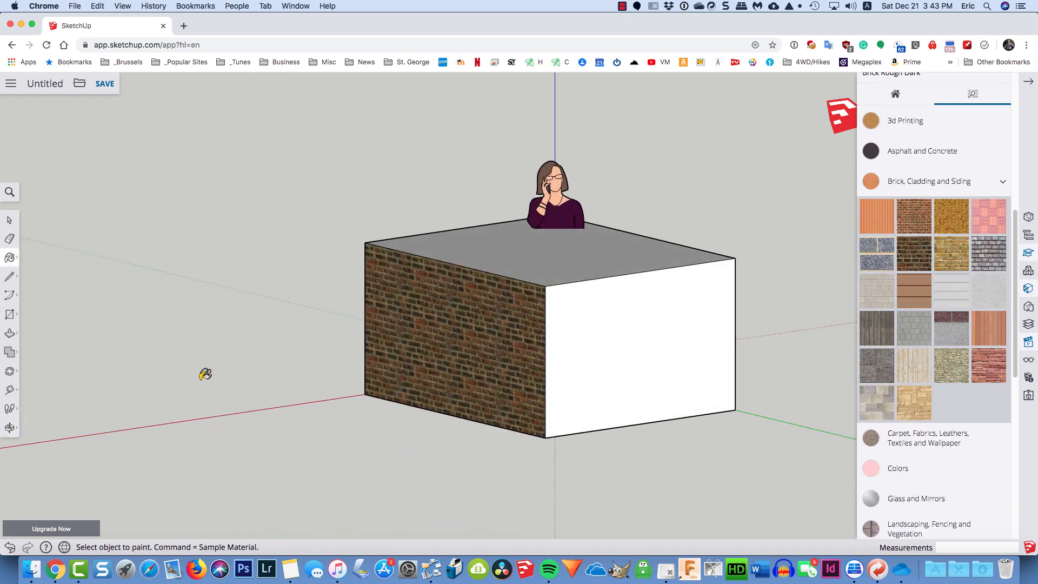
{"action": "left_click", "coordinate": [655, 366]}
{"action": "mouse_move", "coordinate": [742, 371]}
{"action": "middle_mouse_down"}
{"action": "mouse_move", "coordinate": [561, 388]}
{"action": "mouse_move", "coordinate": [162, 378]}
{"action": "mouse_move", "coordinate": [361, 366]}
{"action": "middle_mouse_up"}
{"action": "left_click", "coordinate": [505, 346]}
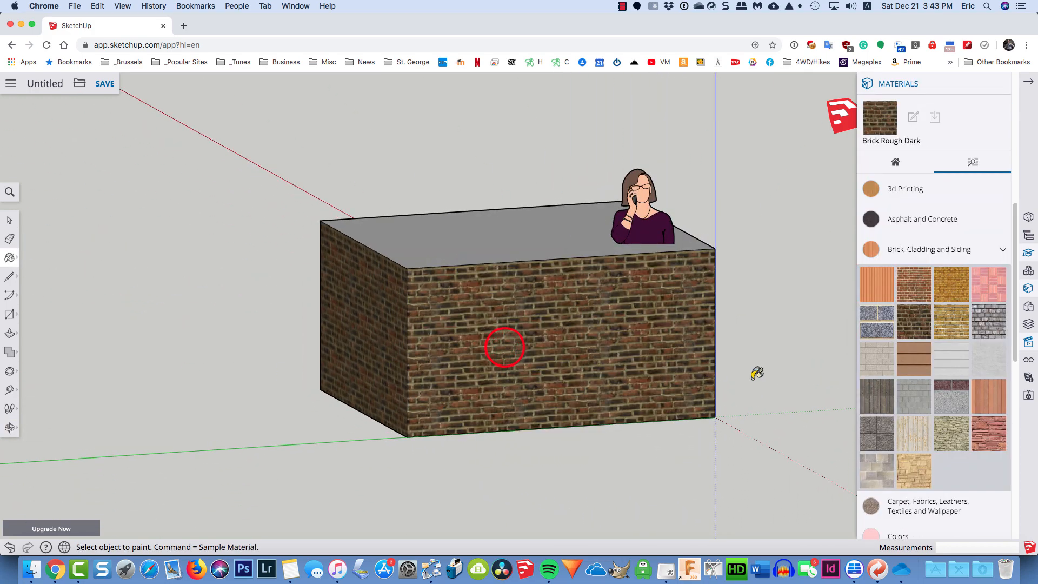
{"action": "mouse_move", "coordinate": [754, 379]}
{"action": "middle_mouse_down"}
{"action": "mouse_move", "coordinate": [319, 373]}
{"action": "mouse_move", "coordinate": [413, 313]}
{"action": "middle_mouse_up"}
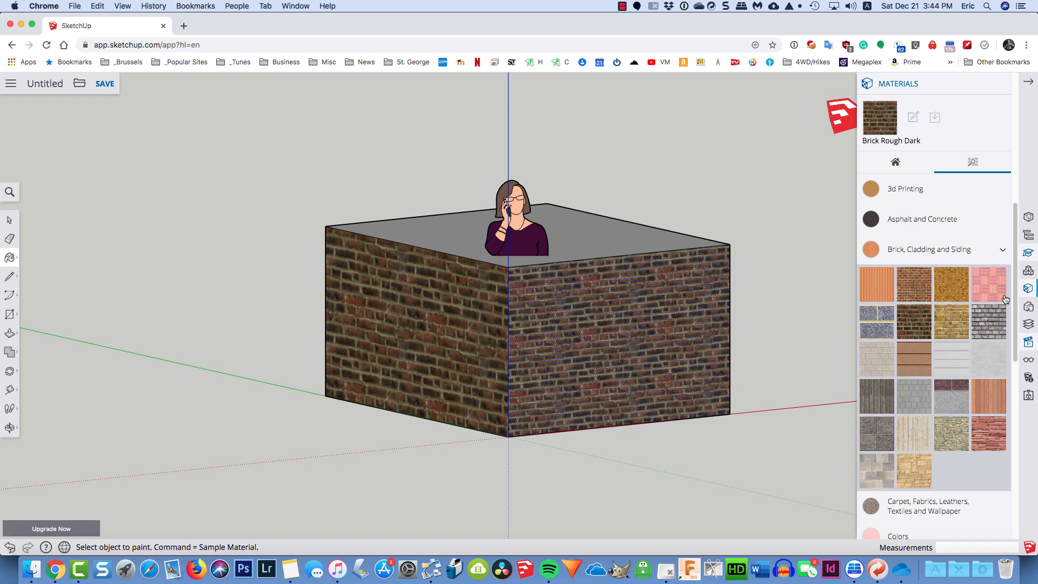
- Paint the box's front face with the translucent blue material from Glass and Mirrors
{"action": "left_click_drag", "start_coordinate": [1016, 290], "coordinate": [1025, 395]}
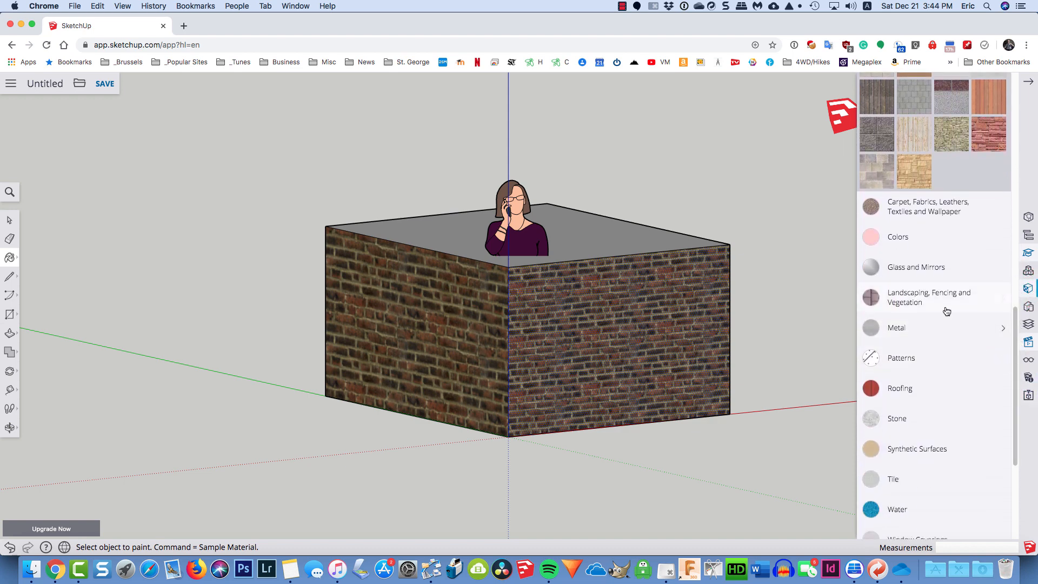
{"action": "left_click", "coordinate": [924, 270]}
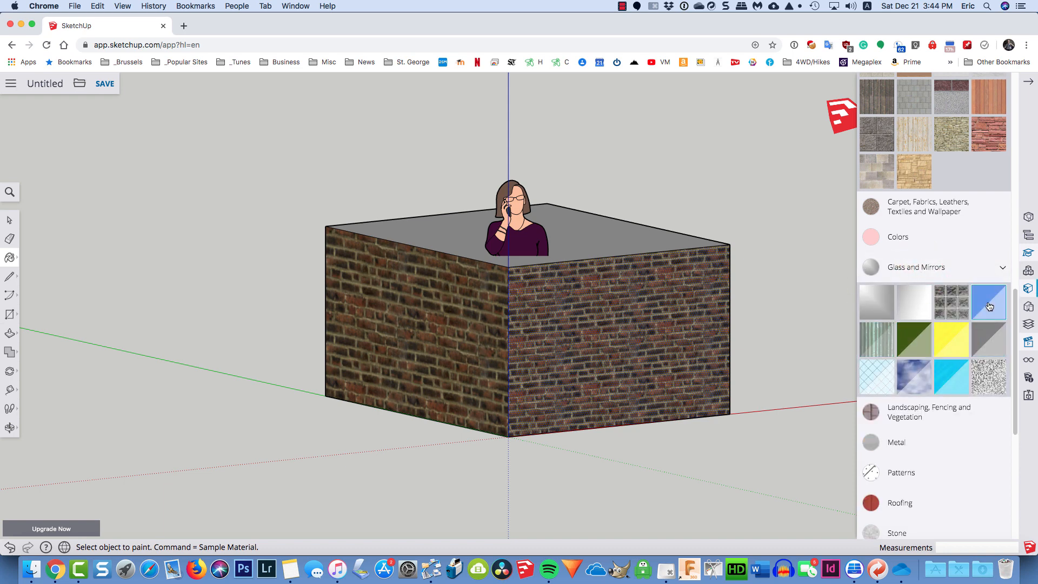
{"action": "left_click", "coordinate": [989, 302]}
{"action": "left_click", "coordinate": [568, 306]}
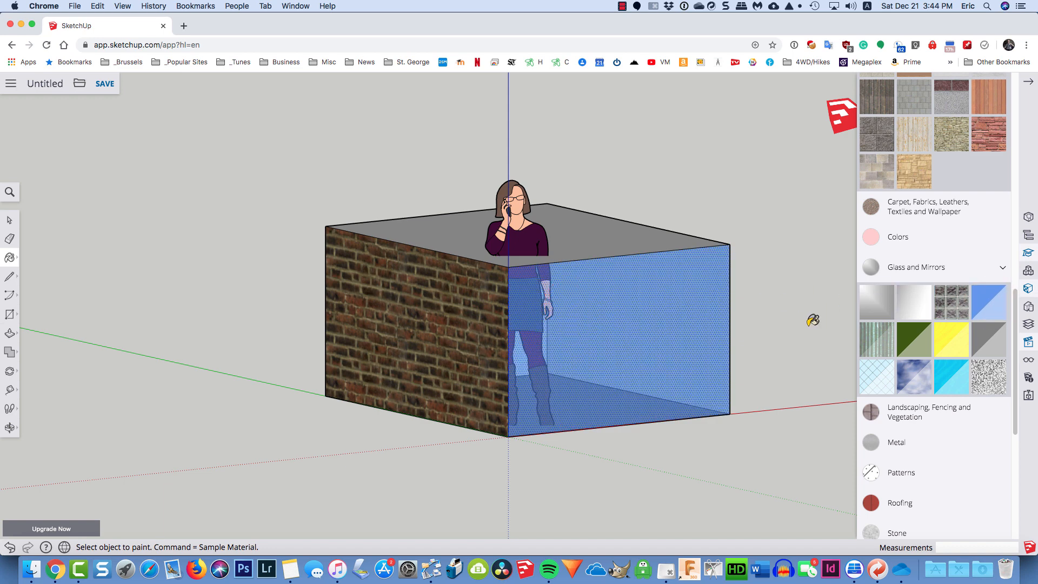
{"action": "middle_click_drag", "start_coordinate": [812, 320], "coordinate": [359, 340]}
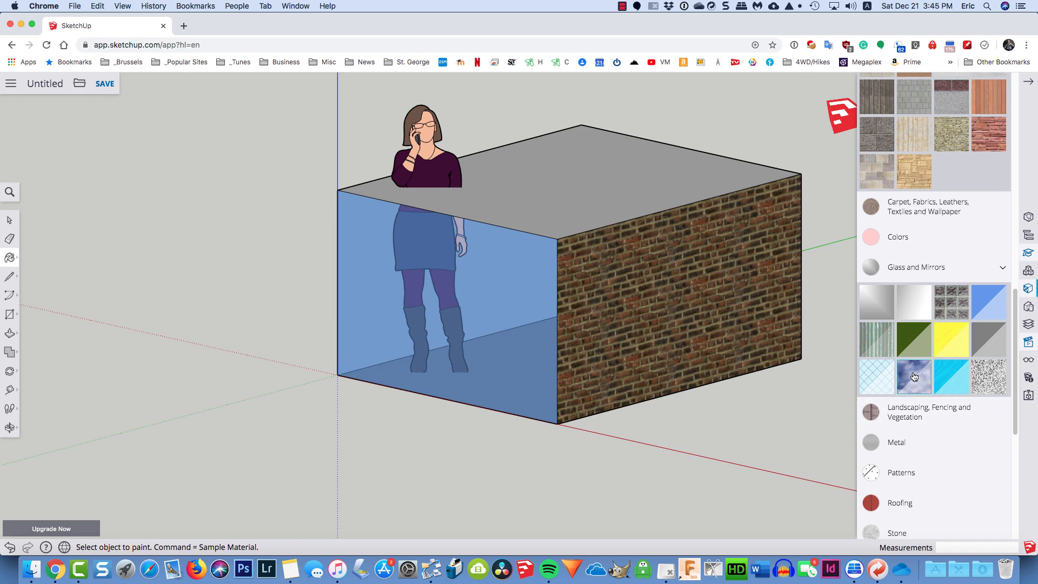
- Try painting the brick side face with the translucent cyan material from Glass and Mirrors, and undo the fill
{"action": "left_click", "coordinate": [955, 373]}
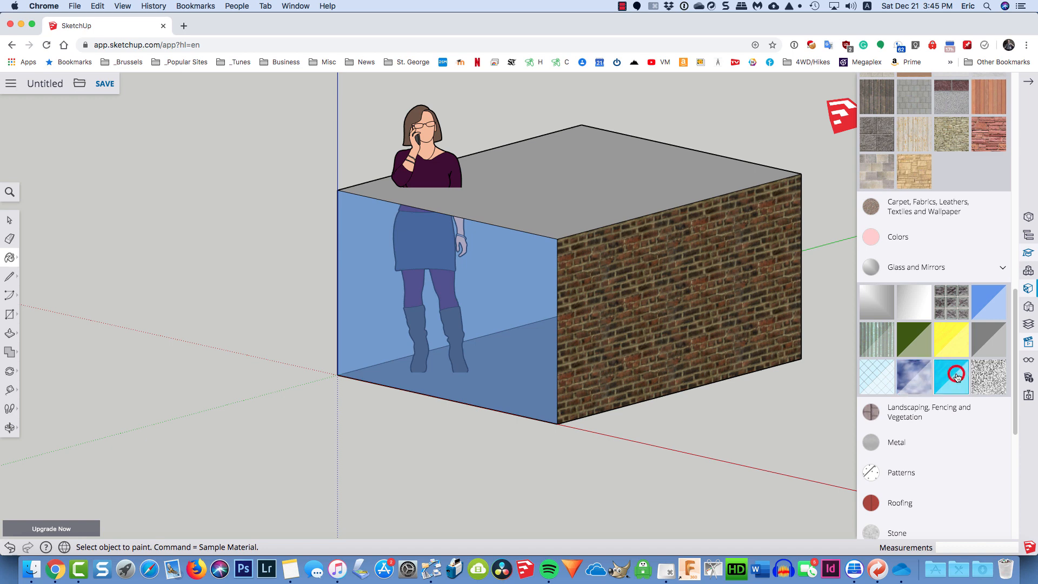
{"action": "left_click", "coordinate": [676, 294]}
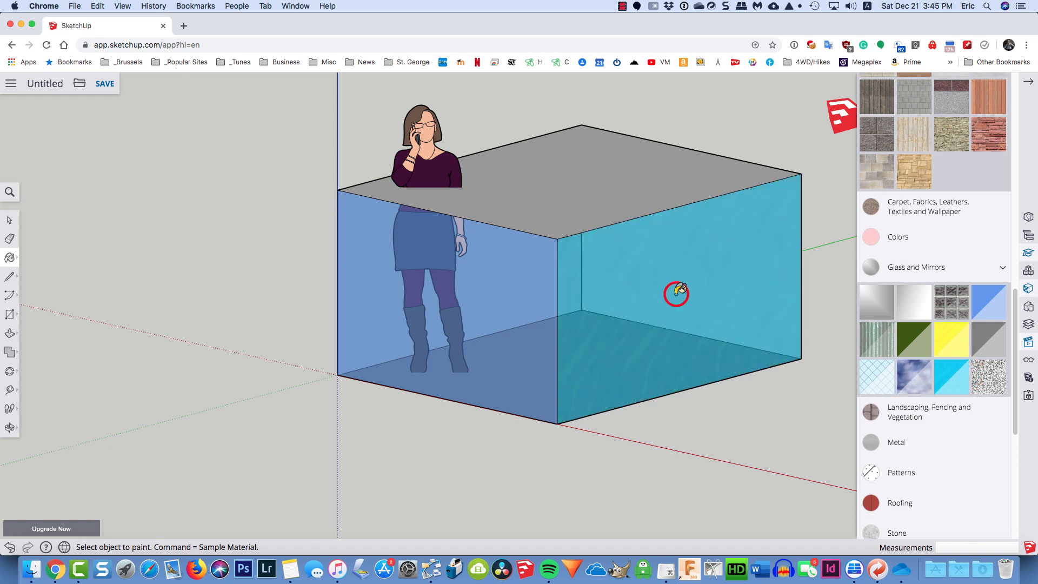
{"action": "mouse_move", "coordinate": [725, 399]}
{"action": "middle_mouse_down"}
{"action": "mouse_move", "coordinate": [779, 394]}
{"action": "mouse_move", "coordinate": [749, 405]}
{"action": "mouse_move", "coordinate": [586, 412]}
{"action": "mouse_move", "coordinate": [521, 398]}
{"action": "mouse_move", "coordinate": [517, 287]}
{"action": "mouse_move", "coordinate": [491, 327]}
{"action": "mouse_move", "coordinate": [582, 412]}
{"action": "mouse_move", "coordinate": [641, 417]}
{"action": "middle_mouse_up"}
{"action": "scroll", "coordinate": [645, 413], "scroll_direction": "up", "scroll_amount": 5}
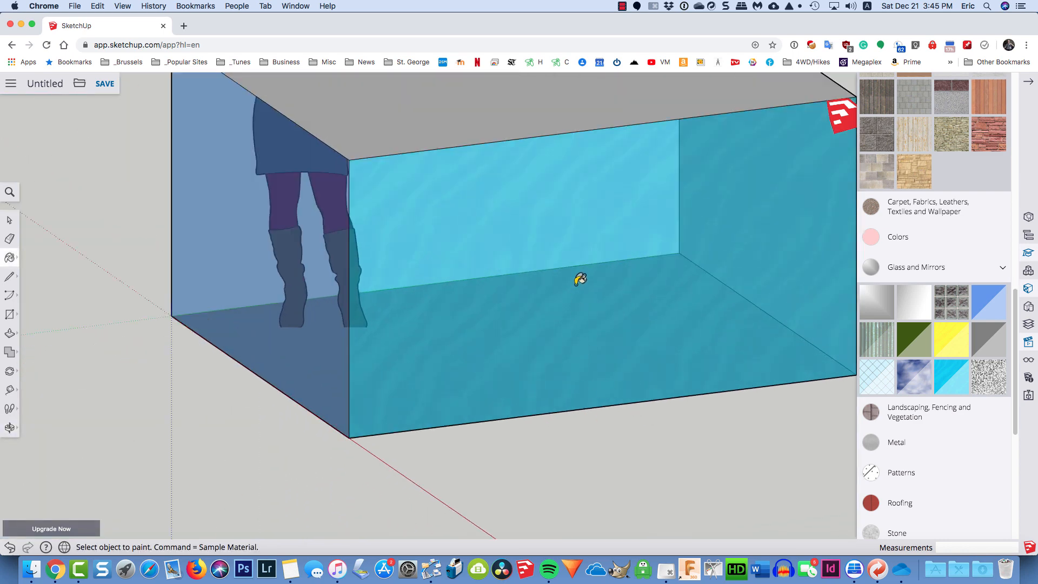
{"action": "scroll", "coordinate": [580, 279], "scroll_direction": "down", "scroll_amount": 3}
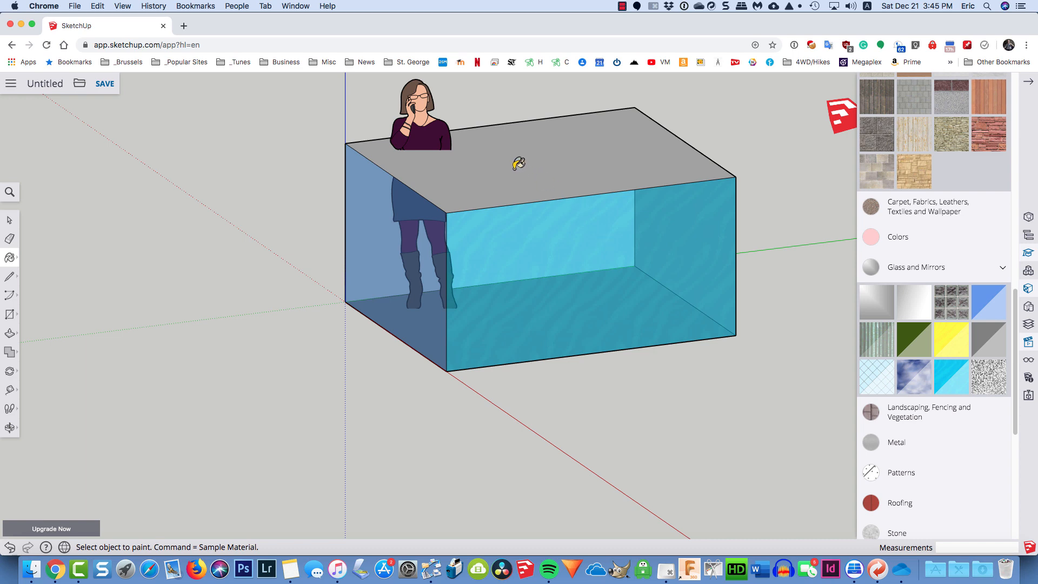
{"action": "key", "text": "super+z"}
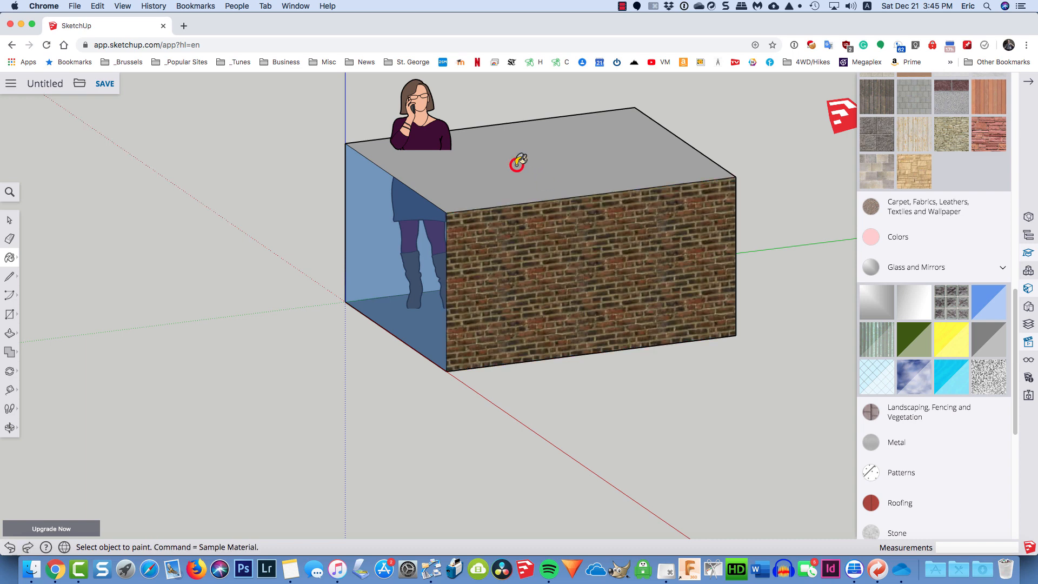
{"action": "left_click", "coordinate": [517, 162]}
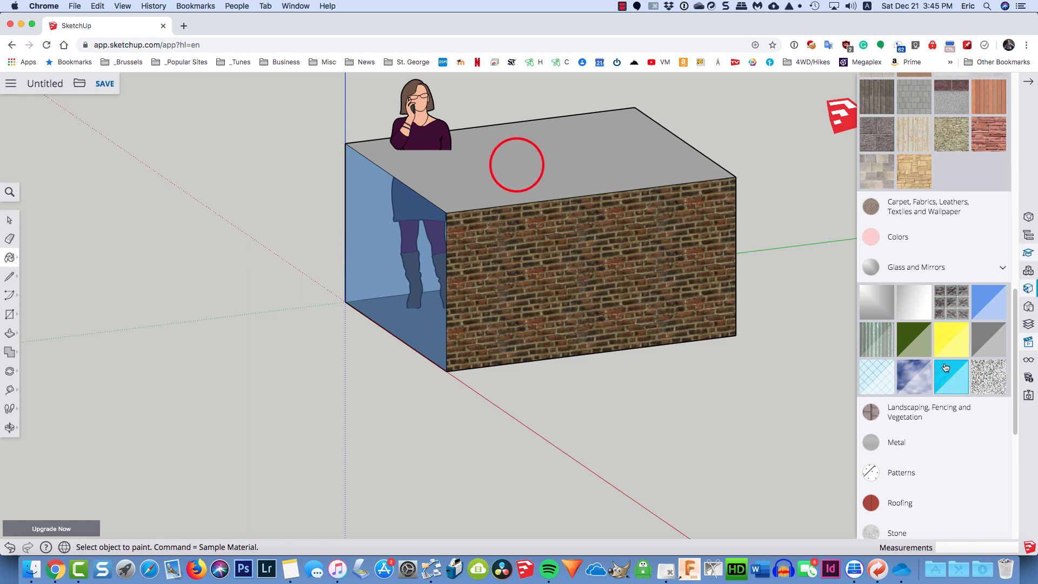
- Paint the box's top face with the translucent cyan material from Glass and Mirrors
{"action": "left_click", "coordinate": [948, 374]}
{"action": "left_click", "coordinate": [581, 171]}
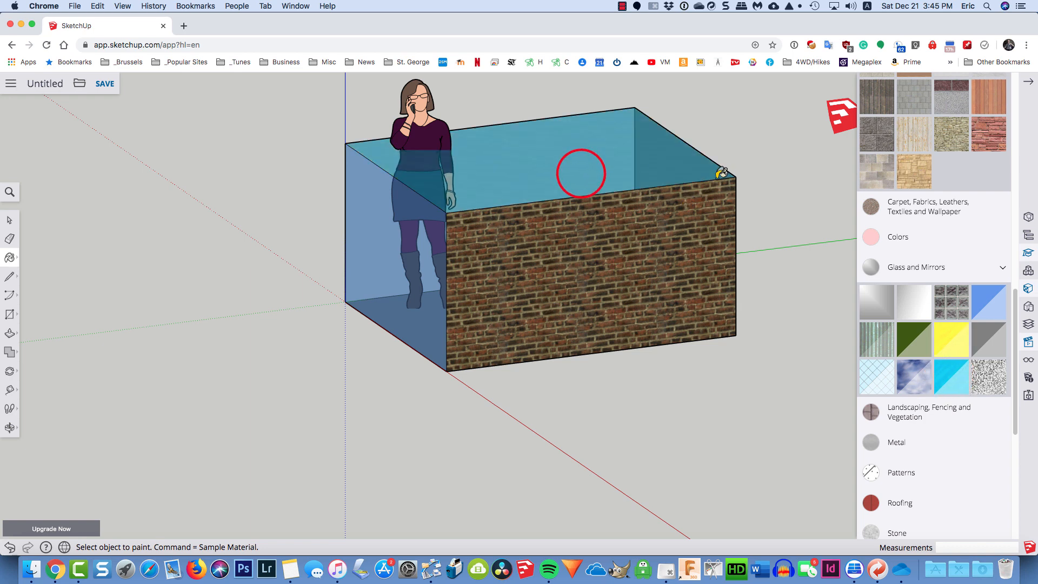
{"action": "key", "text": "o"}
{"action": "left_click_drag", "start_coordinate": [784, 161], "coordinate": [656, 202]}
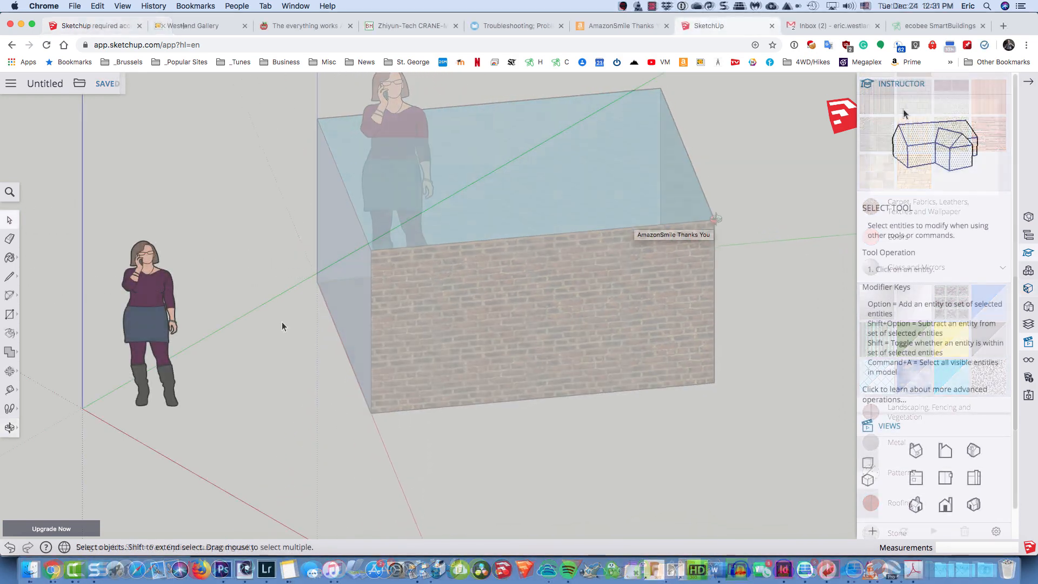
- Draw a rectangle about 3' 9" by 4' 2" on the ground beside the standing figure
{"action": "left_click", "coordinate": [10, 333]}
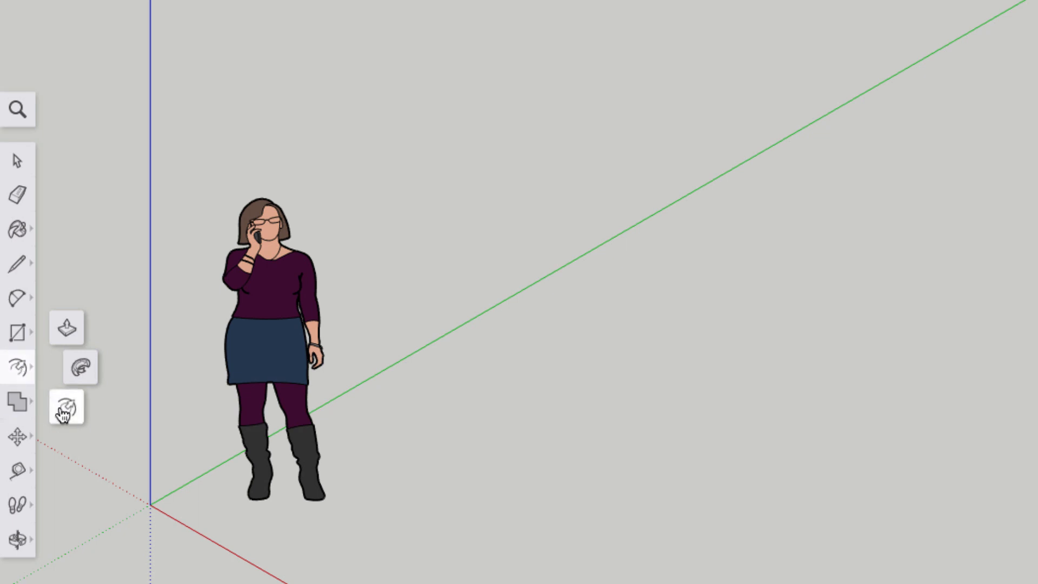
{"action": "left_click", "coordinate": [16, 334]}
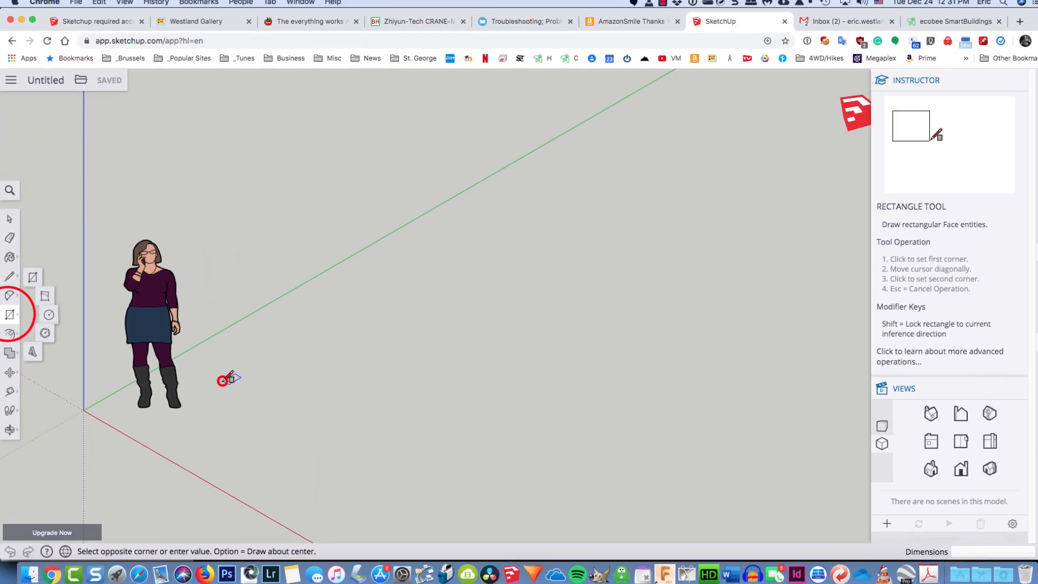
{"action": "left_click", "coordinate": [400, 450]}
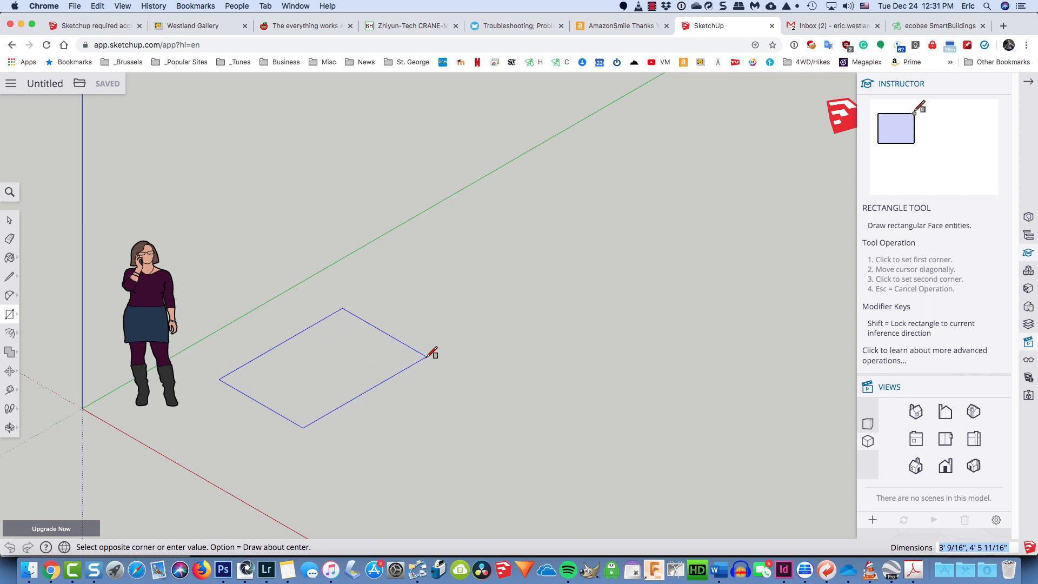
{"action": "left_click", "coordinate": [438, 372]}
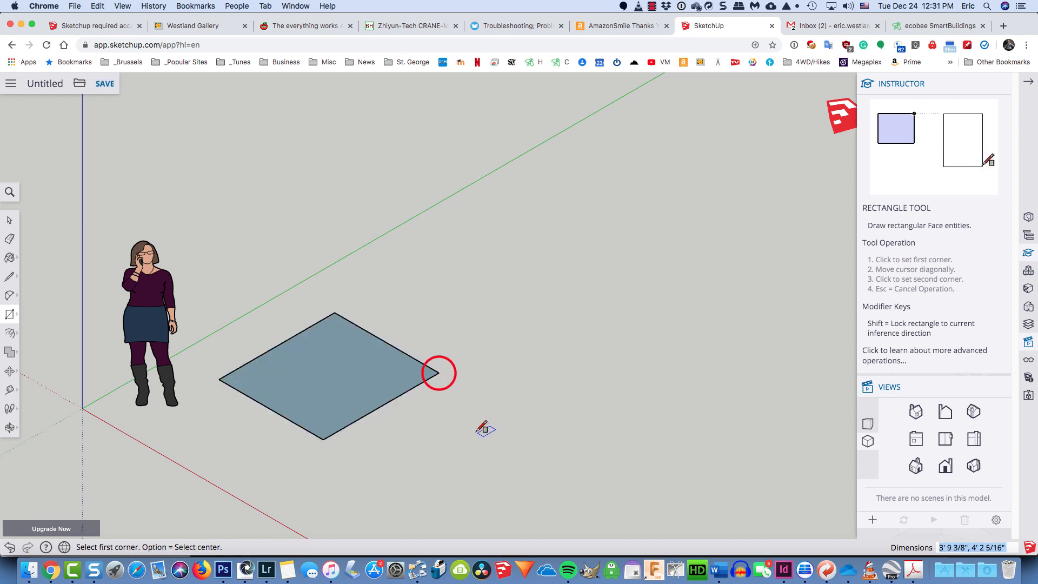
- Draw a 24-sided circle on the ground beside the rectangle, slightly smaller than it
{"action": "key", "text": "c"}
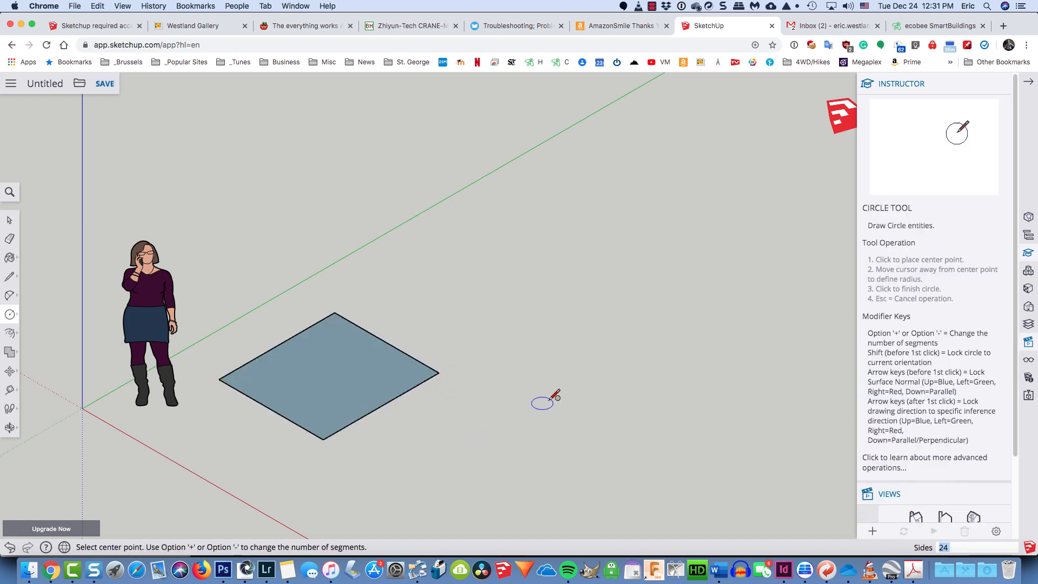
{"action": "left_click", "coordinate": [569, 389]}
{"action": "left_click", "coordinate": [613, 421]}
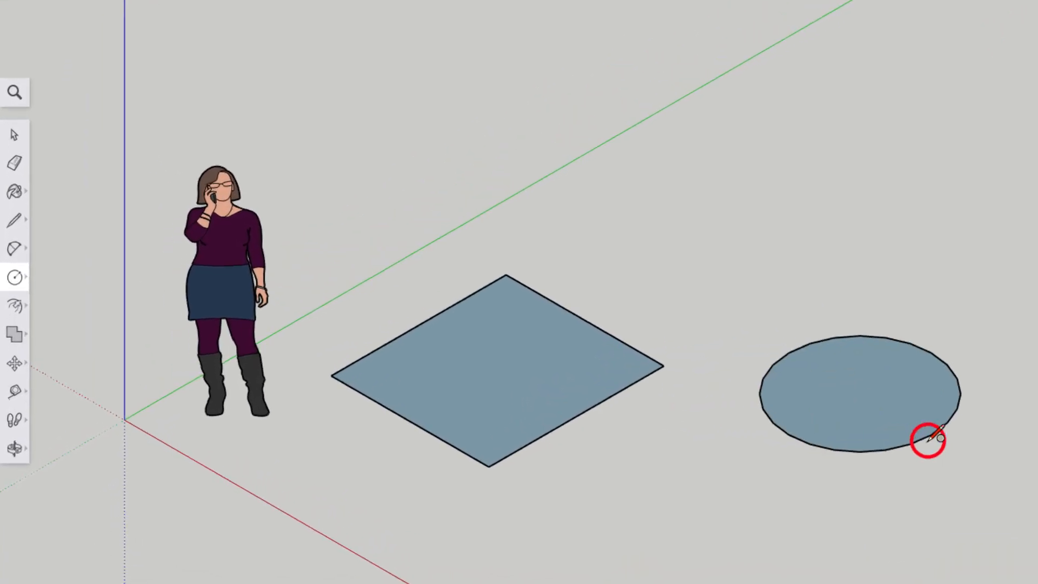
- Offset the rectangle's outline inward and enter an exact distance for the offset
{"action": "left_click", "coordinate": [15, 304]}
{"action": "left_click", "coordinate": [477, 379]}
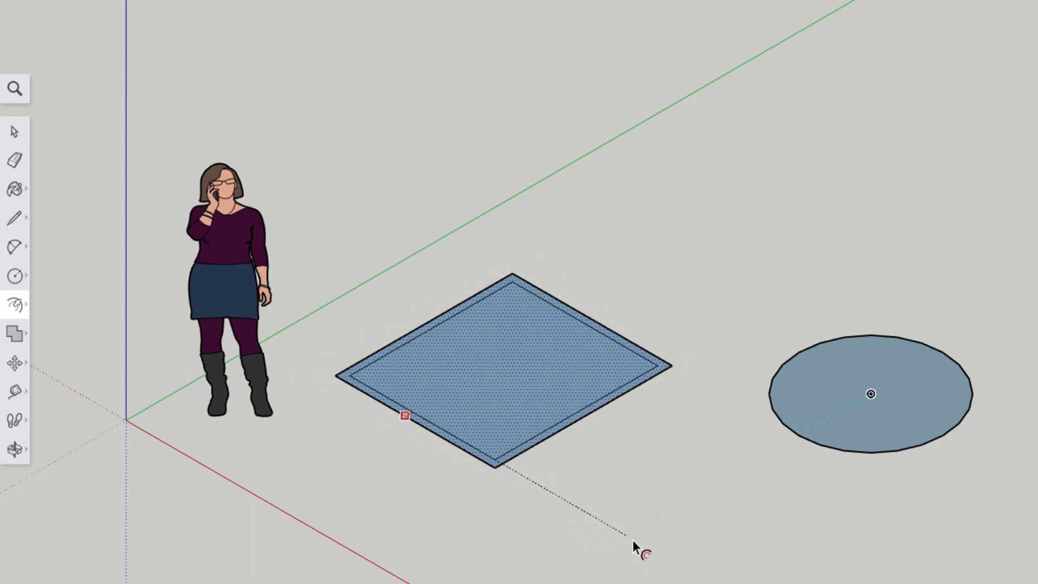
{"action": "left_click", "coordinate": [571, 485]}
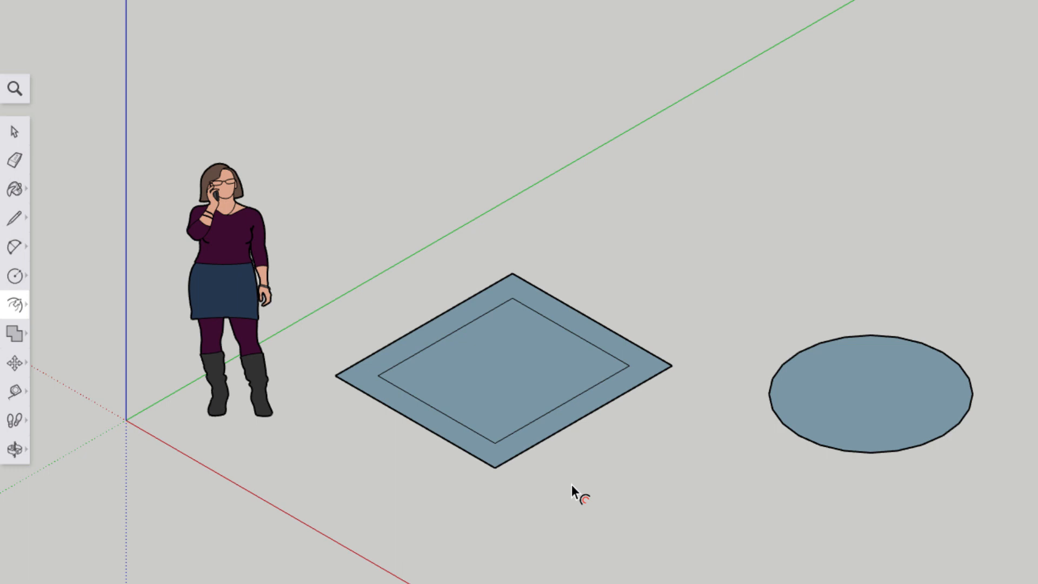
{"action": "key", "text": "Return"}
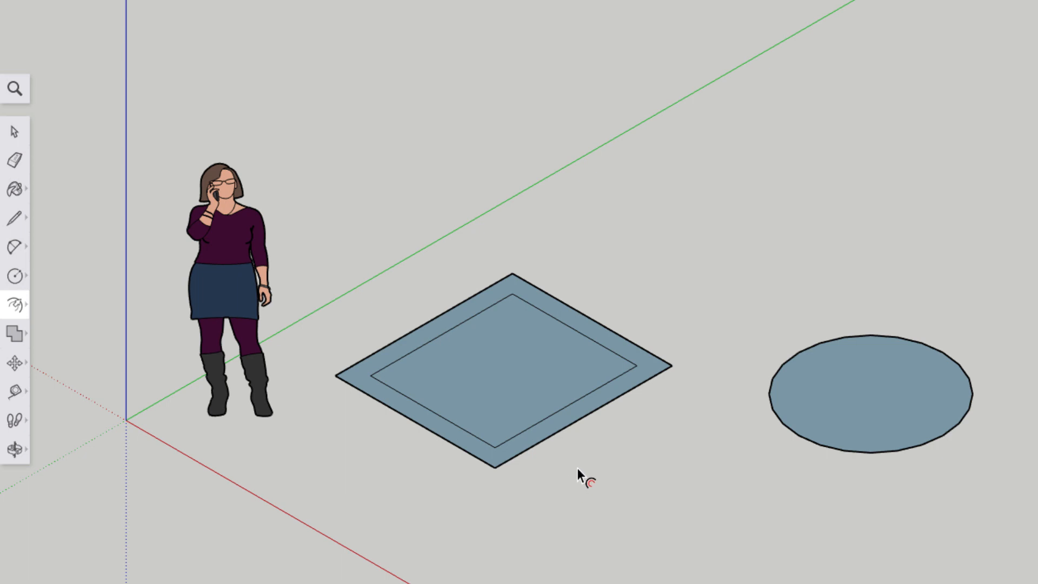
- Repeat the same inward offset twice more inside the rectangle and once inside the circle
{"action": "left_click", "coordinate": [581, 405]}
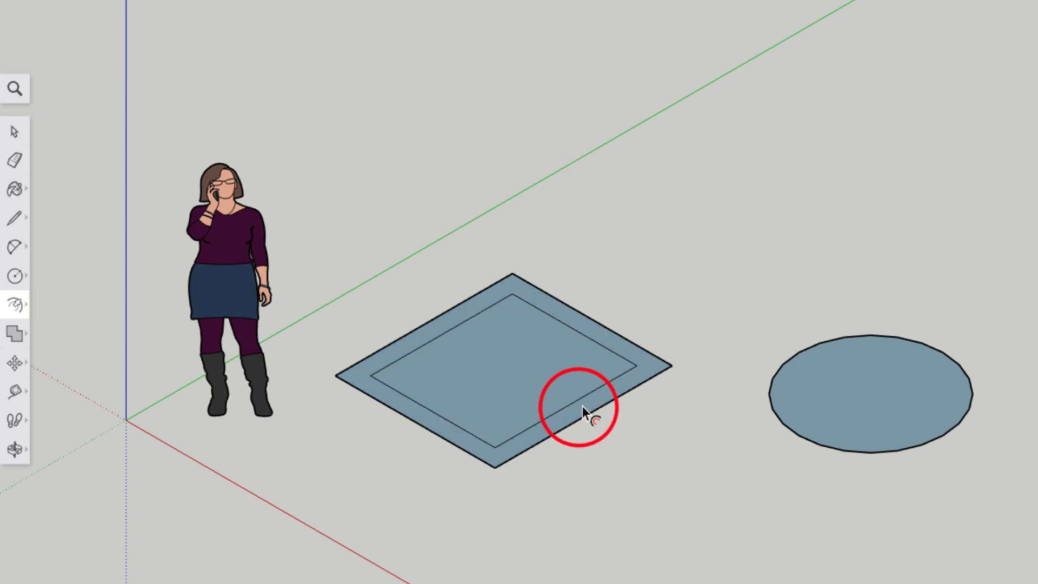
{"action": "double_click", "coordinate": [557, 390]}
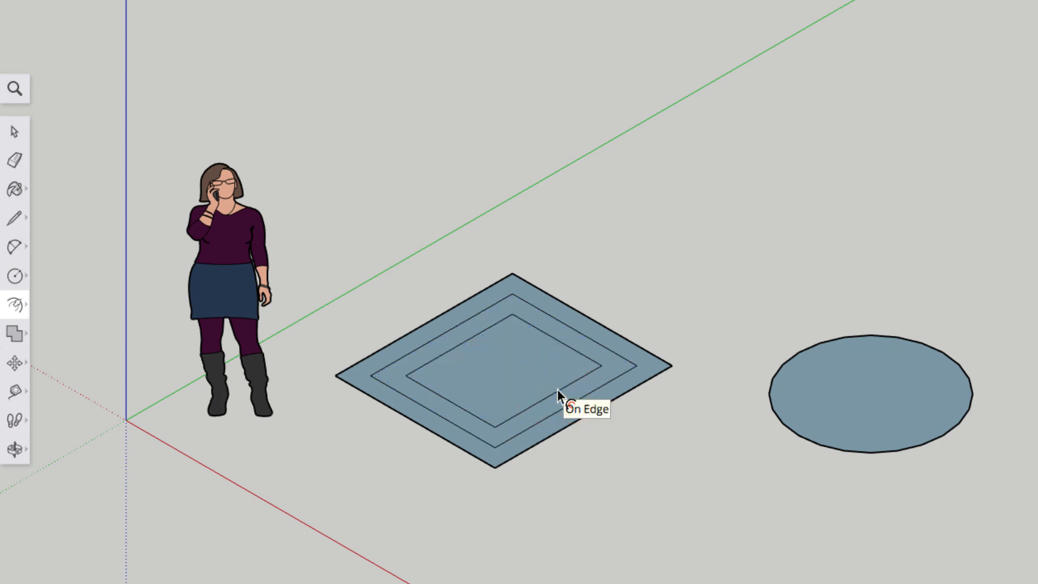
{"action": "double_click", "coordinate": [523, 377]}
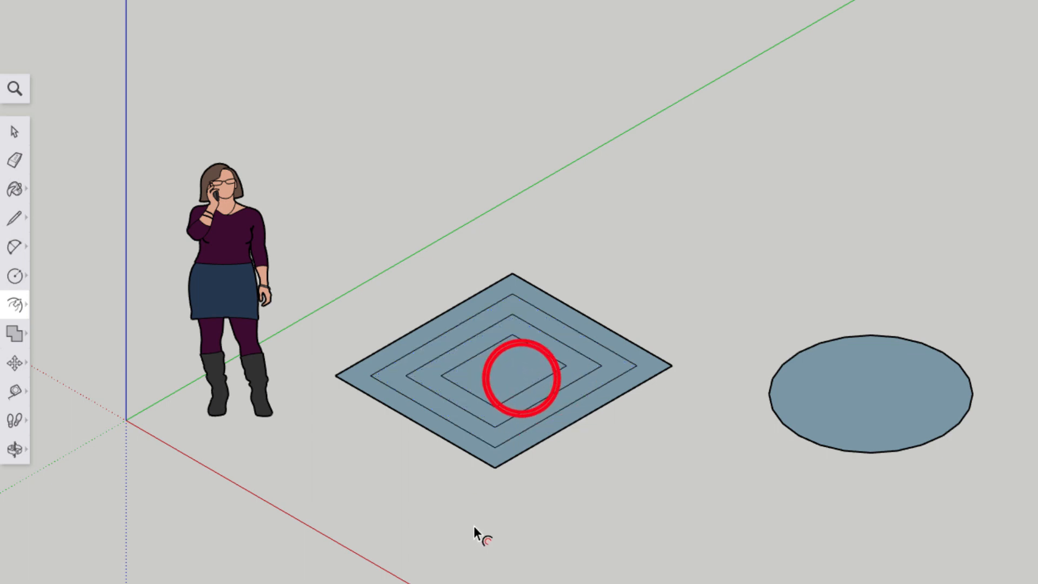
{"action": "double_click", "coordinate": [877, 386]}
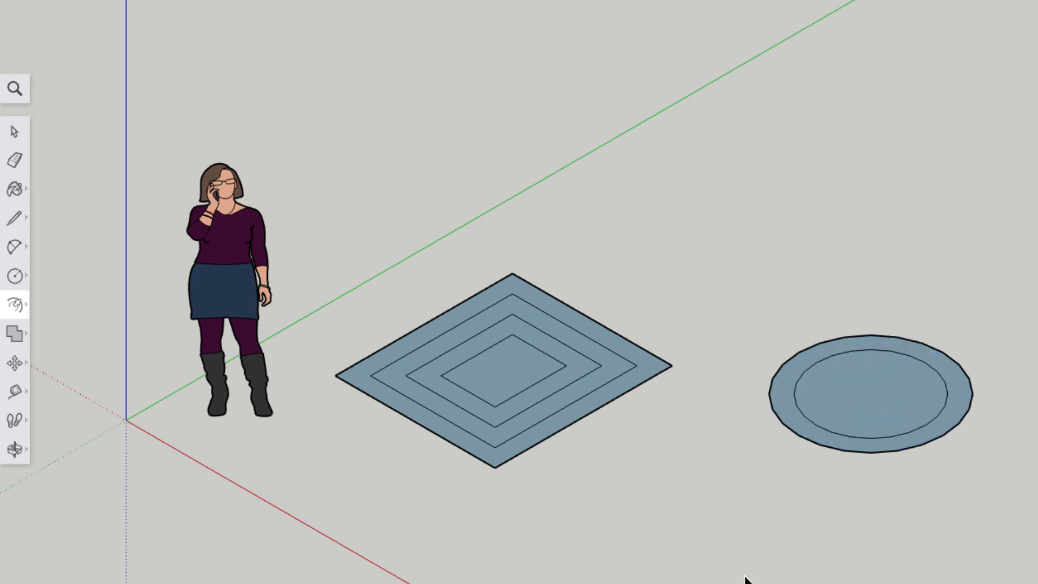
- Offset the circle's outer edge outward by 5 inches
{"action": "left_click", "coordinate": [15, 306]}
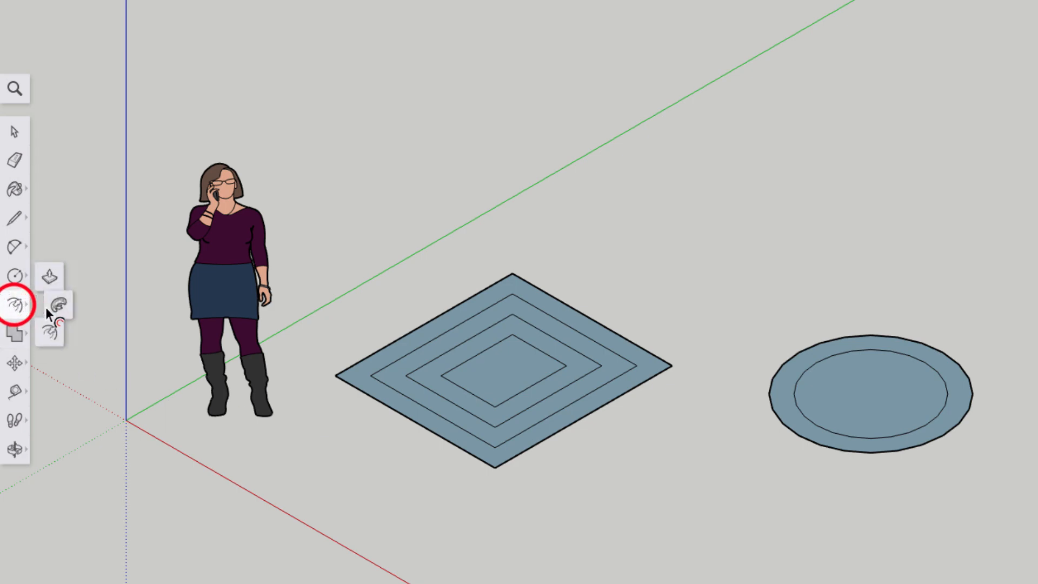
{"action": "left_click", "coordinate": [872, 451]}
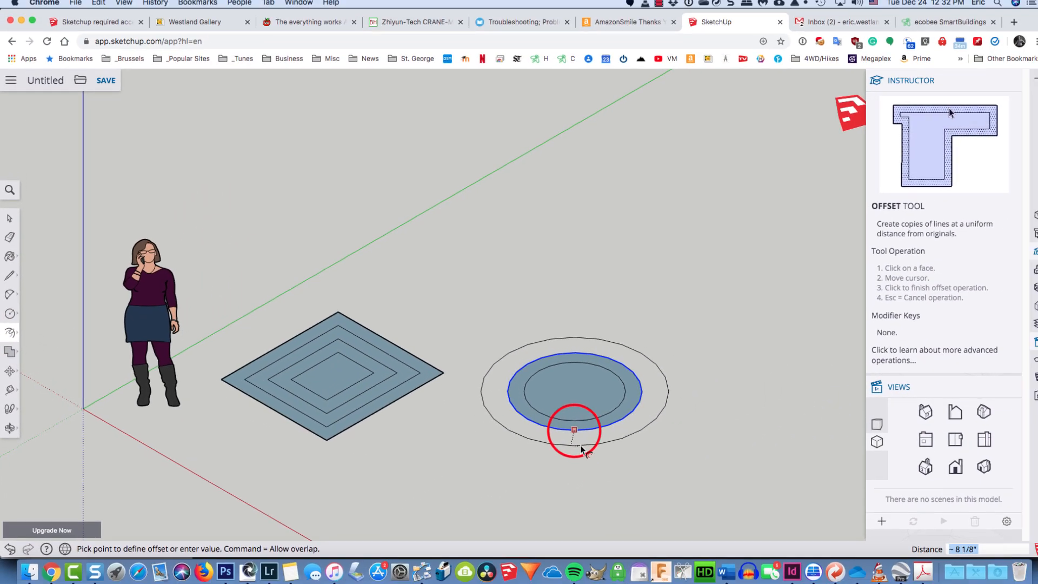
{"action": "type", "text": "5"}
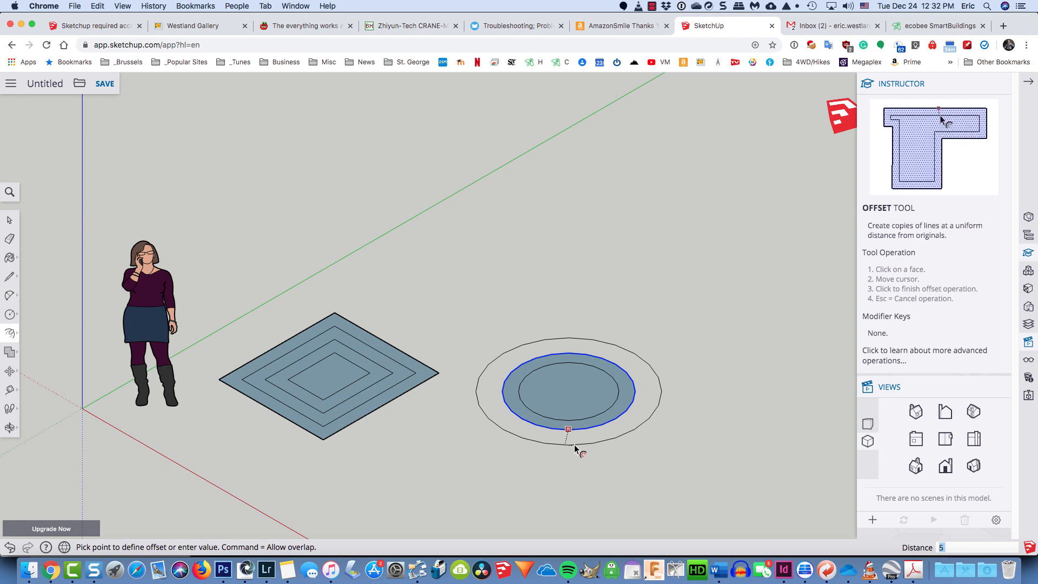
{"action": "key", "text": "Return"}
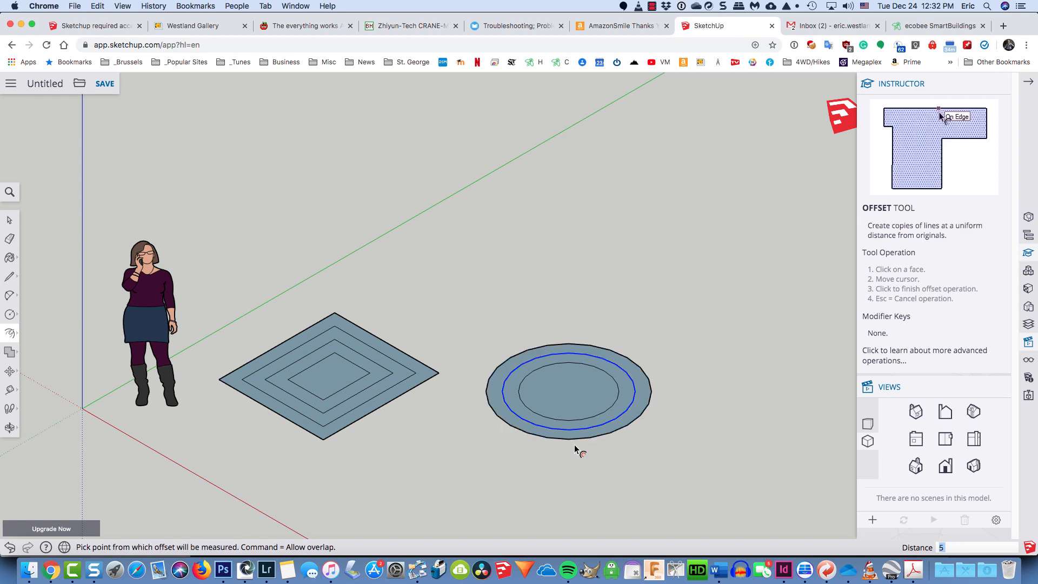
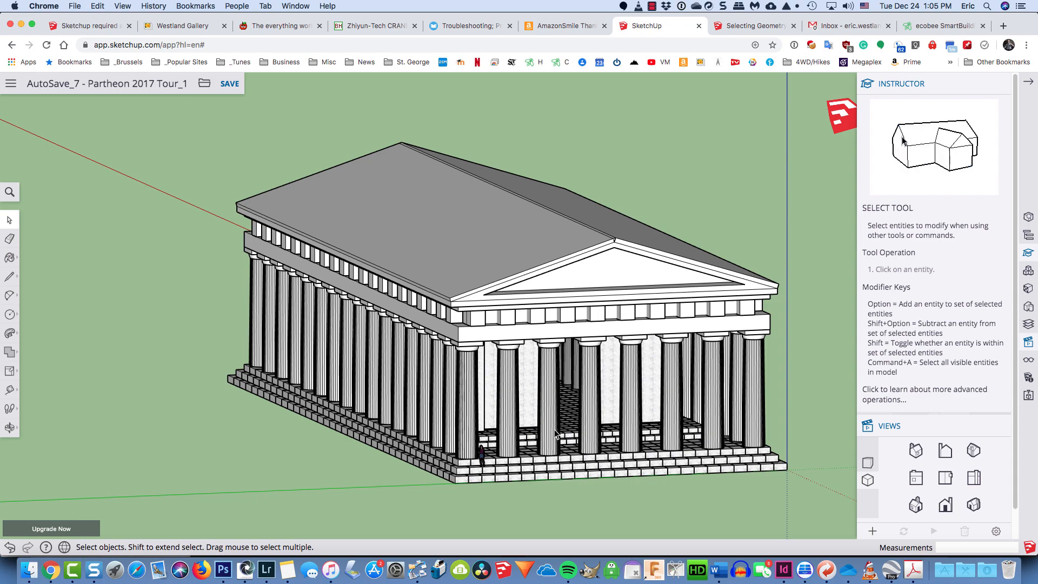
- Find X-ray through the command search and turn on face transparency for the Parthenon model
{"action": "scroll", "coordinate": [555, 432], "scroll_direction": "up", "scroll_amount": 10}
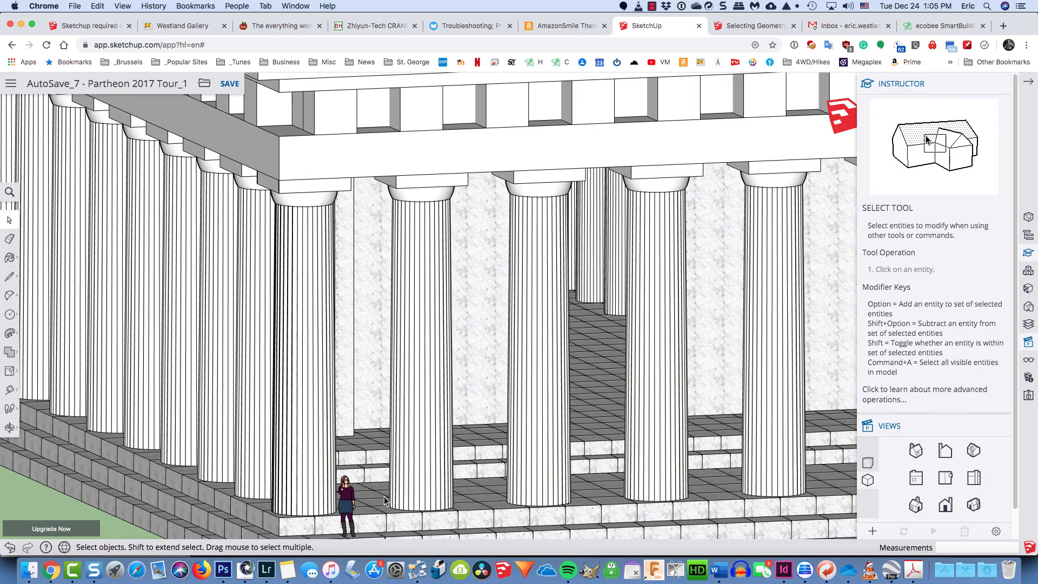
{"action": "scroll", "coordinate": [598, 414], "scroll_direction": "up", "scroll_amount": 3}
{"action": "middle_click_drag", "start_coordinate": [599, 377], "coordinate": [641, 378]}
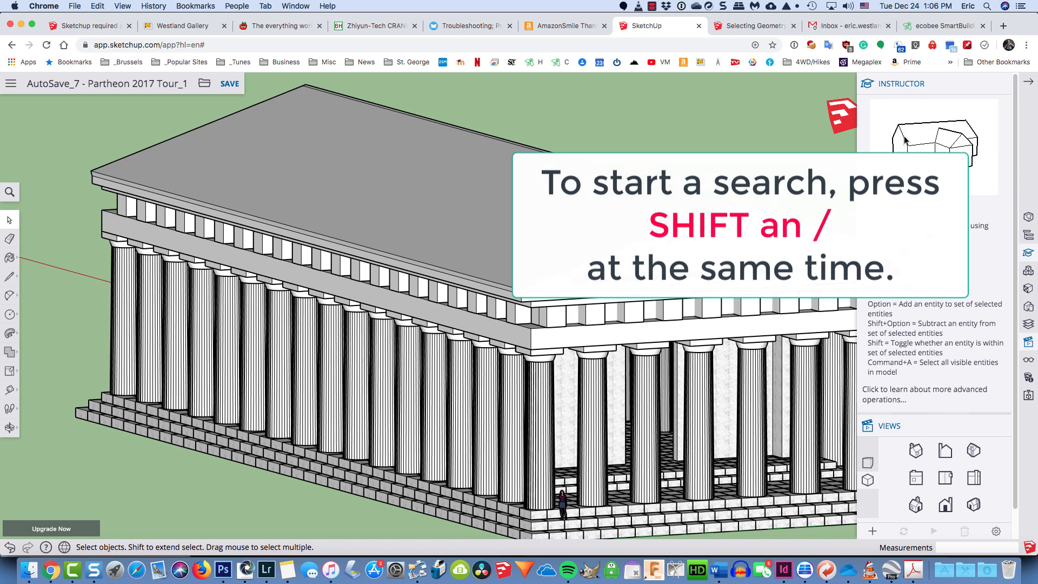
{"action": "key", "text": "shift+slash"}
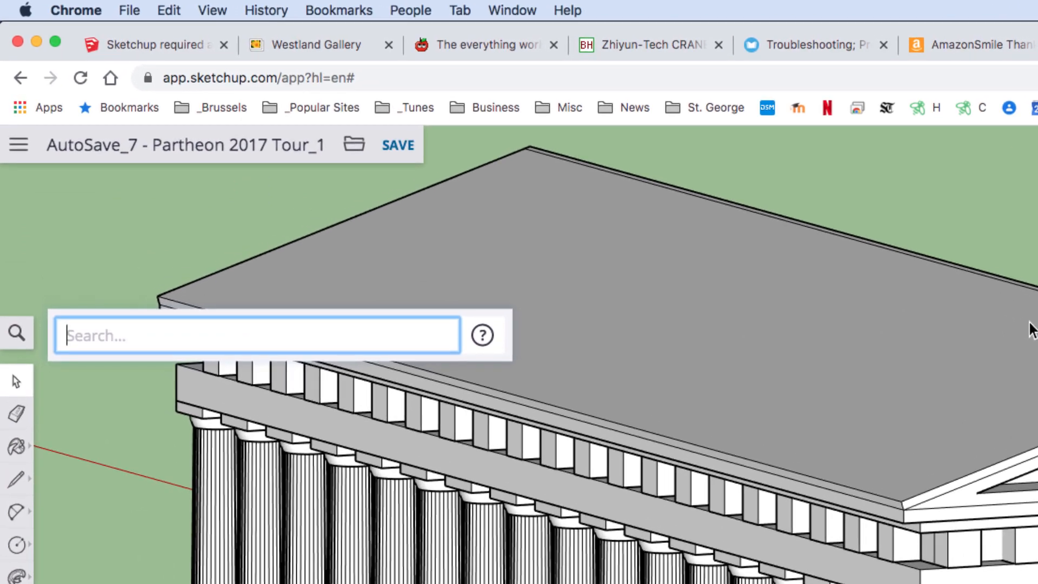
{"action": "type", "text": "x"}
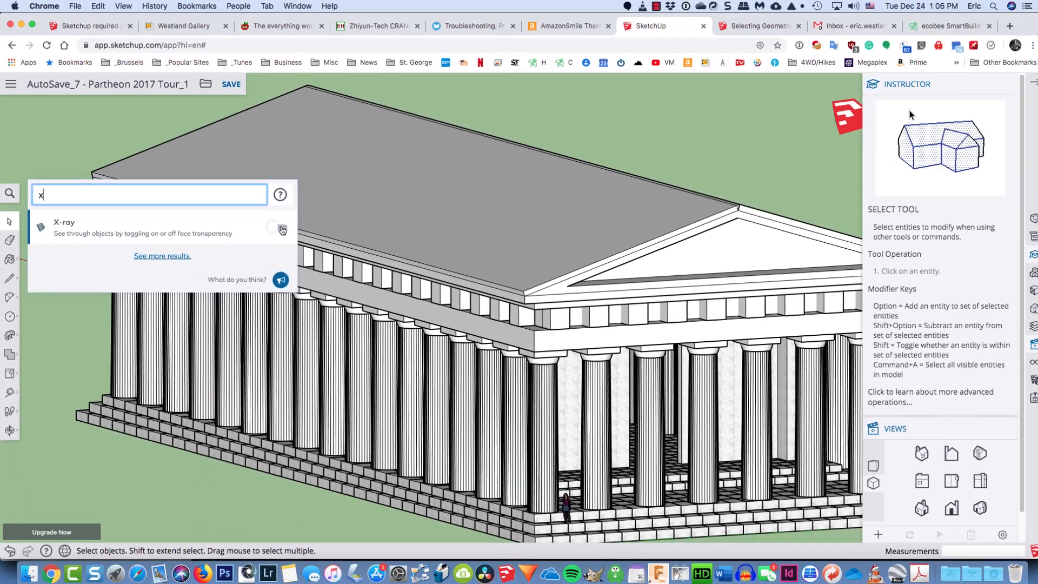
{"action": "left_click", "coordinate": [485, 391]}
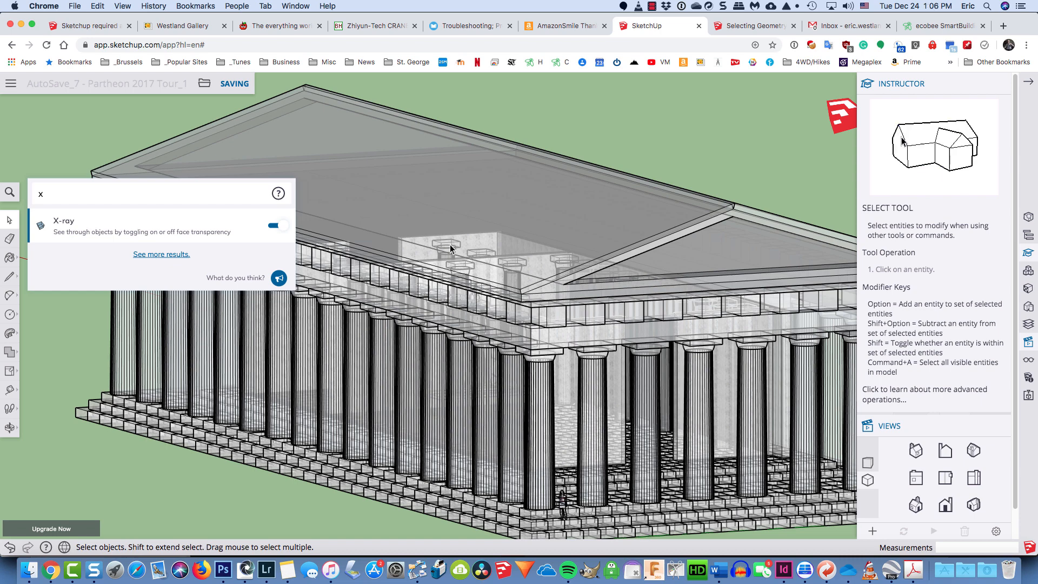
{"action": "key", "text": "BackSpace"}
{"action": "key", "text": "Escape"}
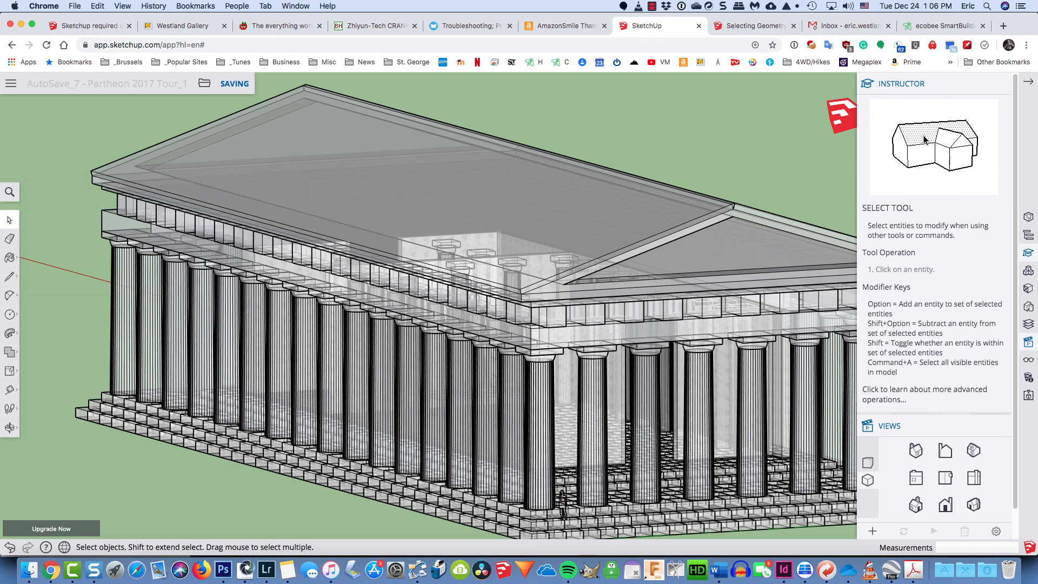
- Examine the temple's interior through the roof, and turn on View Shadows by searching the commands for "light"
{"action": "middle_click_drag", "start_coordinate": [541, 216], "coordinate": [512, 332]}
{"action": "scroll", "coordinate": [512, 332], "scroll_direction": "up", "scroll_amount": 2}
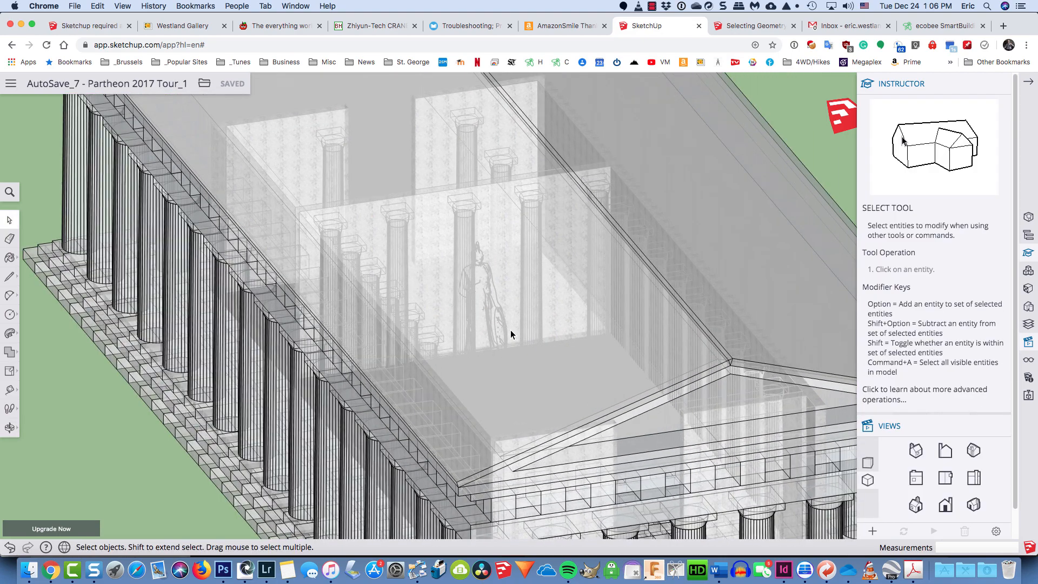
{"action": "scroll", "coordinate": [509, 327], "scroll_direction": "down", "scroll_amount": 8}
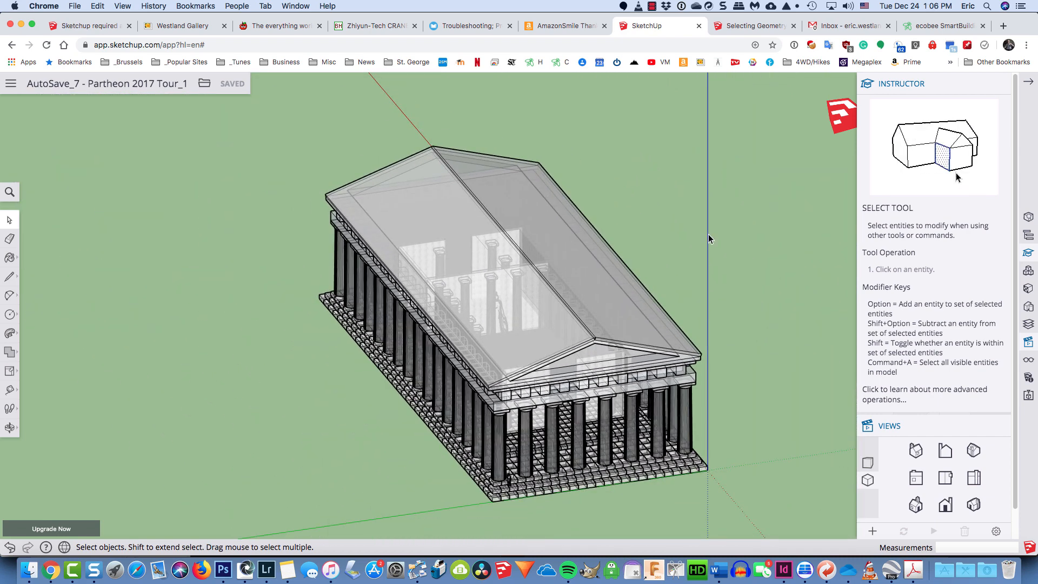
{"action": "key", "text": "shift+s"}
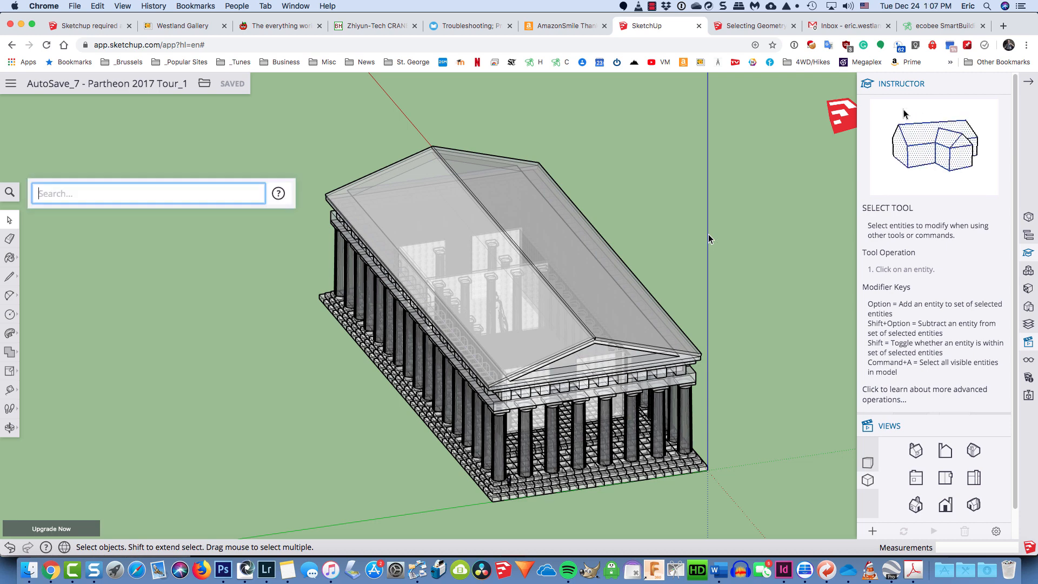
{"action": "type", "text": "light"}
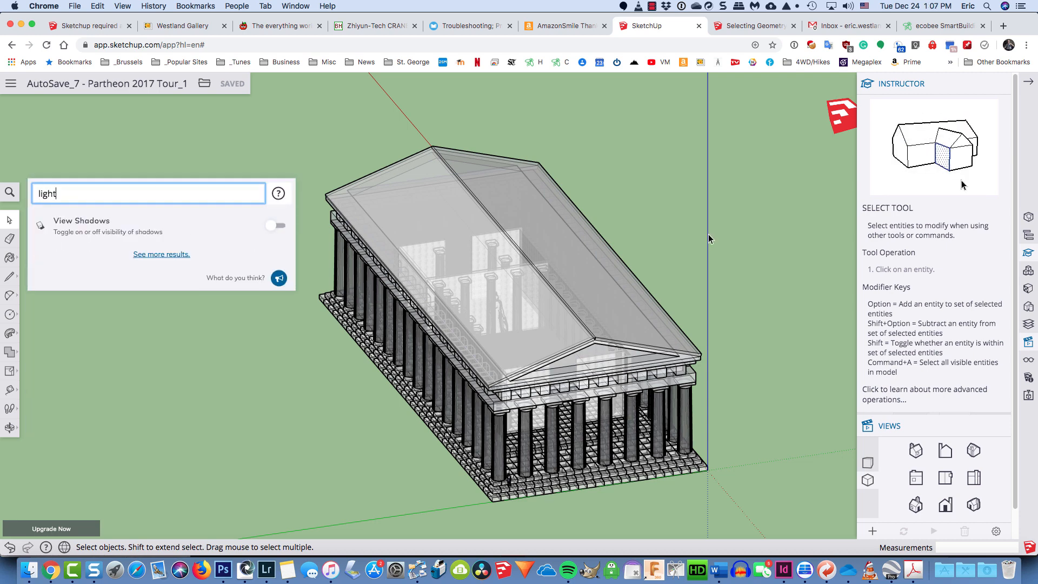
{"action": "left_click", "coordinate": [277, 226]}
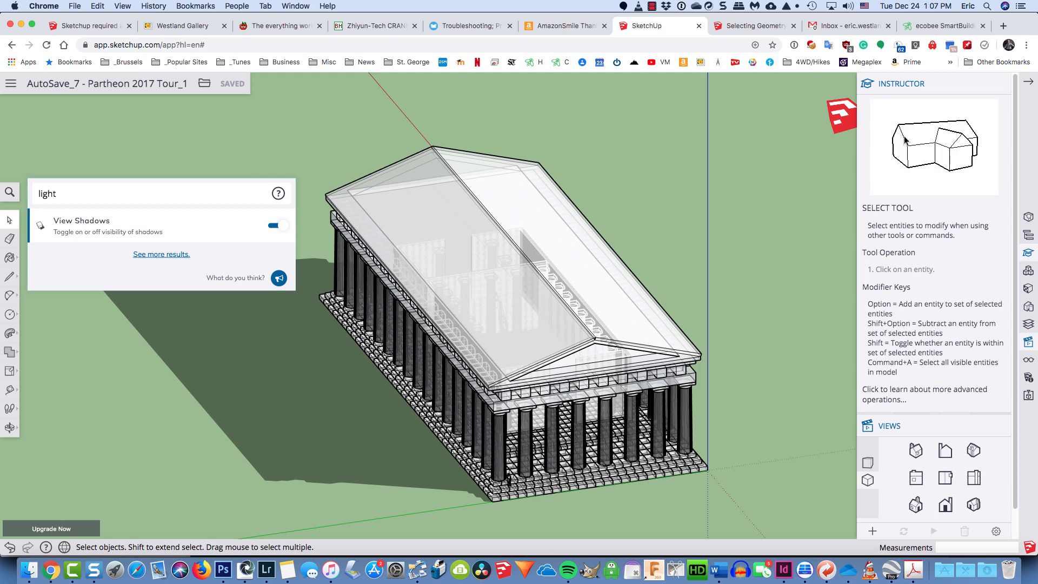
{"action": "key", "text": "Escape"}
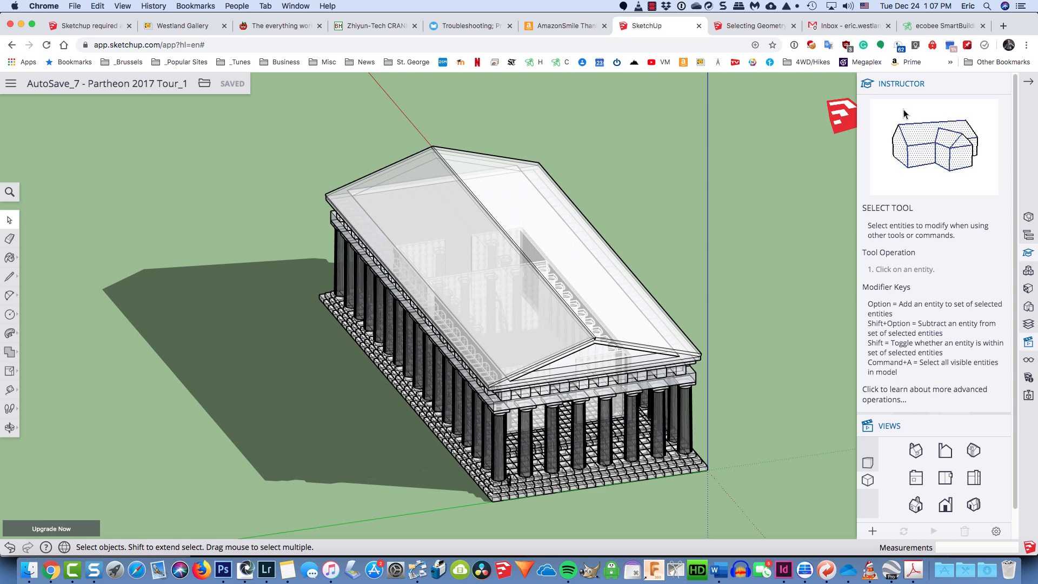
- Search the commands for "circle"
{"action": "key", "text": "shift+s"}
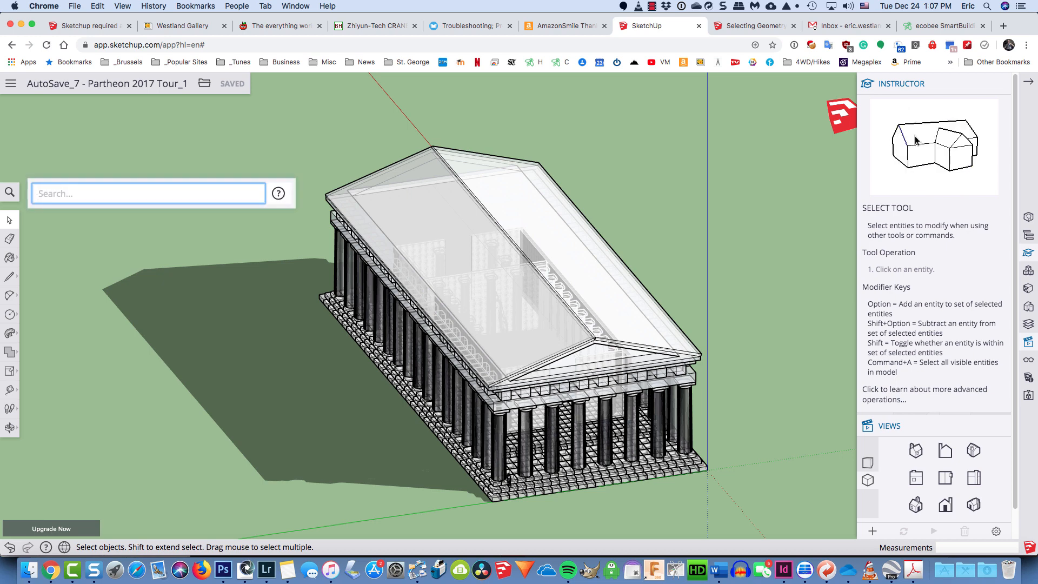
{"action": "type", "text": "ci"}
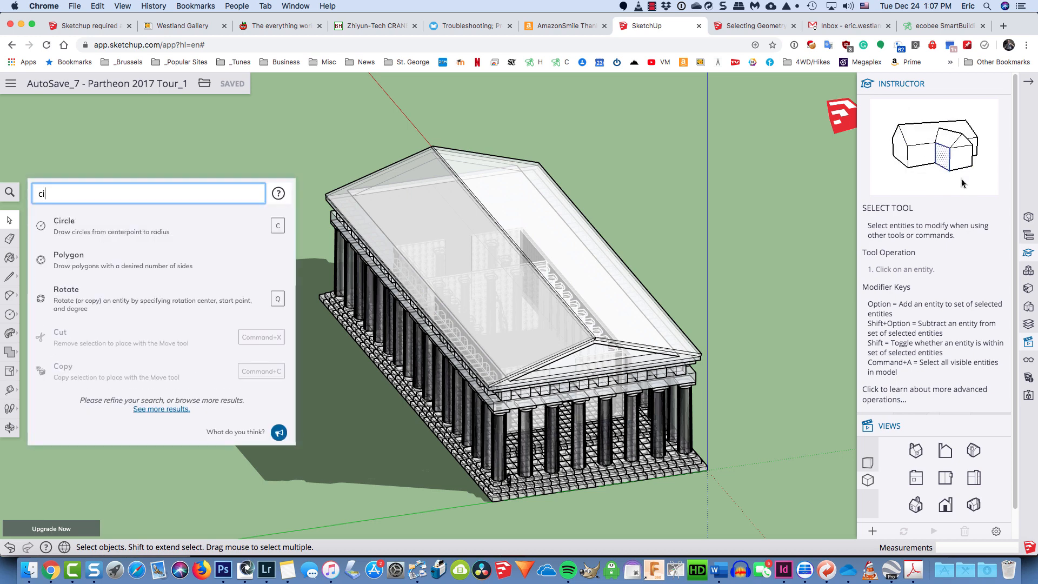
{"action": "type", "text": "rcle"}
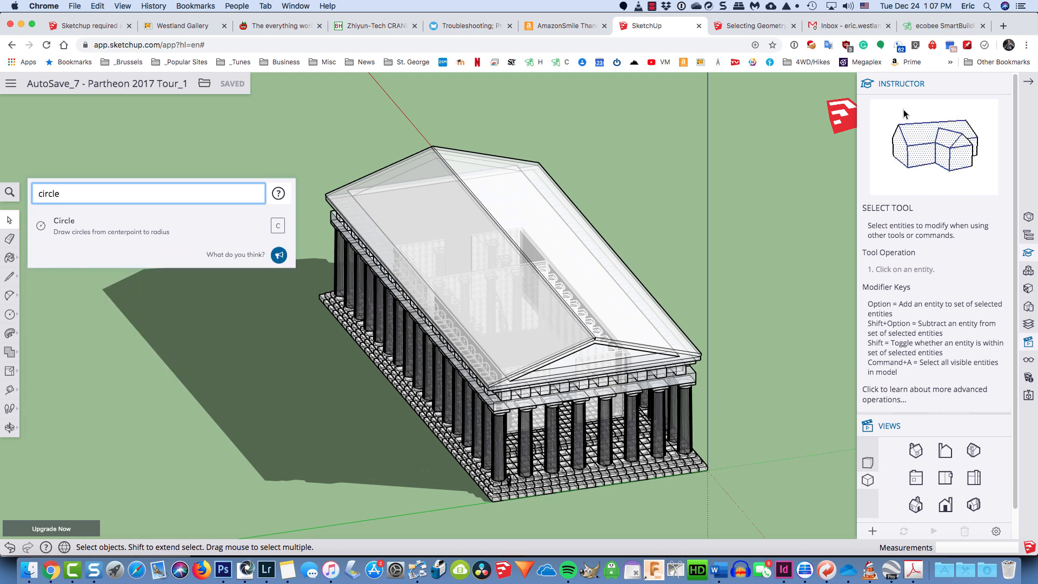
- Draw a circle of about 19.5 m radius on the ground beside the temple, and undo it
{"action": "left_click", "coordinate": [74, 224]}
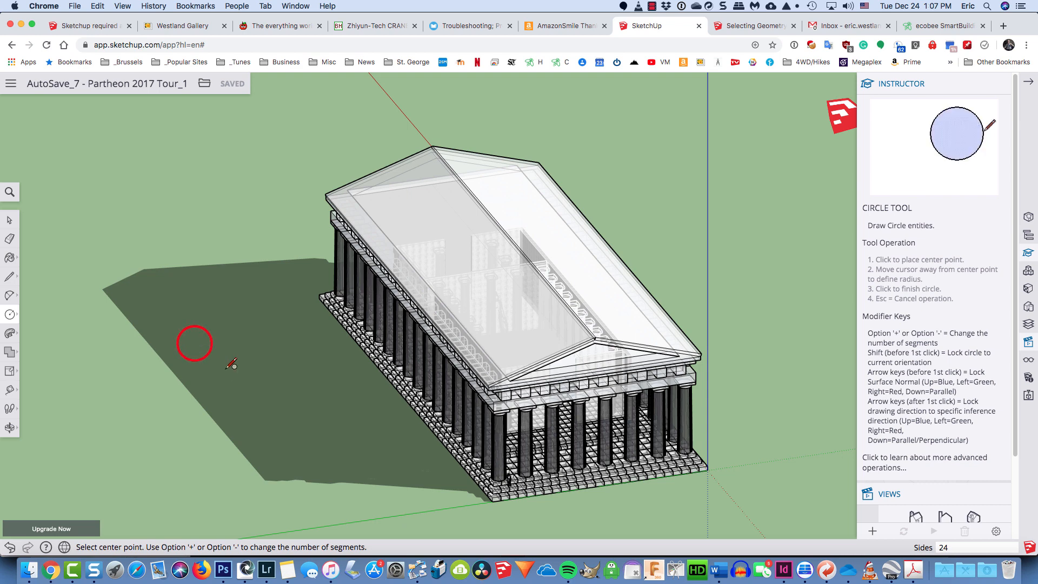
{"action": "left_click", "coordinate": [194, 343]}
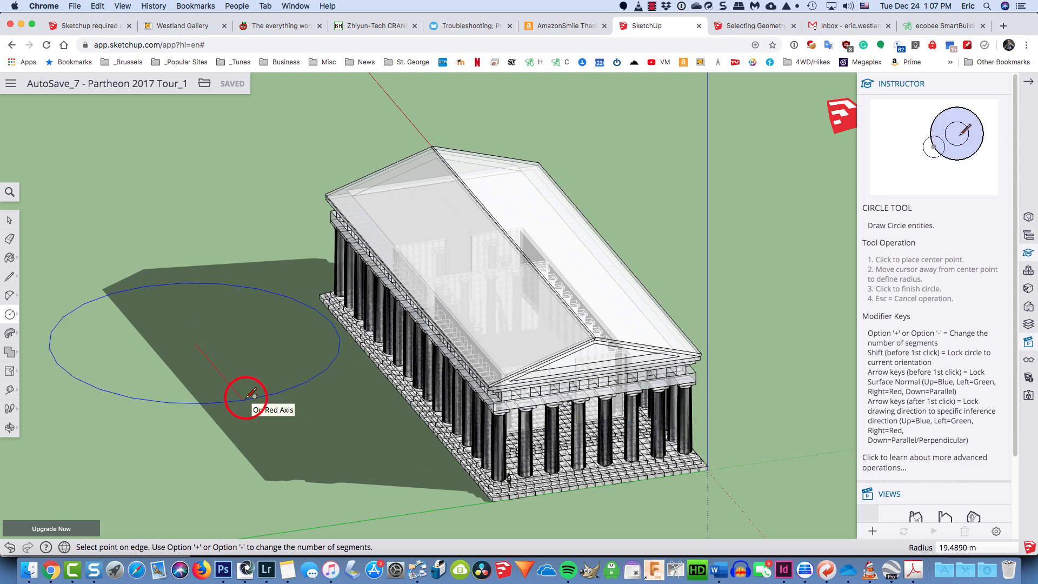
{"action": "left_click", "coordinate": [252, 395]}
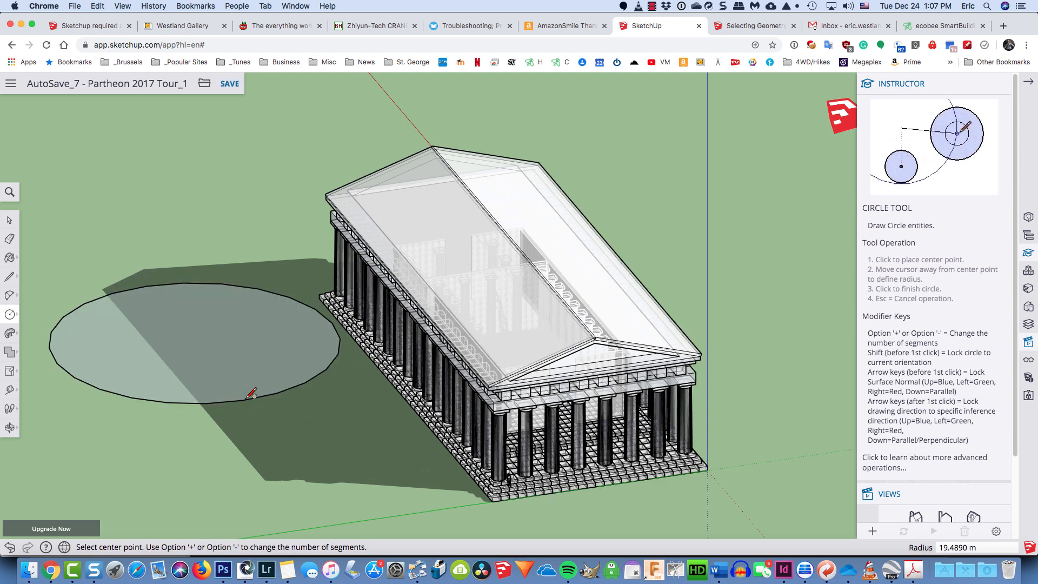
{"action": "key", "text": "super+z"}
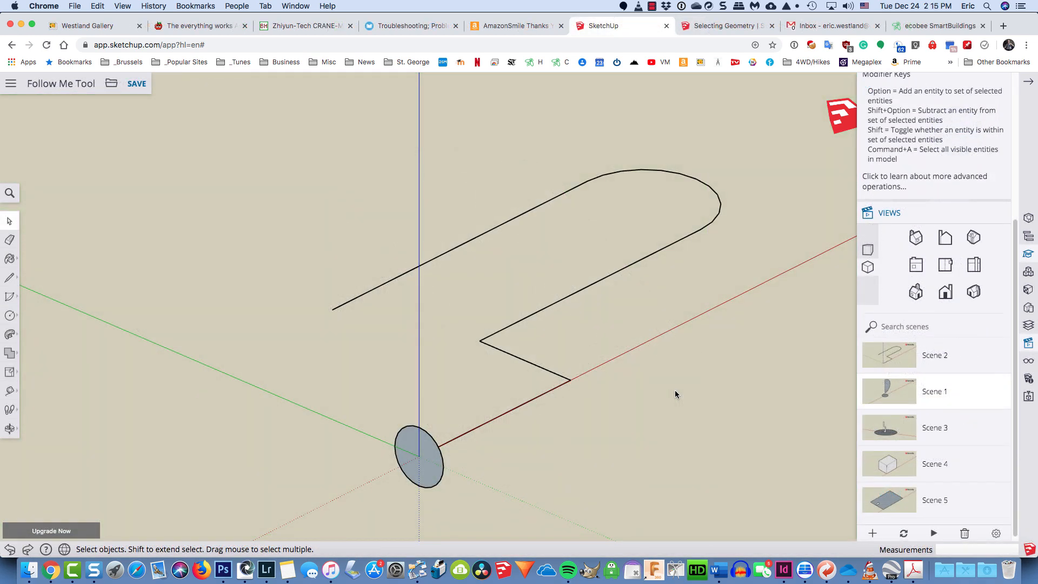
- Extrude the circle with Follow Me by tracing the bent path to its far endpoint, and undo the extrusion
{"action": "left_click", "coordinate": [13, 336]}
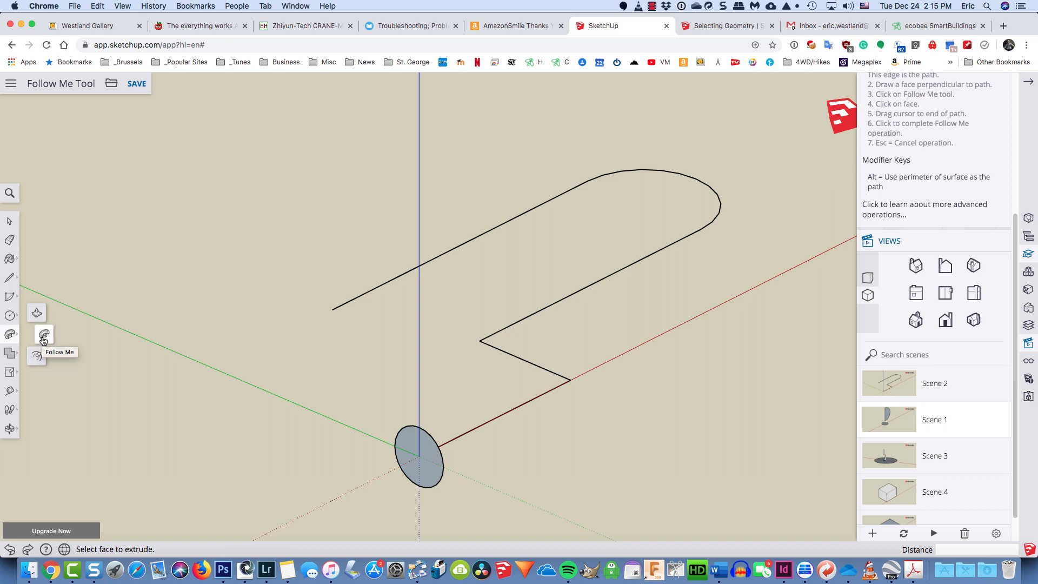
{"action": "key", "text": "space"}
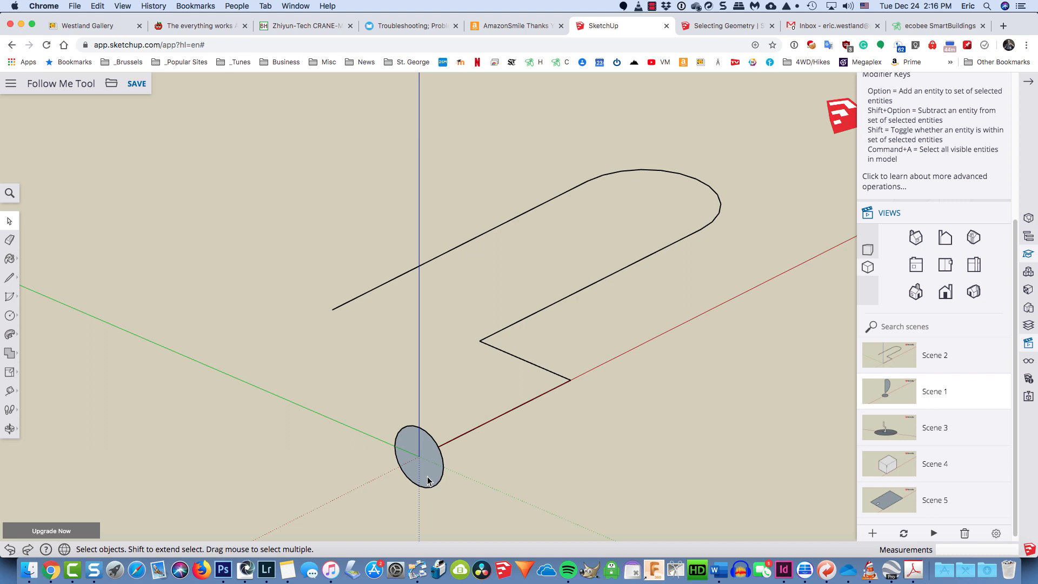
{"action": "key", "text": "f"}
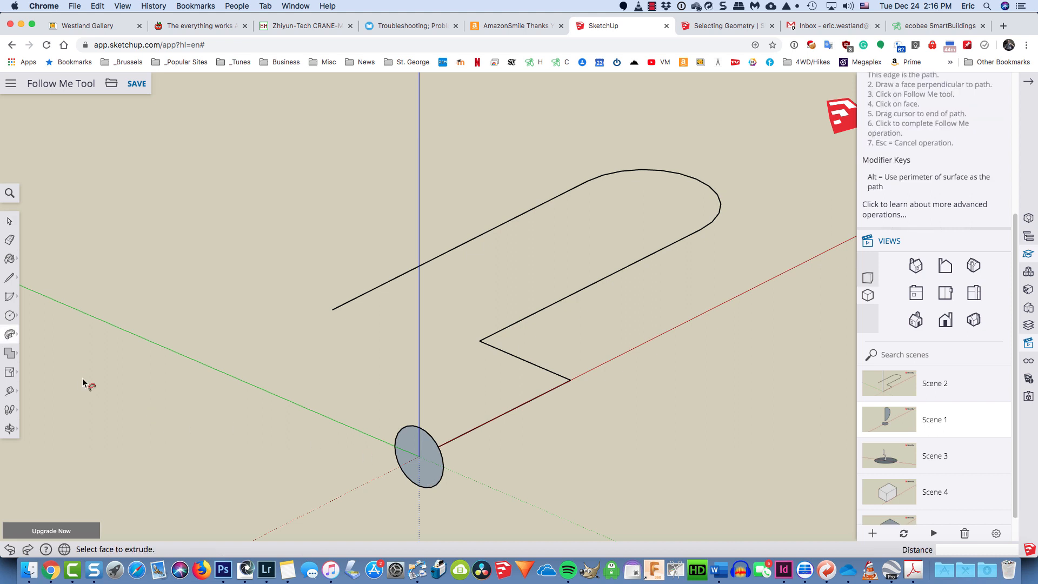
{"action": "left_click", "coordinate": [426, 459]}
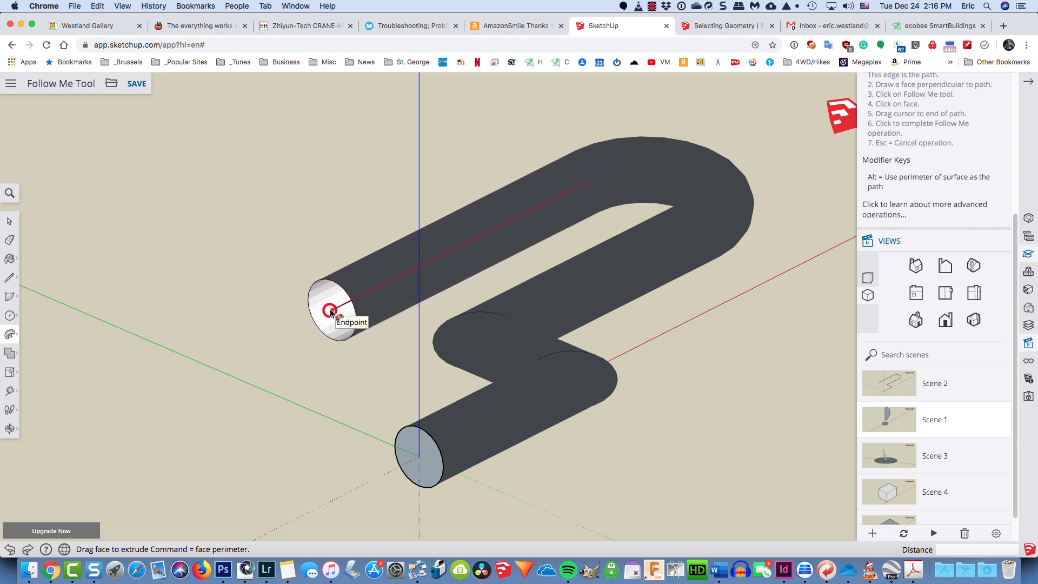
{"action": "left_click", "coordinate": [334, 311]}
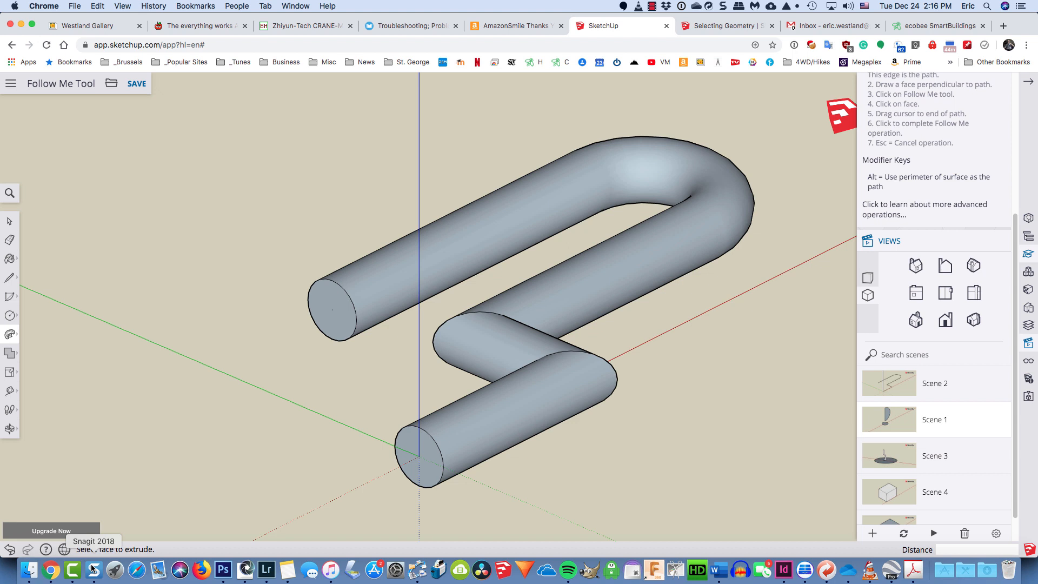
{"action": "key", "text": "super+z"}
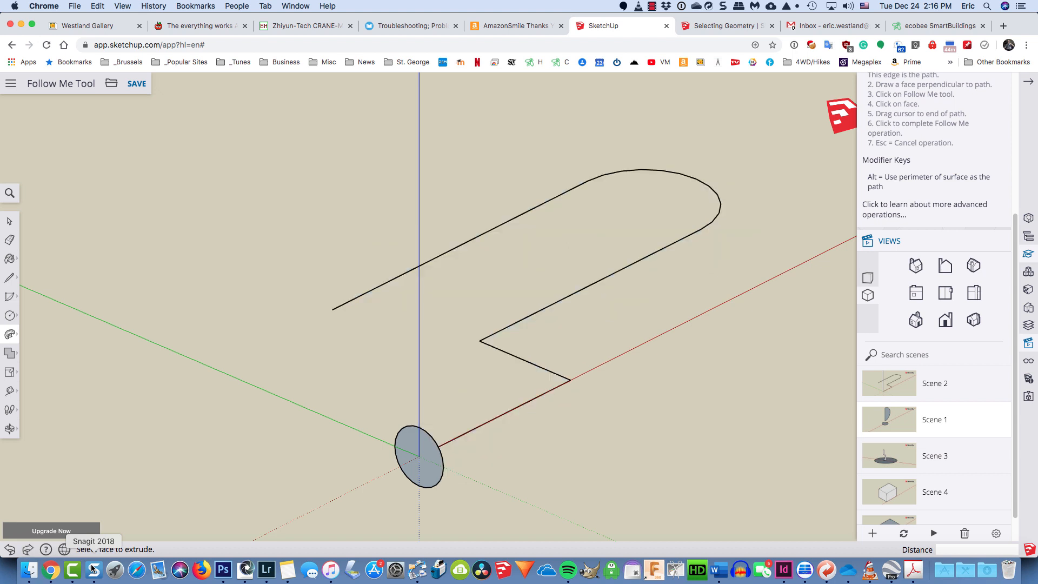
- Preselect the entire bent path, extrude the circle along it with Follow Me, and undo the extrusion
{"action": "key", "text": "space"}
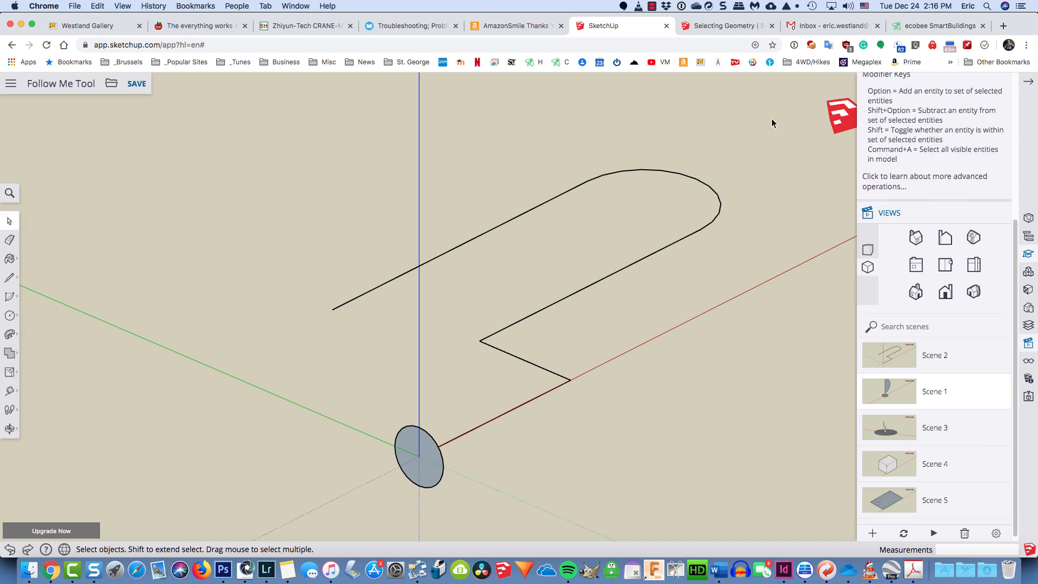
{"action": "left_click_drag", "start_coordinate": [774, 118], "coordinate": [476, 458]}
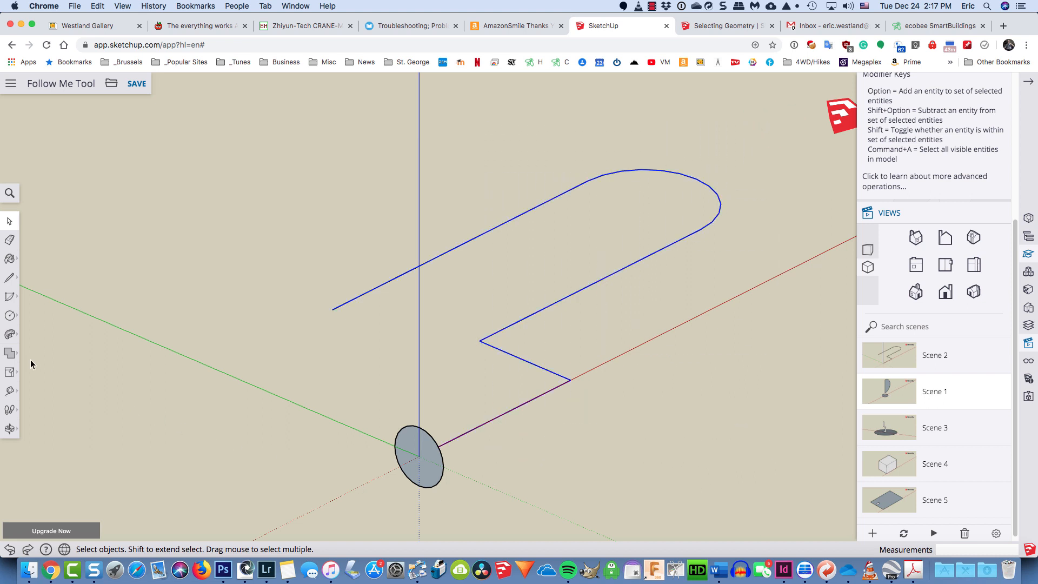
{"action": "left_click", "coordinate": [9, 335]}
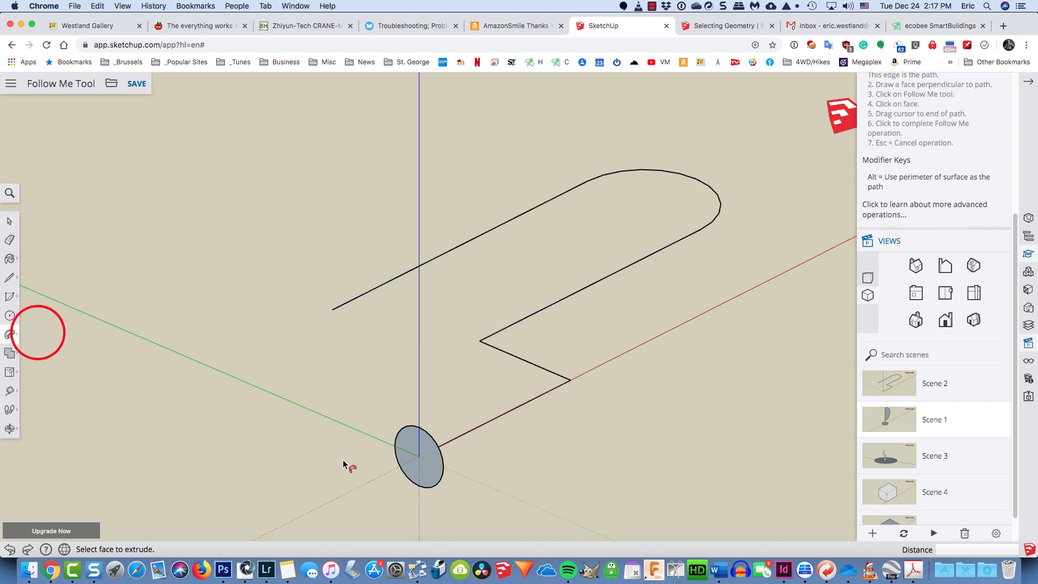
{"action": "left_click", "coordinate": [431, 460]}
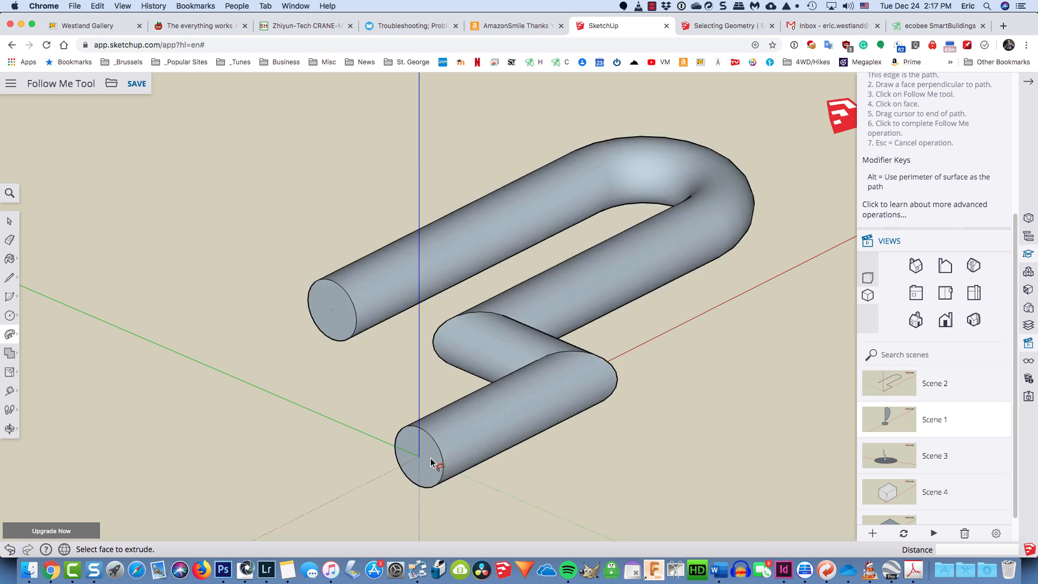
{"action": "key", "text": "space"}
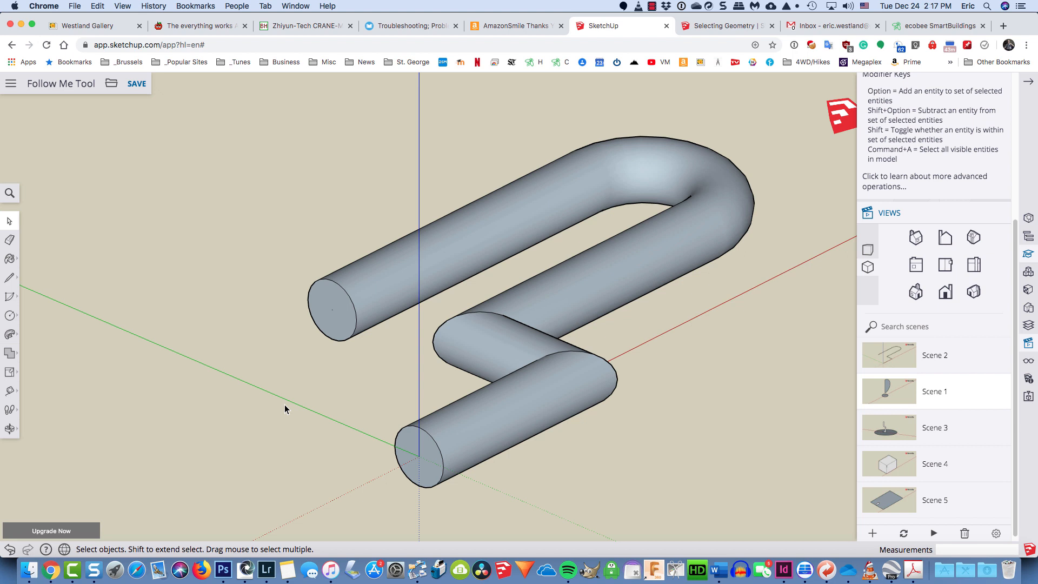
{"action": "key", "text": "super+z"}
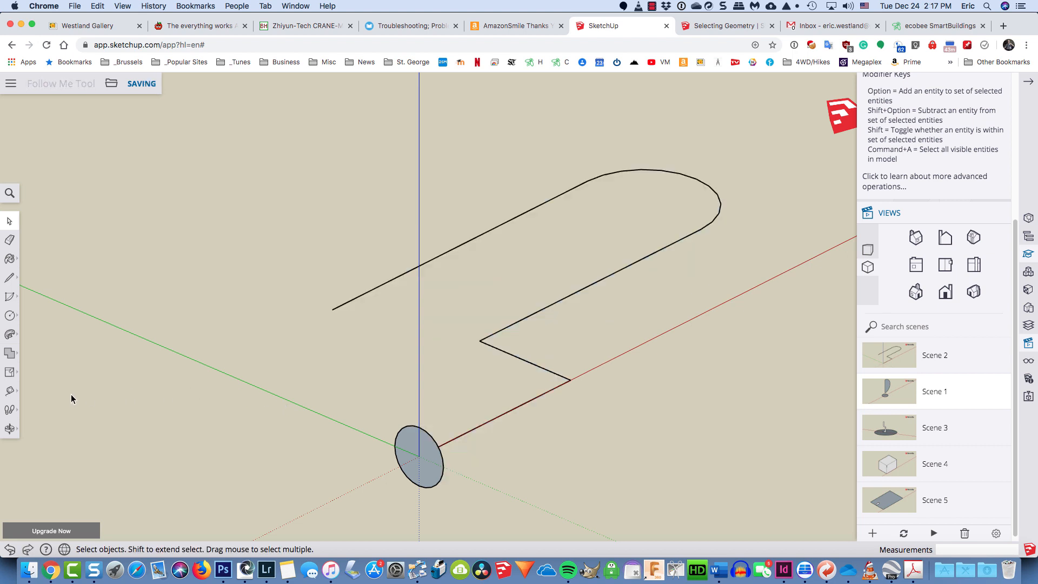
- Offset the circle's edge inward by 1 inch and delete the inner face to leave a ring
{"action": "key", "text": "f"}
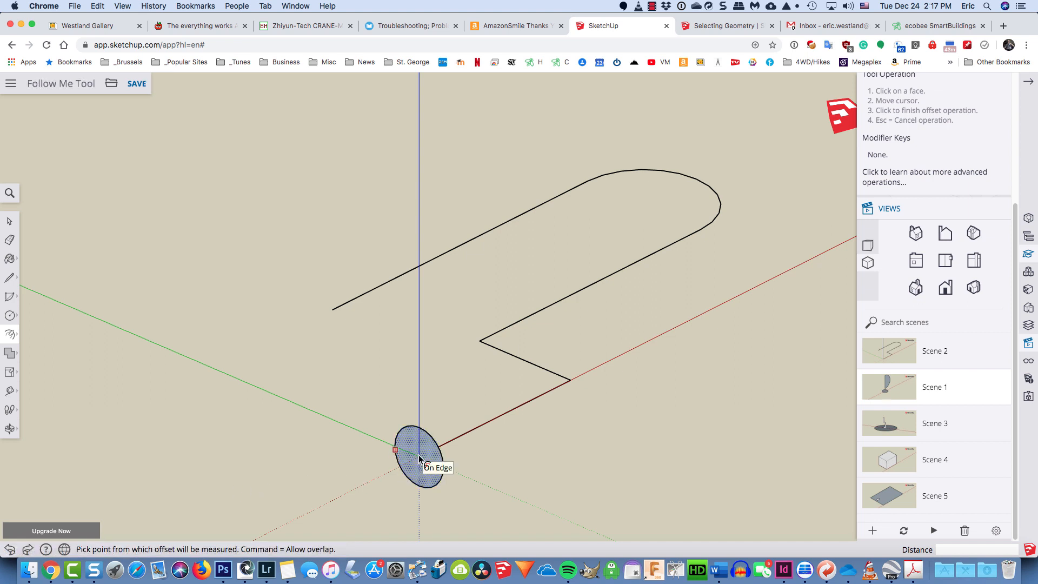
{"action": "left_click", "coordinate": [403, 458]}
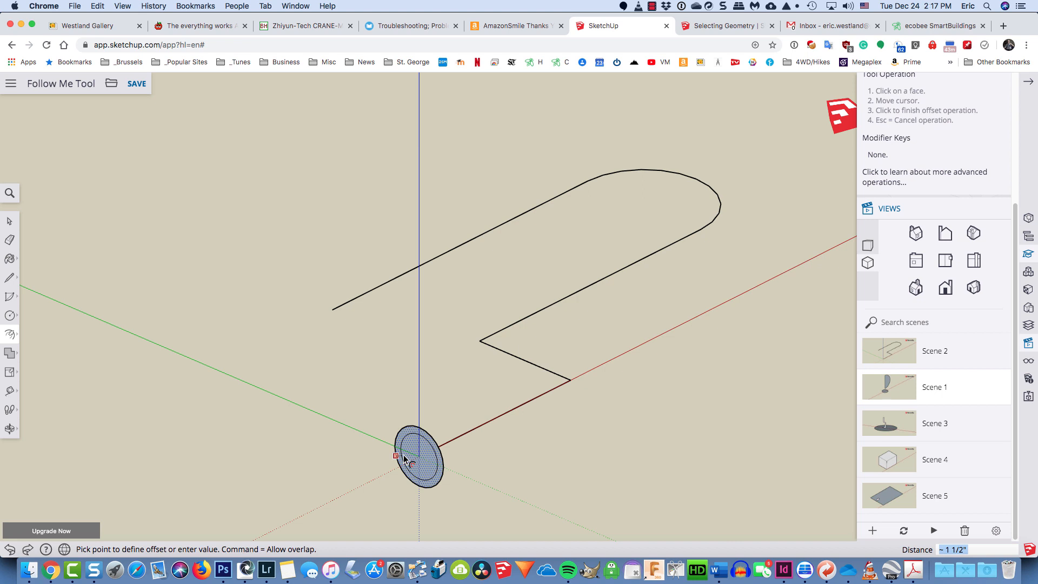
{"action": "type", "text": "1"}
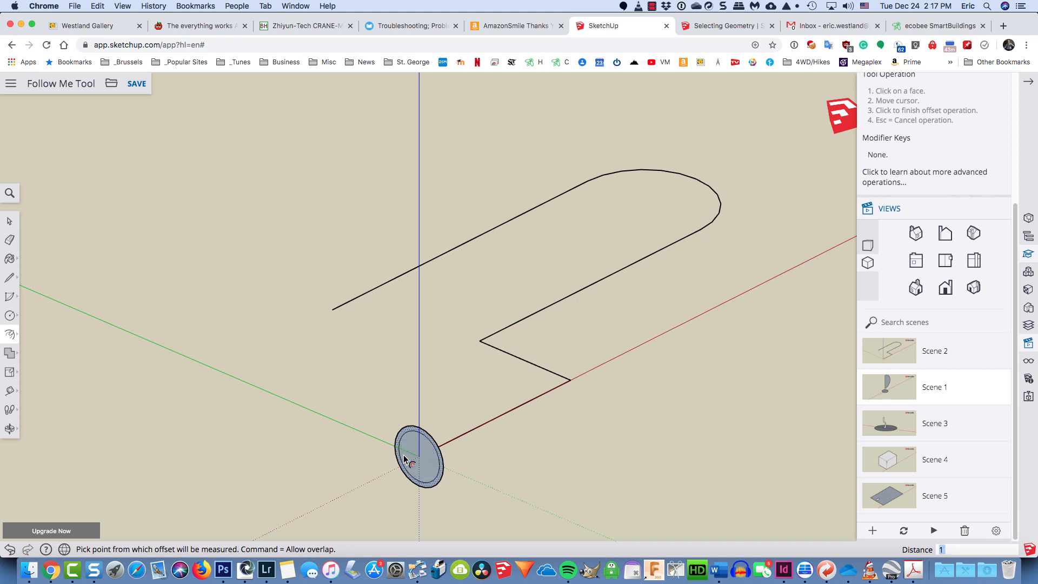
{"action": "key", "text": "Return"}
{"action": "key", "text": "space"}
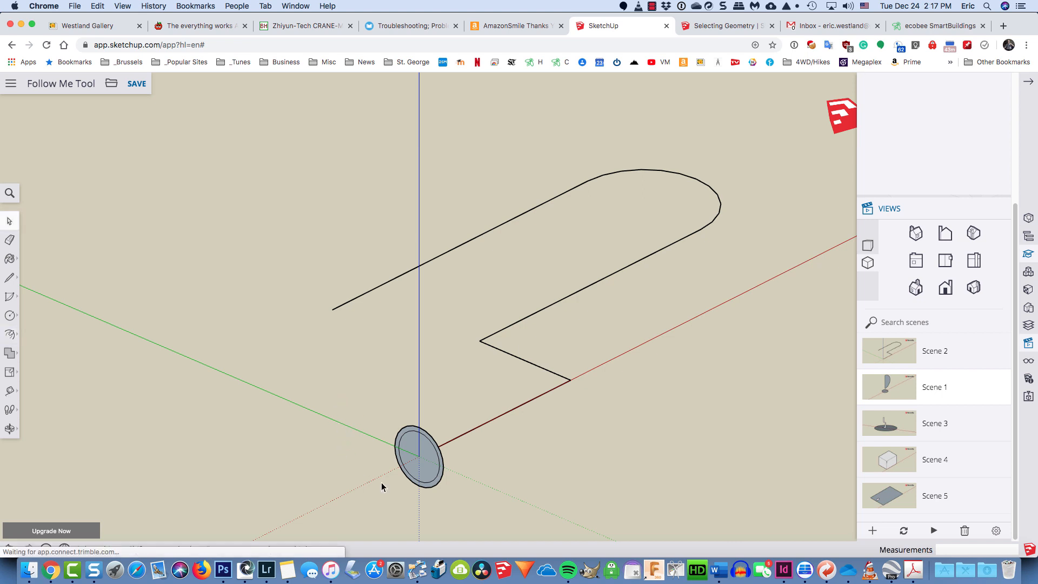
{"action": "left_click", "coordinate": [420, 471]}
{"action": "key", "text": "Delete"}
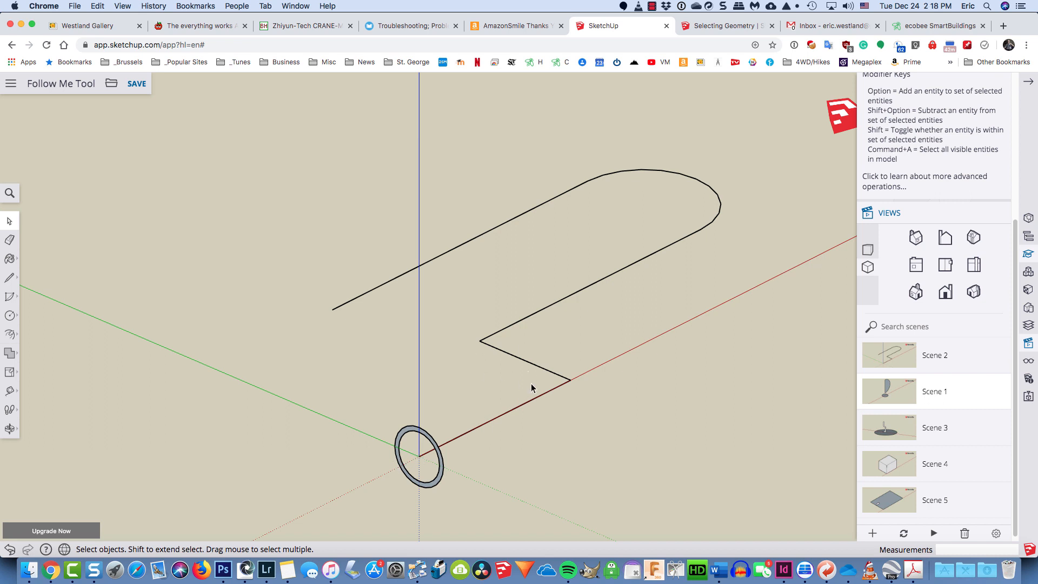
- Select the whole bent path and extrude the ring along it with Follow Me to form a hollow pipe
{"action": "left_click_drag", "start_coordinate": [759, 132], "coordinate": [472, 451]}
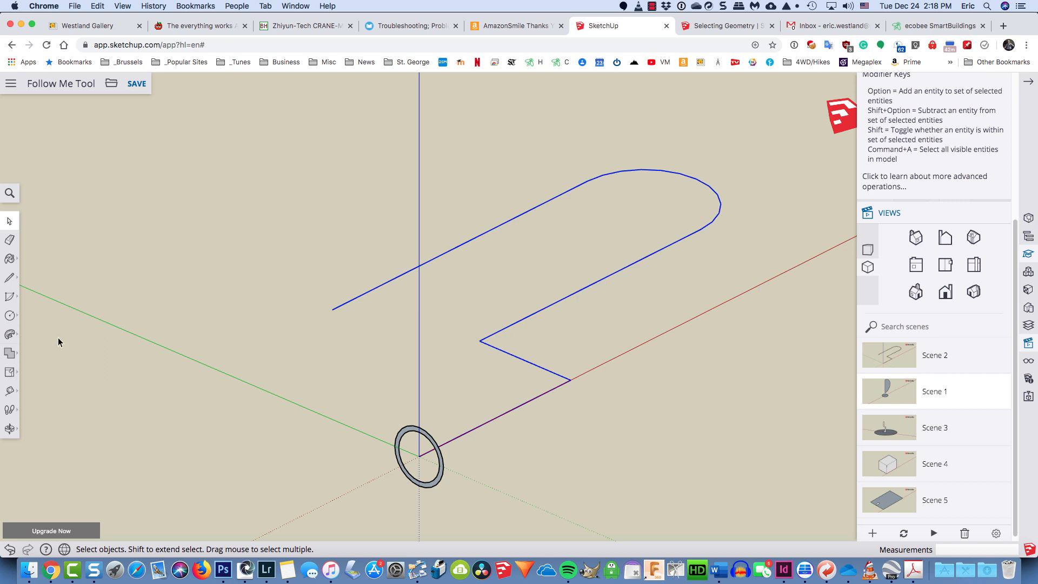
{"action": "left_click", "coordinate": [9, 335]}
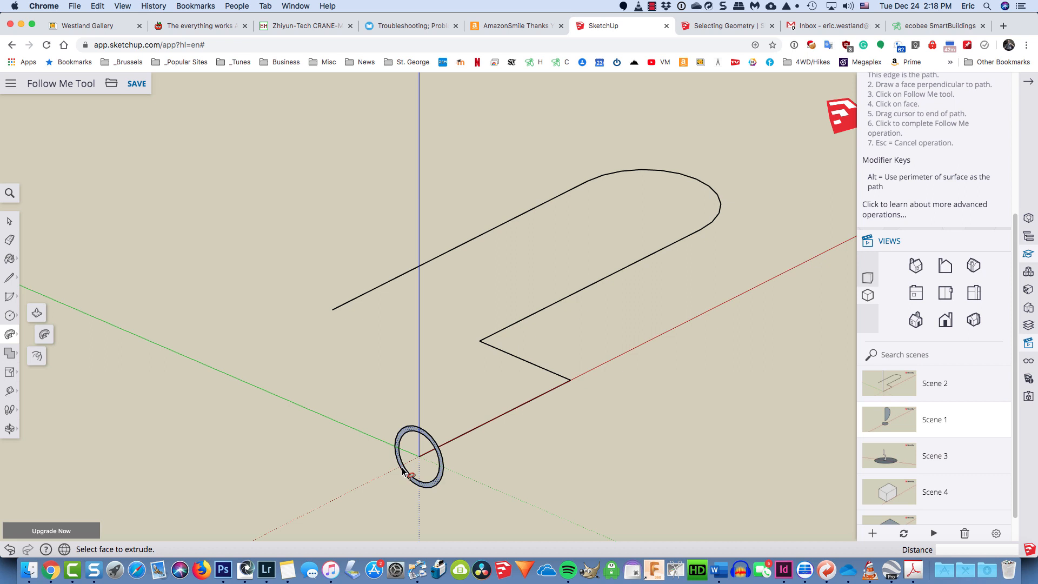
{"action": "left_click", "coordinate": [403, 472]}
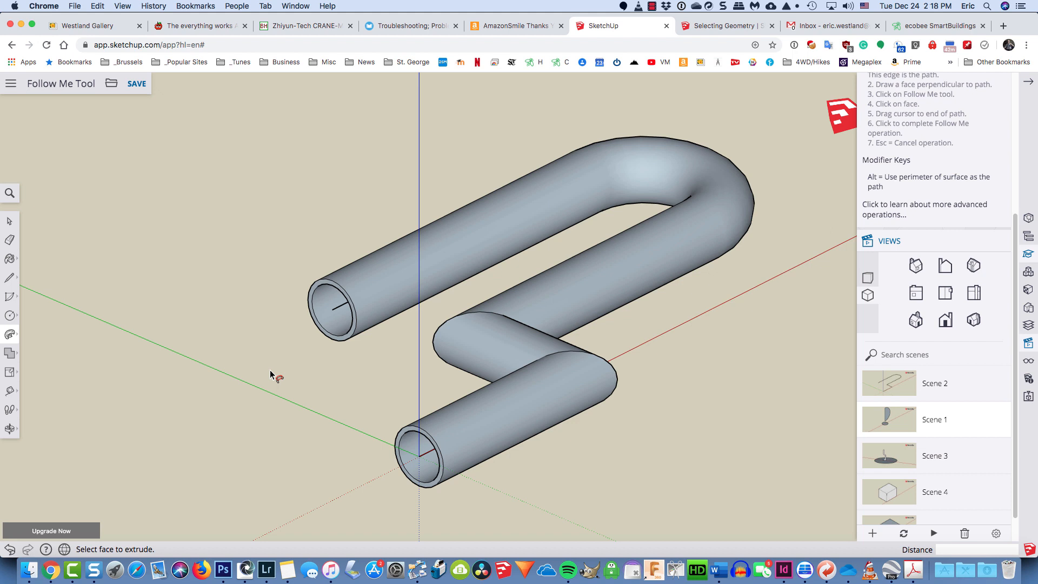
- Switch to Scene 1 and revolve the upright half-round profile around the small circle with Follow Me to make a sphere
{"action": "left_click", "coordinate": [896, 423]}
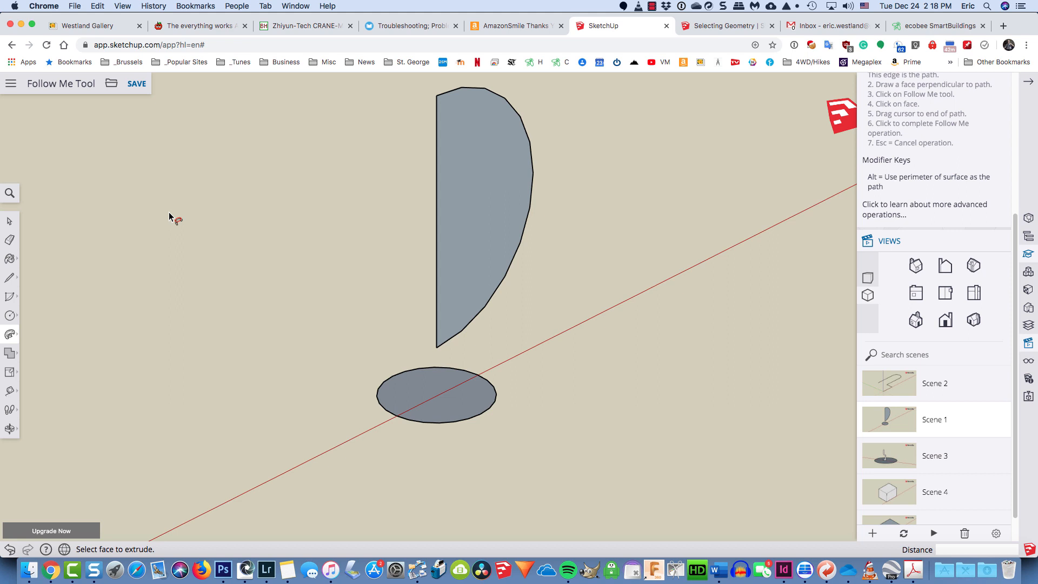
{"action": "key", "text": "space"}
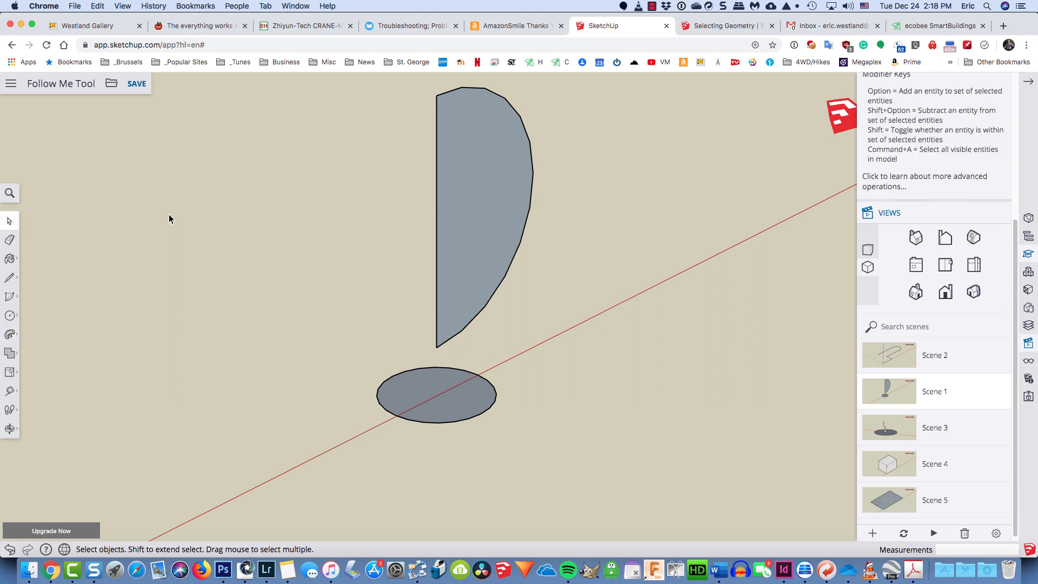
{"action": "left_click", "coordinate": [457, 401]}
{"action": "left_click", "coordinate": [10, 334]}
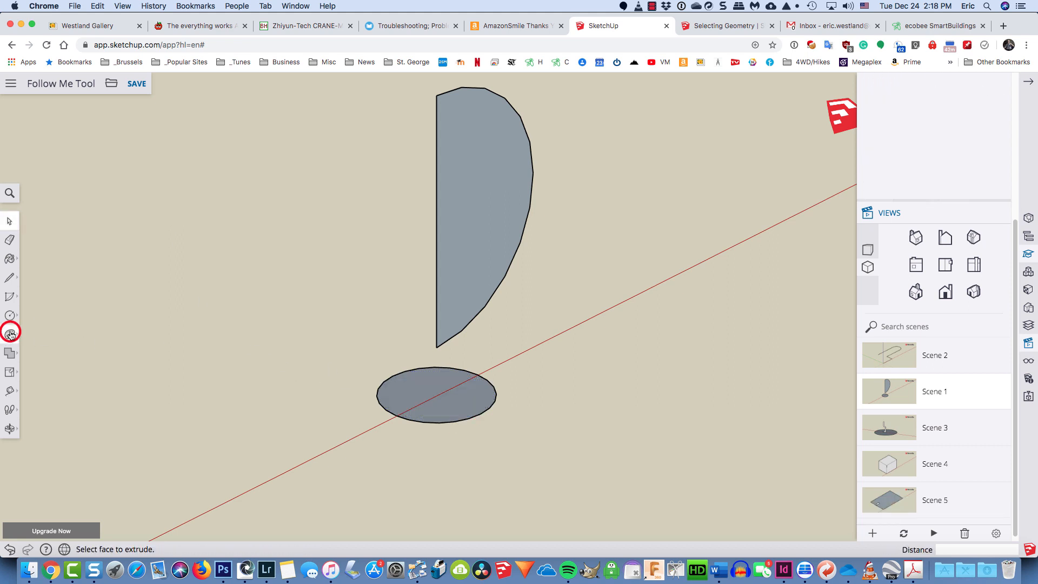
{"action": "left_click", "coordinate": [490, 229]}
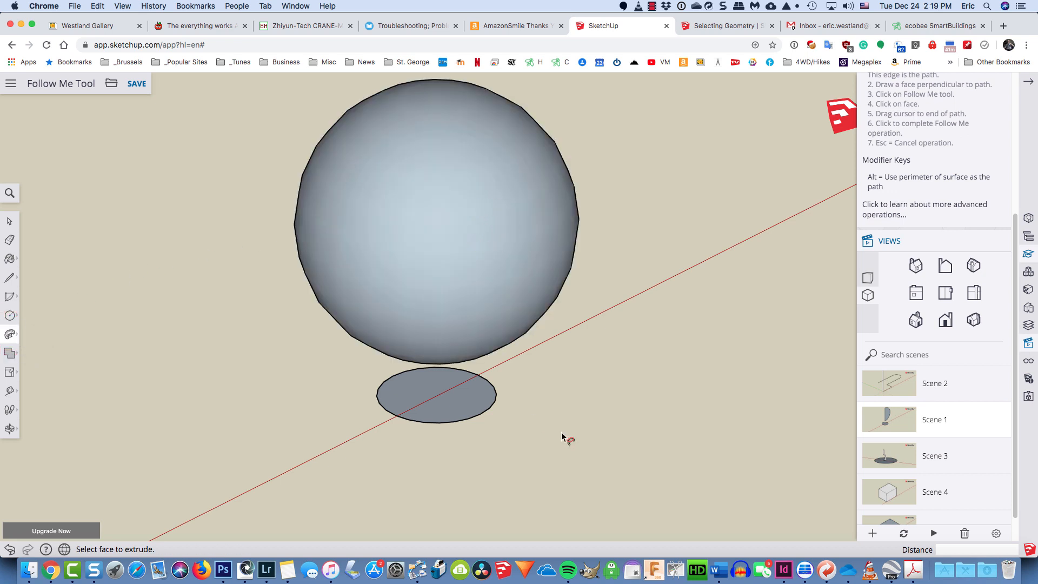
- Switch to Scene 3 and revolve the white profile around the large circle with Follow Me to form a goblet
{"action": "left_click", "coordinate": [878, 452]}
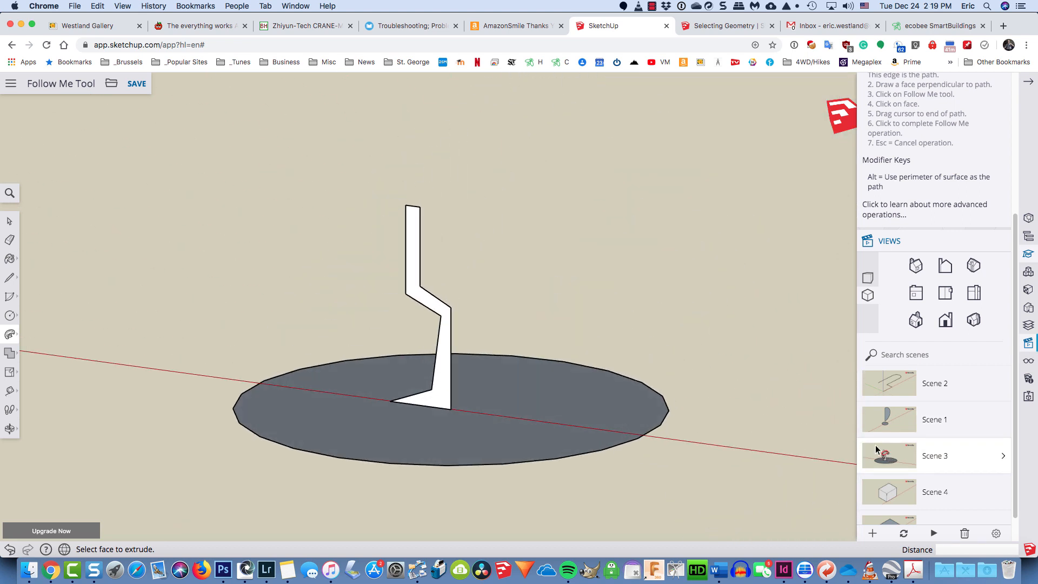
{"action": "key", "text": "space"}
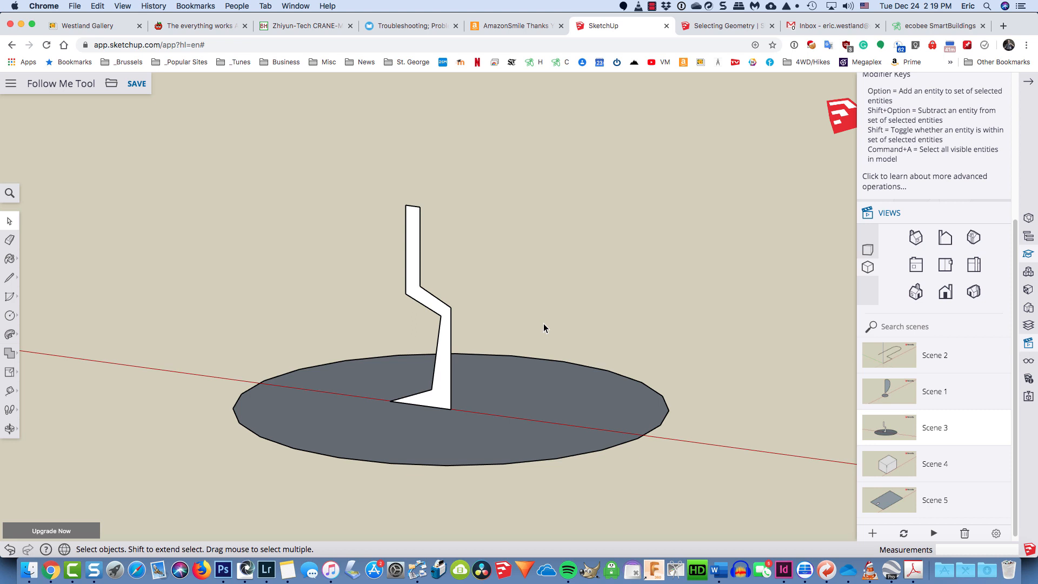
{"action": "left_click", "coordinate": [546, 399]}
{"action": "left_click", "coordinate": [11, 335]}
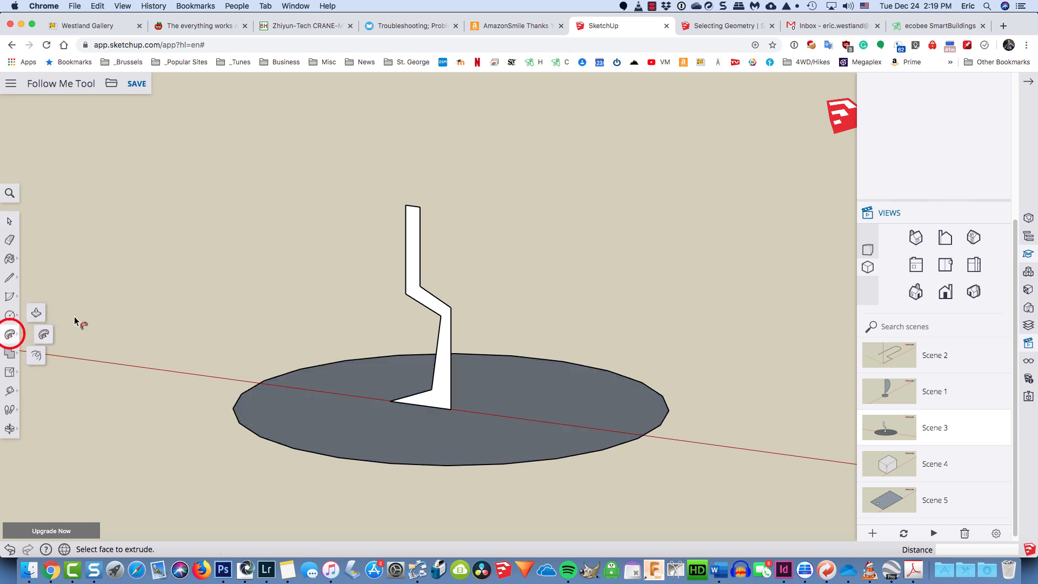
{"action": "left_click", "coordinate": [423, 302]}
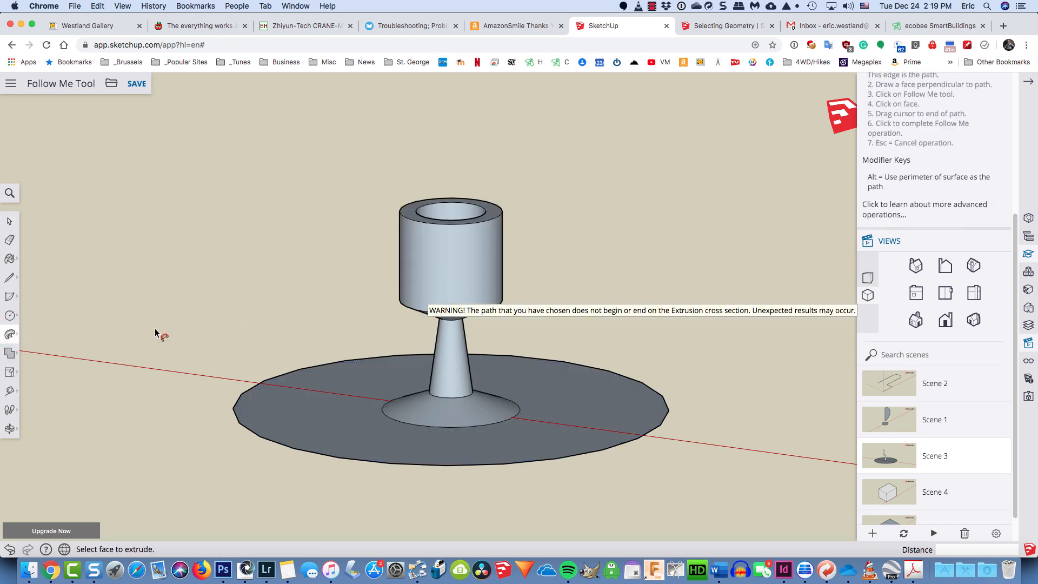
{"action": "key", "text": "o"}
{"action": "left_click_drag", "start_coordinate": [303, 317], "coordinate": [331, 287]}
{"action": "key", "text": "p"}
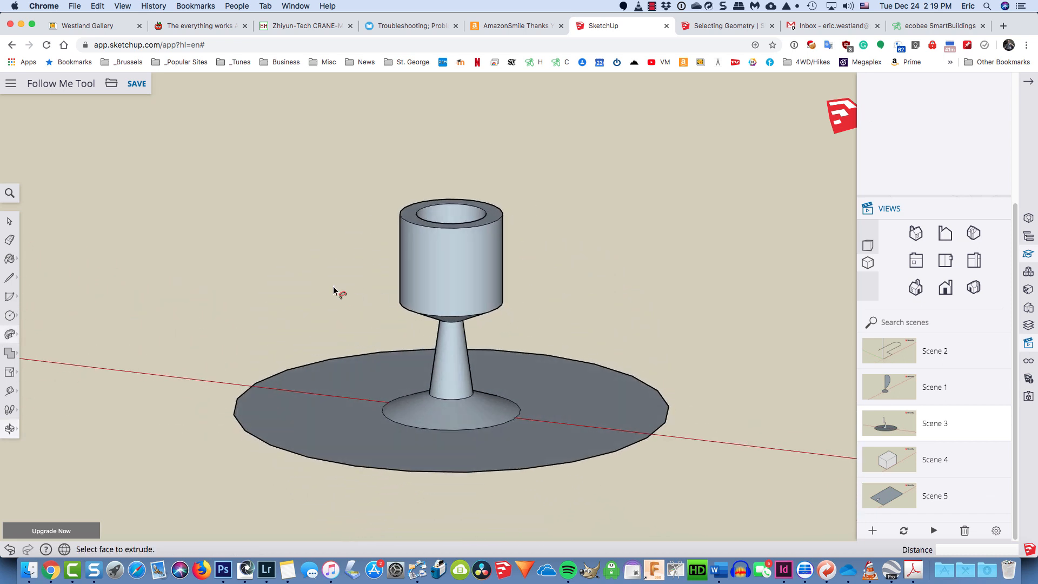
{"action": "scroll", "coordinate": [334, 290], "scroll_direction": "up", "scroll_amount": 2}
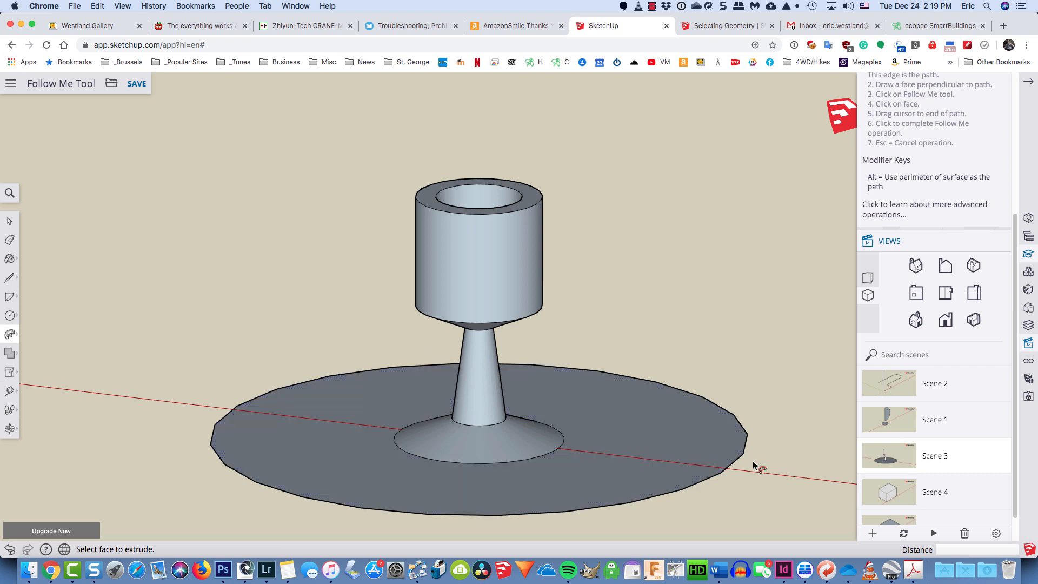
- Switch to Scene 4 and extrude the molding profile around the box's top face with Follow Me to form a crown molding
{"action": "left_click", "coordinate": [881, 494]}
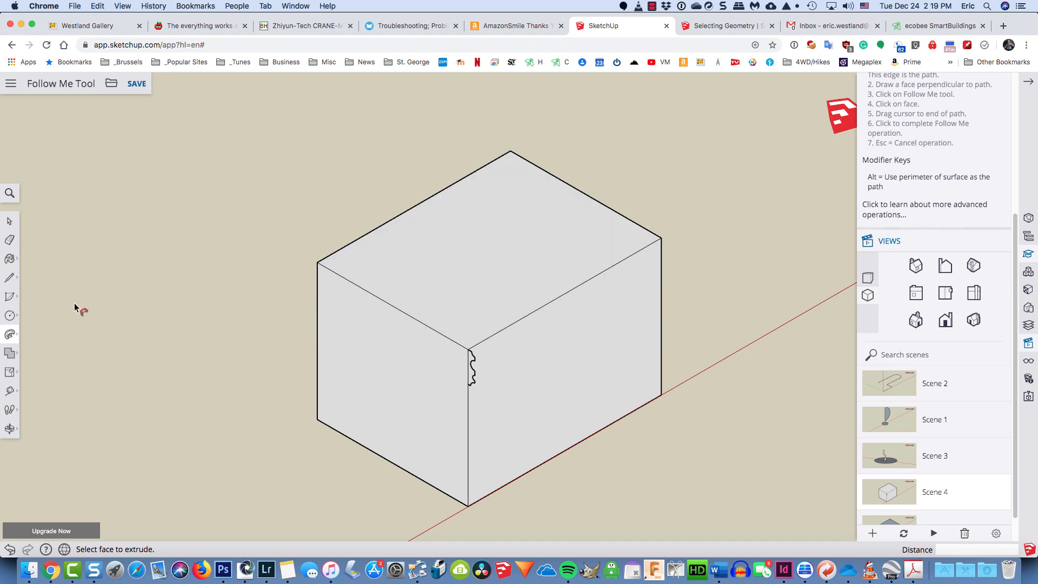
{"action": "key", "text": "space"}
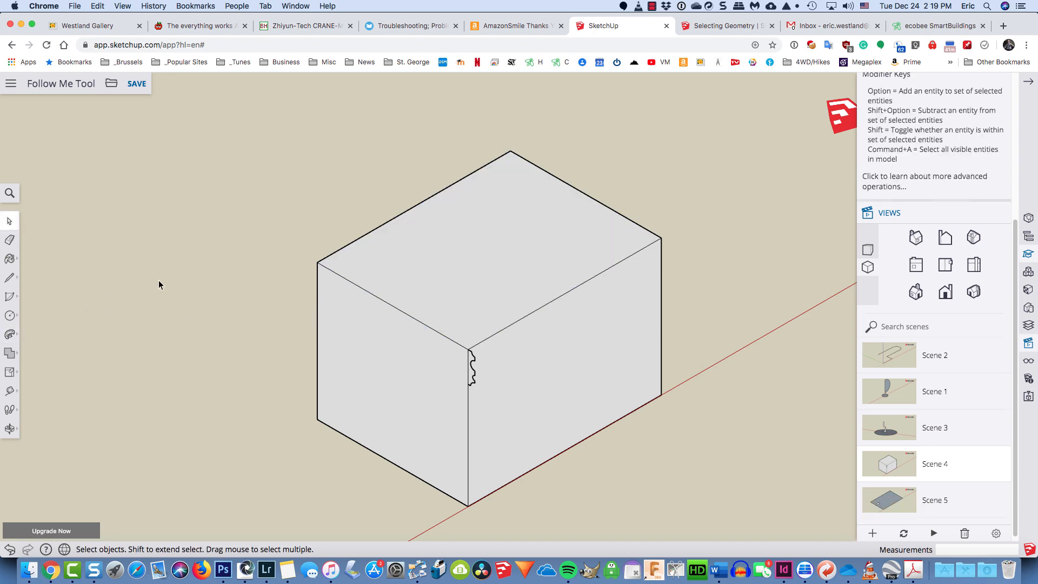
{"action": "left_click", "coordinate": [507, 261]}
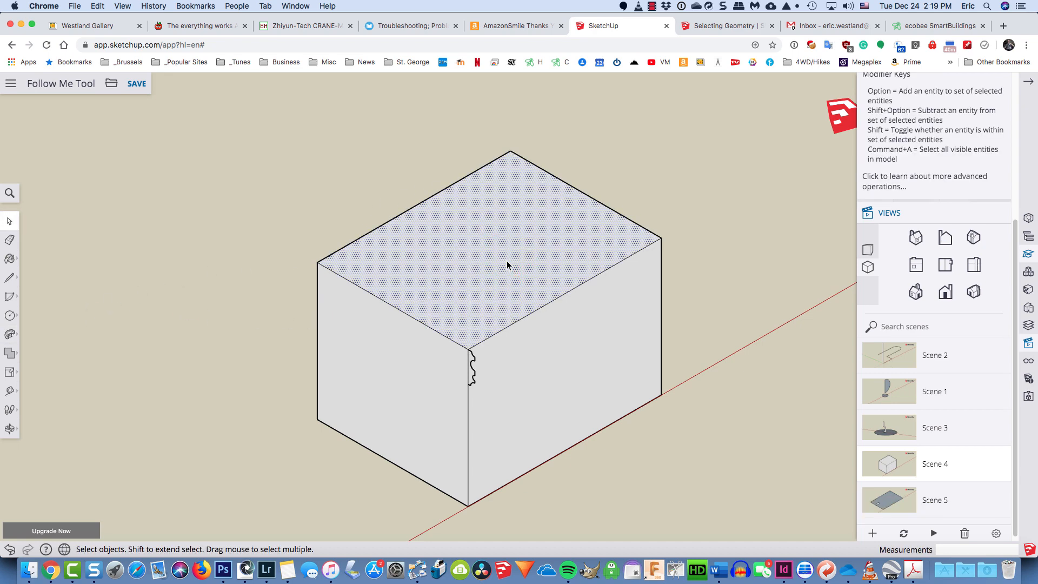
{"action": "left_click", "coordinate": [11, 337]}
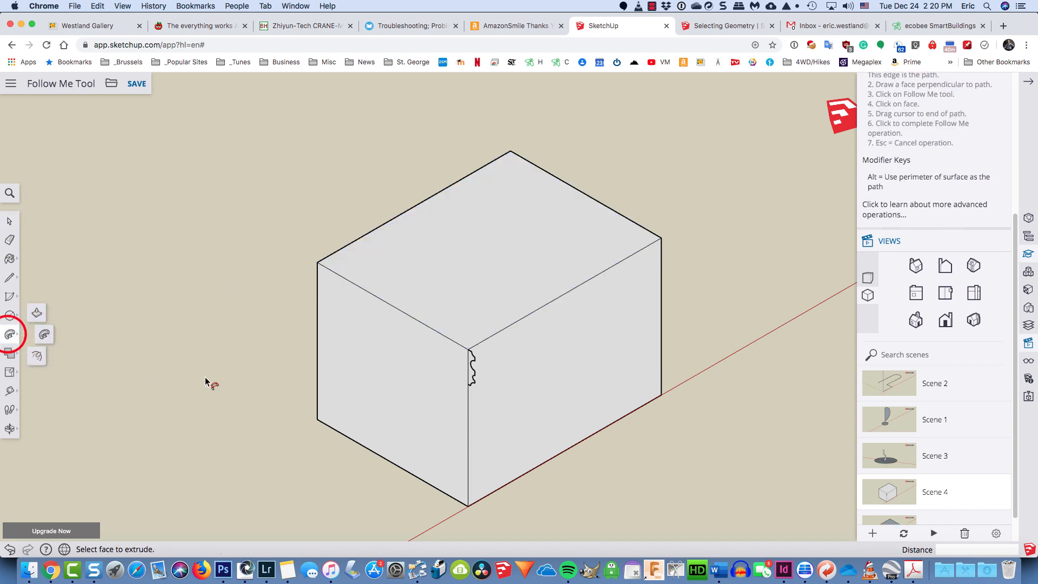
{"action": "left_click", "coordinate": [470, 375]}
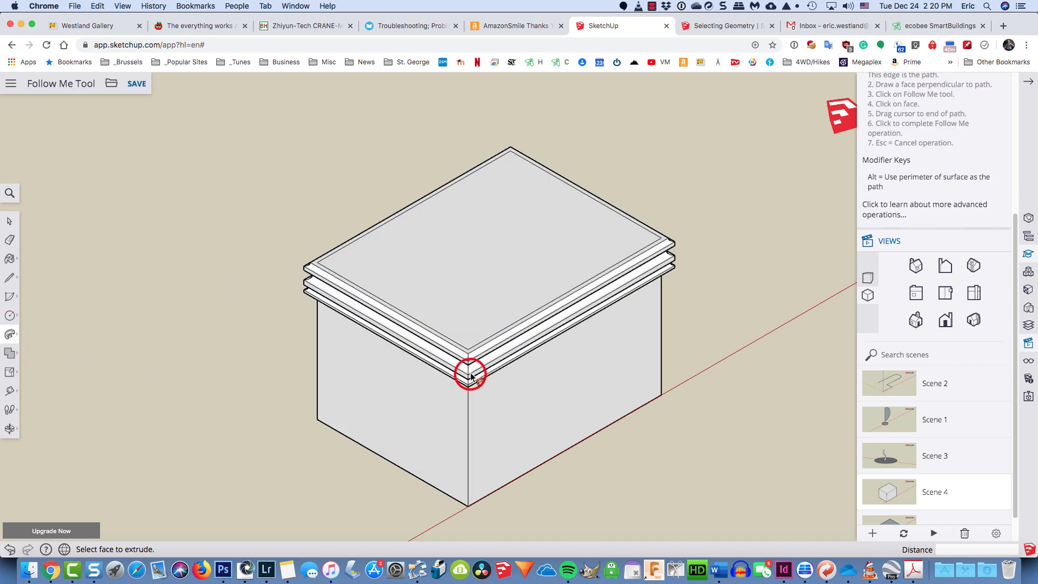
{"action": "scroll", "coordinate": [481, 356], "scroll_direction": "up", "scroll_amount": 5}
{"action": "scroll", "coordinate": [510, 400], "scroll_direction": "down", "scroll_amount": 5}
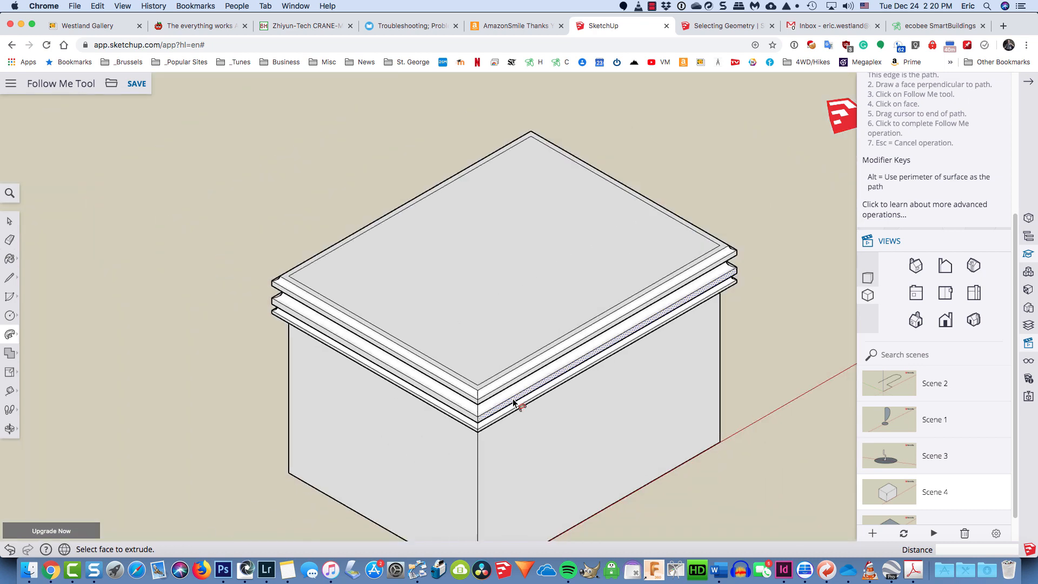
{"action": "key", "text": "o"}
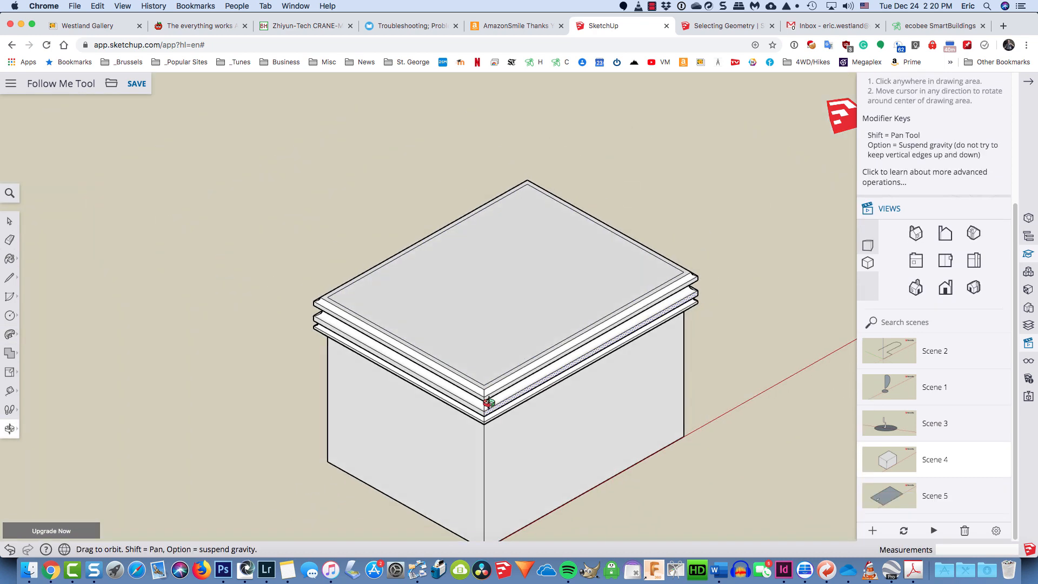
{"action": "left_click_drag", "start_coordinate": [487, 407], "coordinate": [743, 369]}
{"action": "middle_click_drag", "start_coordinate": [746, 369], "coordinate": [373, 397]}
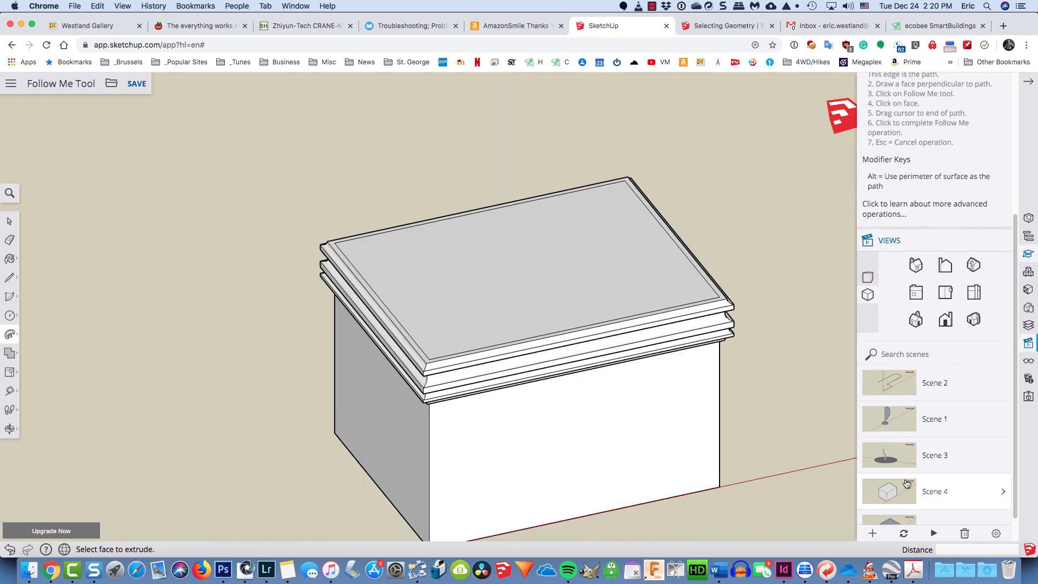
- Switch to Scene 5 and draw a line about 4' 3" across the rectangle's far corner and a V-notch with sides about 4' 8" and 4'
{"action": "scroll", "coordinate": [906, 483], "scroll_direction": "down", "scroll_amount": 1}
{"action": "left_click", "coordinate": [889, 500]}
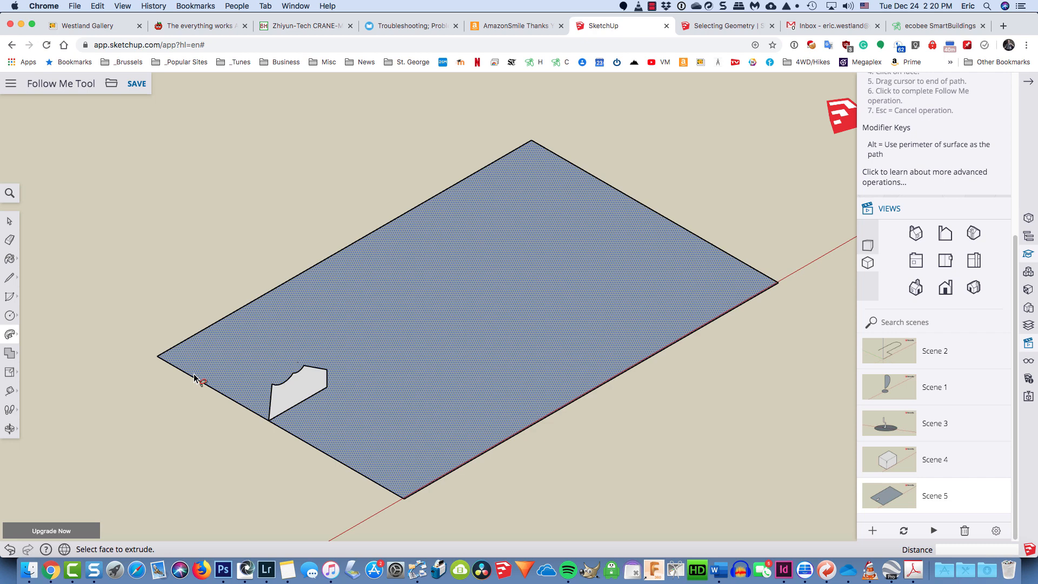
{"action": "left_click", "coordinate": [10, 278]}
{"action": "left_click", "coordinate": [403, 213]}
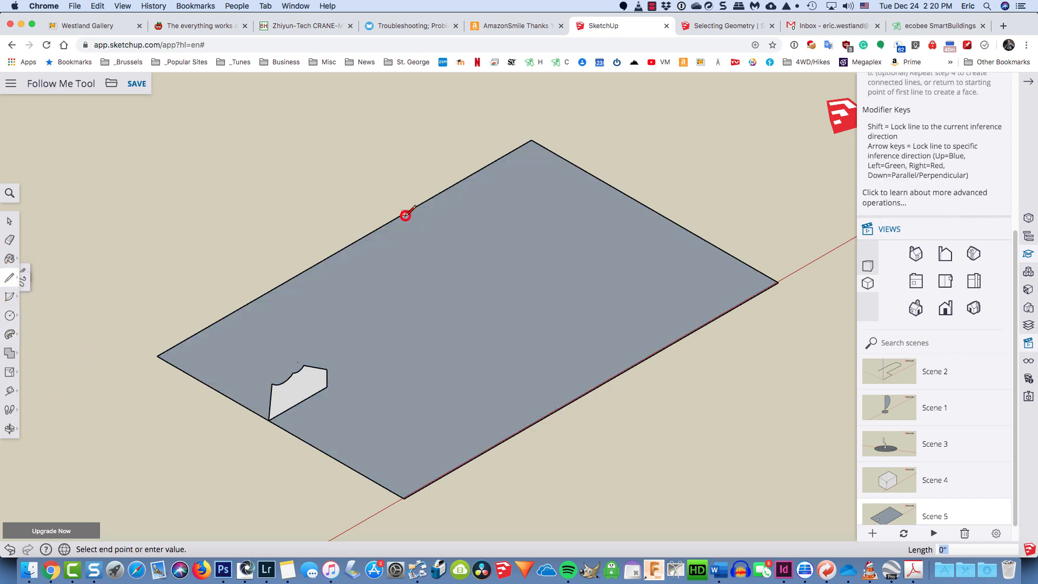
{"action": "left_click", "coordinate": [595, 176]}
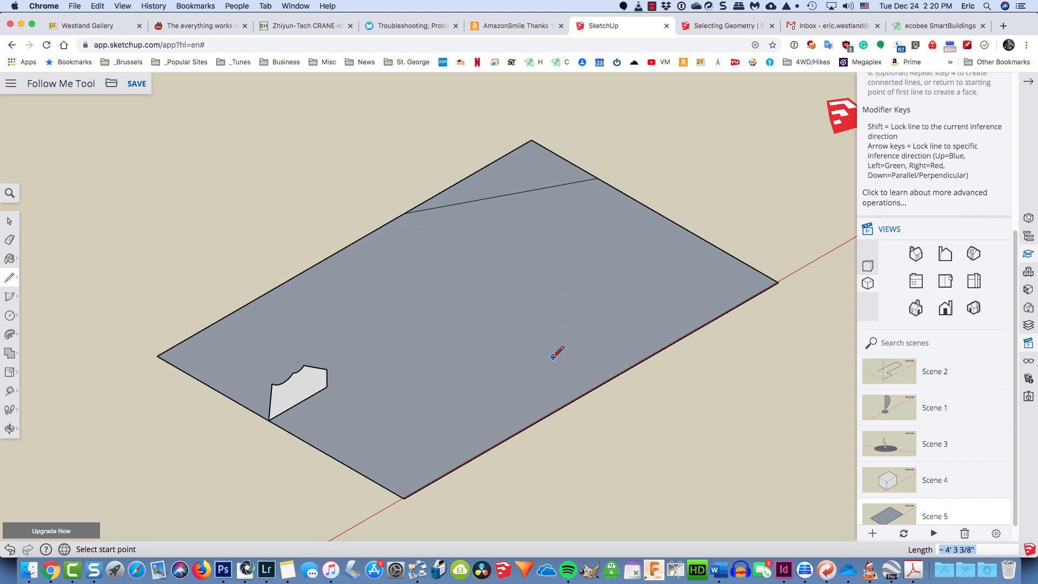
{"action": "left_click", "coordinate": [587, 286]}
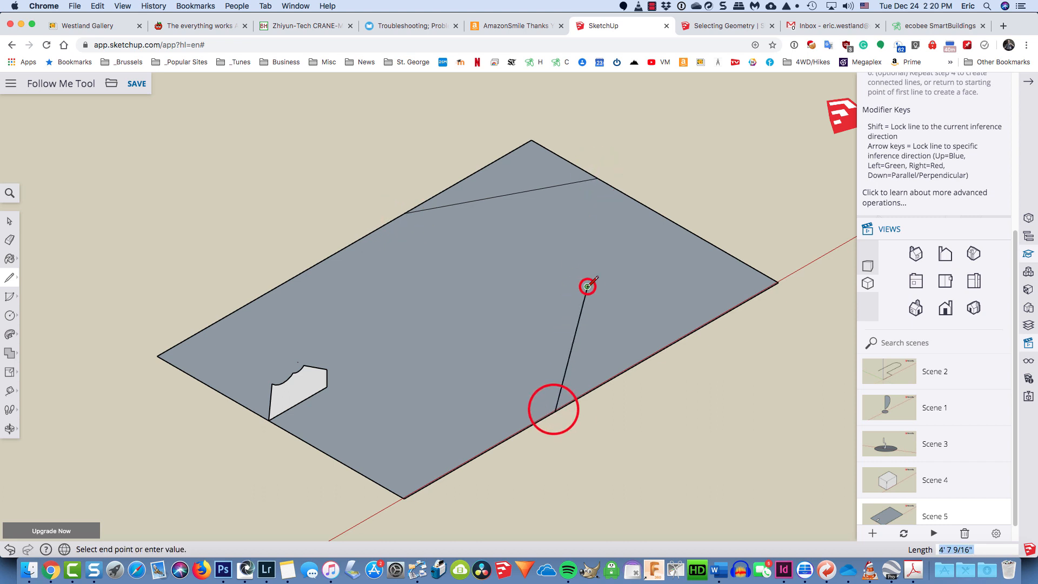
{"action": "left_click", "coordinate": [778, 282]}
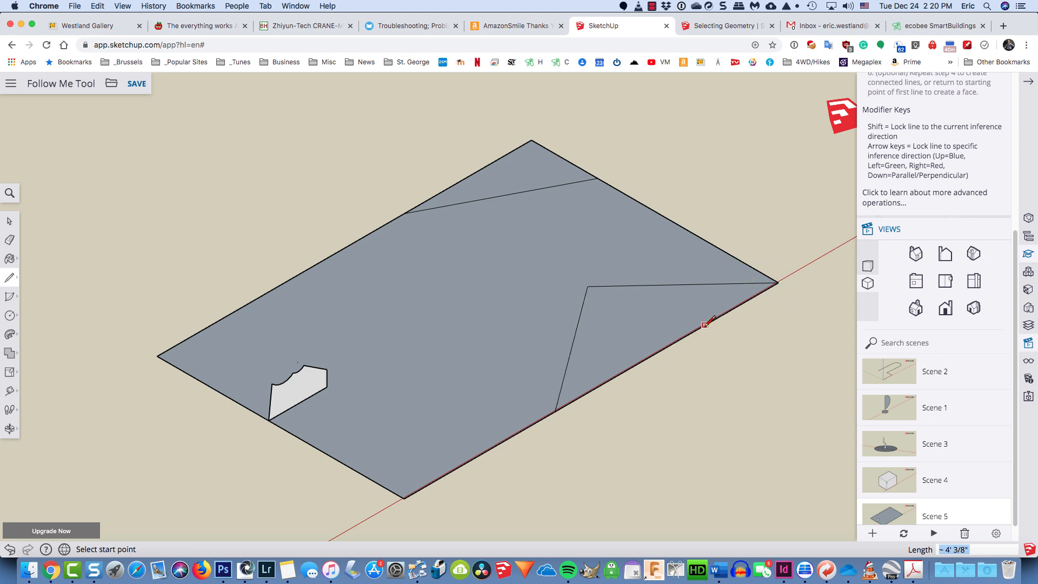
- Erase the rectangle's outer edges beyond the notch and the cut corner to leave an irregular face
{"action": "key", "text": "e"}
{"action": "left_click", "coordinate": [690, 333]}
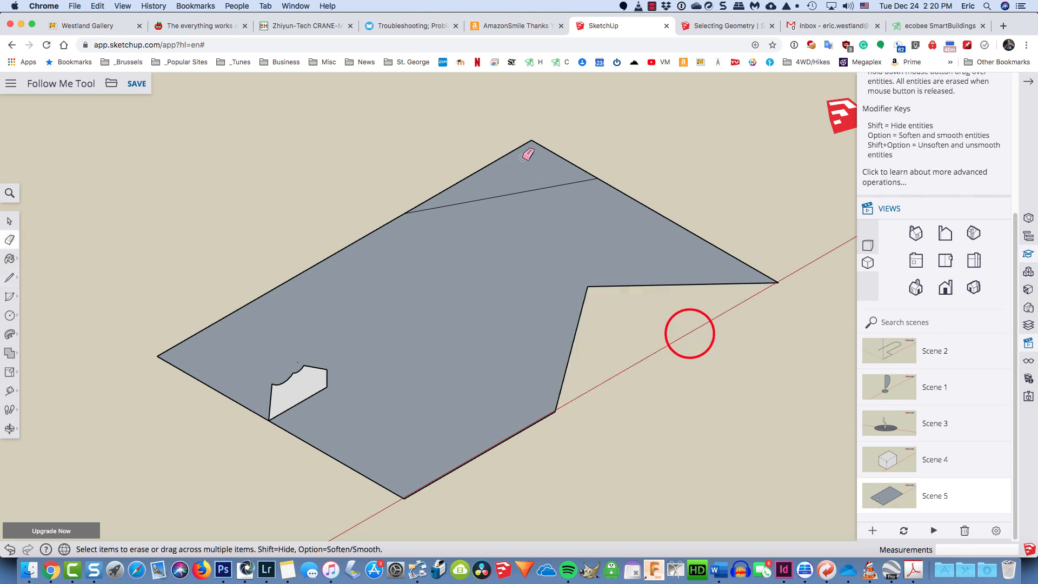
{"action": "mouse_move", "coordinate": [504, 149]}
{"action": "left_mouse_down"}
{"action": "mouse_move", "coordinate": [577, 144]}
{"action": "mouse_move", "coordinate": [567, 145]}
{"action": "left_mouse_up"}
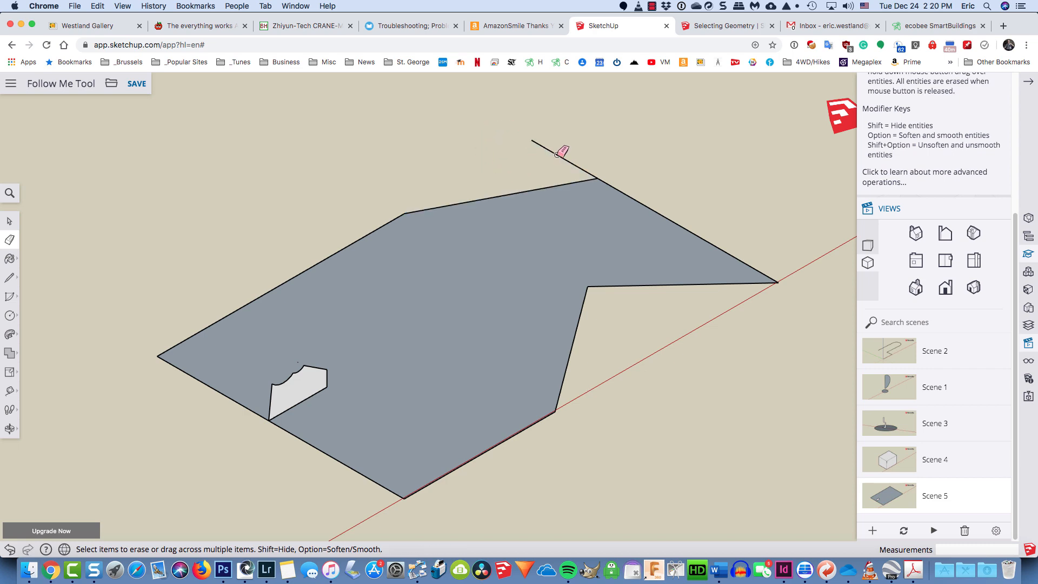
- Extrude the upright molding profile around the irregular face's perimeter with Follow Me to form a mitred frame
{"action": "key", "text": "space"}
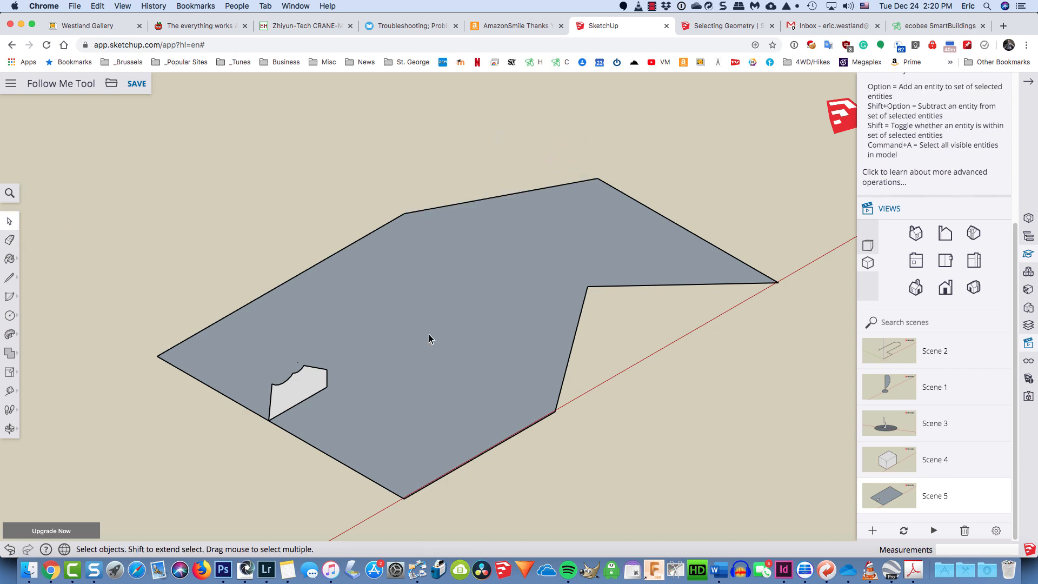
{"action": "left_click", "coordinate": [429, 339]}
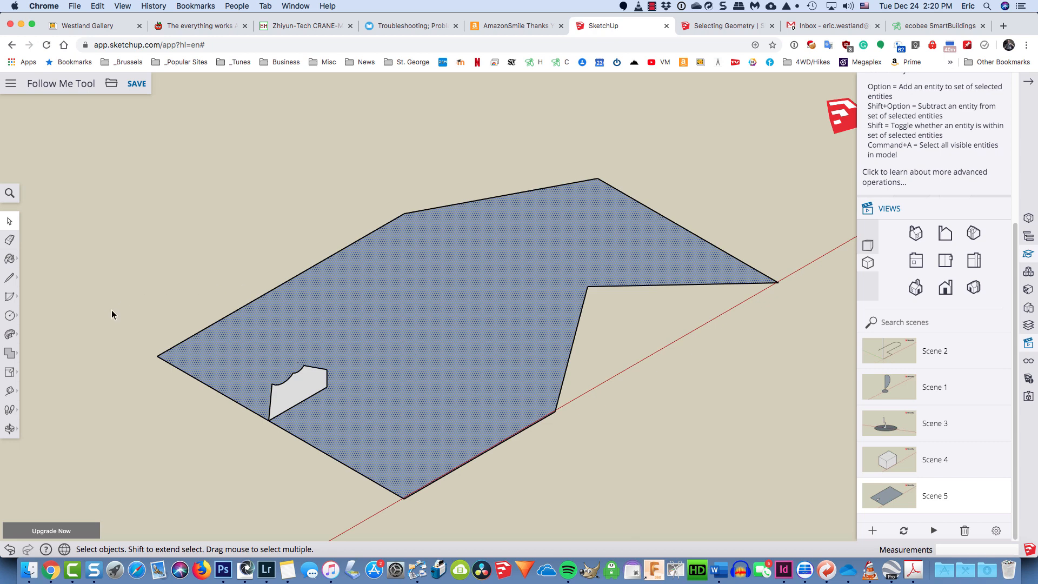
{"action": "left_click", "coordinate": [9, 334]}
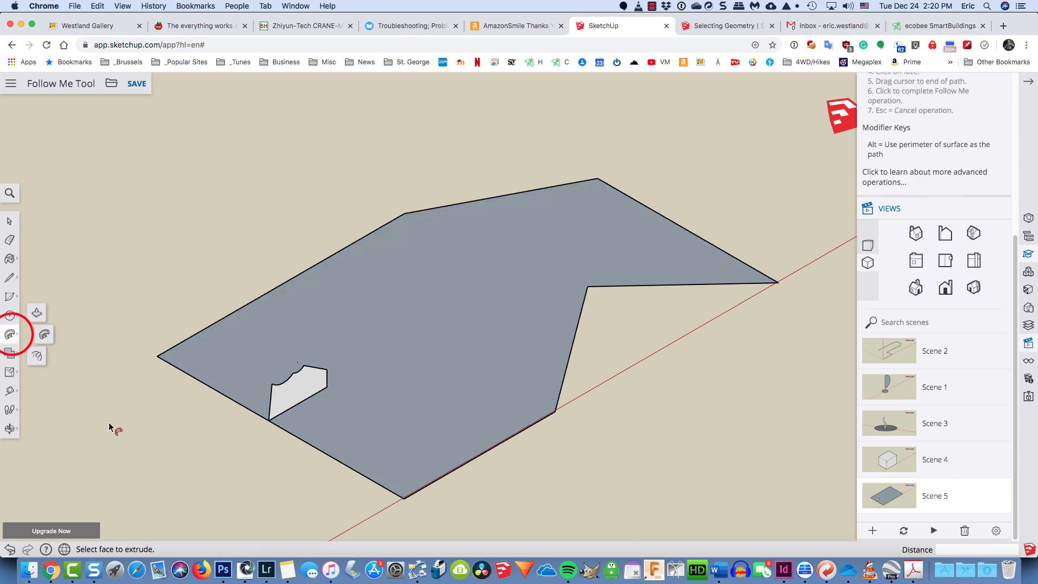
{"action": "left_click", "coordinate": [299, 401]}
{"action": "left_click", "coordinate": [293, 392]}
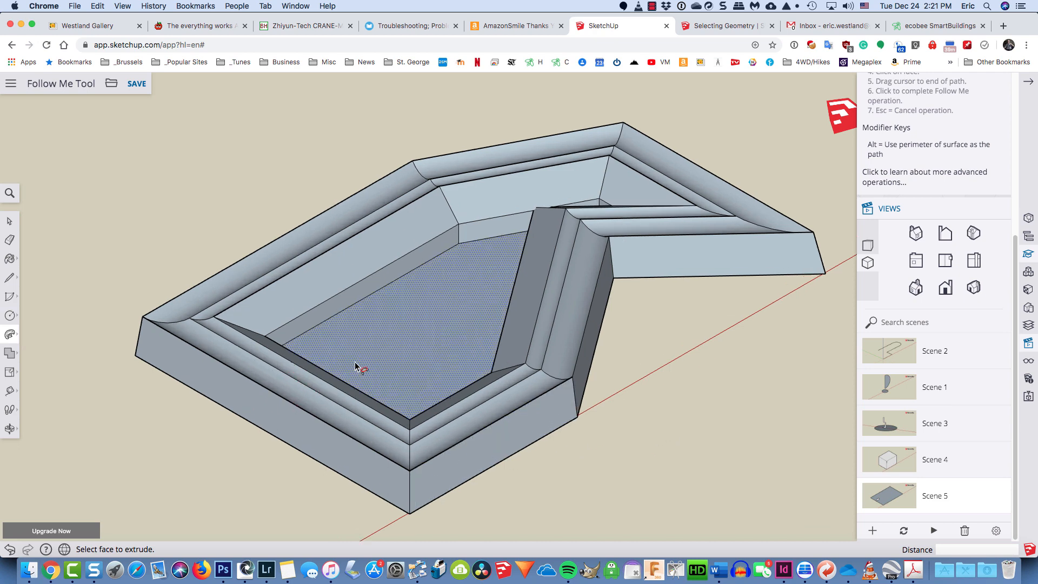
{"action": "middle_click_drag", "start_coordinate": [359, 366], "coordinate": [711, 342]}
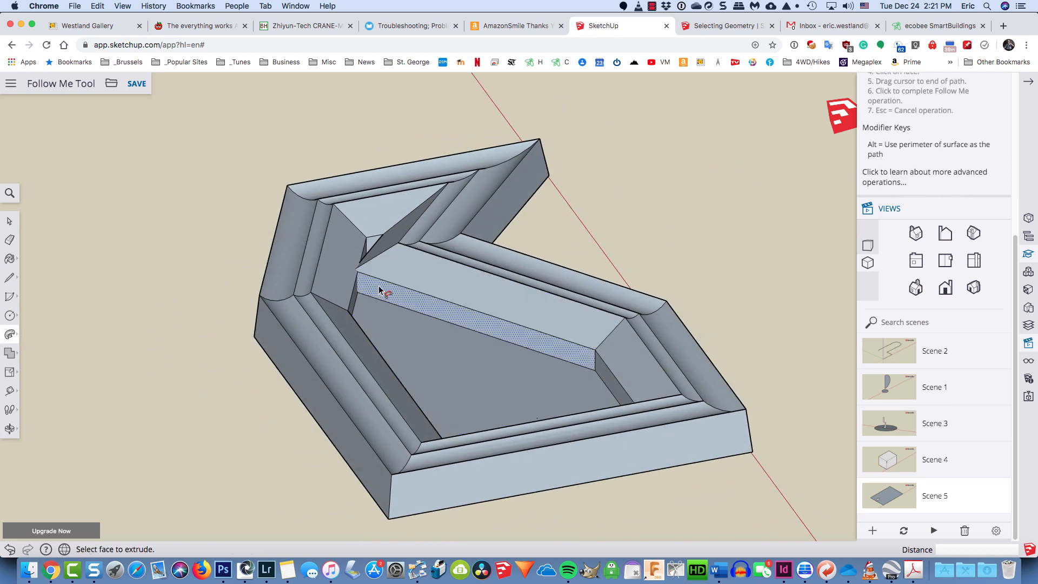
{"action": "scroll", "coordinate": [352, 280], "scroll_direction": "up", "scroll_amount": 5}
{"action": "scroll", "coordinate": [394, 233], "scroll_direction": "down", "scroll_amount": 8}
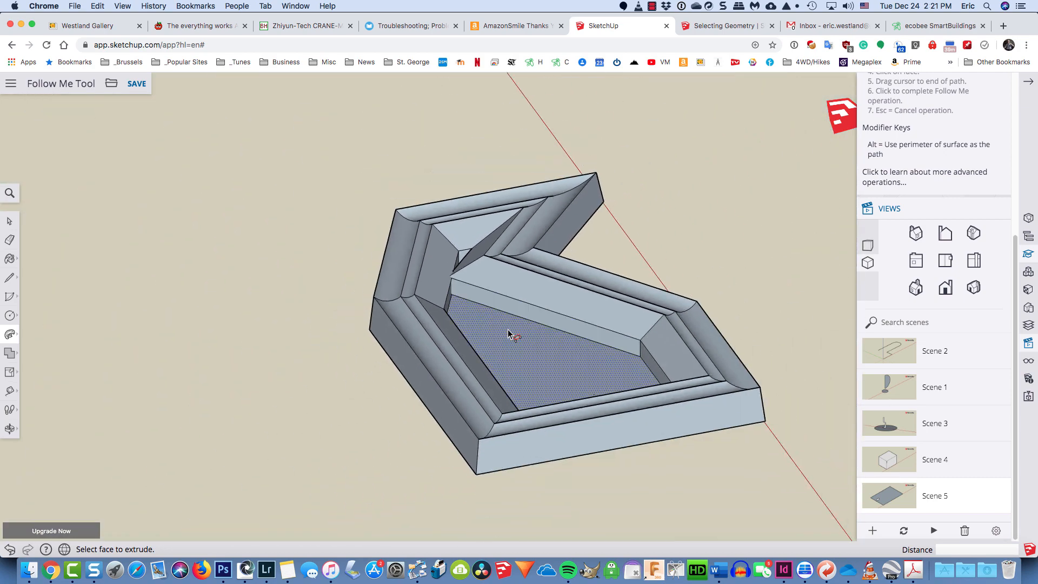
{"action": "middle_click_drag", "start_coordinate": [508, 334], "coordinate": [261, 458]}
{"action": "scroll", "coordinate": [259, 458], "scroll_direction": "up", "scroll_amount": 2}
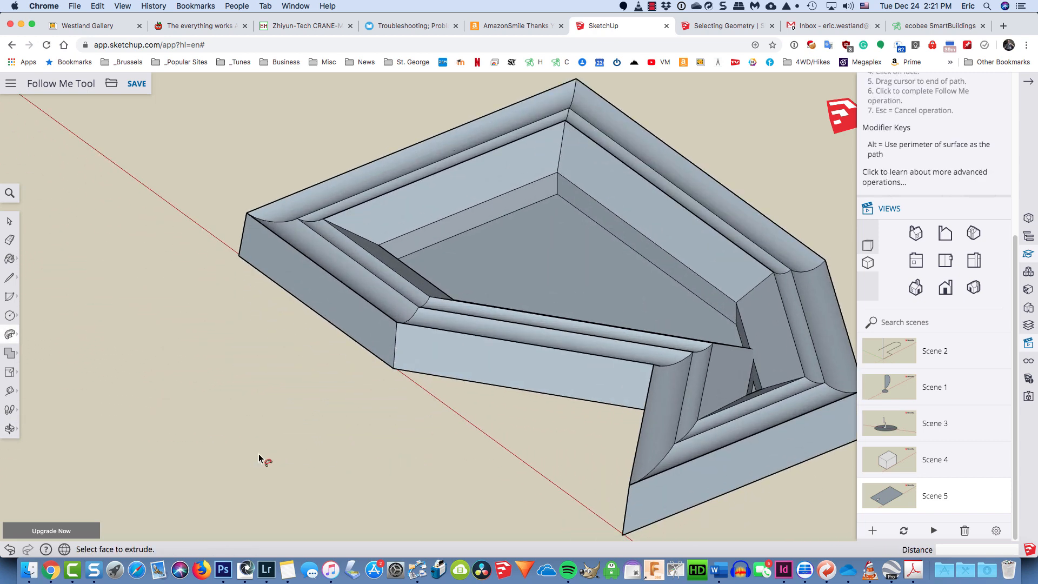
{"action": "scroll", "coordinate": [365, 447], "scroll_direction": "down", "scroll_amount": 3}
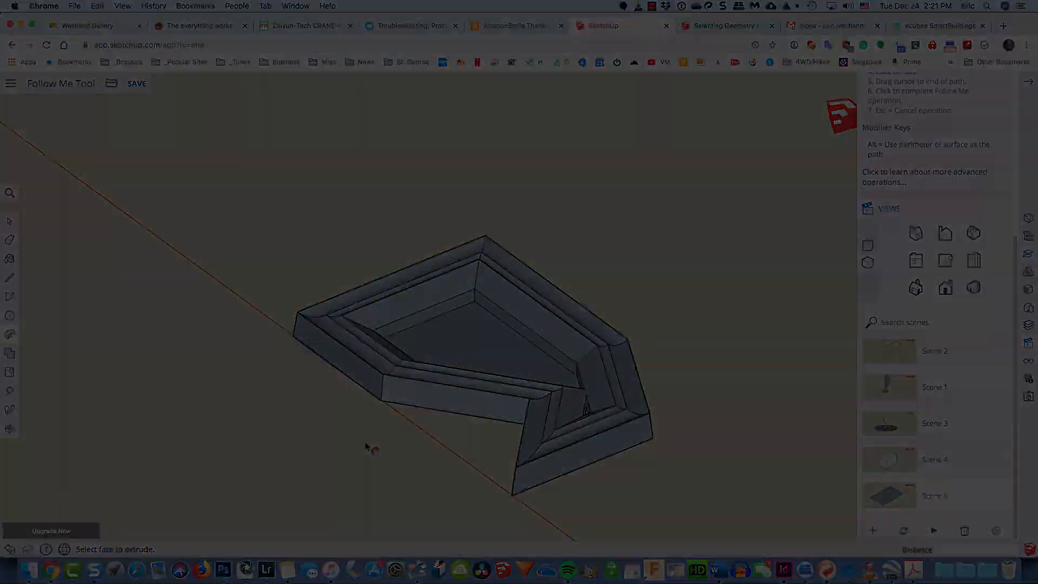